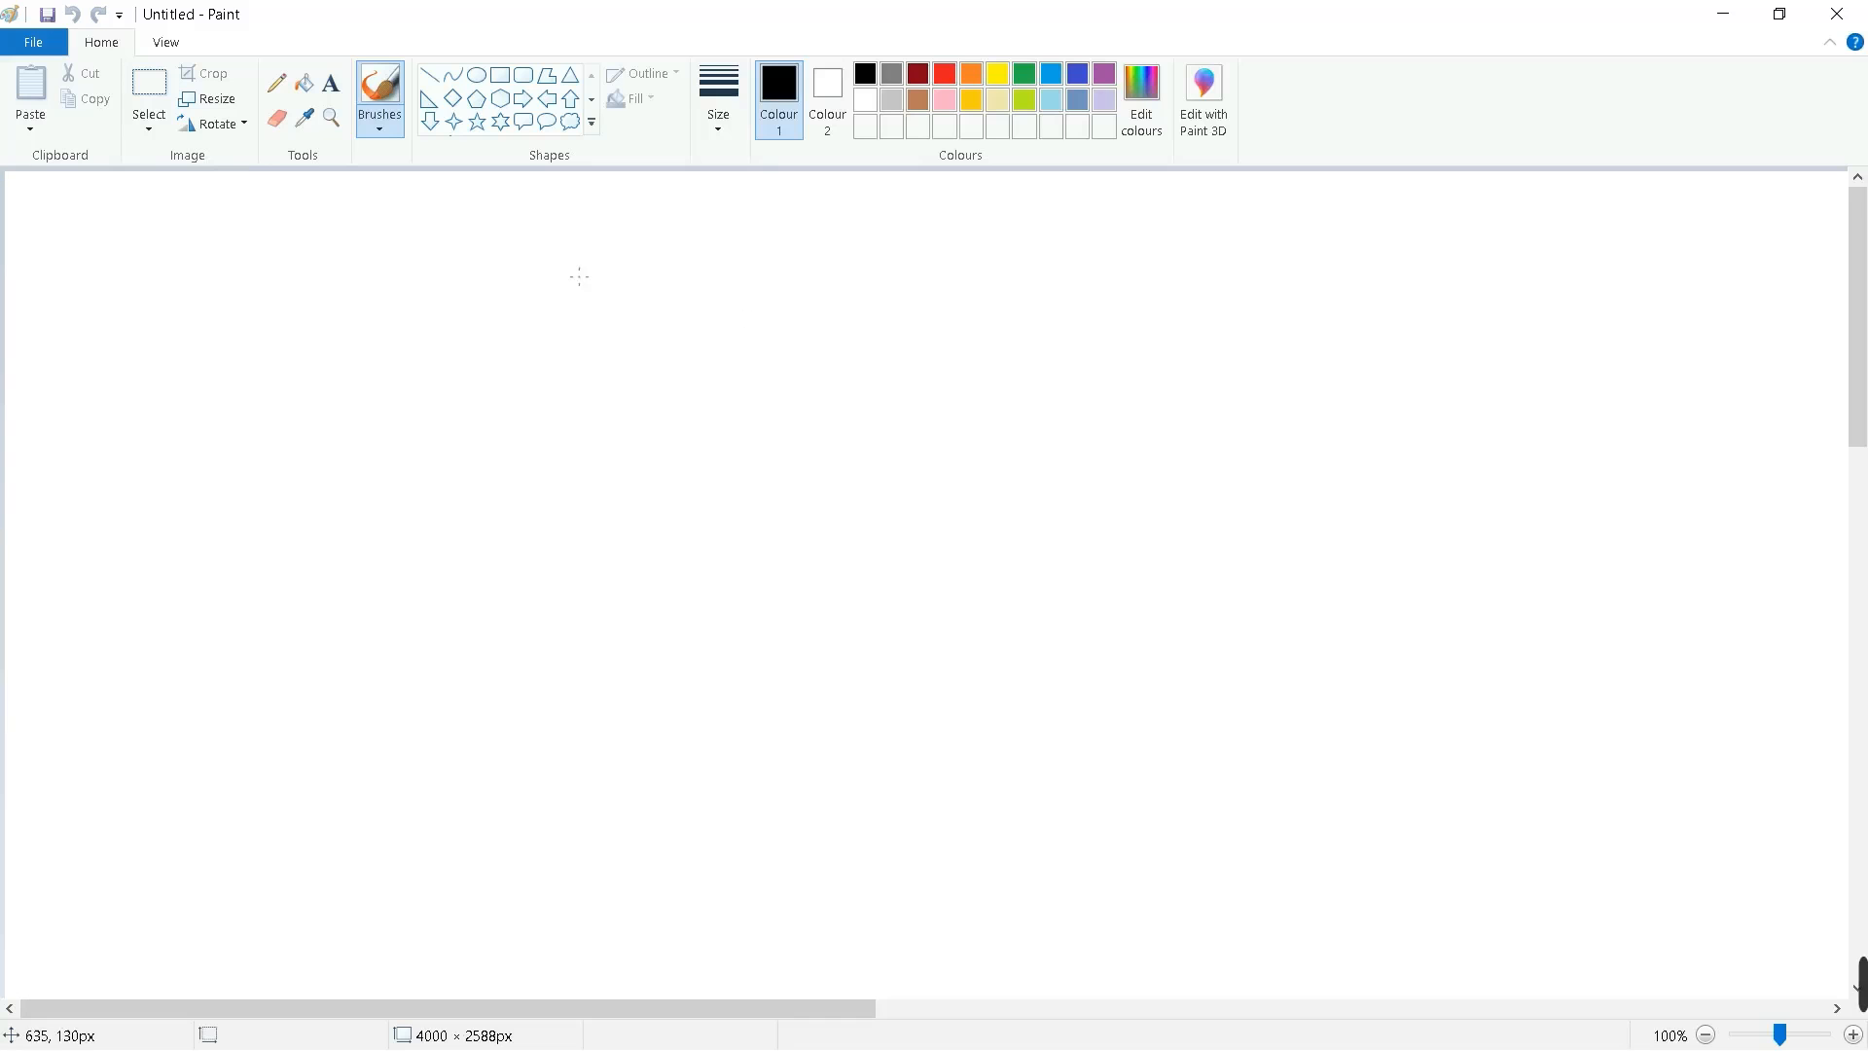
Step: Draw a black horizontal axis about 780 px long and a crossing vertical axis about 380 px long, with hand-drawn arrowheads on their ends
{"action": "left_click", "coordinate": [430, 82]}
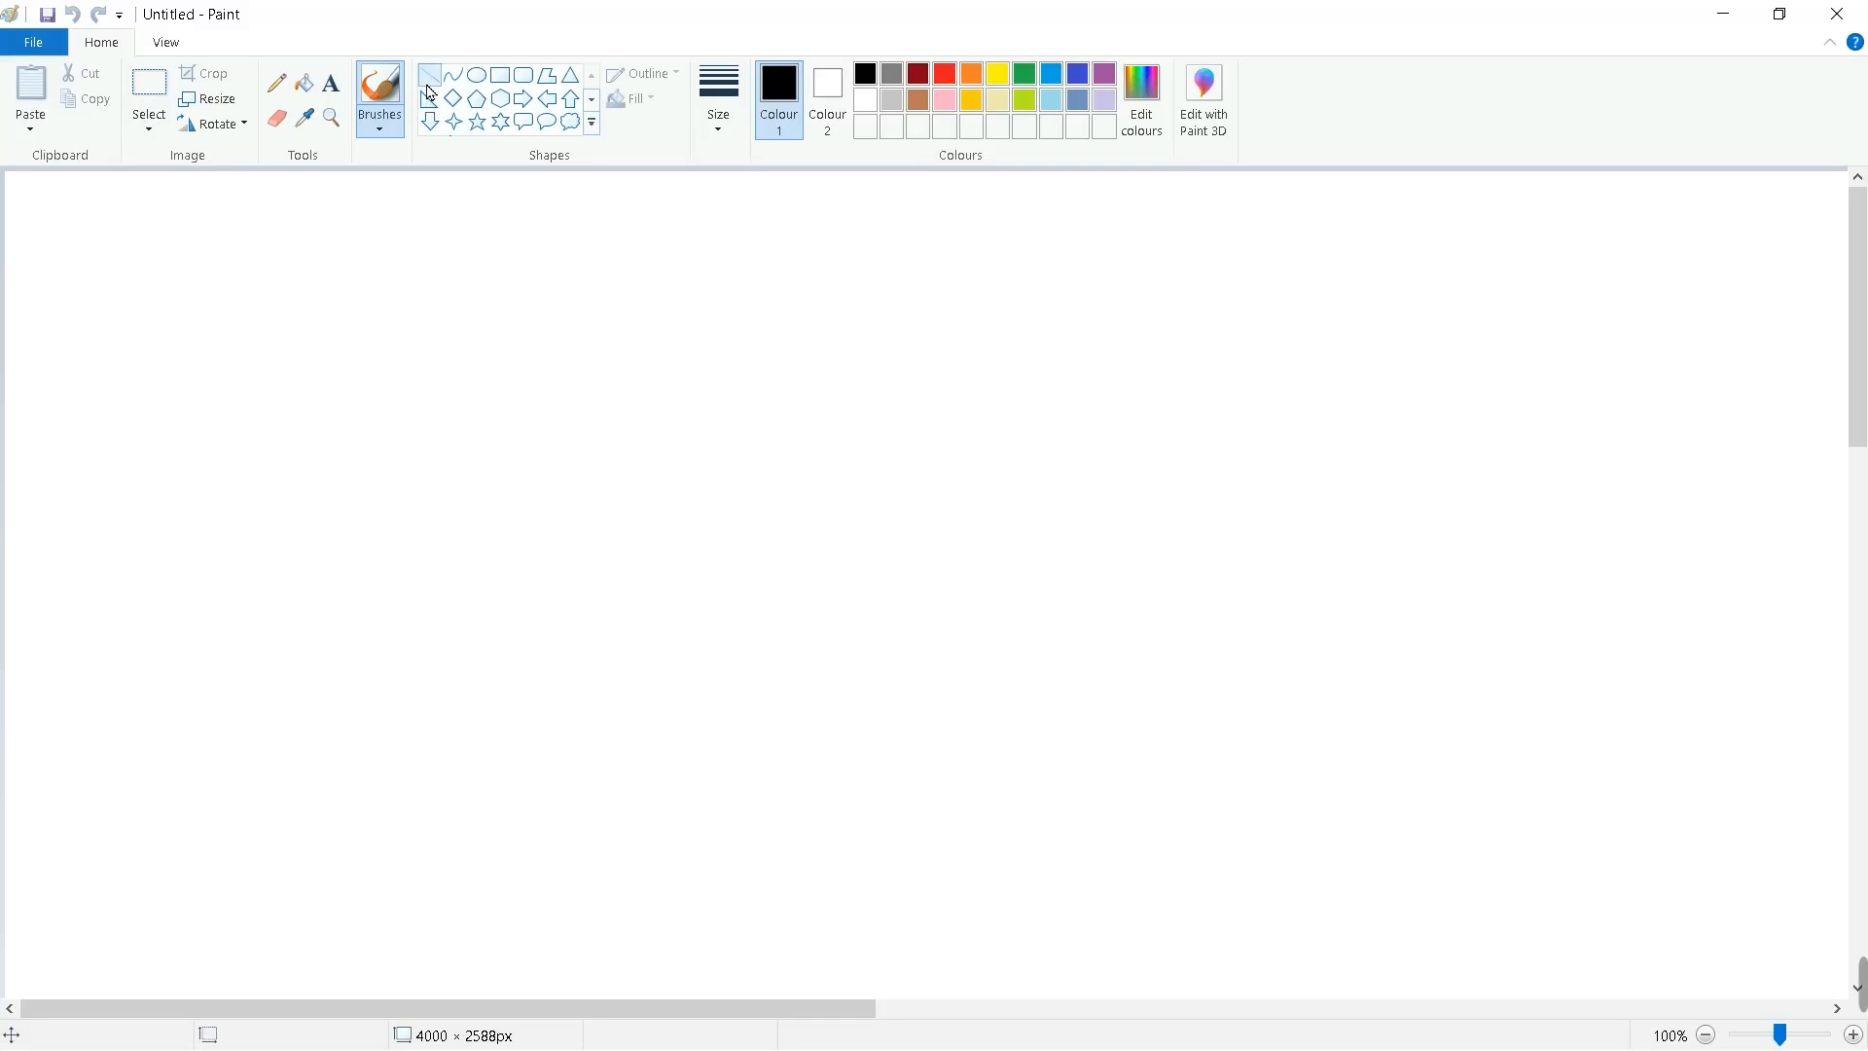
{"action": "mouse_move", "coordinate": [486, 541]}
{"action": "left_mouse_down"}
{"action": "mouse_move", "coordinate": [930, 575]}
{"action": "mouse_move", "coordinate": [1241, 541]}
{"action": "left_mouse_up"}
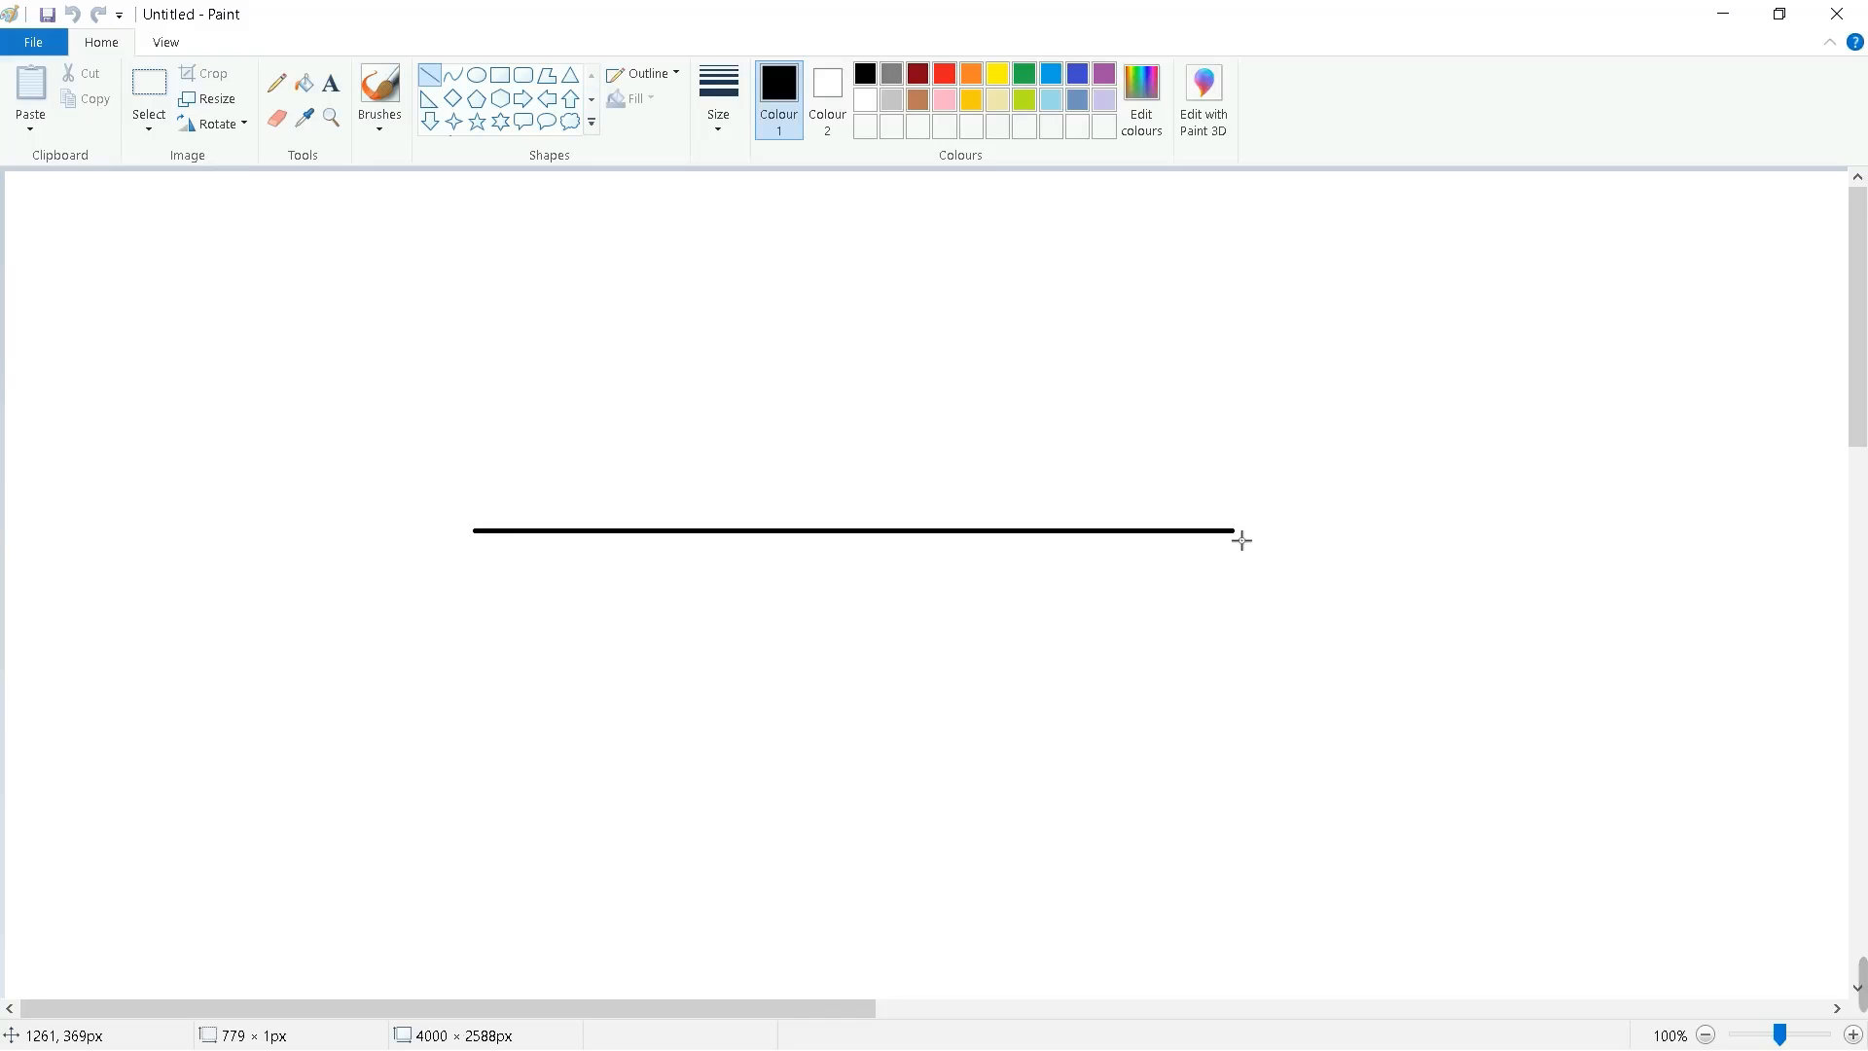
{"action": "left_click", "coordinate": [438, 86]}
{"action": "mouse_move", "coordinate": [517, 233]}
{"action": "left_mouse_down"}
{"action": "mouse_move", "coordinate": [513, 647]}
{"action": "mouse_move", "coordinate": [513, 608]}
{"action": "left_mouse_up"}
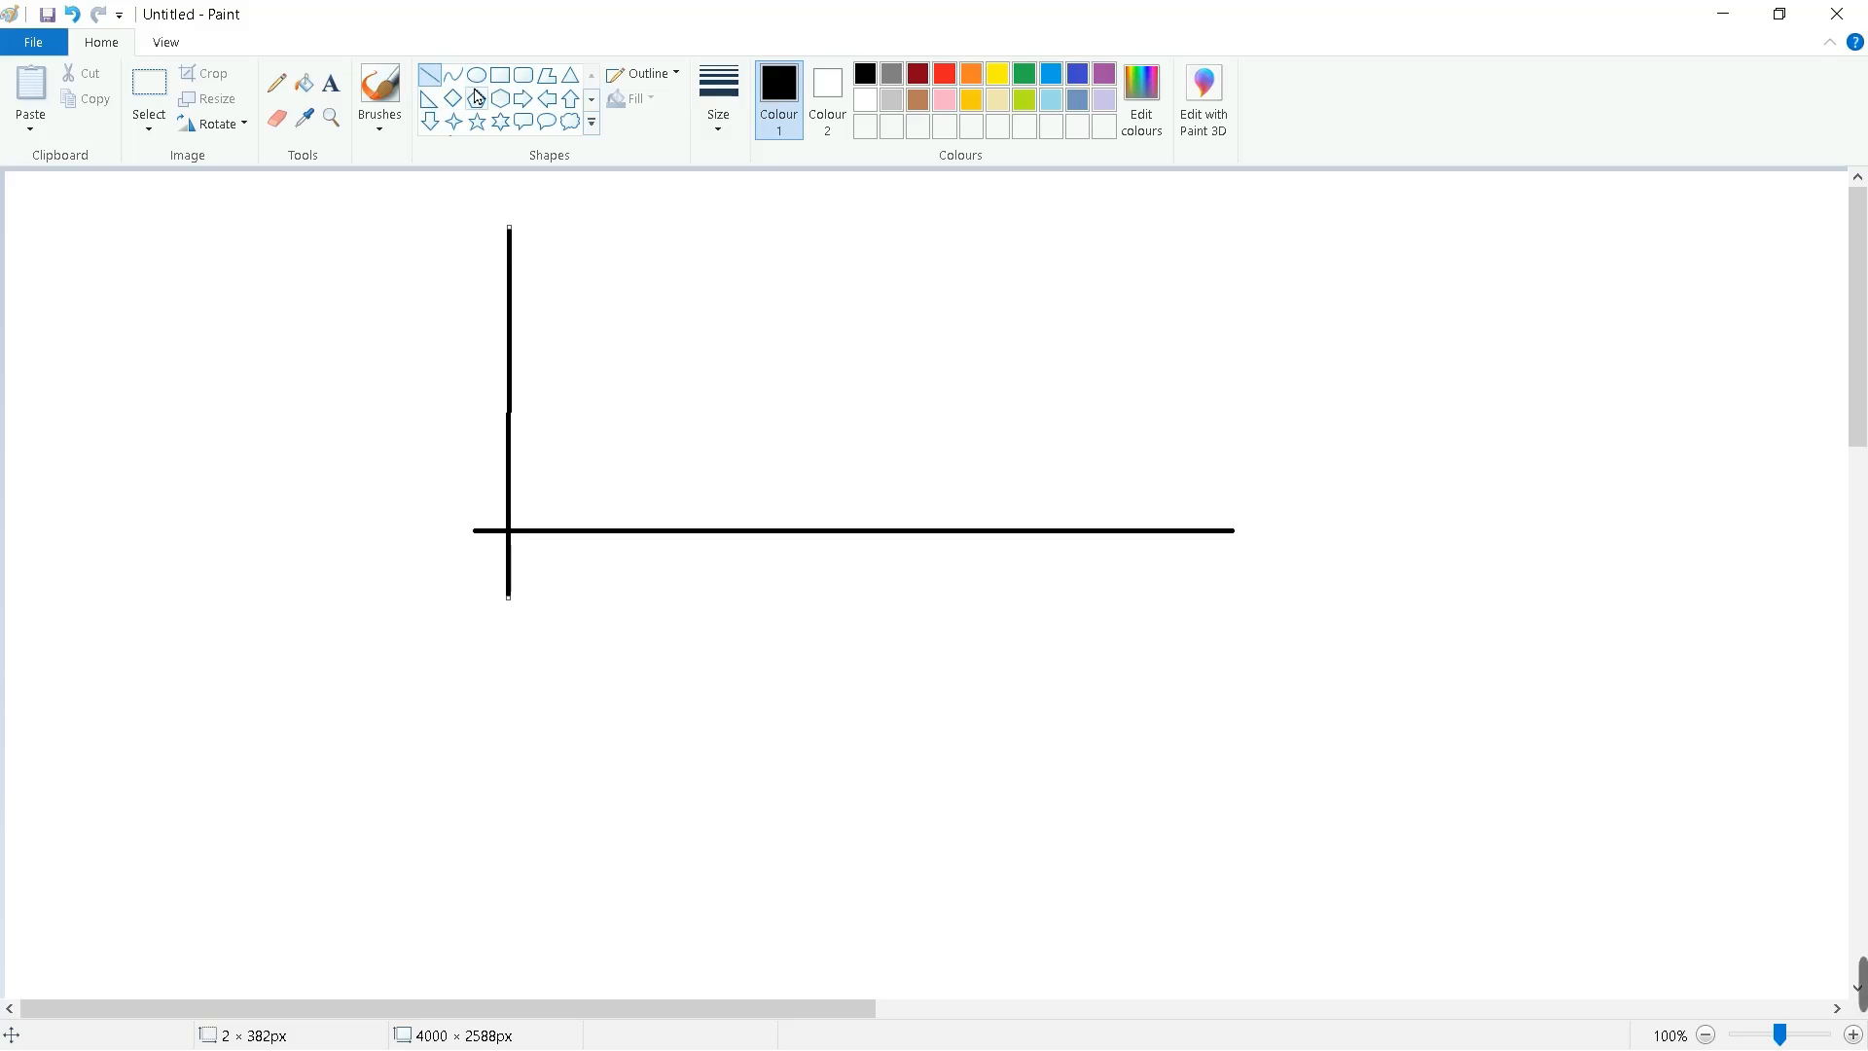
{"action": "left_click", "coordinate": [379, 89]}
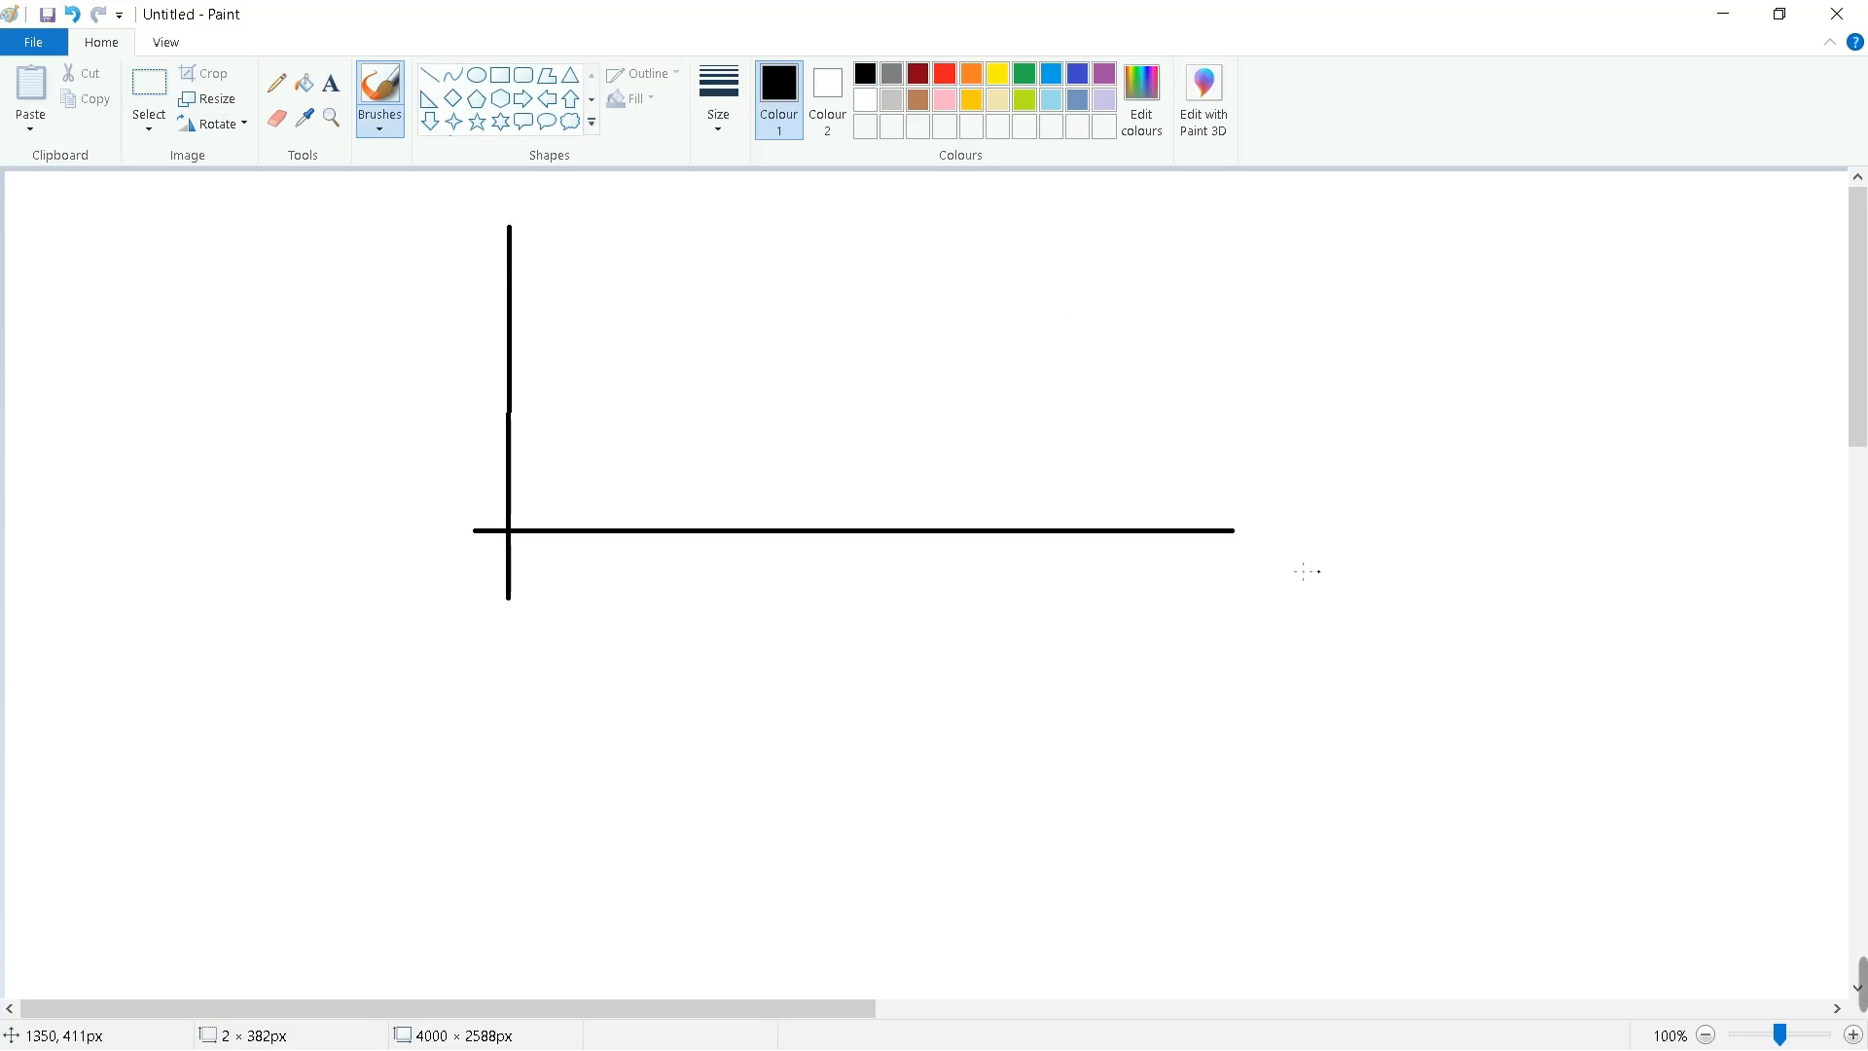
{"action": "left_click_drag", "start_coordinate": [1228, 520], "coordinate": [1231, 530]}
{"action": "left_click_drag", "start_coordinate": [501, 239], "coordinate": [511, 238]}
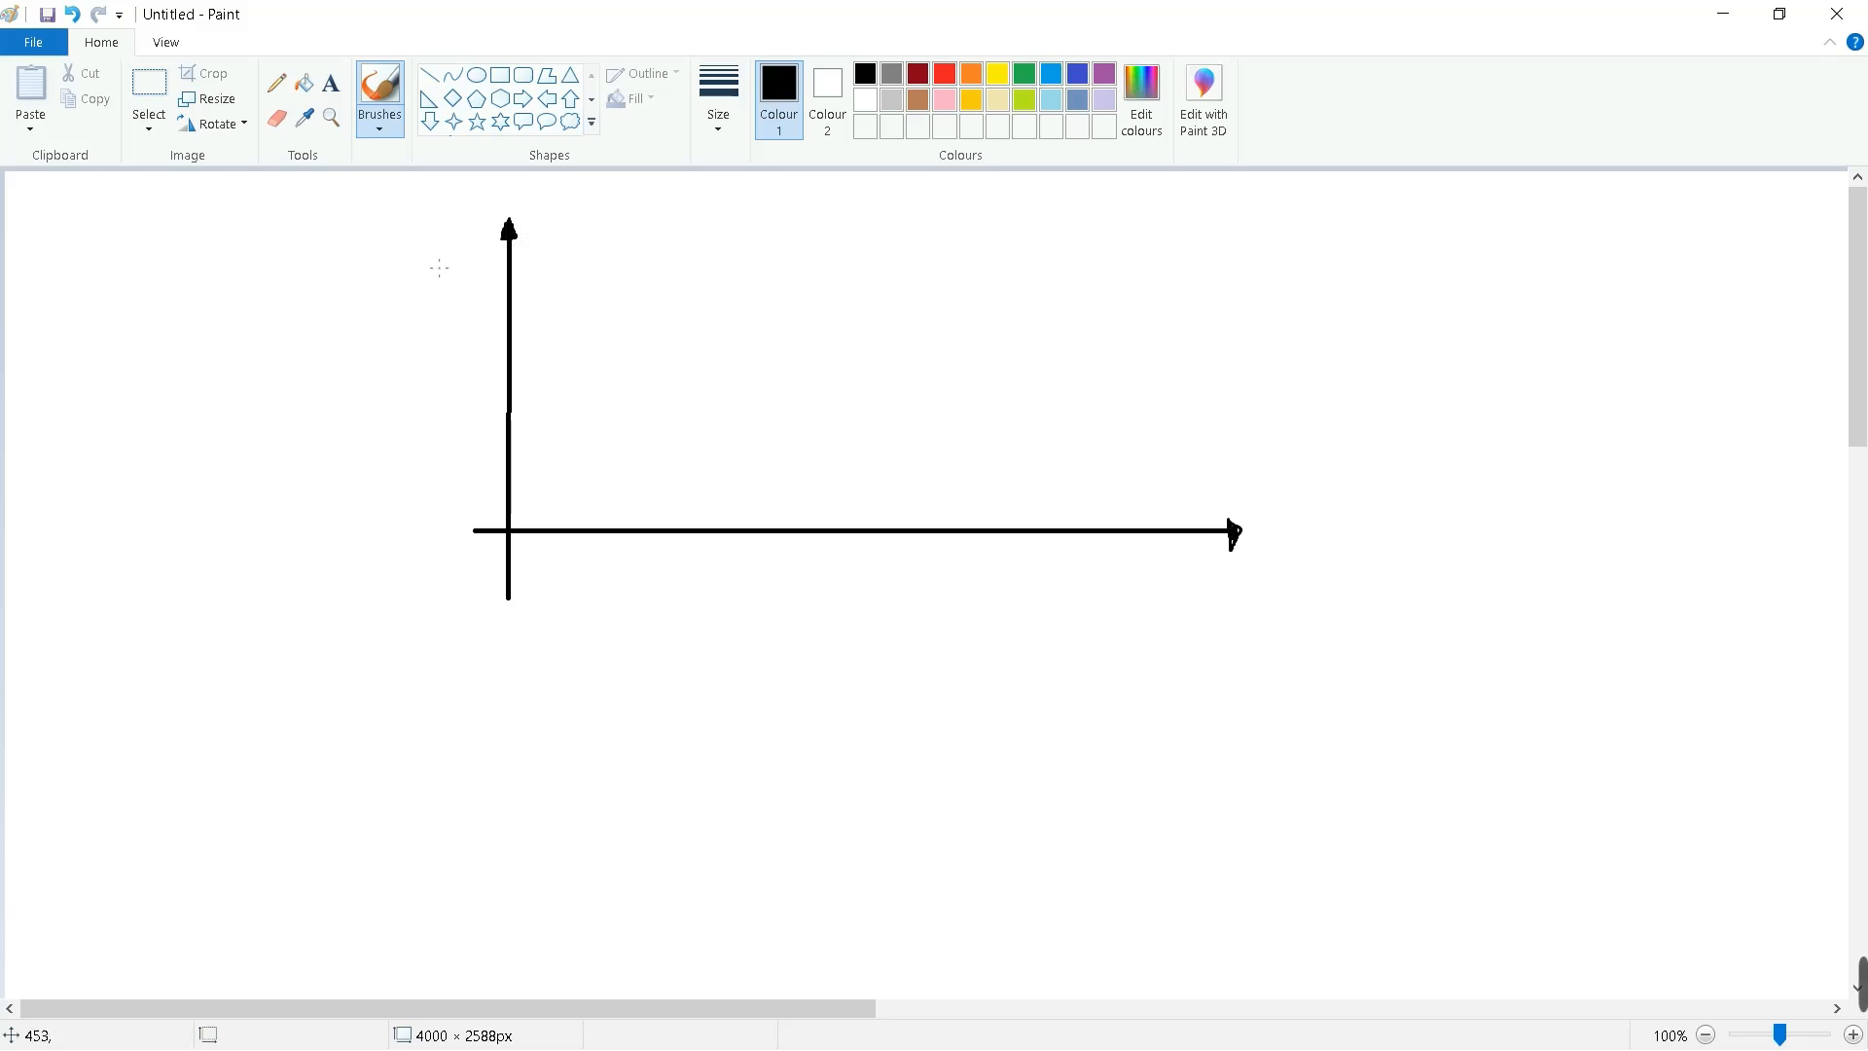
Step: Handwrite the axis labels in black: "A" beside the vertical arrowhead and "(2θ)°" below the horizontal one
{"action": "mouse_move", "coordinate": [425, 250]}
{"action": "left_mouse_down"}
{"action": "mouse_move", "coordinate": [443, 214]}
{"action": "mouse_move", "coordinate": [464, 243]}
{"action": "mouse_move", "coordinate": [451, 230]}
{"action": "left_mouse_up"}
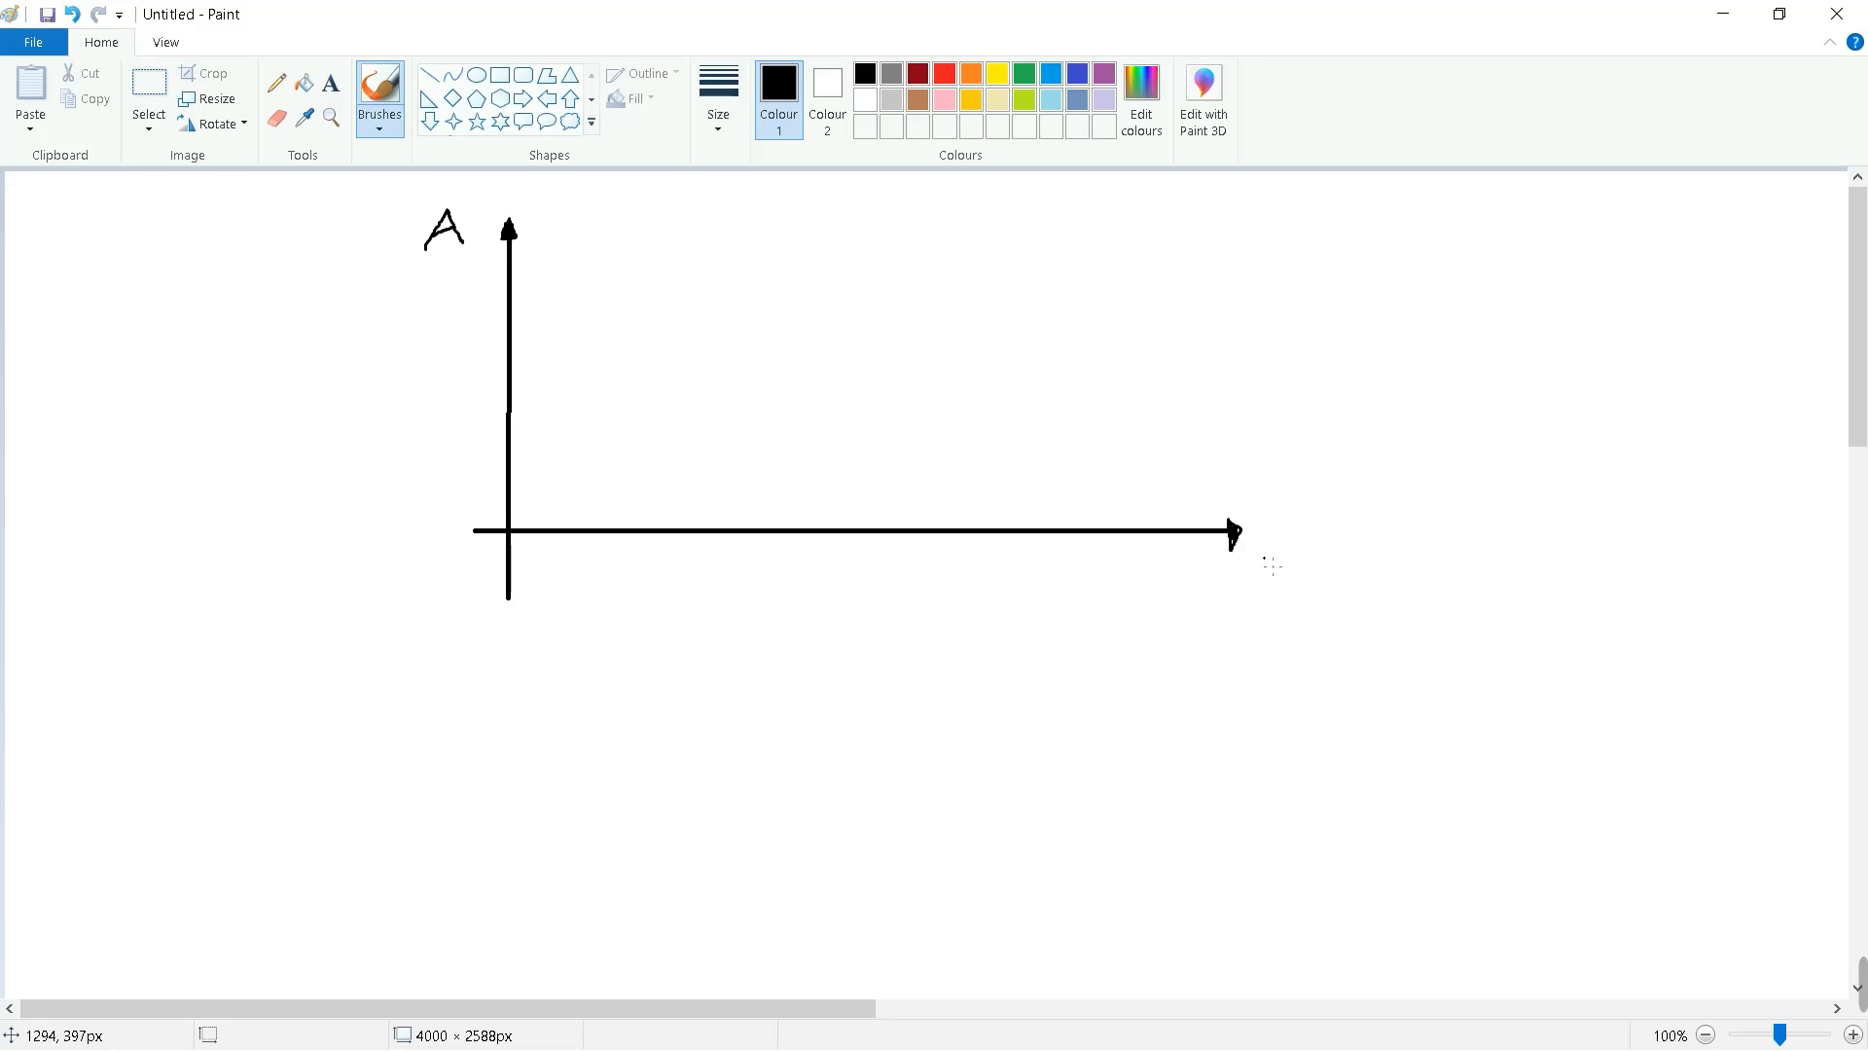
{"action": "mouse_move", "coordinate": [1265, 559]}
{"action": "left_mouse_down"}
{"action": "mouse_move", "coordinate": [1240, 576]}
{"action": "mouse_move", "coordinate": [1265, 600]}
{"action": "mouse_move", "coordinate": [1312, 573]}
{"action": "left_mouse_up"}
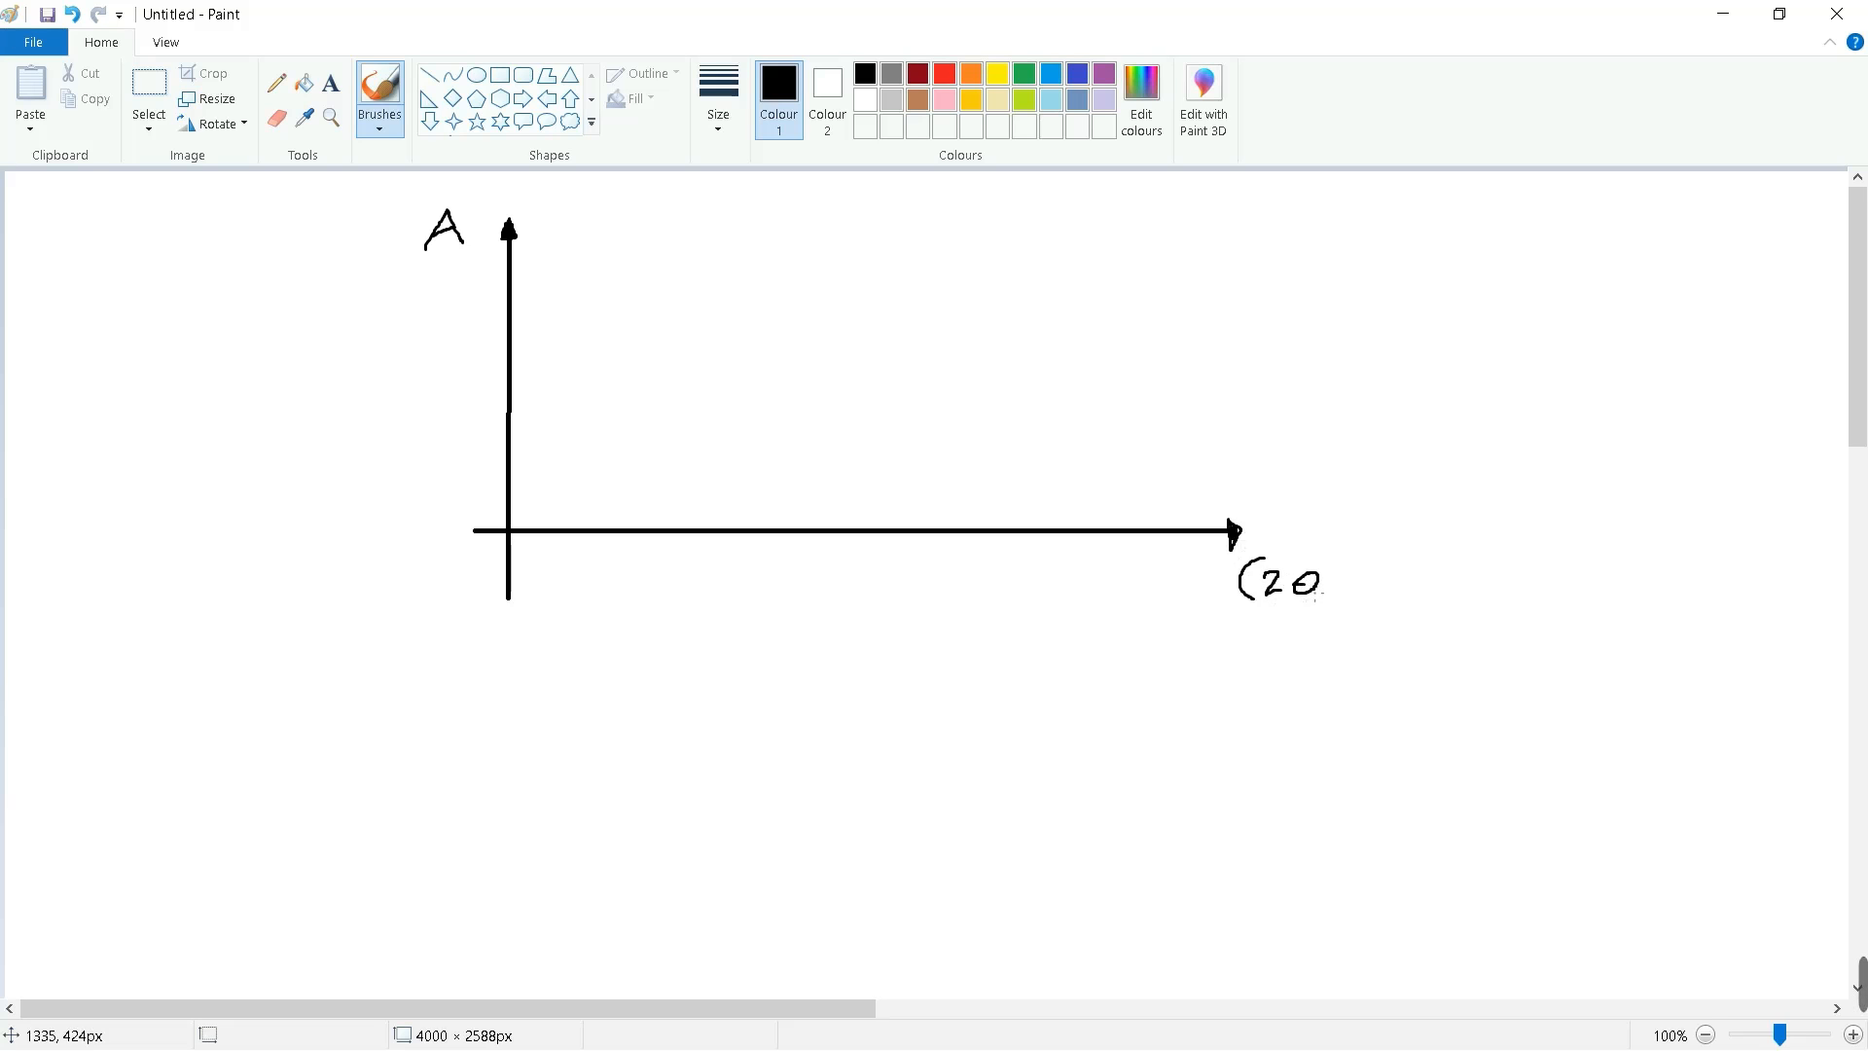
{"action": "left_click_drag", "start_coordinate": [1326, 562], "coordinate": [1333, 600]}
{"action": "left_click_drag", "start_coordinate": [1357, 567], "coordinate": [1369, 575]}
Step: Handwrite an orange legend marker labelled "Ideal" and brush an orange curve with six sharp peaks just above the horizontal axis
{"action": "left_click", "coordinate": [971, 76]}
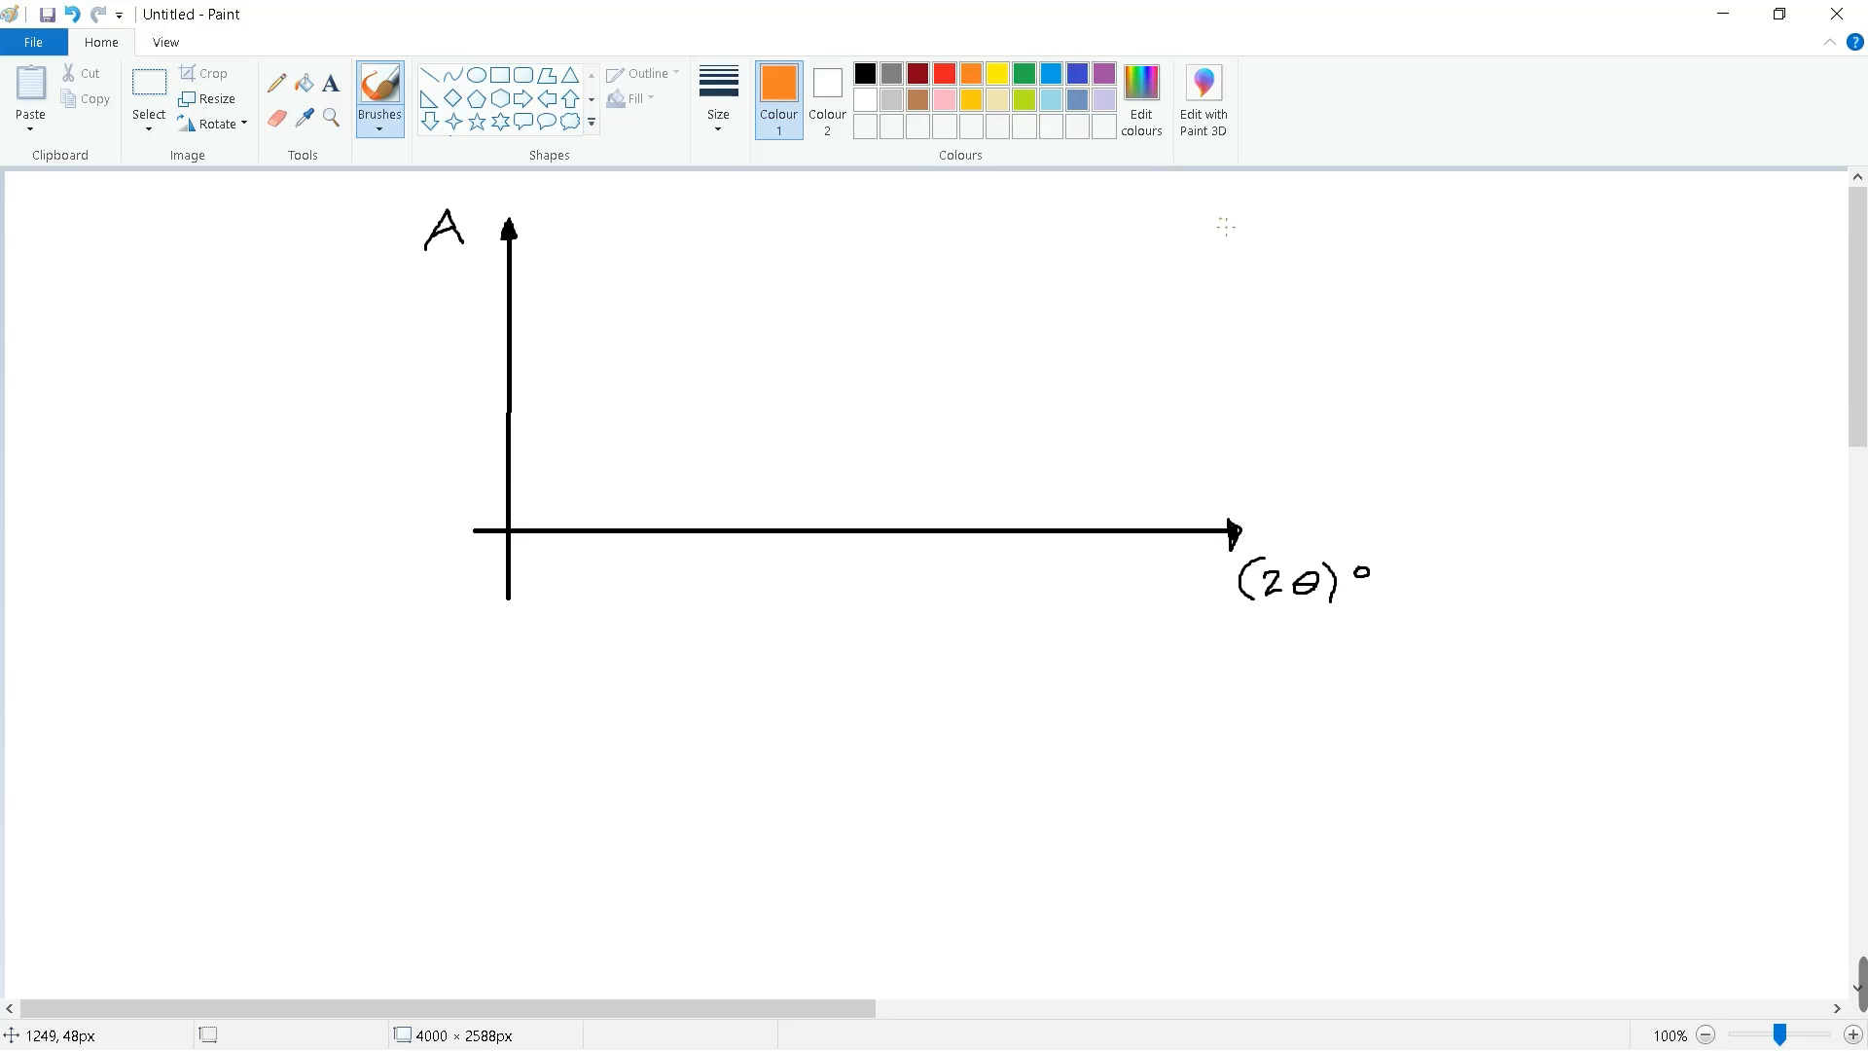
{"action": "mouse_move", "coordinate": [1220, 231]}
{"action": "left_mouse_down"}
{"action": "mouse_move", "coordinate": [1229, 248]}
{"action": "mouse_move", "coordinate": [1236, 219]}
{"action": "mouse_move", "coordinate": [1217, 230]}
{"action": "mouse_move", "coordinate": [1230, 251]}
{"action": "mouse_move", "coordinate": [1233, 226]}
{"action": "mouse_move", "coordinate": [1374, 243]}
{"action": "left_mouse_up"}
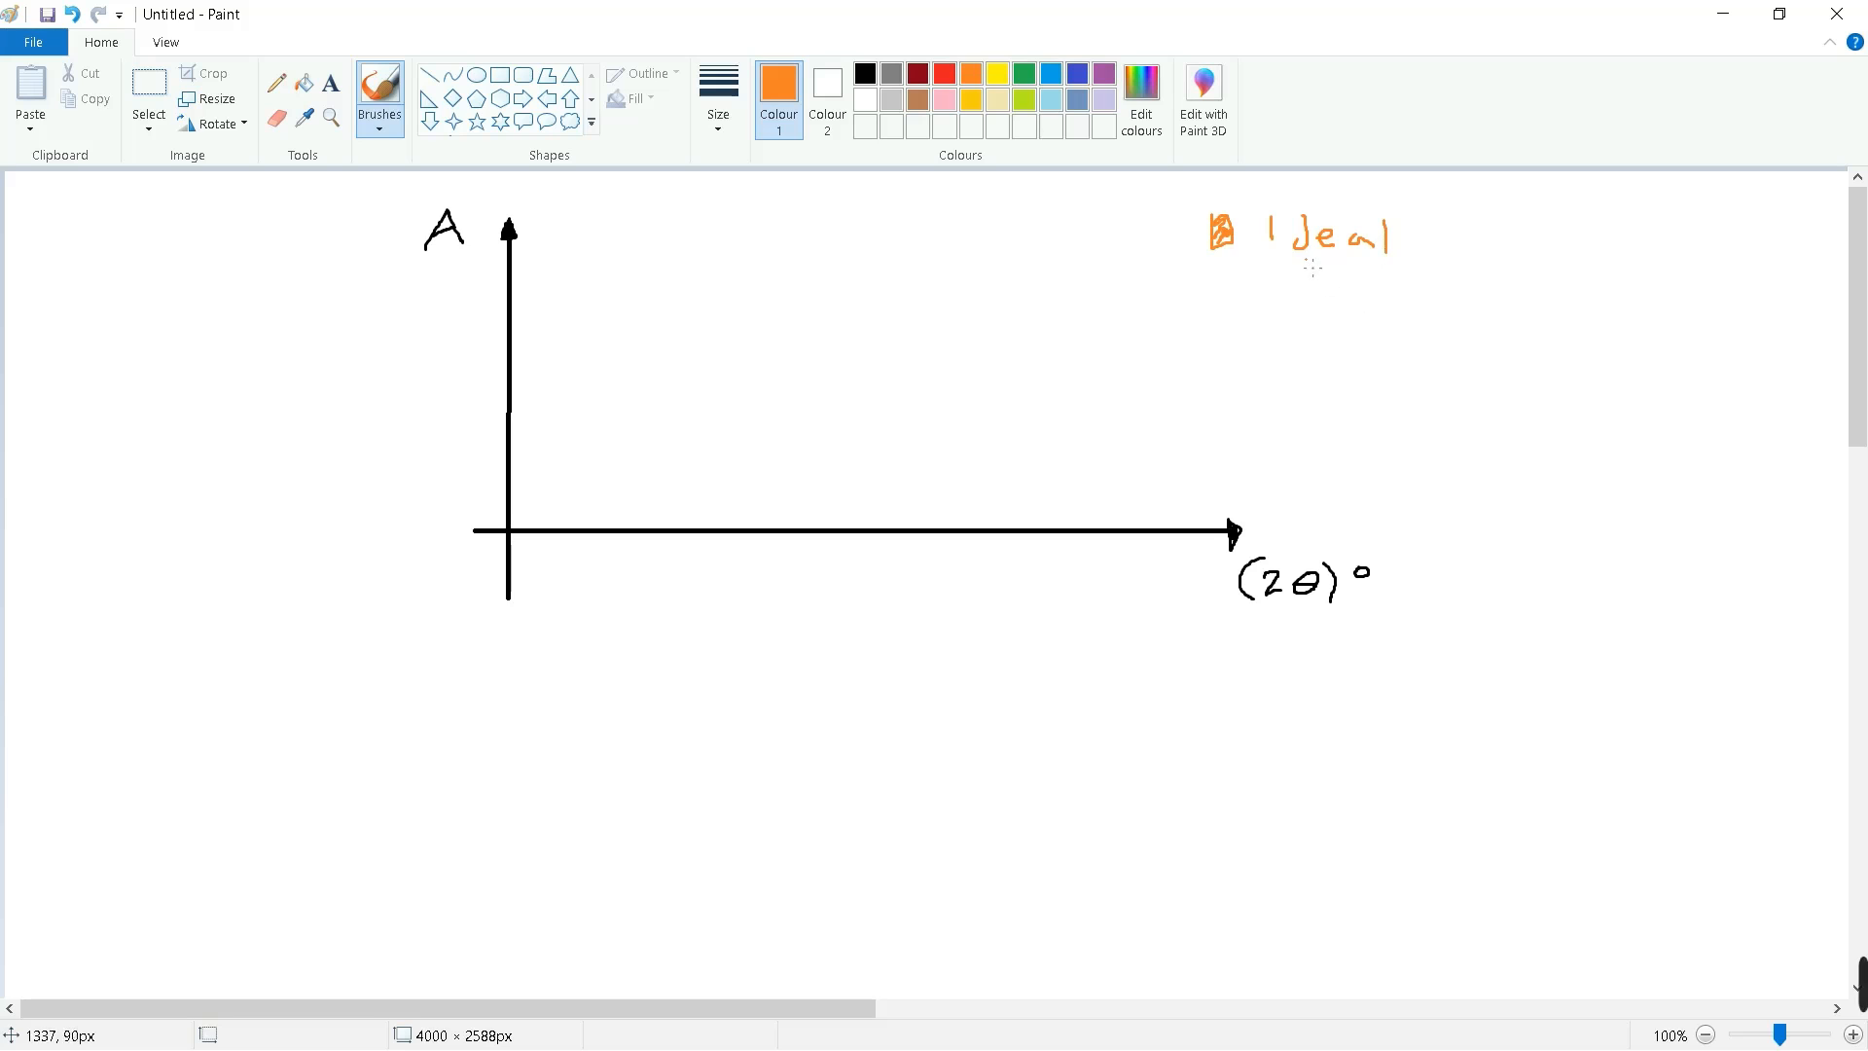
{"action": "left_click_drag", "start_coordinate": [1265, 244], "coordinate": [1280, 220]}
{"action": "mouse_move", "coordinate": [516, 521]}
{"action": "left_mouse_down"}
{"action": "mouse_move", "coordinate": [563, 512]}
{"action": "mouse_move", "coordinate": [578, 405]}
{"action": "mouse_move", "coordinate": [602, 518]}
{"action": "mouse_move", "coordinate": [726, 507]}
{"action": "mouse_move", "coordinate": [737, 412]}
{"action": "mouse_move", "coordinate": [752, 512]}
{"action": "mouse_move", "coordinate": [791, 519]}
{"action": "mouse_move", "coordinate": [838, 523]}
{"action": "mouse_move", "coordinate": [855, 493]}
{"action": "mouse_move", "coordinate": [860, 517]}
{"action": "mouse_move", "coordinate": [1049, 520]}
{"action": "mouse_move", "coordinate": [1073, 450]}
{"action": "mouse_move", "coordinate": [1099, 506]}
{"action": "mouse_move", "coordinate": [1291, 509]}
{"action": "left_mouse_up"}
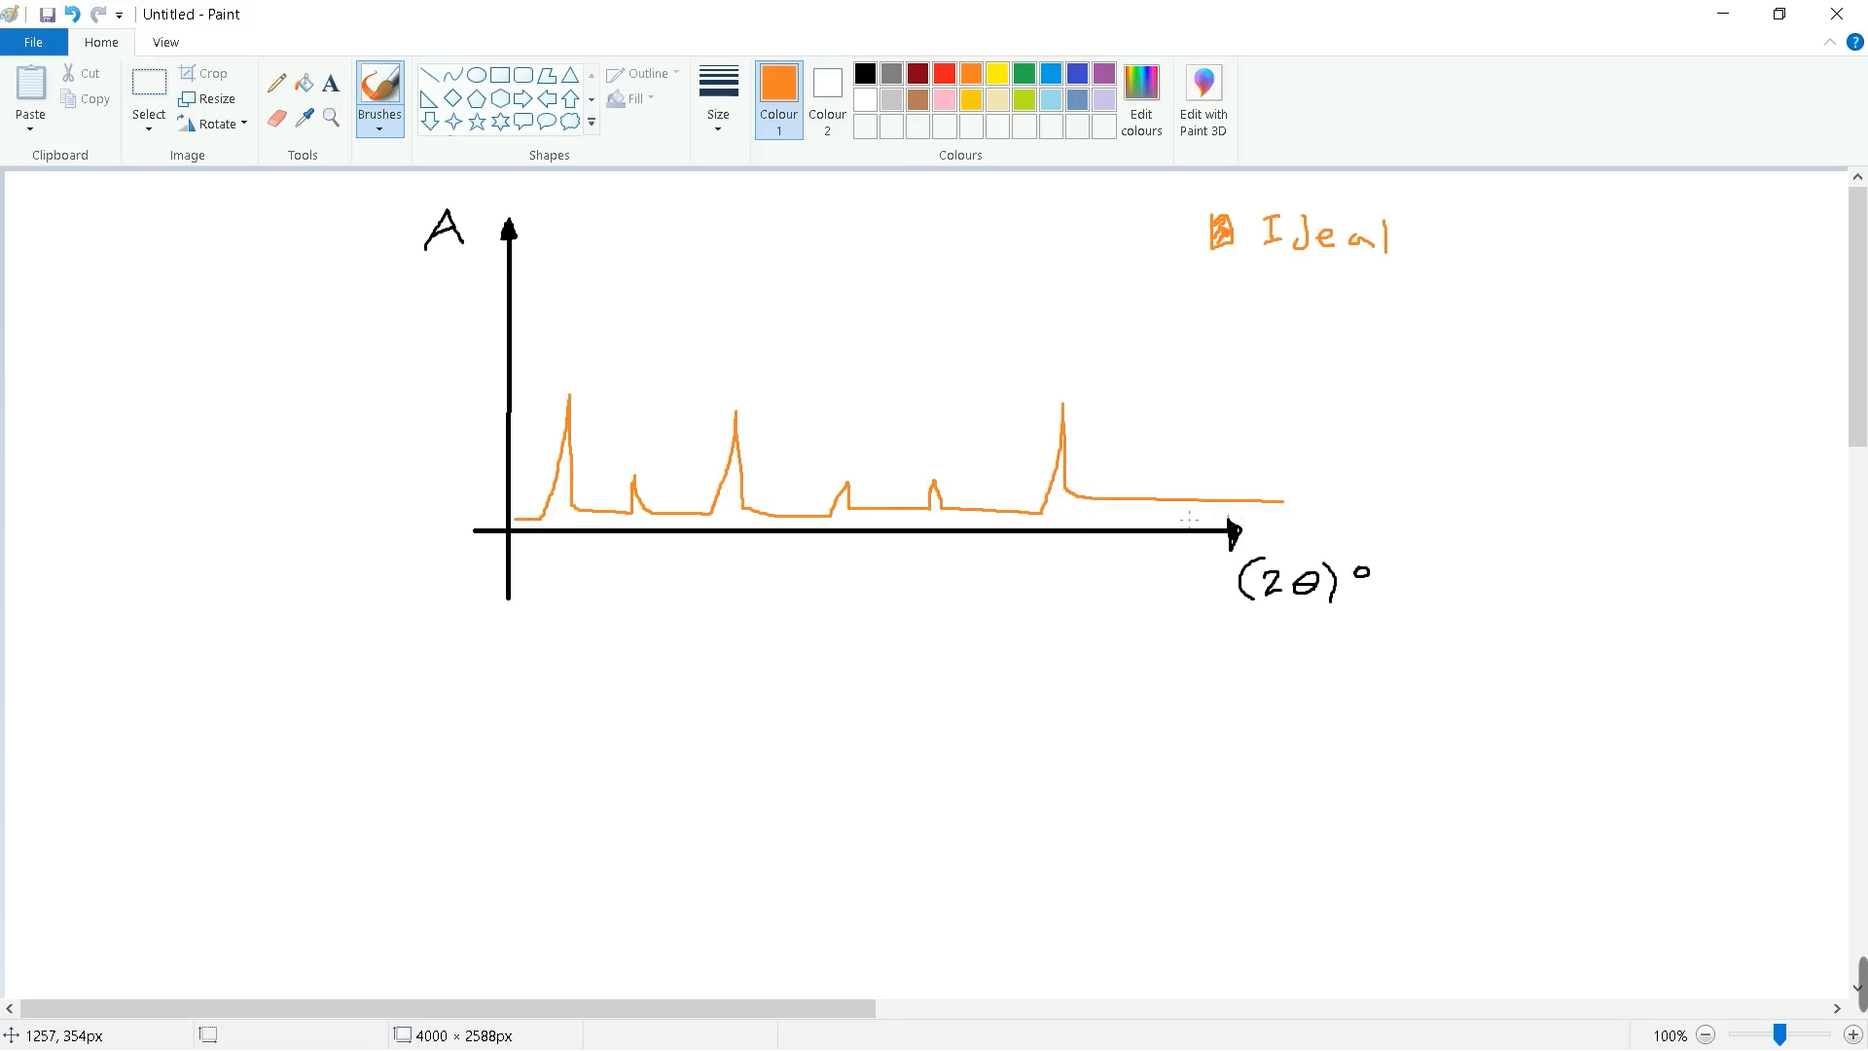
Step: Brush a green baseline beneath the orange curve and add a short slanted pointer line at its far end
{"action": "left_click", "coordinate": [1028, 76]}
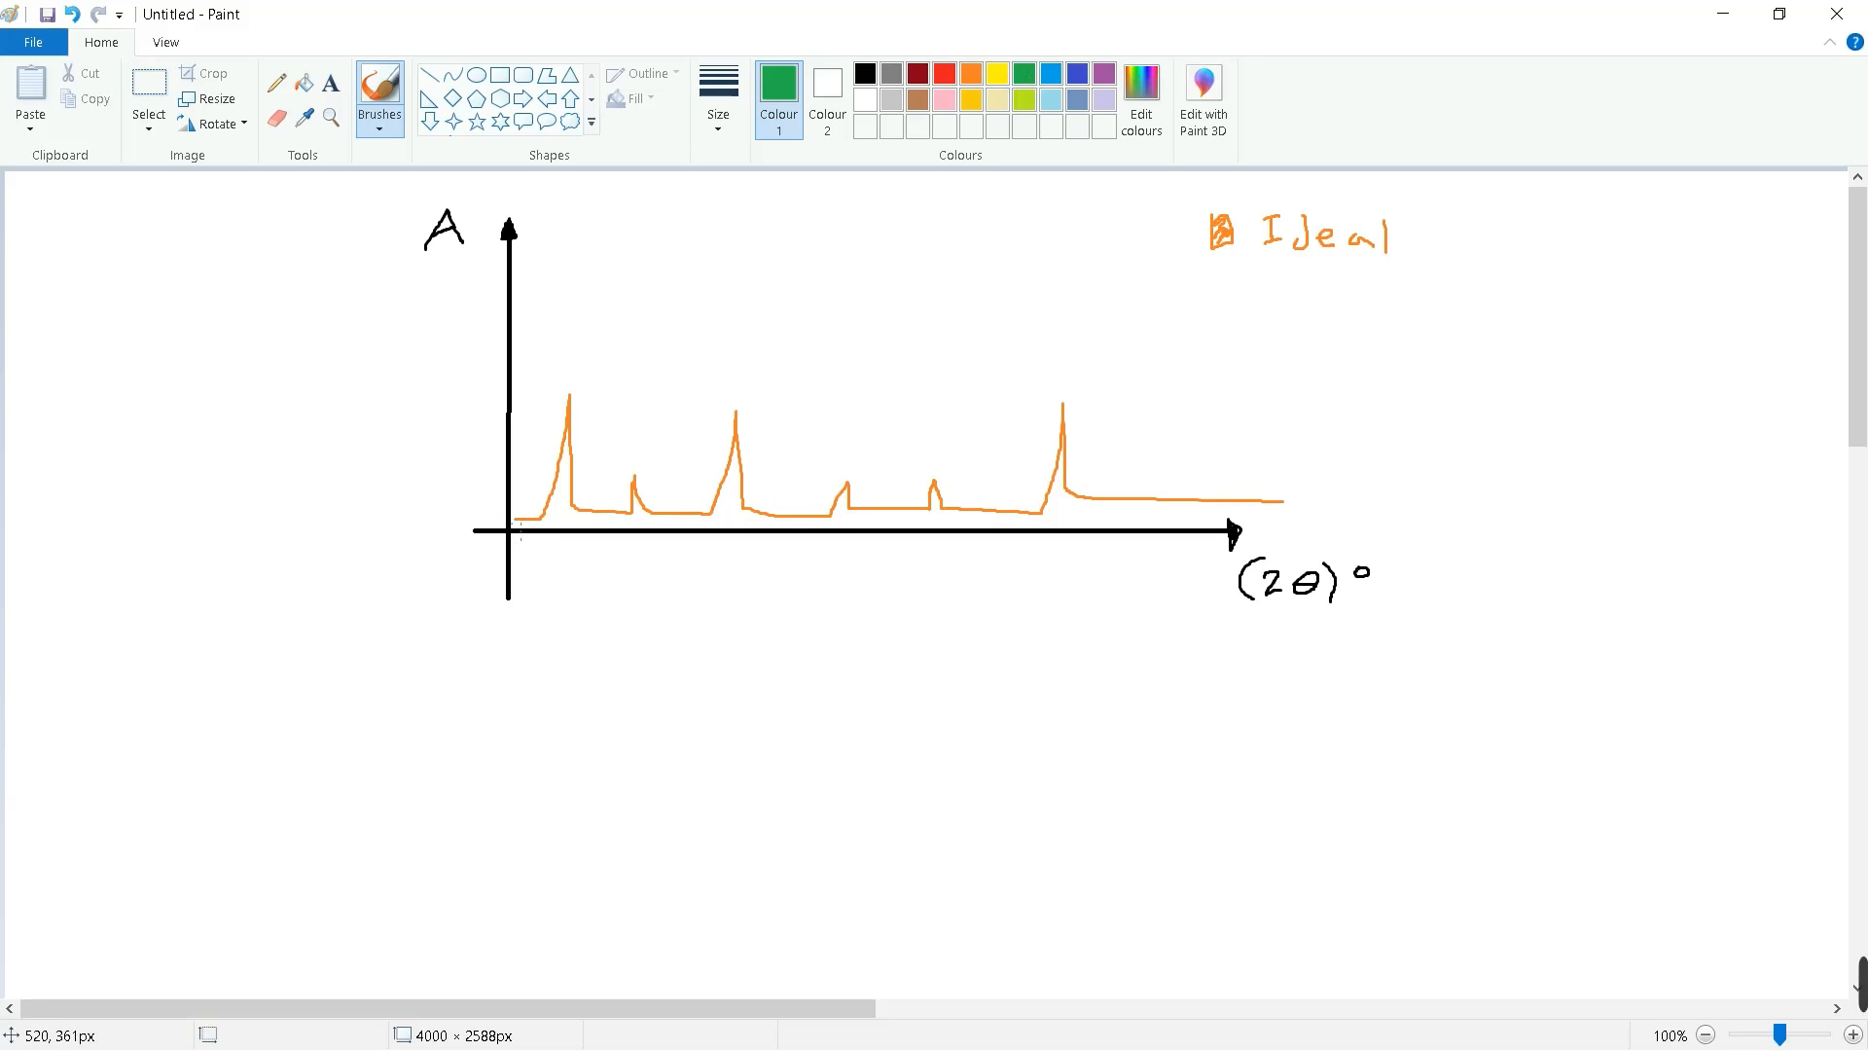
{"action": "left_click_drag", "start_coordinate": [510, 522], "coordinate": [856, 527]}
{"action": "mouse_move", "coordinate": [903, 520]}
{"action": "left_mouse_down"}
{"action": "mouse_move", "coordinate": [1166, 505]}
{"action": "mouse_move", "coordinate": [1286, 523]}
{"action": "mouse_move", "coordinate": [1325, 473]}
{"action": "left_mouse_up"}
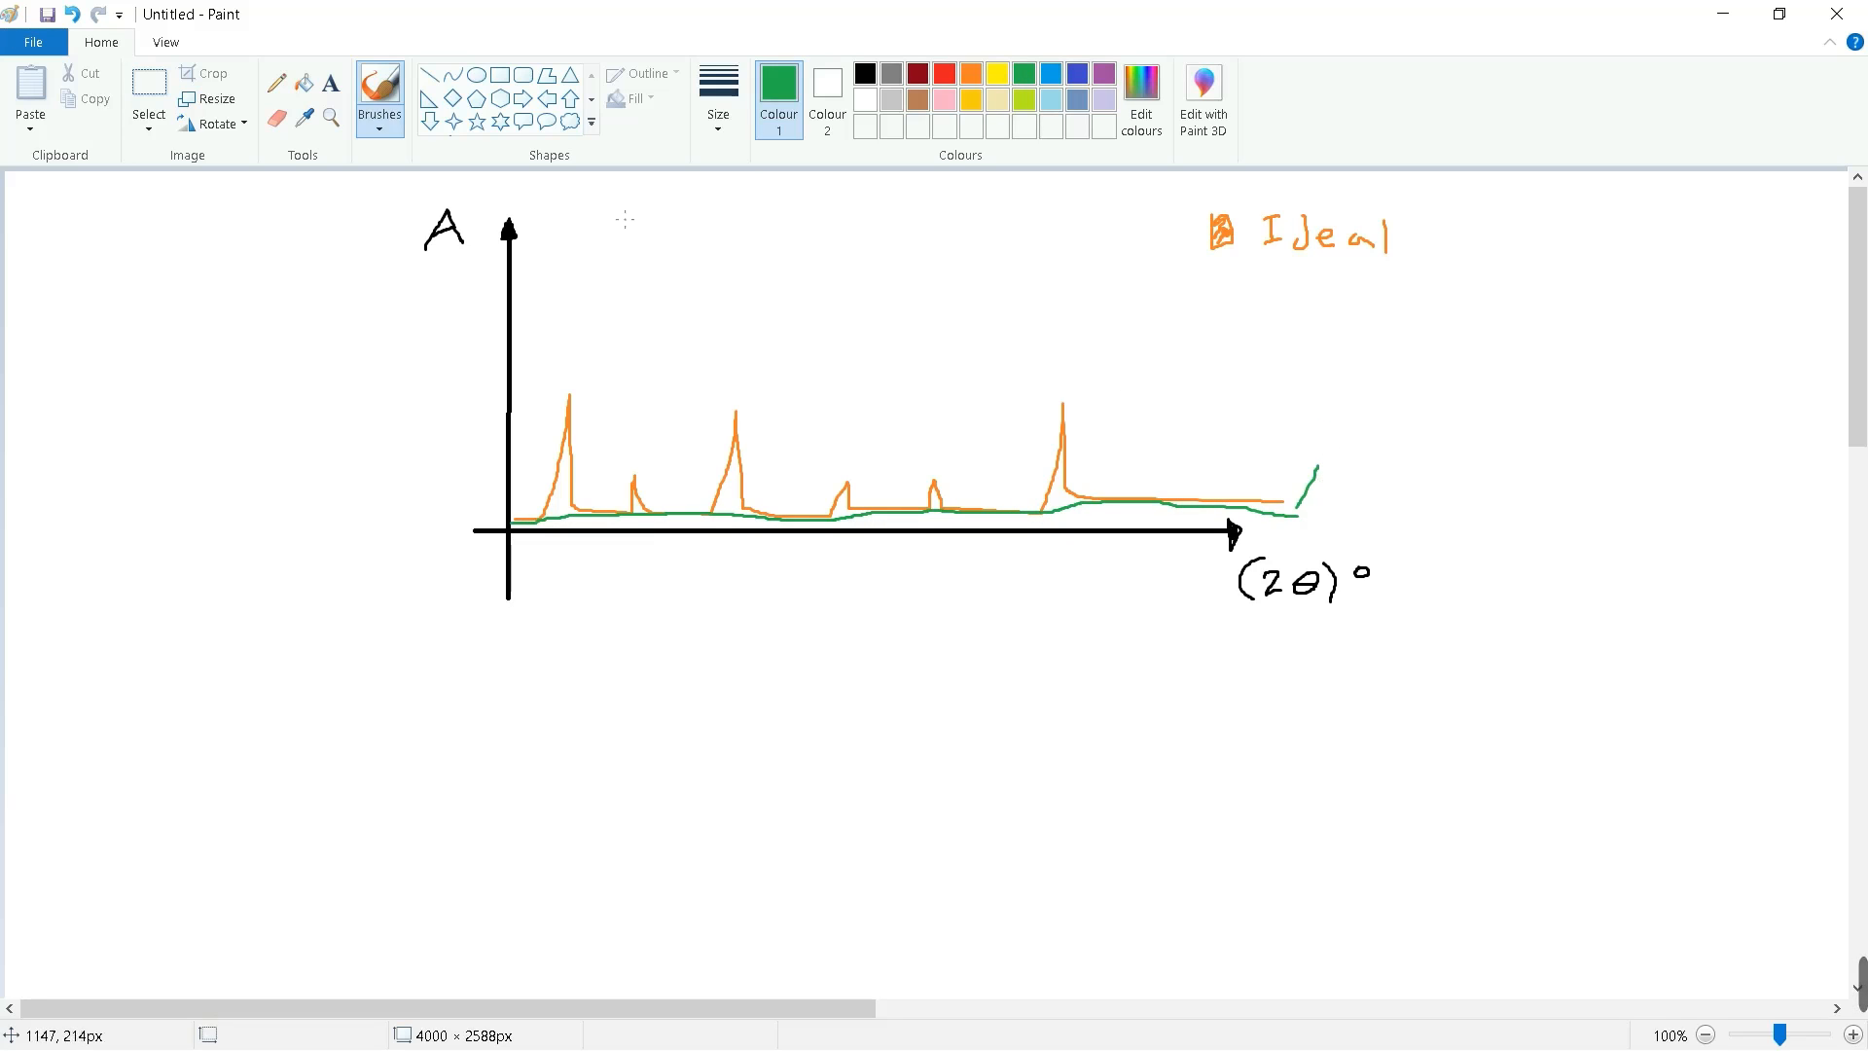
Step: Add the green text label "Línea Base" above the end of the pointer line
{"action": "left_click", "coordinate": [331, 82]}
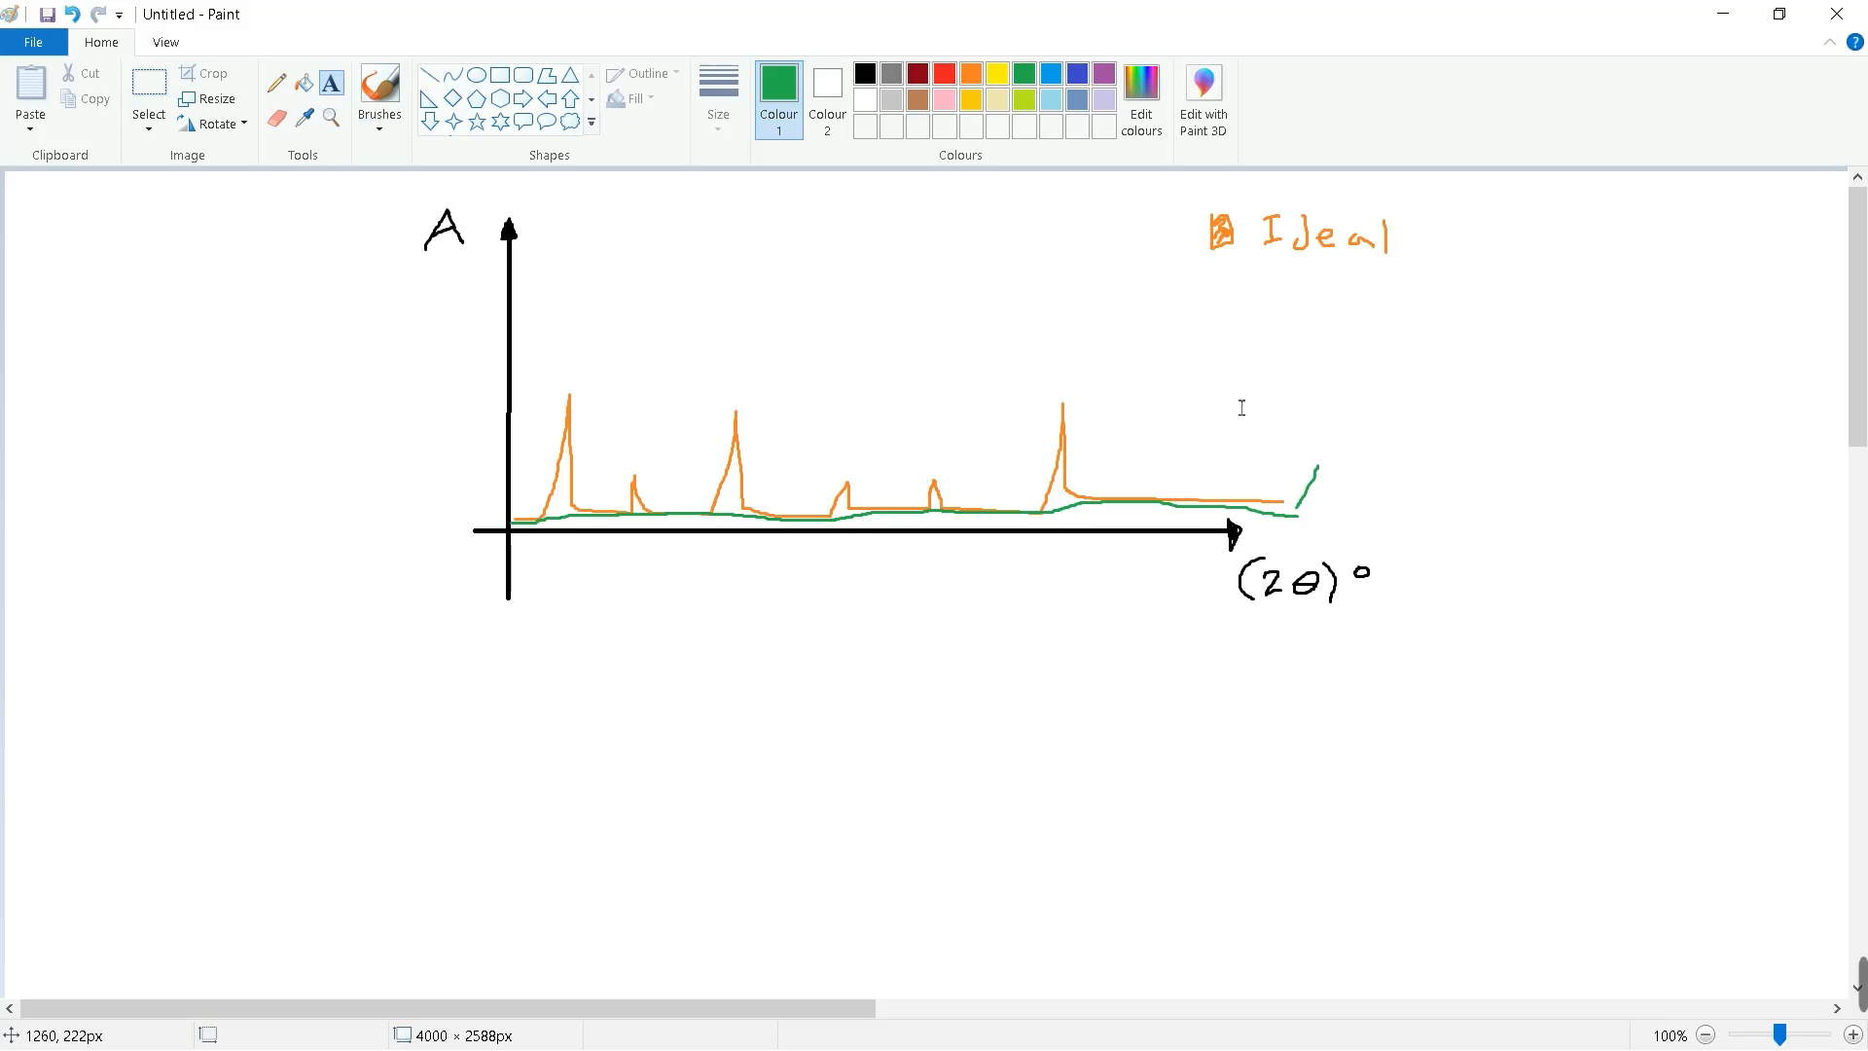
{"action": "left_click", "coordinate": [1329, 452]}
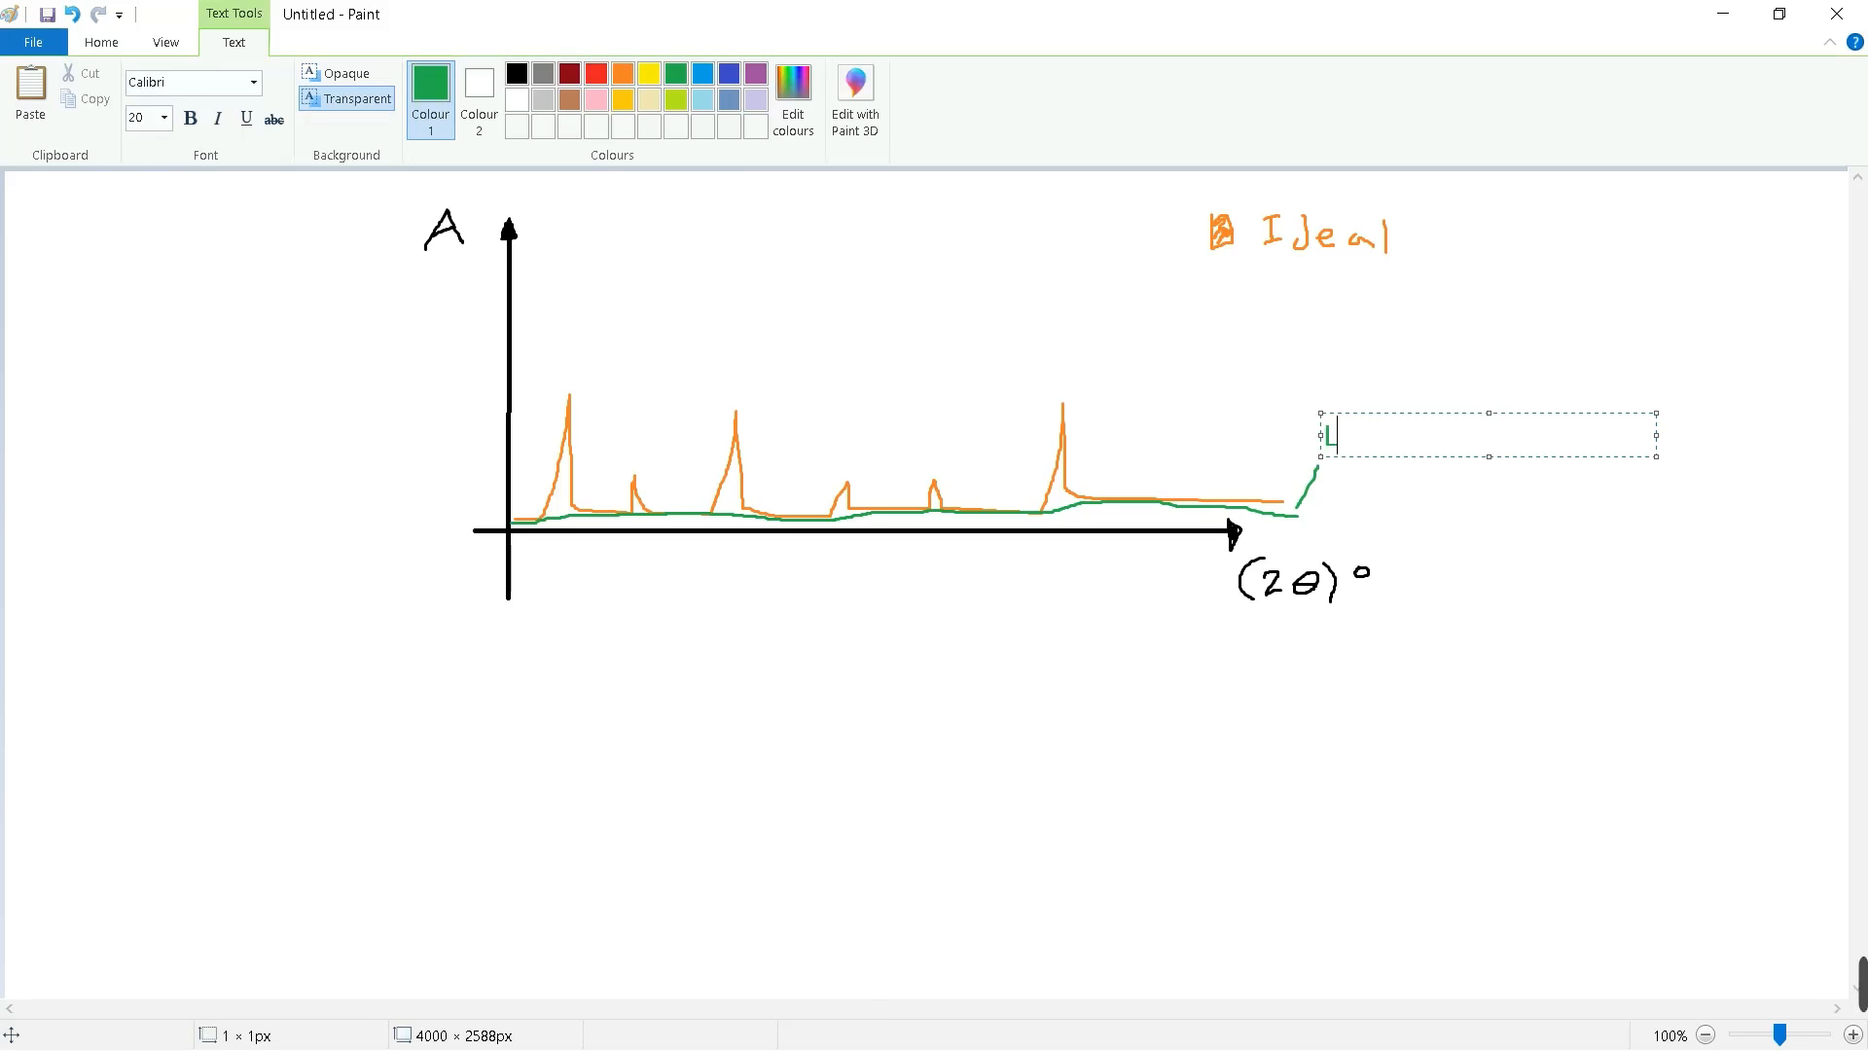
{"action": "type", "text": "Línea Base"}
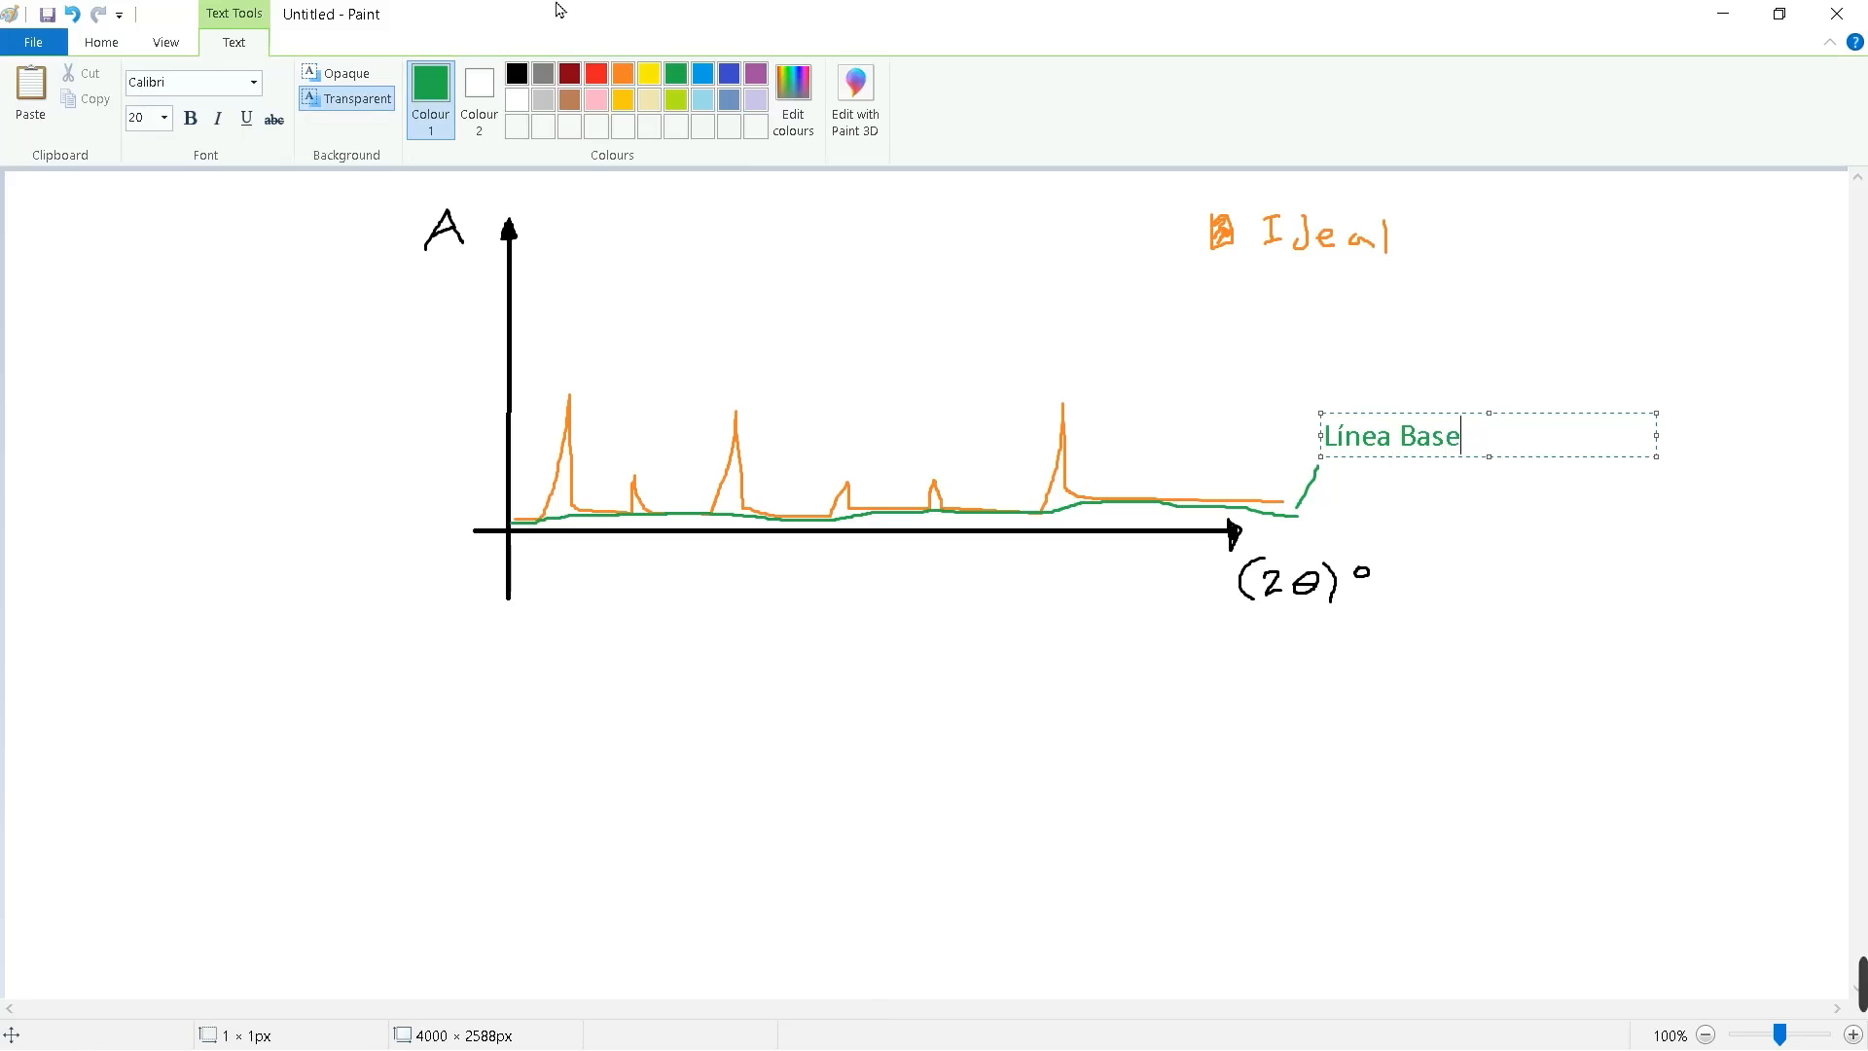
{"action": "left_click", "coordinate": [341, 496]}
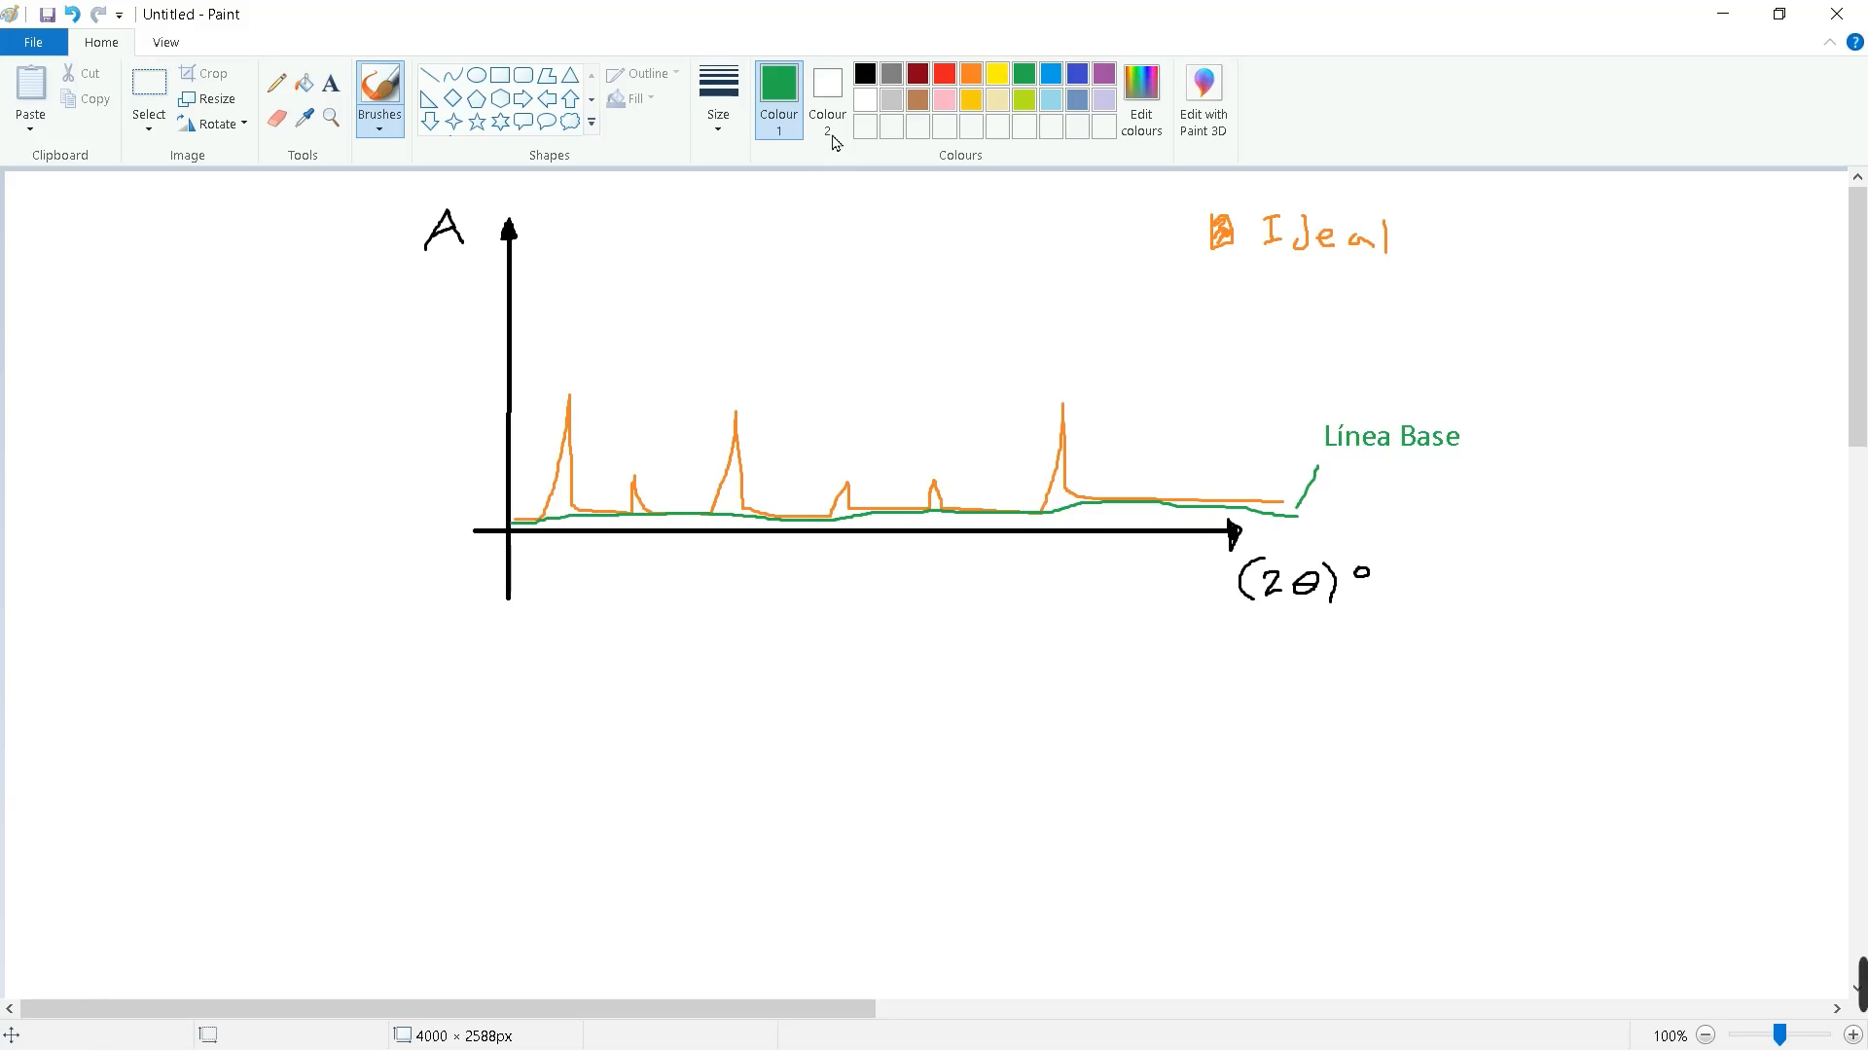
Step: Brush a black wavy curve with small peaks high above the orange one, and trace its green baseline underneath
{"action": "left_click", "coordinate": [866, 82]}
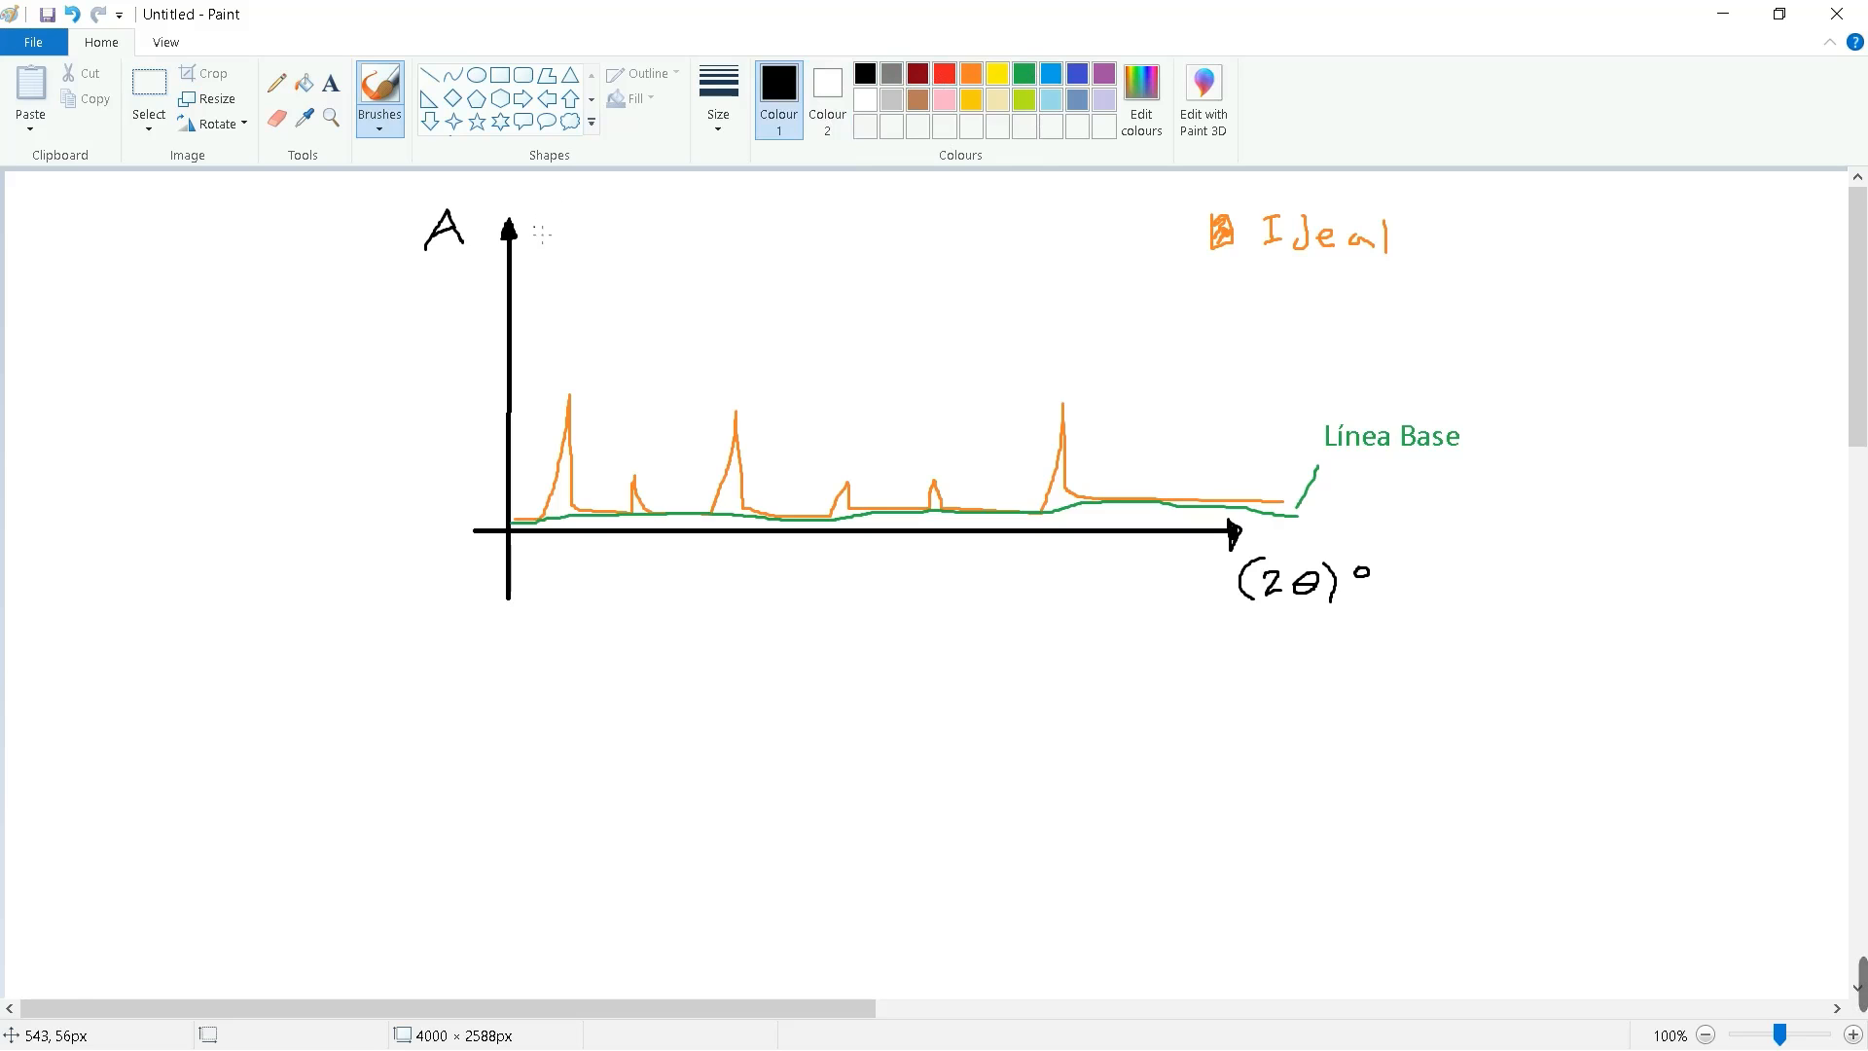
{"action": "mouse_move", "coordinate": [533, 230]}
{"action": "left_mouse_down"}
{"action": "mouse_move", "coordinate": [550, 244]}
{"action": "mouse_move", "coordinate": [565, 223]}
{"action": "mouse_move", "coordinate": [635, 270]}
{"action": "mouse_move", "coordinate": [646, 230]}
{"action": "mouse_move", "coordinate": [689, 288]}
{"action": "mouse_move", "coordinate": [747, 290]}
{"action": "mouse_move", "coordinate": [775, 240]}
{"action": "mouse_move", "coordinate": [818, 298]}
{"action": "mouse_move", "coordinate": [879, 283]}
{"action": "mouse_move", "coordinate": [944, 227]}
{"action": "mouse_move", "coordinate": [961, 254]}
{"action": "mouse_move", "coordinate": [1018, 255]}
{"action": "mouse_move", "coordinate": [1032, 223]}
{"action": "mouse_move", "coordinate": [1049, 259]}
{"action": "mouse_move", "coordinate": [1094, 251]}
{"action": "mouse_move", "coordinate": [1113, 276]}
{"action": "mouse_move", "coordinate": [1316, 300]}
{"action": "left_mouse_up"}
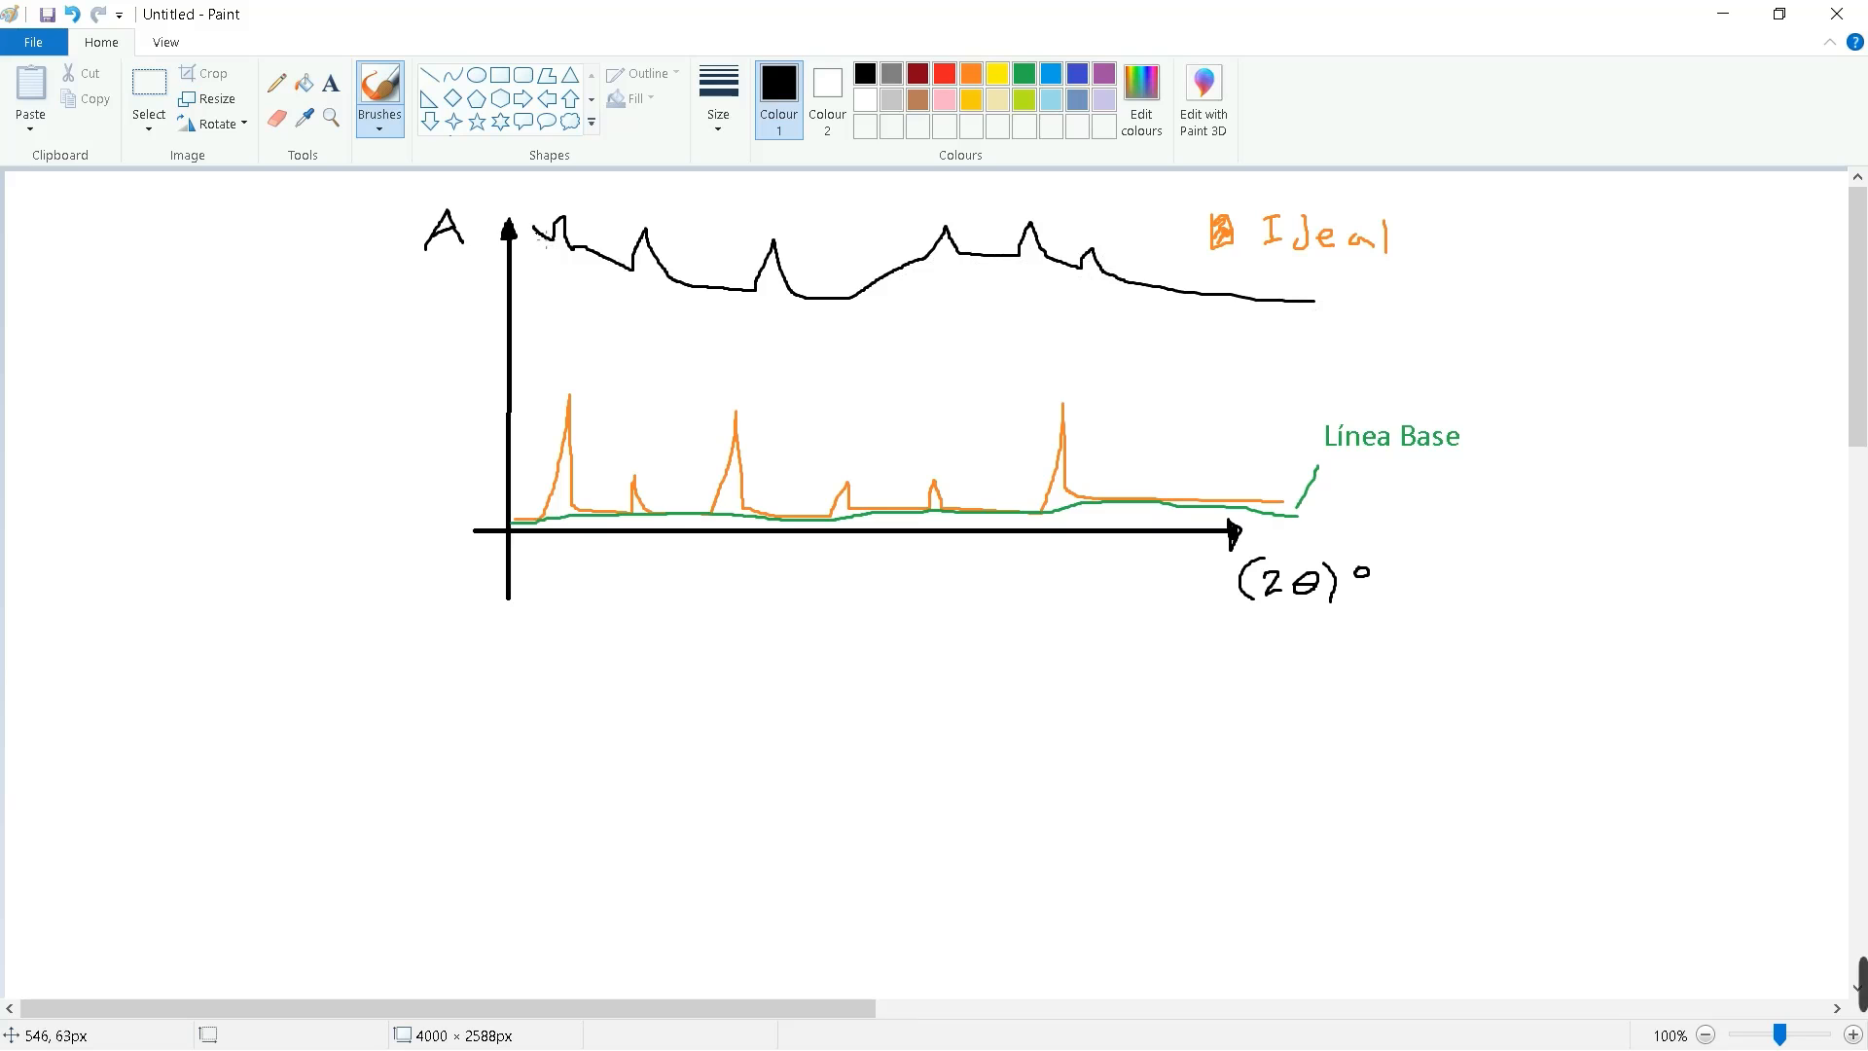
{"action": "left_click", "coordinate": [1025, 76]}
{"action": "mouse_move", "coordinate": [545, 248]}
{"action": "left_mouse_down"}
{"action": "mouse_move", "coordinate": [745, 305]}
{"action": "mouse_move", "coordinate": [858, 300]}
{"action": "mouse_move", "coordinate": [969, 261]}
{"action": "mouse_move", "coordinate": [1408, 321]}
{"action": "left_mouse_up"}
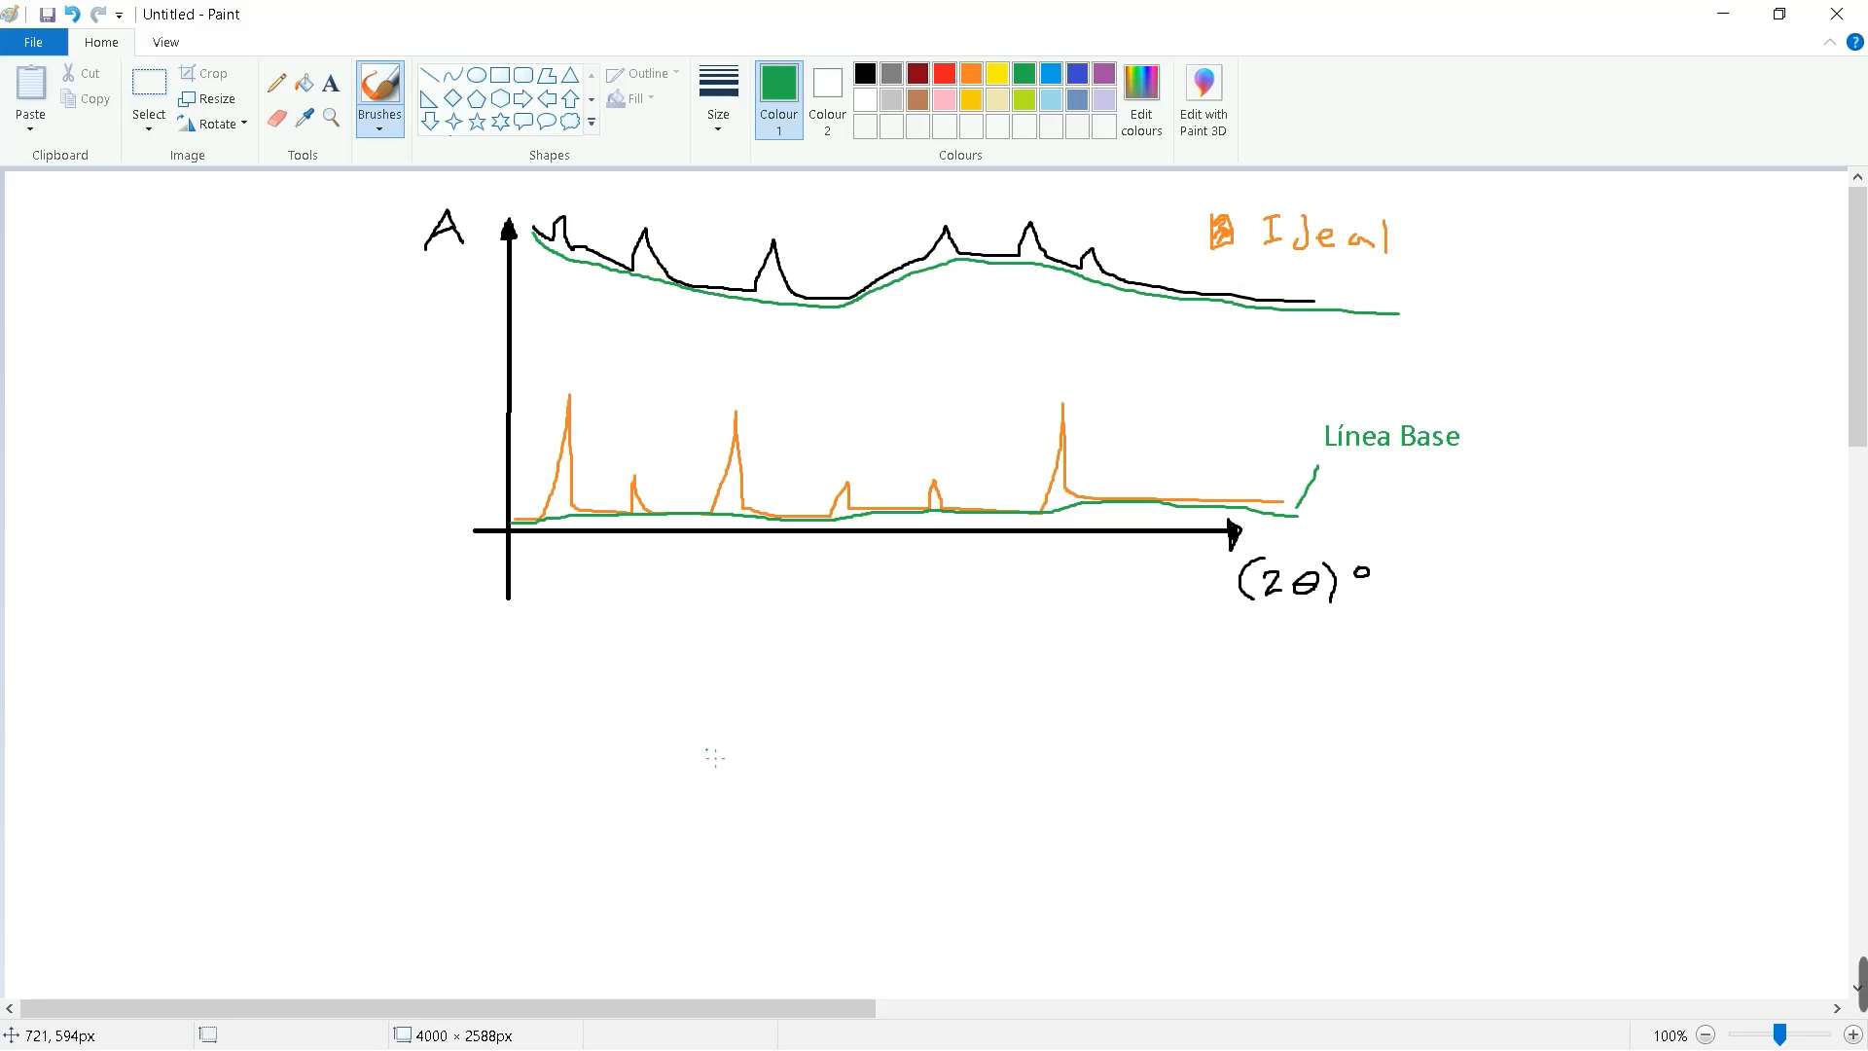
Step: Switch from Paint to OriginPro, enlarge the Book1 worksheet window and dismiss the startup tips
{"action": "left_click", "coordinate": [1723, 14]}
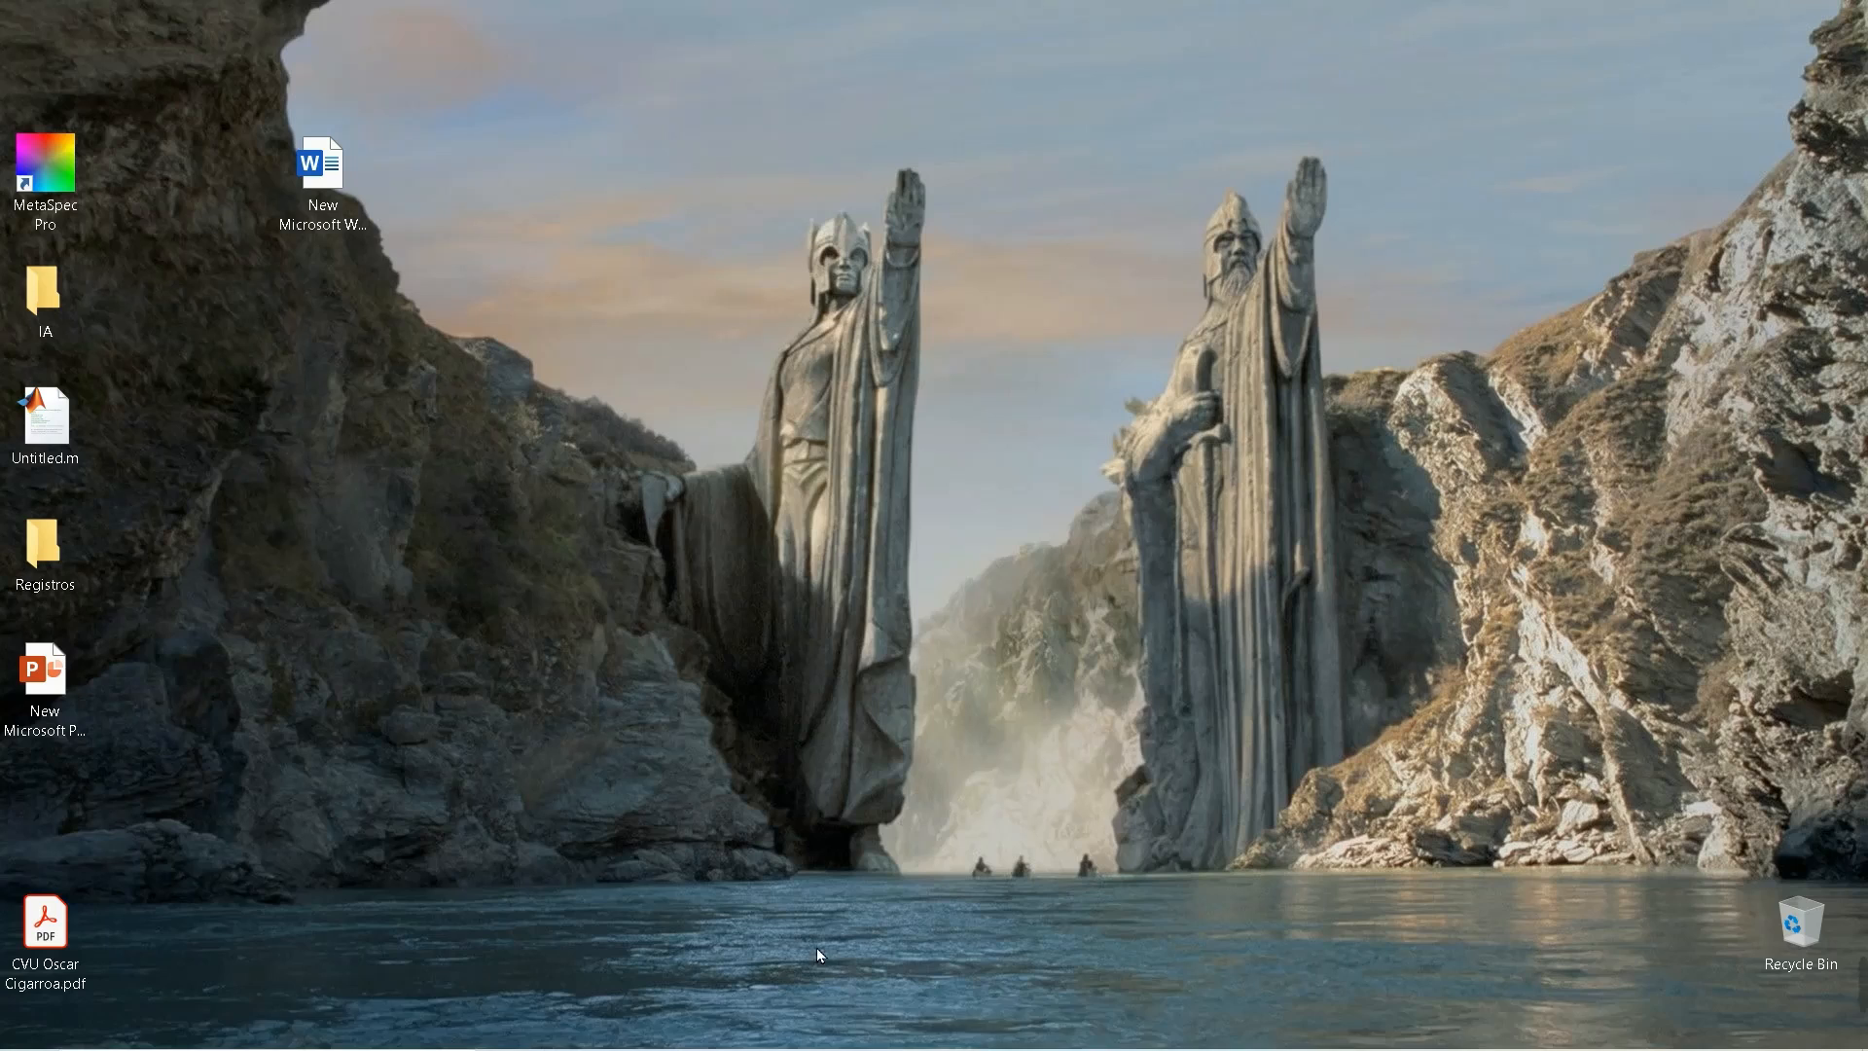
{"action": "left_click", "coordinate": [1116, 1046]}
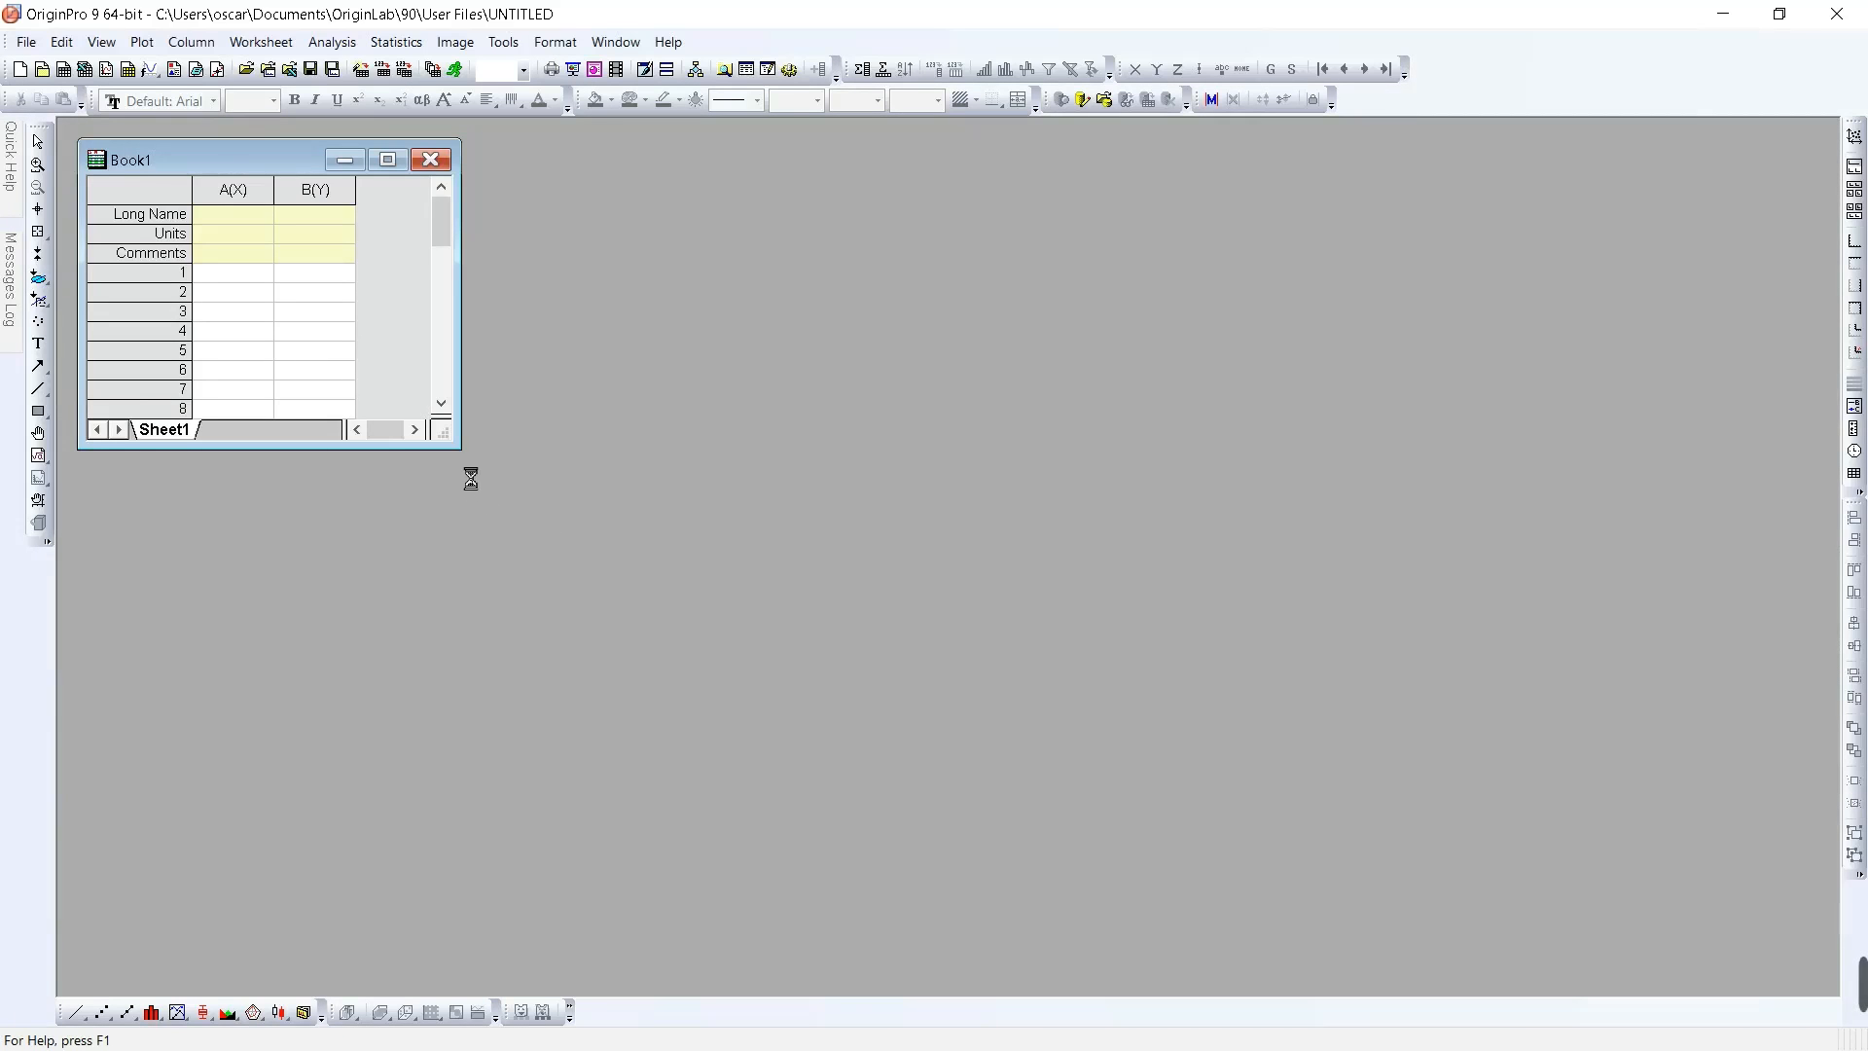
{"action": "left_click_drag", "start_coordinate": [466, 453], "coordinate": [575, 660]}
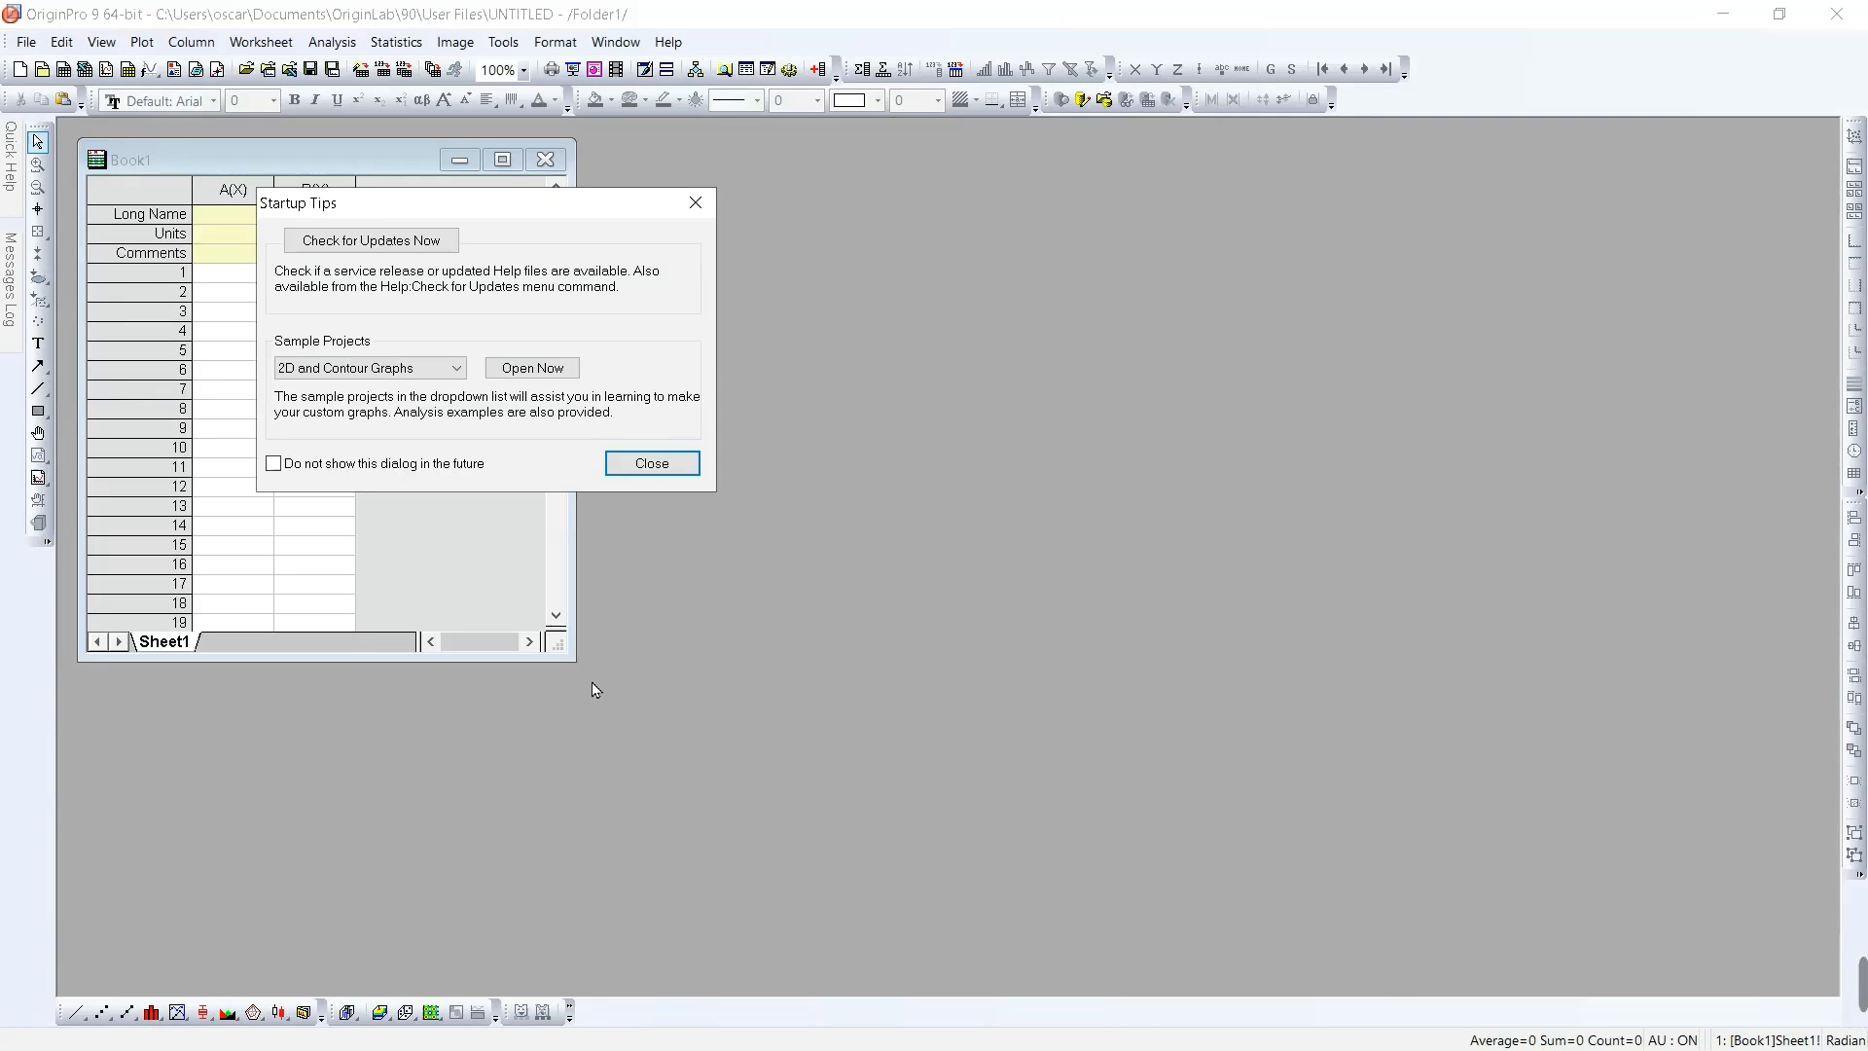
{"action": "left_click", "coordinate": [655, 465]}
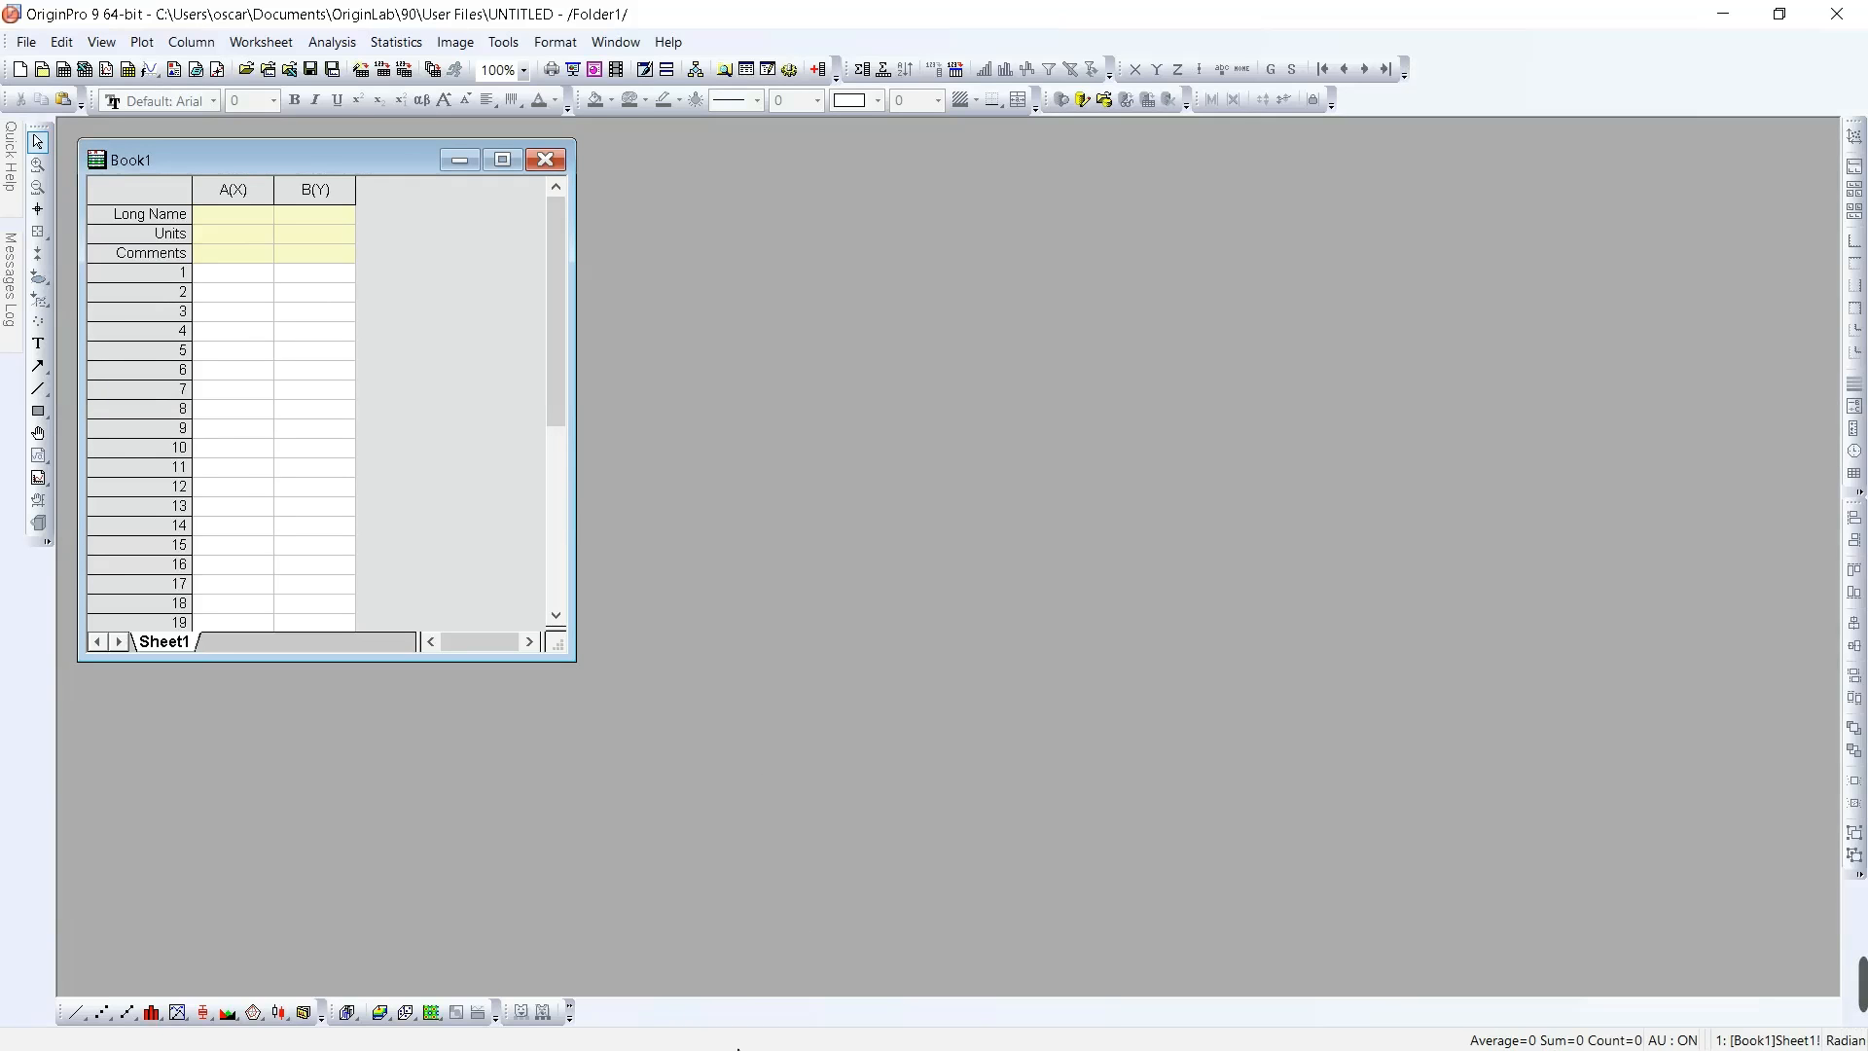
Step: Open M1S_633_D2_400_150_10s_6c_a.txt from the 27-08-2019 folder in Notepad and select all of its data
{"action": "left_click", "coordinate": [1724, 14]}
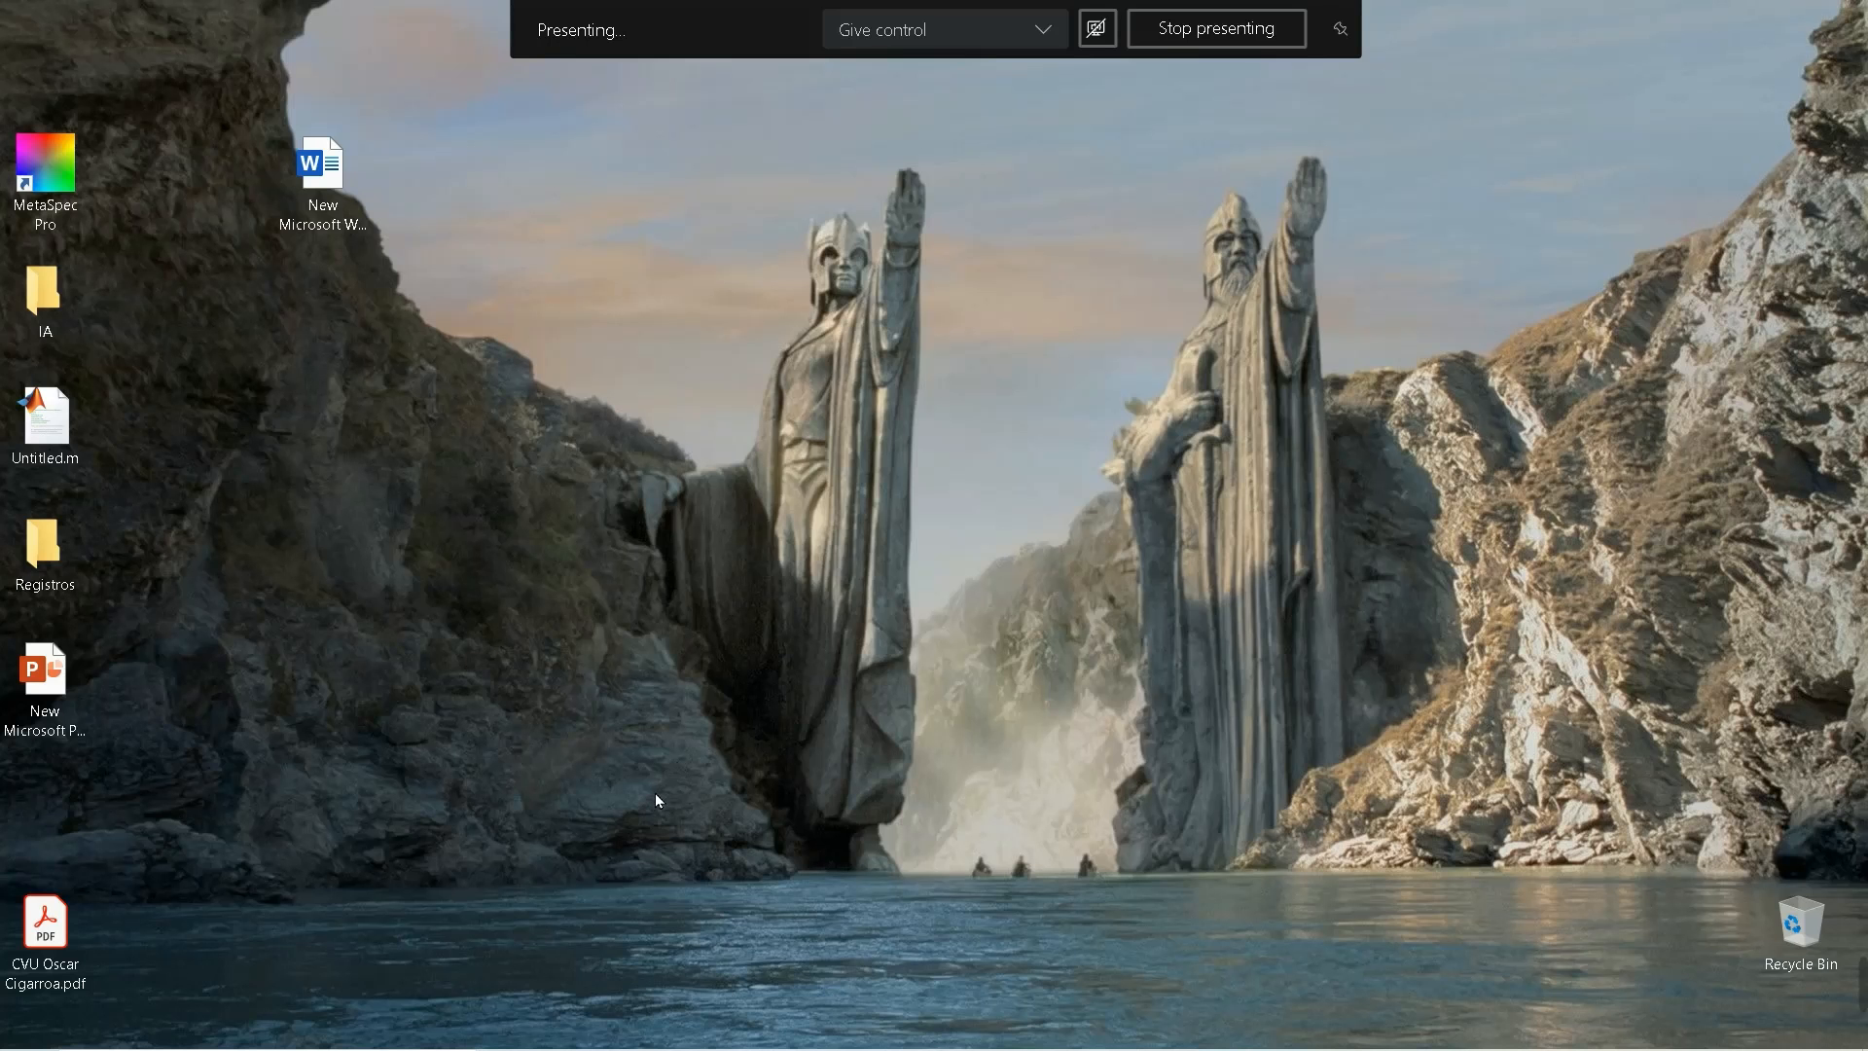
{"action": "mouse_move", "coordinate": [567, 1027]}
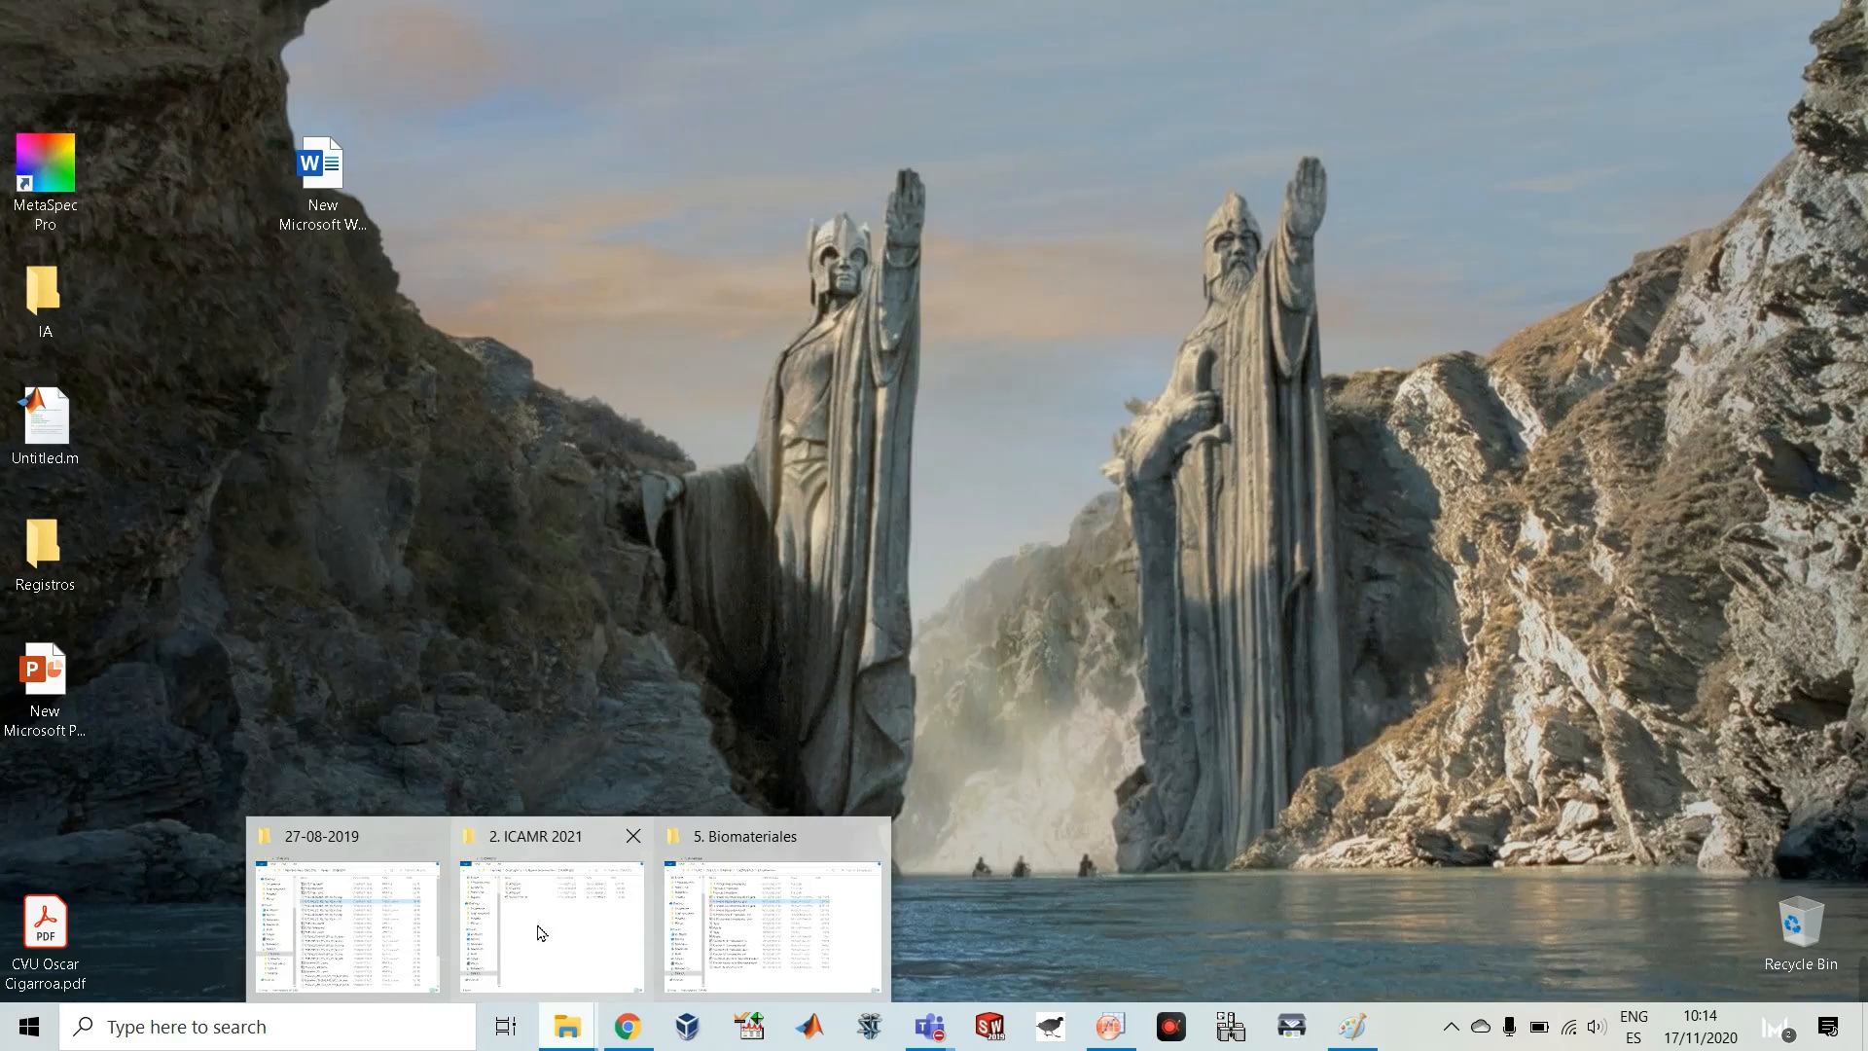
{"action": "left_click", "coordinate": [421, 925]}
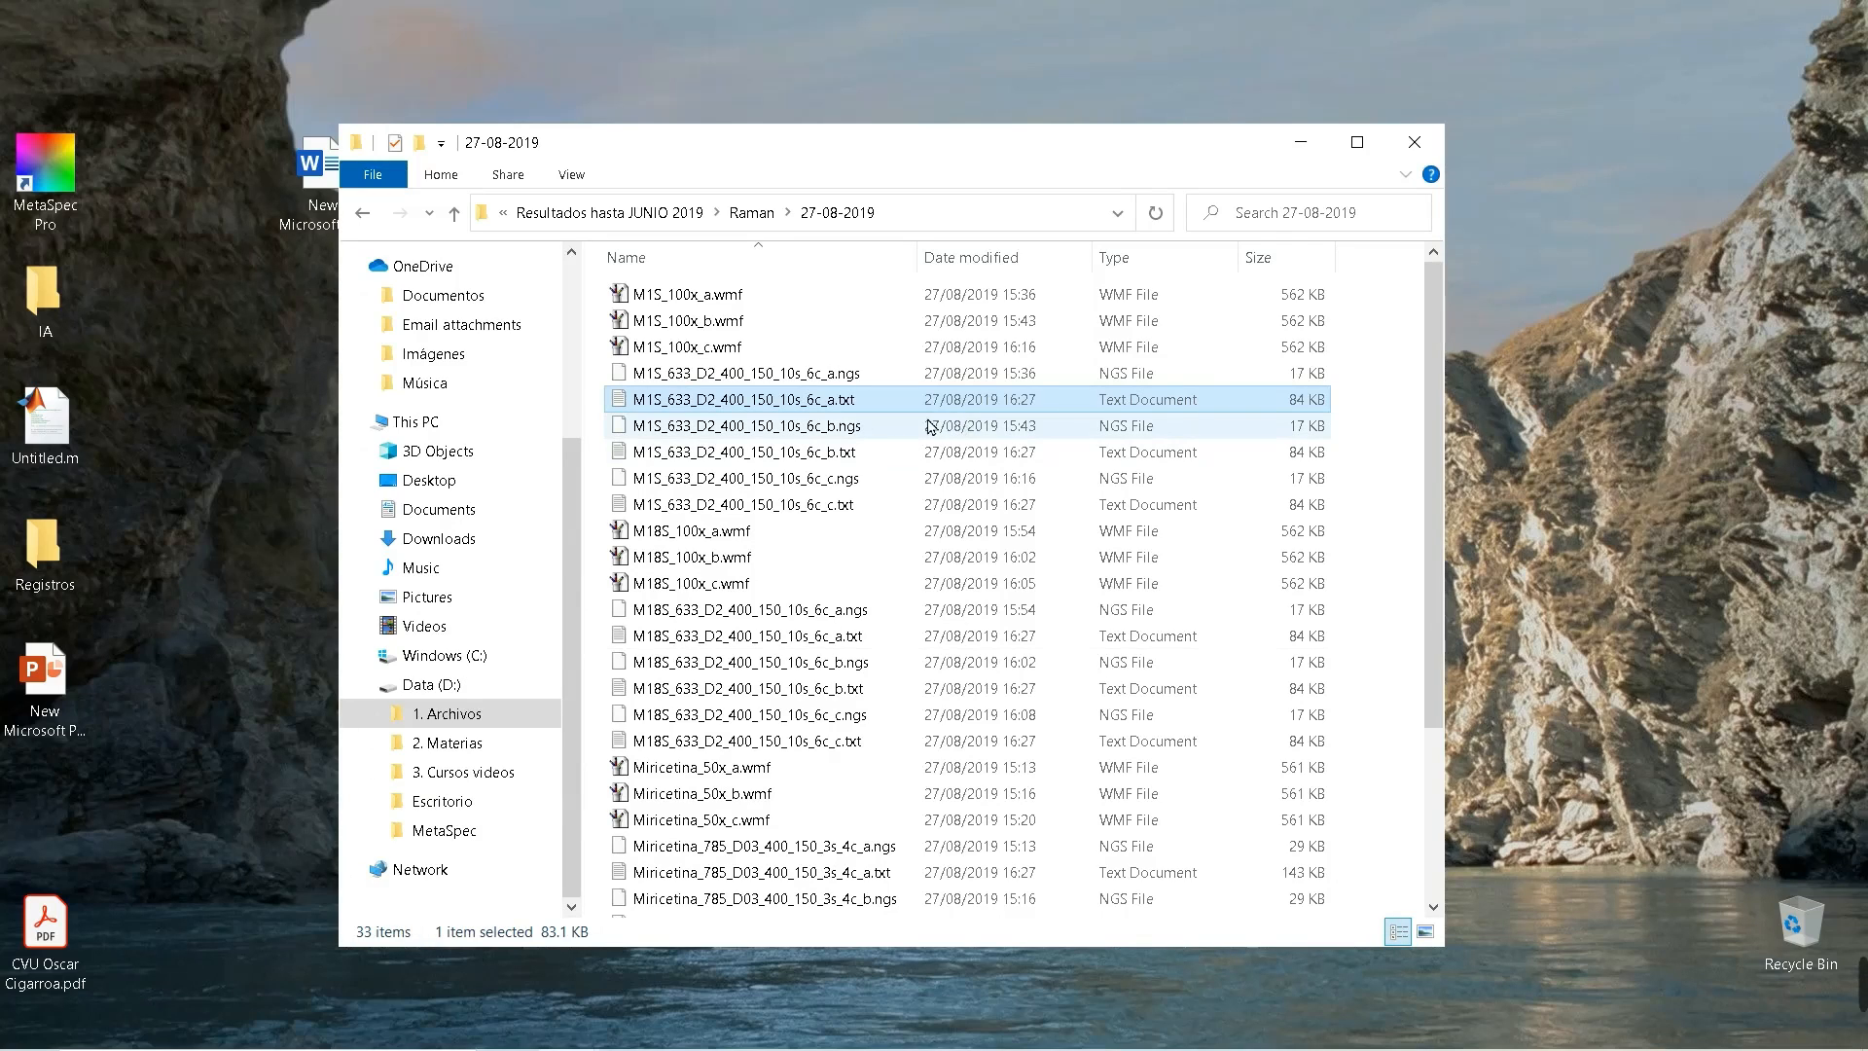
{"action": "double_click", "coordinate": [768, 416]}
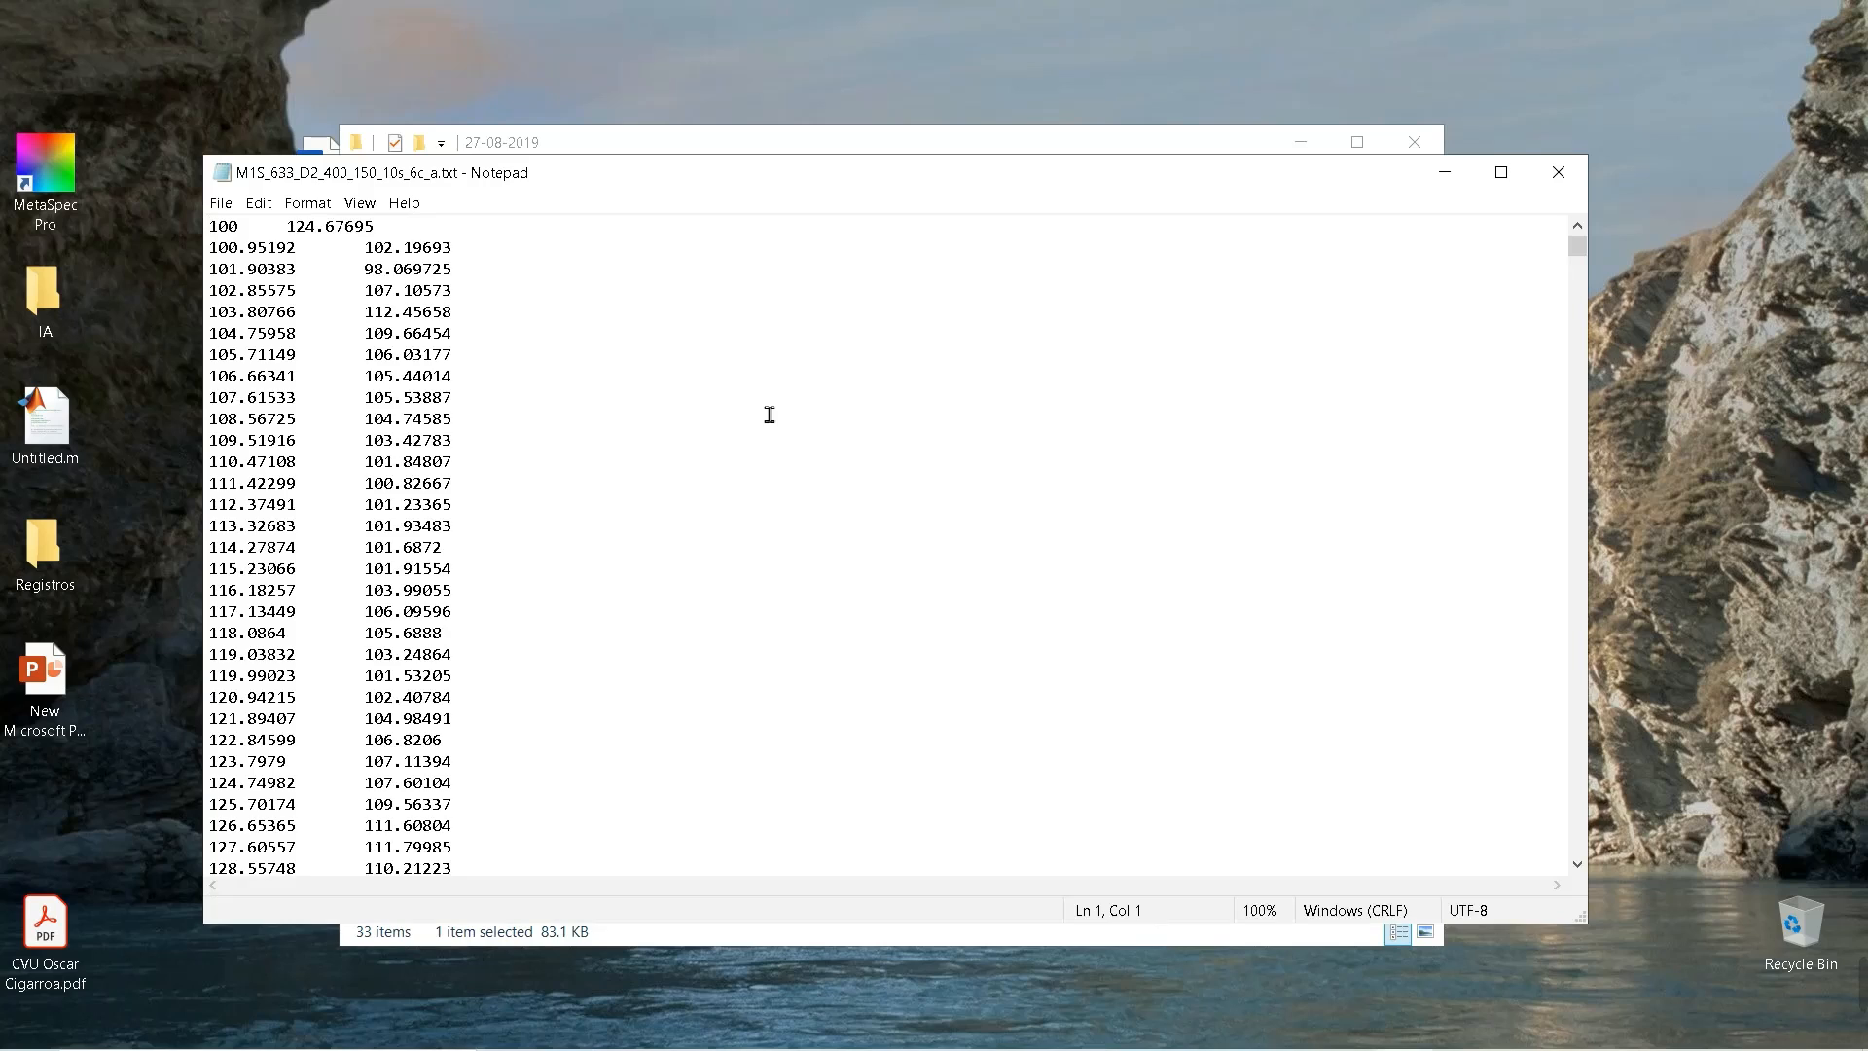
{"action": "left_click", "coordinate": [251, 208]}
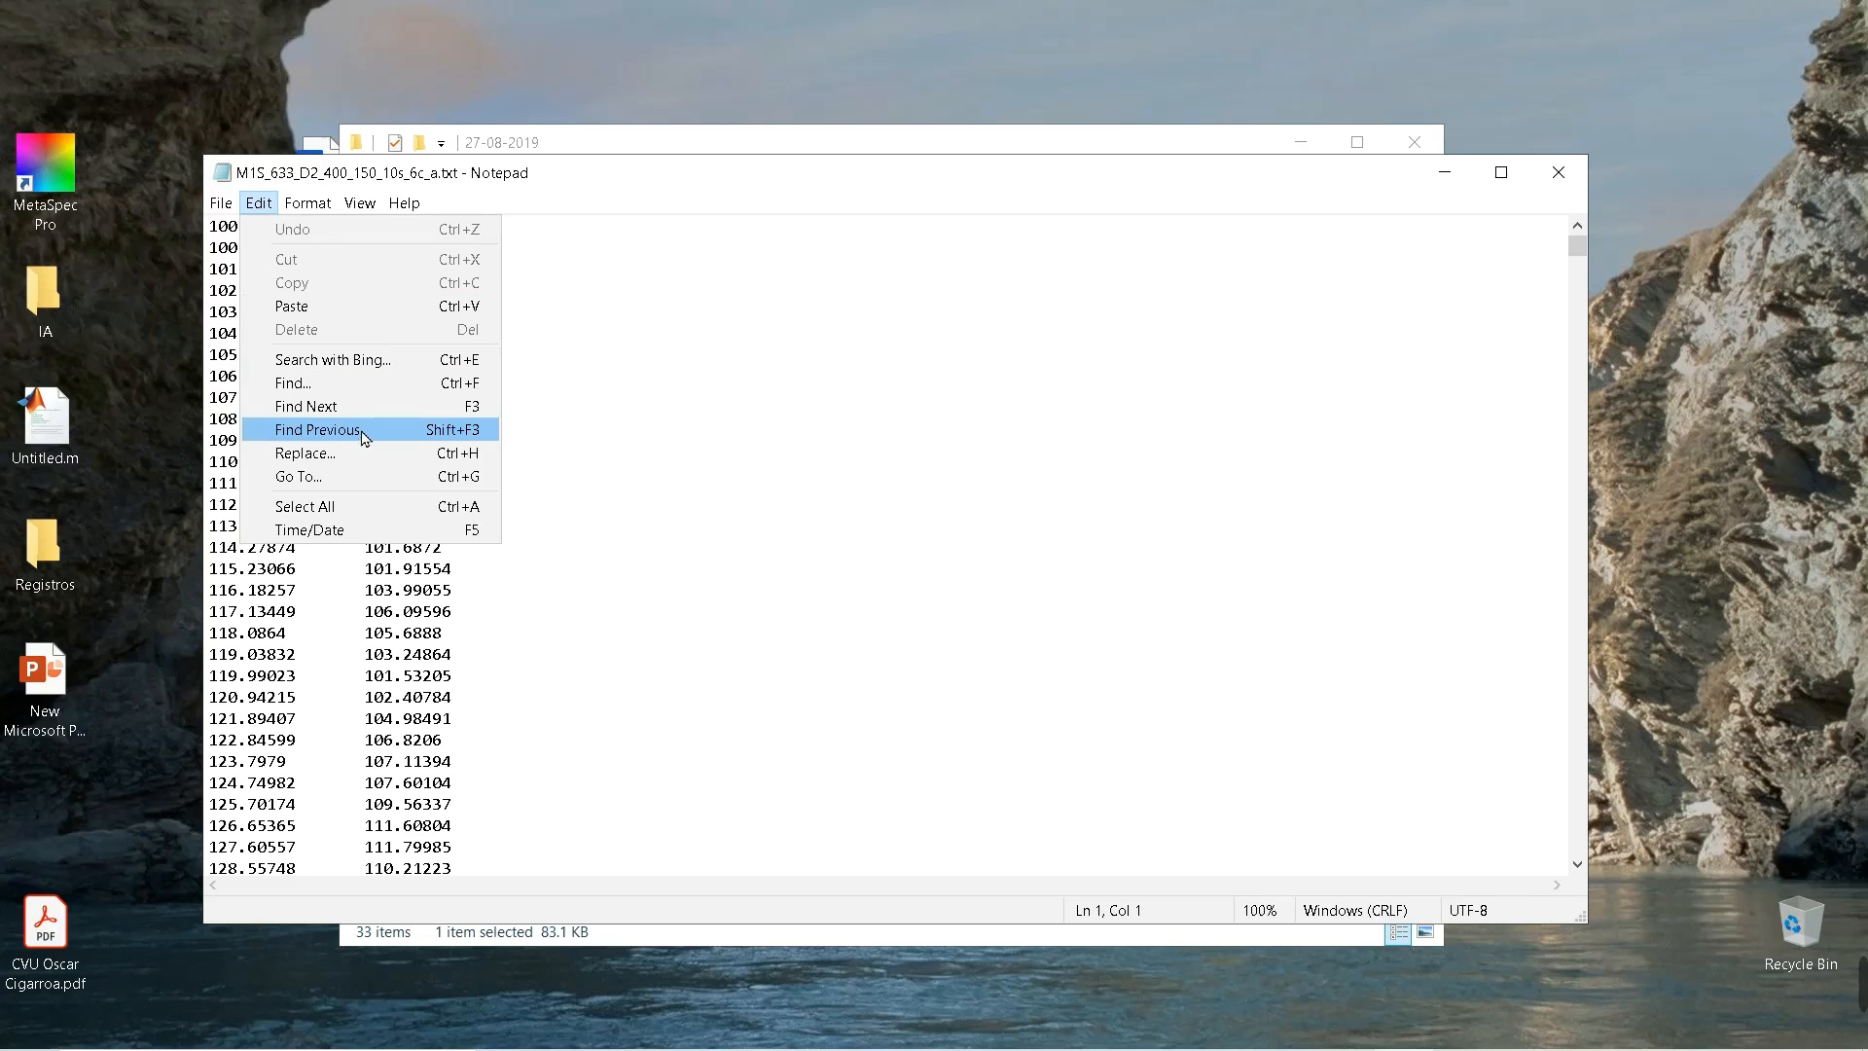
{"action": "left_click", "coordinate": [356, 507]}
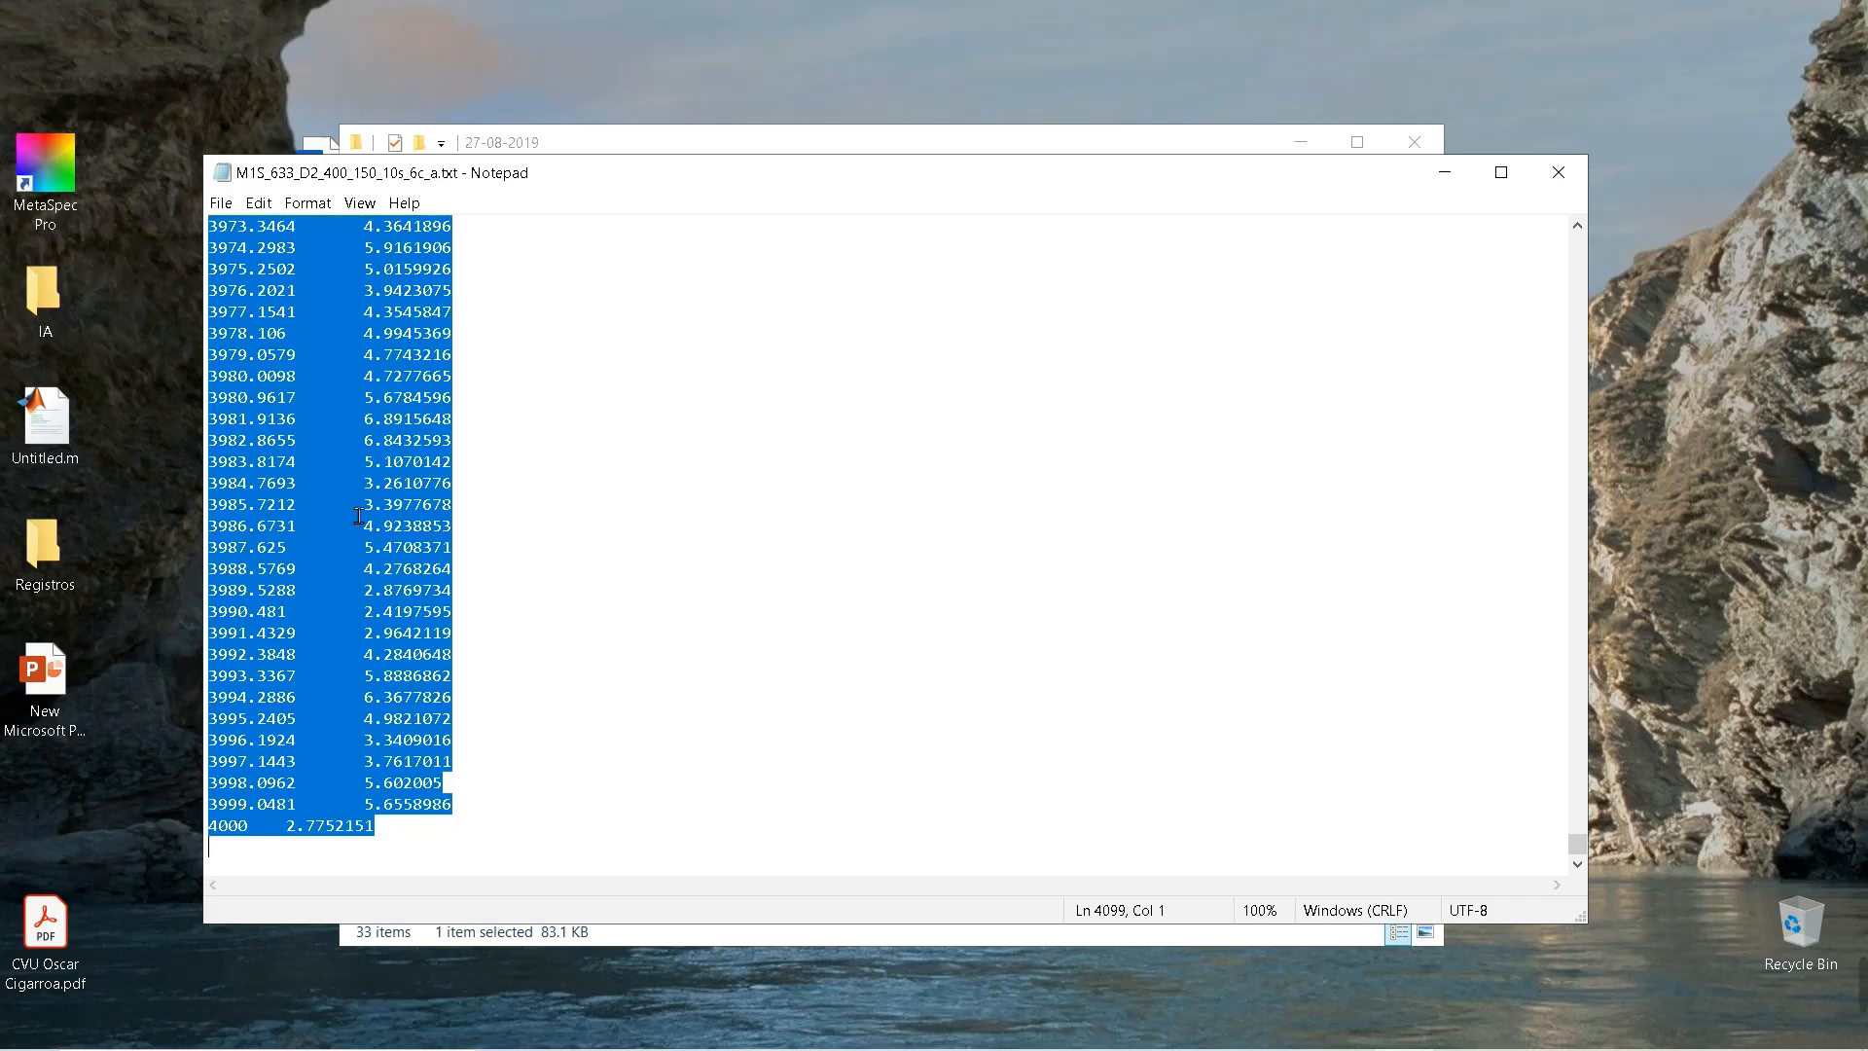
Step: Switch to OriginPro and add 8 new columns to the end of the Book1 worksheet
{"action": "mouse_move", "coordinate": [774, 1035]}
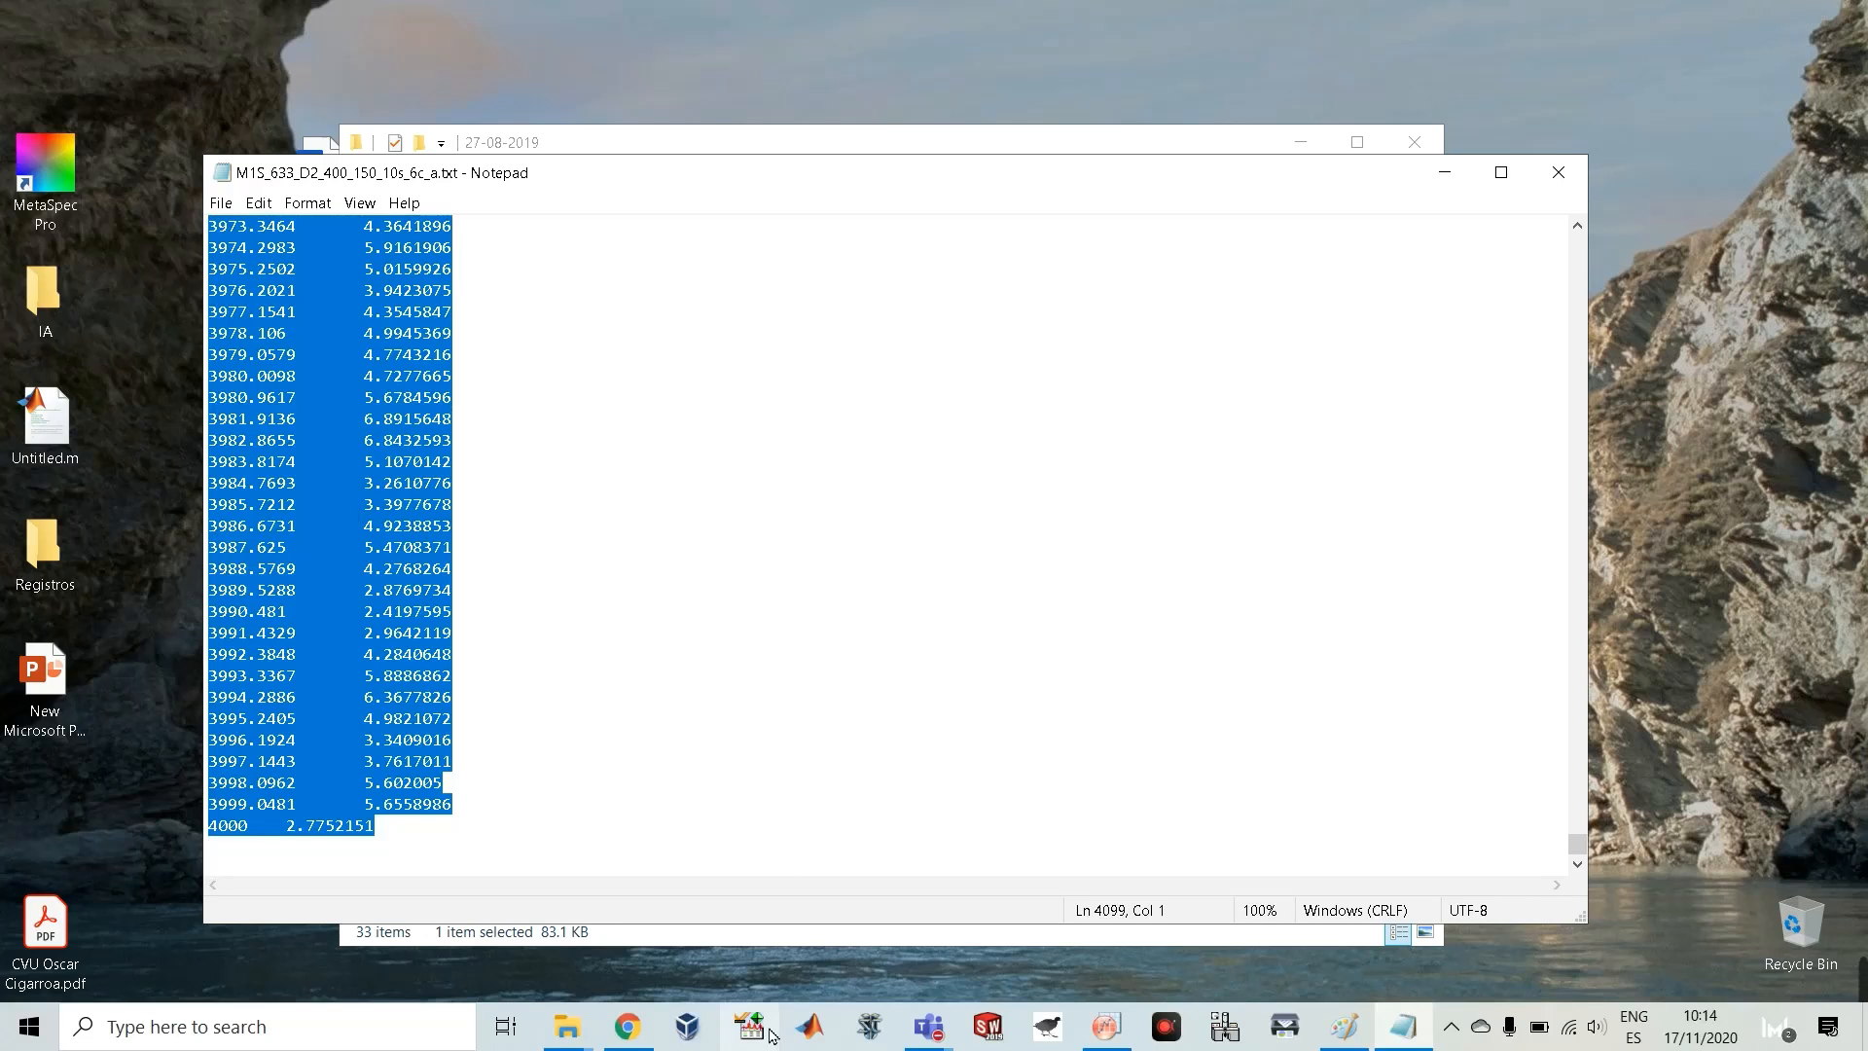
{"action": "left_click", "coordinate": [1106, 1026]}
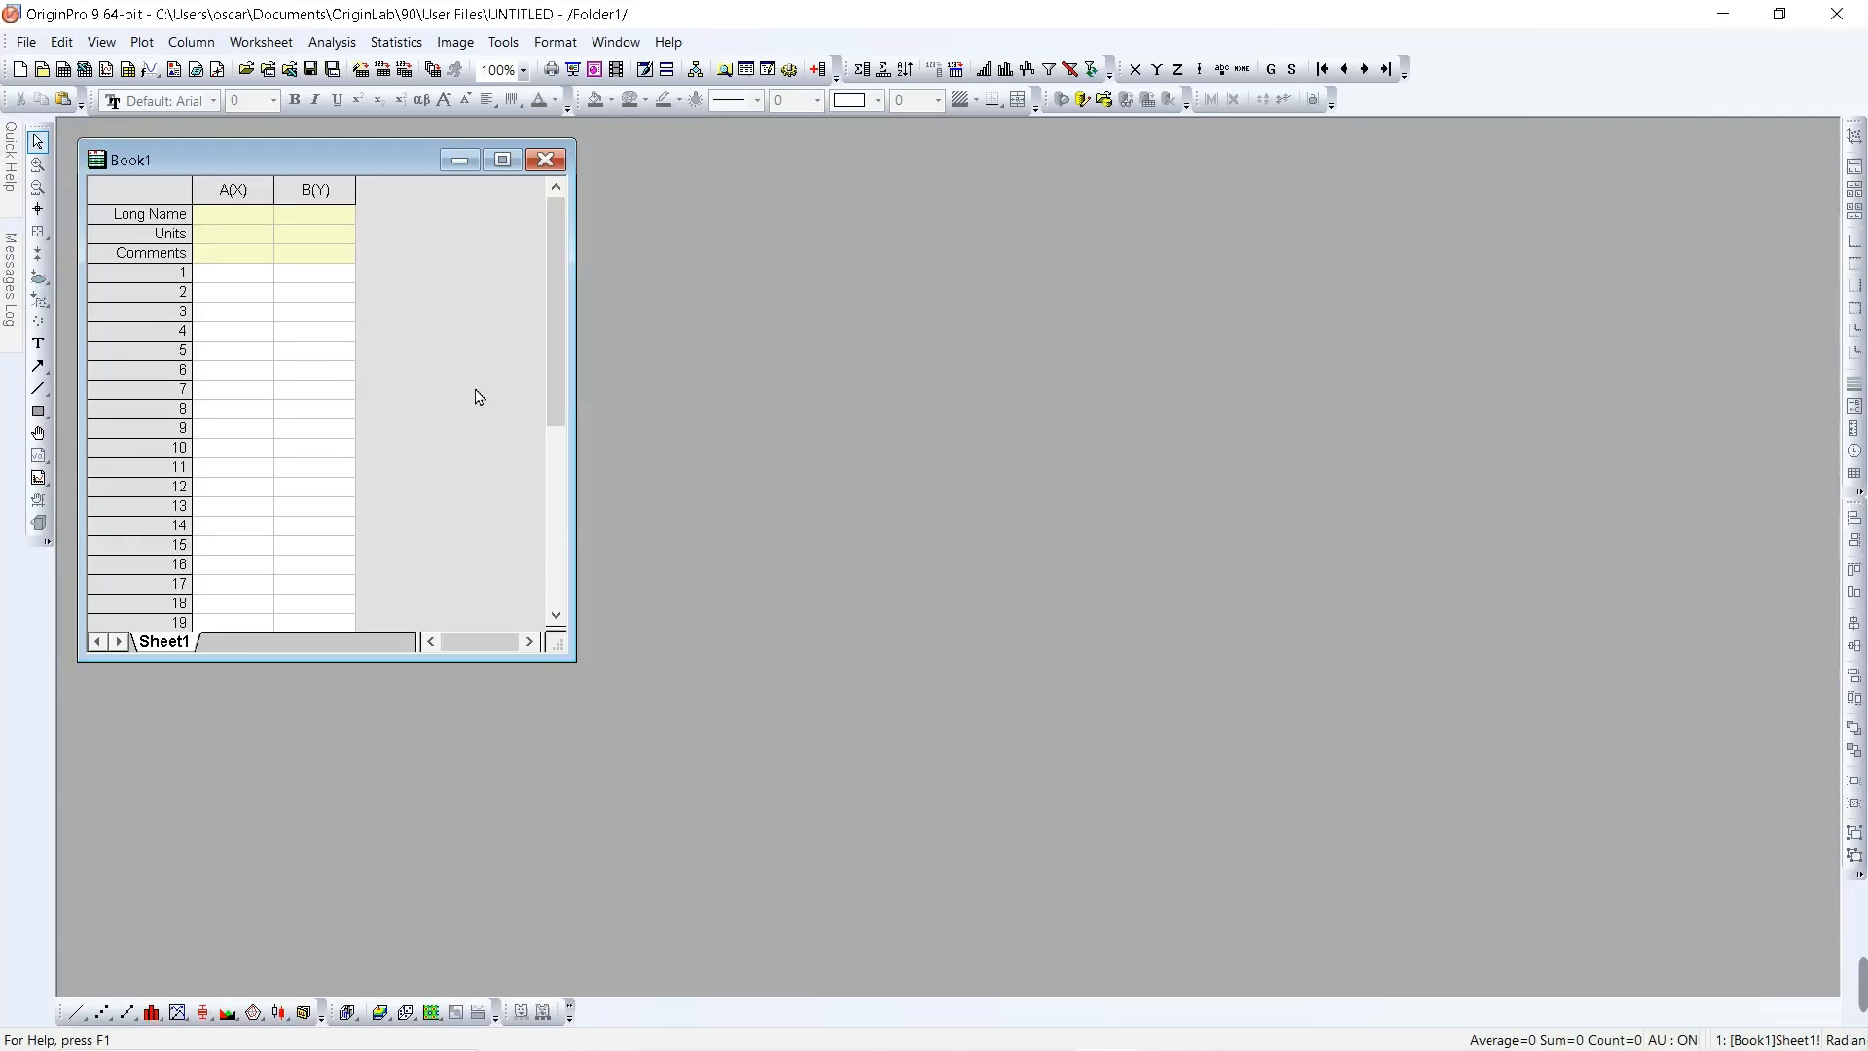
{"action": "left_click", "coordinate": [348, 194]}
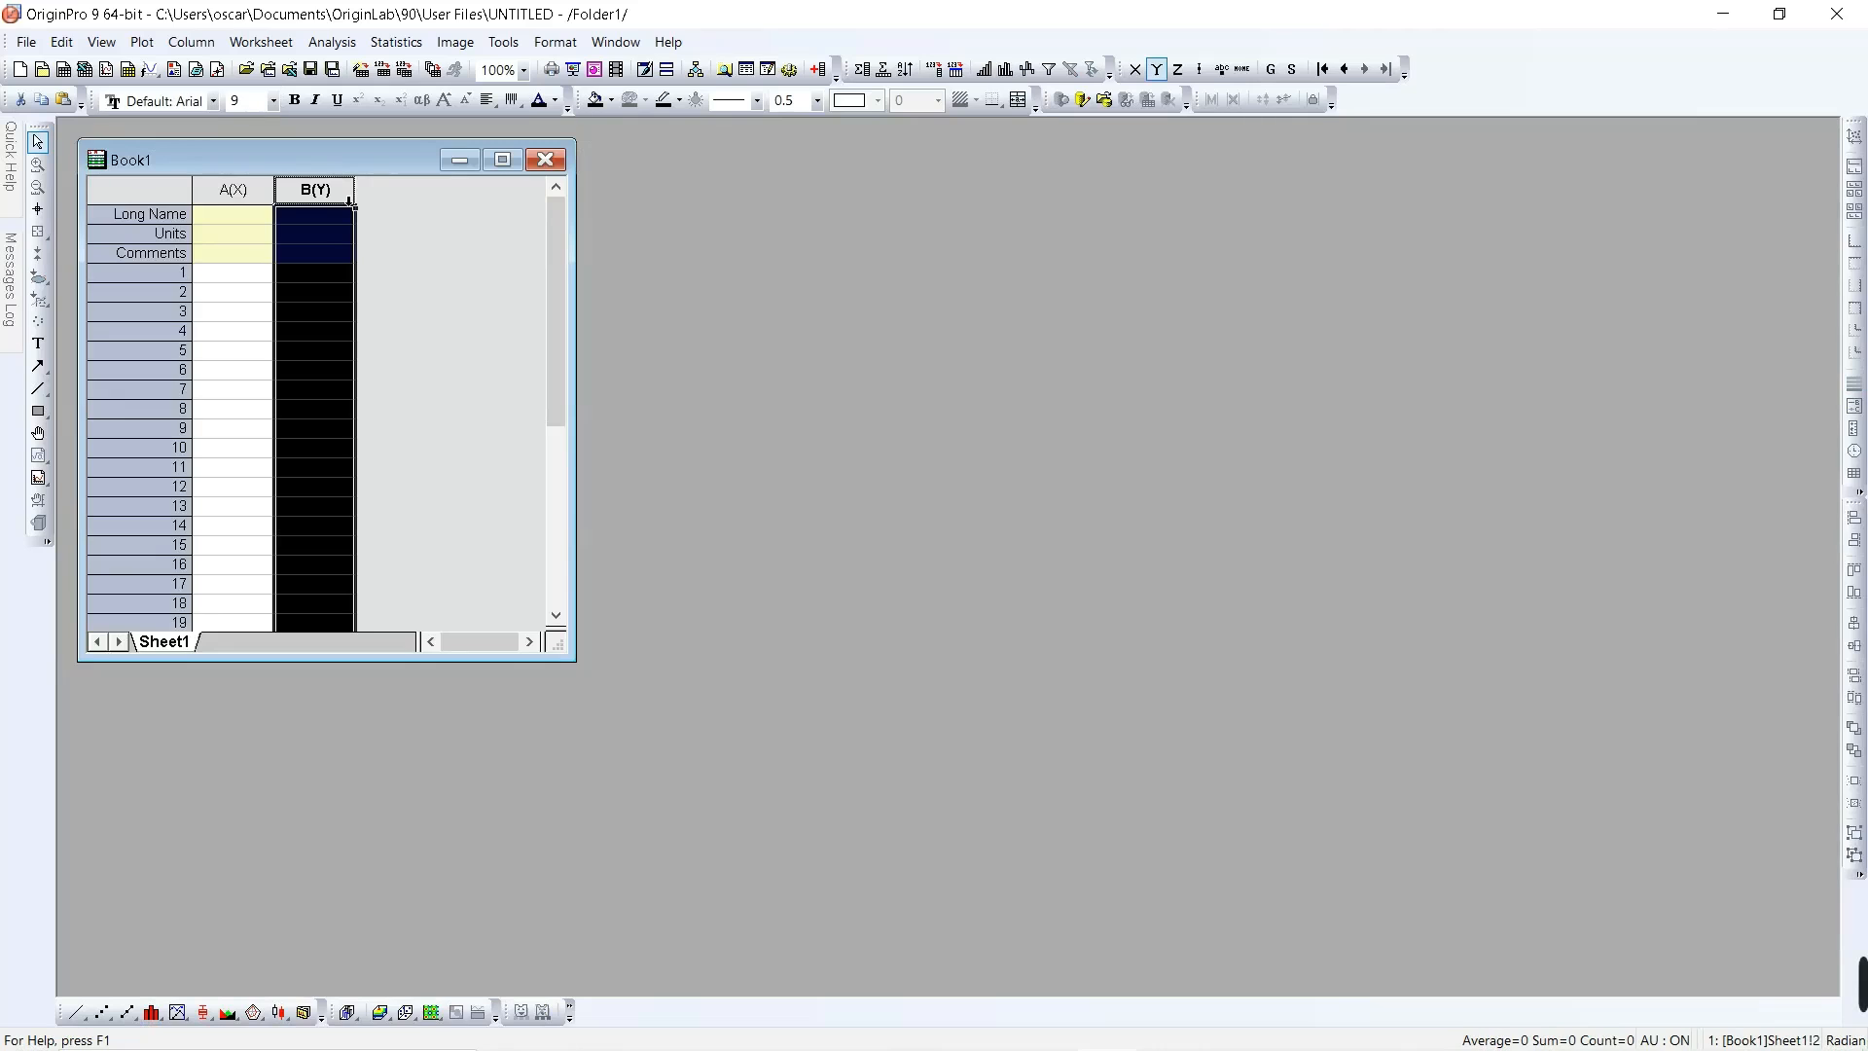
{"action": "left_click", "coordinate": [204, 43]}
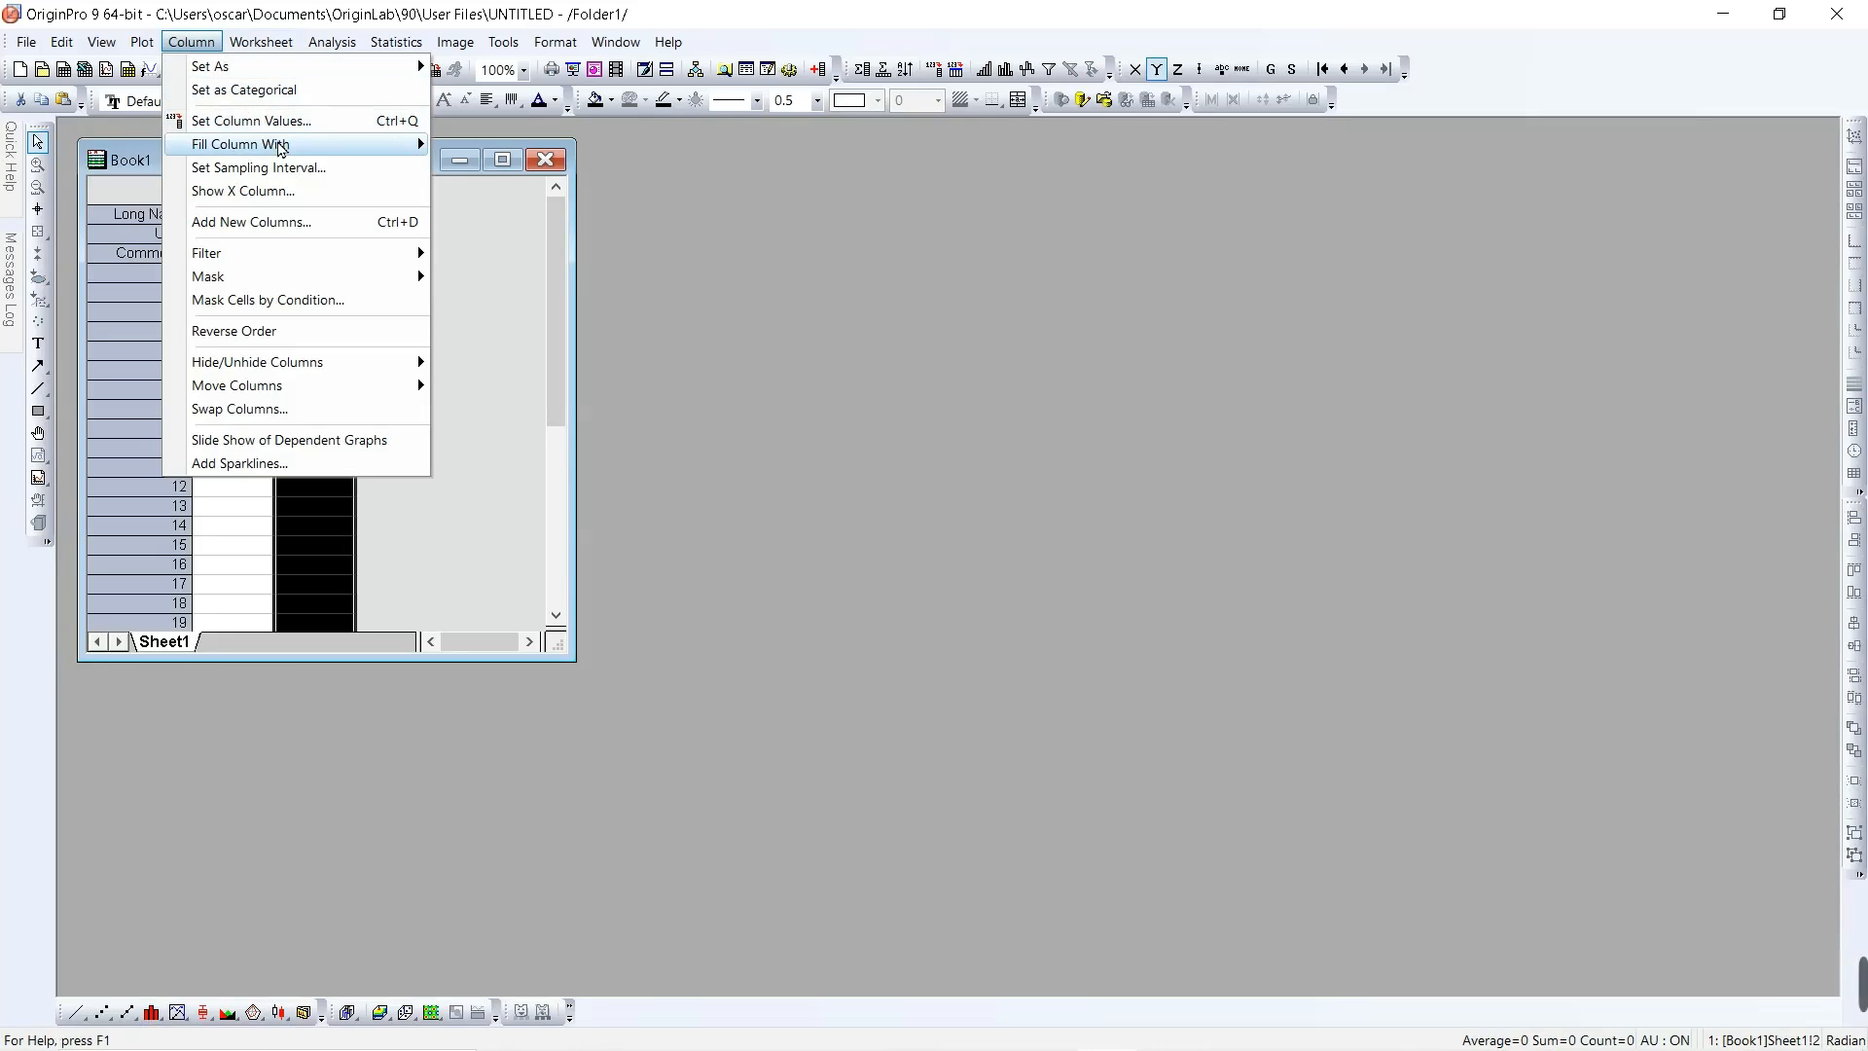
{"action": "mouse_move", "coordinate": [281, 146]}
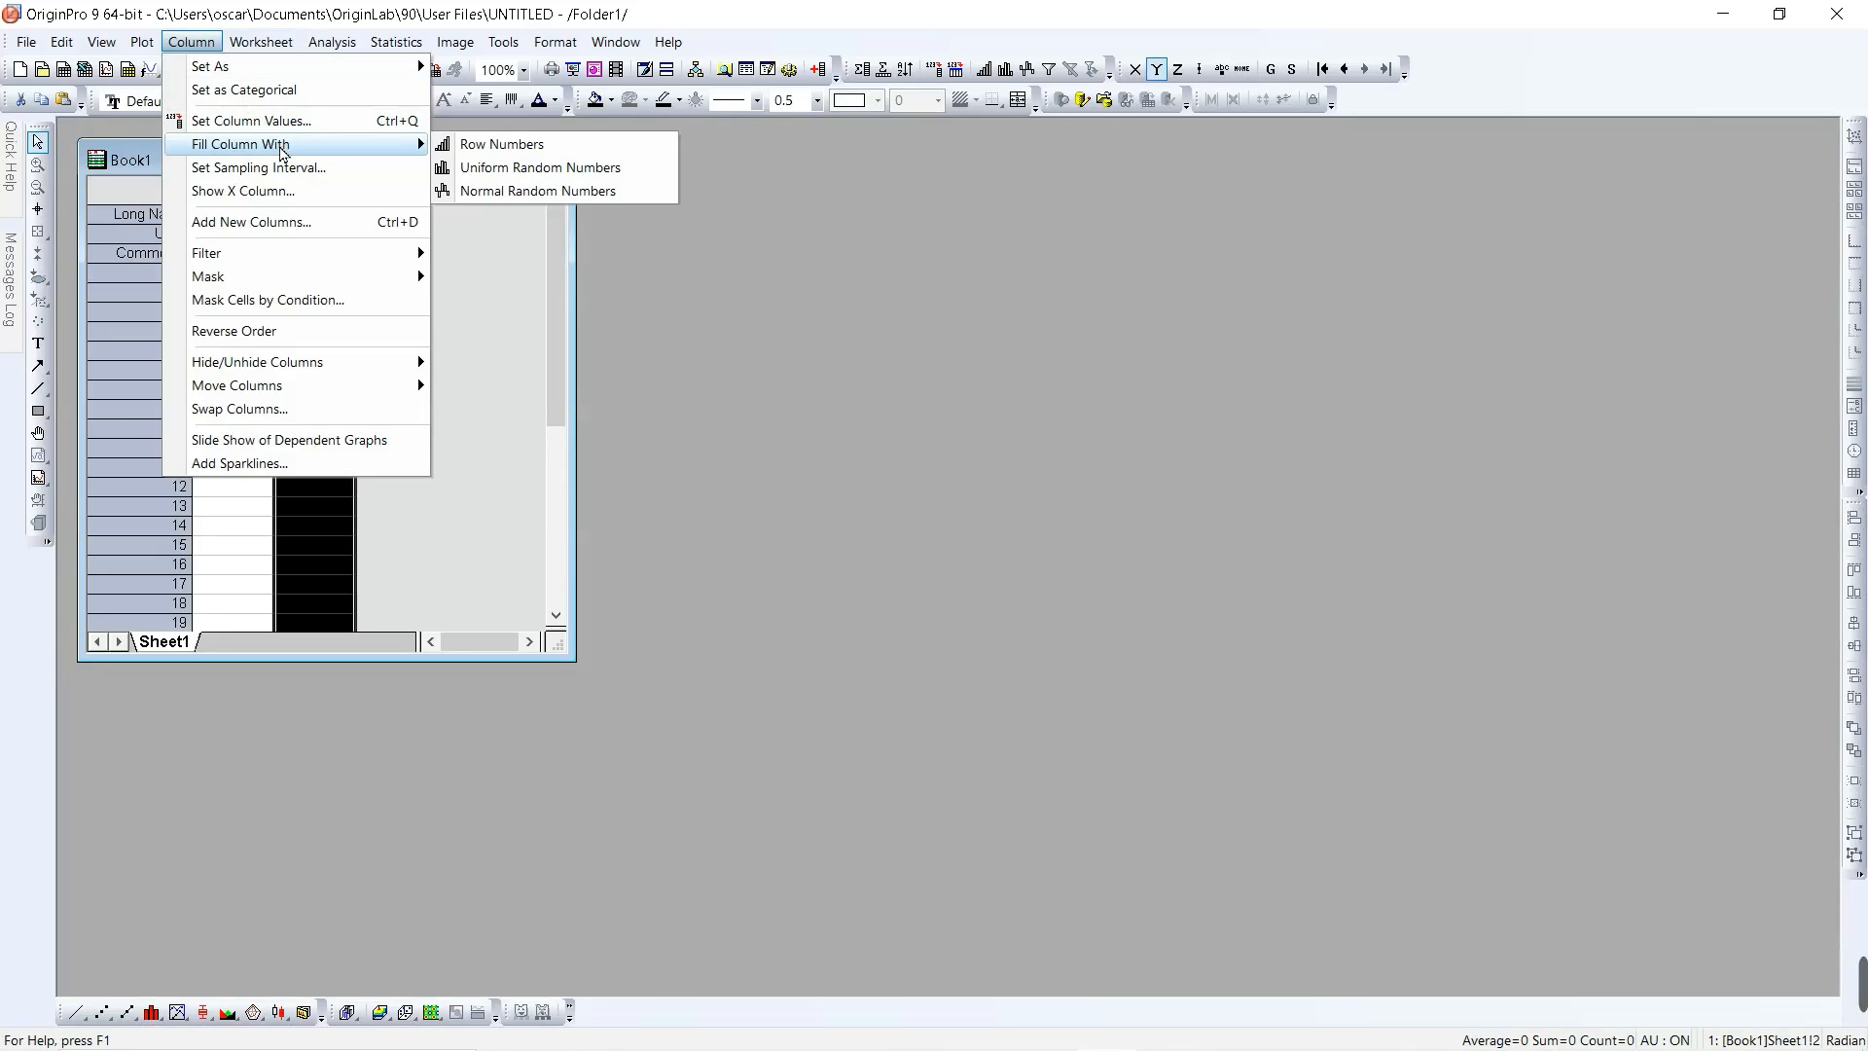
{"action": "left_click", "coordinate": [303, 223]}
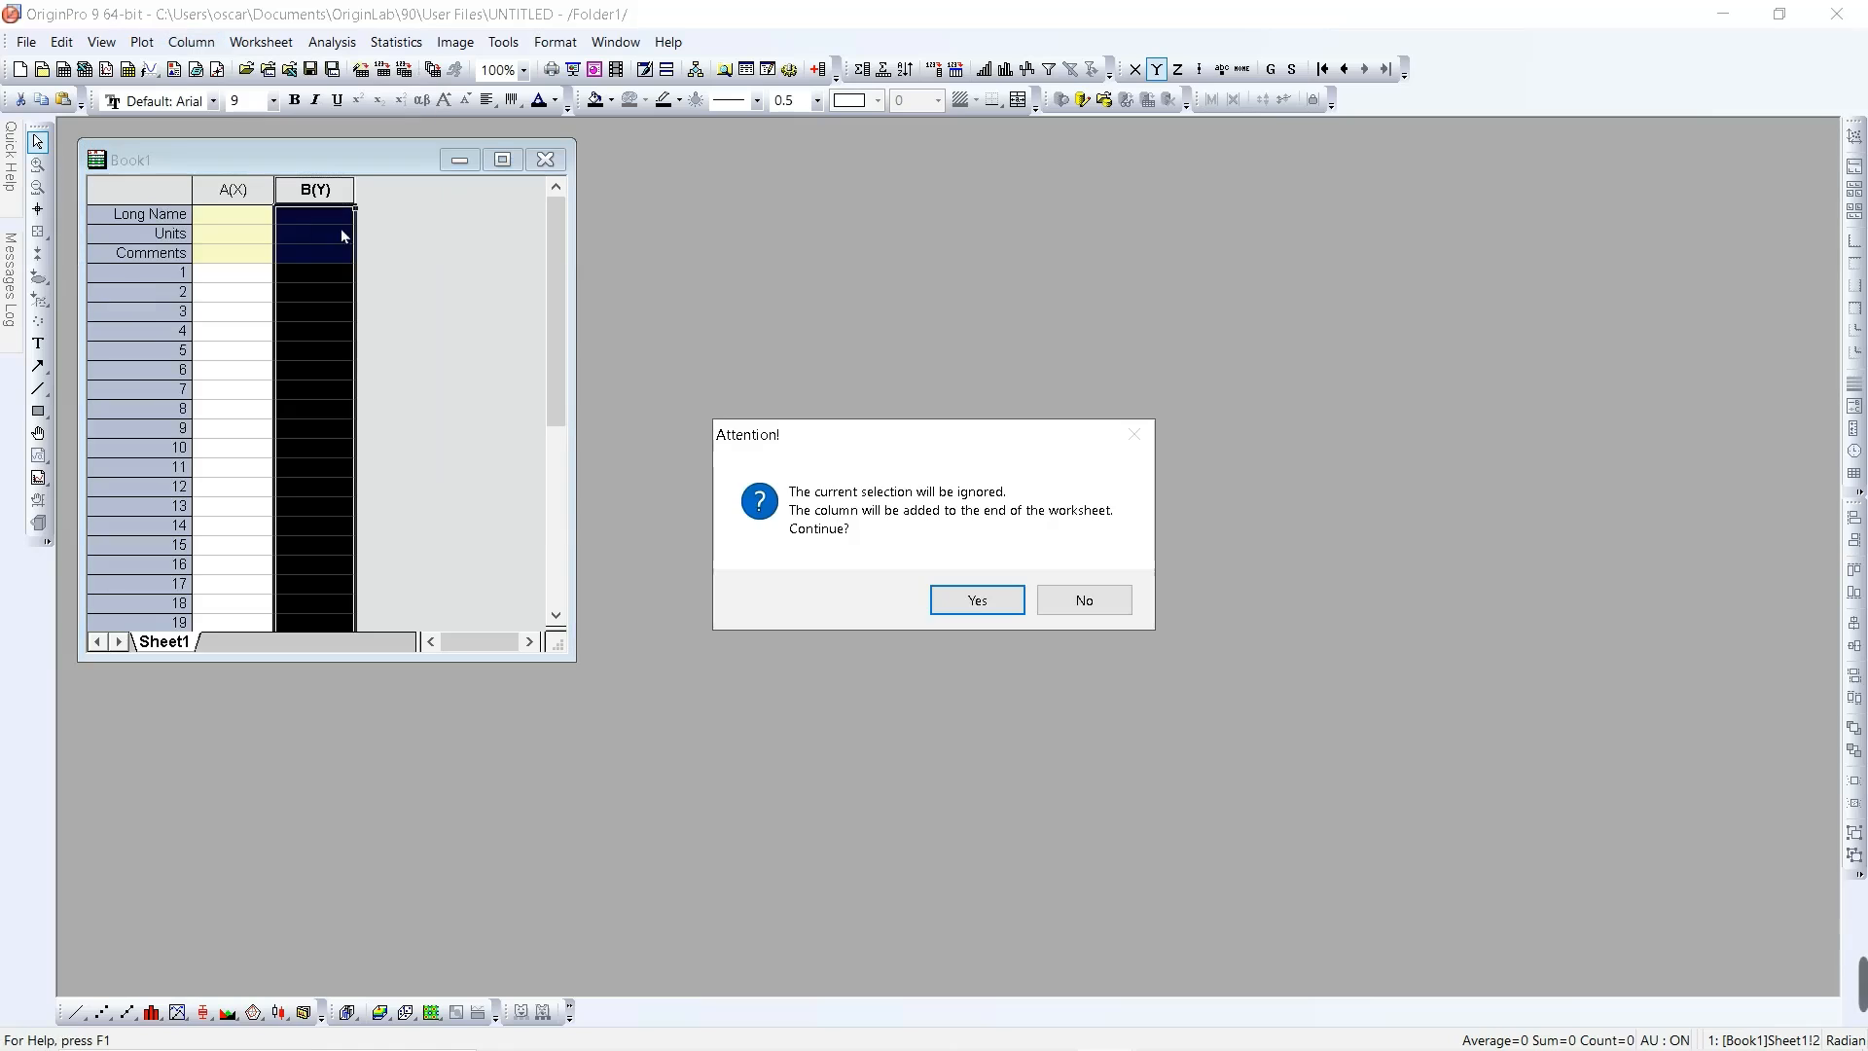
{"action": "left_click", "coordinate": [978, 601]}
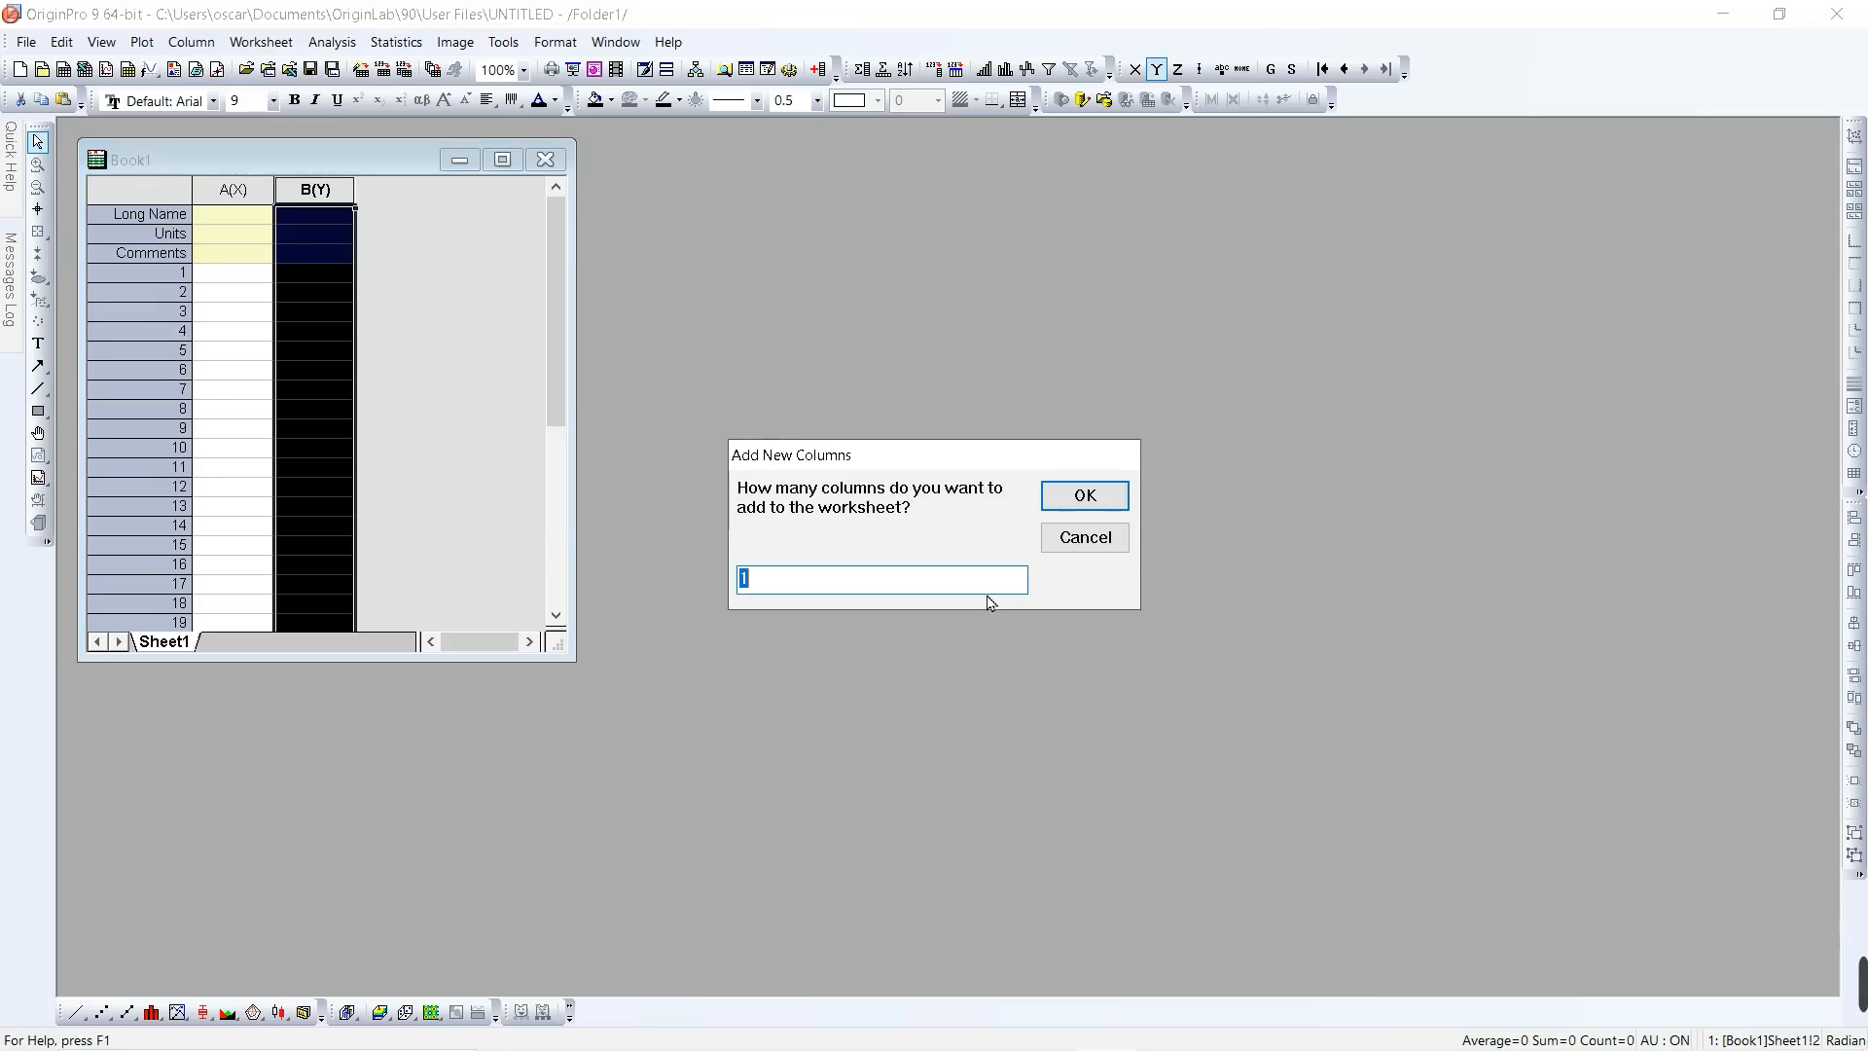
{"action": "double_click", "coordinate": [739, 580]}
{"action": "type", "text": "8"}
{"action": "left_click", "coordinate": [1083, 501]}
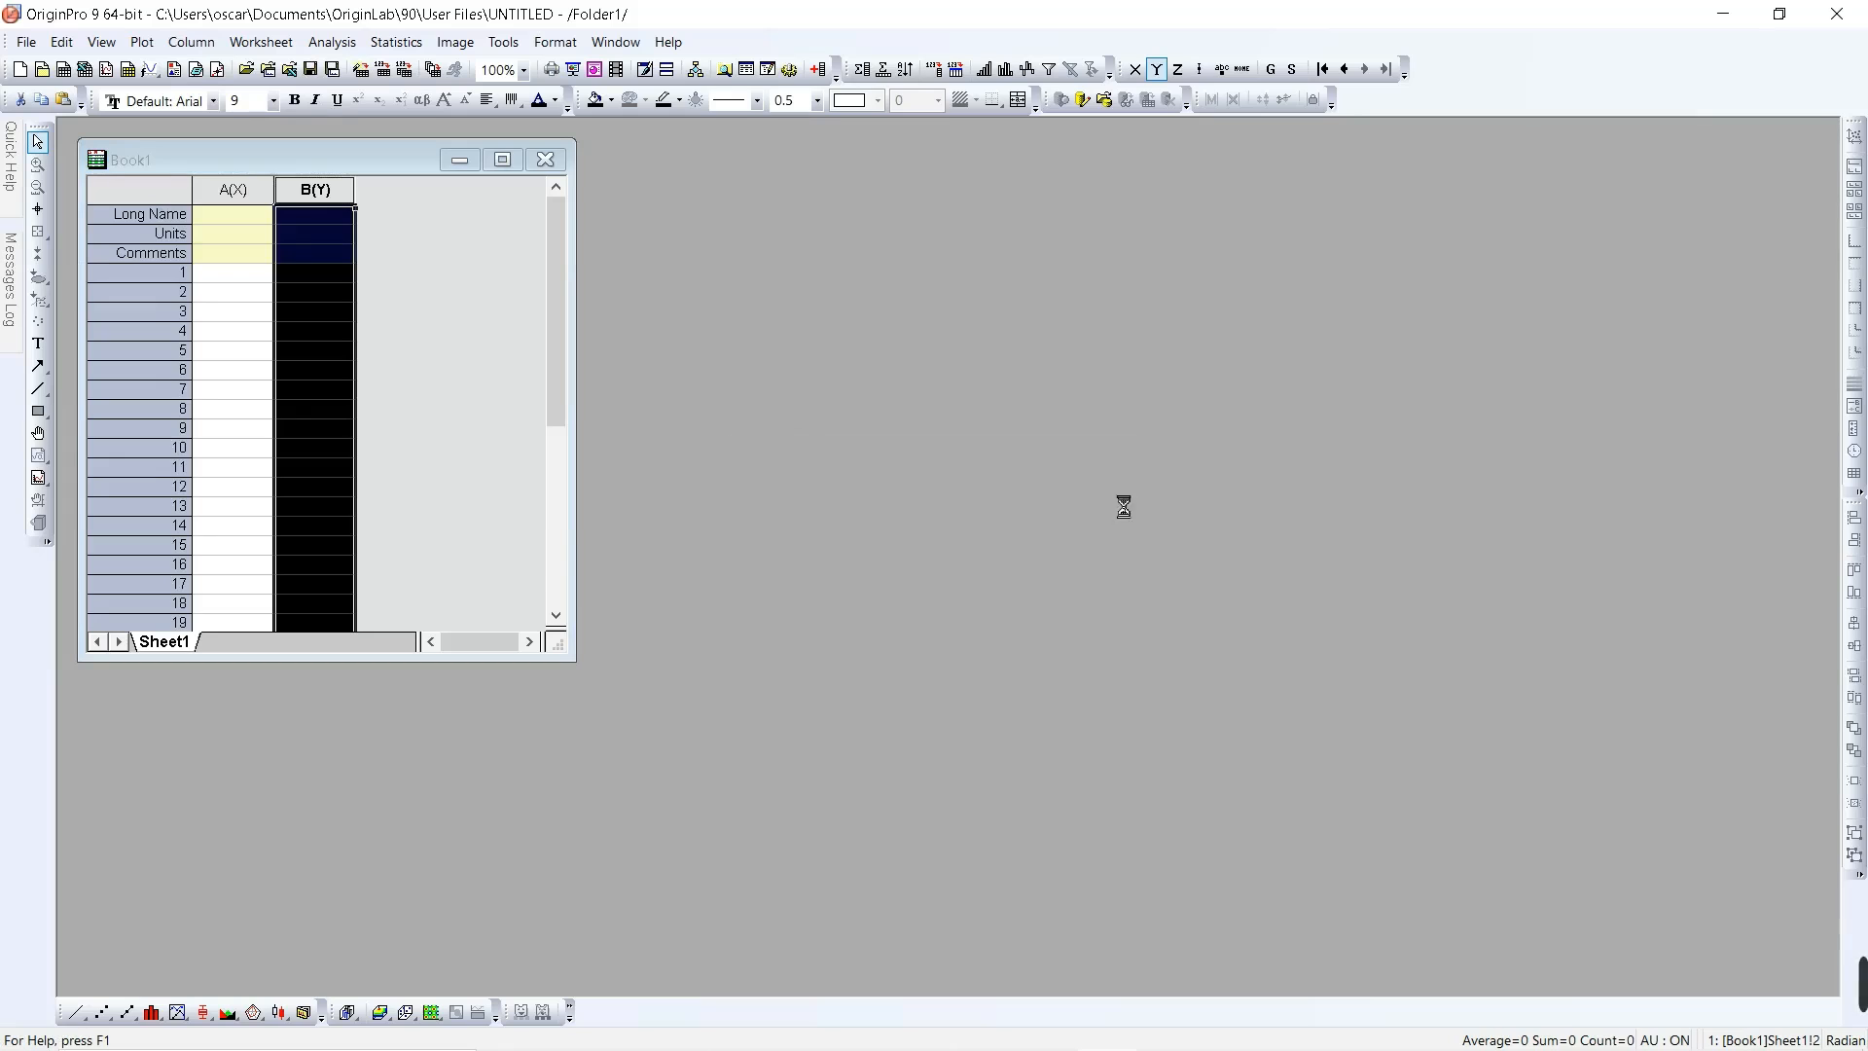
Step: Paste the copied spectrum data into the worksheet starting at row 1 of column A(X)
{"action": "left_click", "coordinate": [289, 288]}
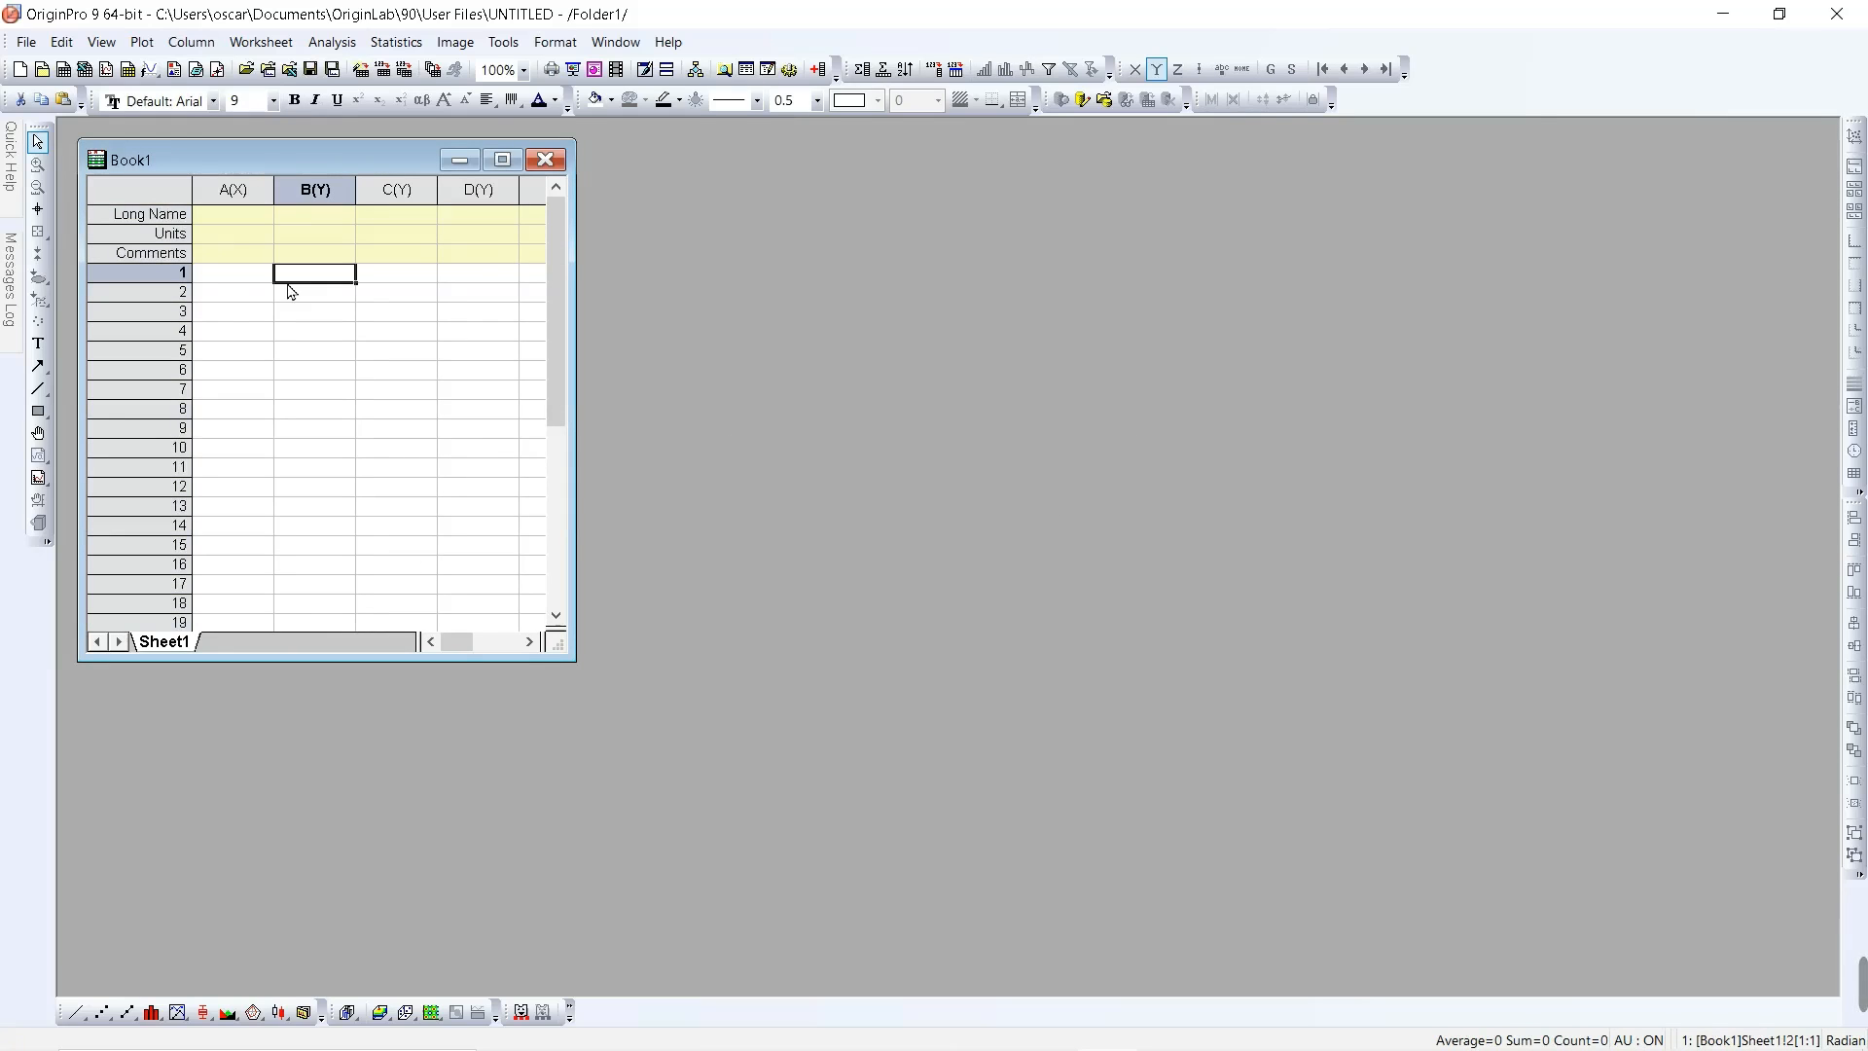
{"action": "left_click", "coordinate": [237, 275]}
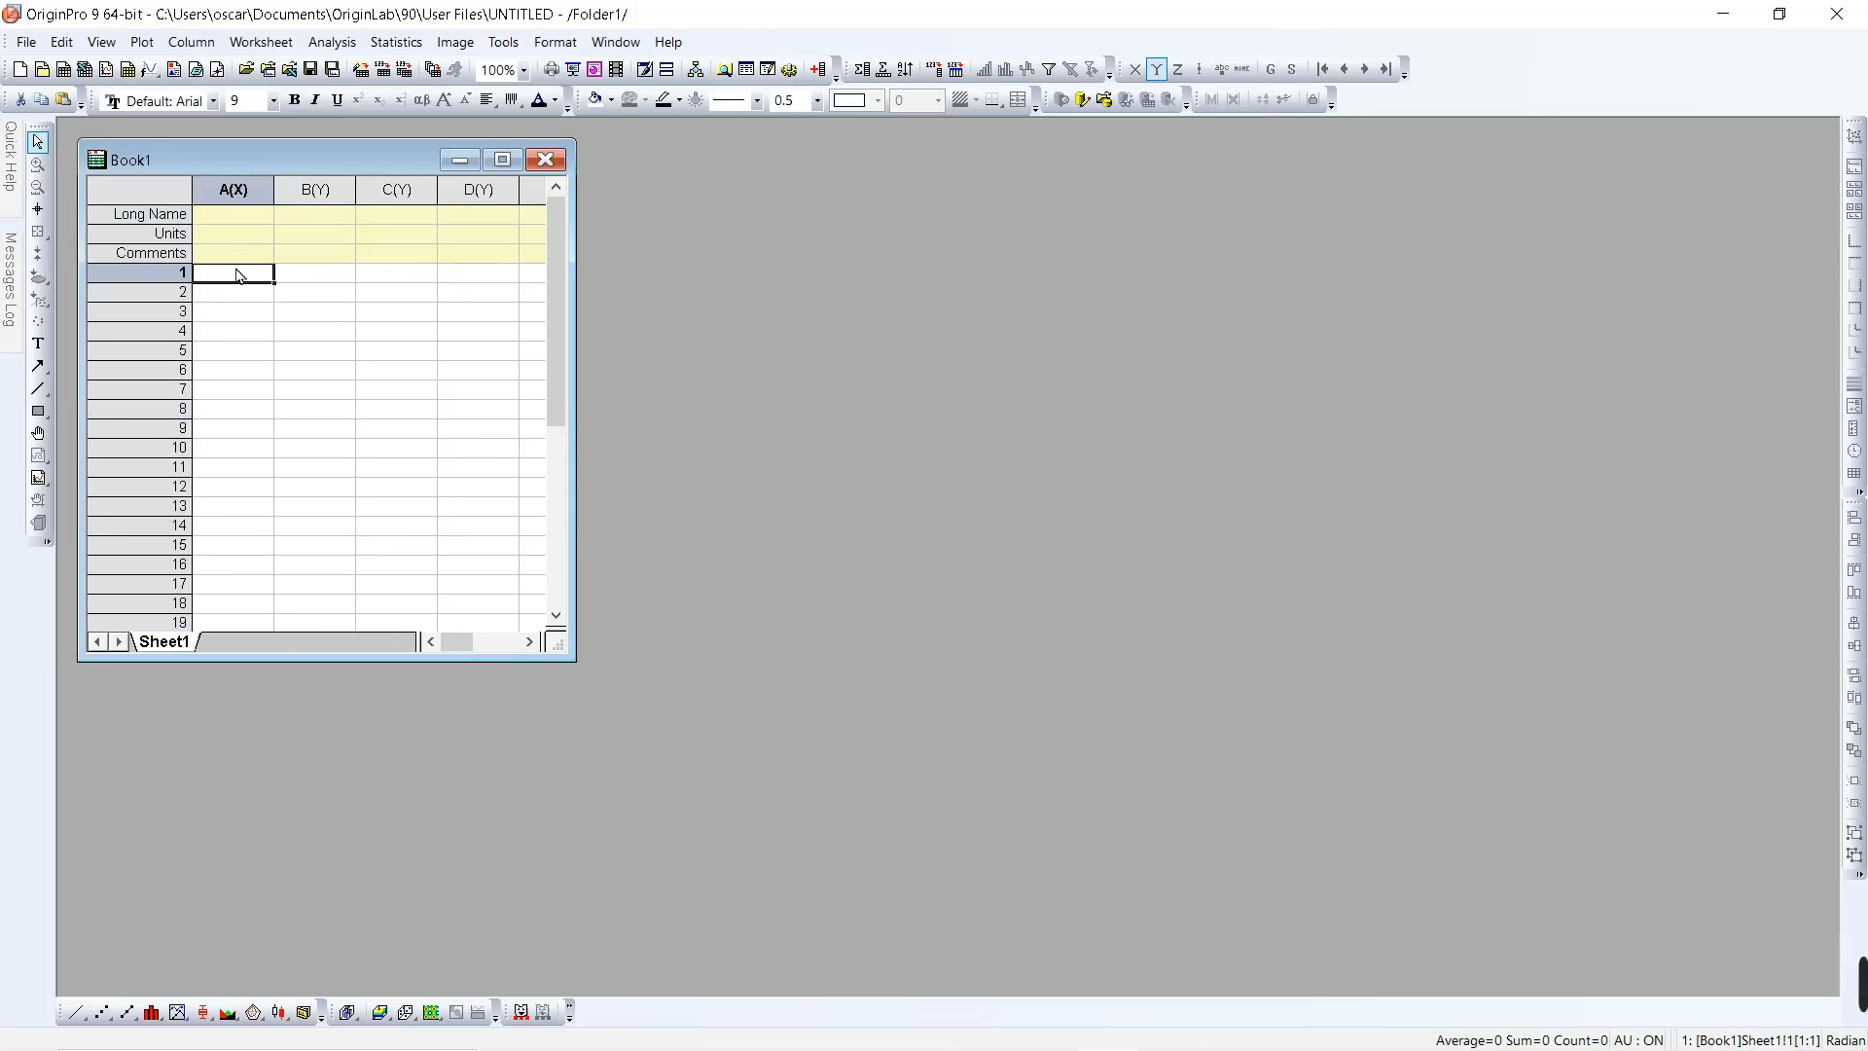
{"action": "key", "text": "ctrl+v"}
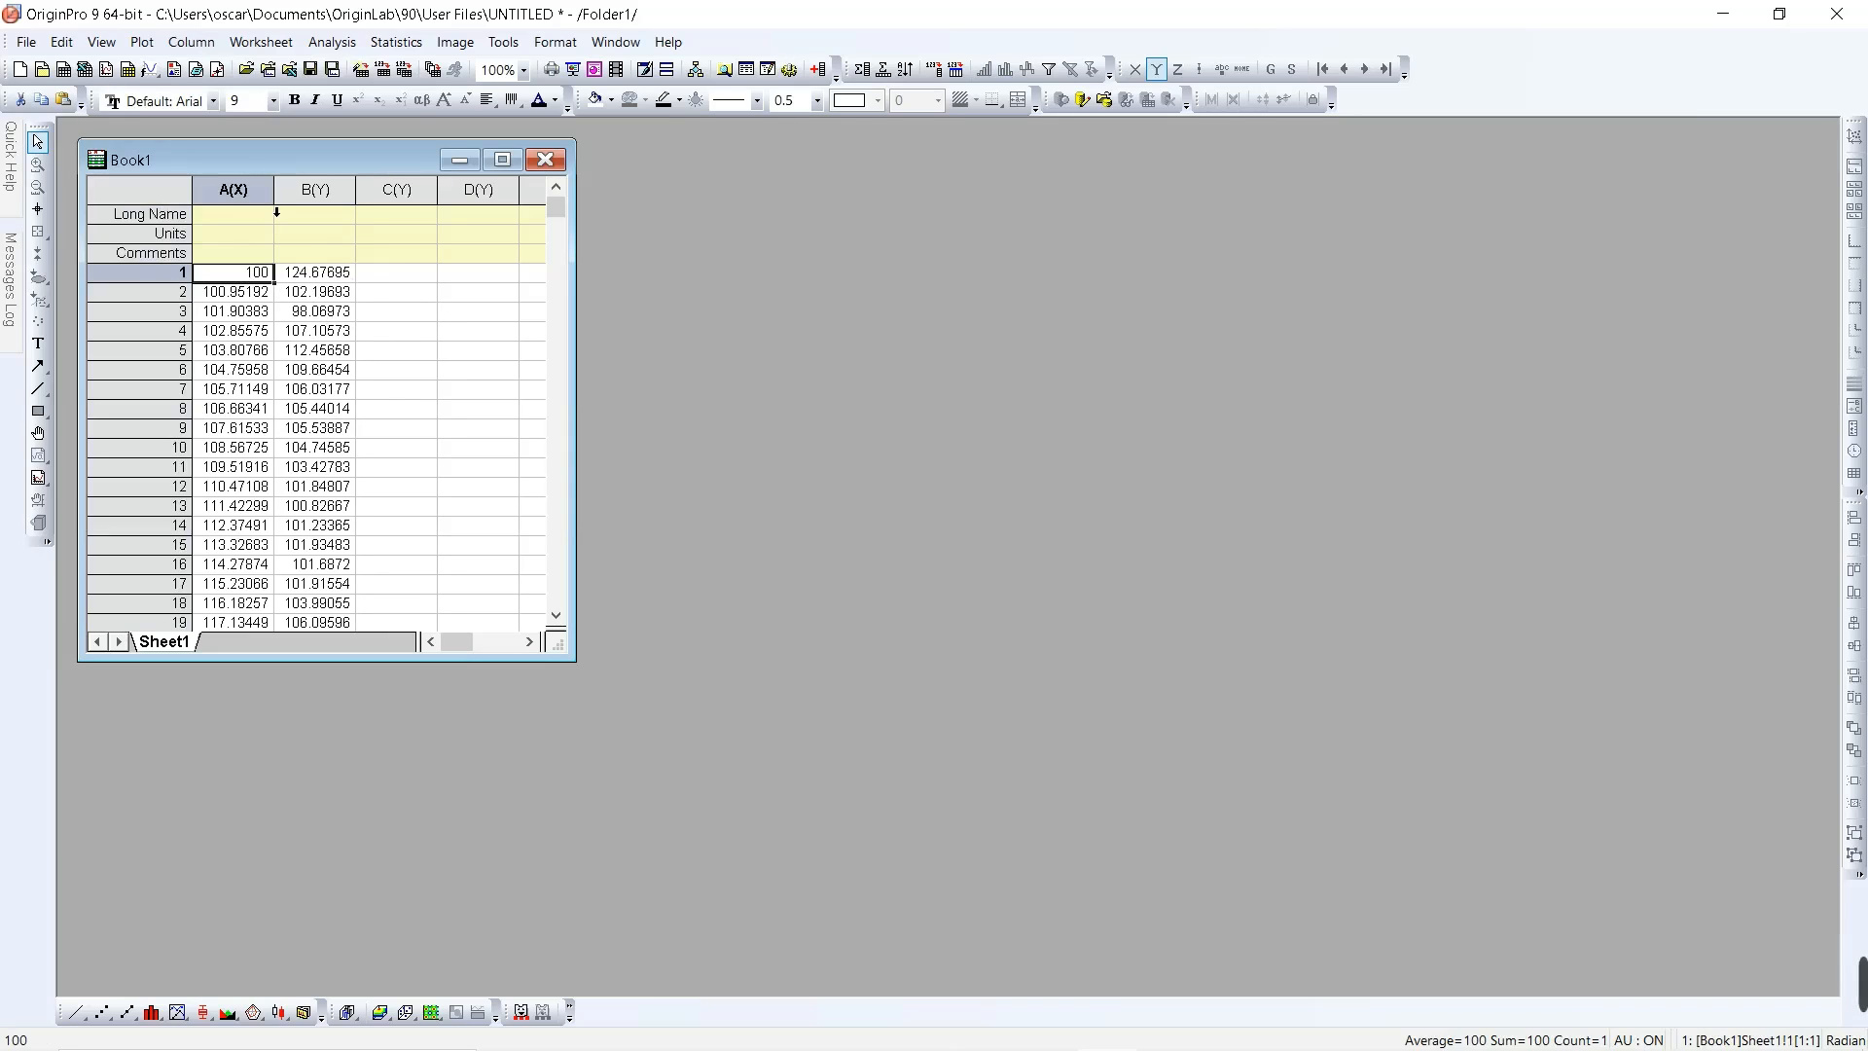
Step: Plot columns A(X) and B(Y) as a line graph, dismiss the reminder, and enlarge the graph window beside the worksheet
{"action": "left_click_drag", "start_coordinate": [265, 206], "coordinate": [348, 206]}
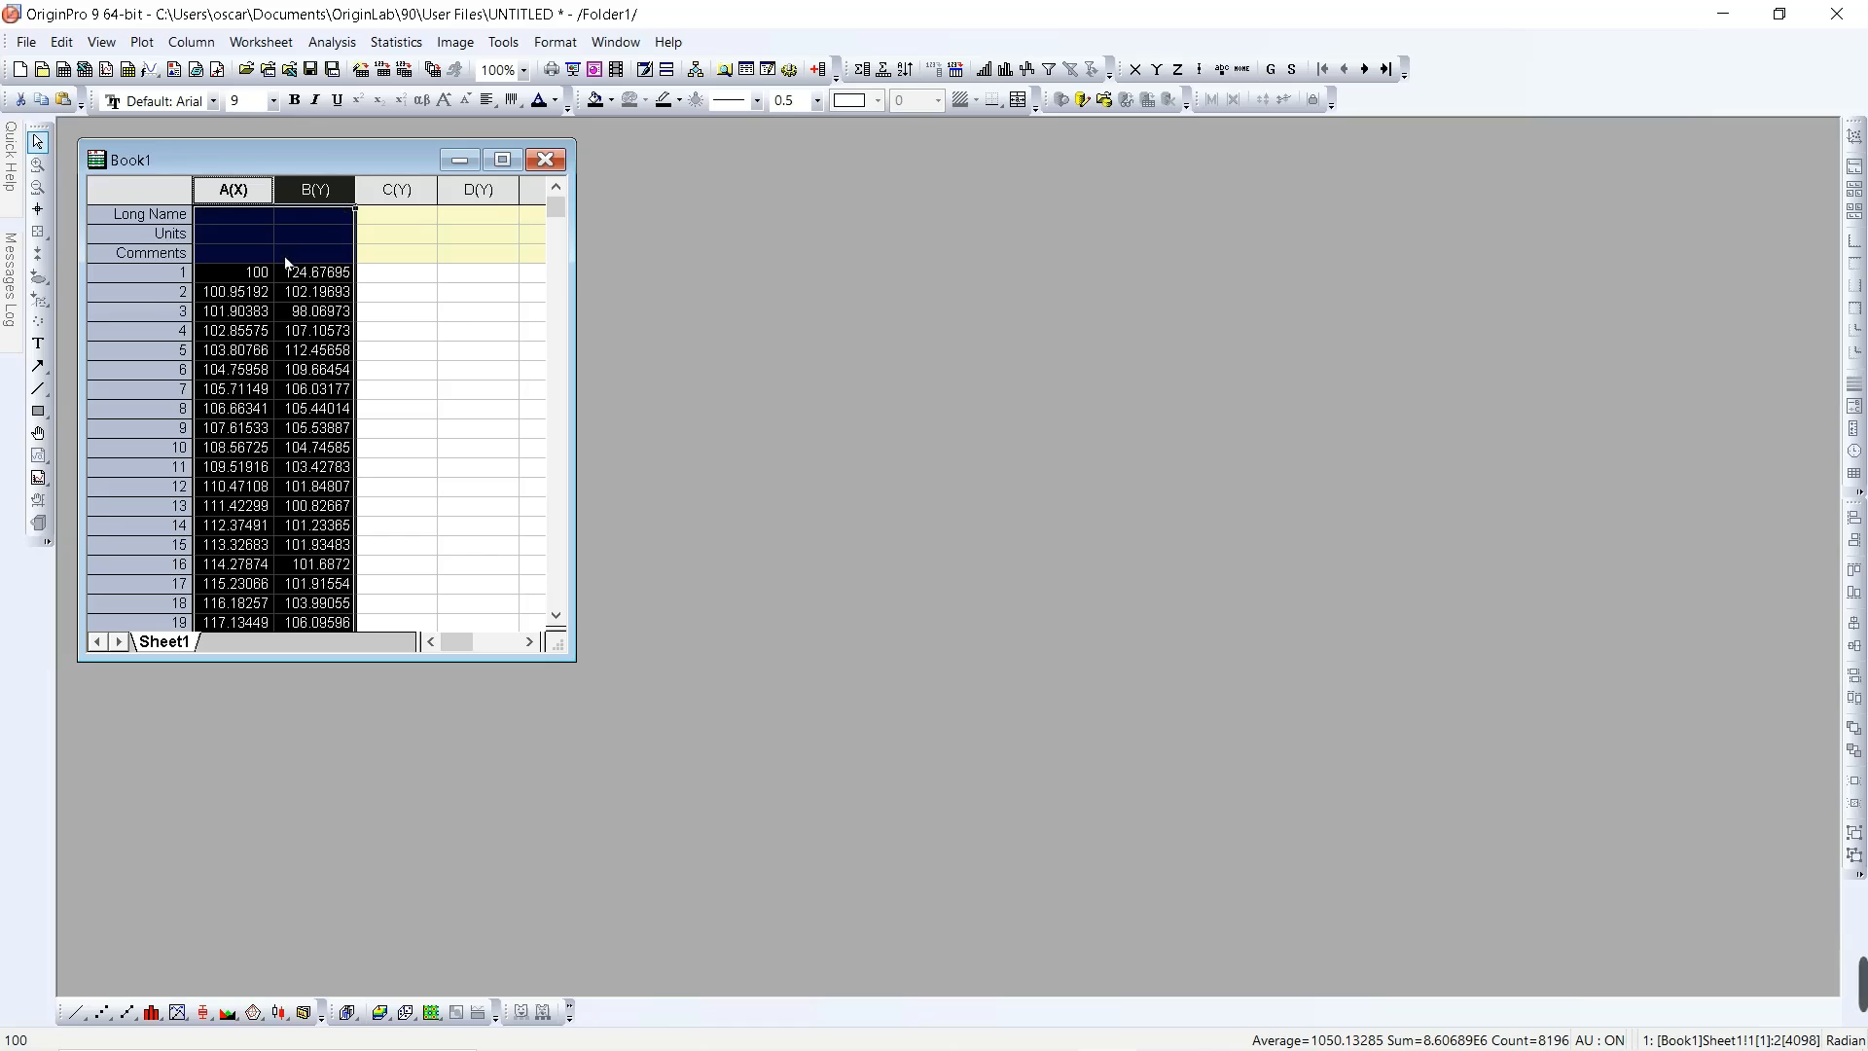
{"action": "left_click", "coordinate": [142, 42]}
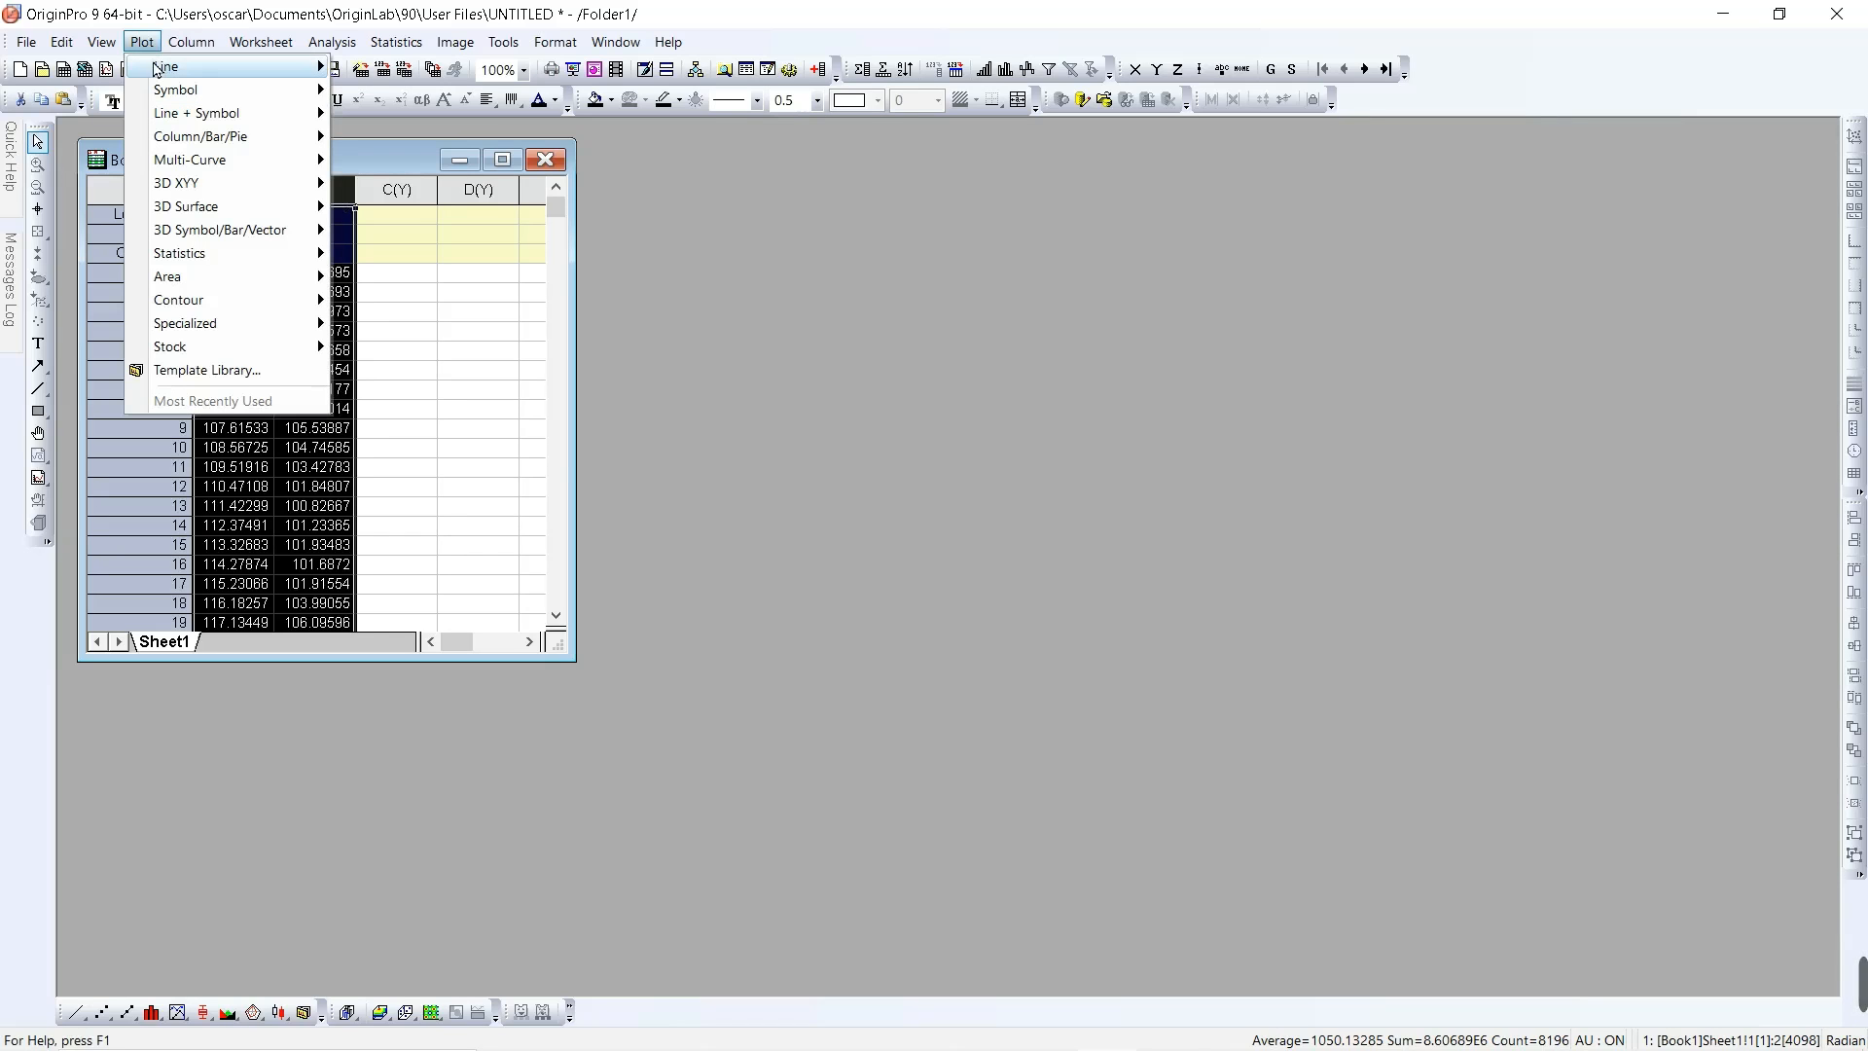
{"action": "mouse_move", "coordinate": [157, 69]}
{"action": "left_click", "coordinate": [380, 70]}
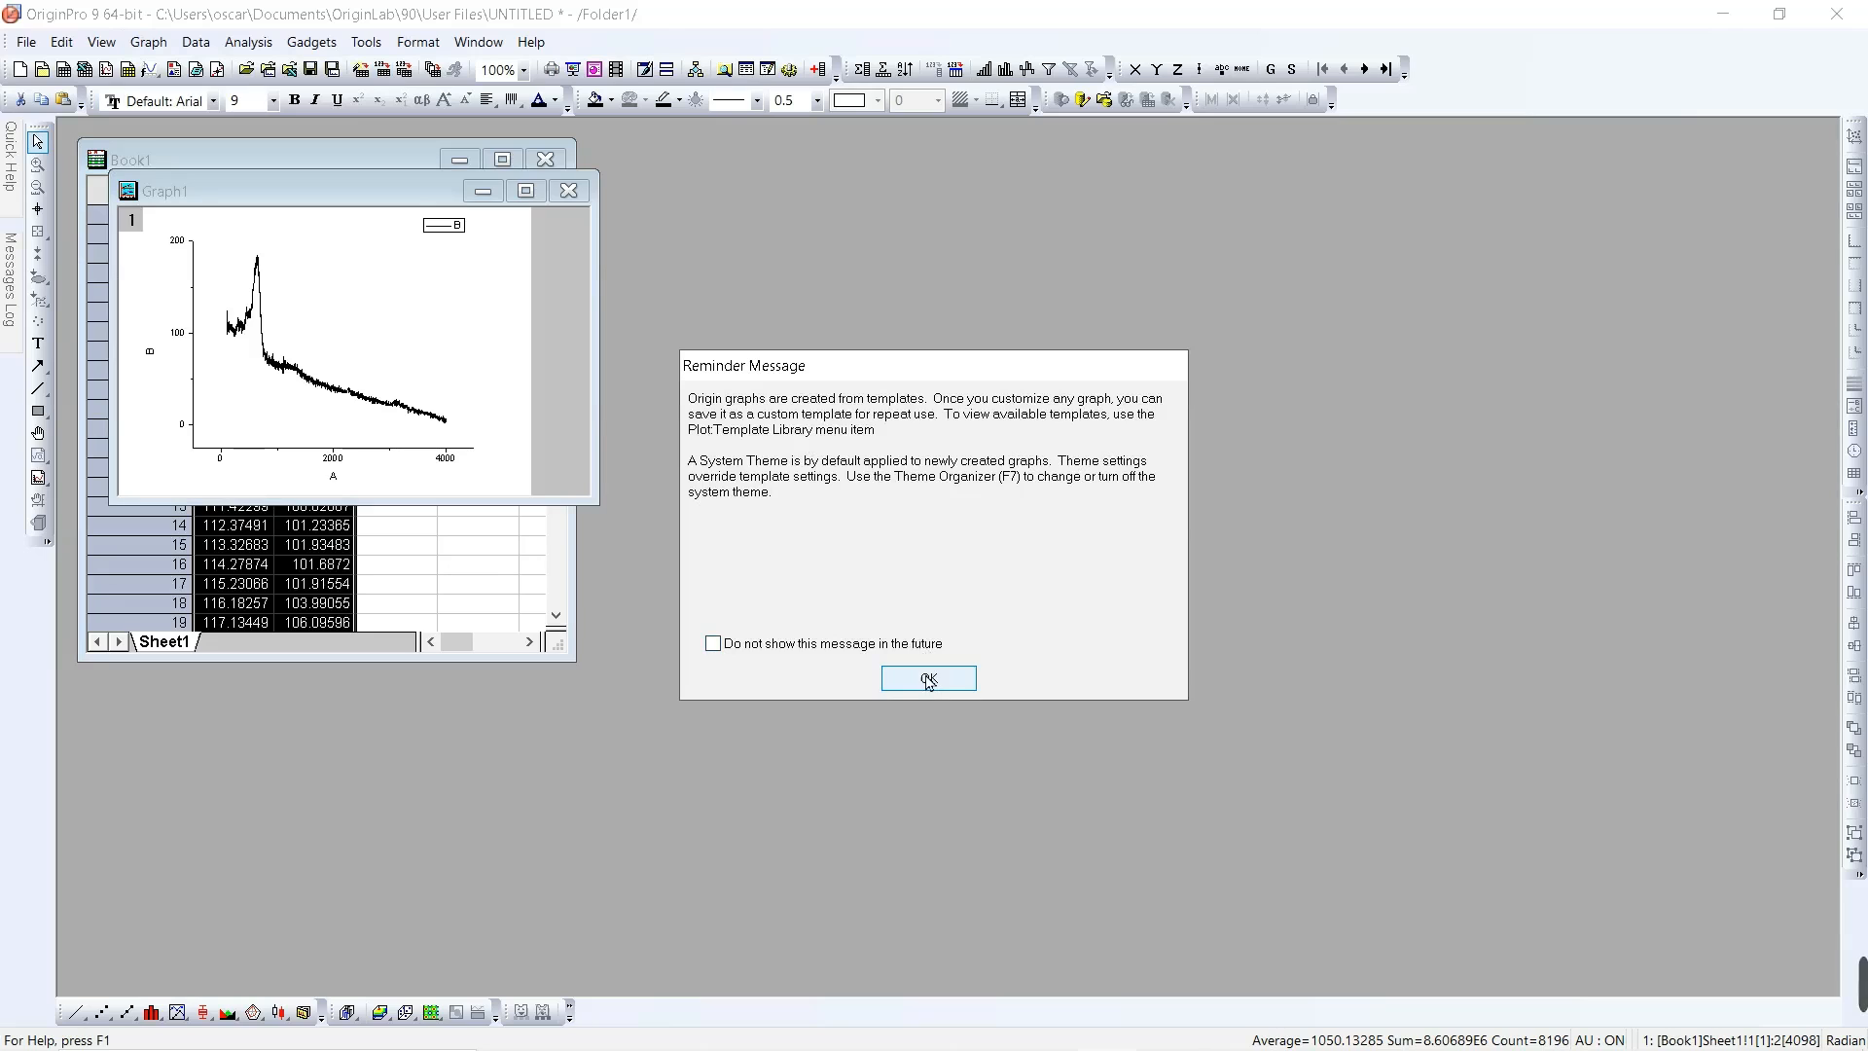
{"action": "left_click", "coordinate": [929, 679]}
{"action": "left_click_drag", "start_coordinate": [425, 197], "coordinate": [818, 220]}
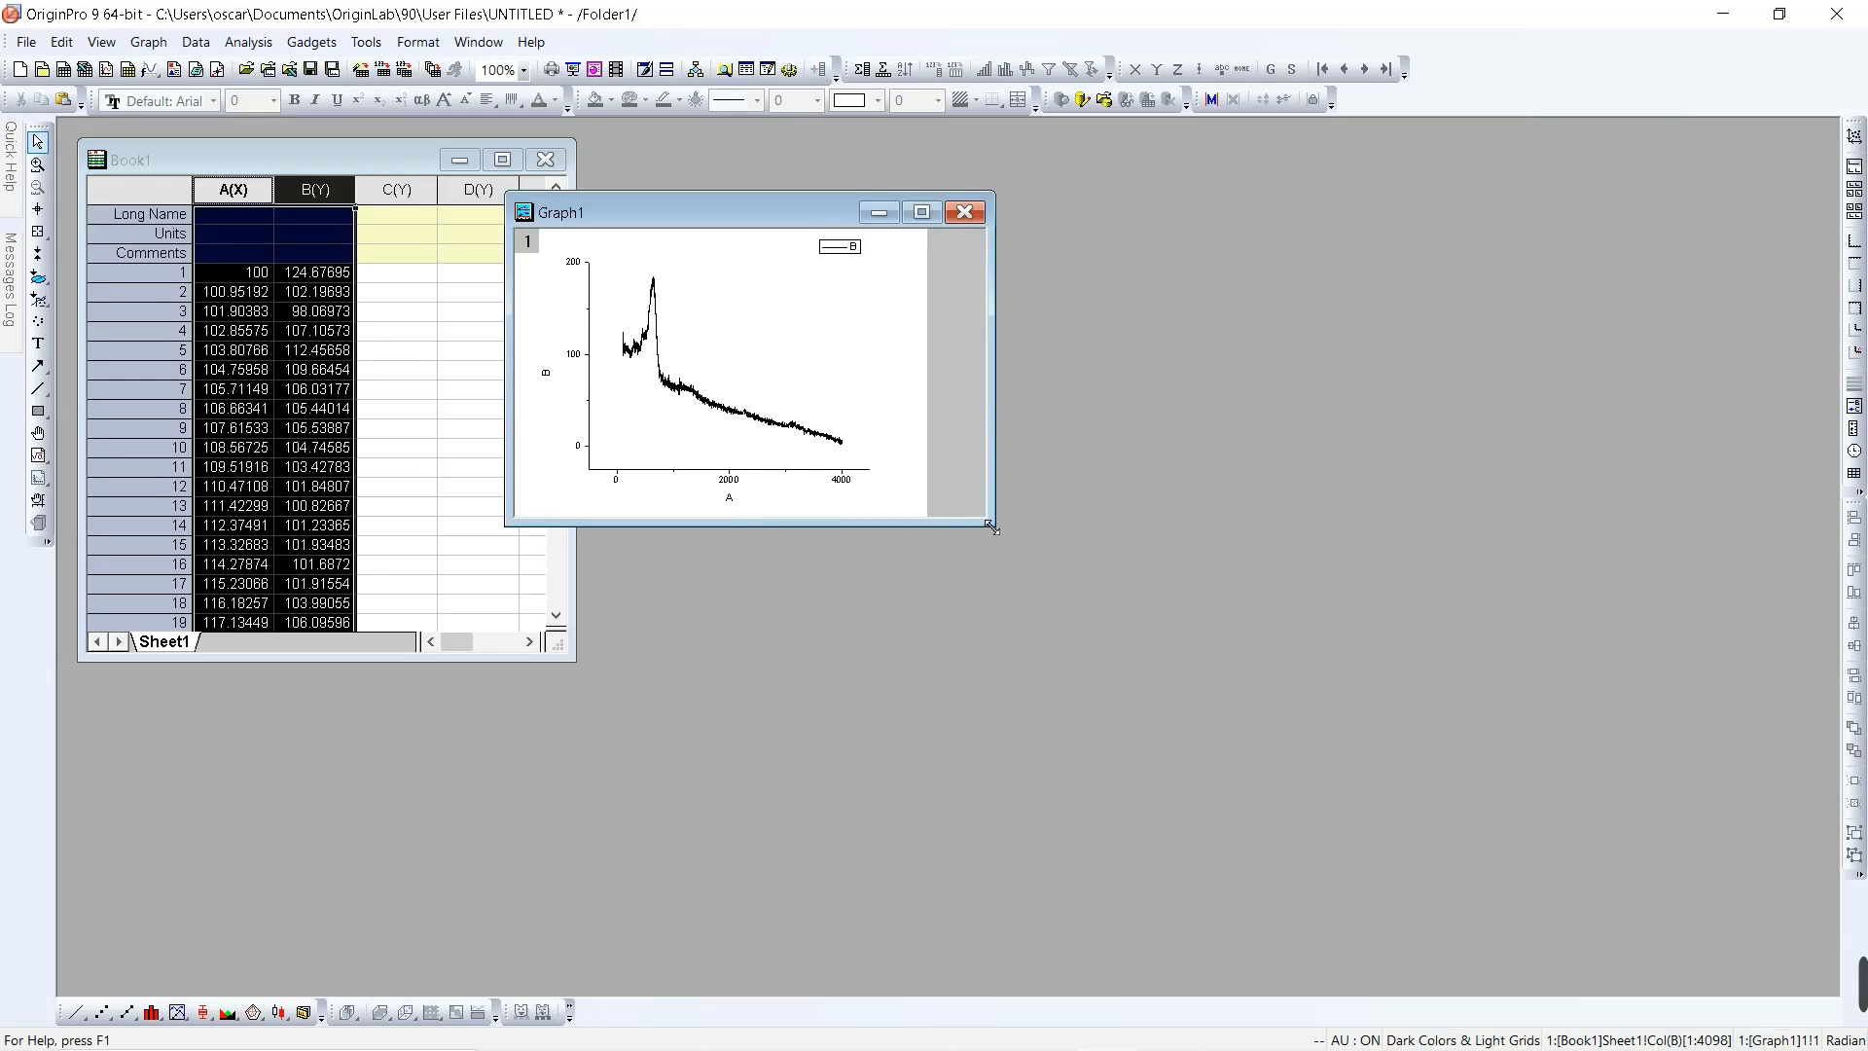
{"action": "left_click_drag", "start_coordinate": [992, 527], "coordinate": [1626, 956]}
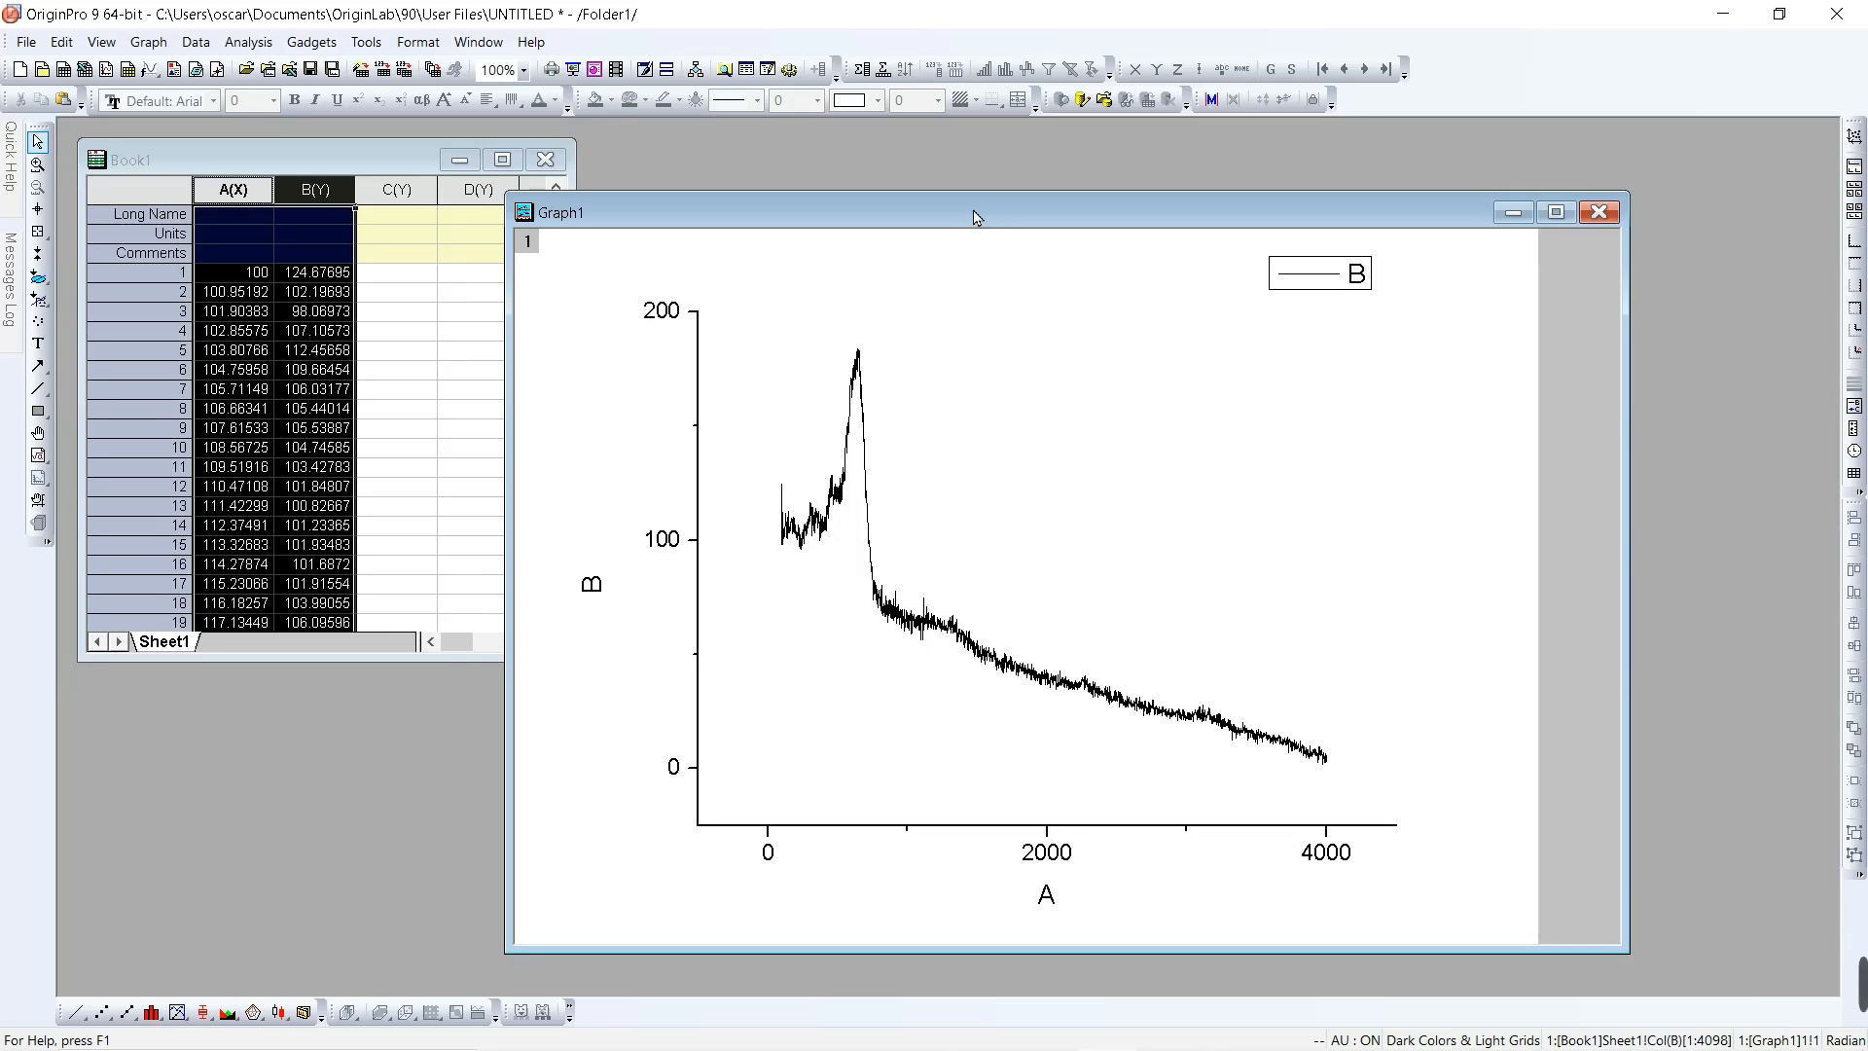
Step: Reposition the Graph1 window over the worksheet and delete the graph
{"action": "left_click_drag", "start_coordinate": [973, 216], "coordinate": [905, 192]}
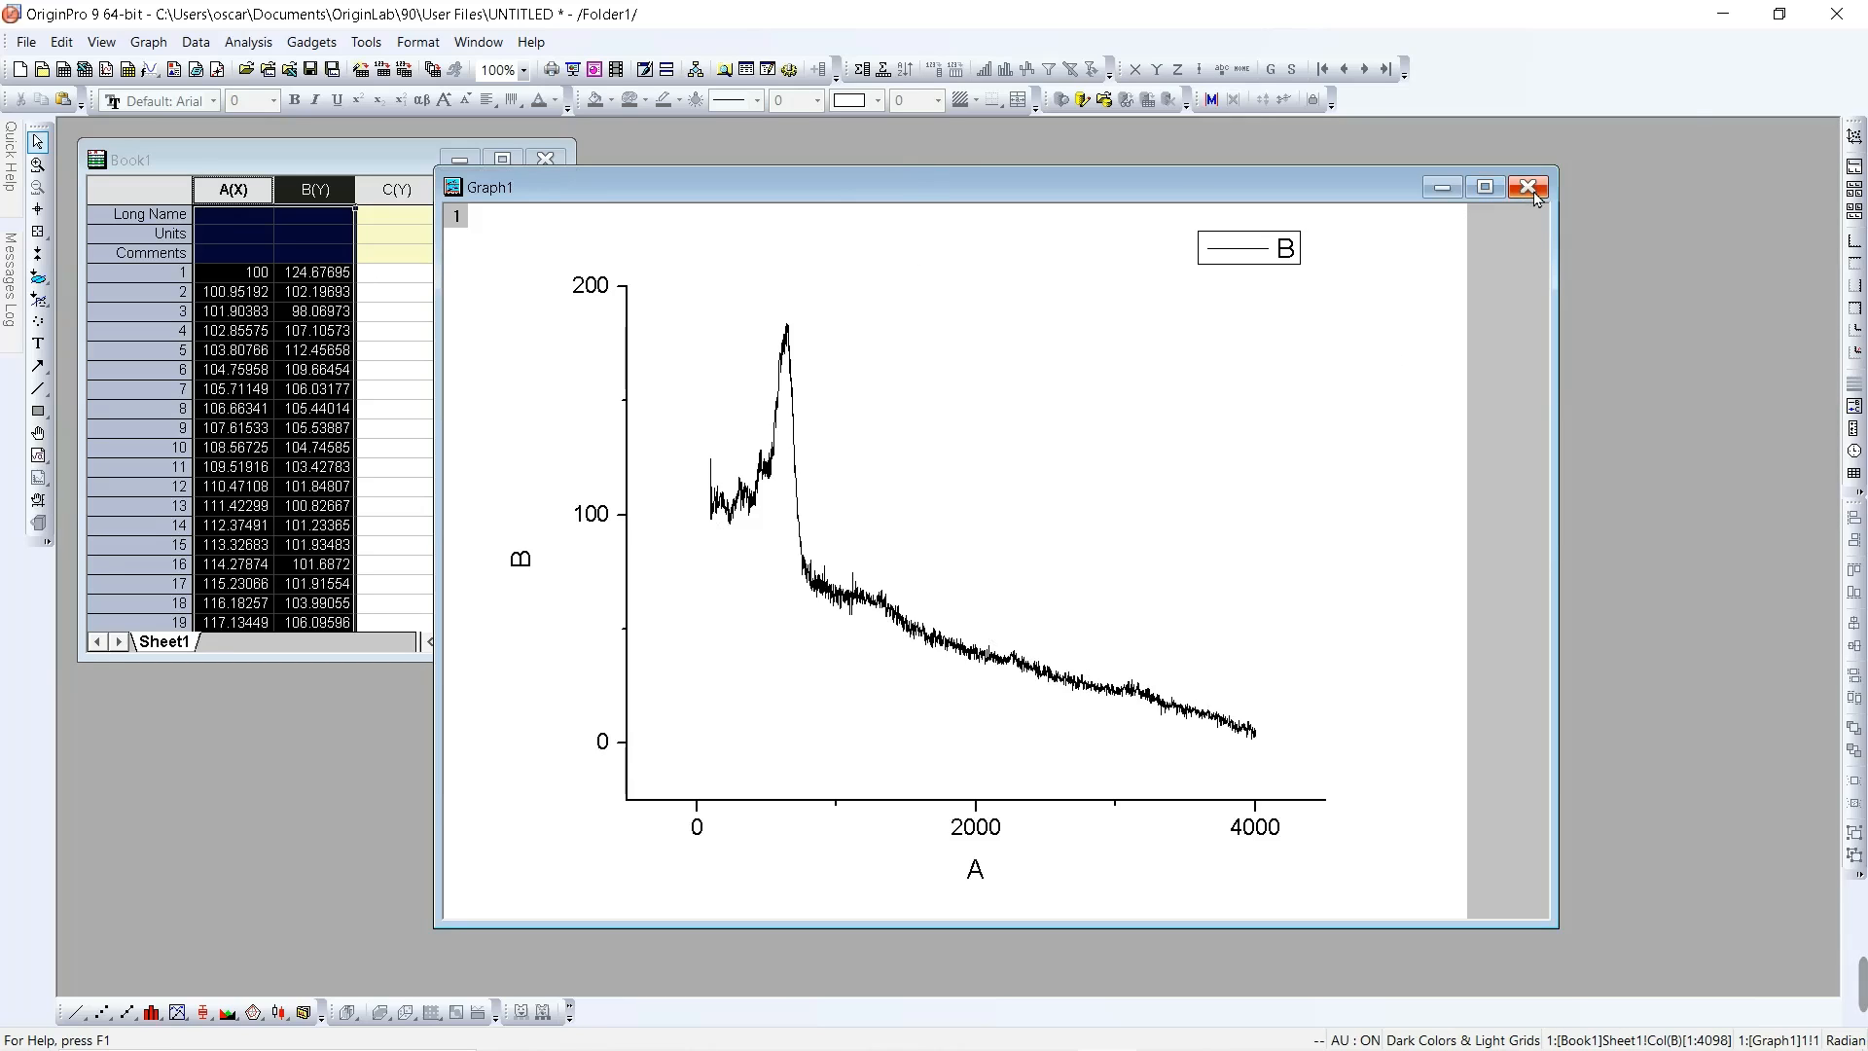
{"action": "left_click_drag", "start_coordinate": [988, 190], "coordinate": [1053, 177]}
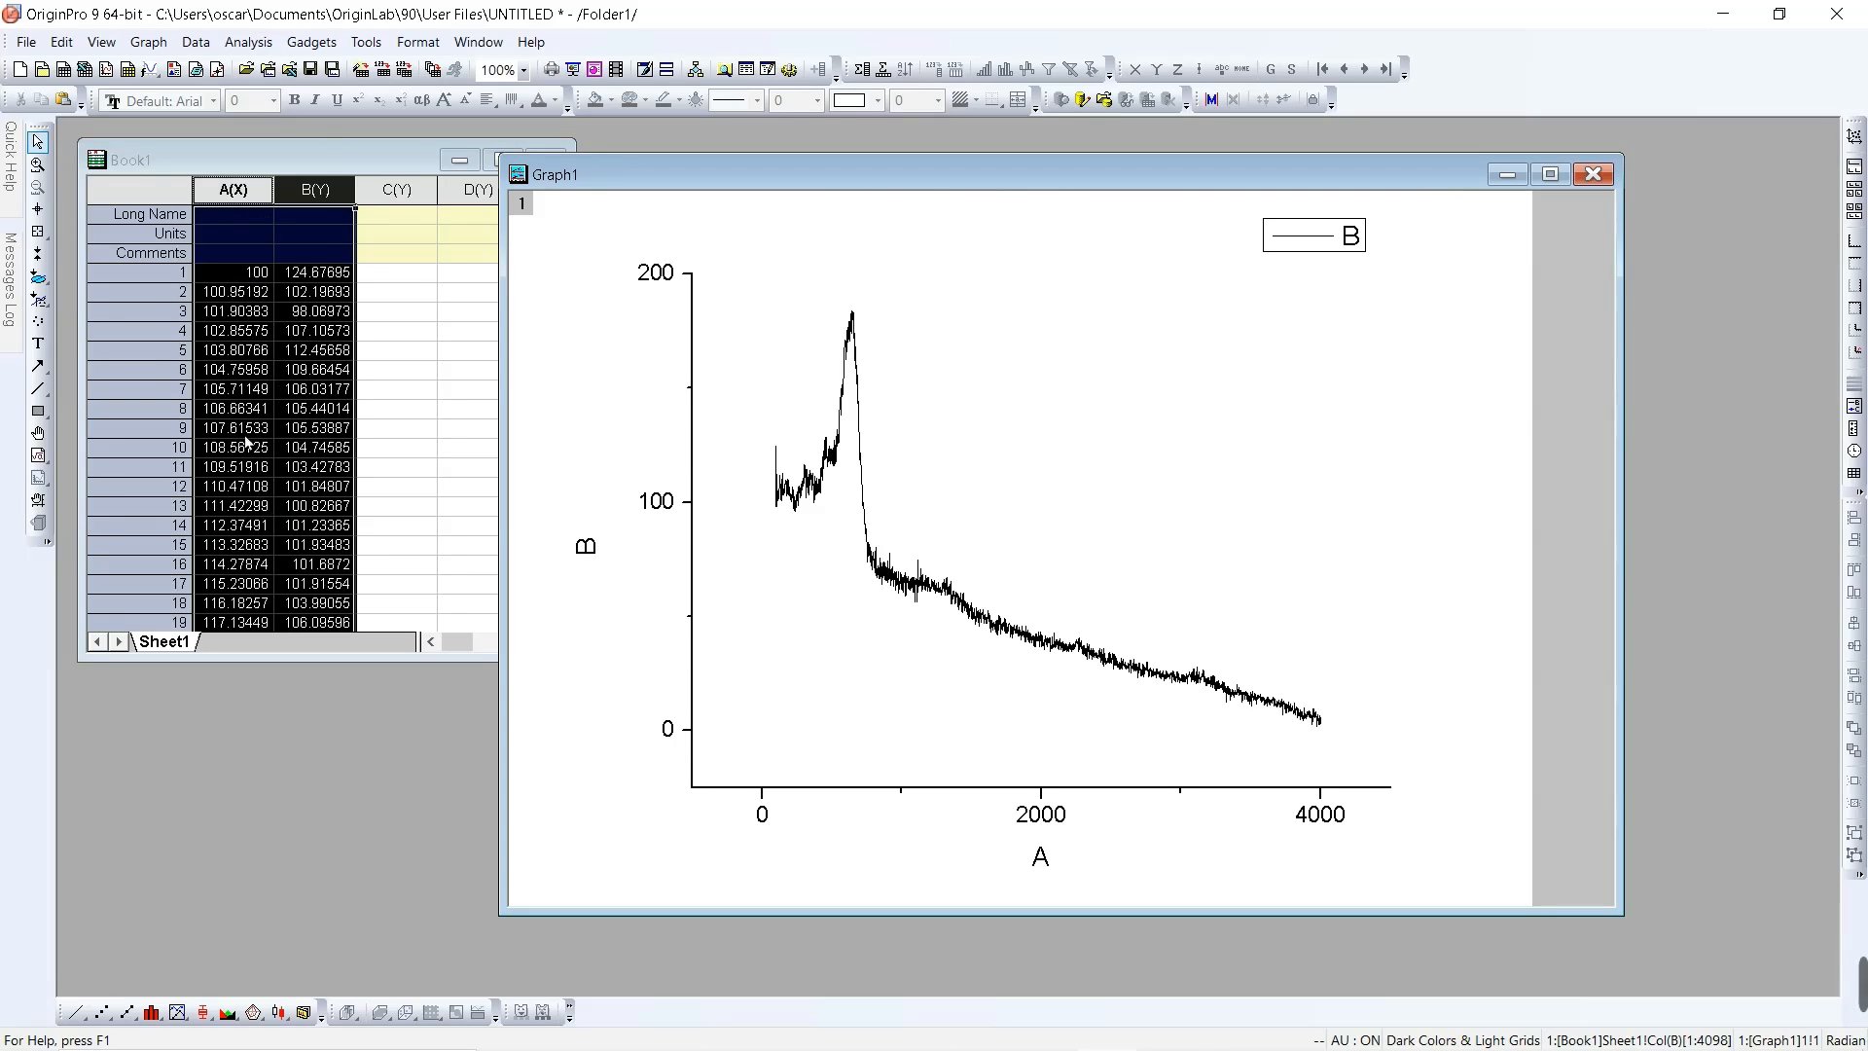
{"action": "left_click_drag", "start_coordinate": [750, 189], "coordinate": [669, 189]}
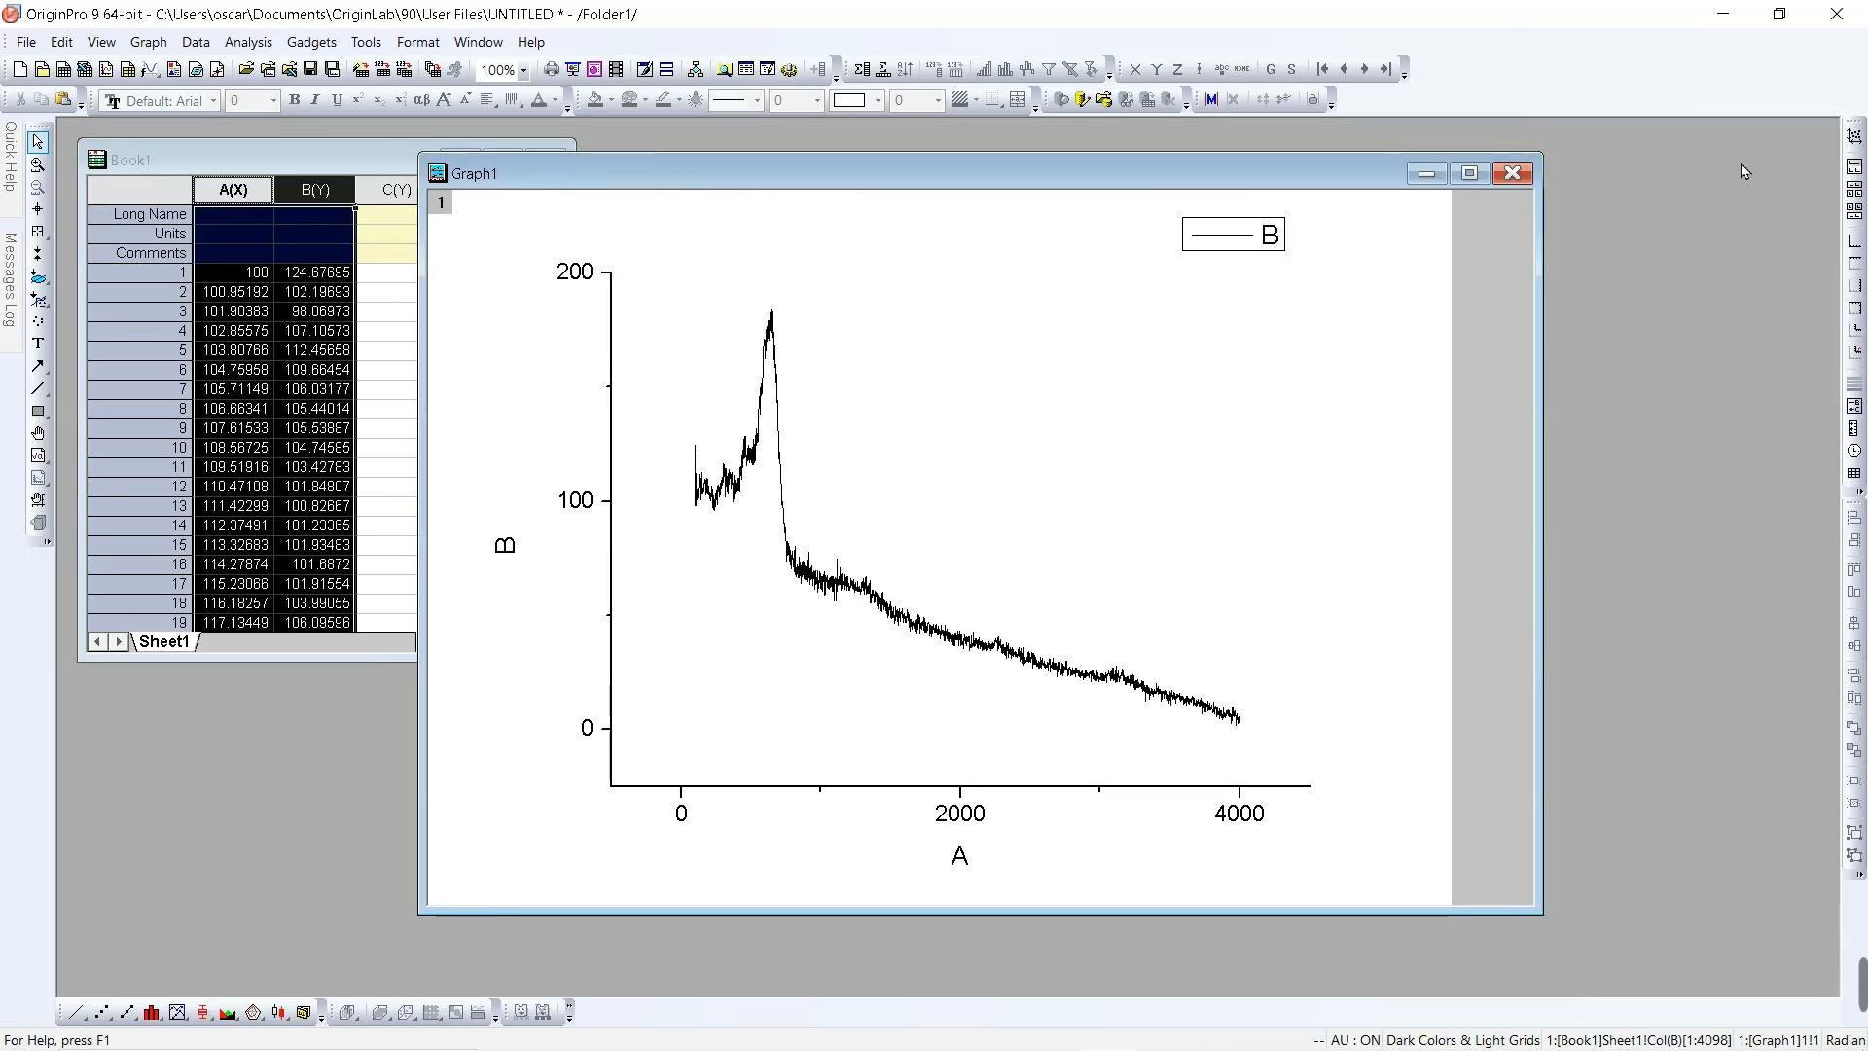
{"action": "left_click", "coordinate": [1524, 177]}
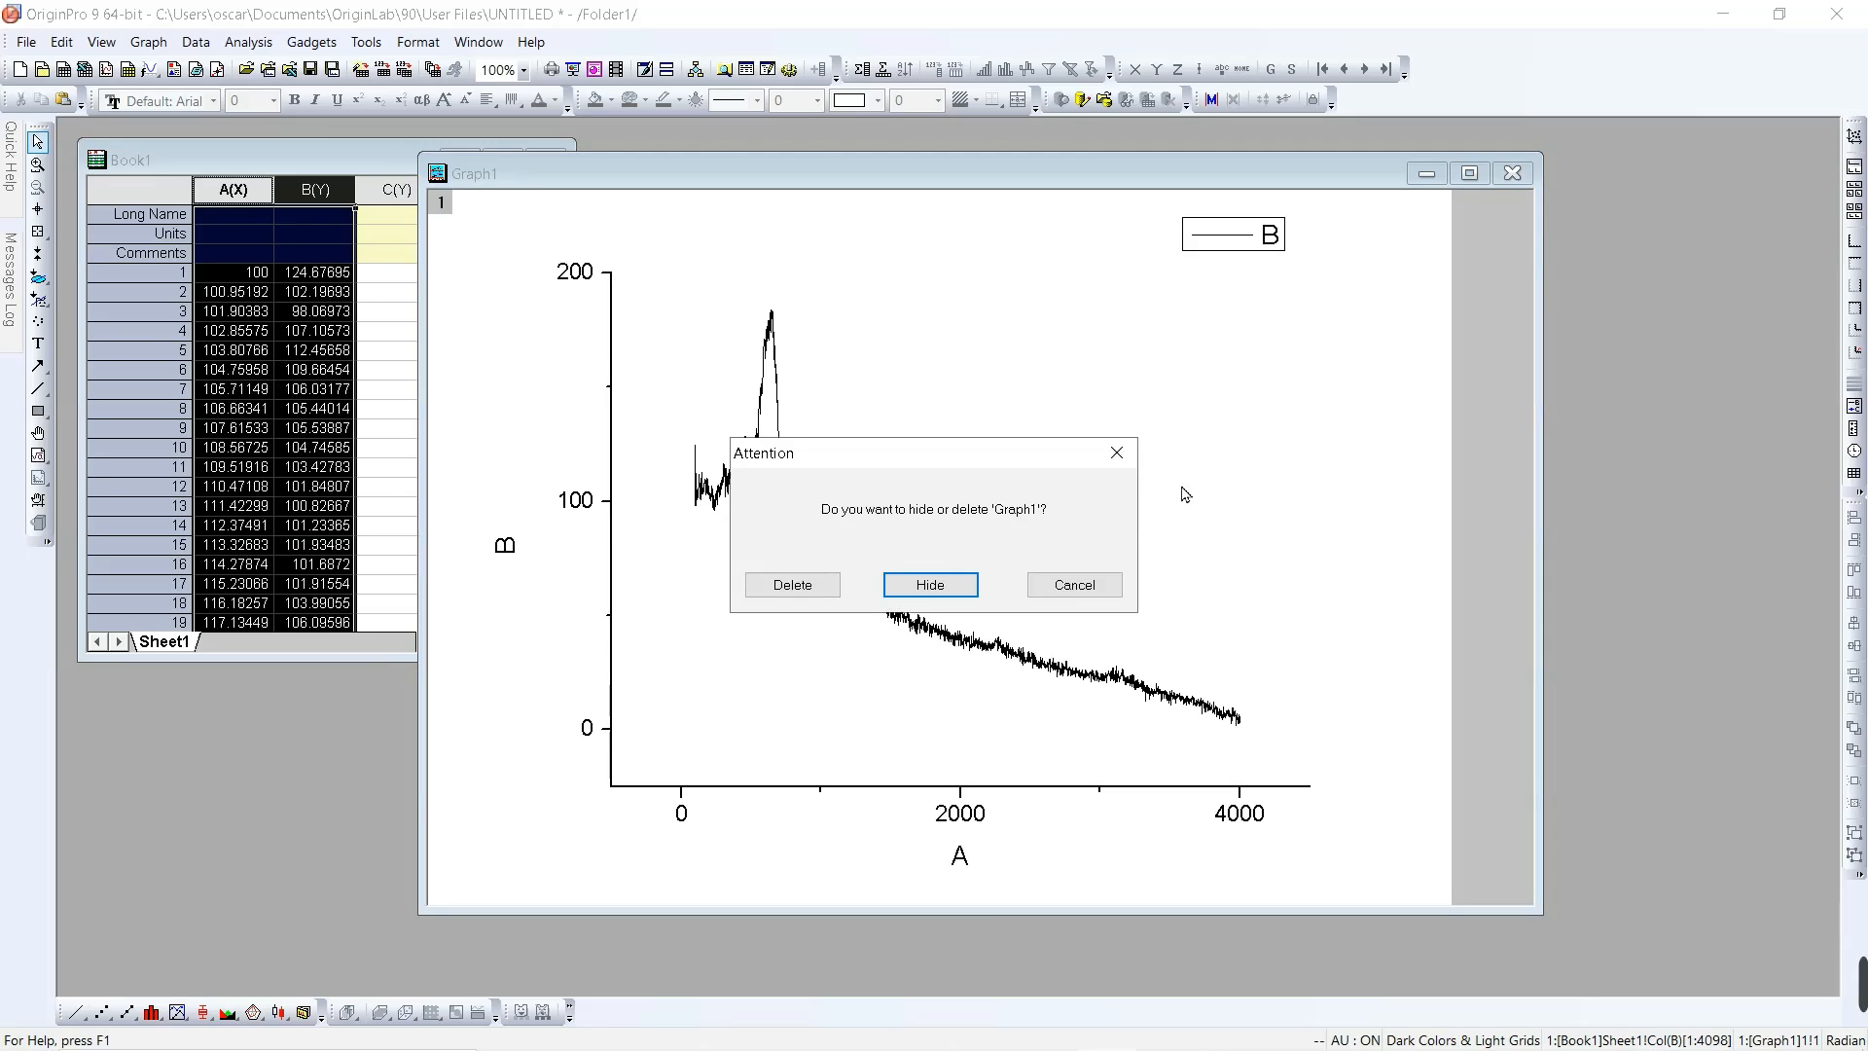
{"action": "left_click", "coordinate": [793, 584]}
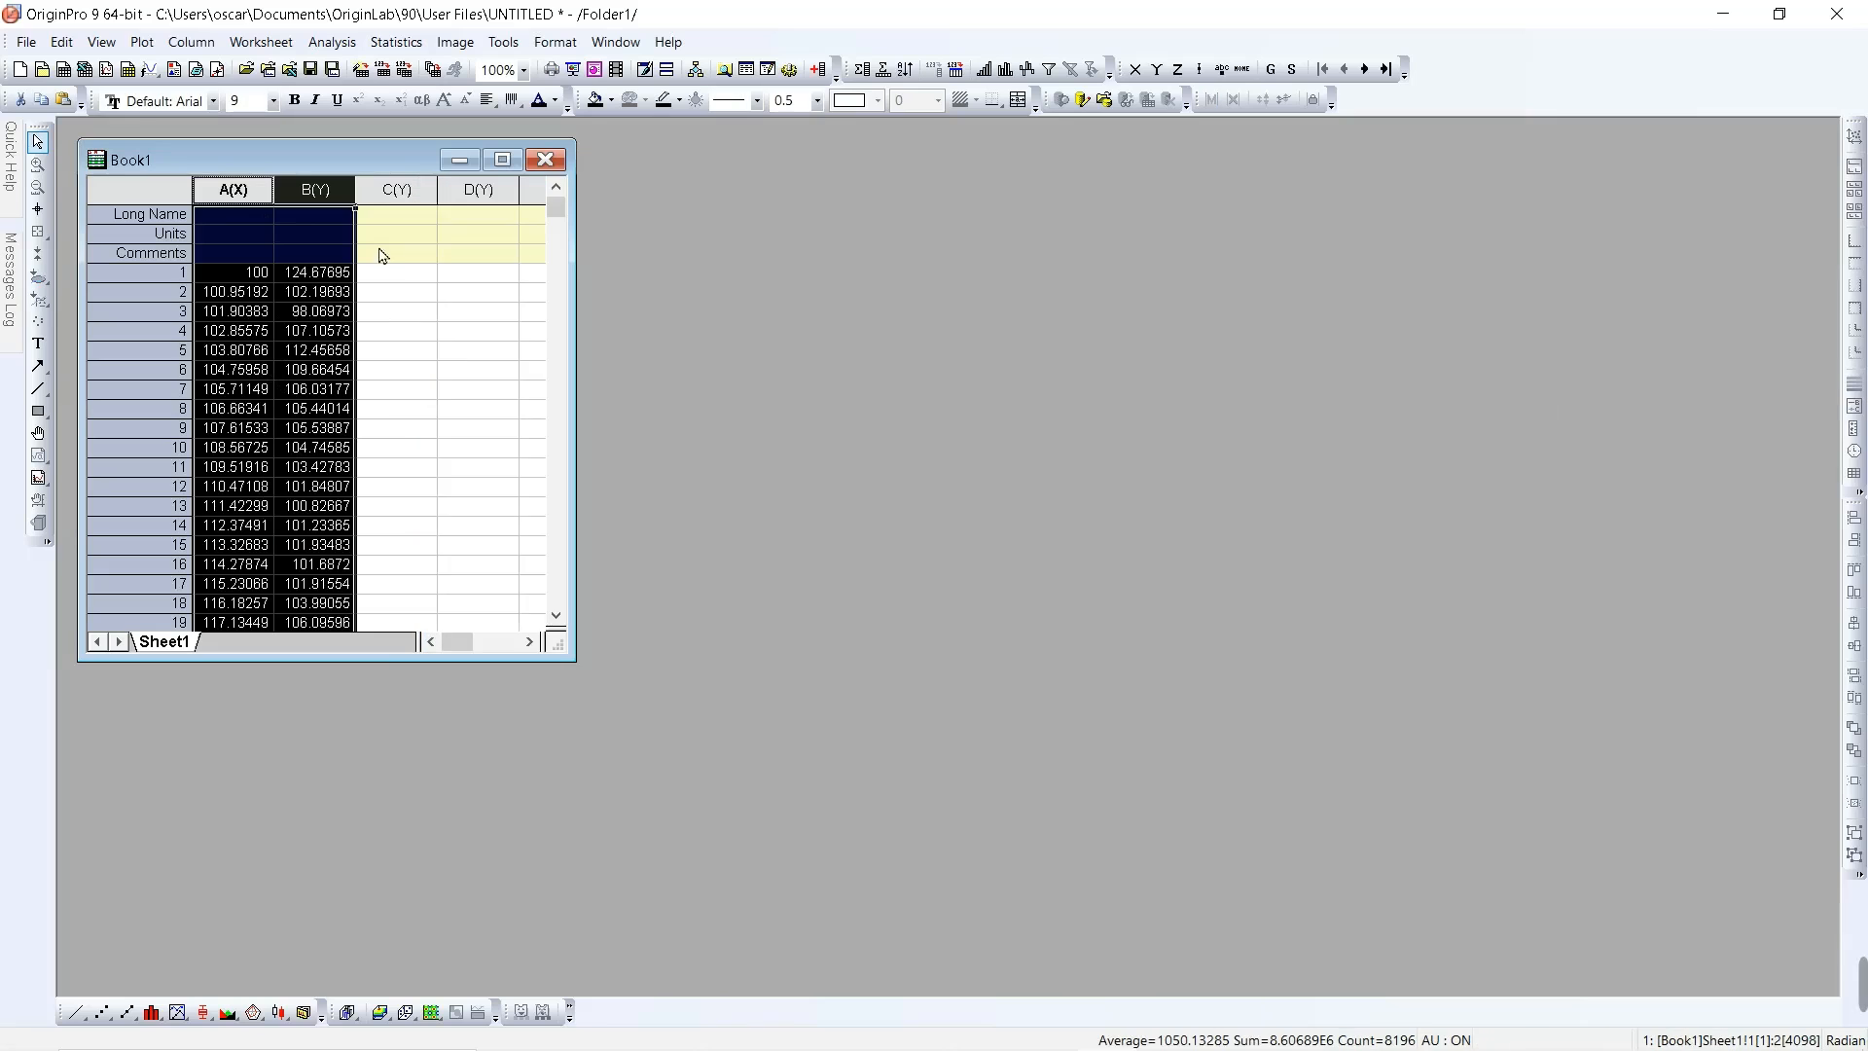
Step: Examine the X and Y designations of the worksheet columns, highlighting columns A, B and D in turn
{"action": "left_click", "coordinate": [401, 297]}
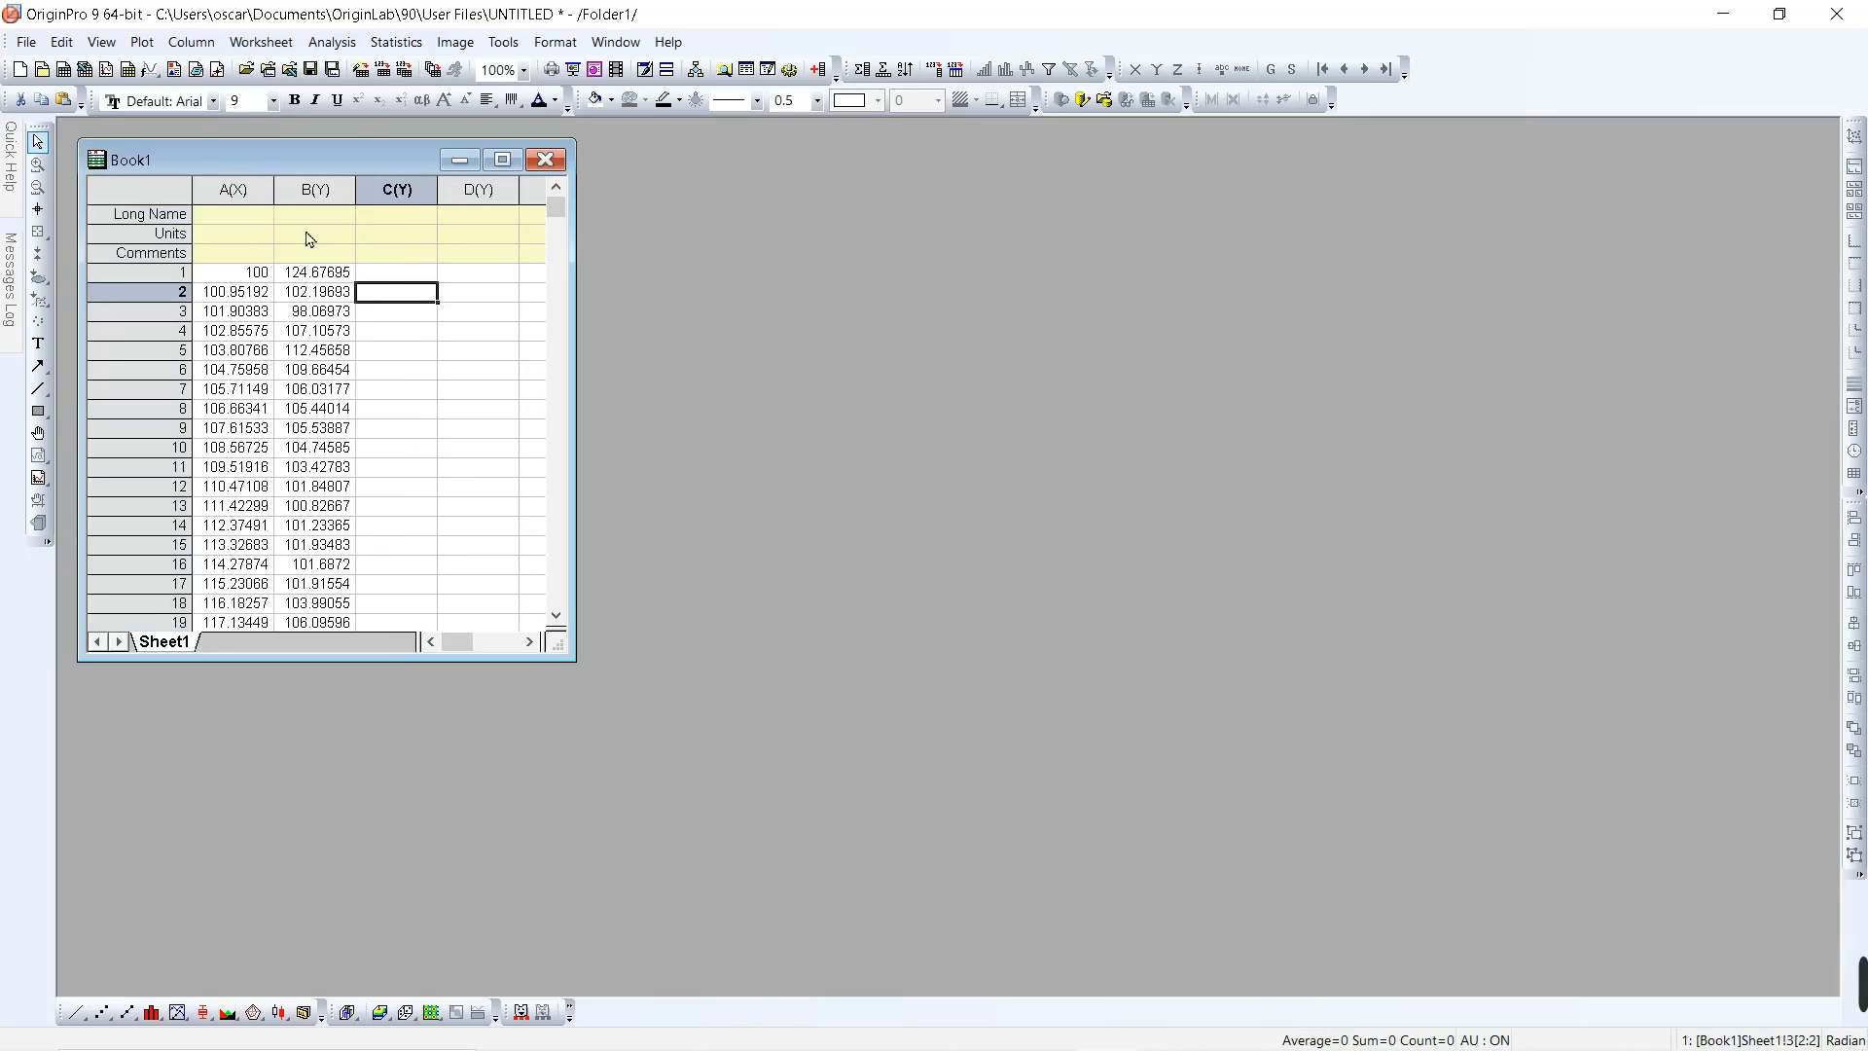
{"action": "left_click_drag", "start_coordinate": [269, 222], "coordinate": [314, 215]}
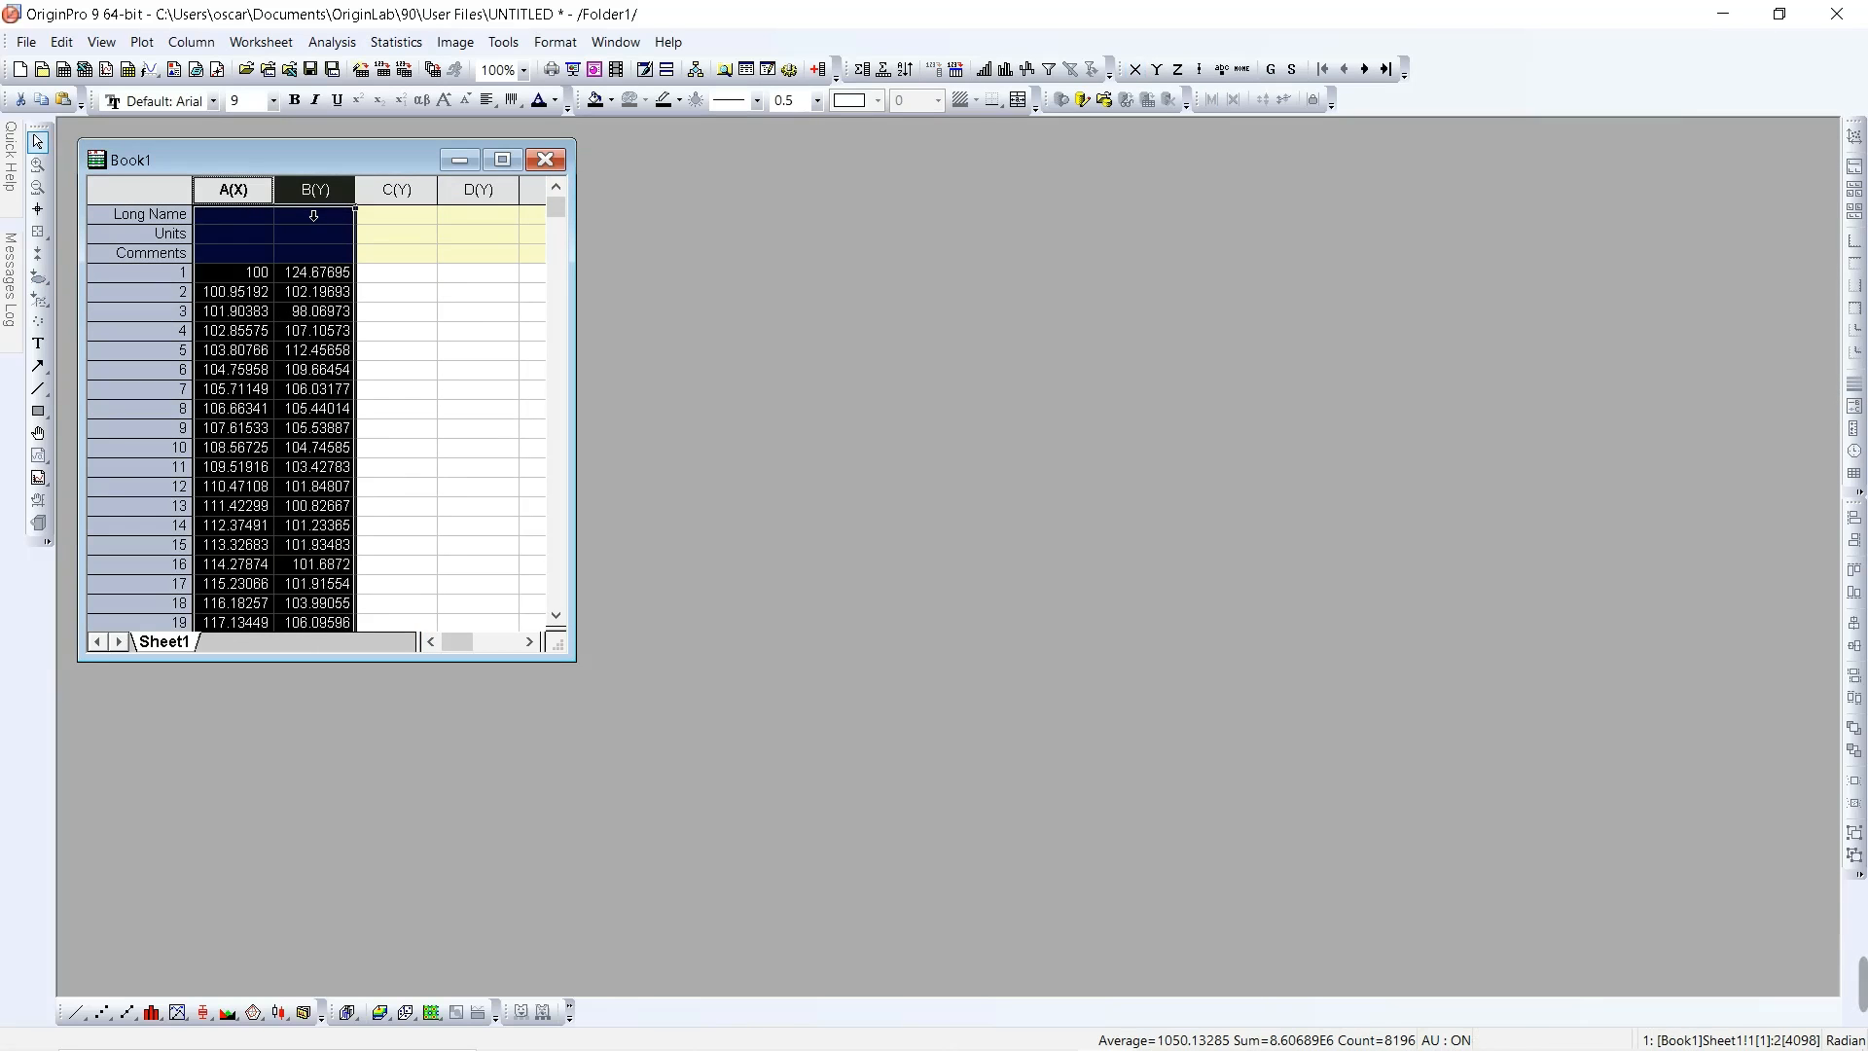
{"action": "left_click", "coordinate": [406, 294]}
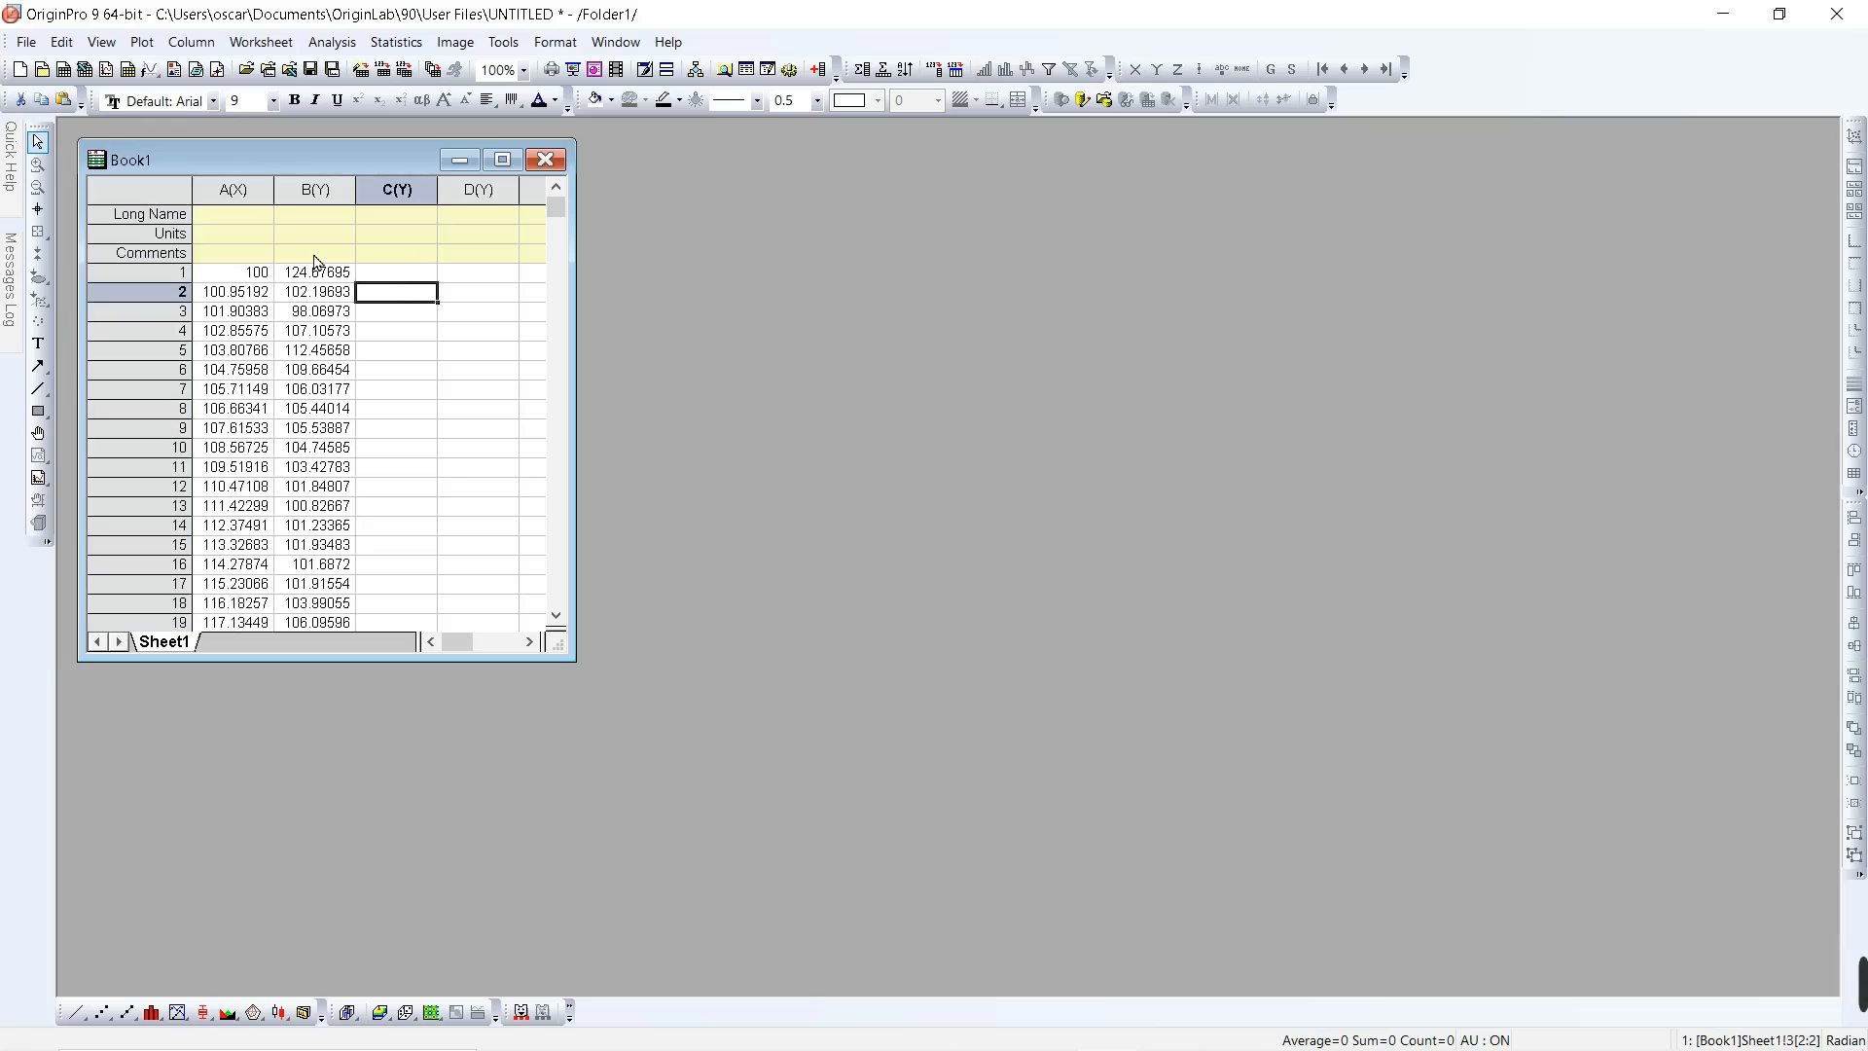
{"action": "left_click", "coordinate": [254, 208]}
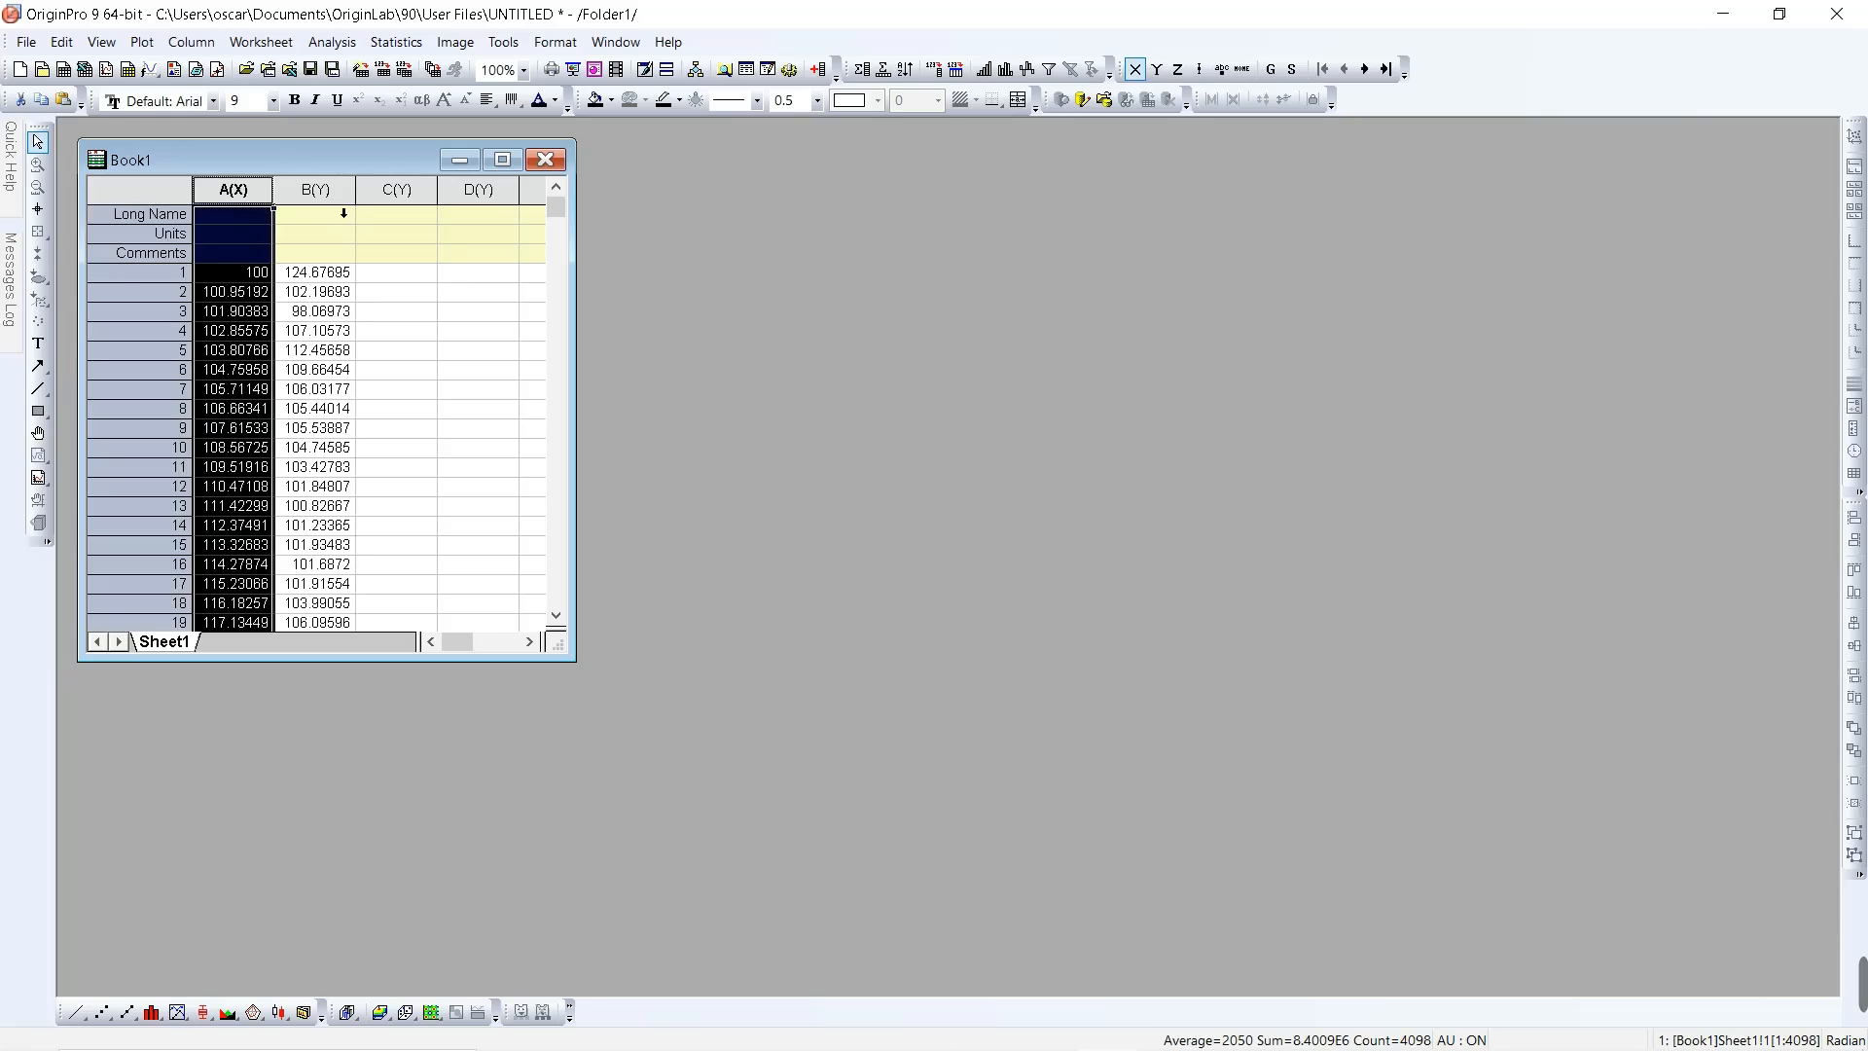
{"action": "left_click", "coordinate": [343, 212]}
{"action": "left_click", "coordinate": [272, 212]}
{"action": "left_click", "coordinate": [280, 207]}
{"action": "left_click", "coordinate": [269, 208]}
{"action": "left_click", "coordinate": [349, 210]}
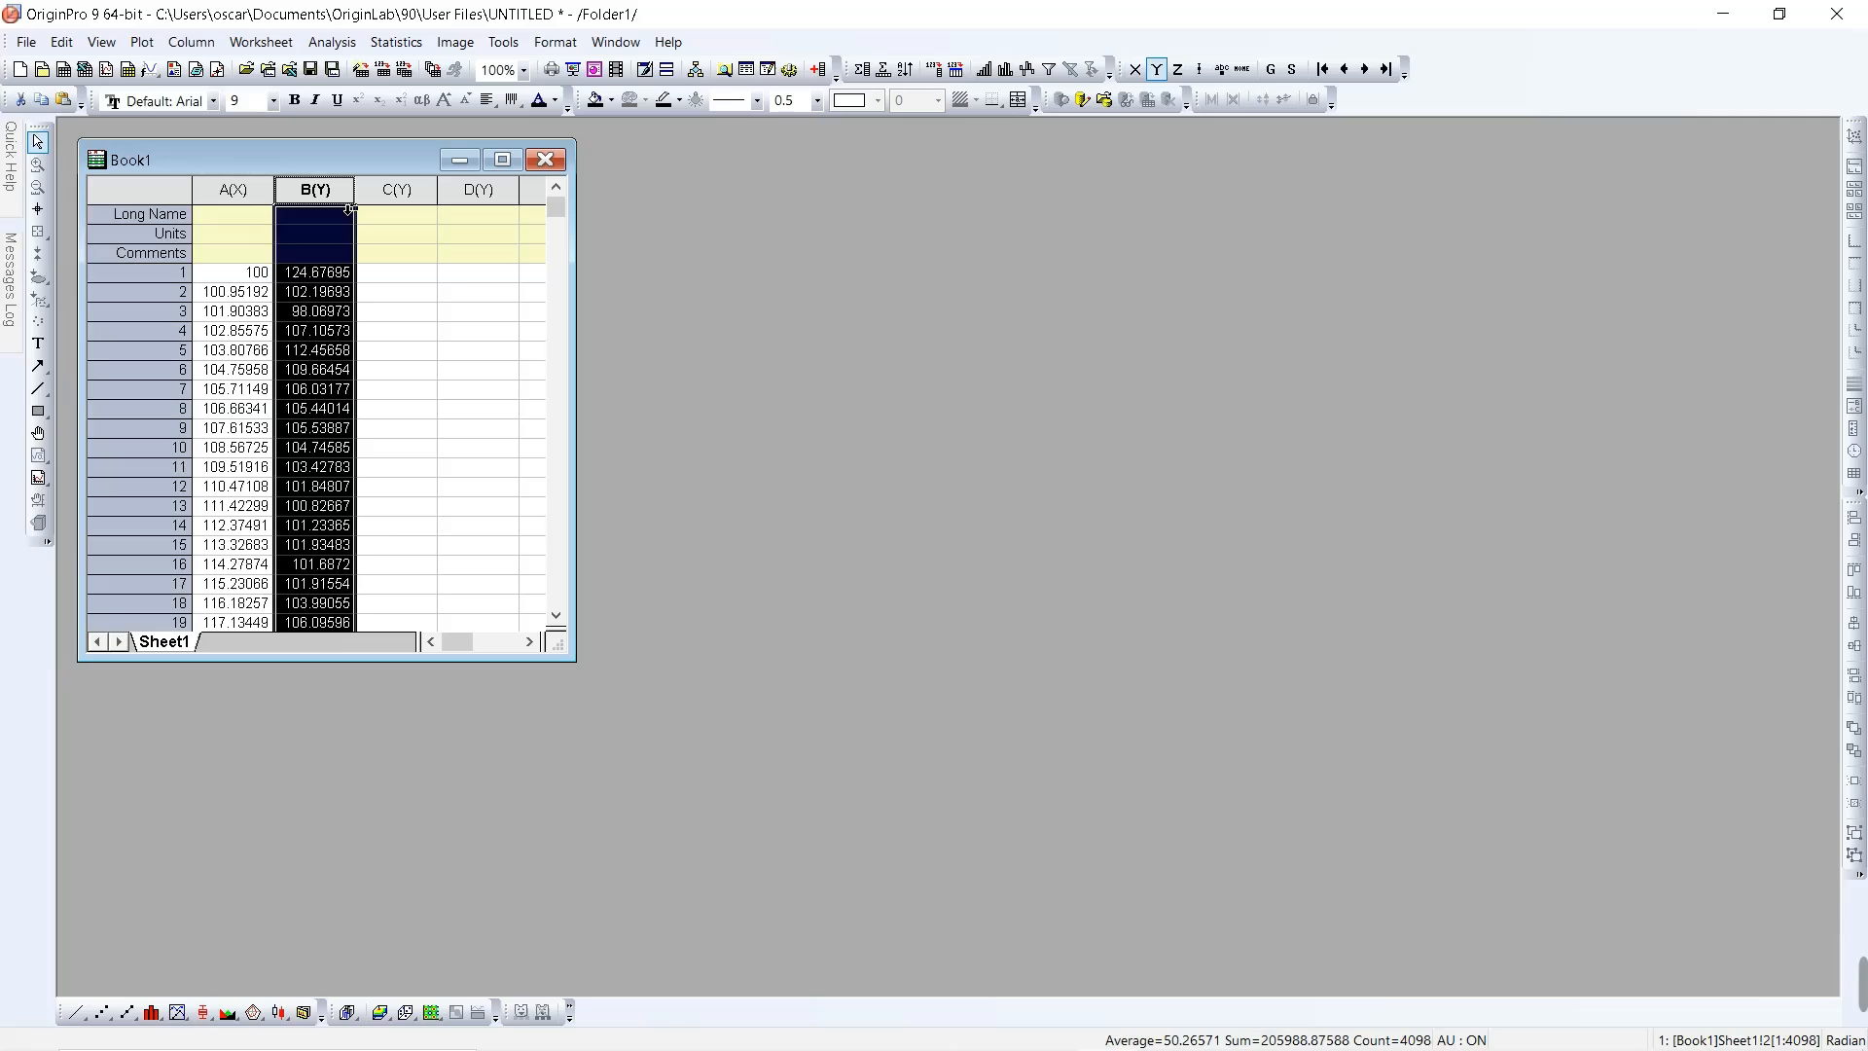
{"action": "left_click", "coordinate": [265, 200]}
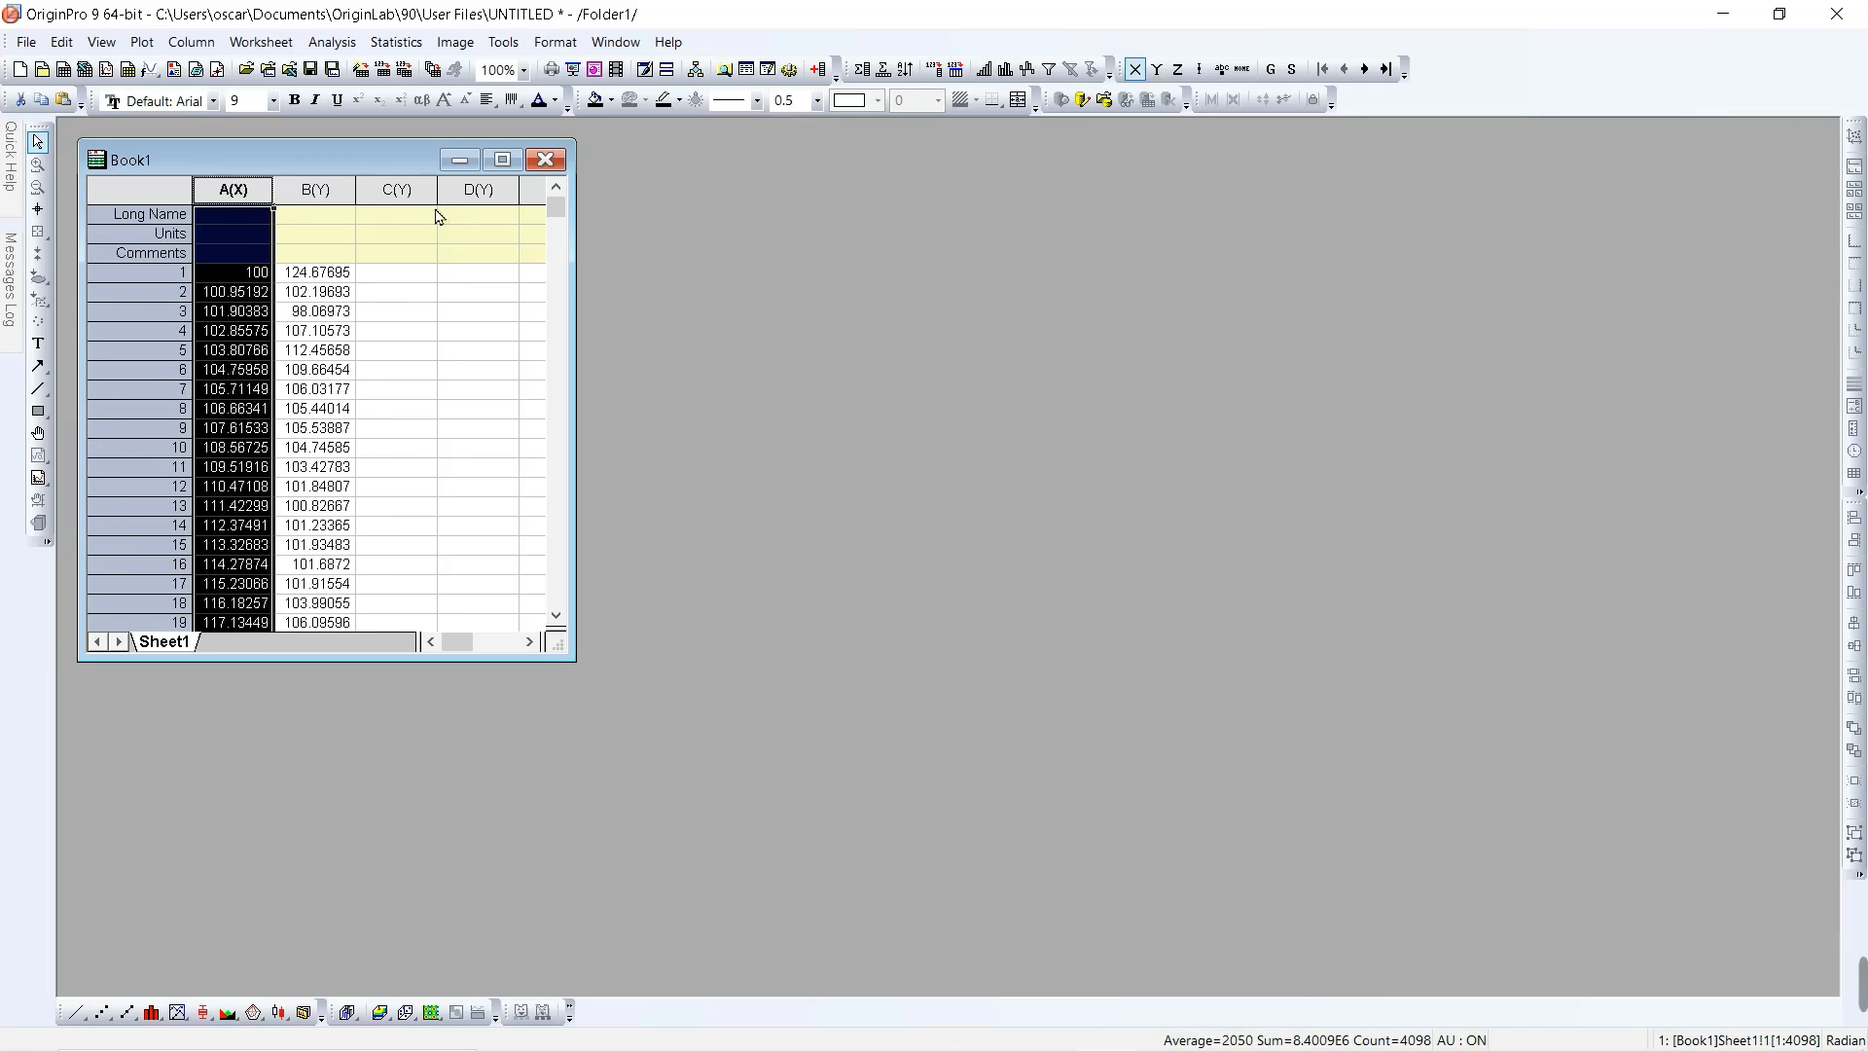
{"action": "left_click", "coordinate": [510, 209]}
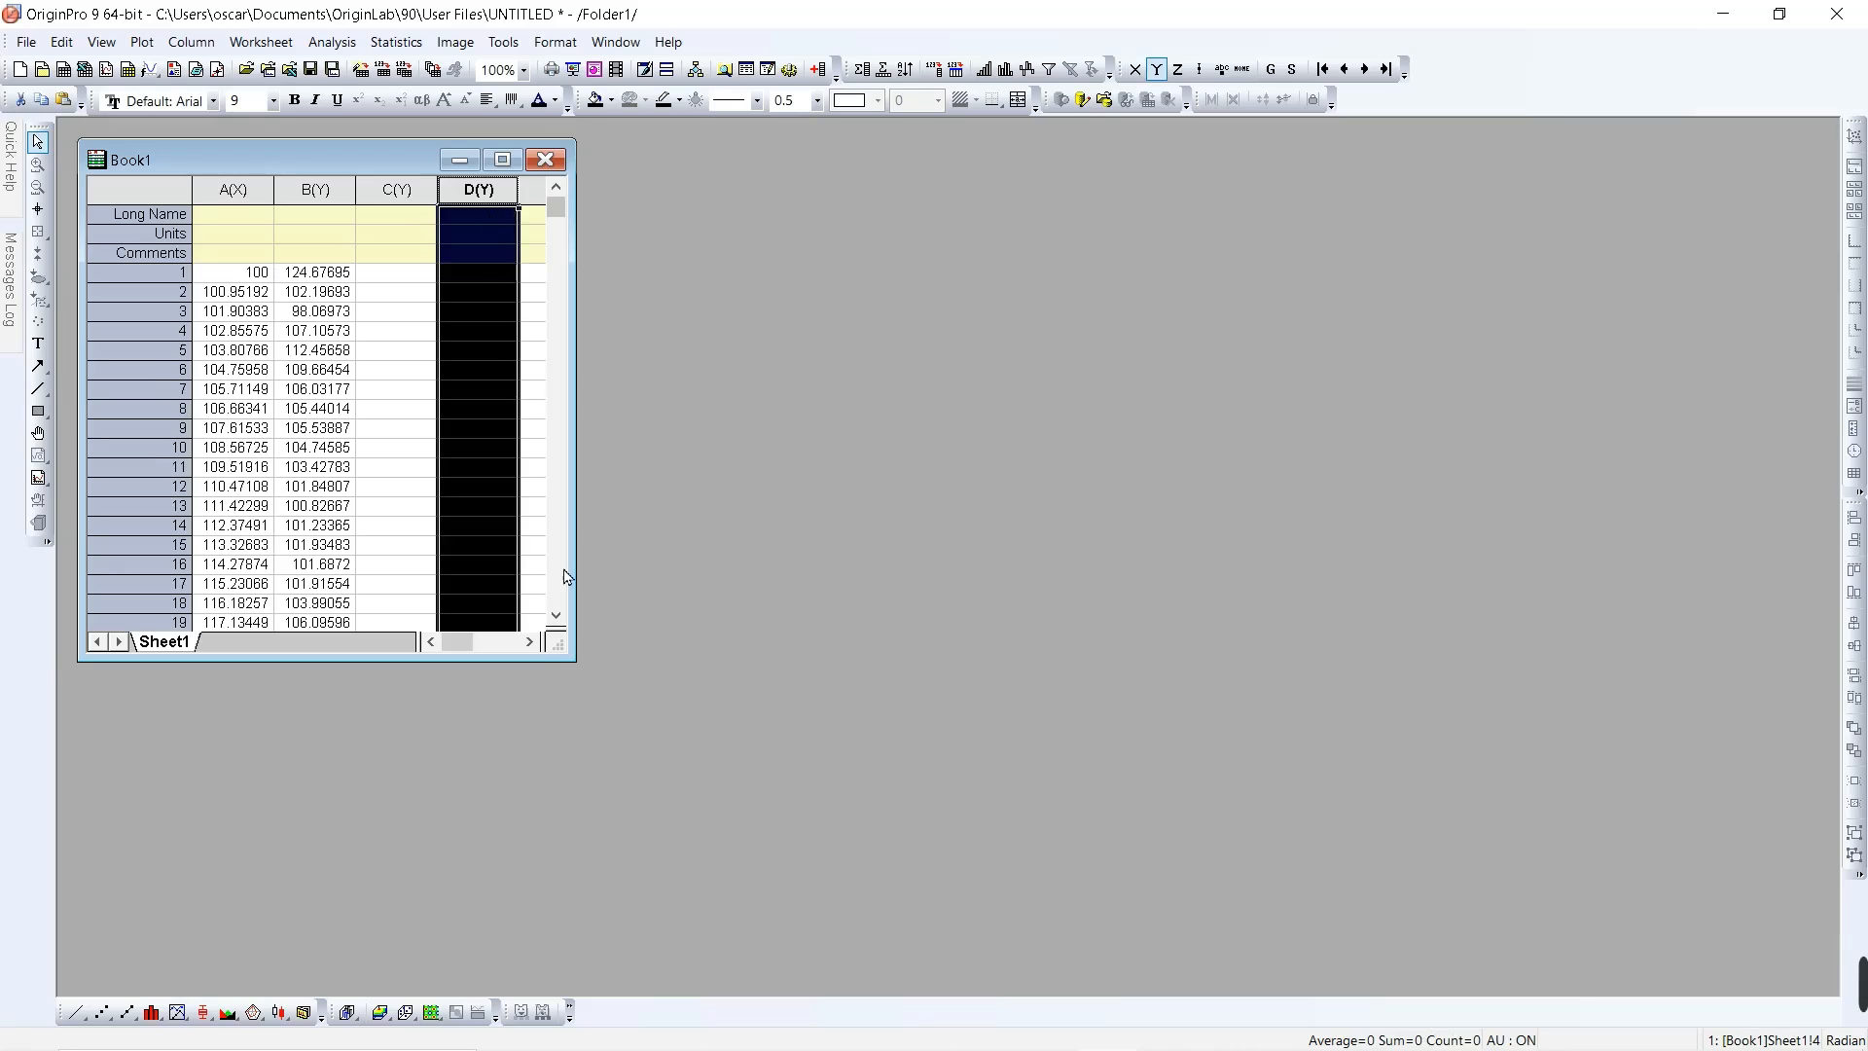
{"action": "left_click", "coordinate": [532, 642]}
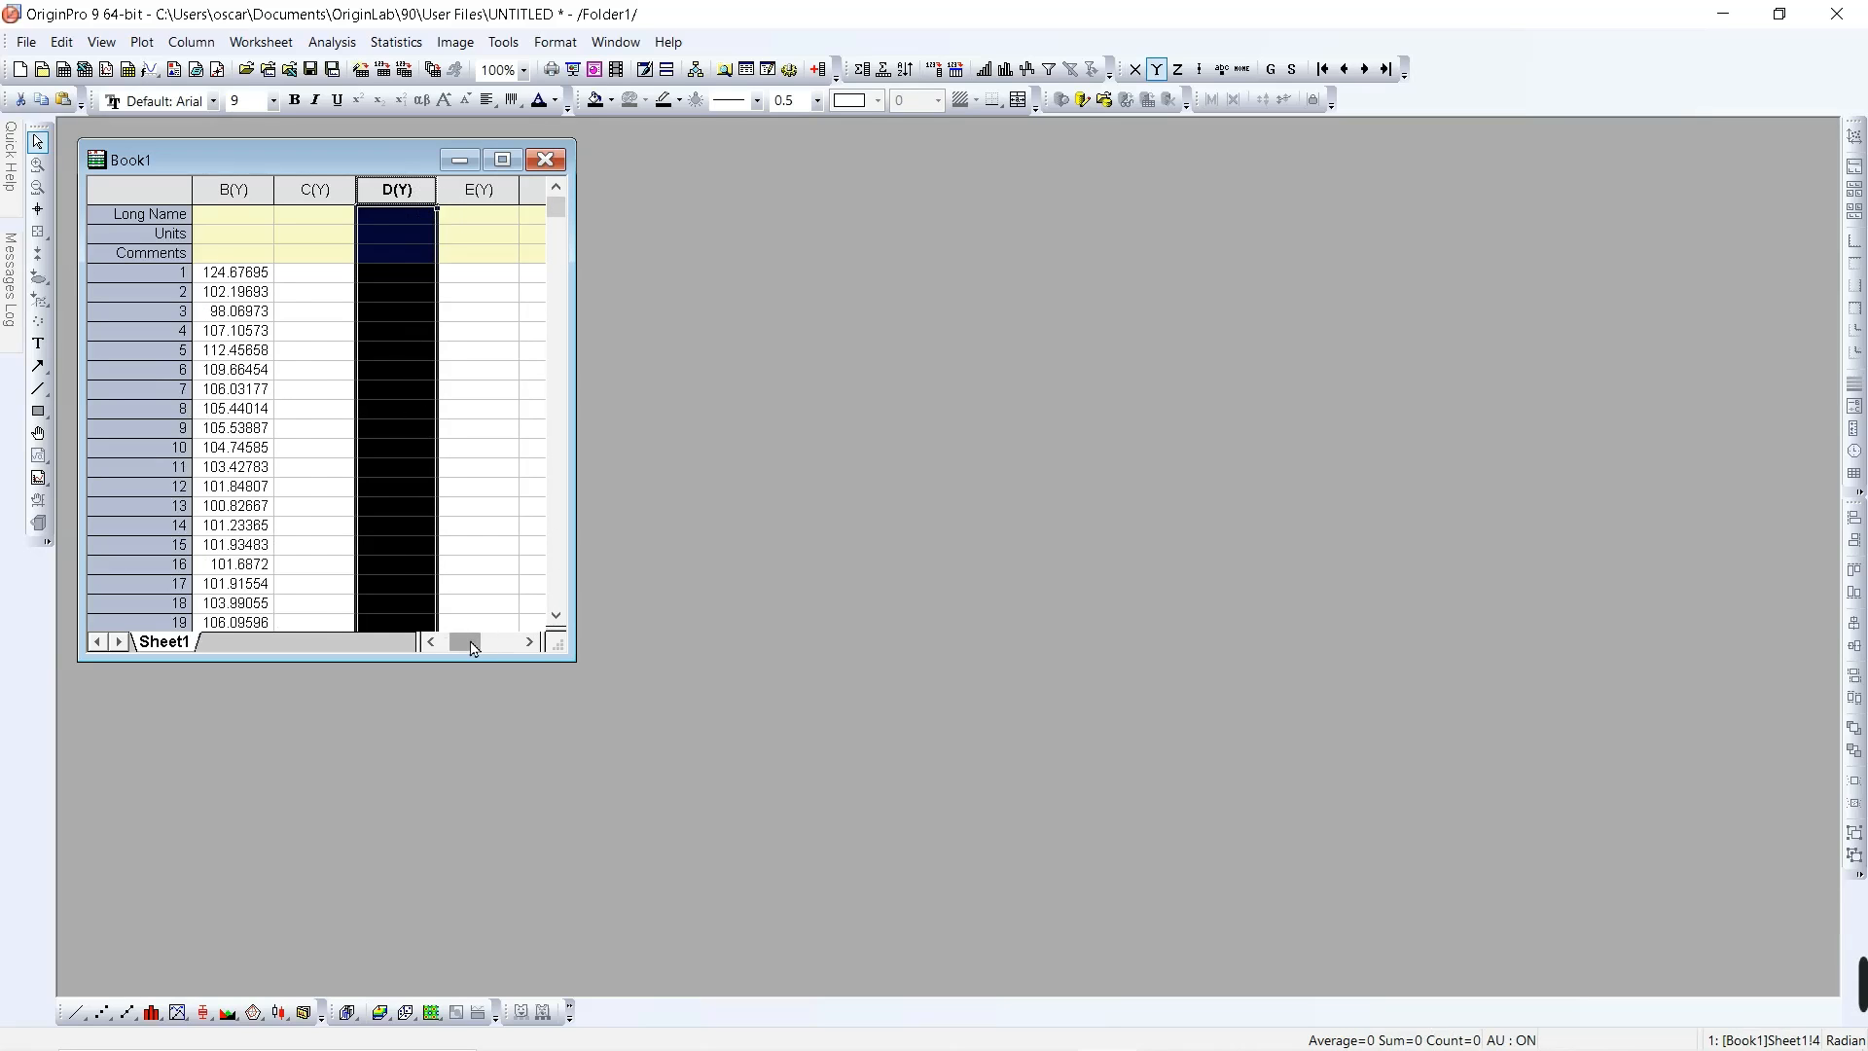
{"action": "left_click_drag", "start_coordinate": [467, 642], "coordinate": [461, 646]}
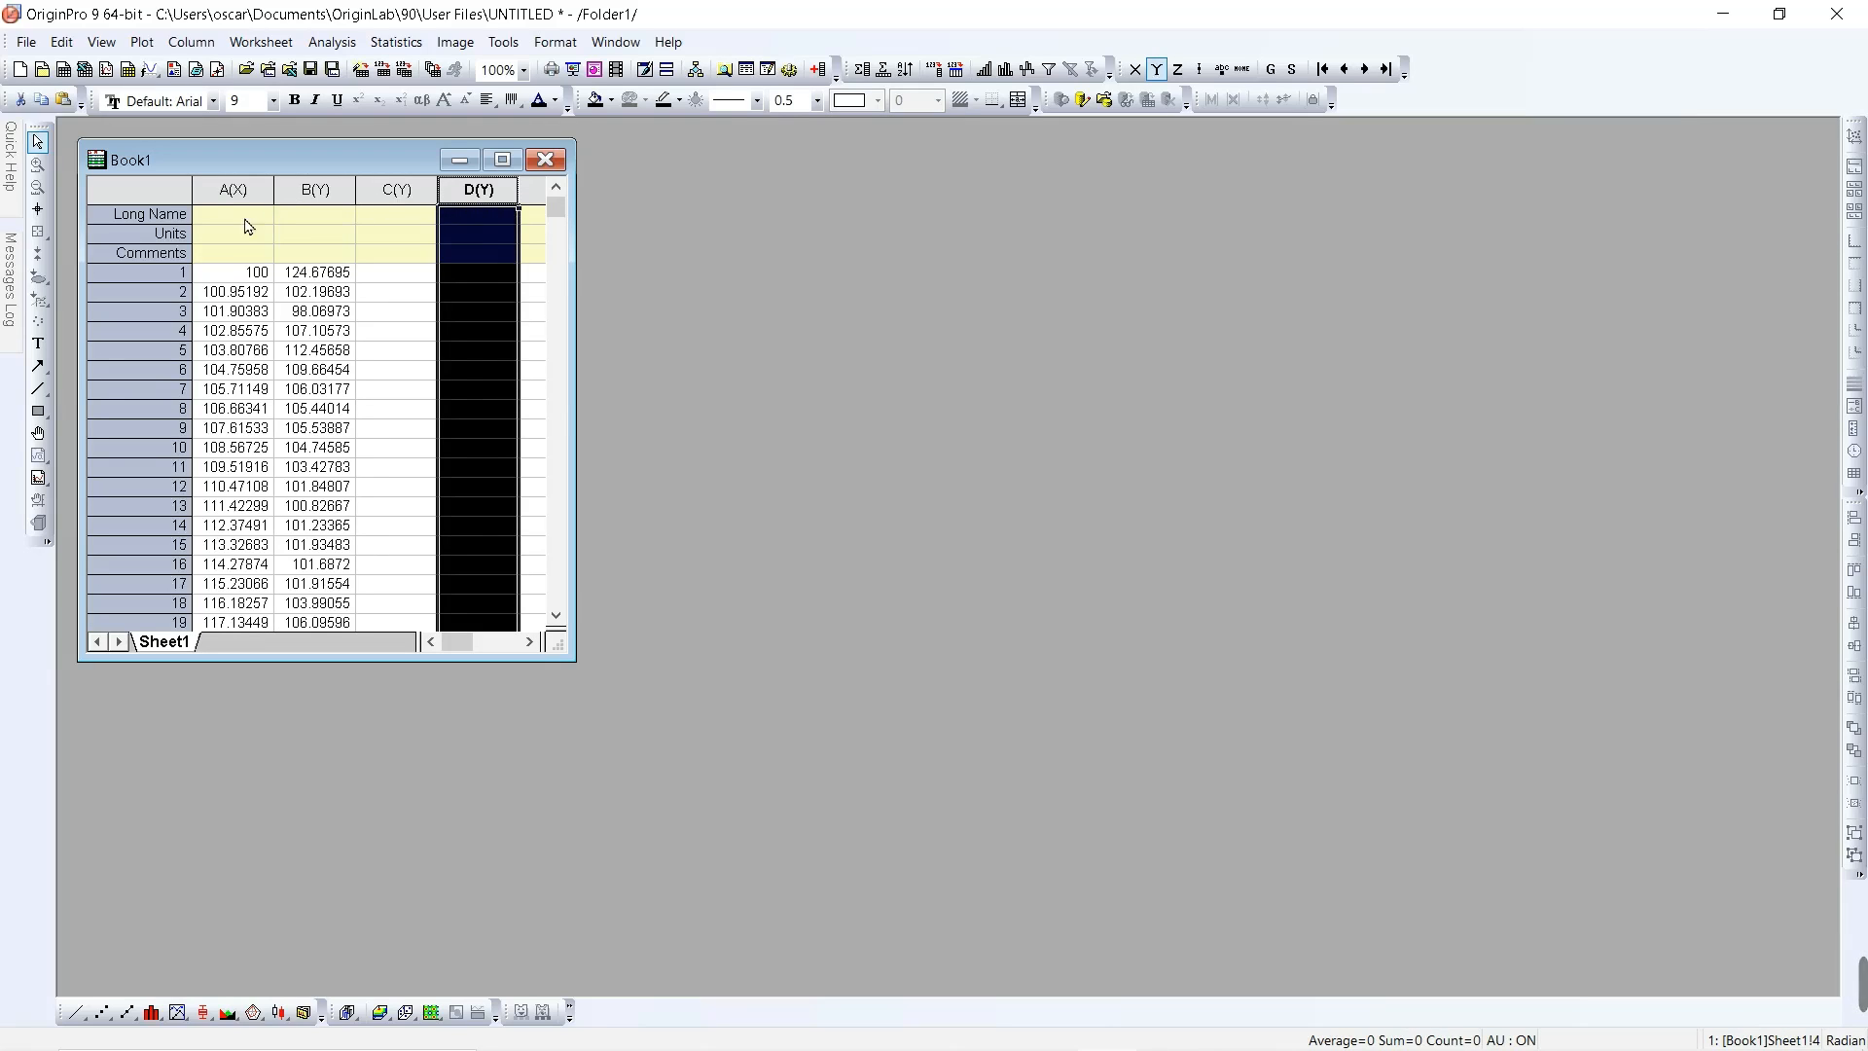
Step: Set column D's plot designation to X in its column properties, and select column A
{"action": "double_click", "coordinate": [501, 210]}
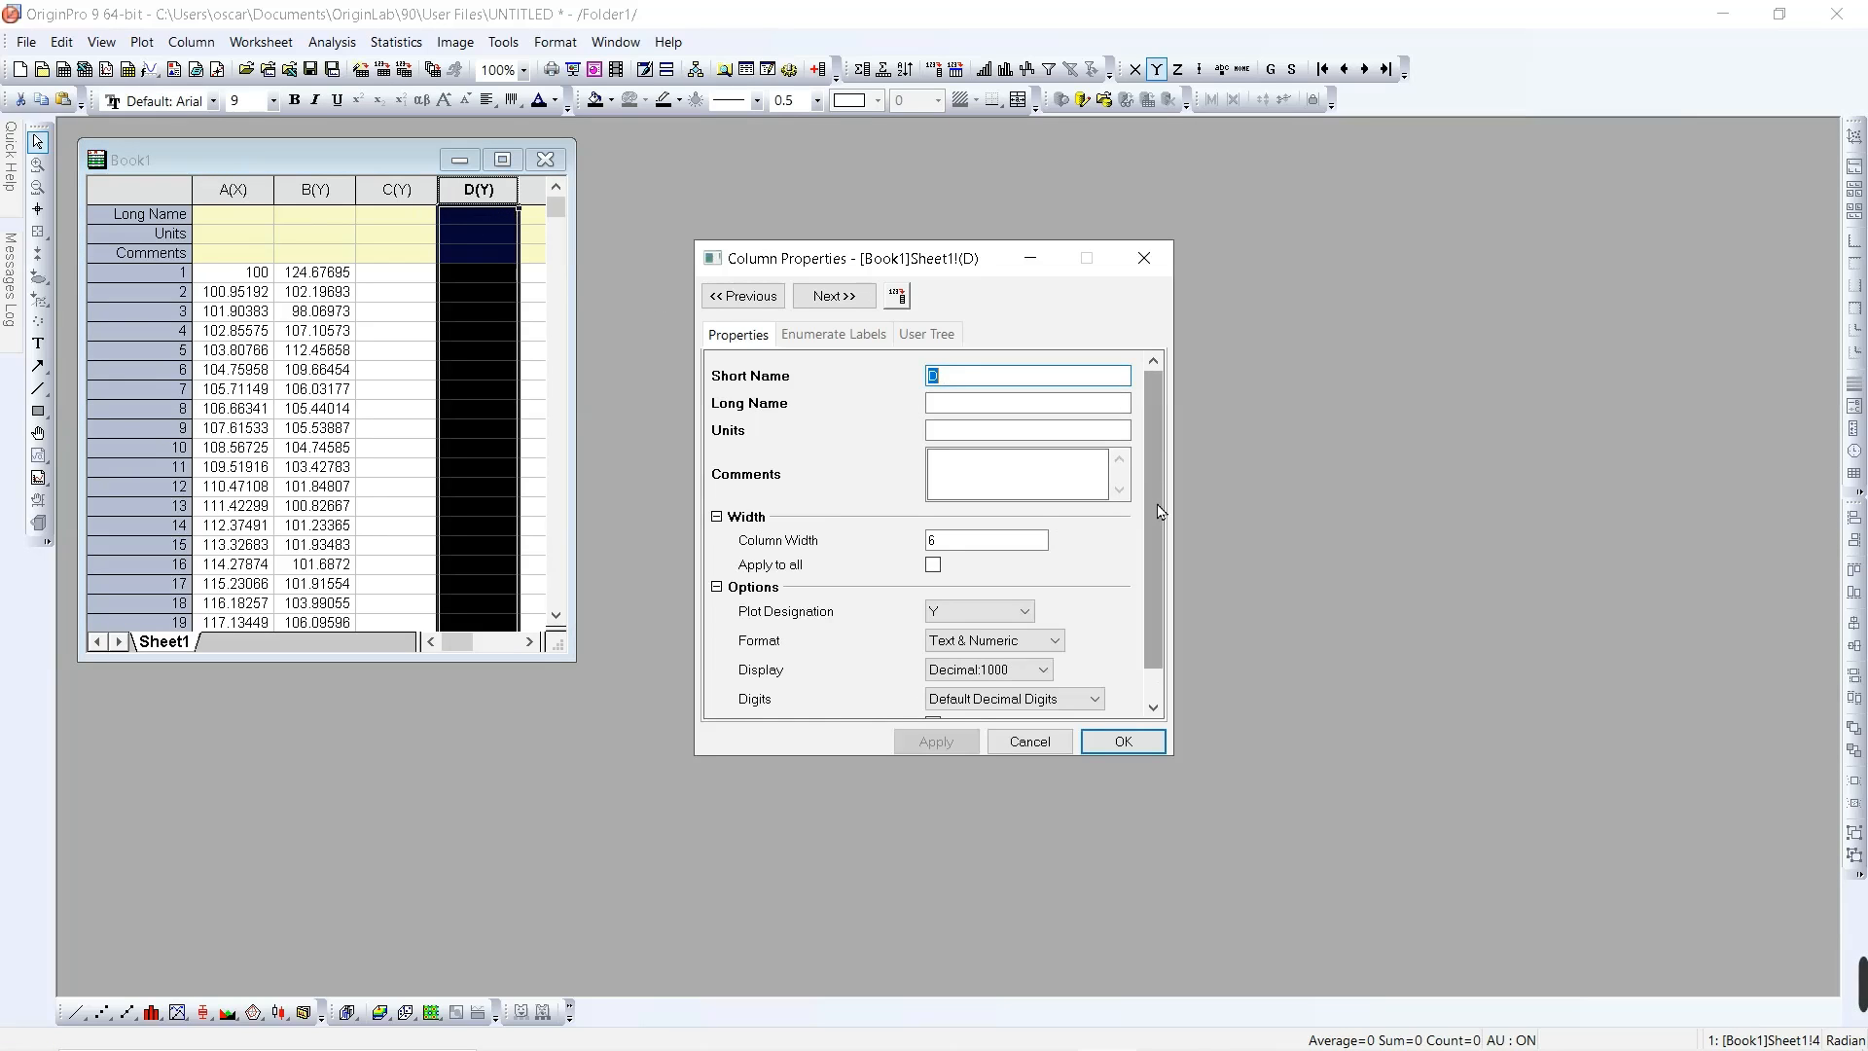
{"action": "scroll", "coordinate": [1158, 516], "scroll_direction": "down", "scroll_amount": 2}
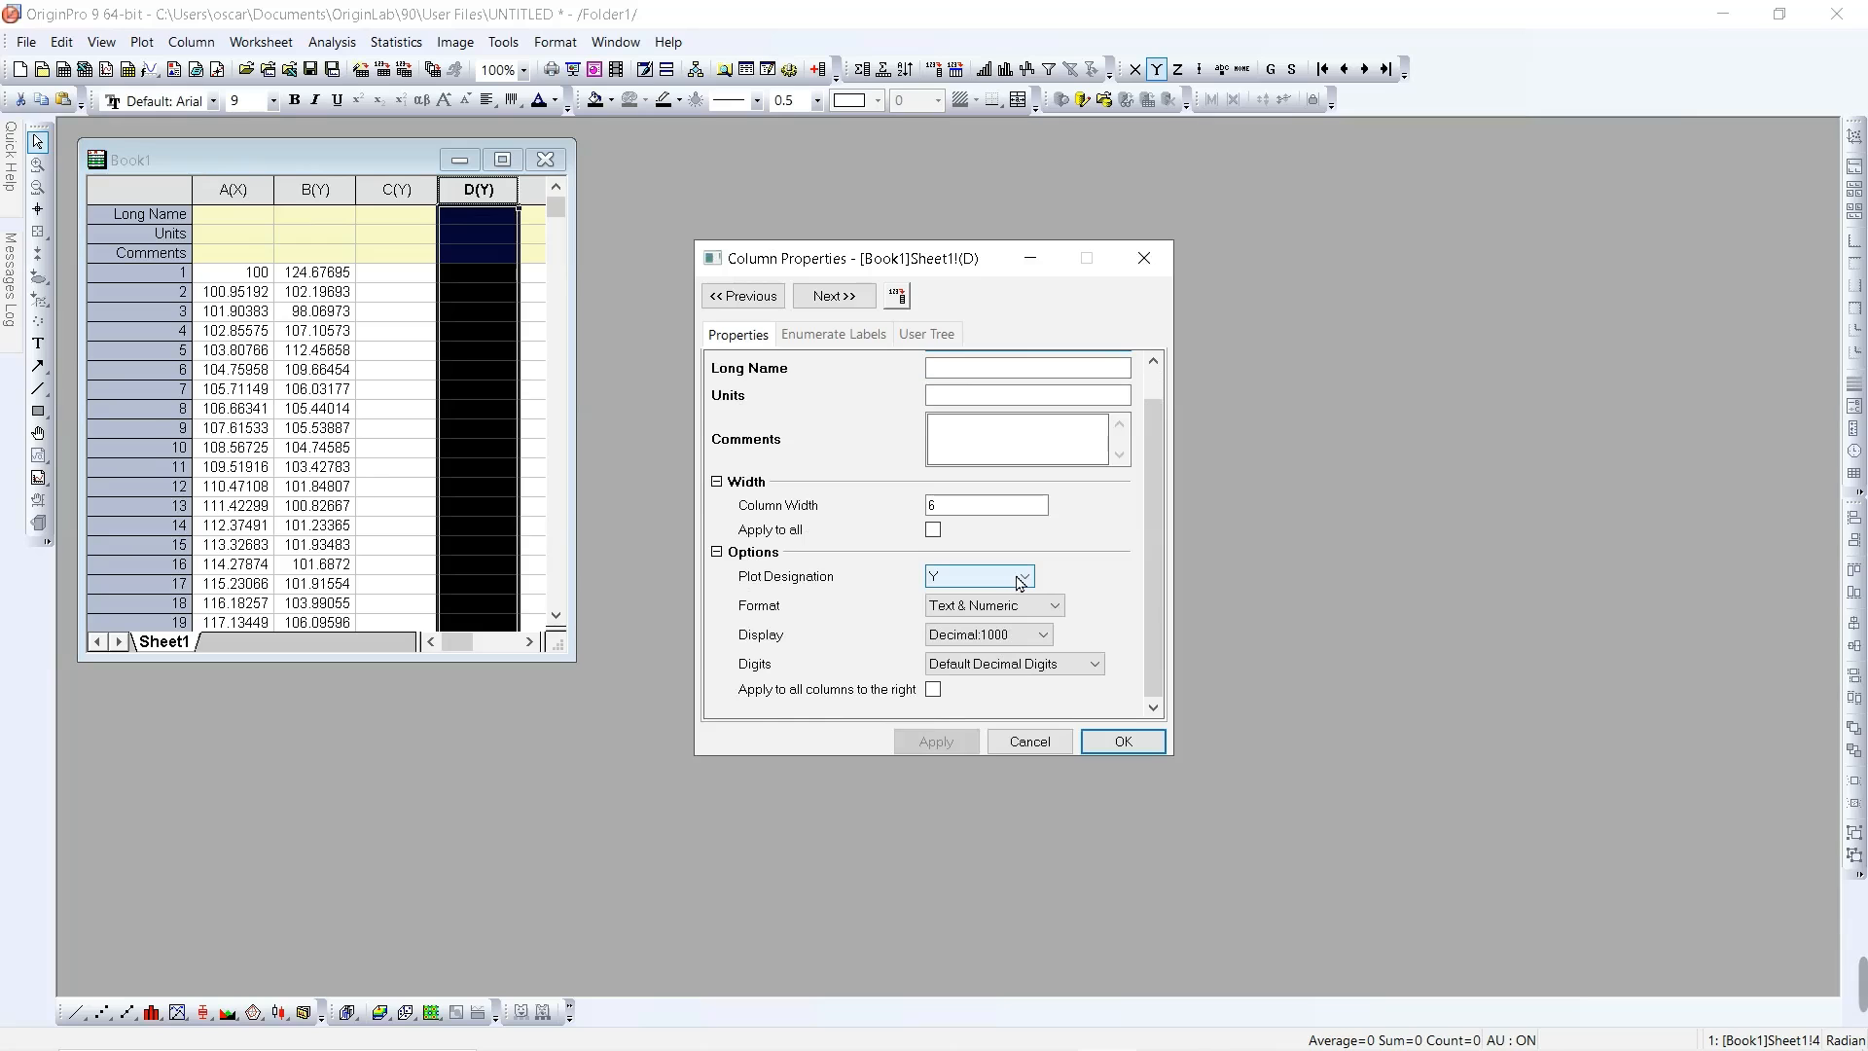
{"action": "left_click", "coordinate": [1021, 579]}
{"action": "left_click", "coordinate": [945, 598]}
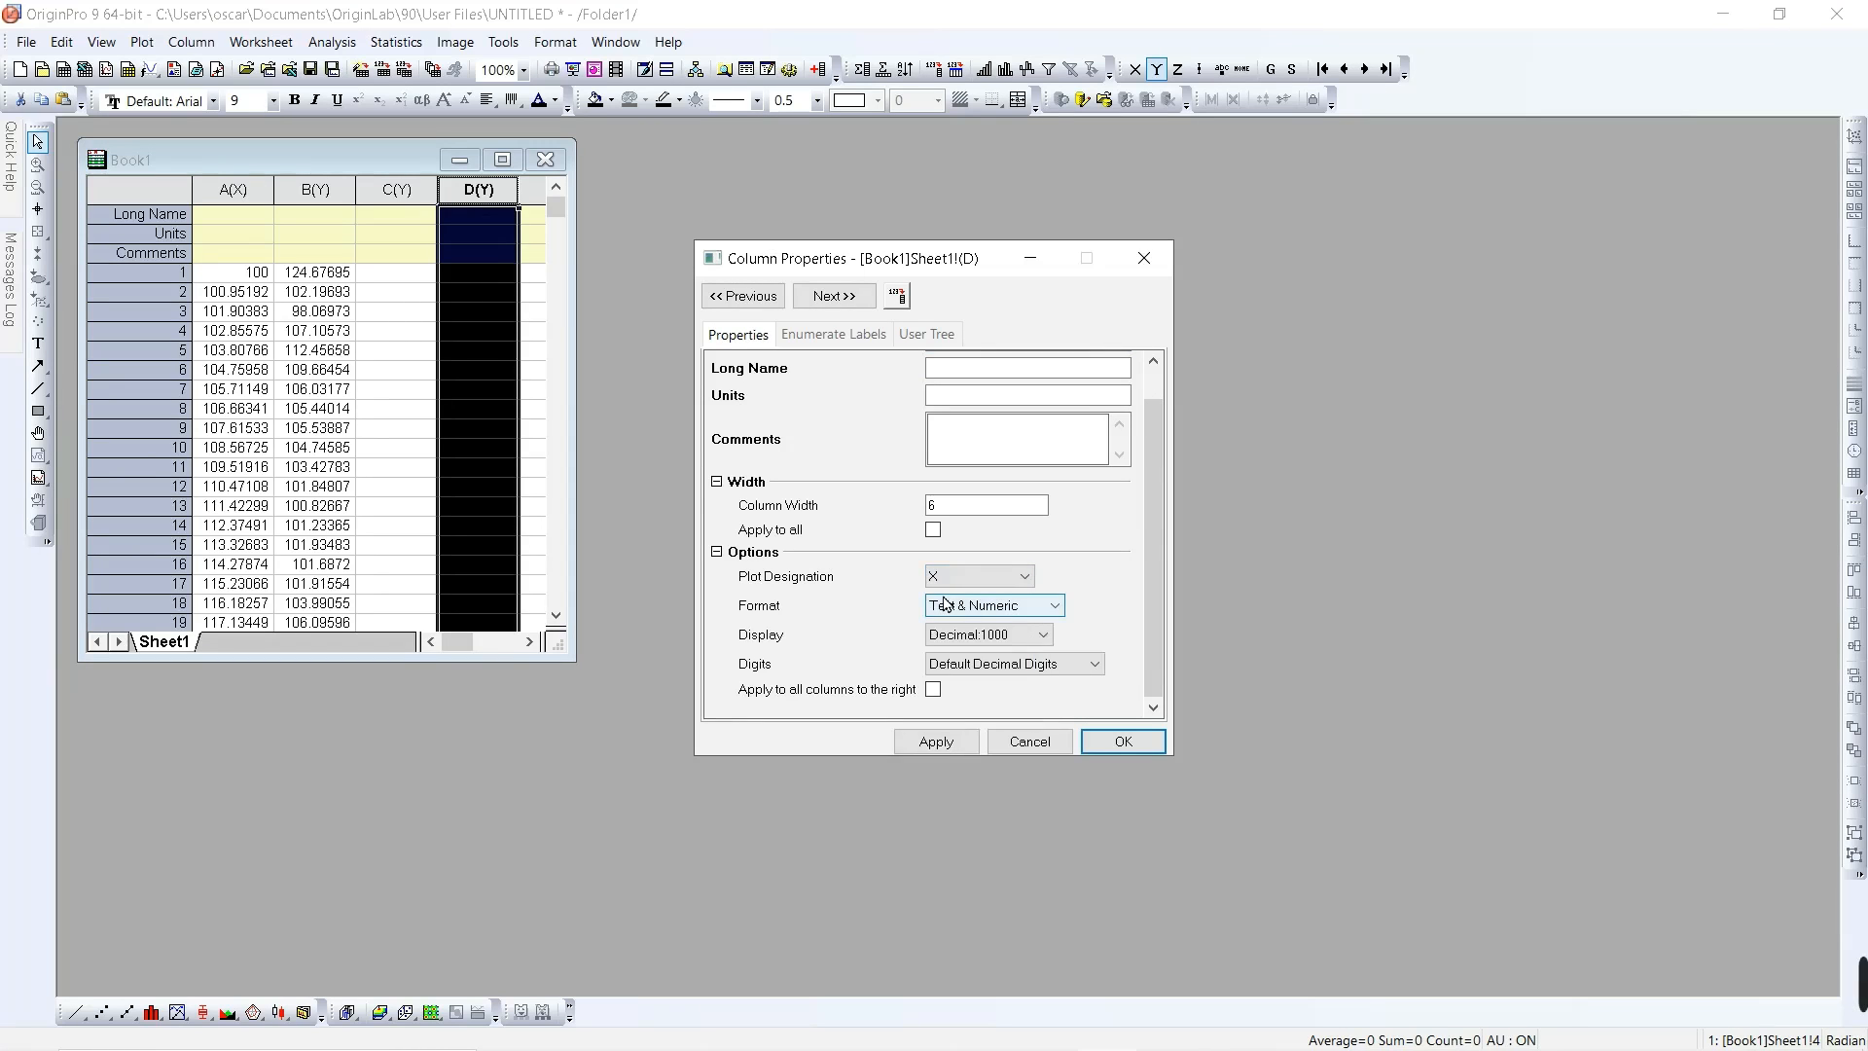
{"action": "left_click", "coordinate": [1124, 743]}
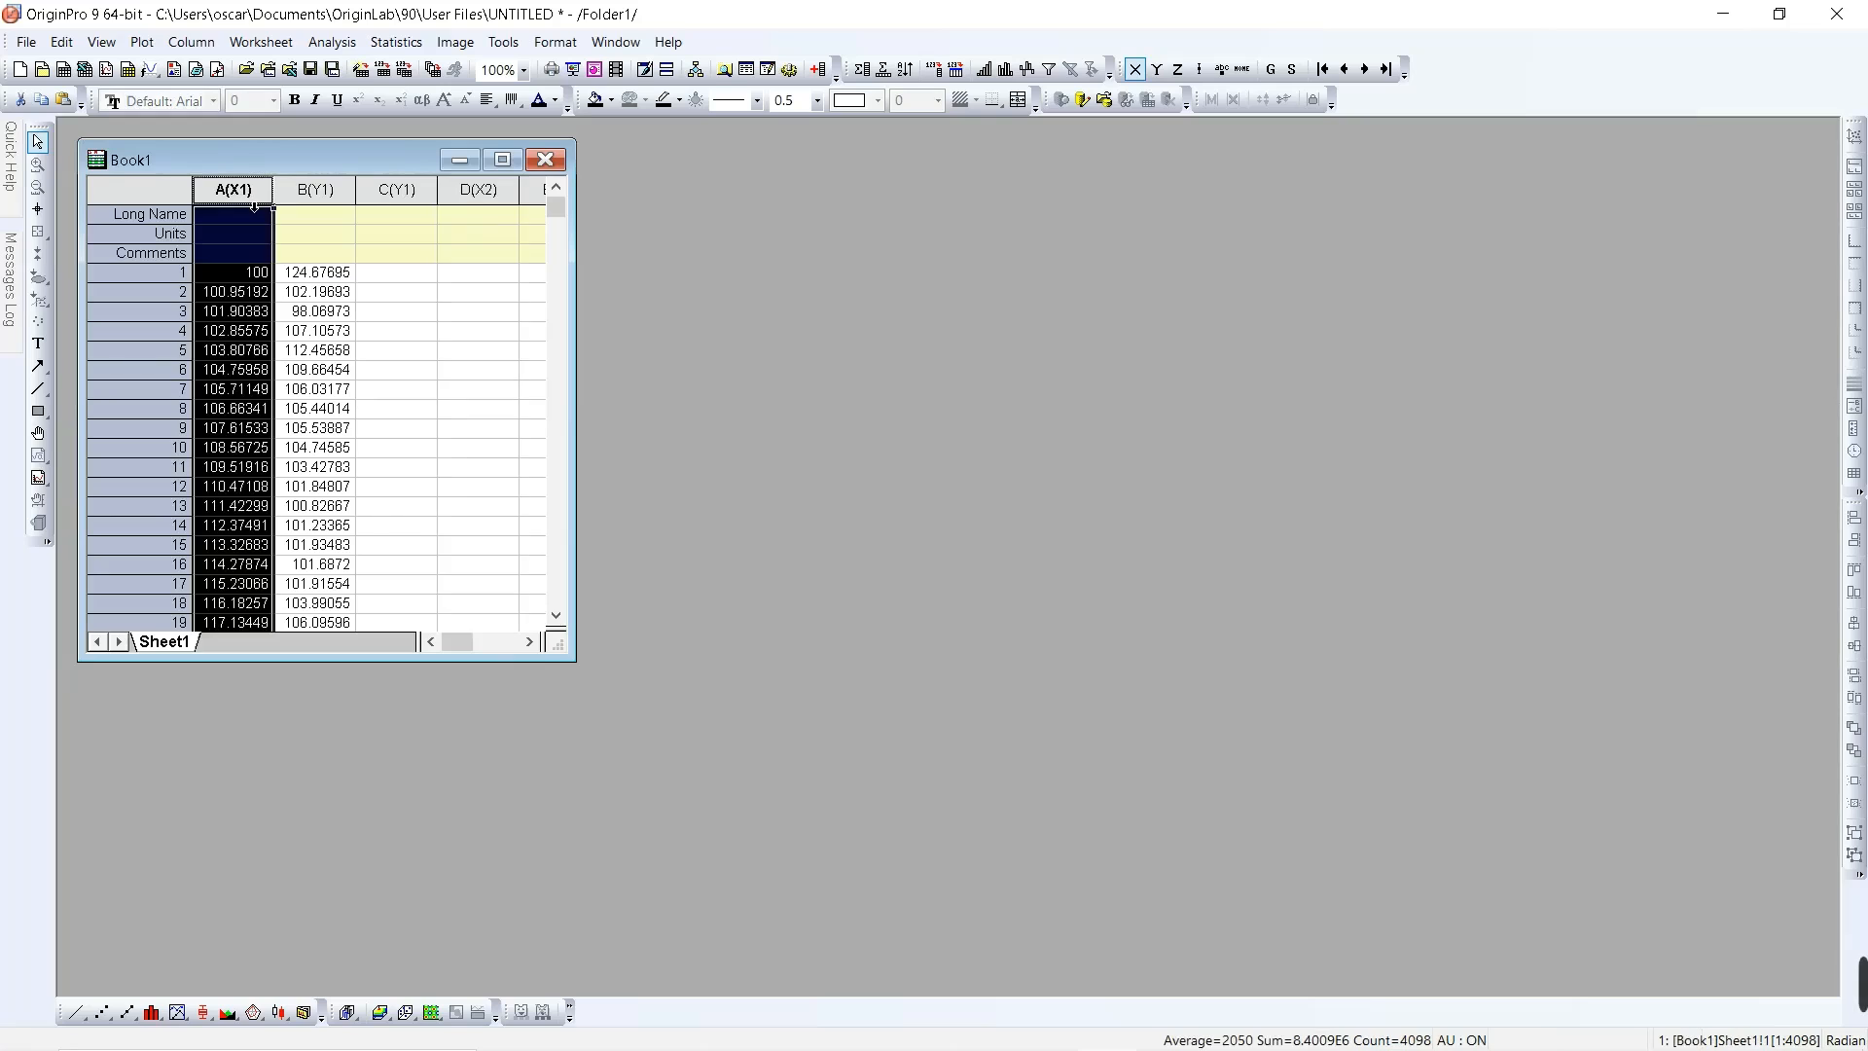
{"action": "left_click", "coordinate": [233, 189]}
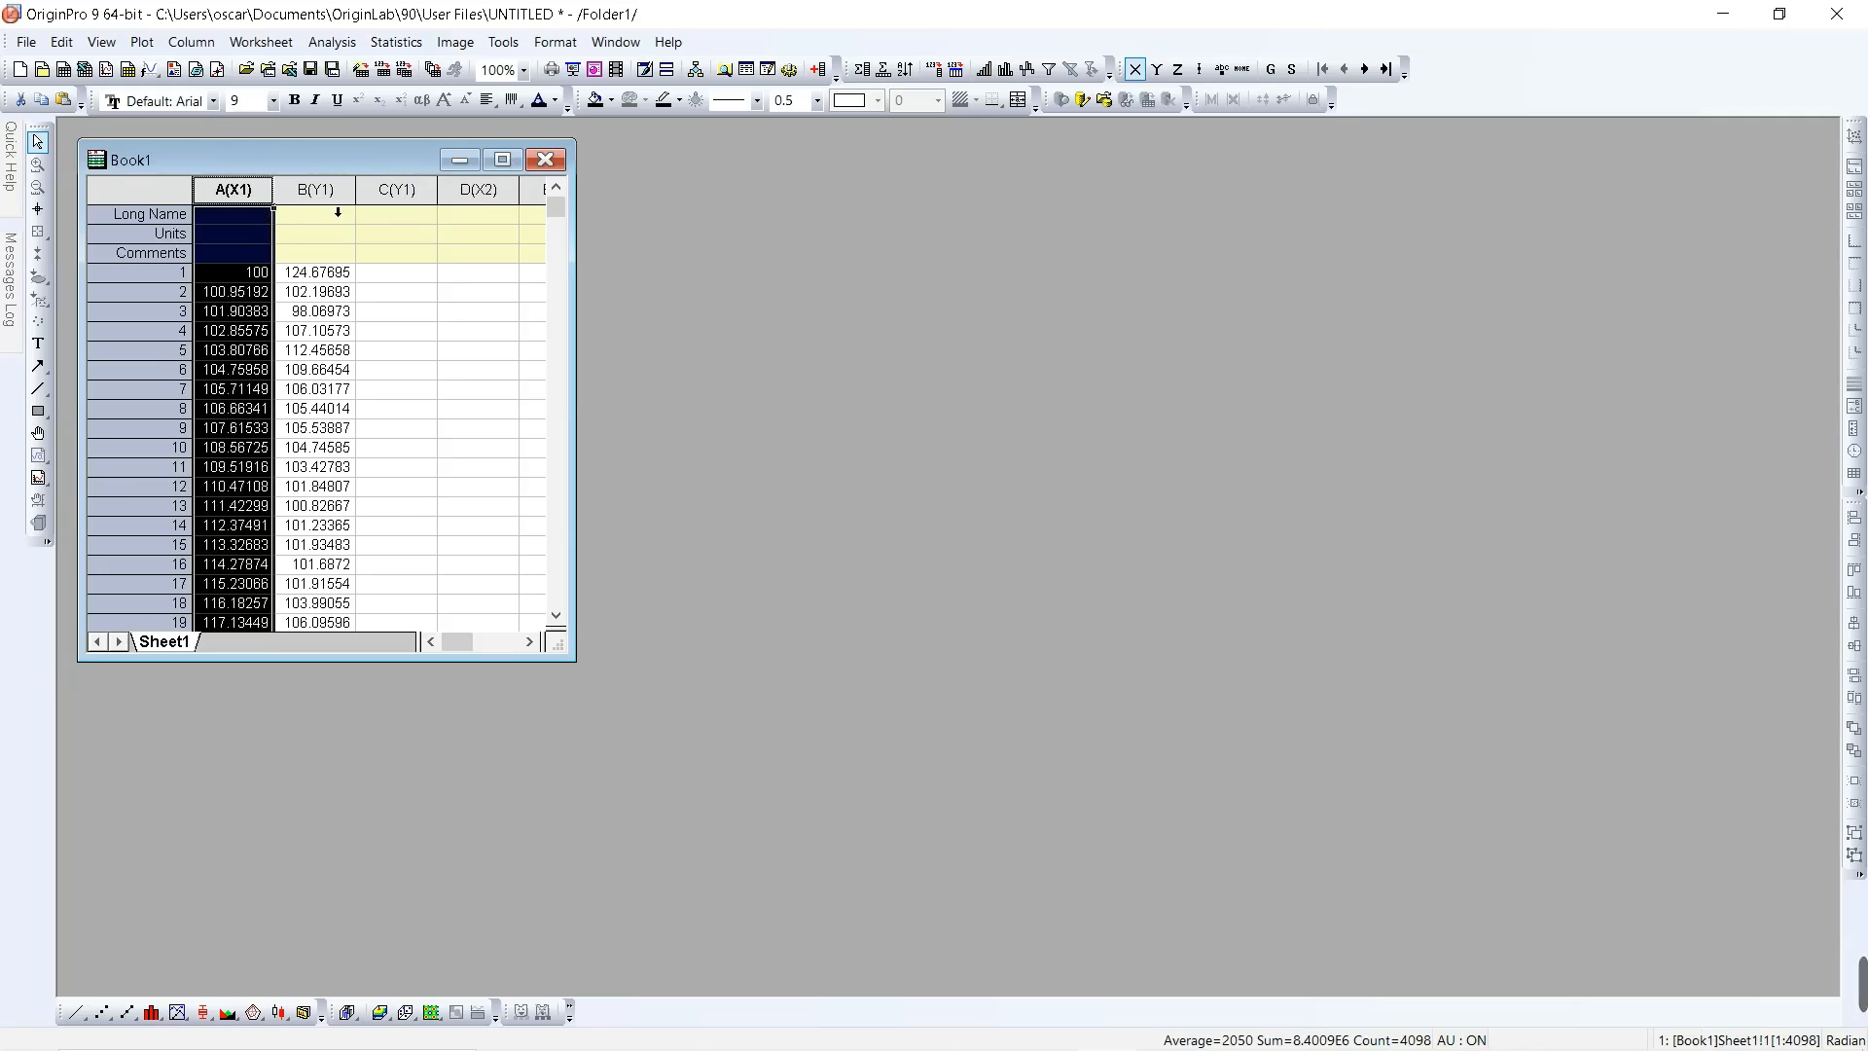
Step: Examine the X and Y designations of the worksheet columns, highlighting columns B, D and E in turn
{"action": "left_click", "coordinate": [338, 211]}
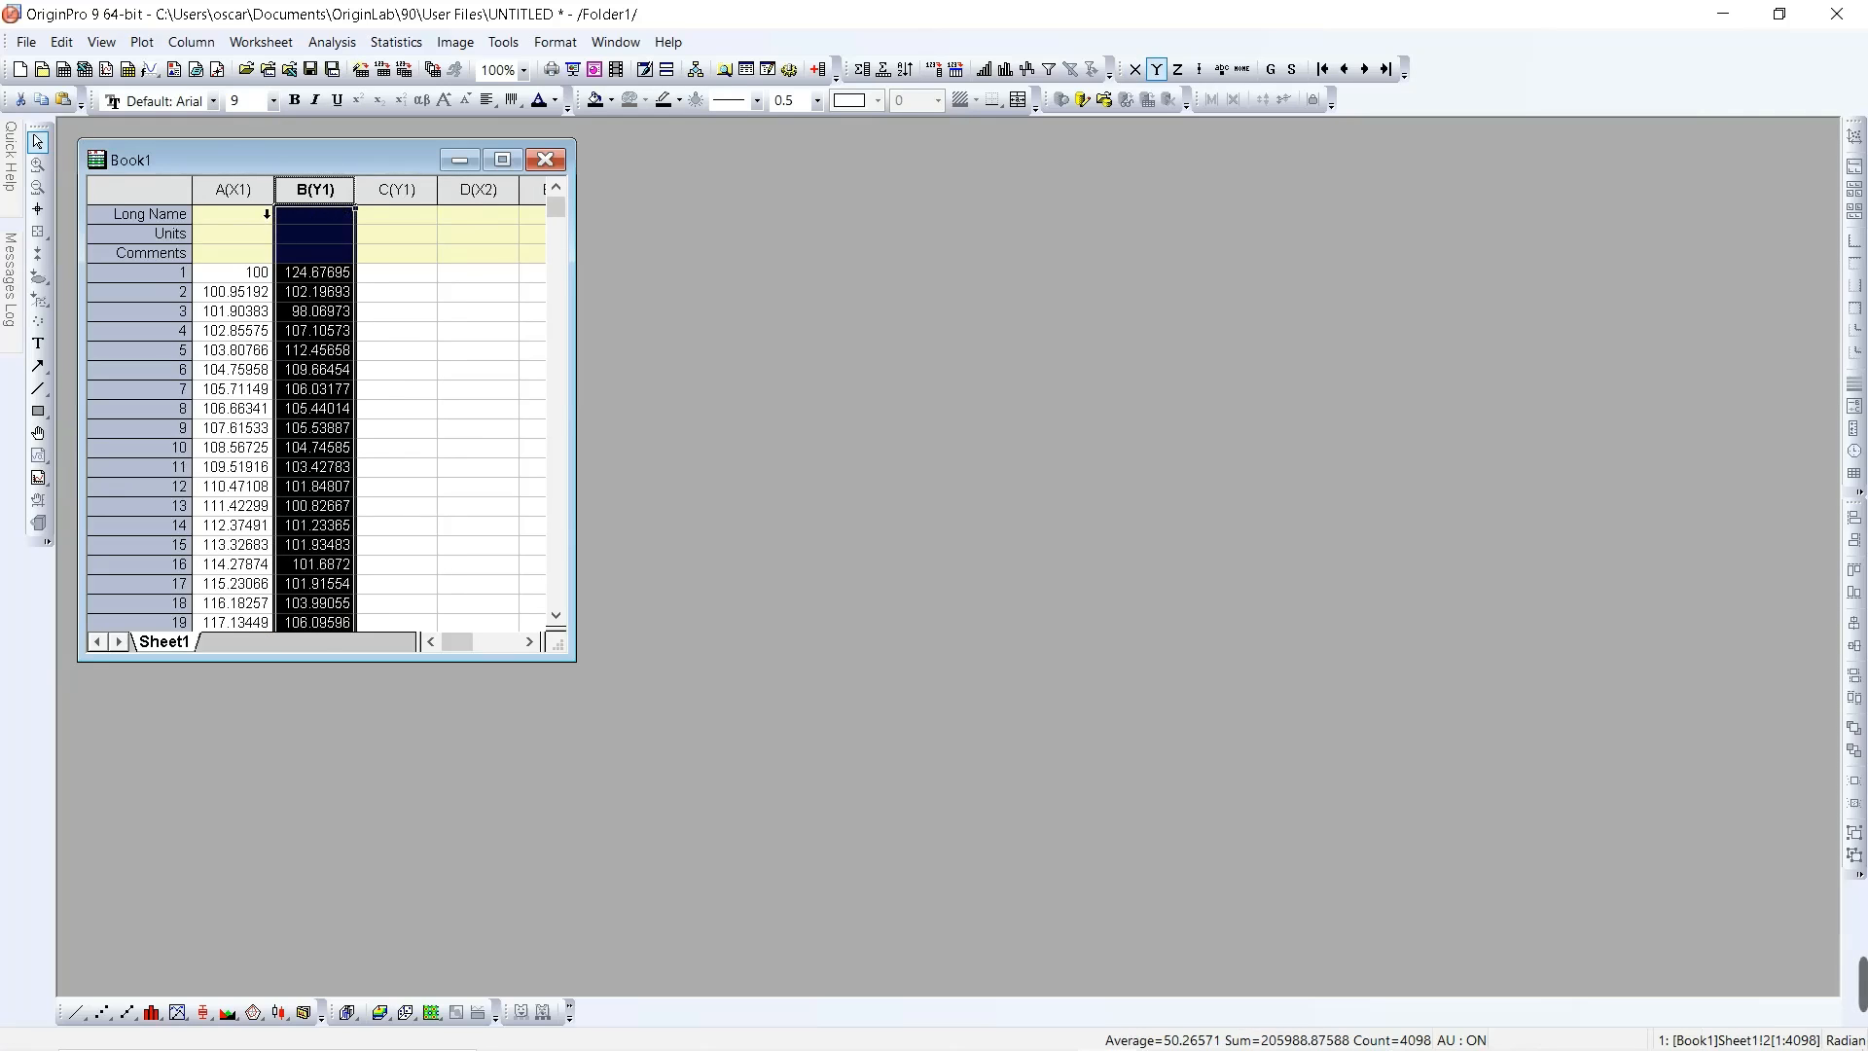
{"action": "left_click", "coordinate": [495, 213]}
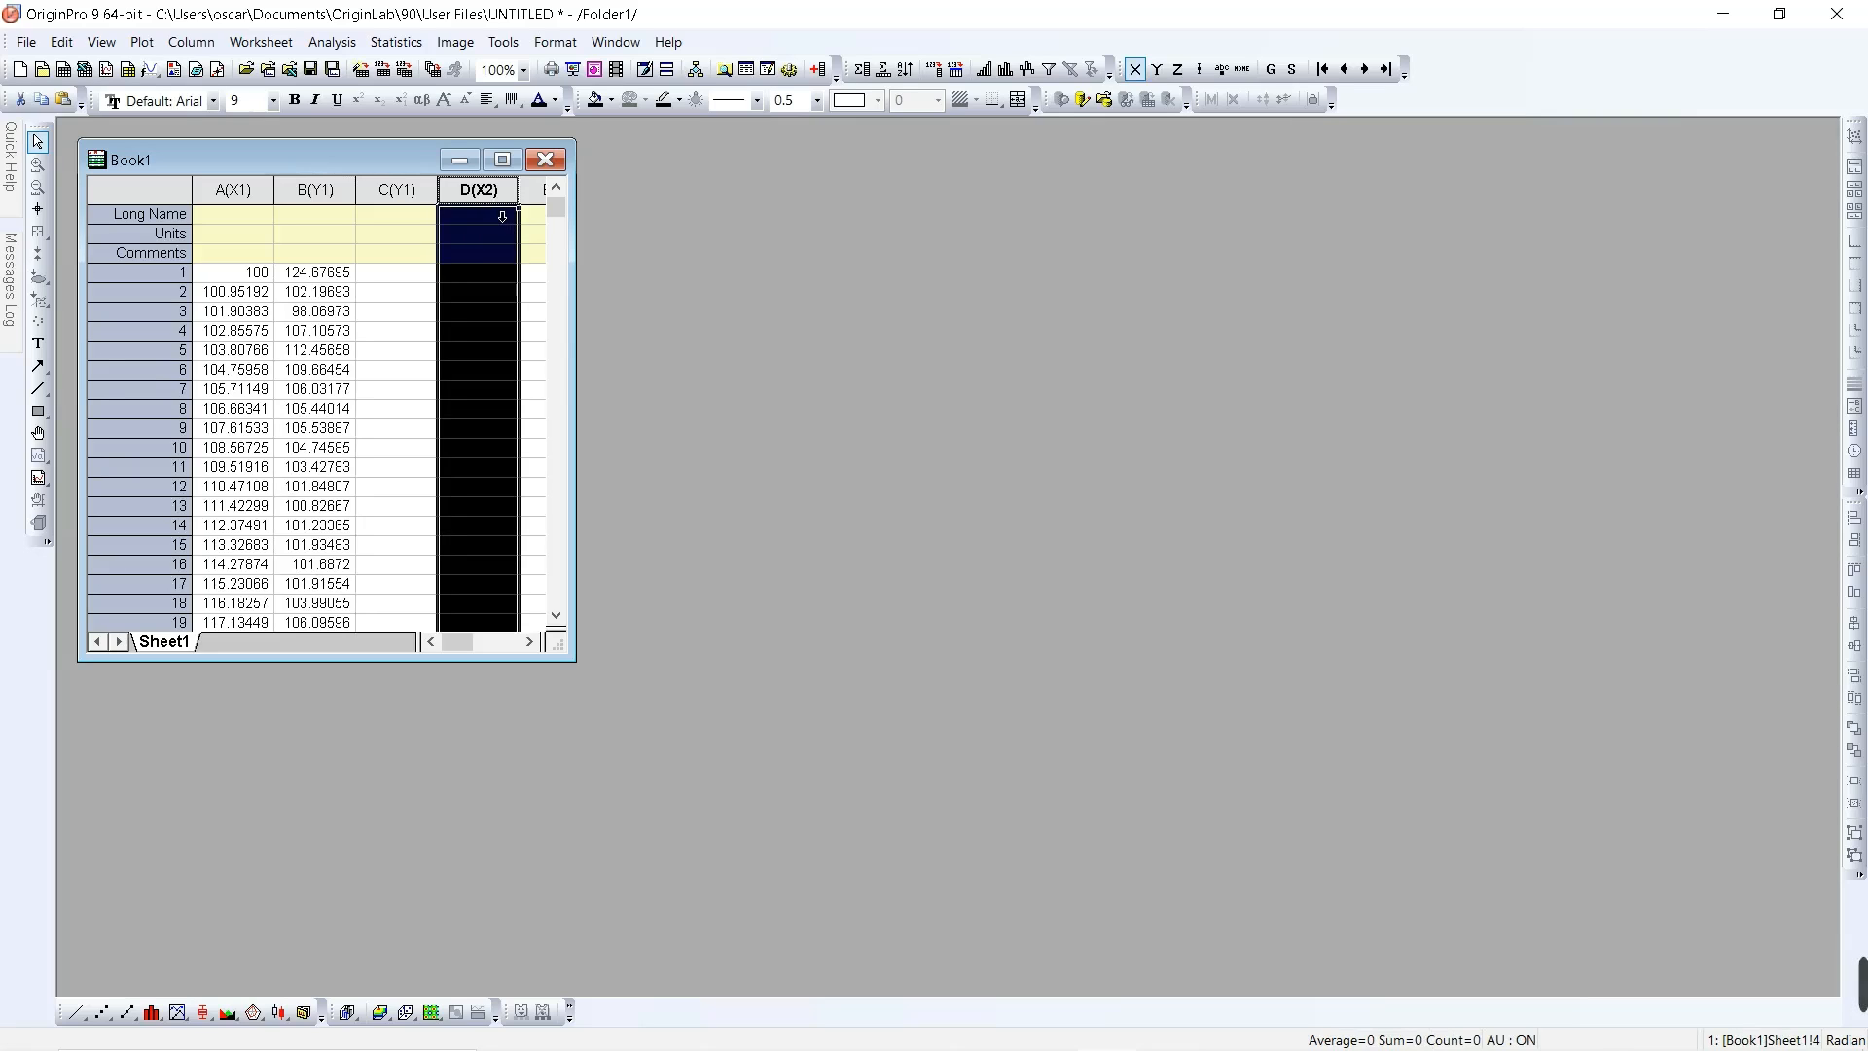
{"action": "left_click", "coordinate": [530, 642]}
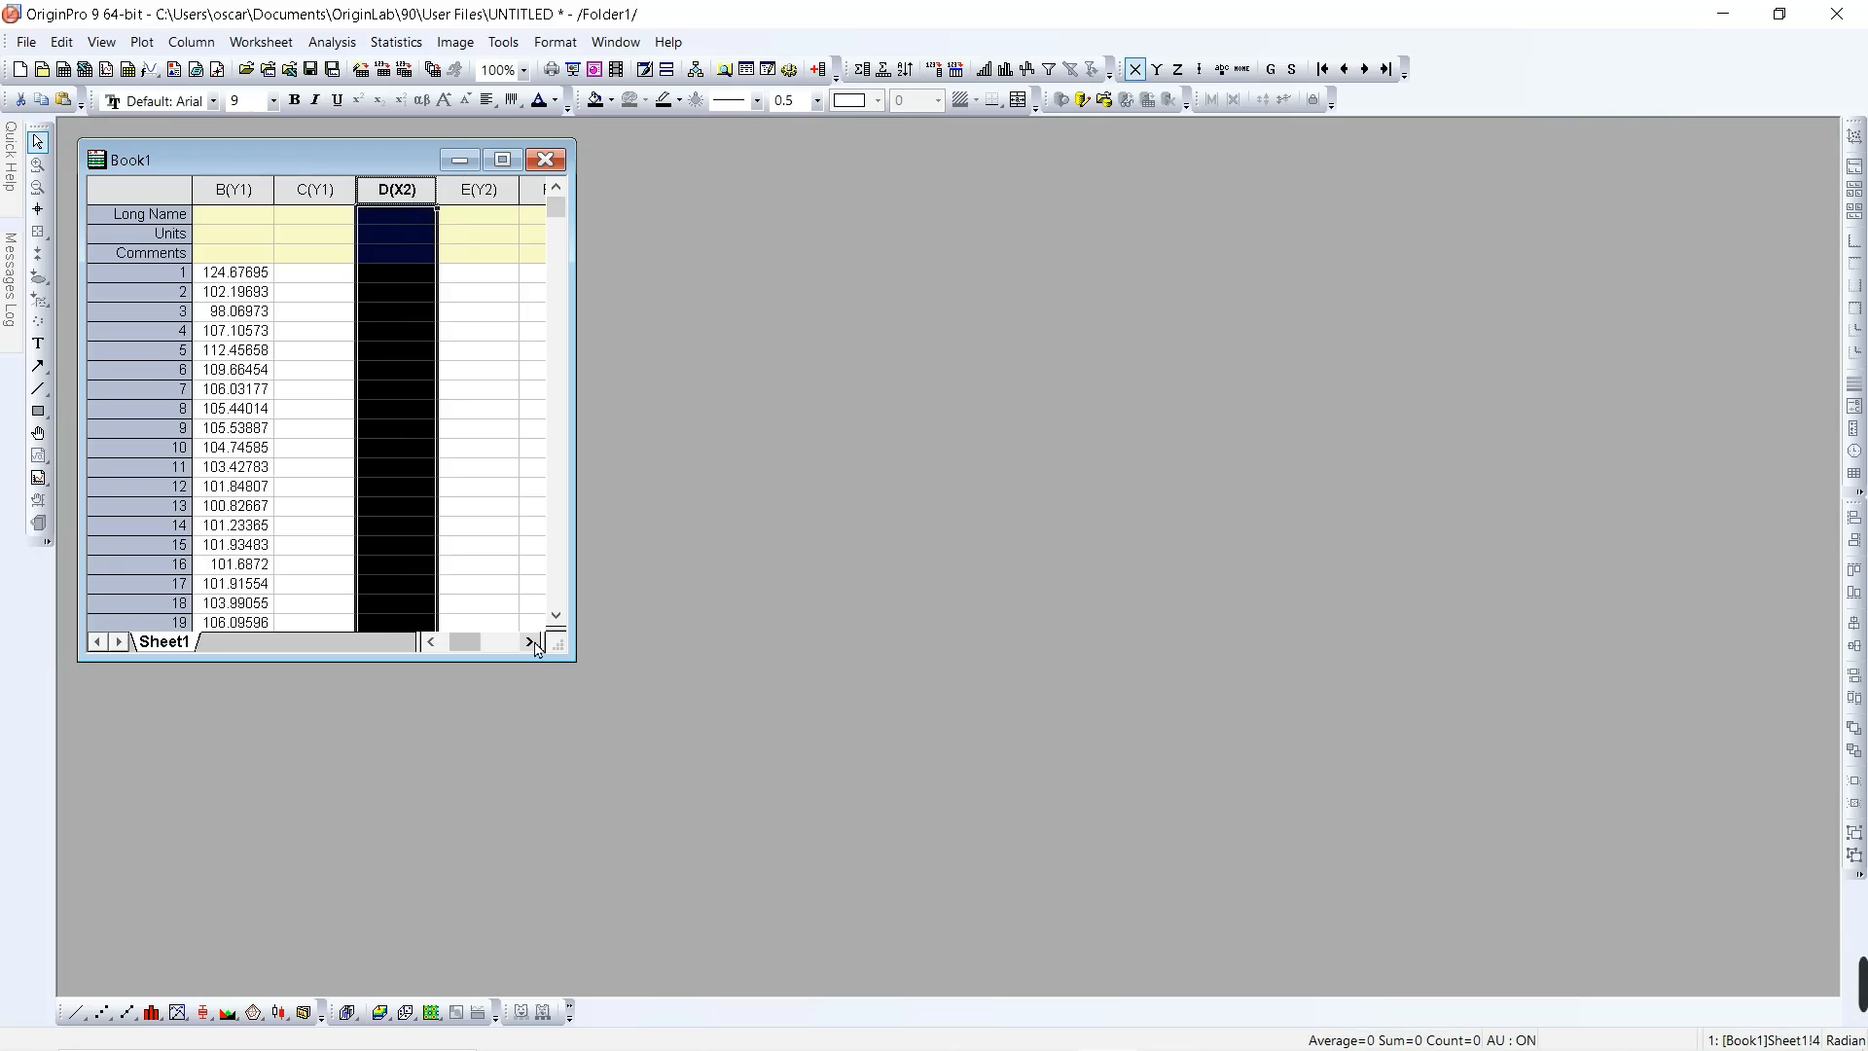
{"action": "left_click", "coordinate": [531, 643]}
{"action": "left_click", "coordinate": [397, 191]}
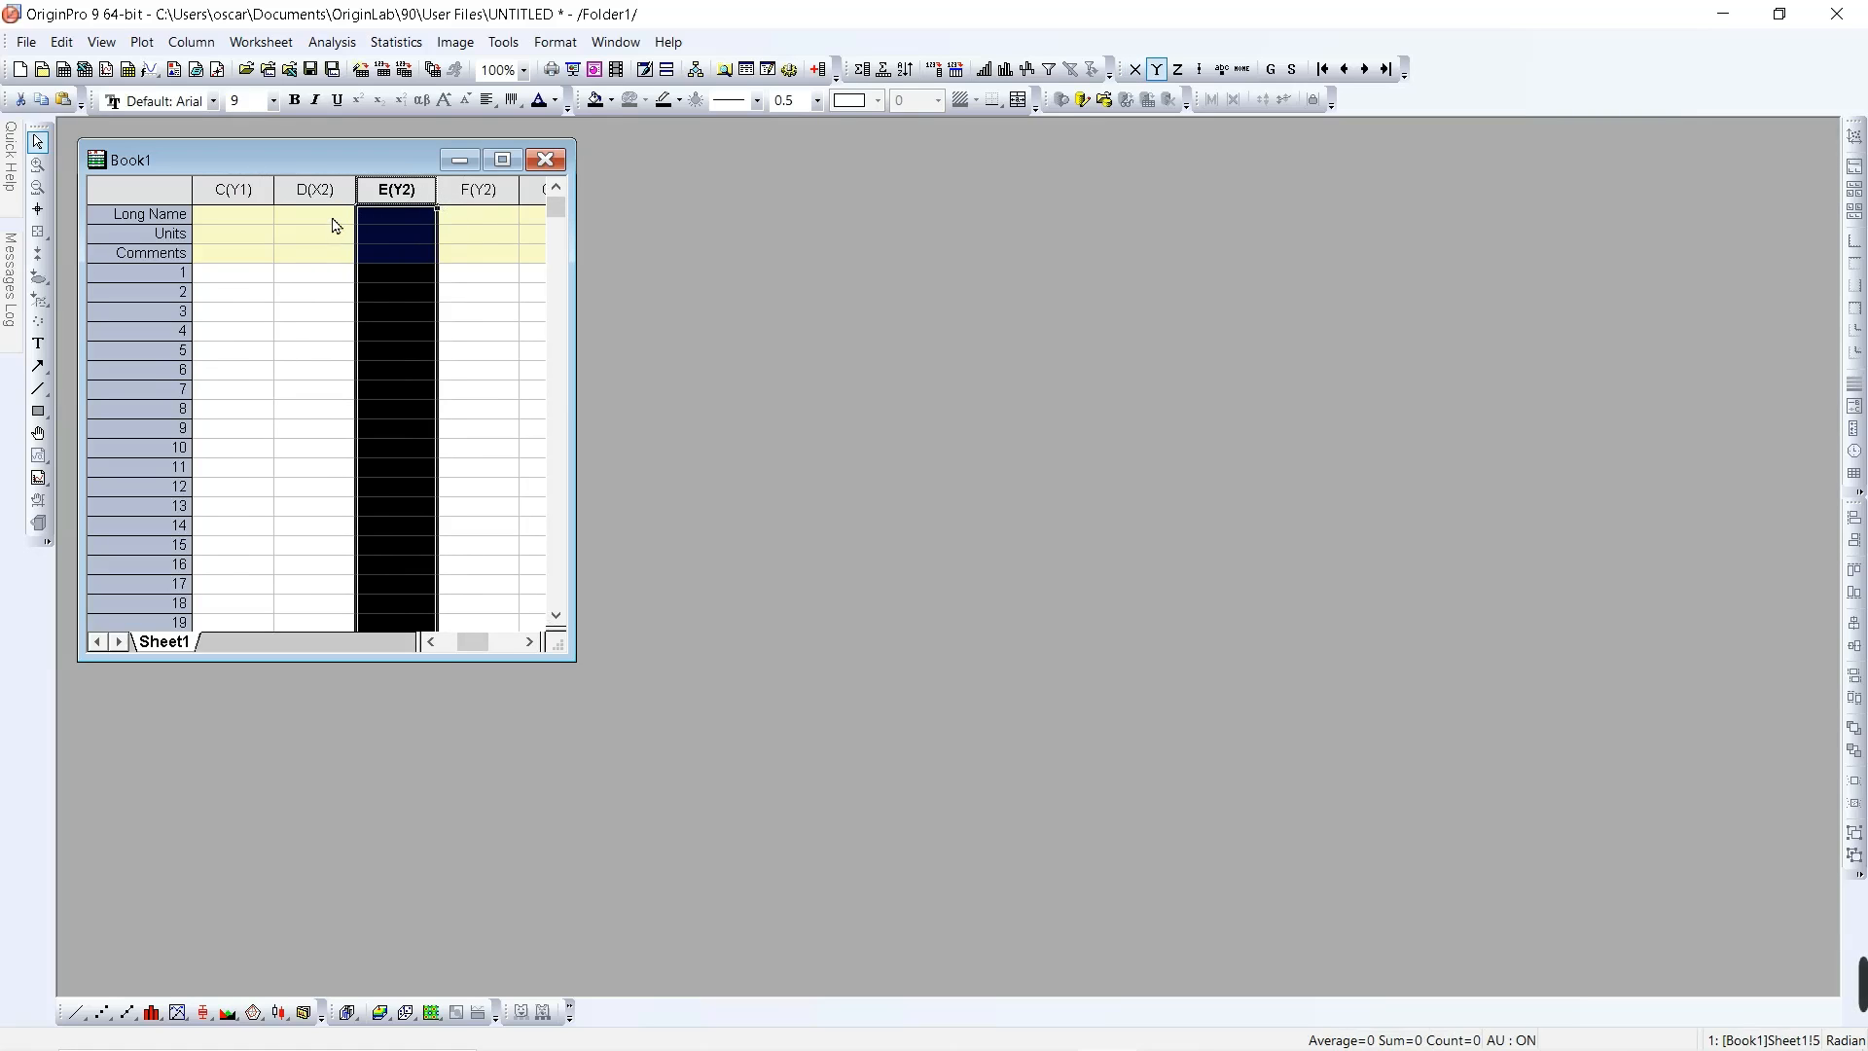
Step: Widen the Book1 window to show columns A to F, and set column D's plot designation to Y
{"action": "left_click_drag", "start_coordinate": [477, 643], "coordinate": [724, 679]}
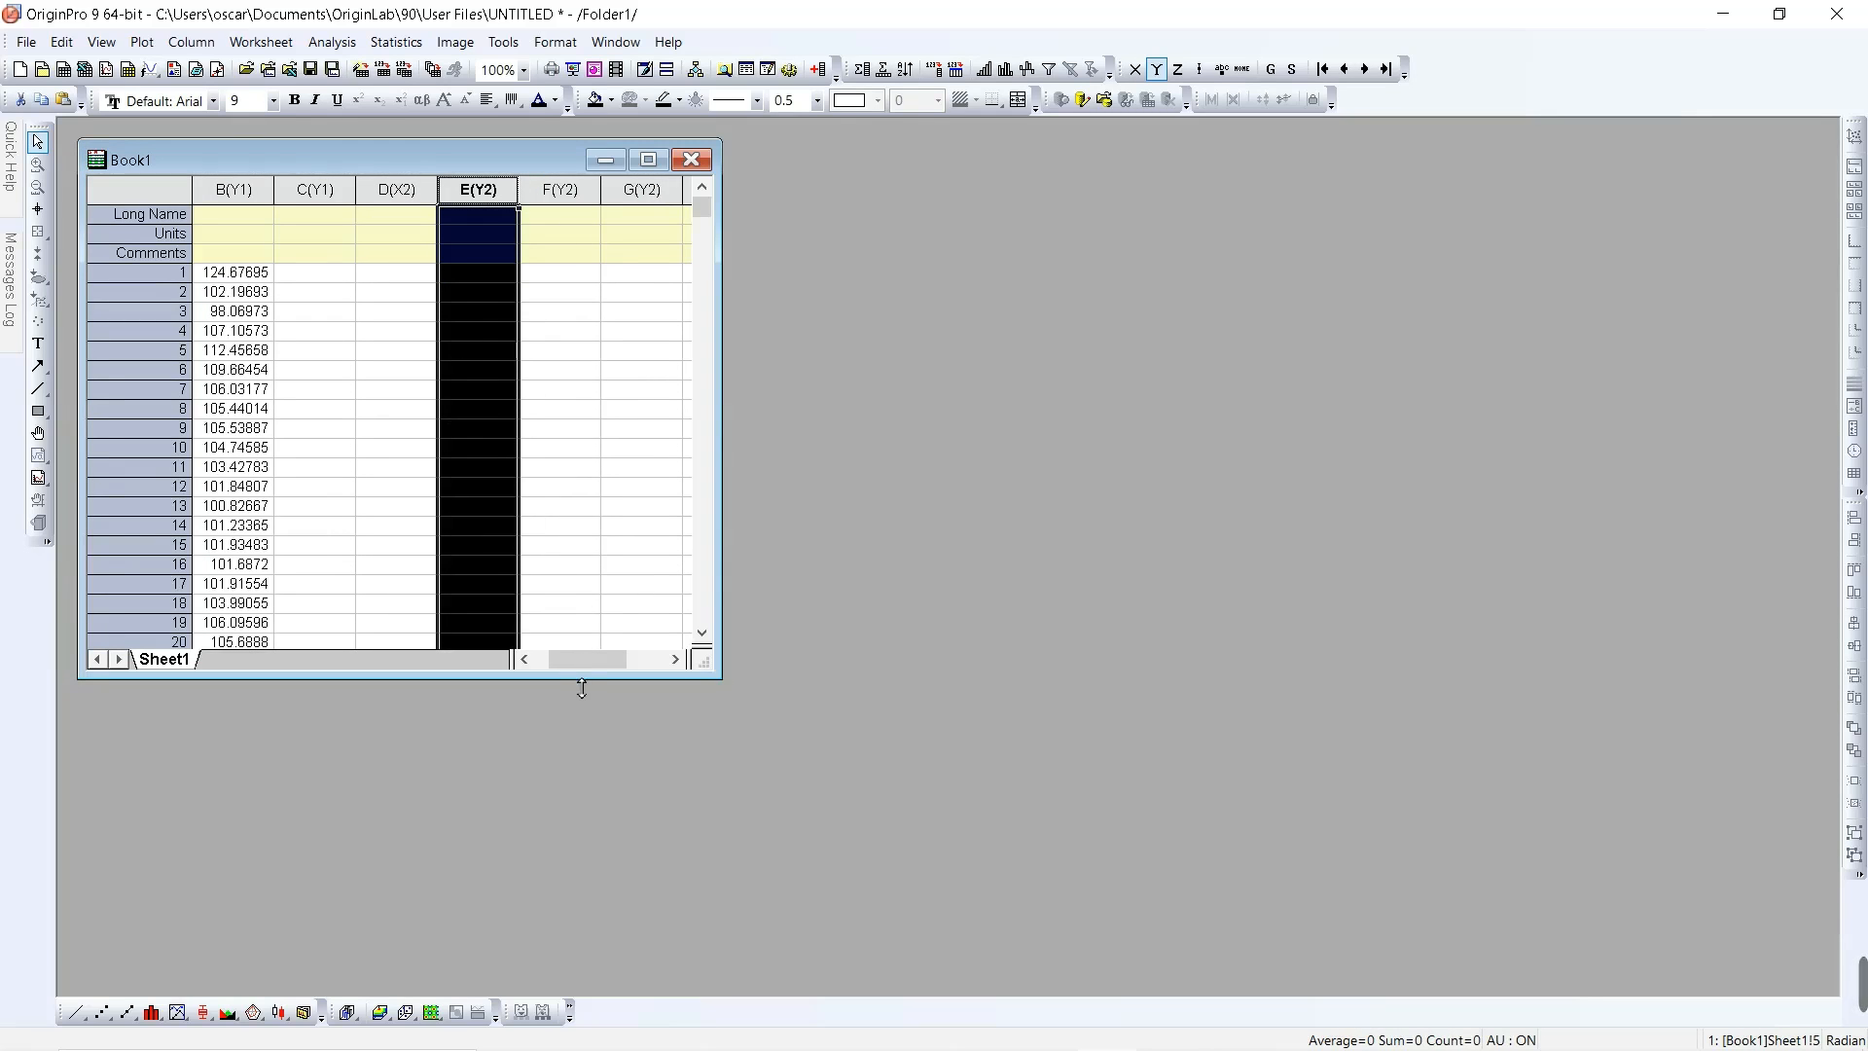
{"action": "left_click_drag", "start_coordinate": [583, 659], "coordinate": [543, 676]}
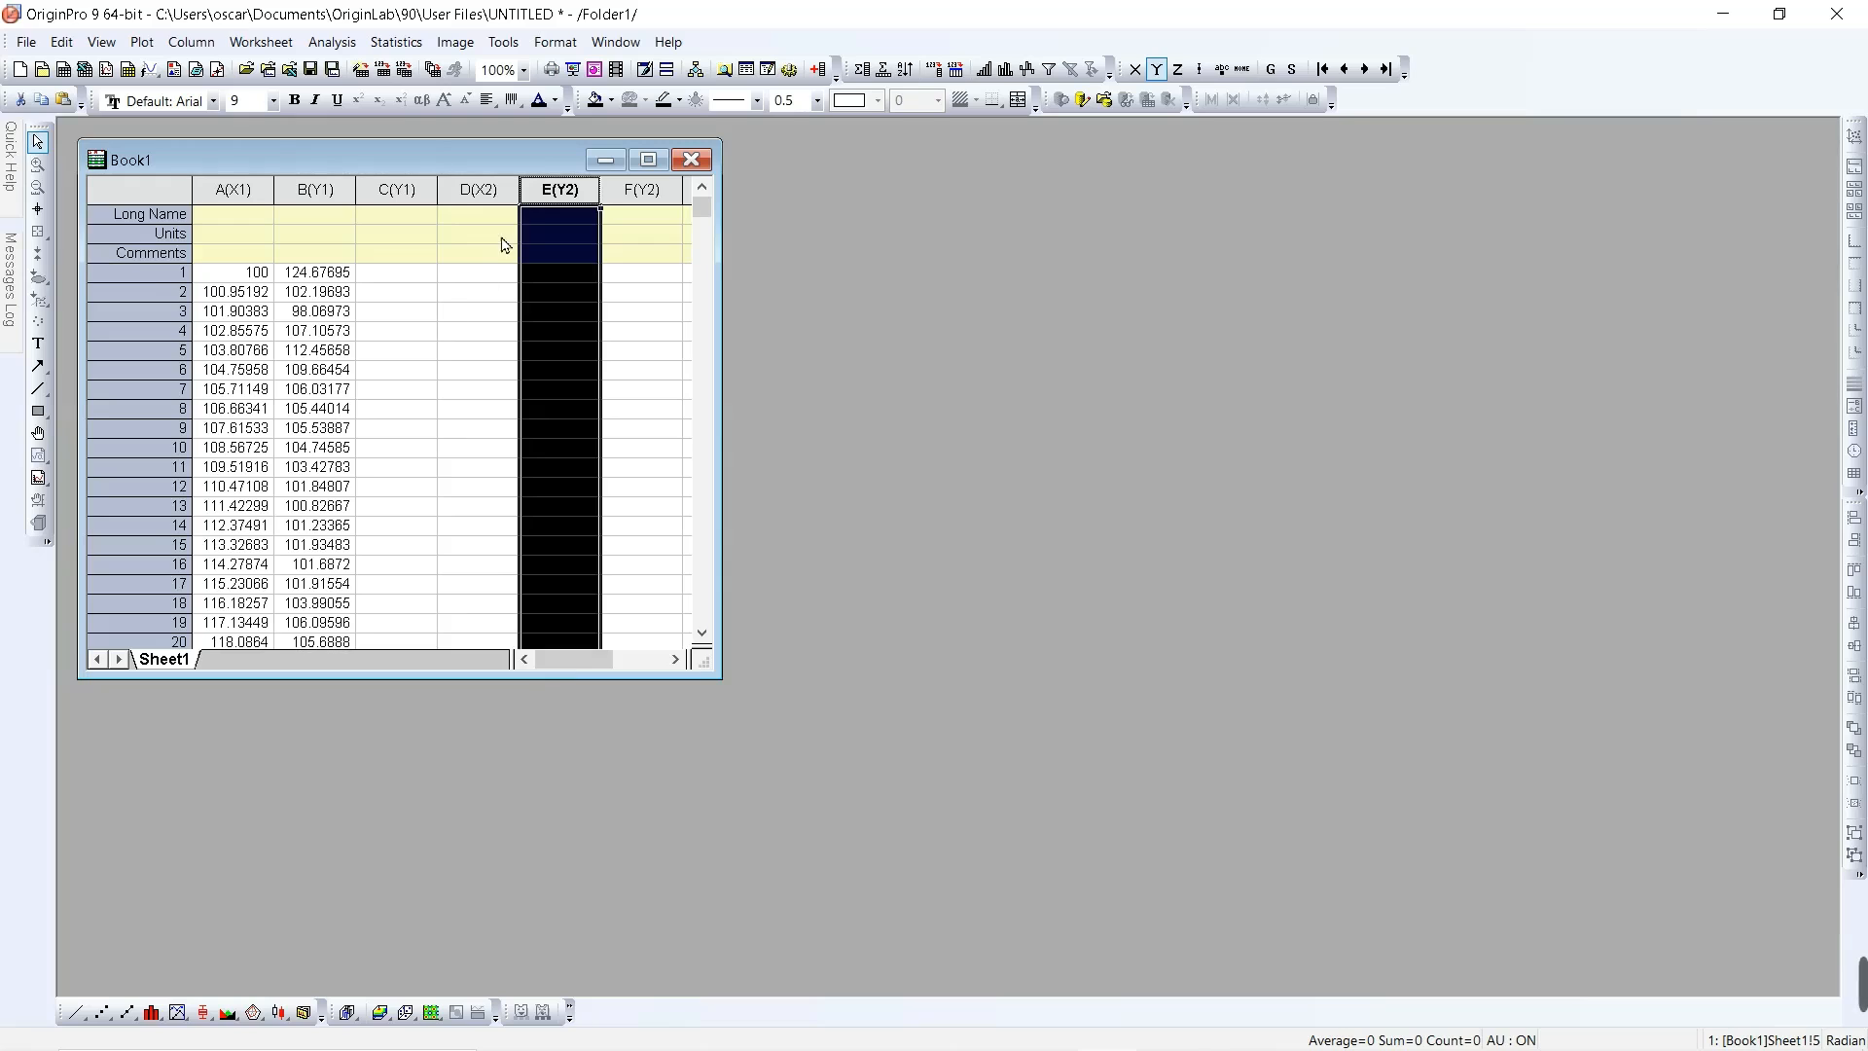
{"action": "double_click", "coordinate": [494, 192]}
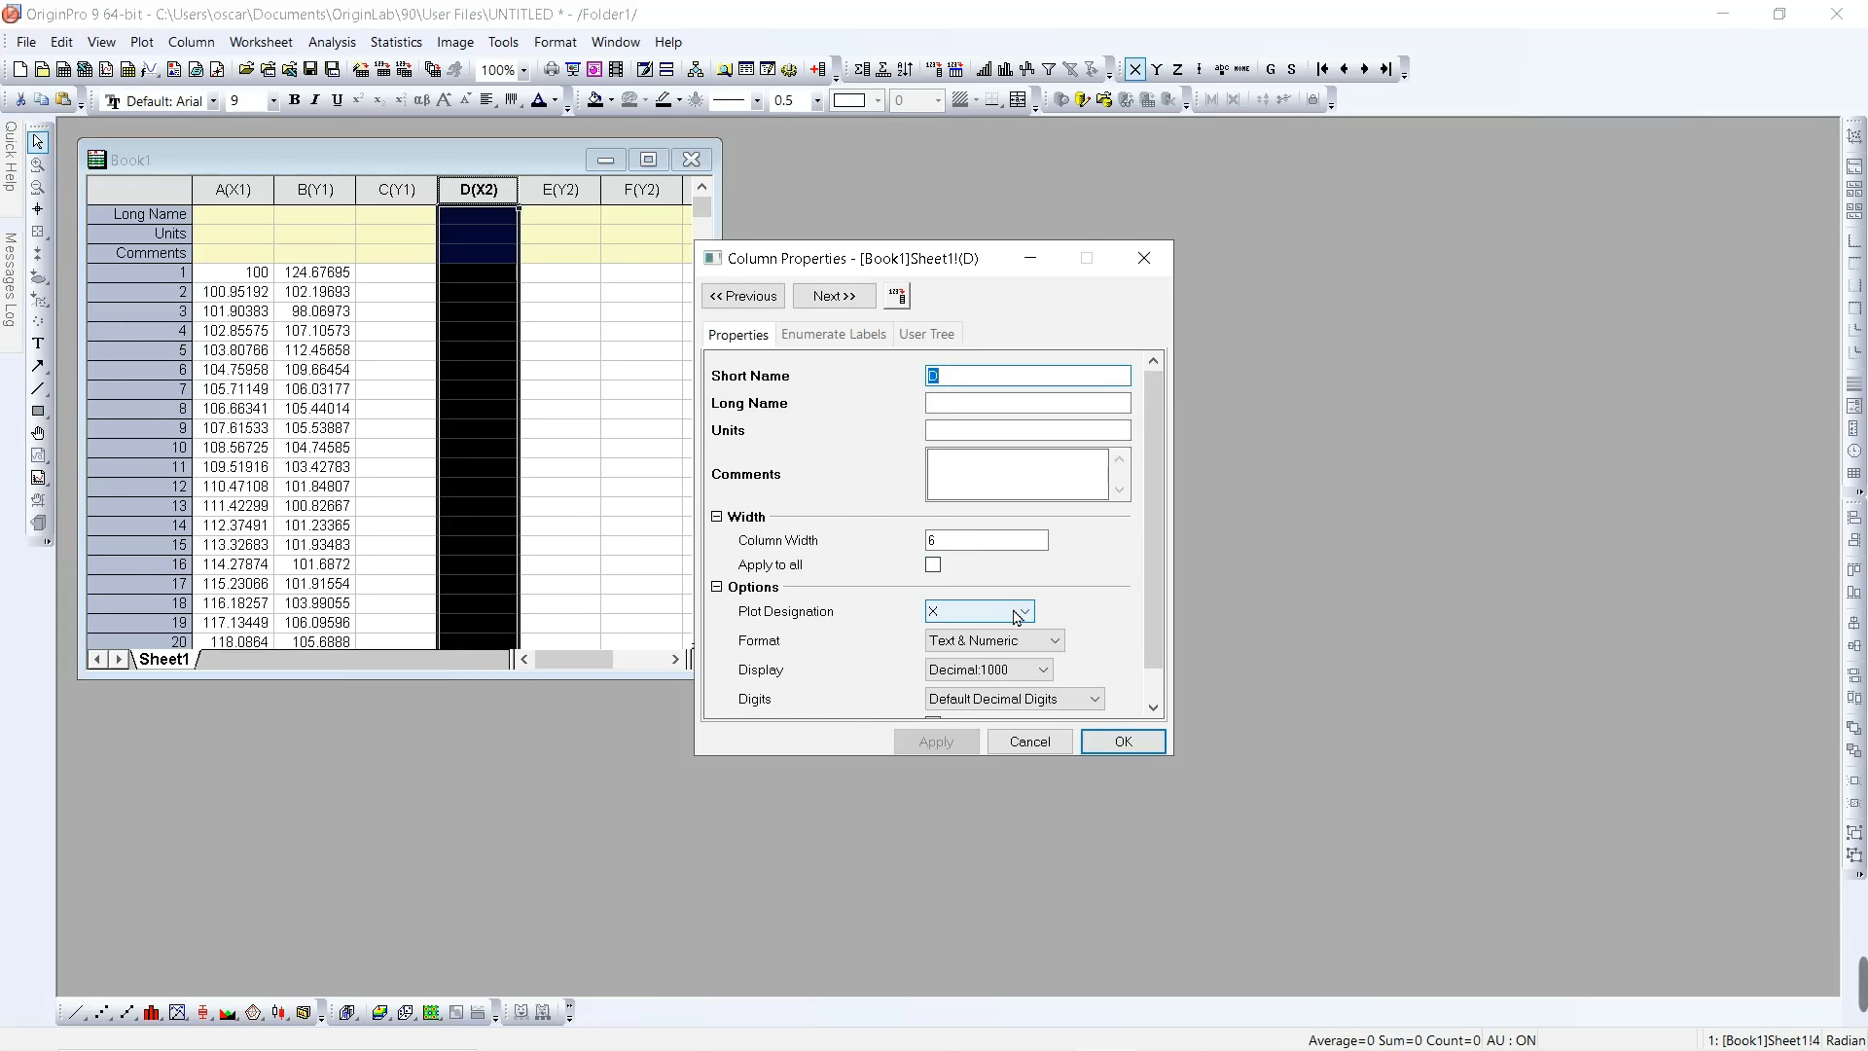
{"action": "left_click", "coordinate": [1017, 617]}
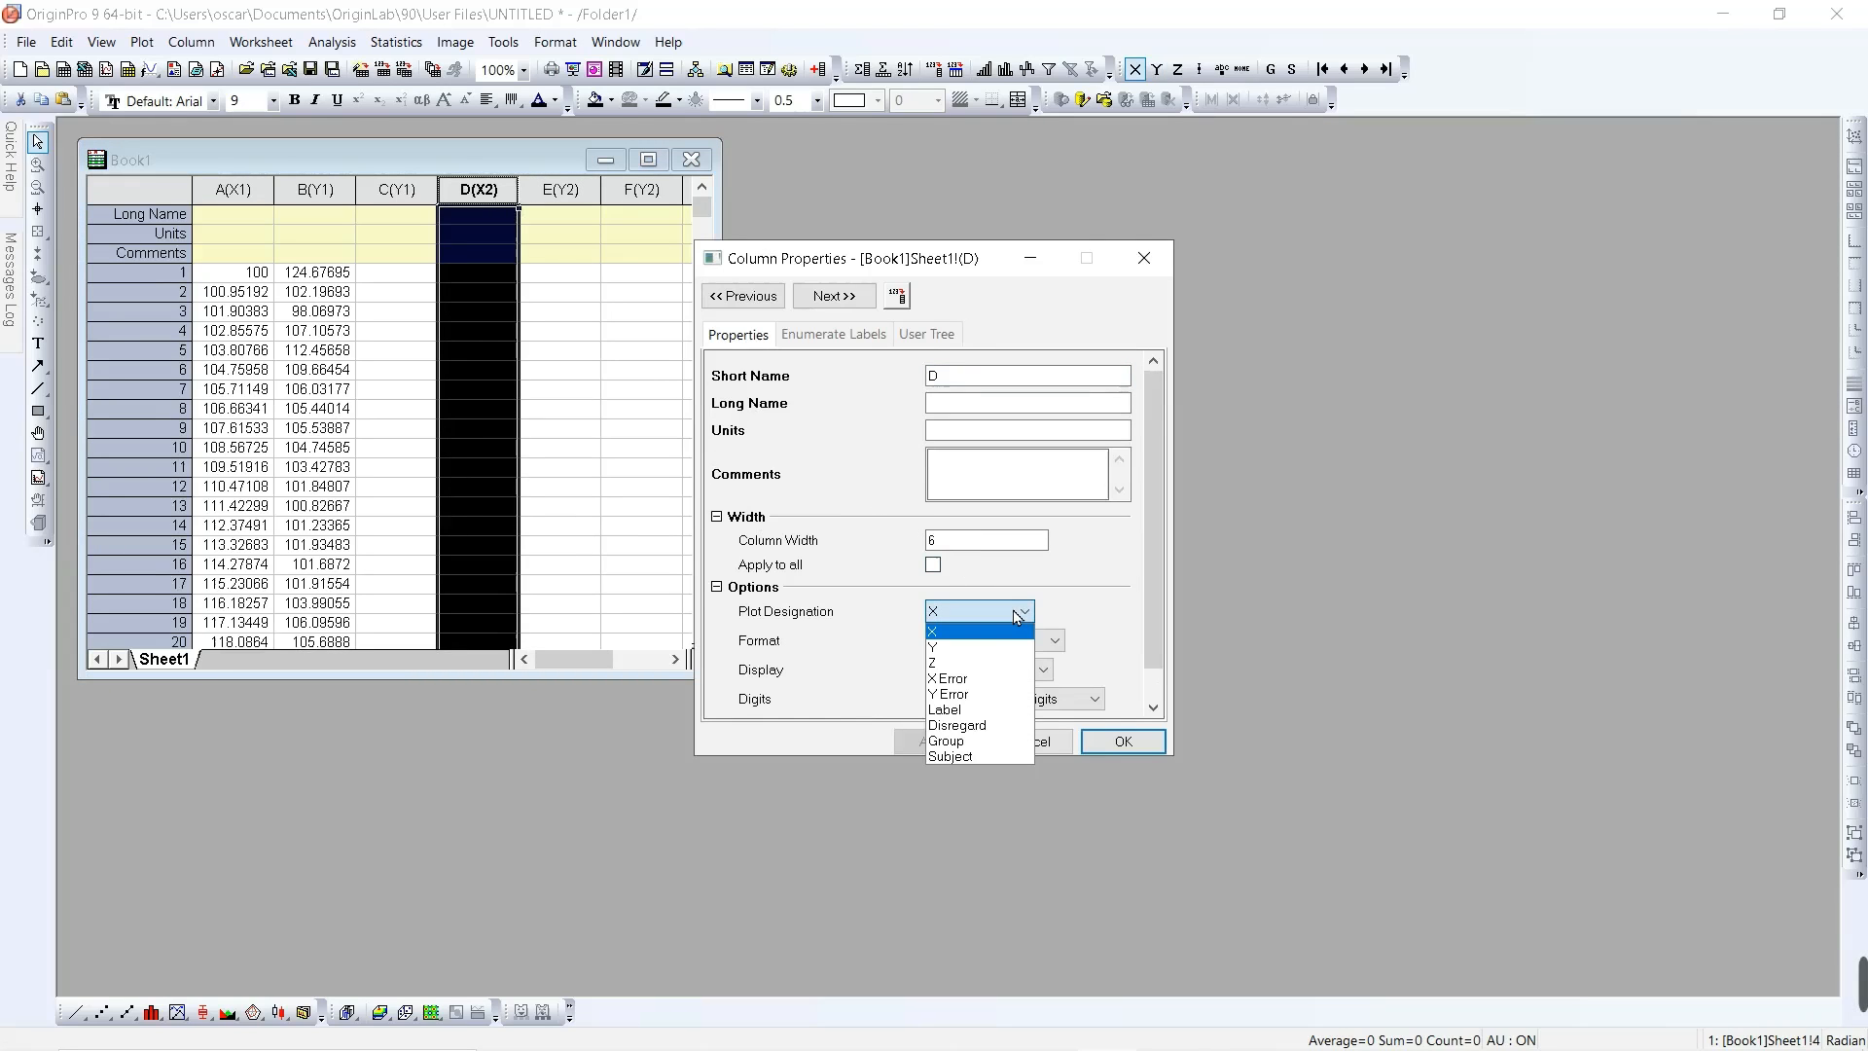
{"action": "left_click", "coordinate": [975, 647]}
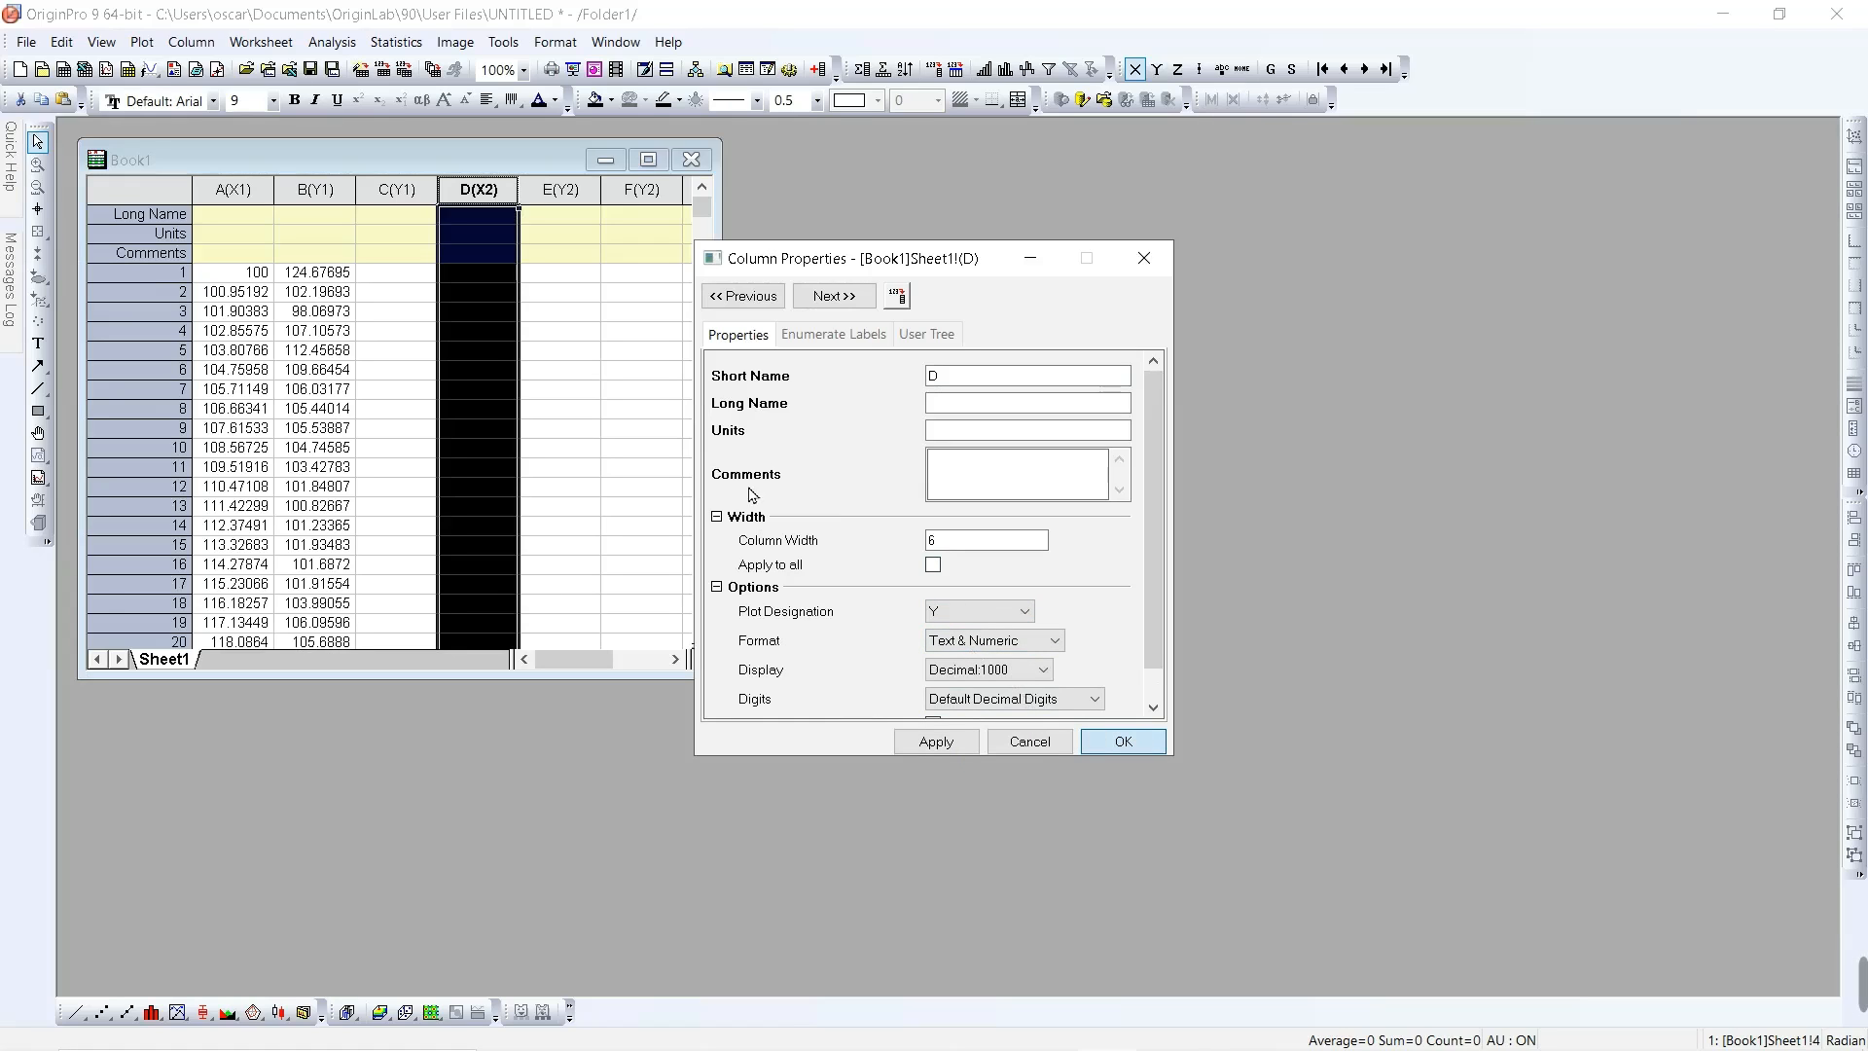
{"action": "key", "text": "Return"}
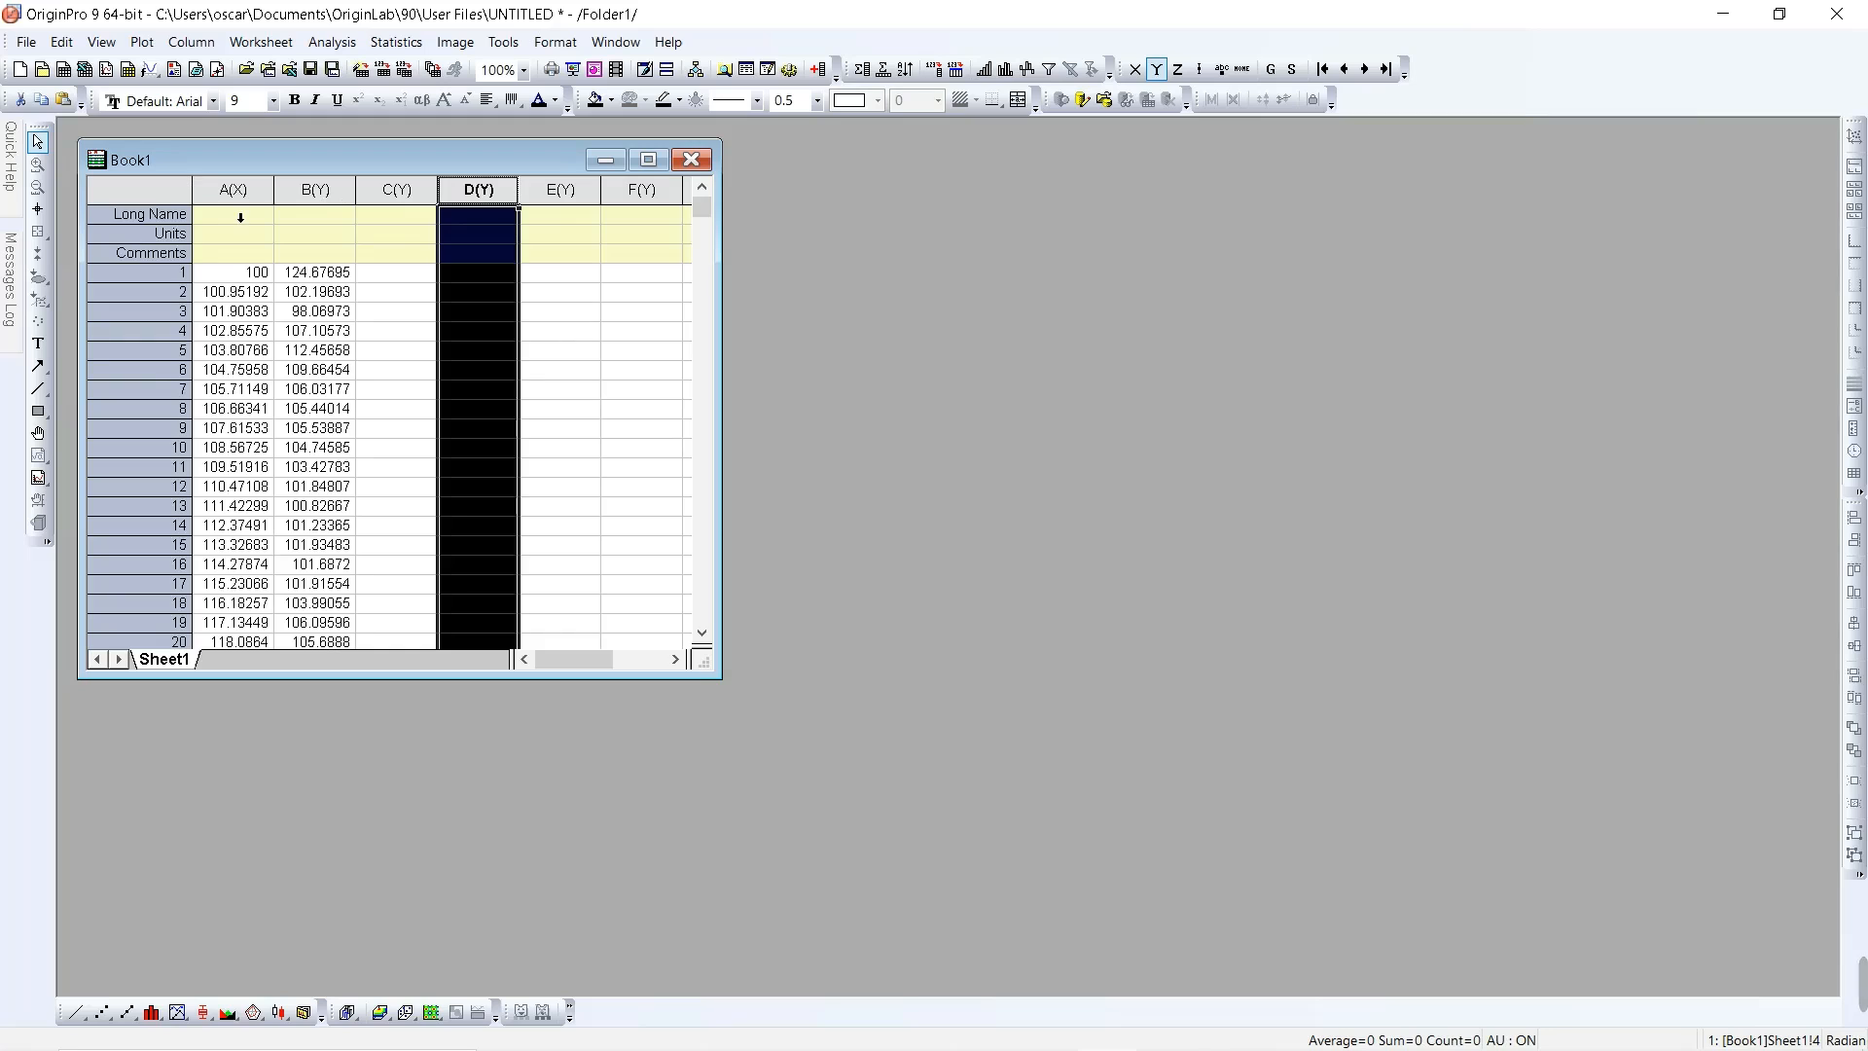
Step: Plot columns A(X) and B(Y) as a line graph and dismiss the reminder message
{"action": "left_click_drag", "start_coordinate": [244, 191], "coordinate": [329, 207]}
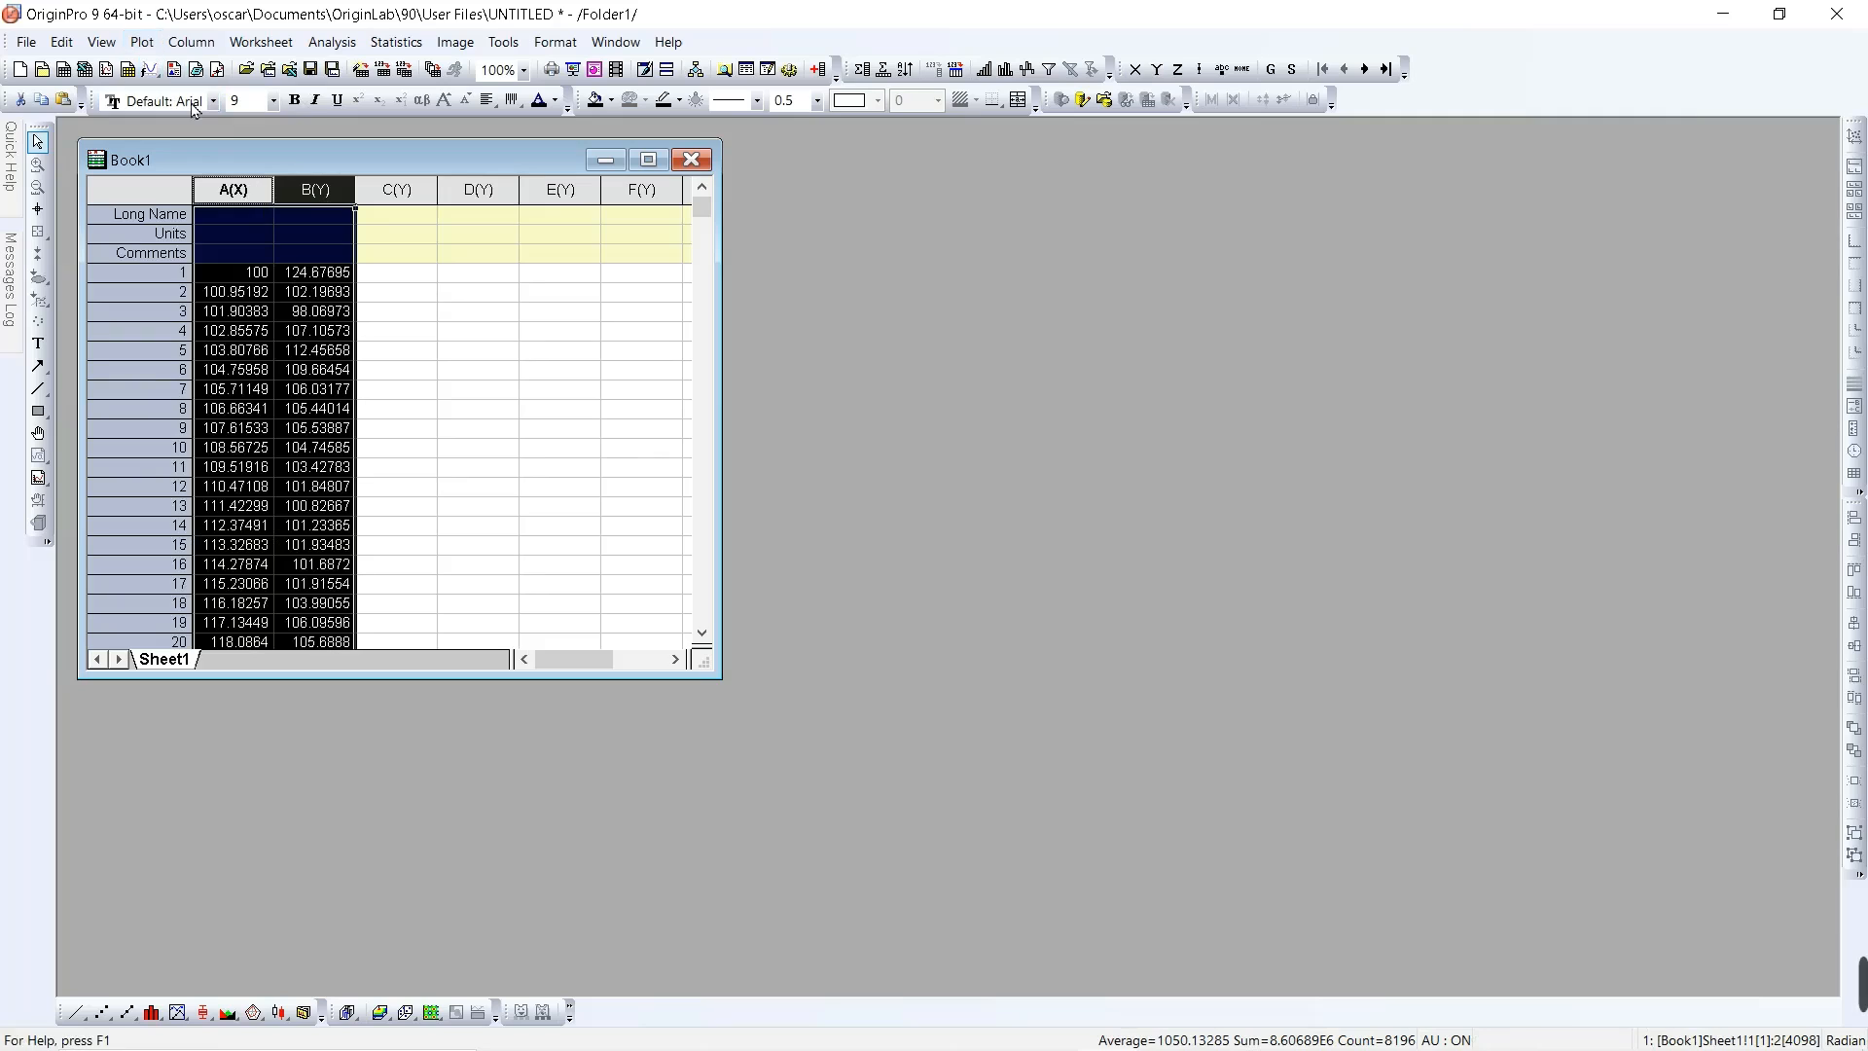
{"action": "left_click", "coordinate": [135, 45]}
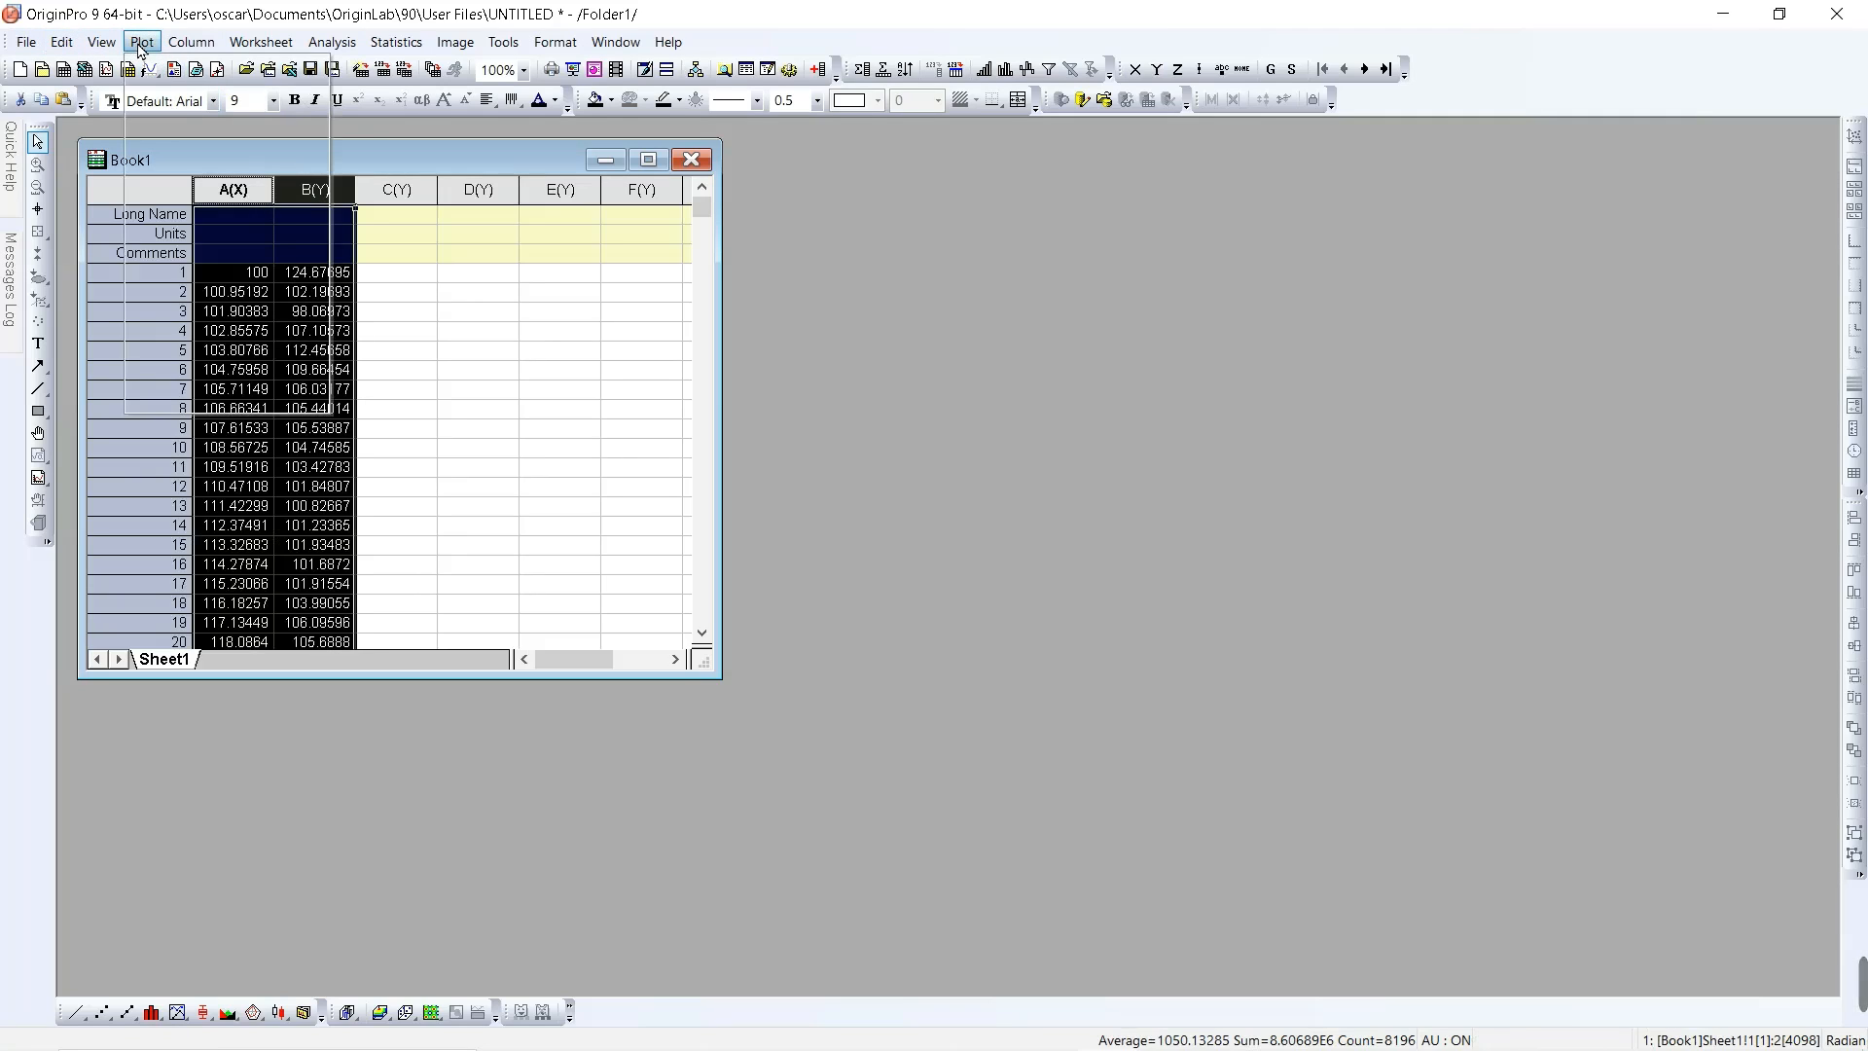
{"action": "mouse_move", "coordinate": [171, 72]}
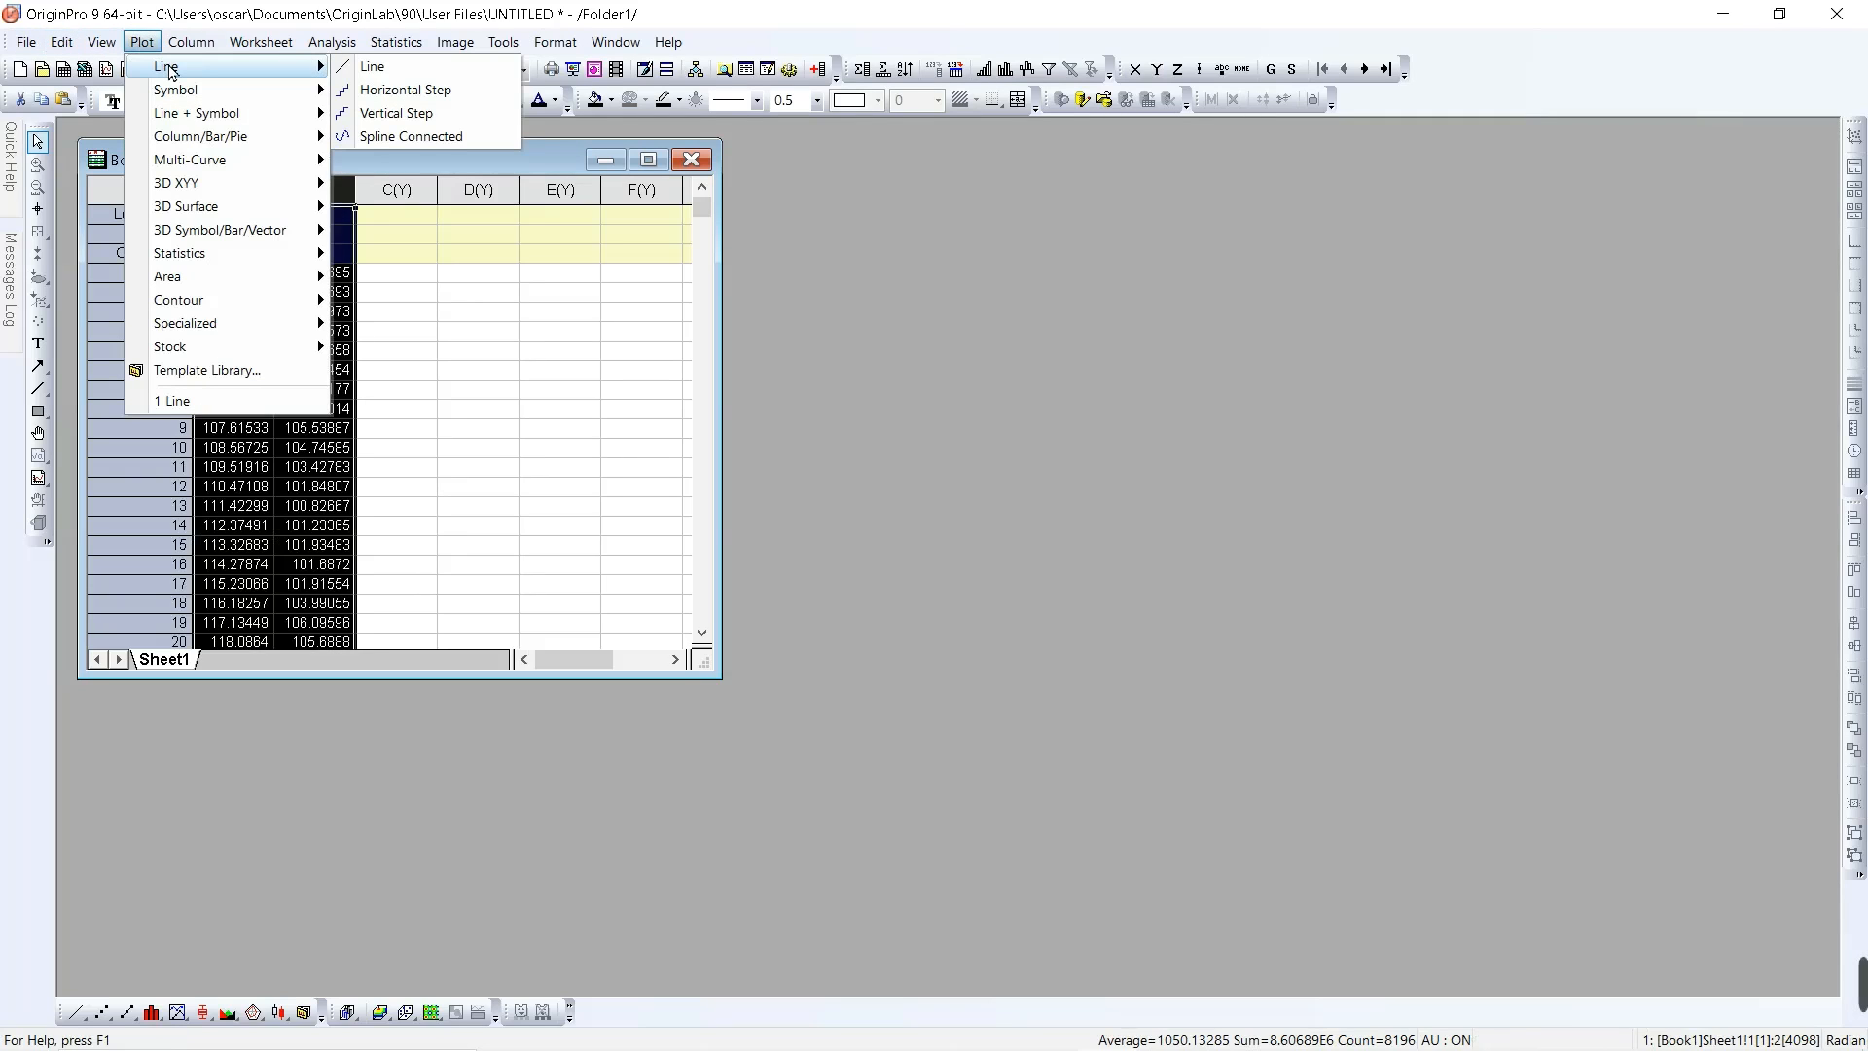
{"action": "left_click", "coordinate": [387, 75]}
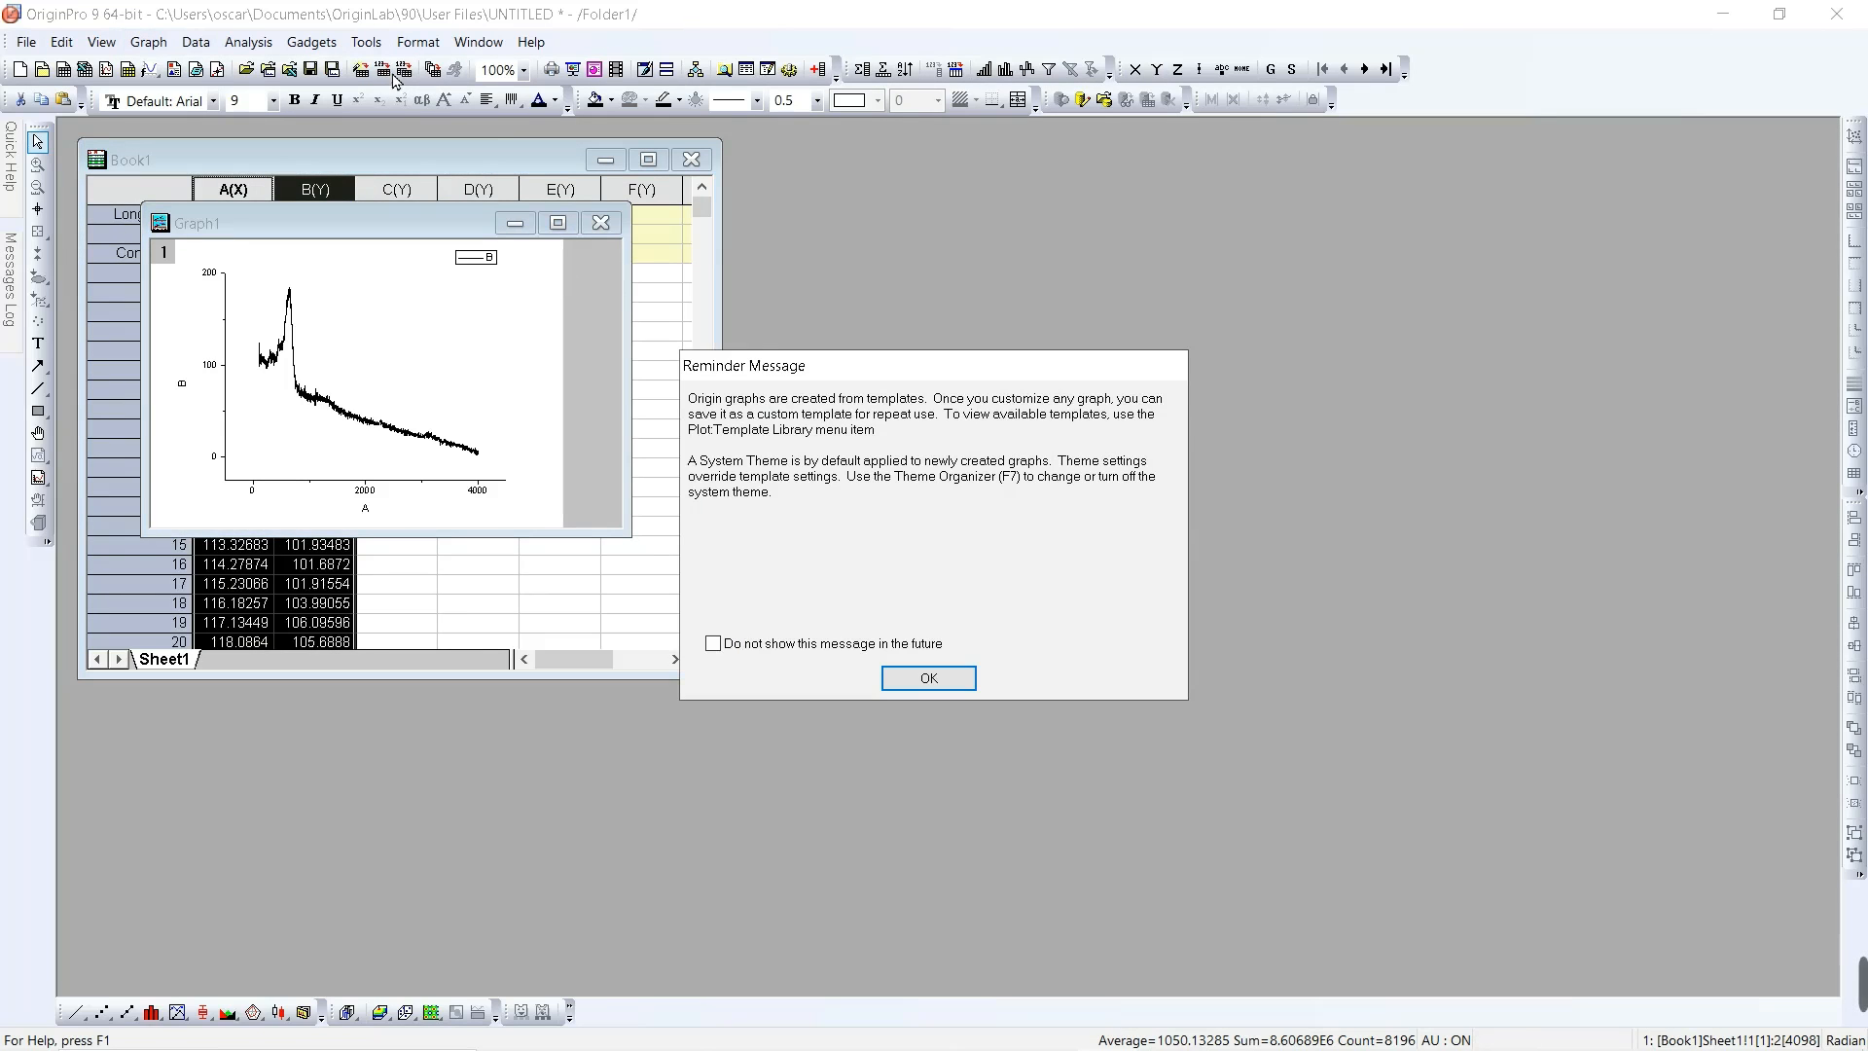
{"action": "left_click", "coordinate": [937, 681]}
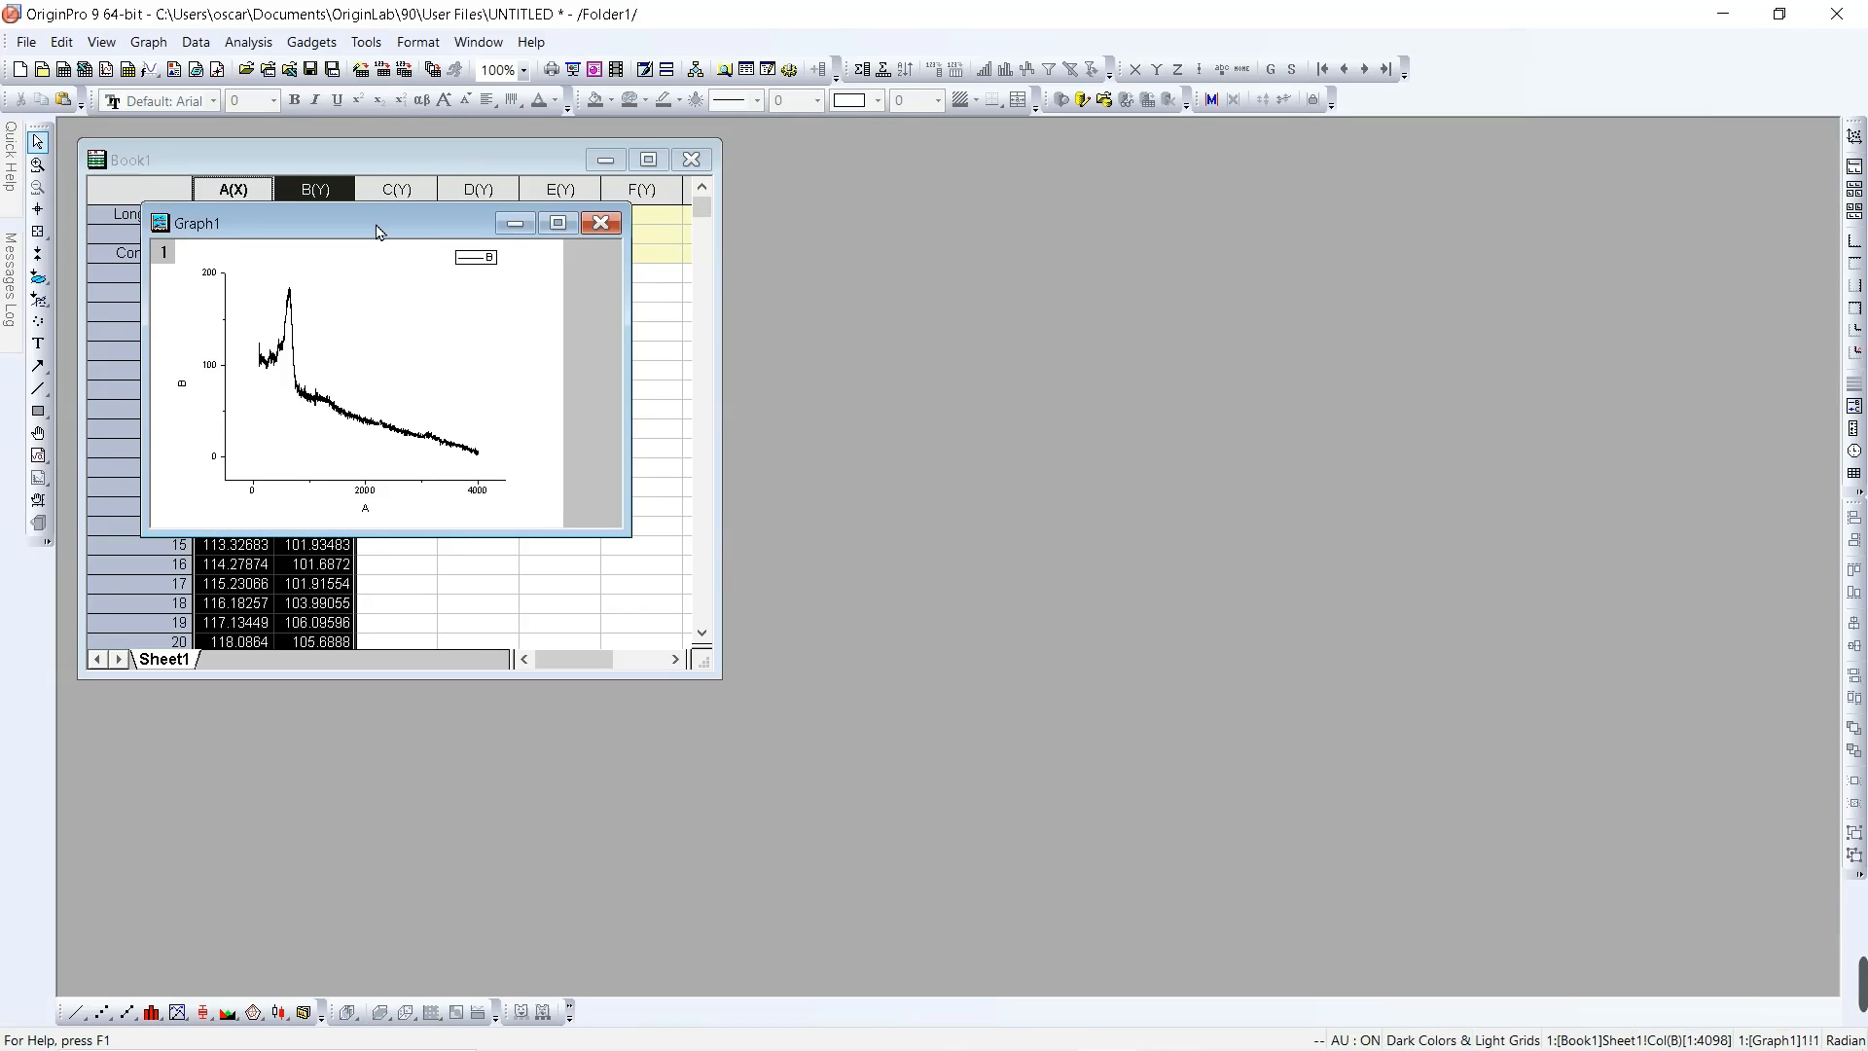
Step: Enlarge the Graph1 window and place it so it partly overlaps the worksheet, leaving columns A and B visible
{"action": "left_click_drag", "start_coordinate": [380, 232], "coordinate": [864, 257]}
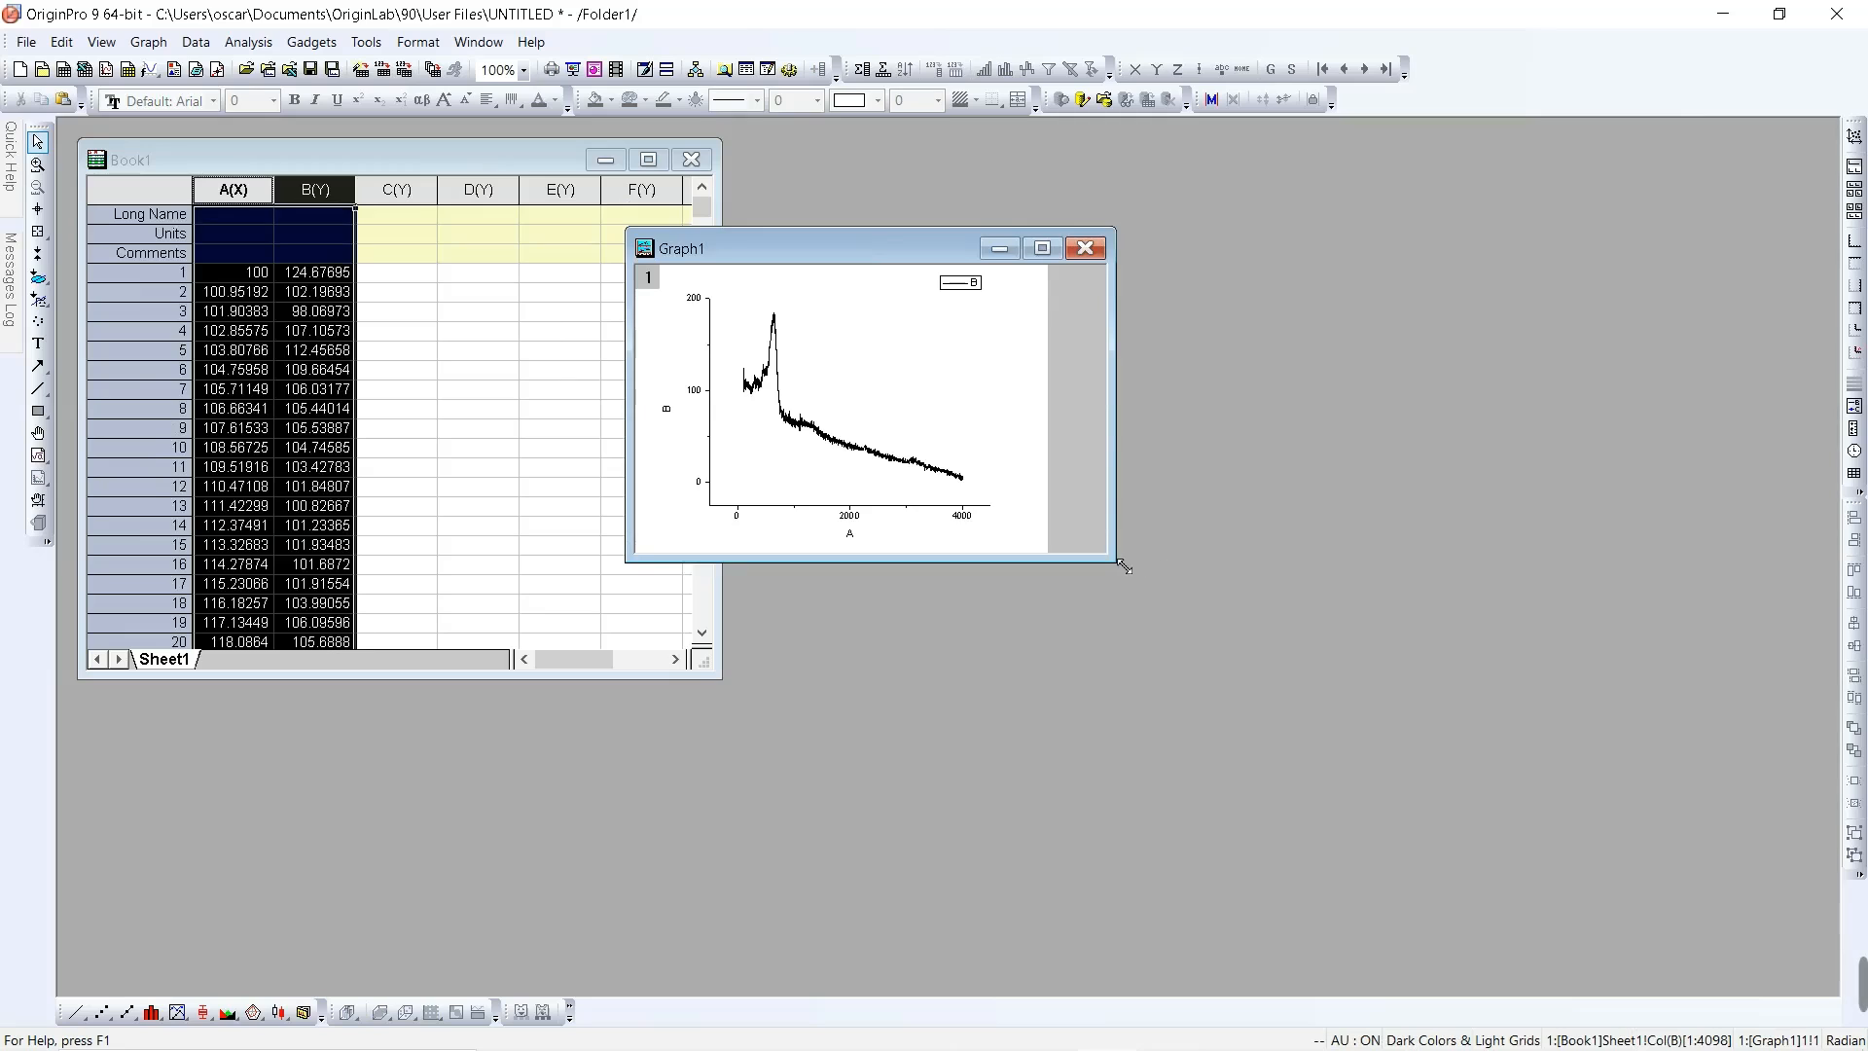
{"action": "left_click_drag", "start_coordinate": [1124, 565], "coordinate": [1442, 755]}
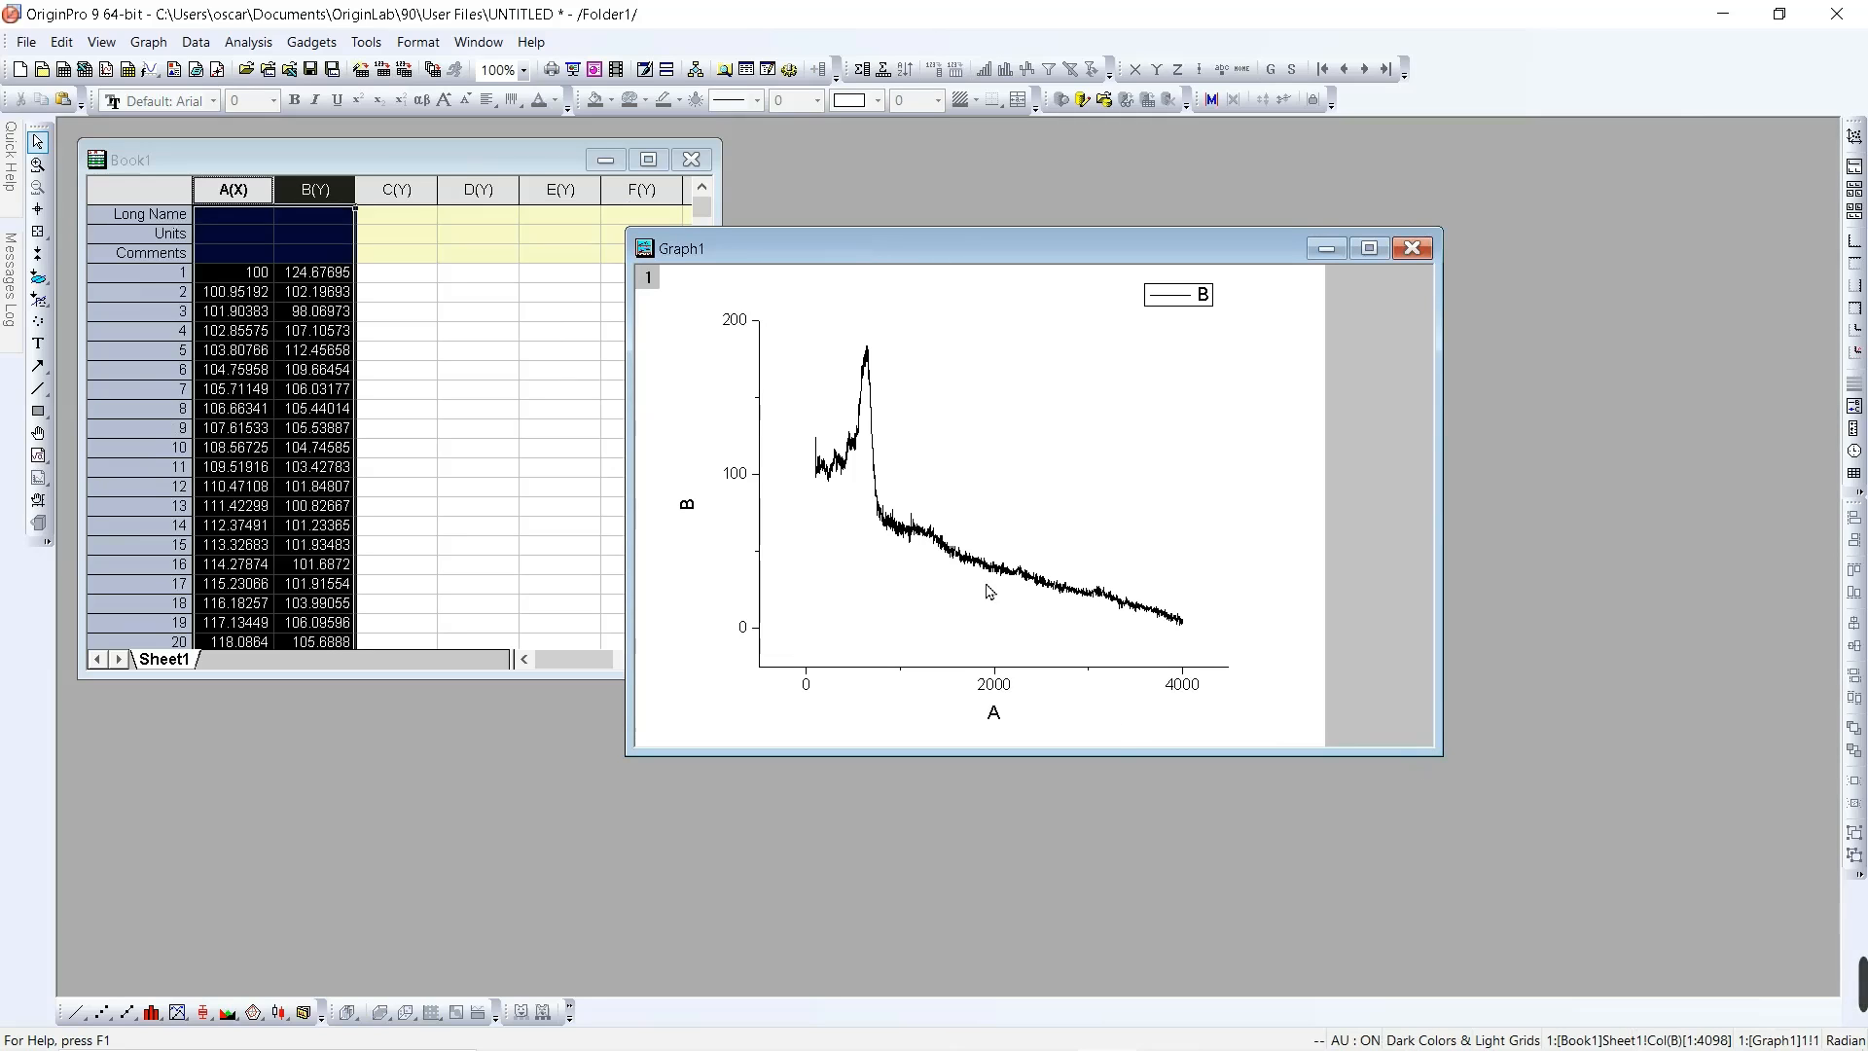
{"action": "left_click_drag", "start_coordinate": [884, 250], "coordinate": [629, 254]}
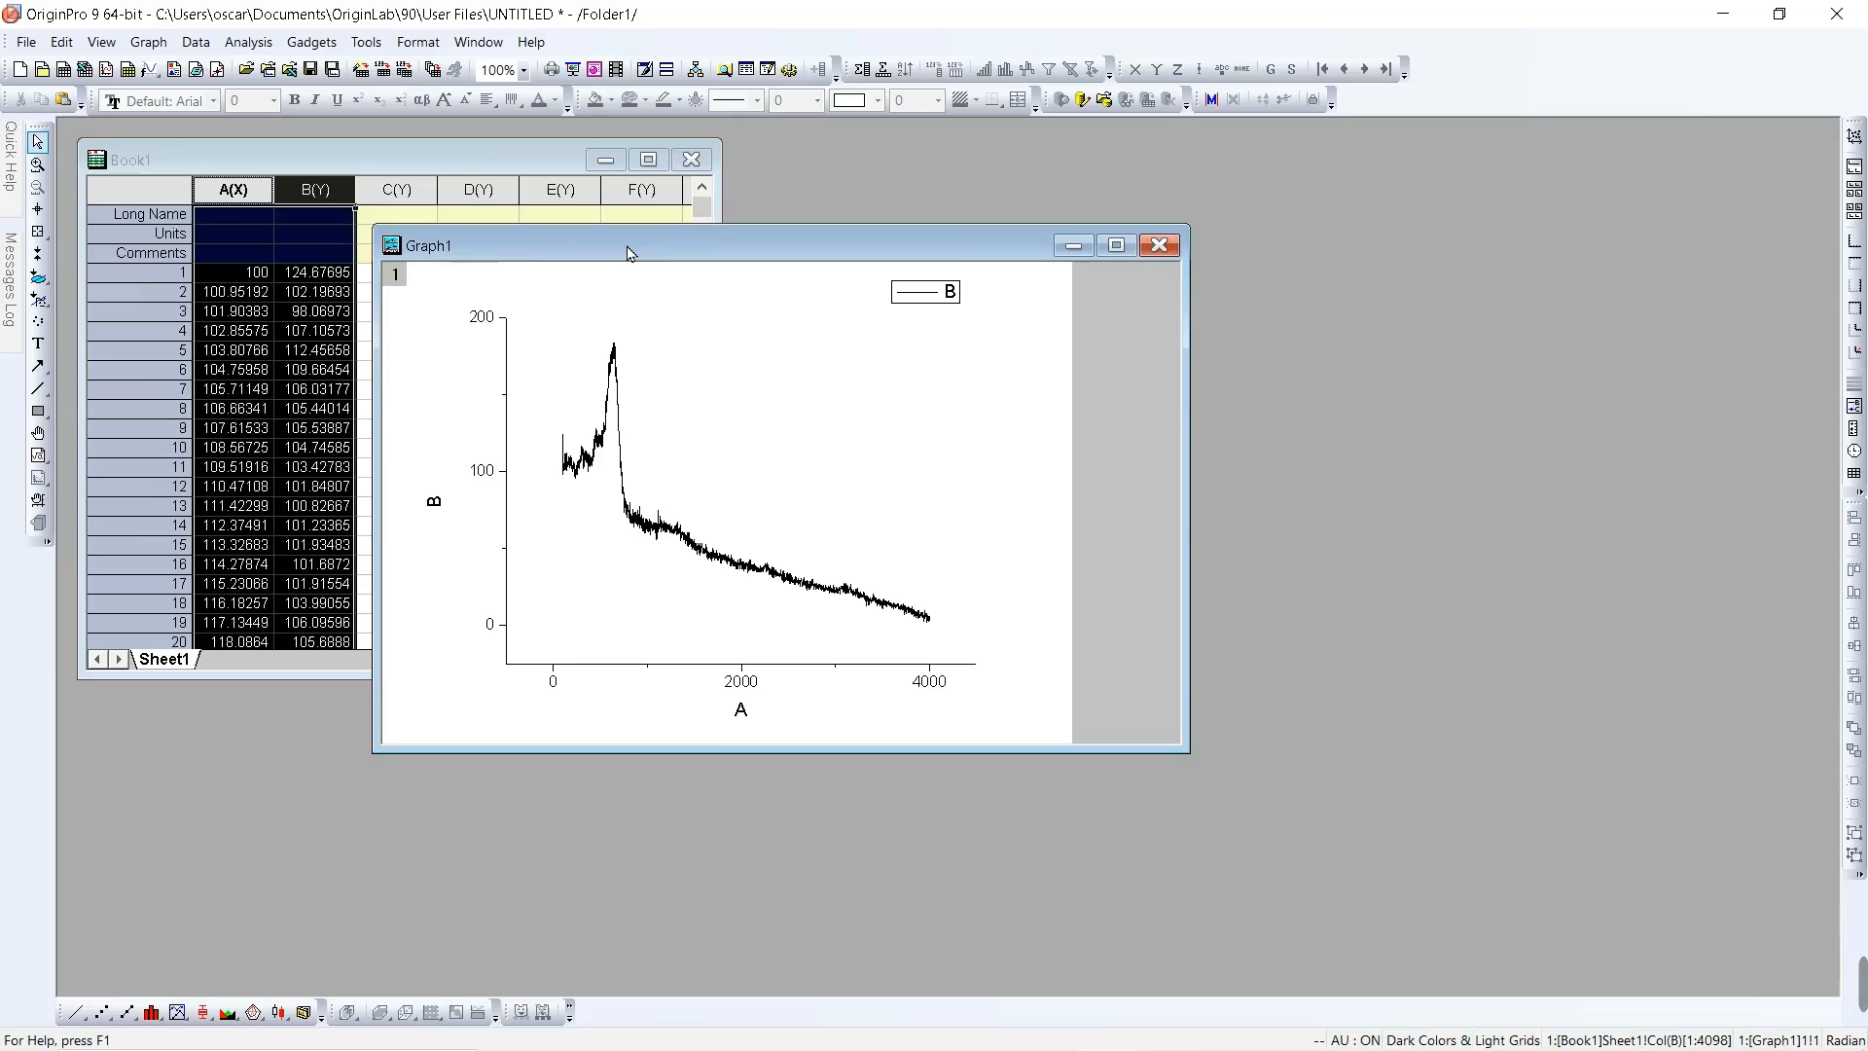
Step: Open the Peak Analyzer dialog for the graphed spectrum, and reposition and enlarge the dialog beside the preview
{"action": "left_click", "coordinate": [262, 46]}
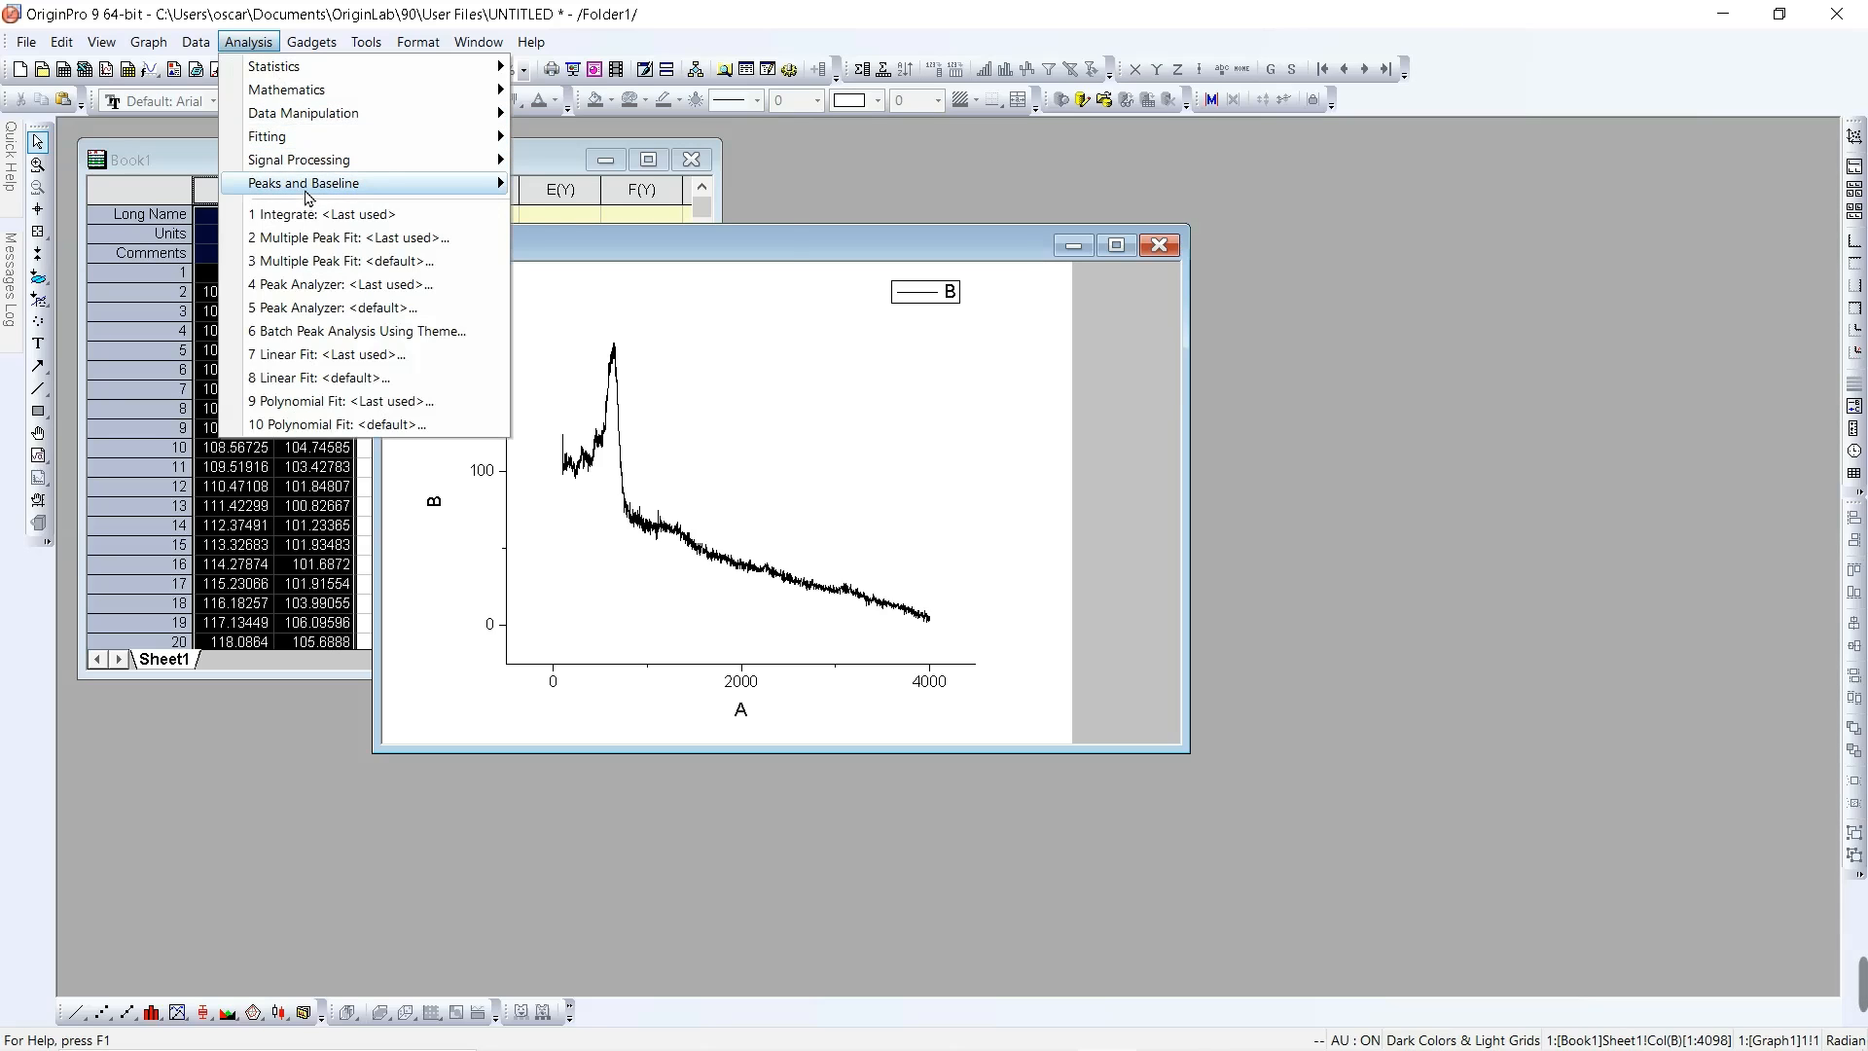
{"action": "mouse_move", "coordinate": [307, 195]}
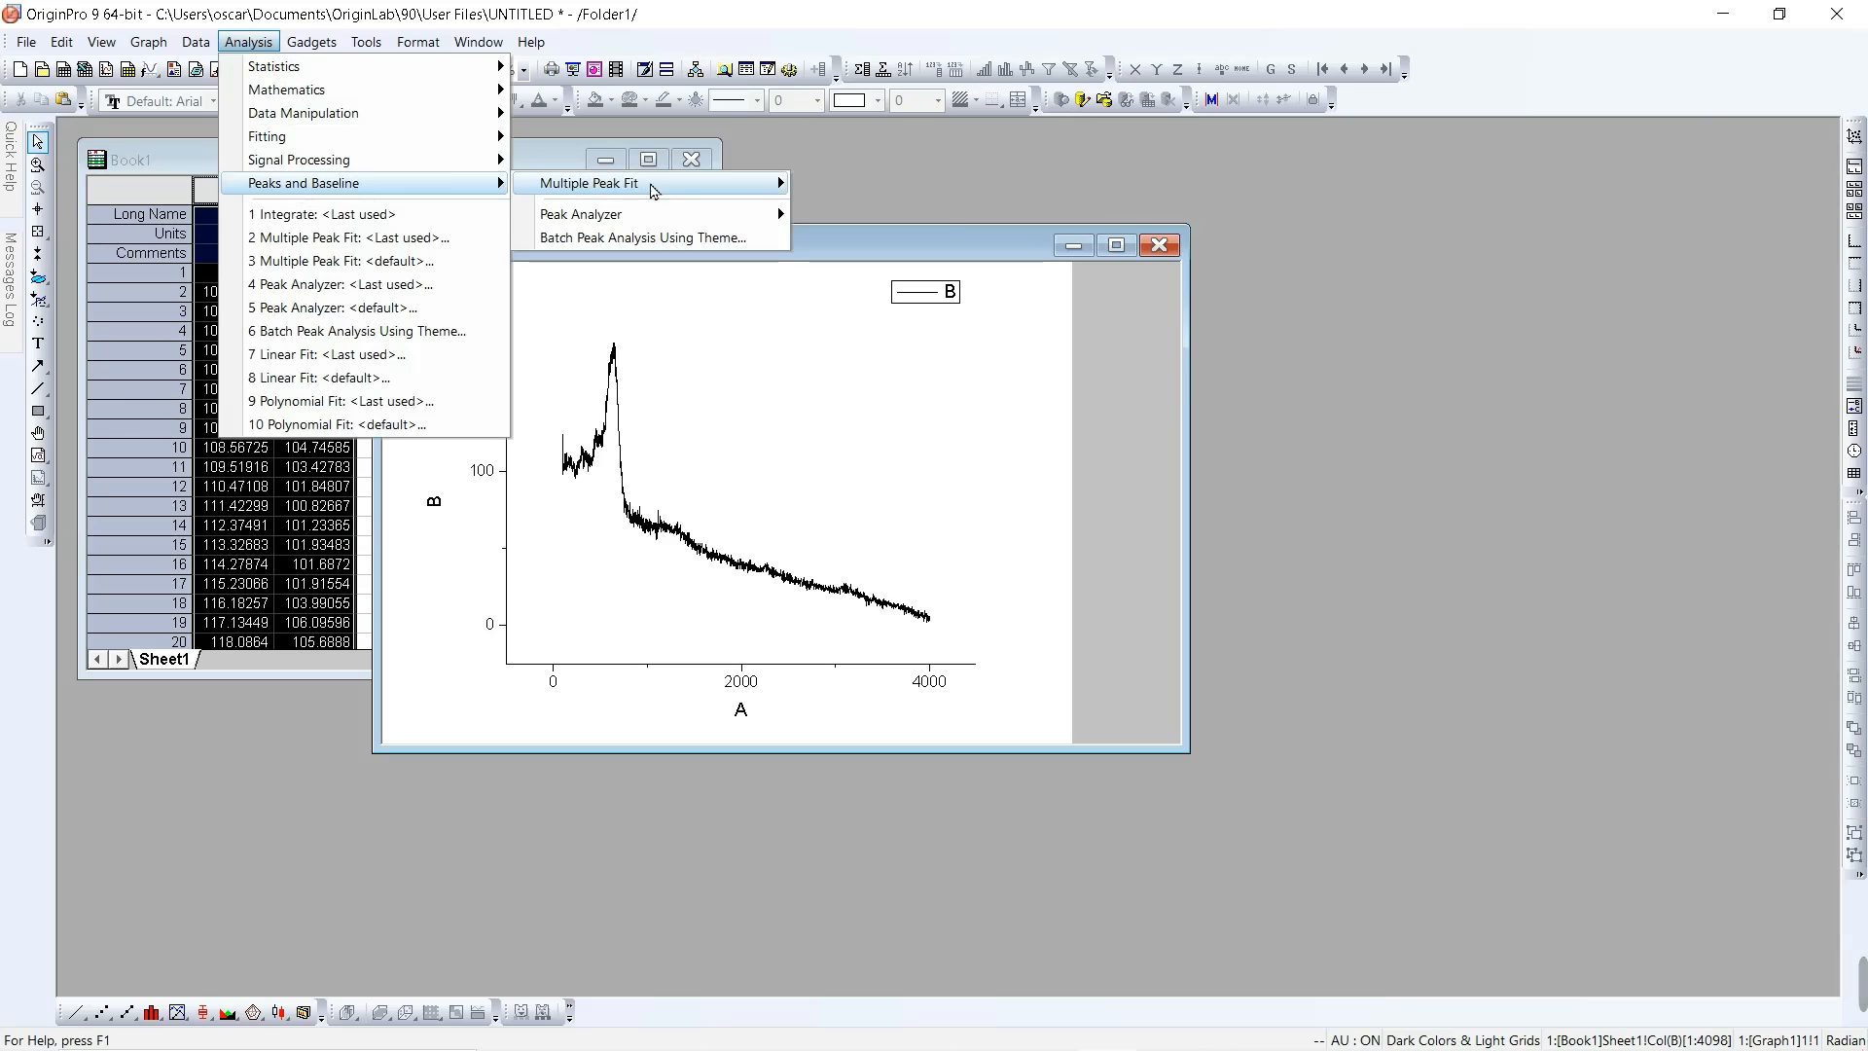
{"action": "mouse_move", "coordinate": [671, 186]}
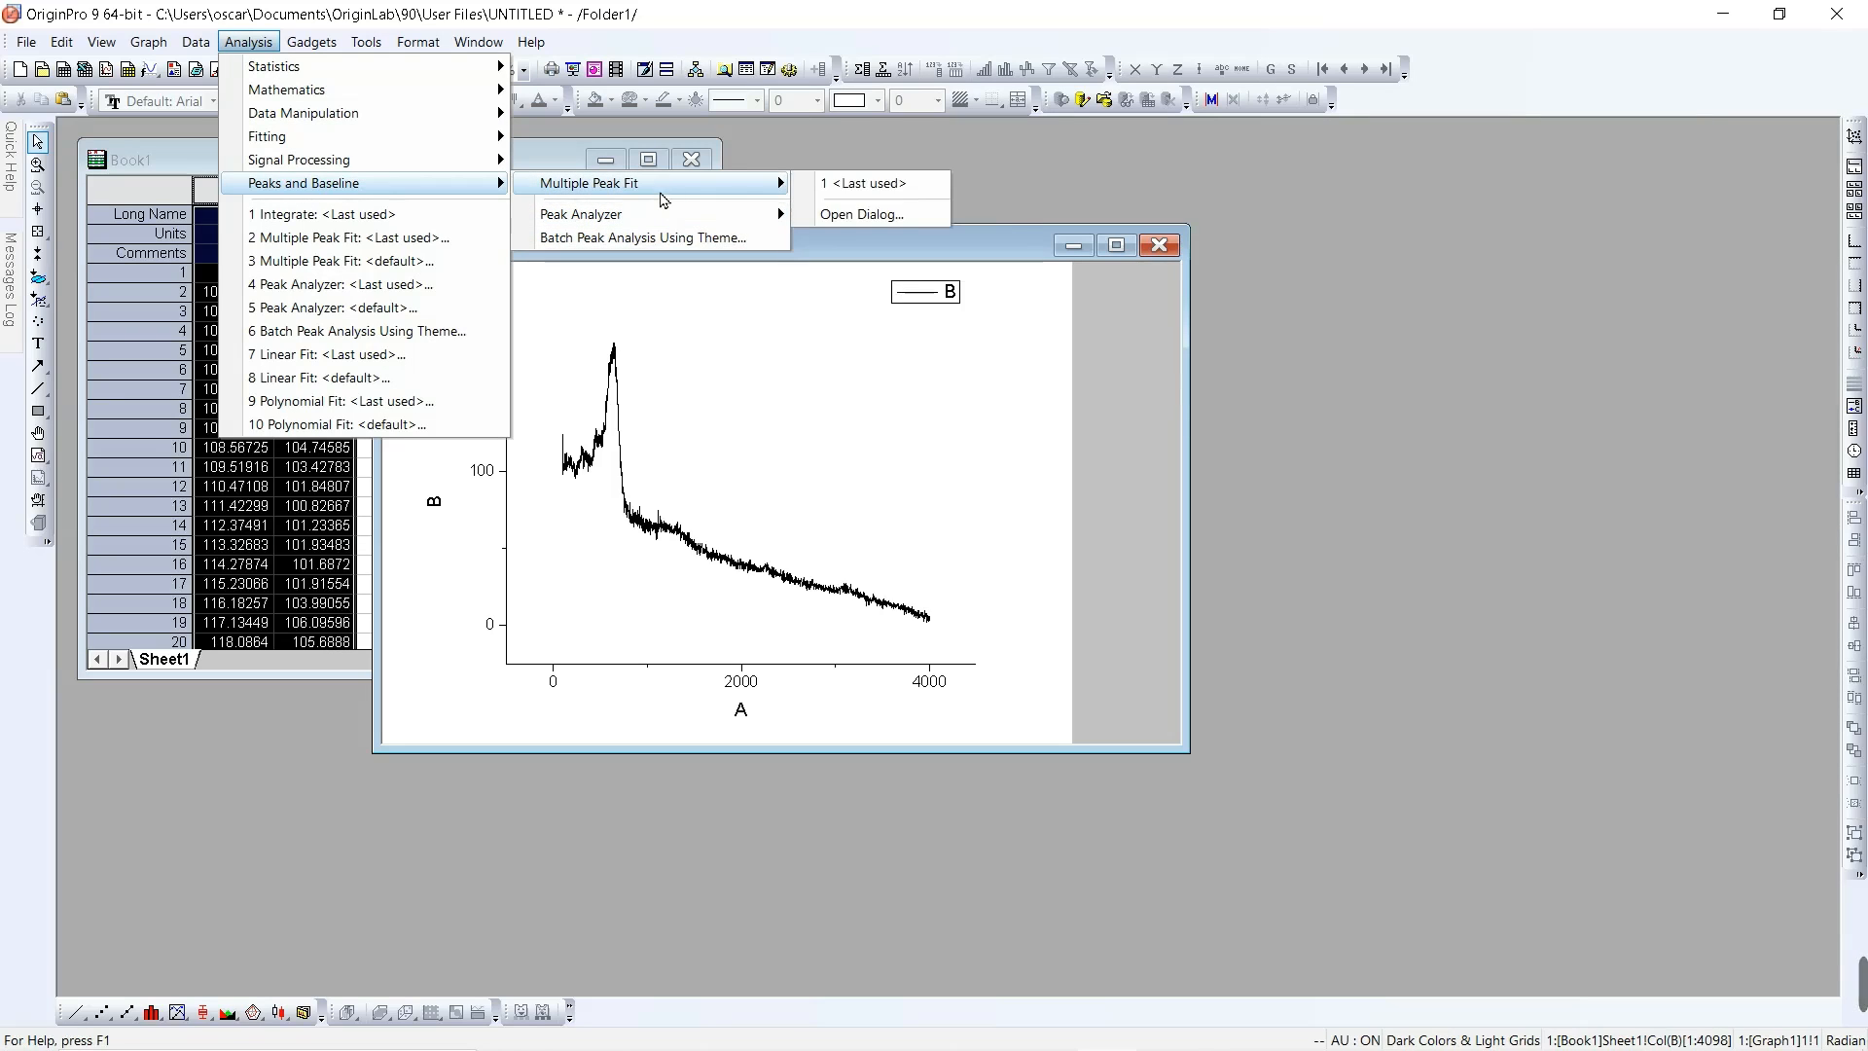
{"action": "mouse_move", "coordinate": [669, 219]}
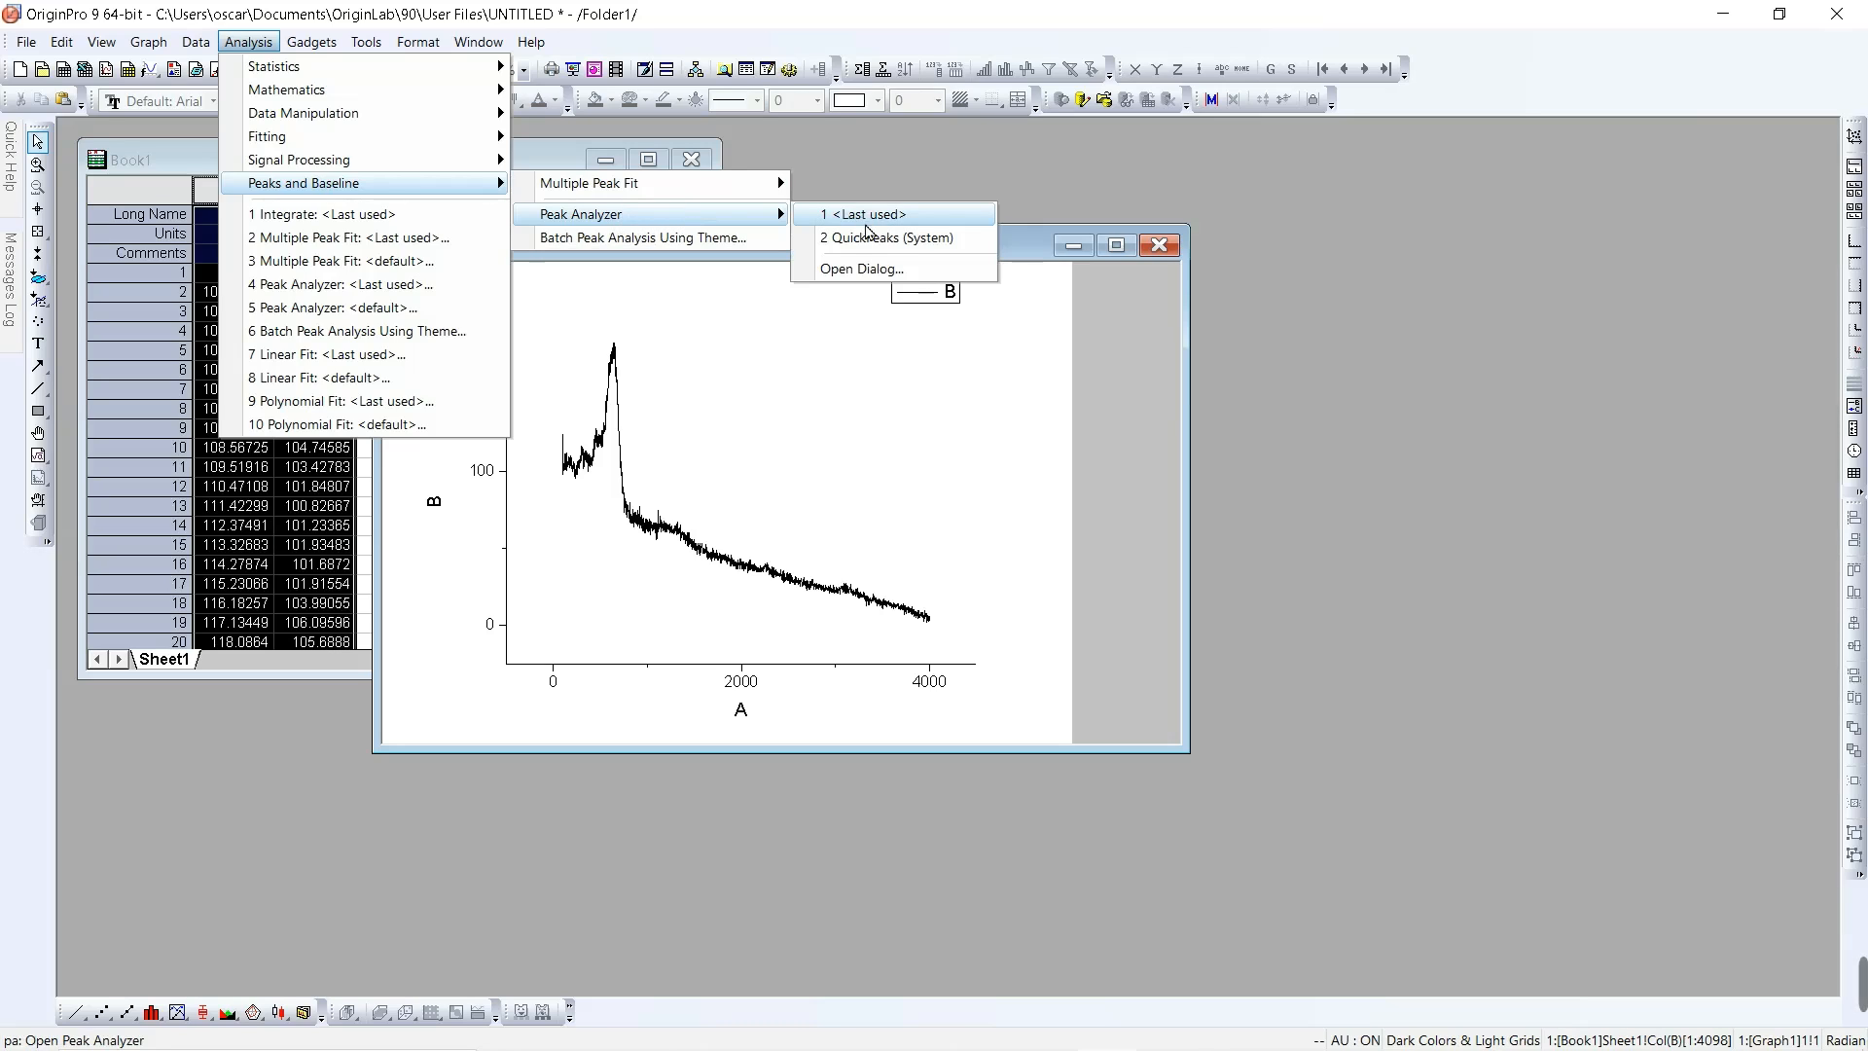
{"action": "left_click", "coordinate": [950, 277]}
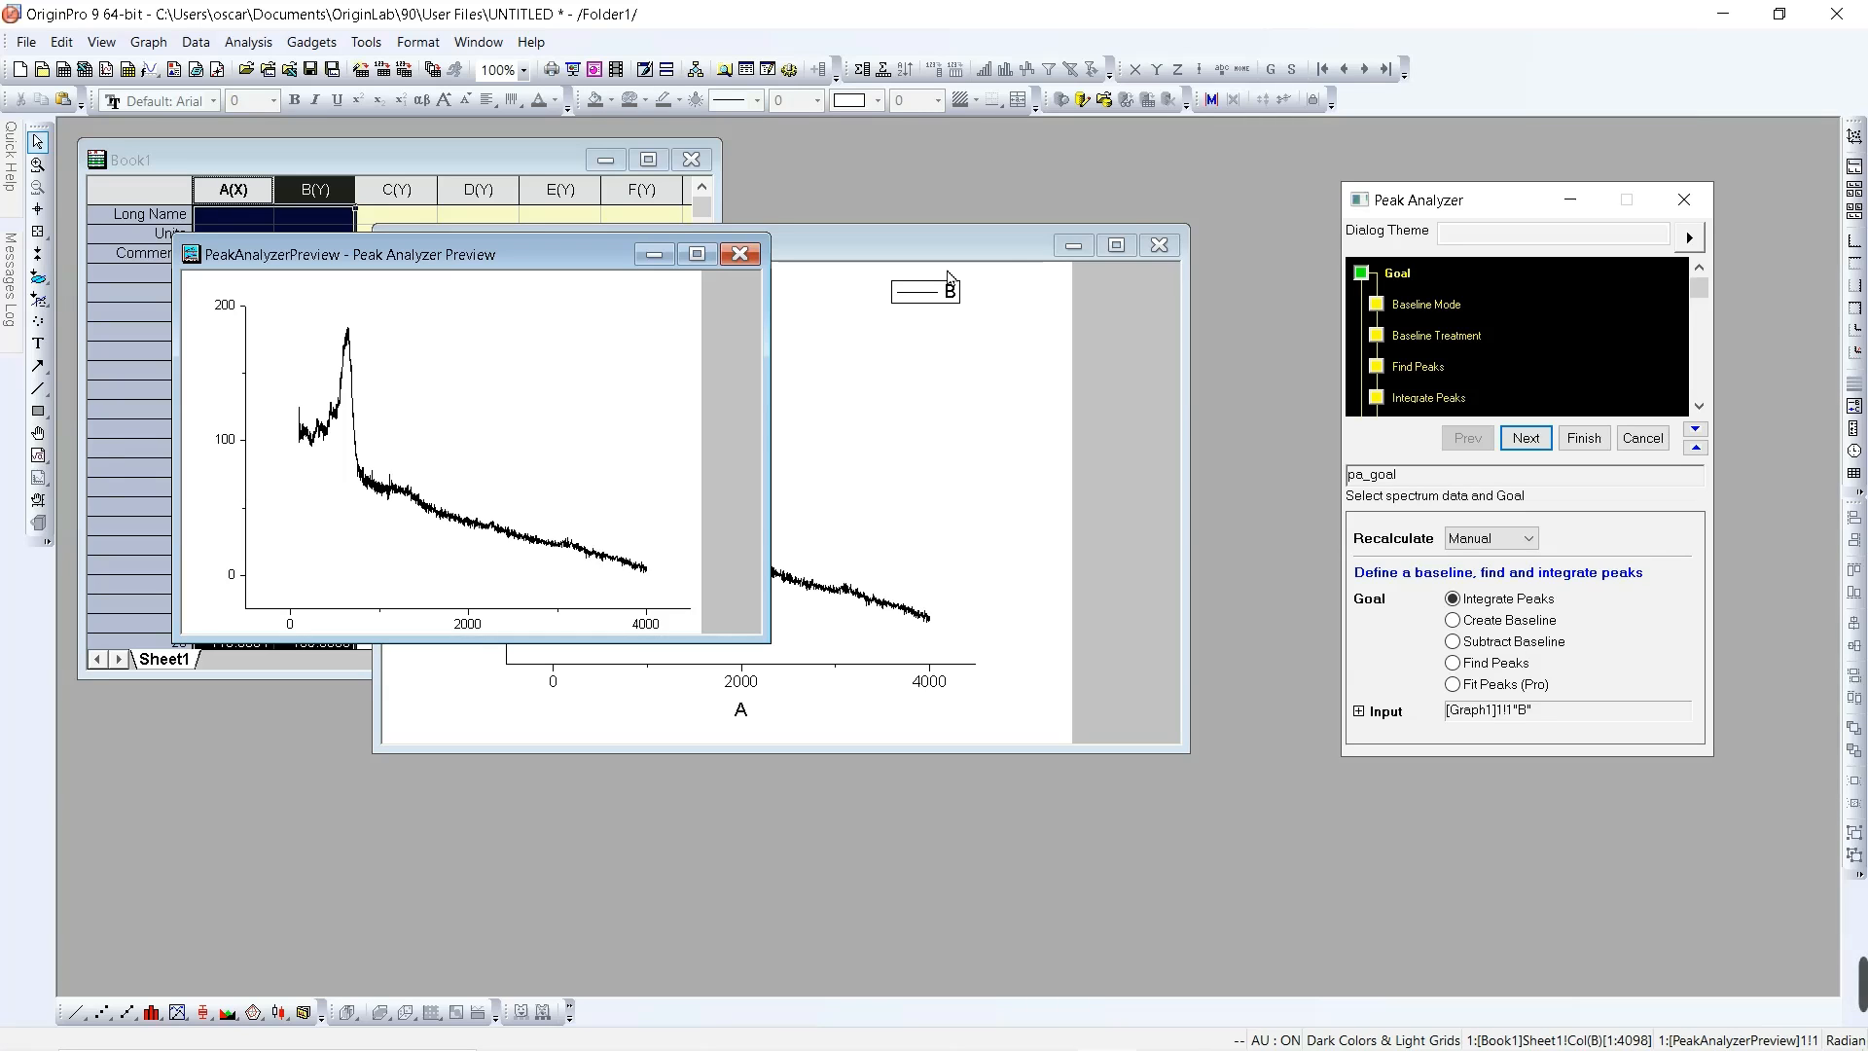
{"action": "left_click_drag", "start_coordinate": [1513, 207], "coordinate": [1272, 180]}
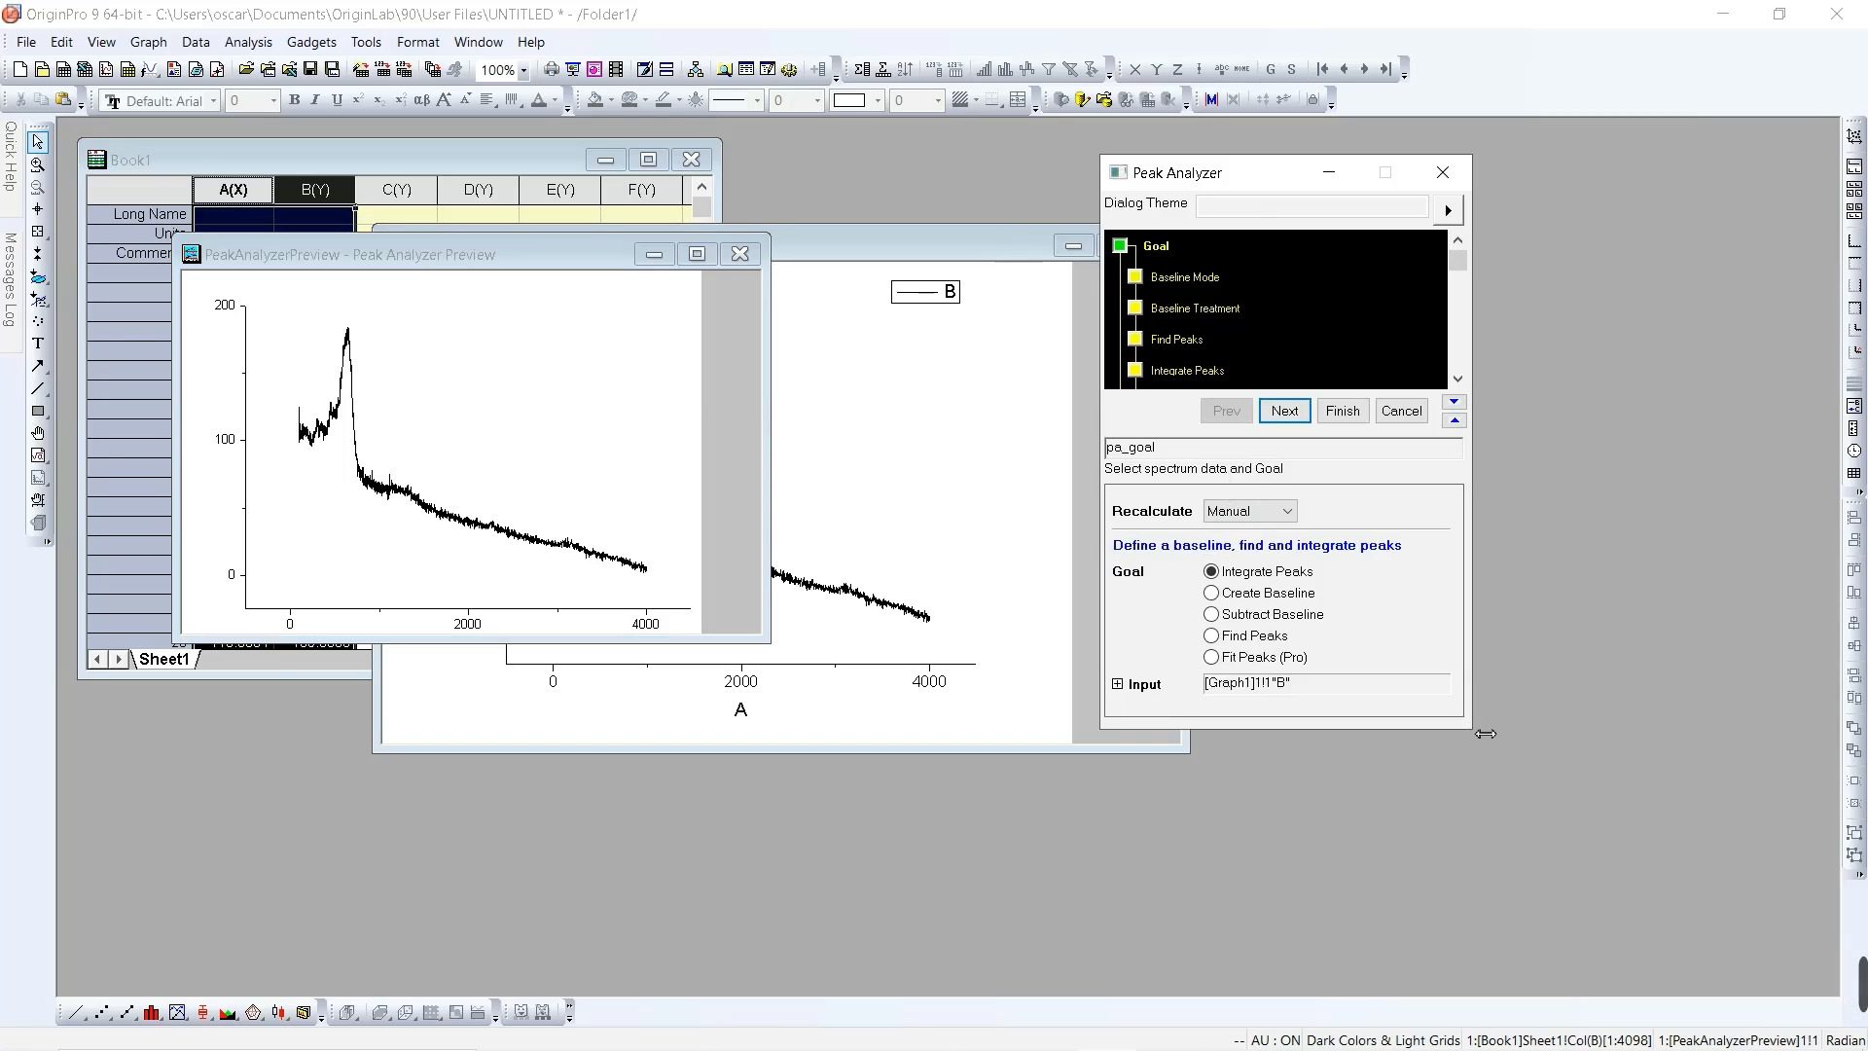
{"action": "left_click_drag", "start_coordinate": [1469, 733], "coordinate": [1615, 843]}
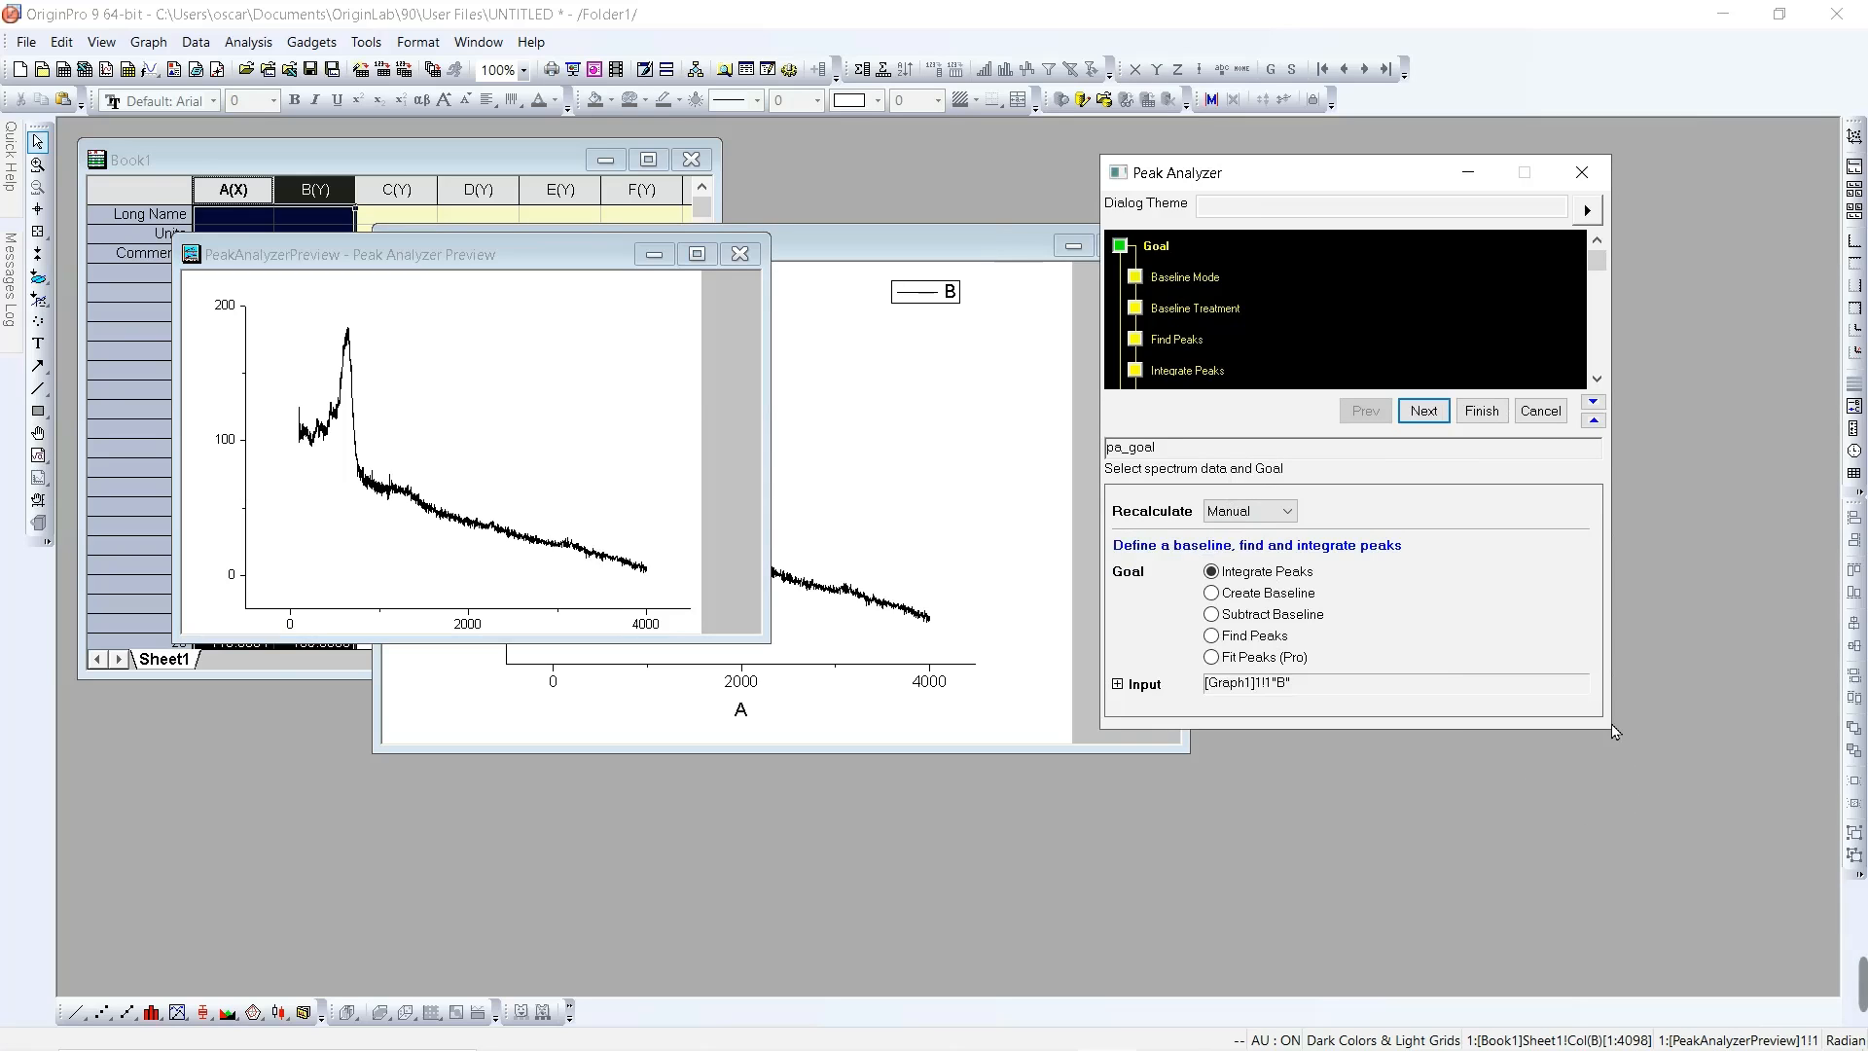
{"action": "left_click_drag", "start_coordinate": [1613, 739], "coordinate": [1661, 848]}
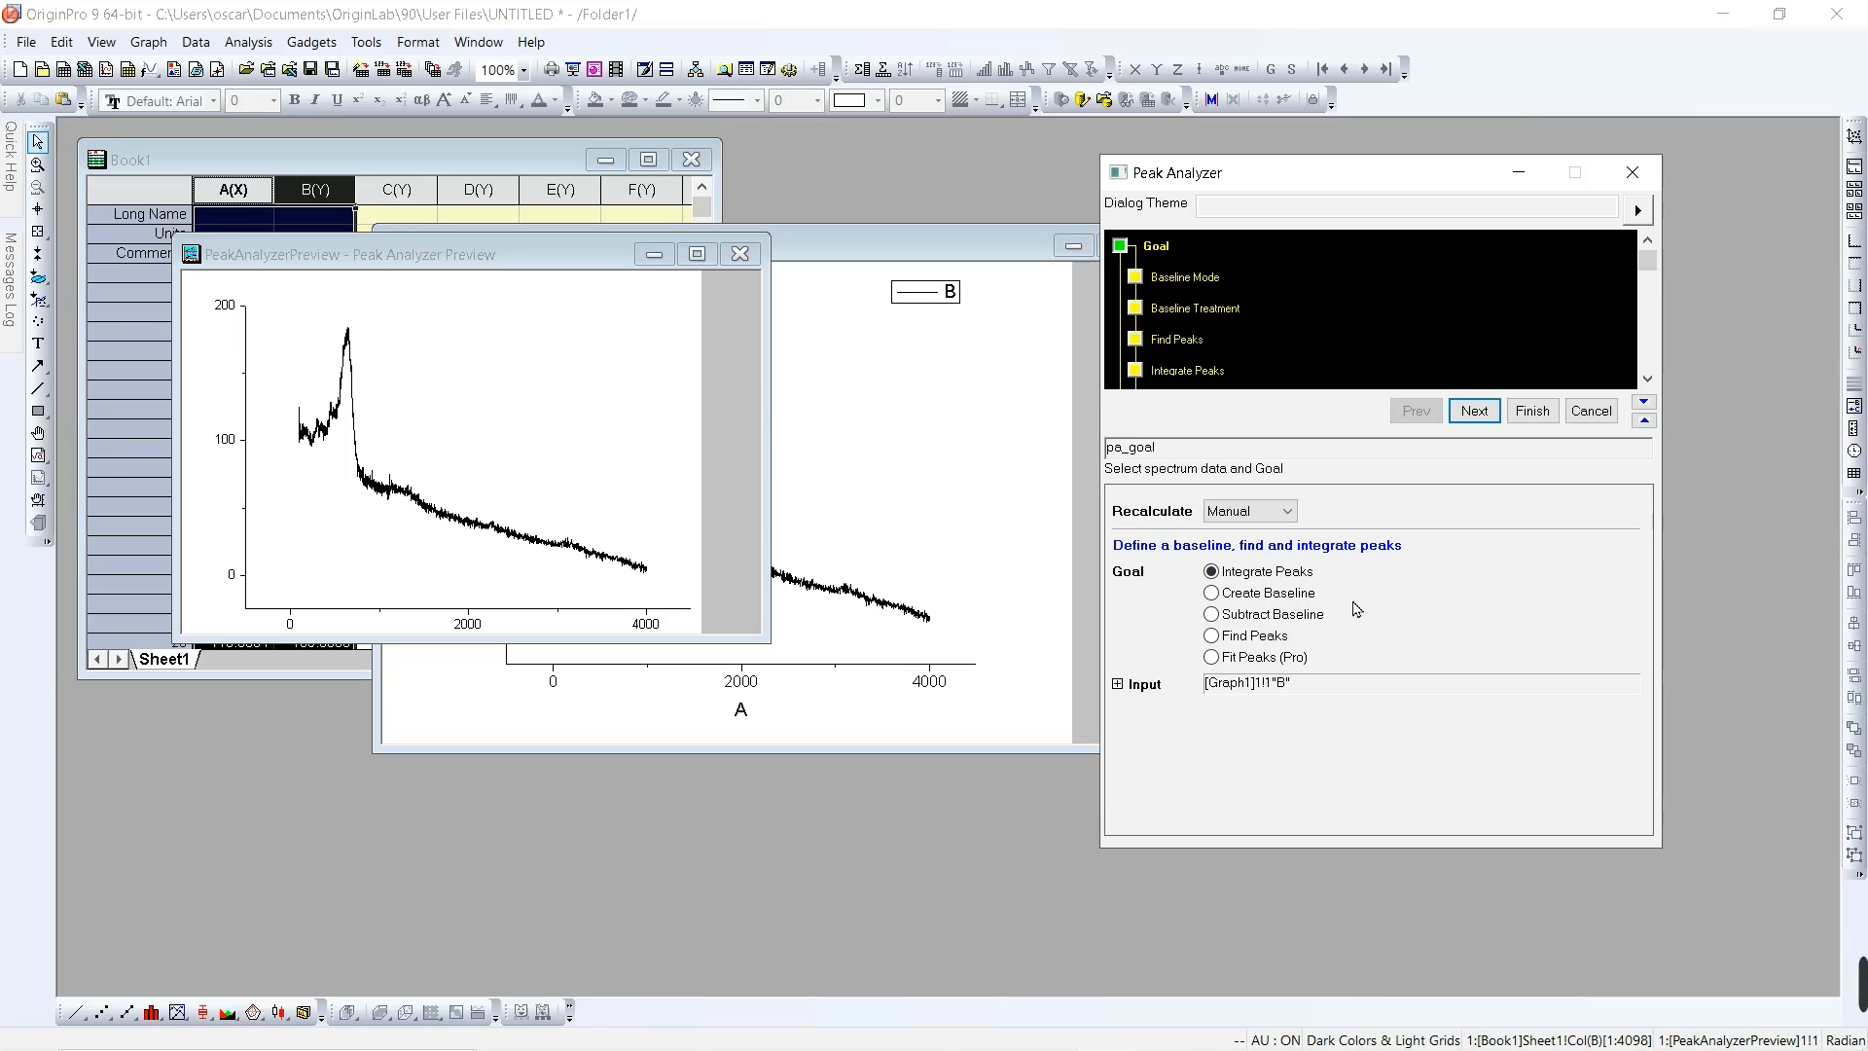
Step: Go through the Peak Analyzer goals, settle on Subtract Baseline and advance to the Baseline Mode page
{"action": "left_click", "coordinate": [1269, 600]}
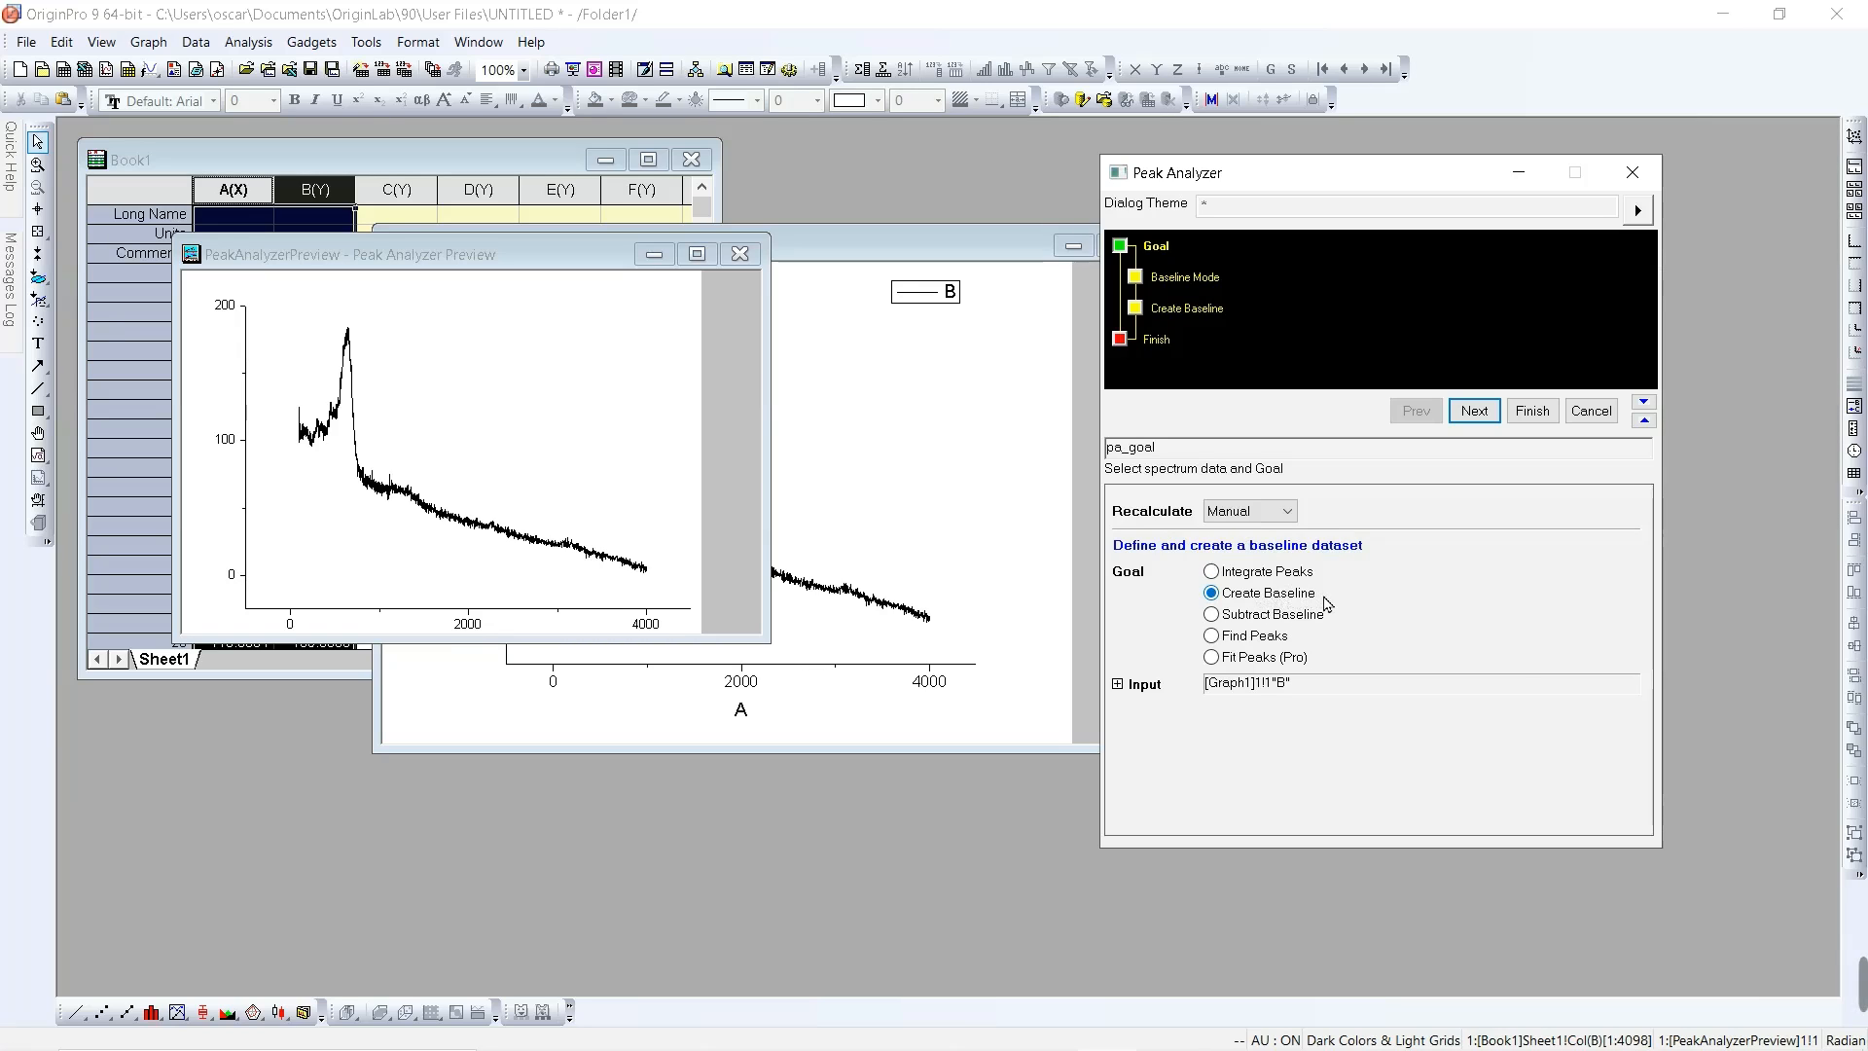
{"action": "left_click", "coordinate": [1265, 619]}
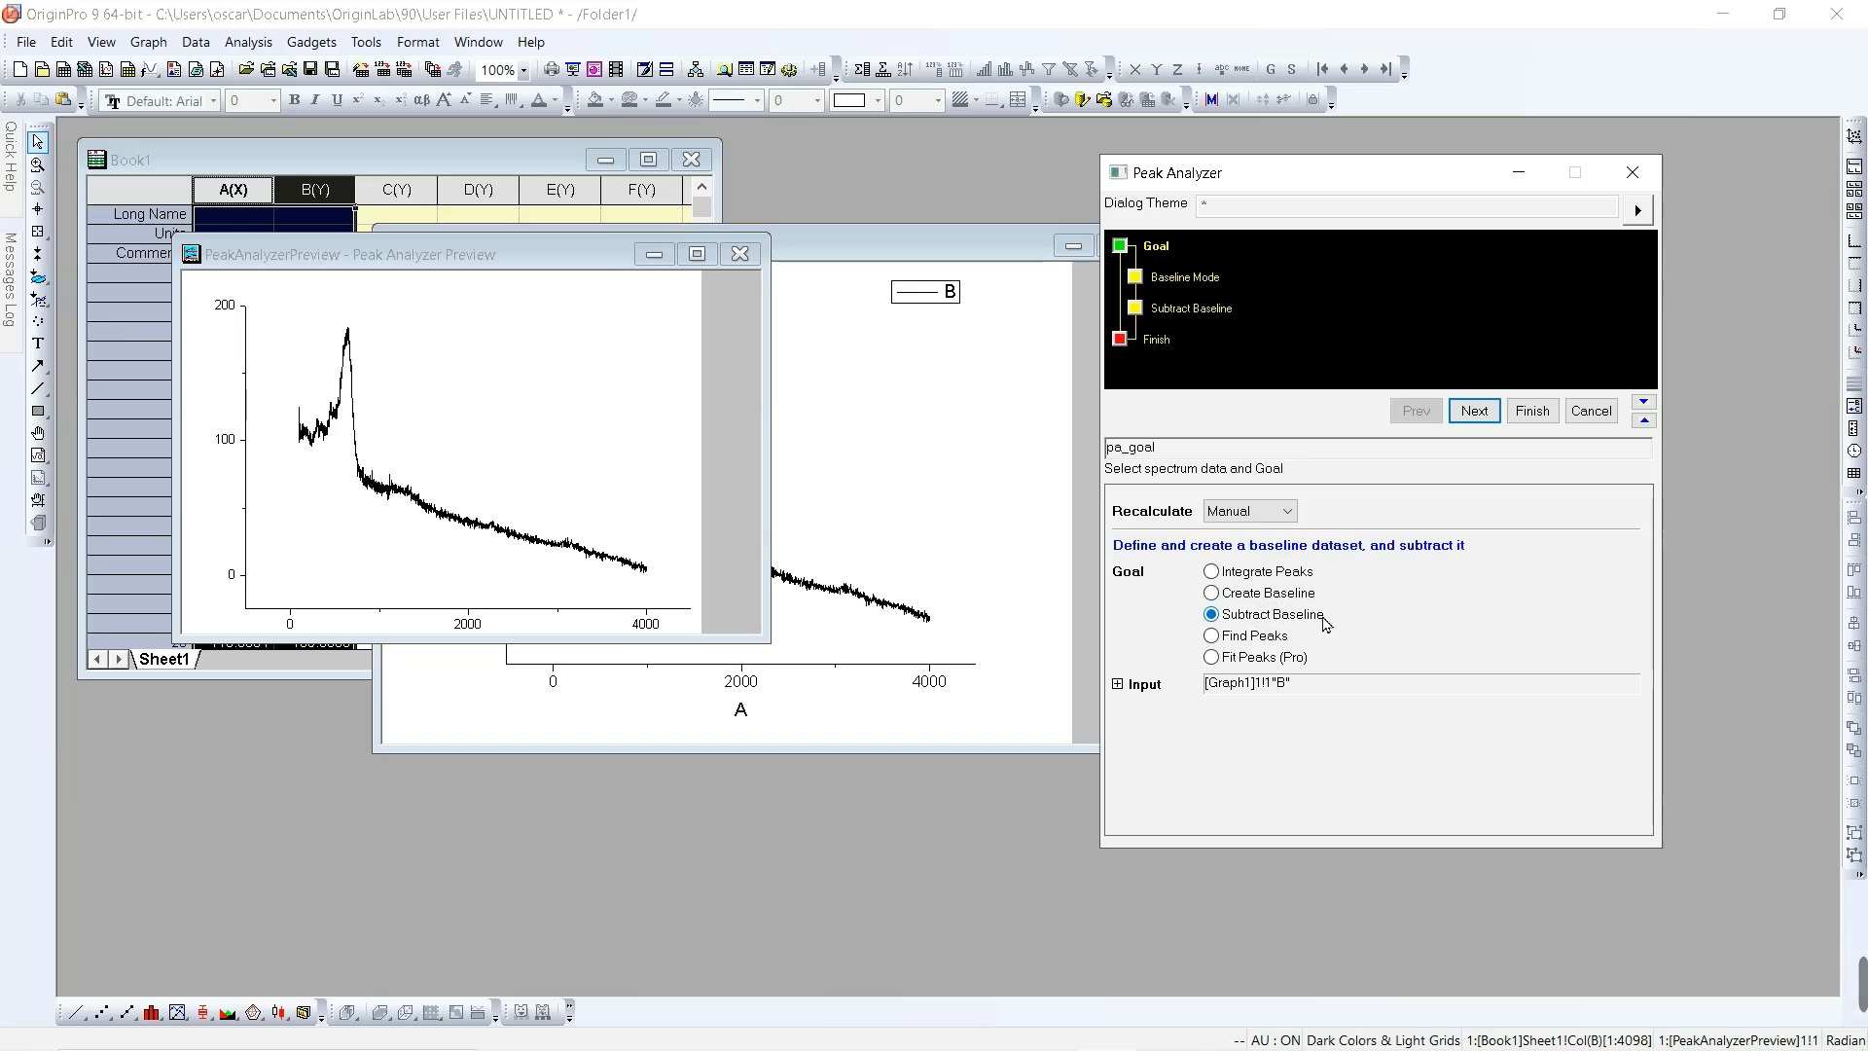
{"action": "left_click", "coordinate": [1268, 638]}
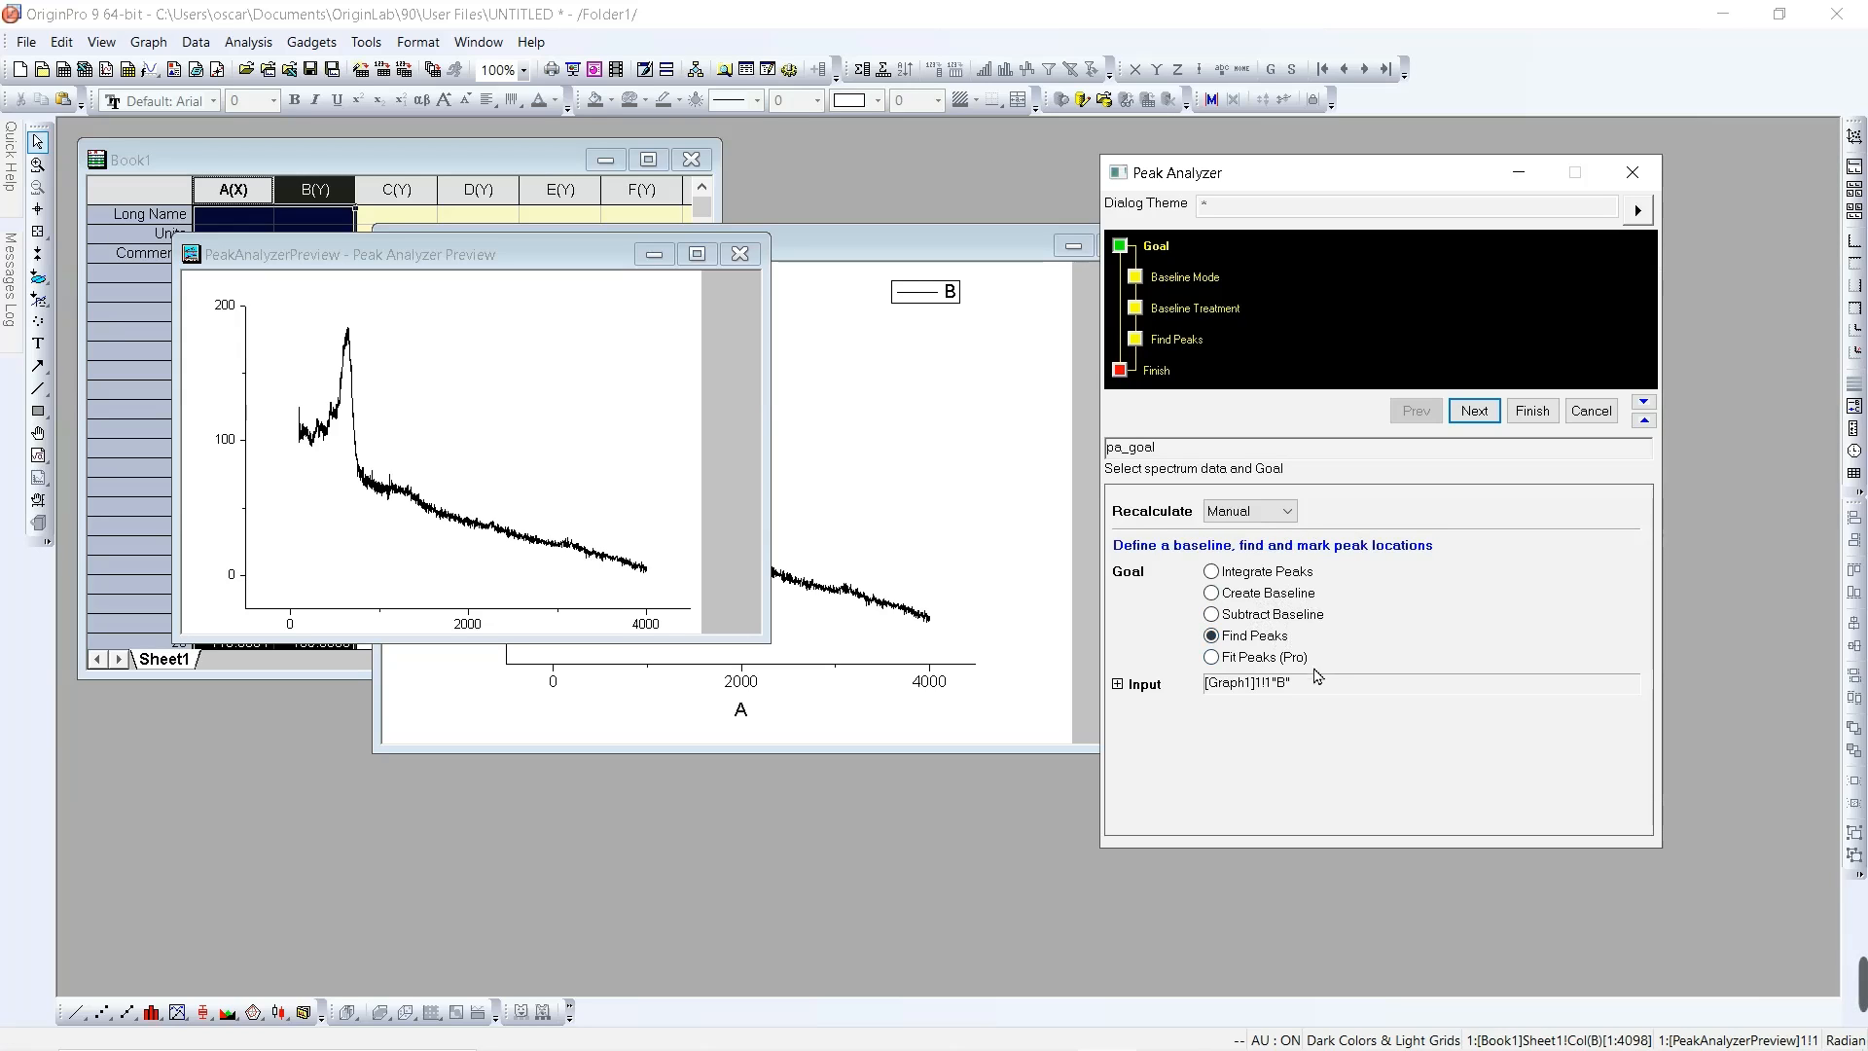
{"action": "left_click", "coordinate": [1295, 662]}
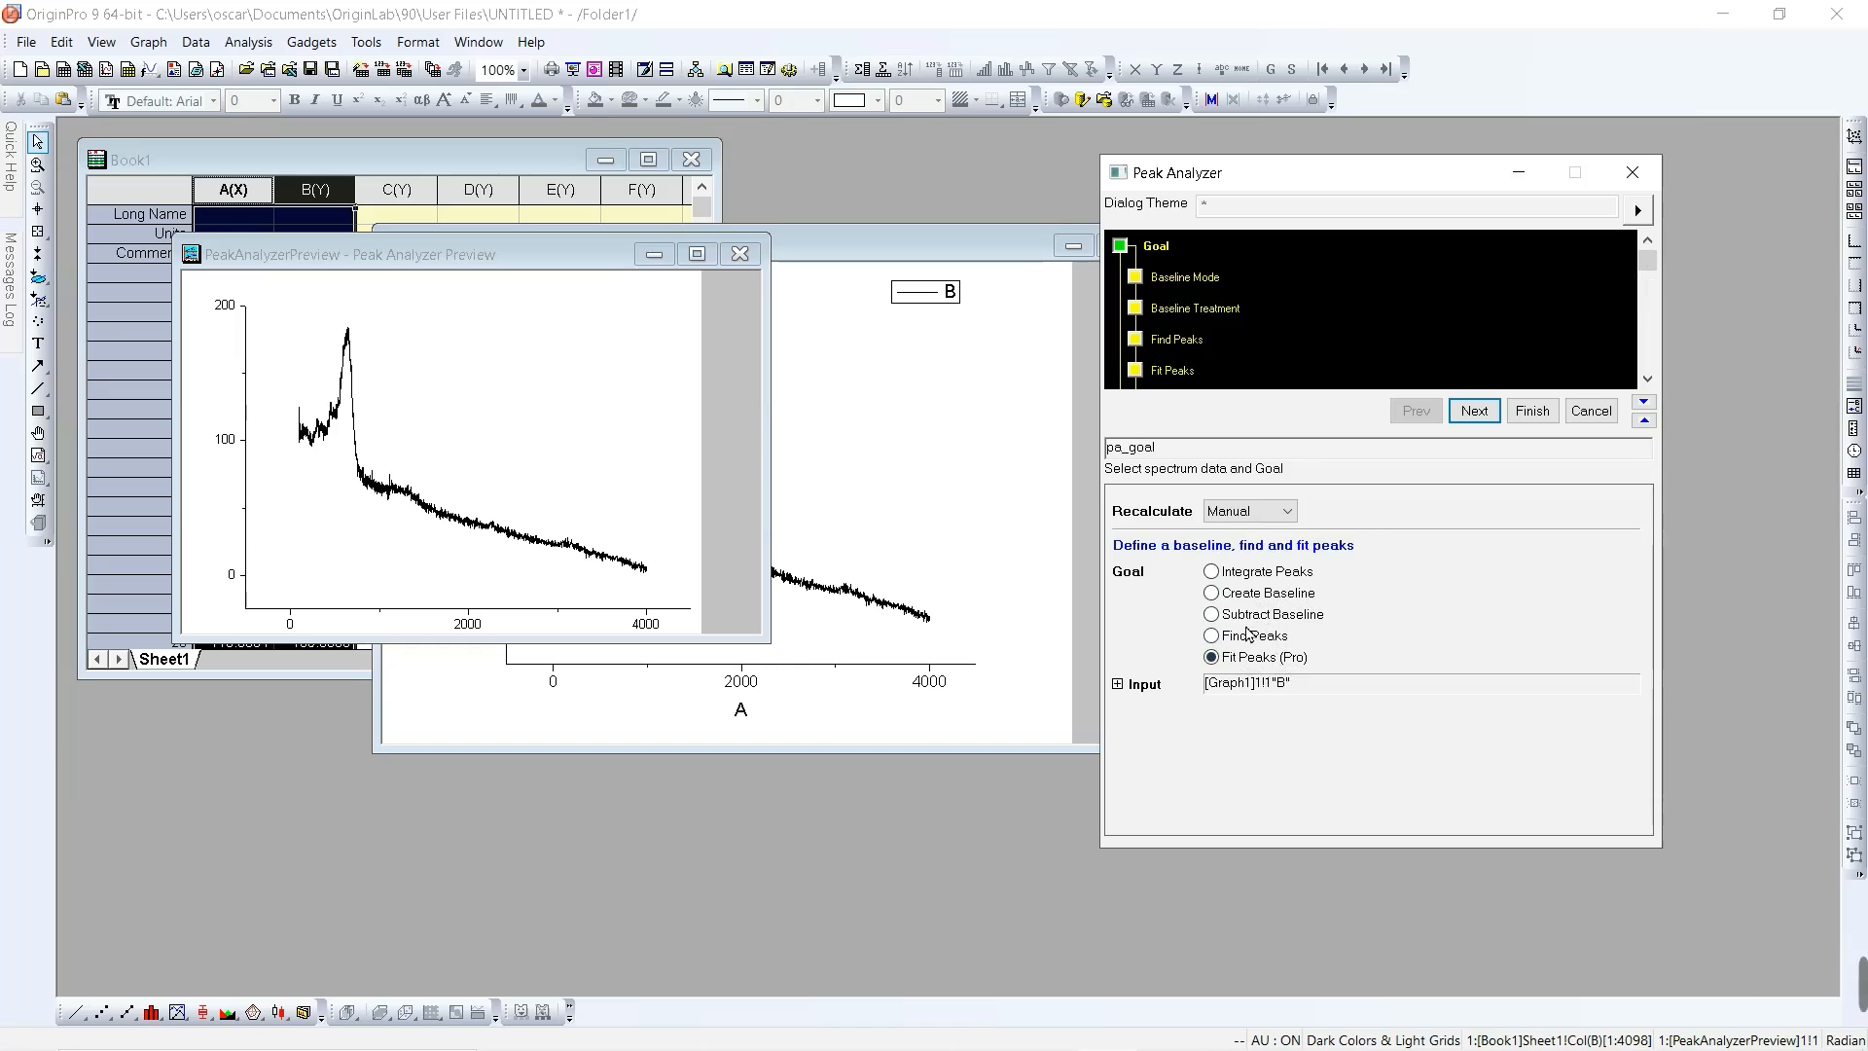
{"action": "left_click", "coordinate": [1251, 617]}
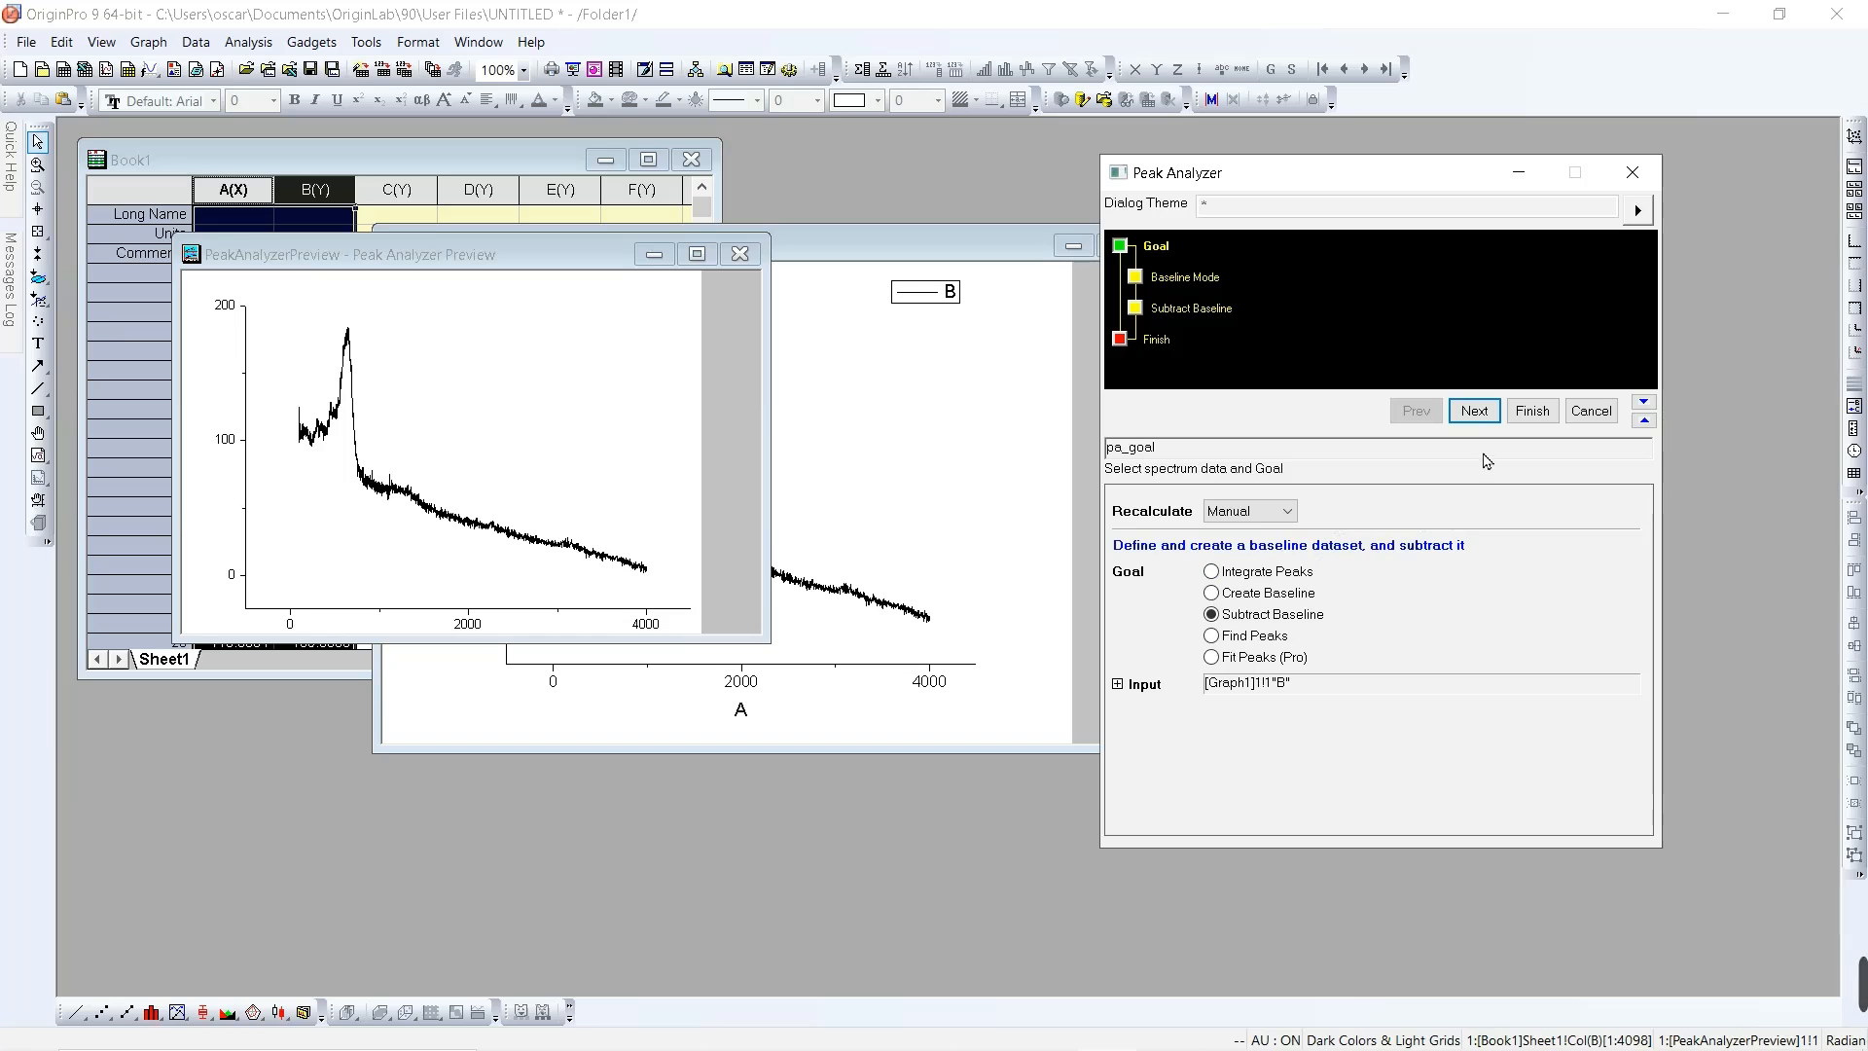
{"action": "left_click", "coordinate": [1475, 411]}
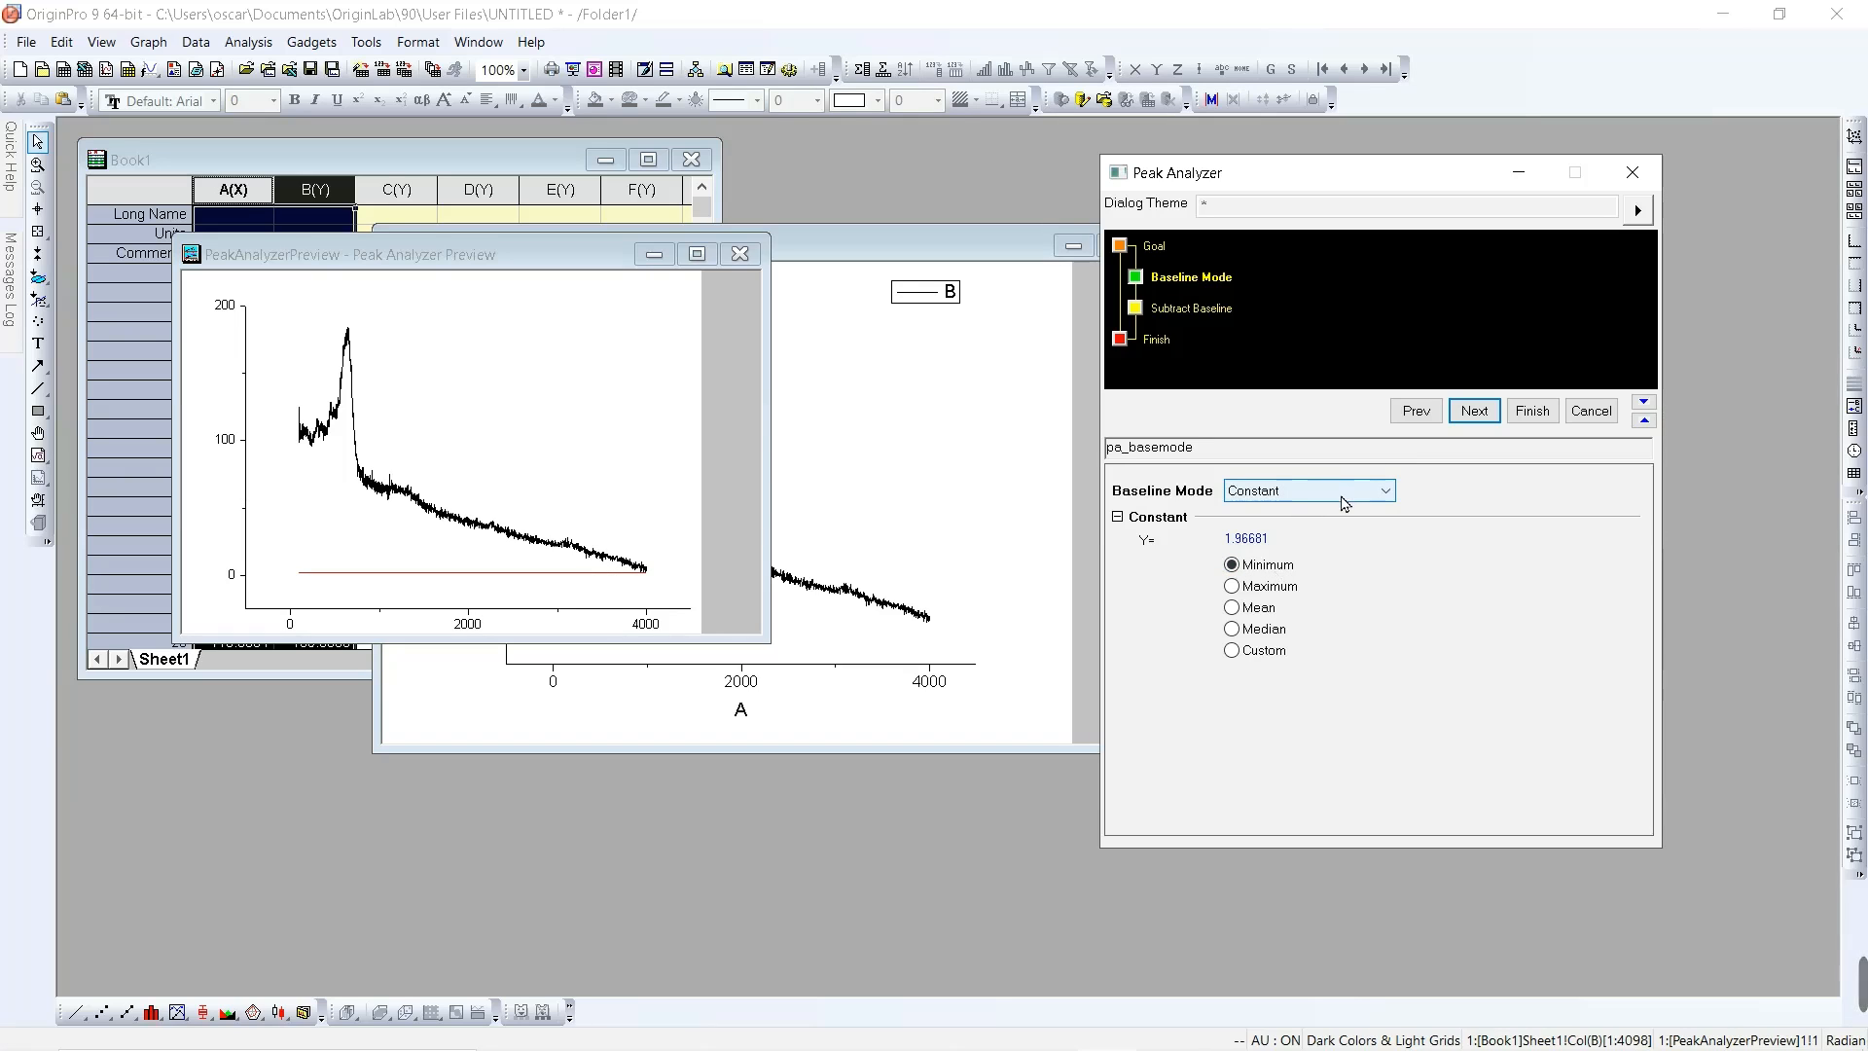
Step: Look through the available baseline modes and set the Baseline Mode to User Defined
{"action": "left_click", "coordinate": [1298, 505]}
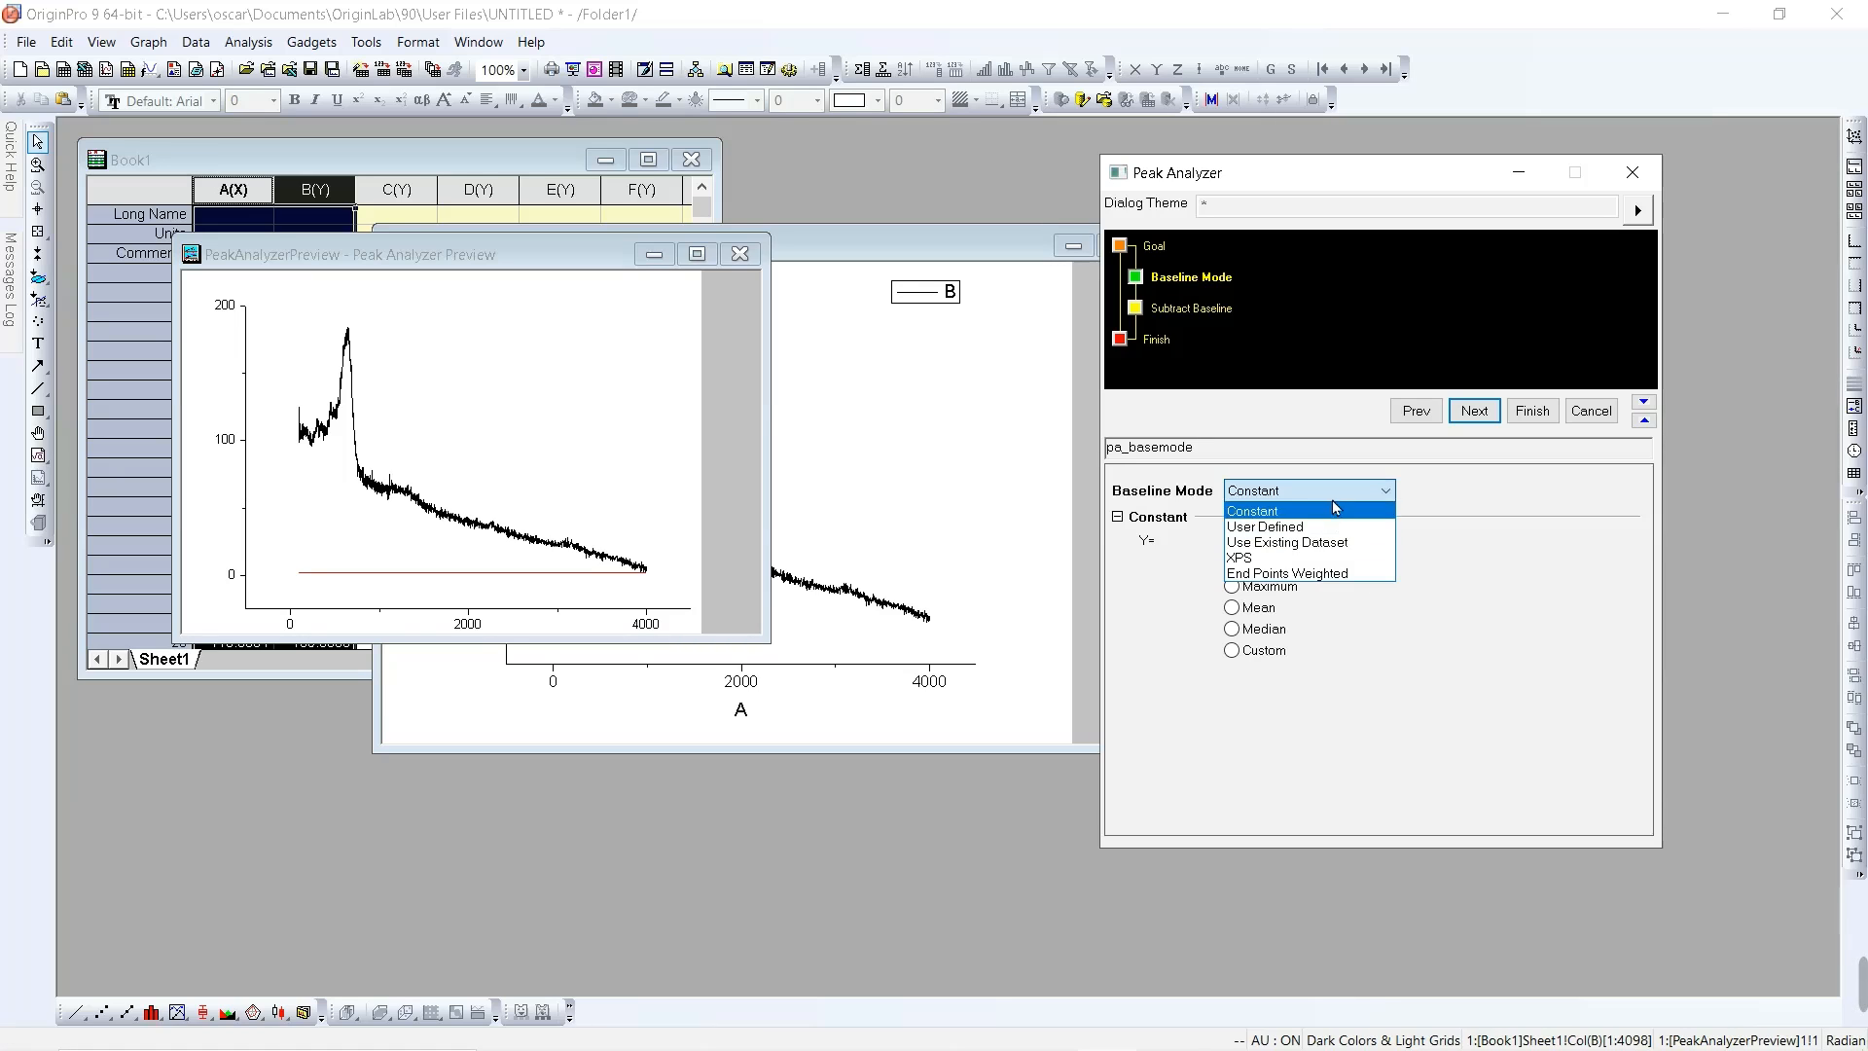
{"action": "left_click", "coordinate": [1454, 595]}
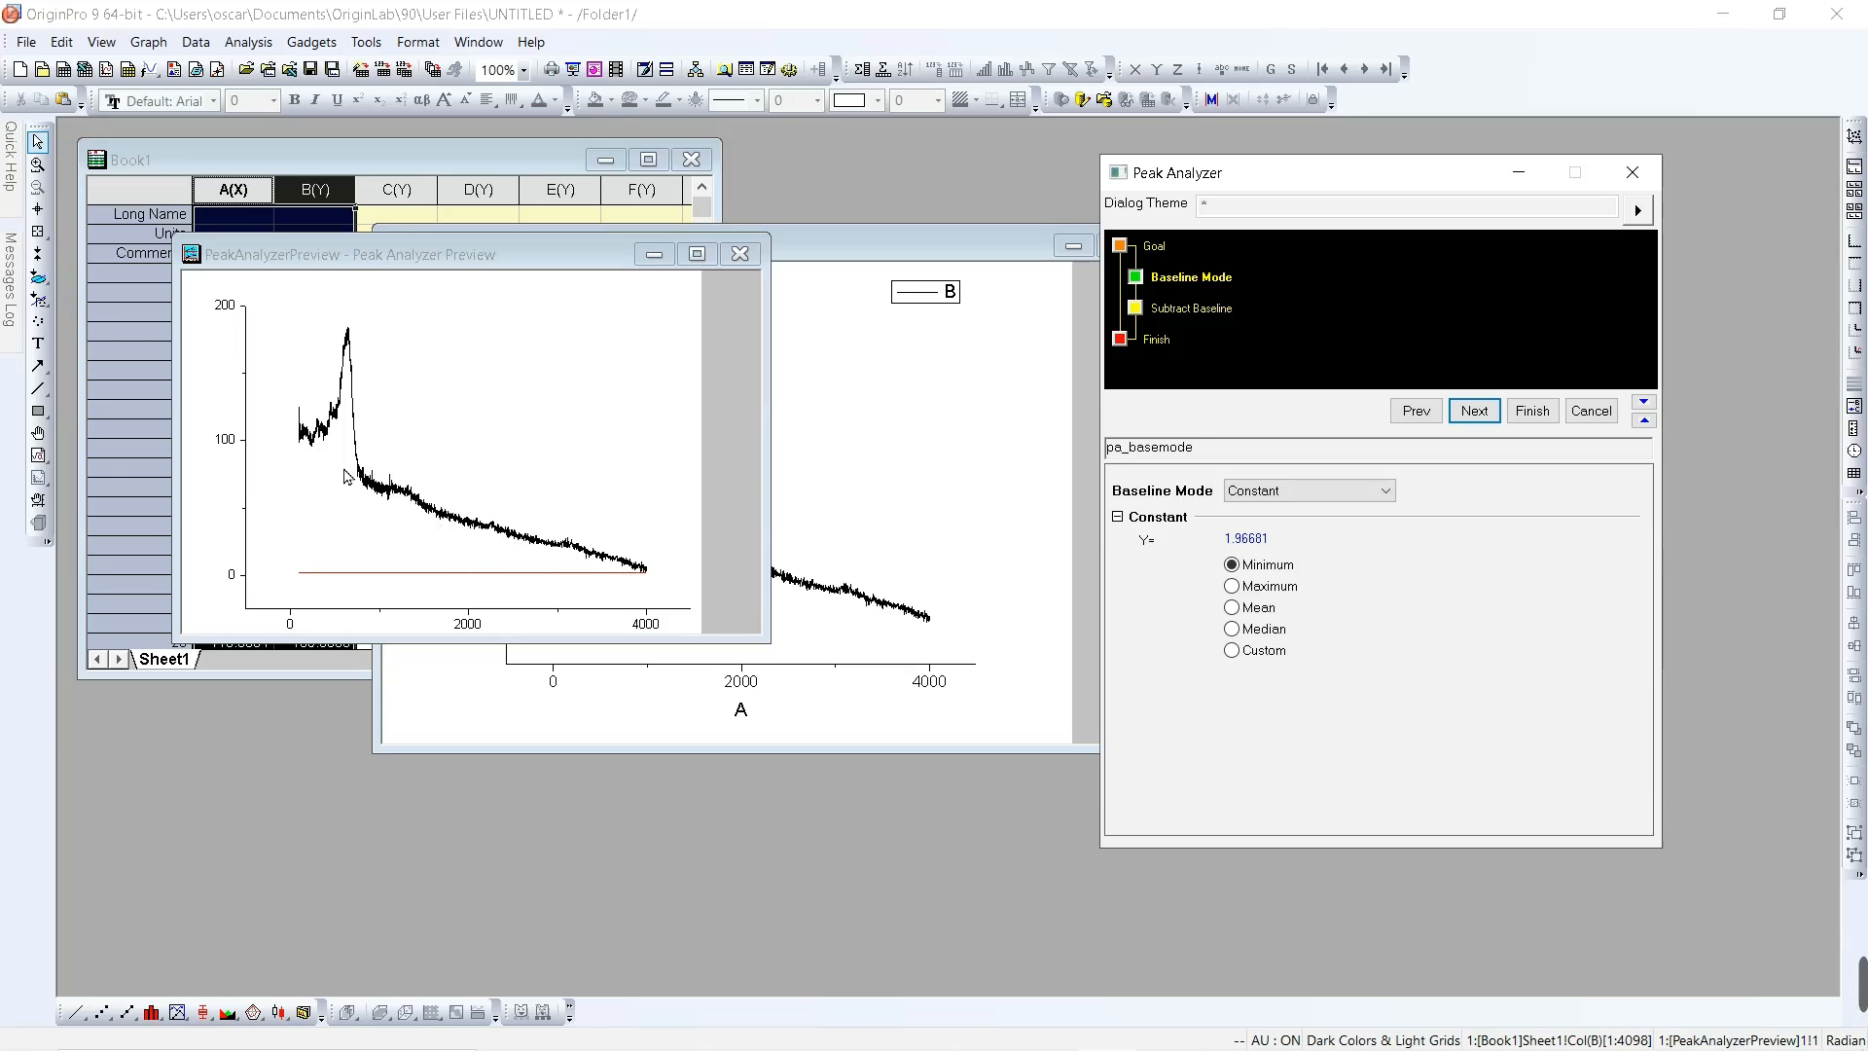
{"action": "left_click", "coordinate": [1387, 494]}
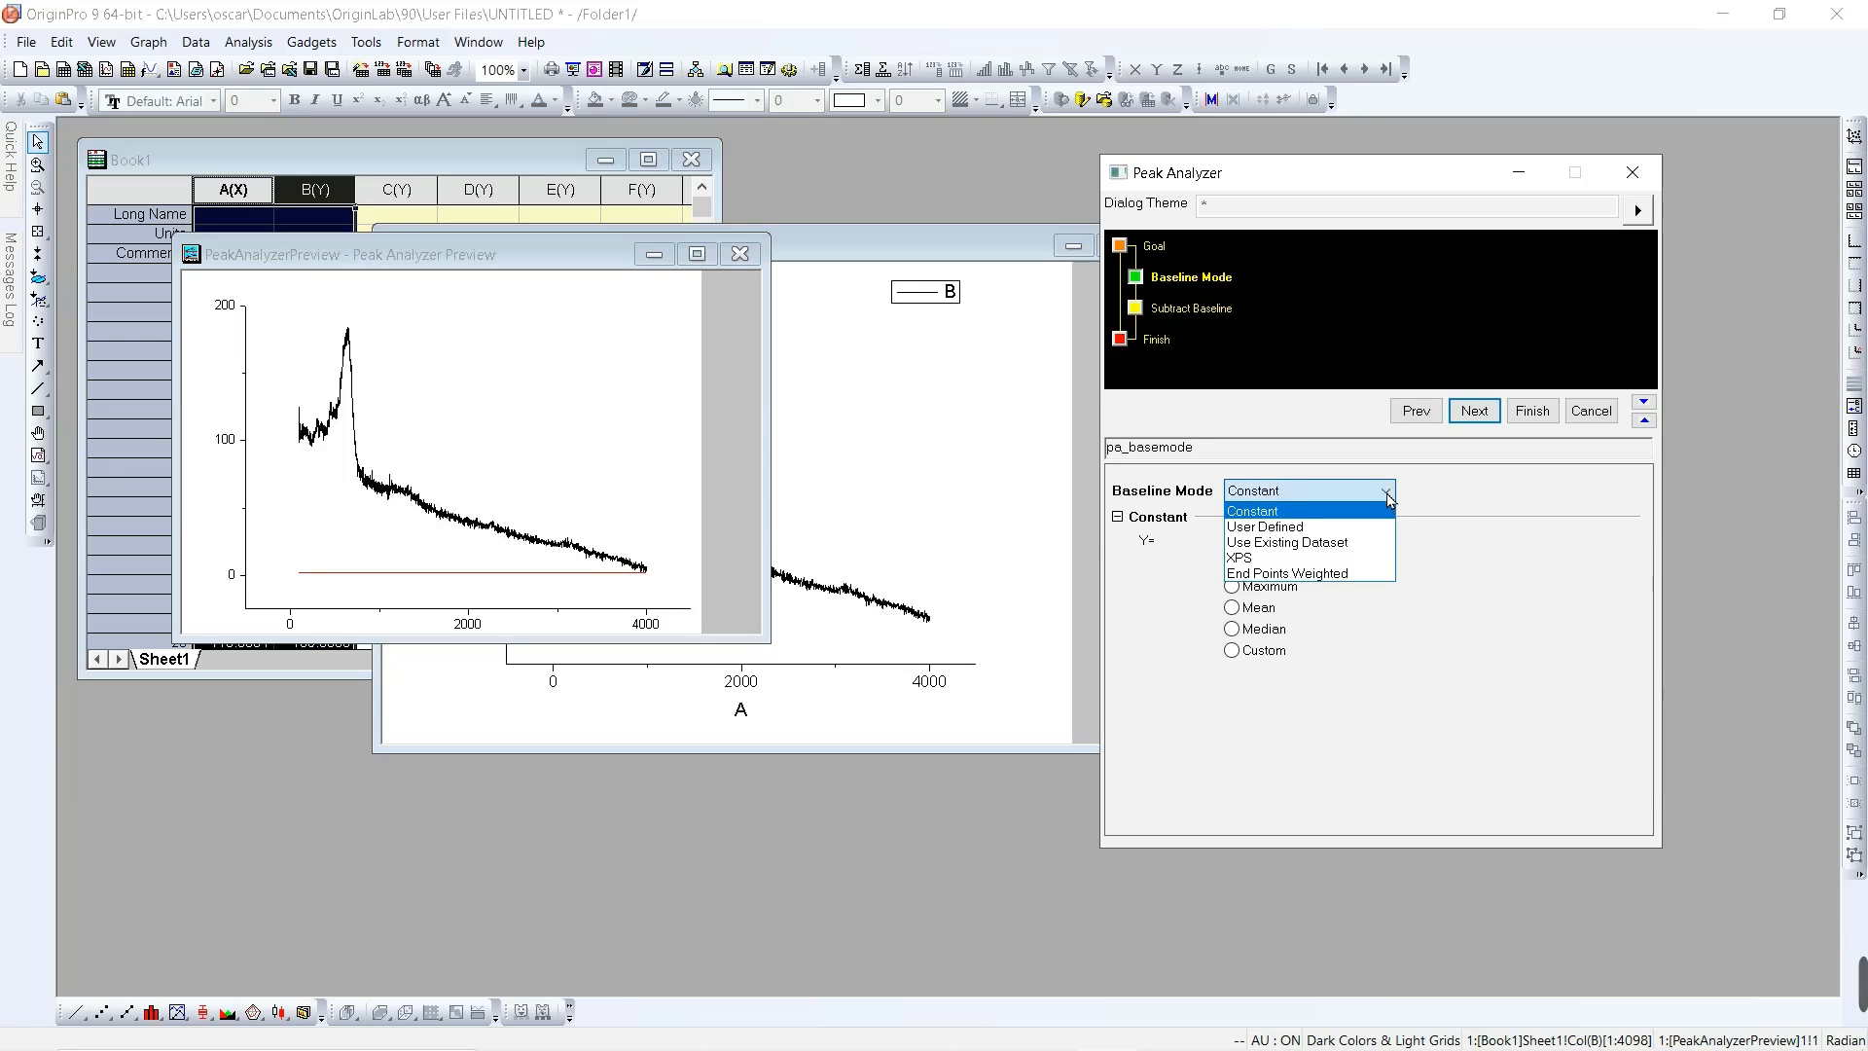
{"action": "left_click", "coordinate": [1301, 535]}
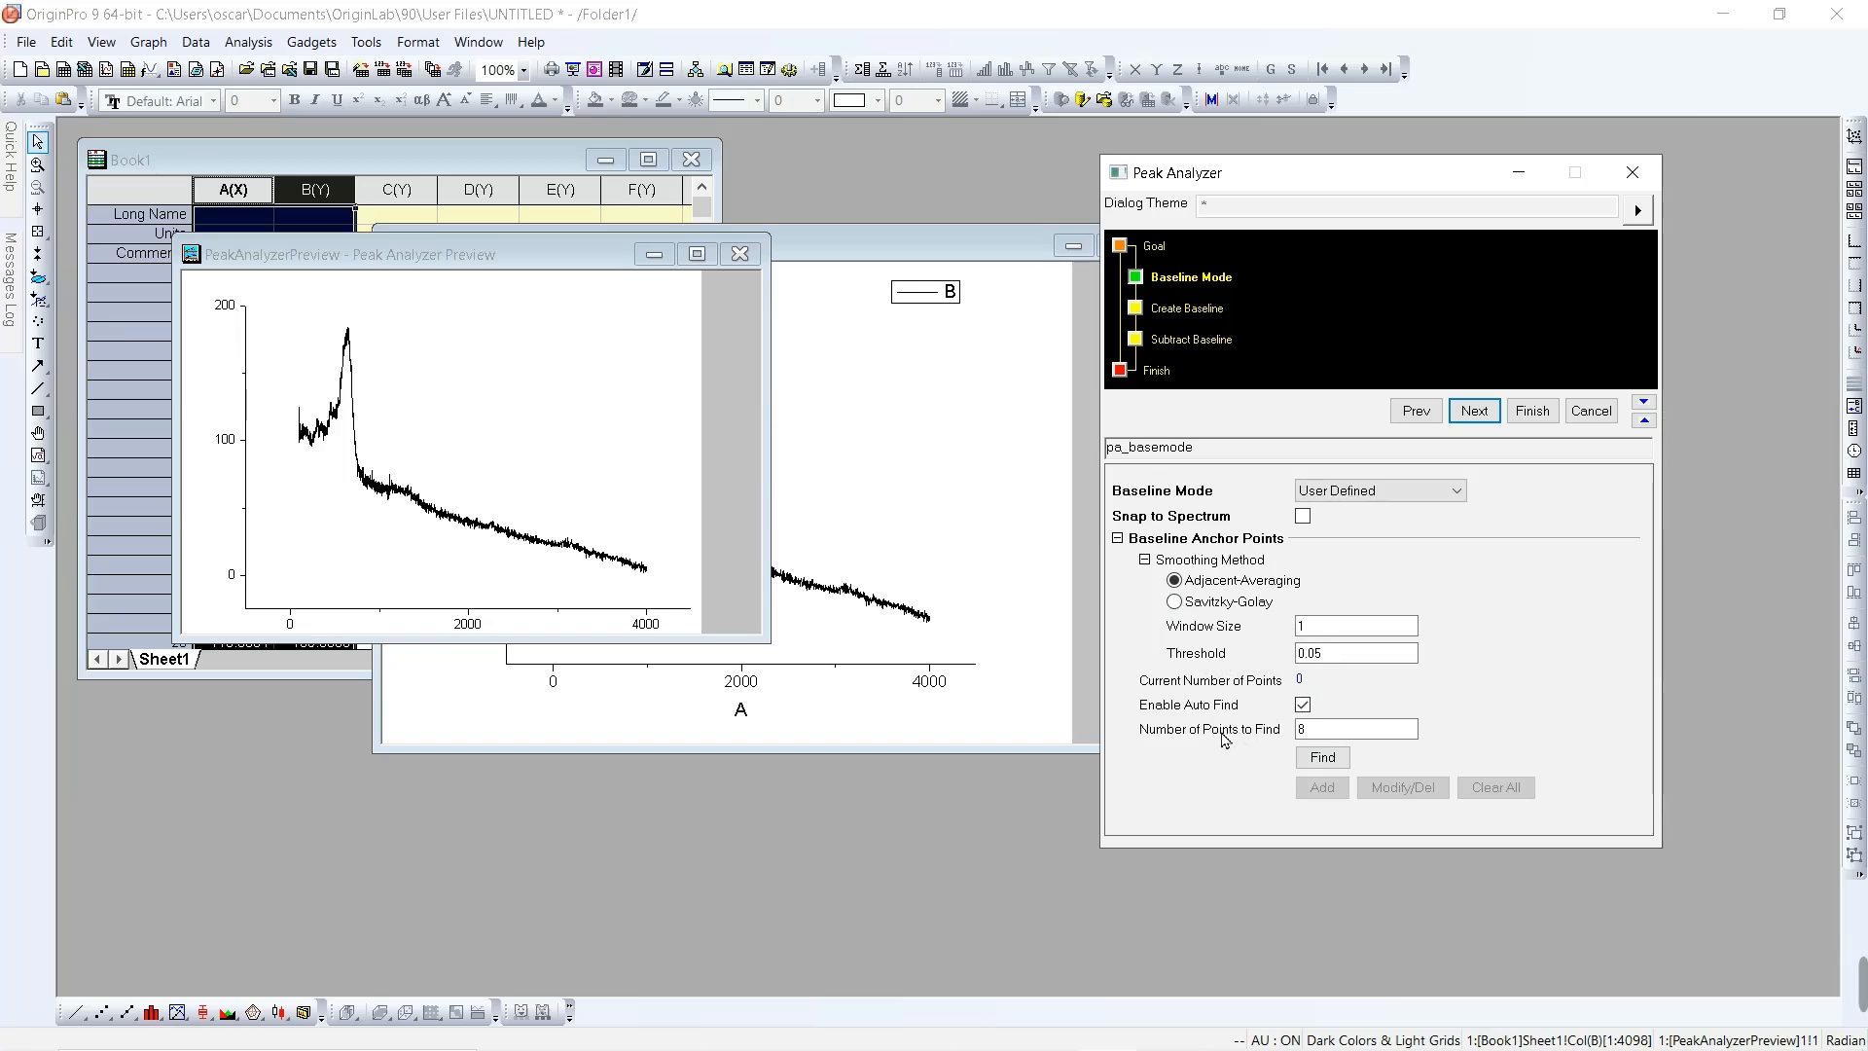
Step: Set the number of anchor points to find to 4, find them automatically and advance to the Create Baseline page
{"action": "left_click", "coordinate": [1352, 732]}
{"action": "type", "text": "4"}
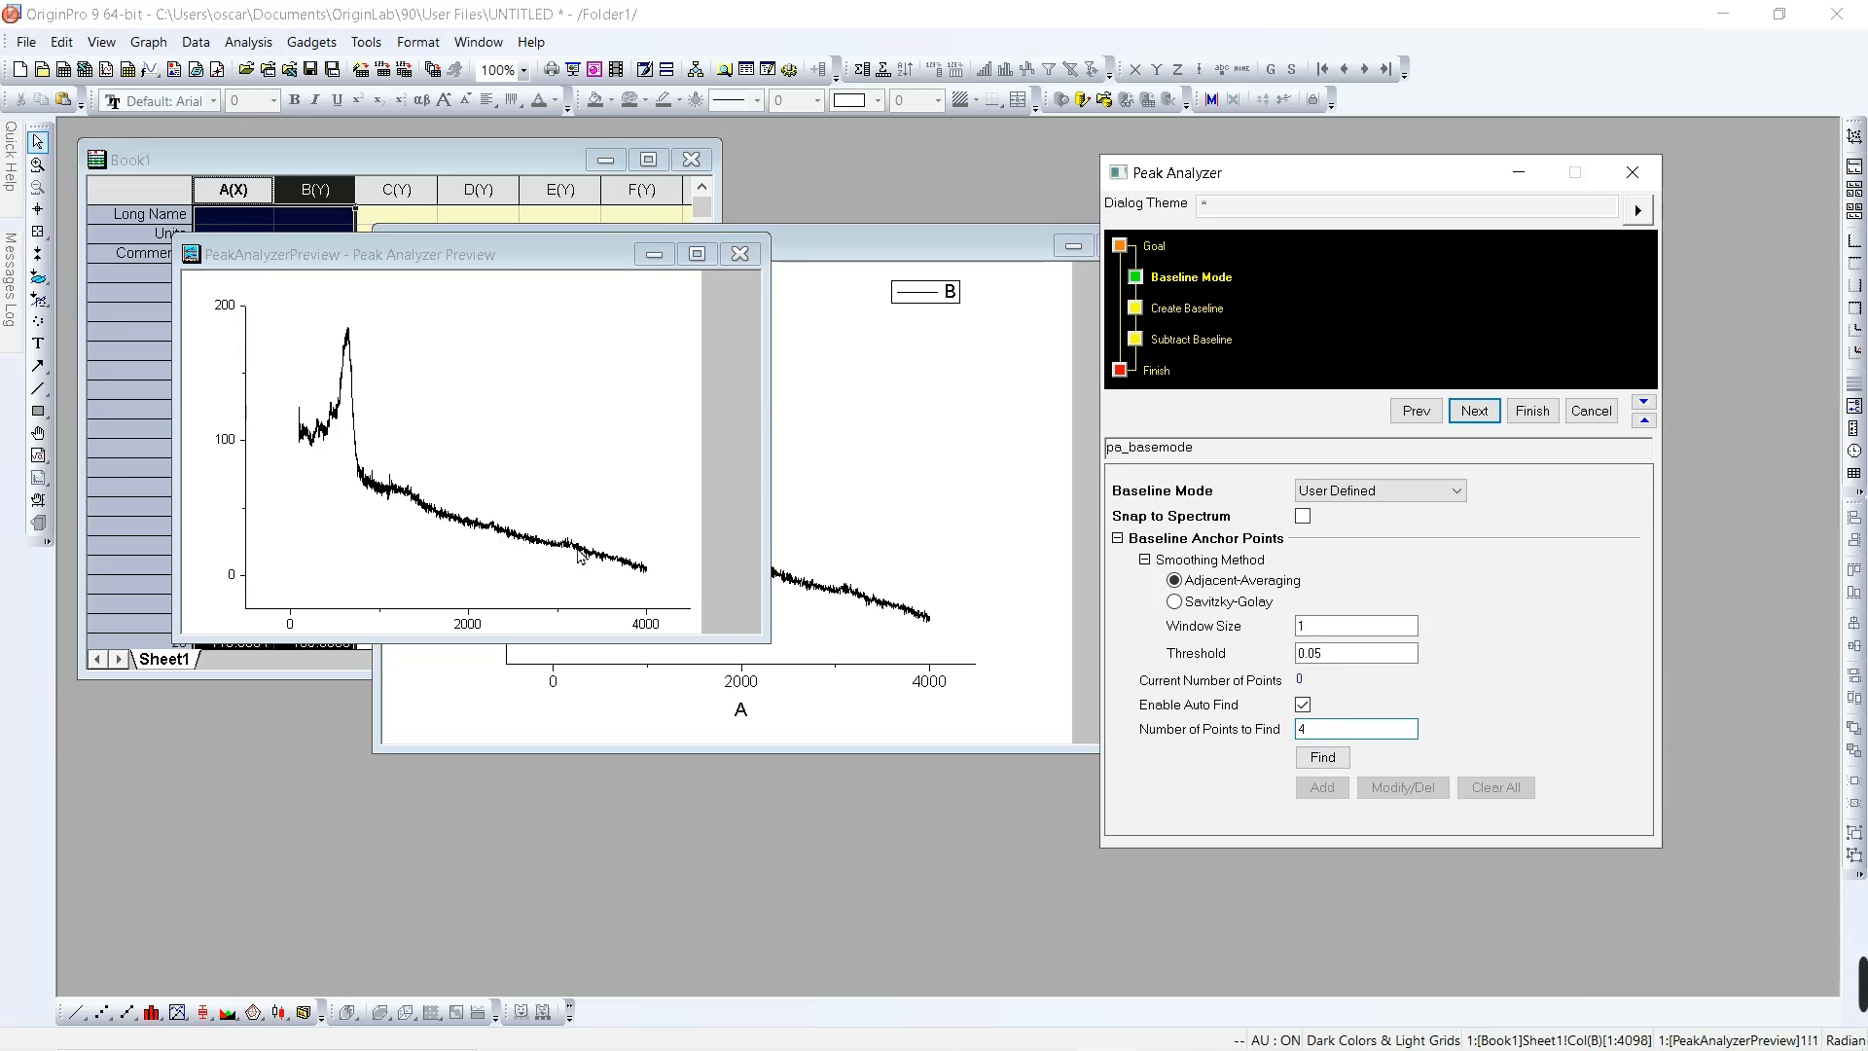
{"action": "left_click", "coordinate": [1332, 766]}
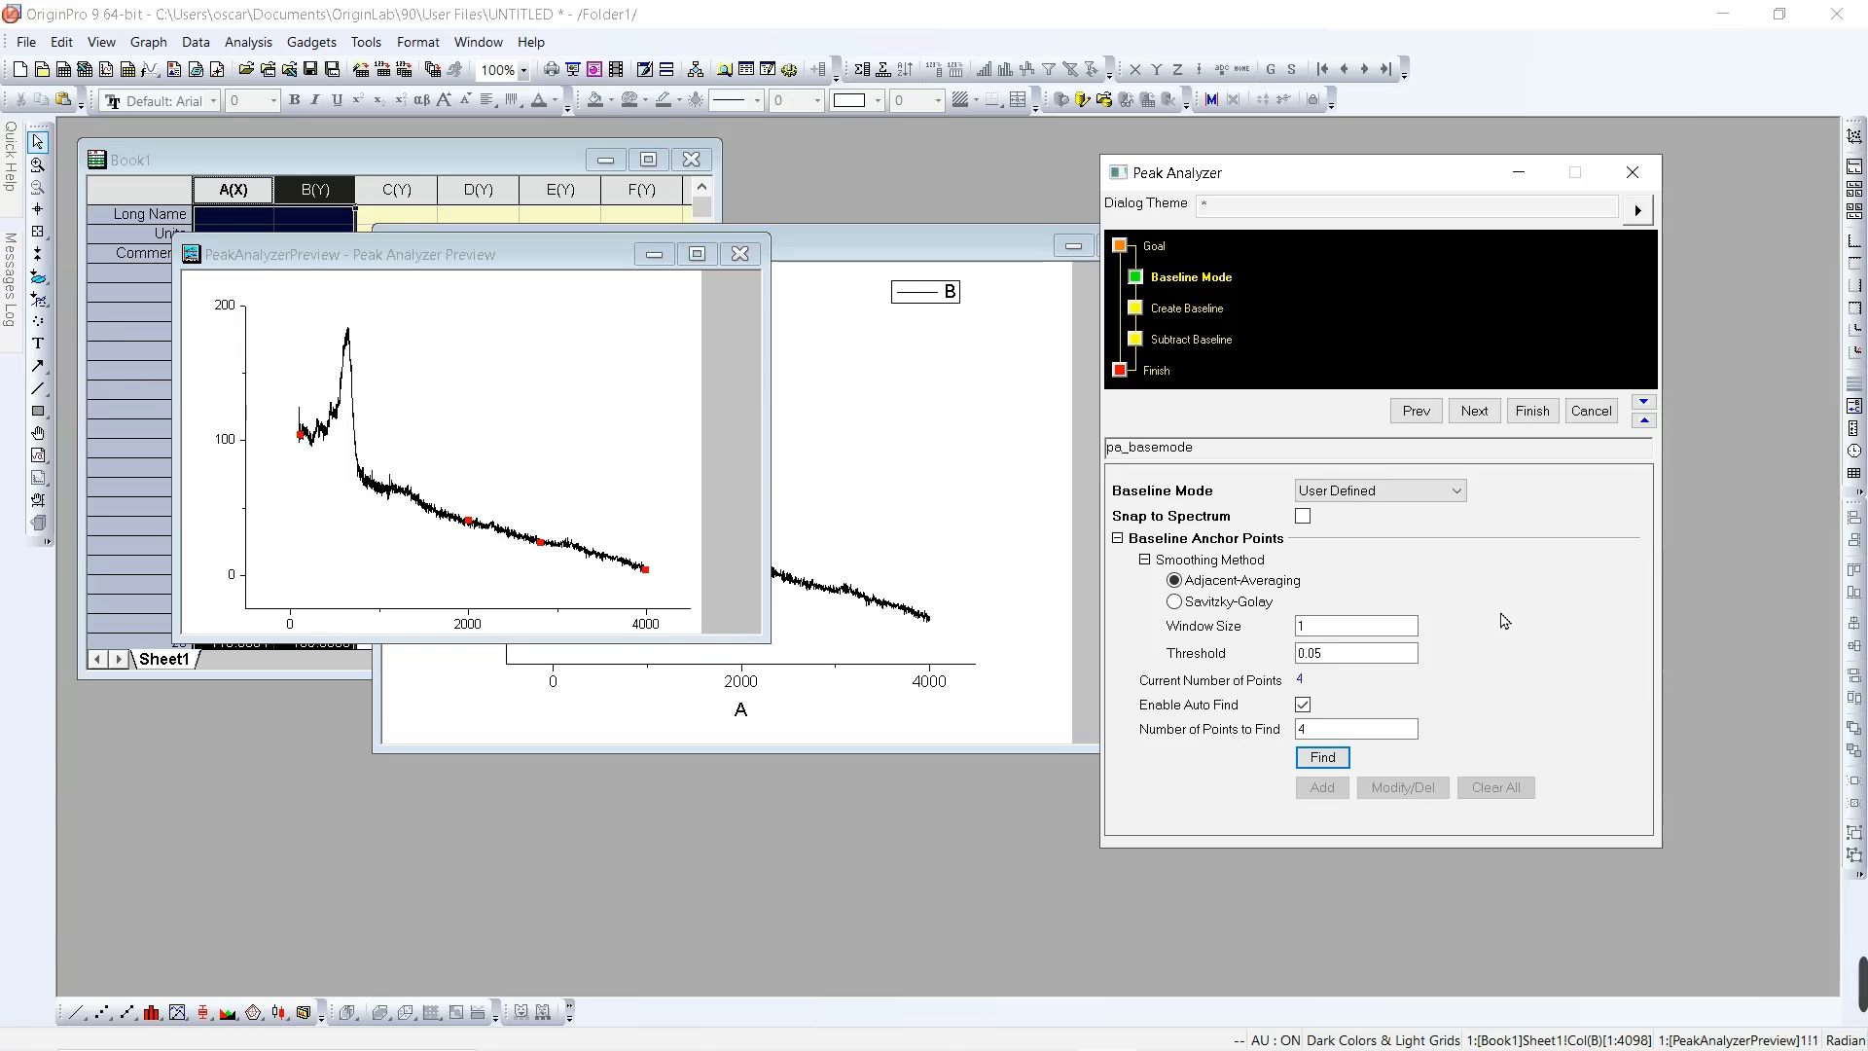
{"action": "left_click", "coordinate": [1475, 413]}
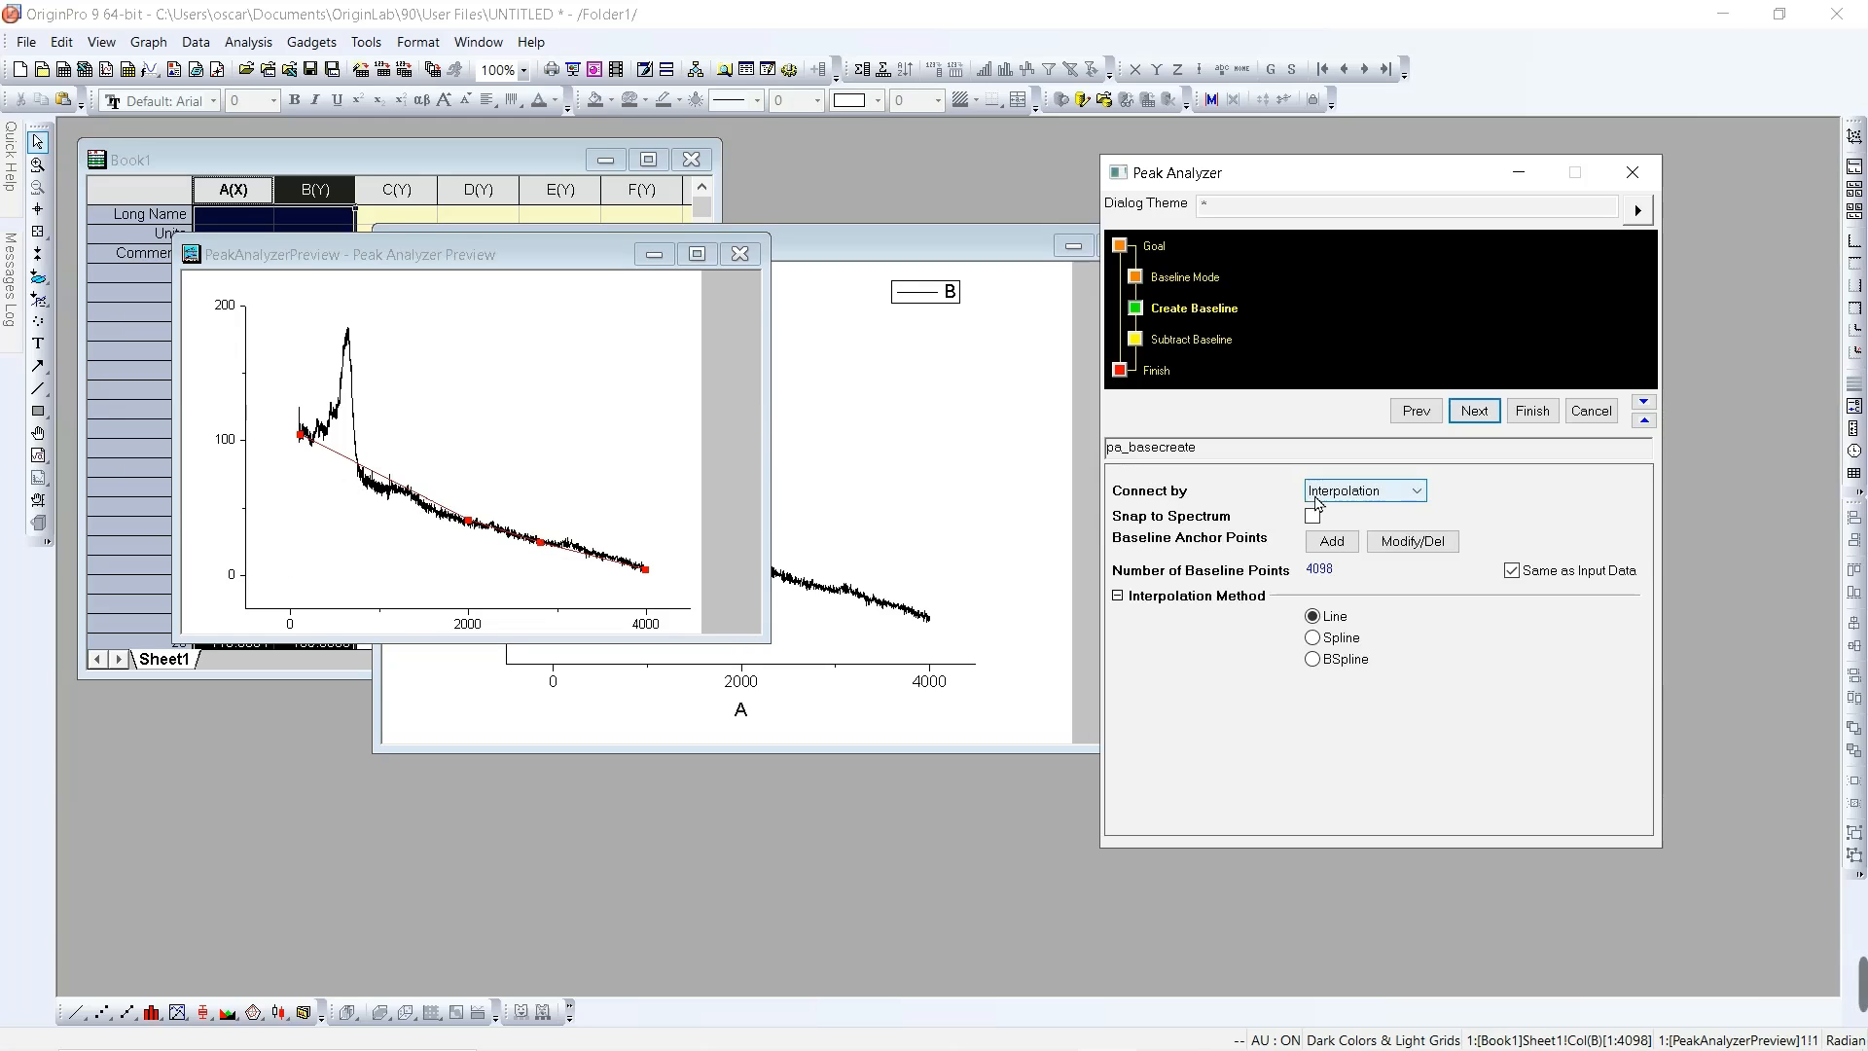
Step: Try connecting the anchor points by Fitting (Pro), look over its fitting functions, and return to Interpolation
{"action": "left_click", "coordinate": [1410, 492]}
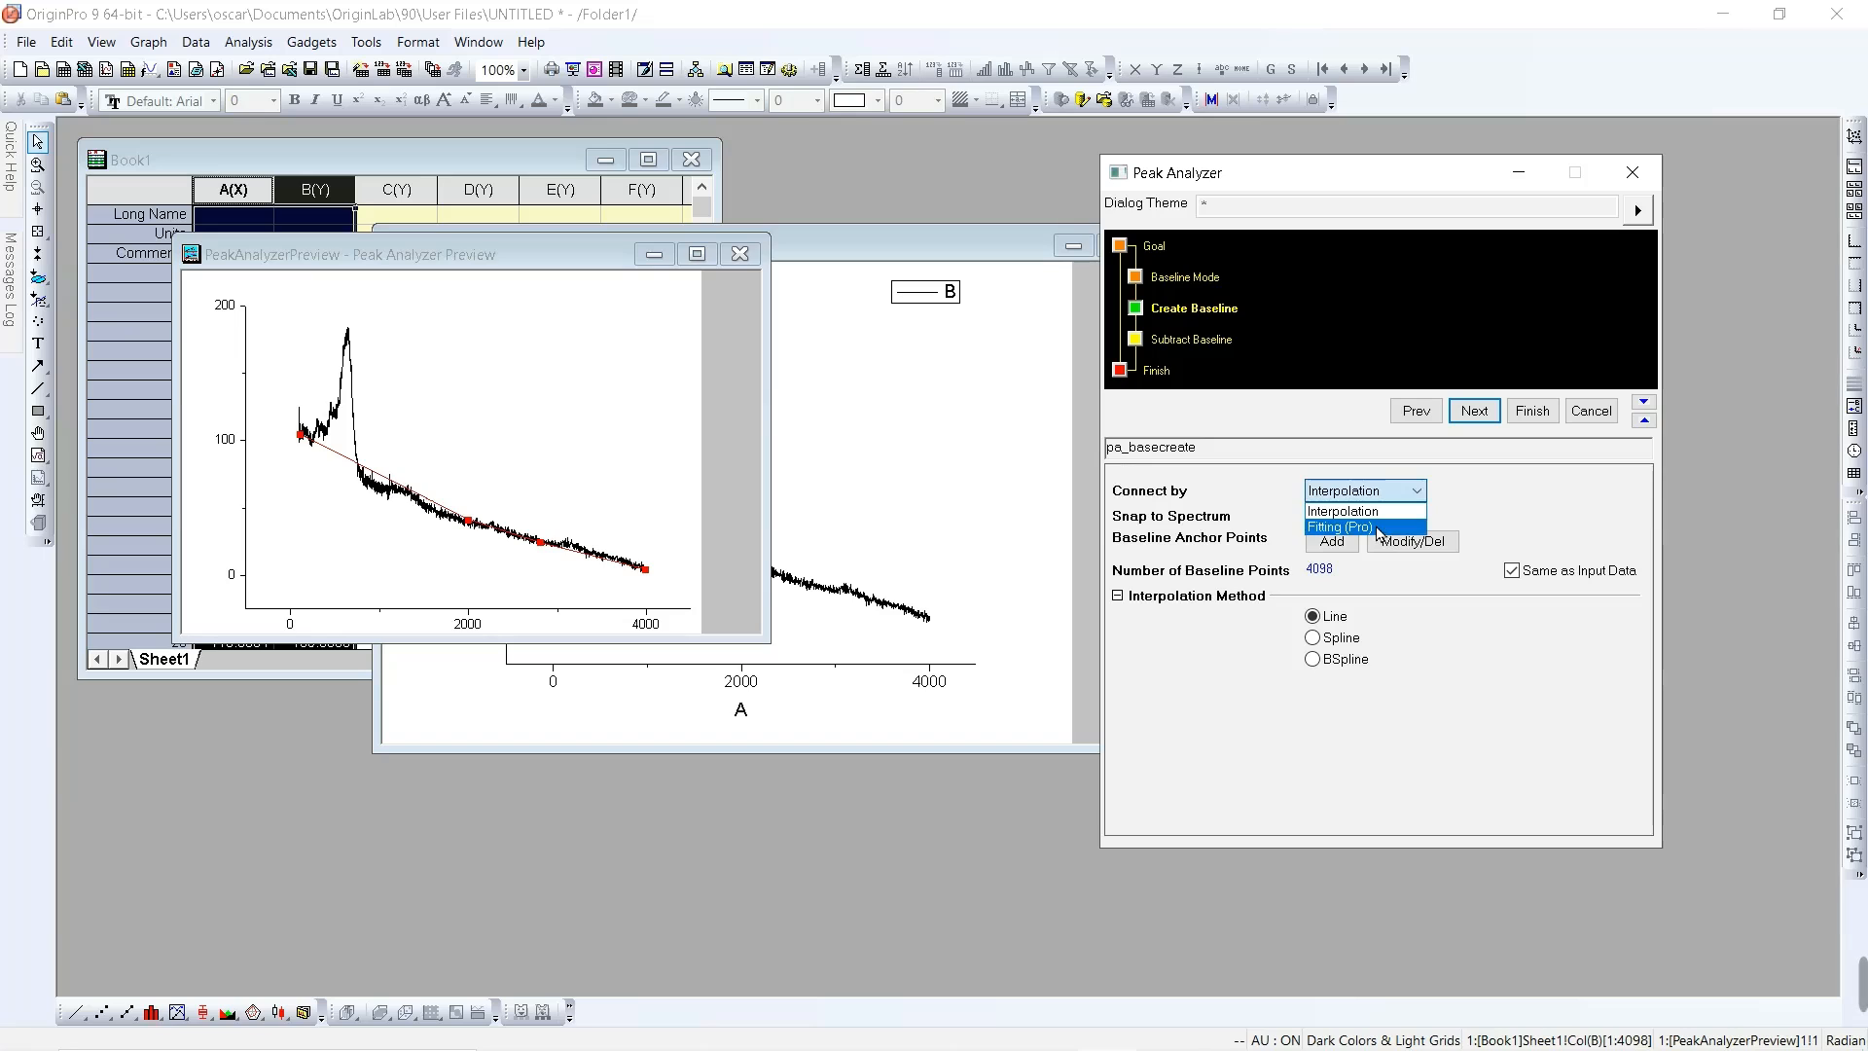
{"action": "left_click", "coordinate": [1379, 533]}
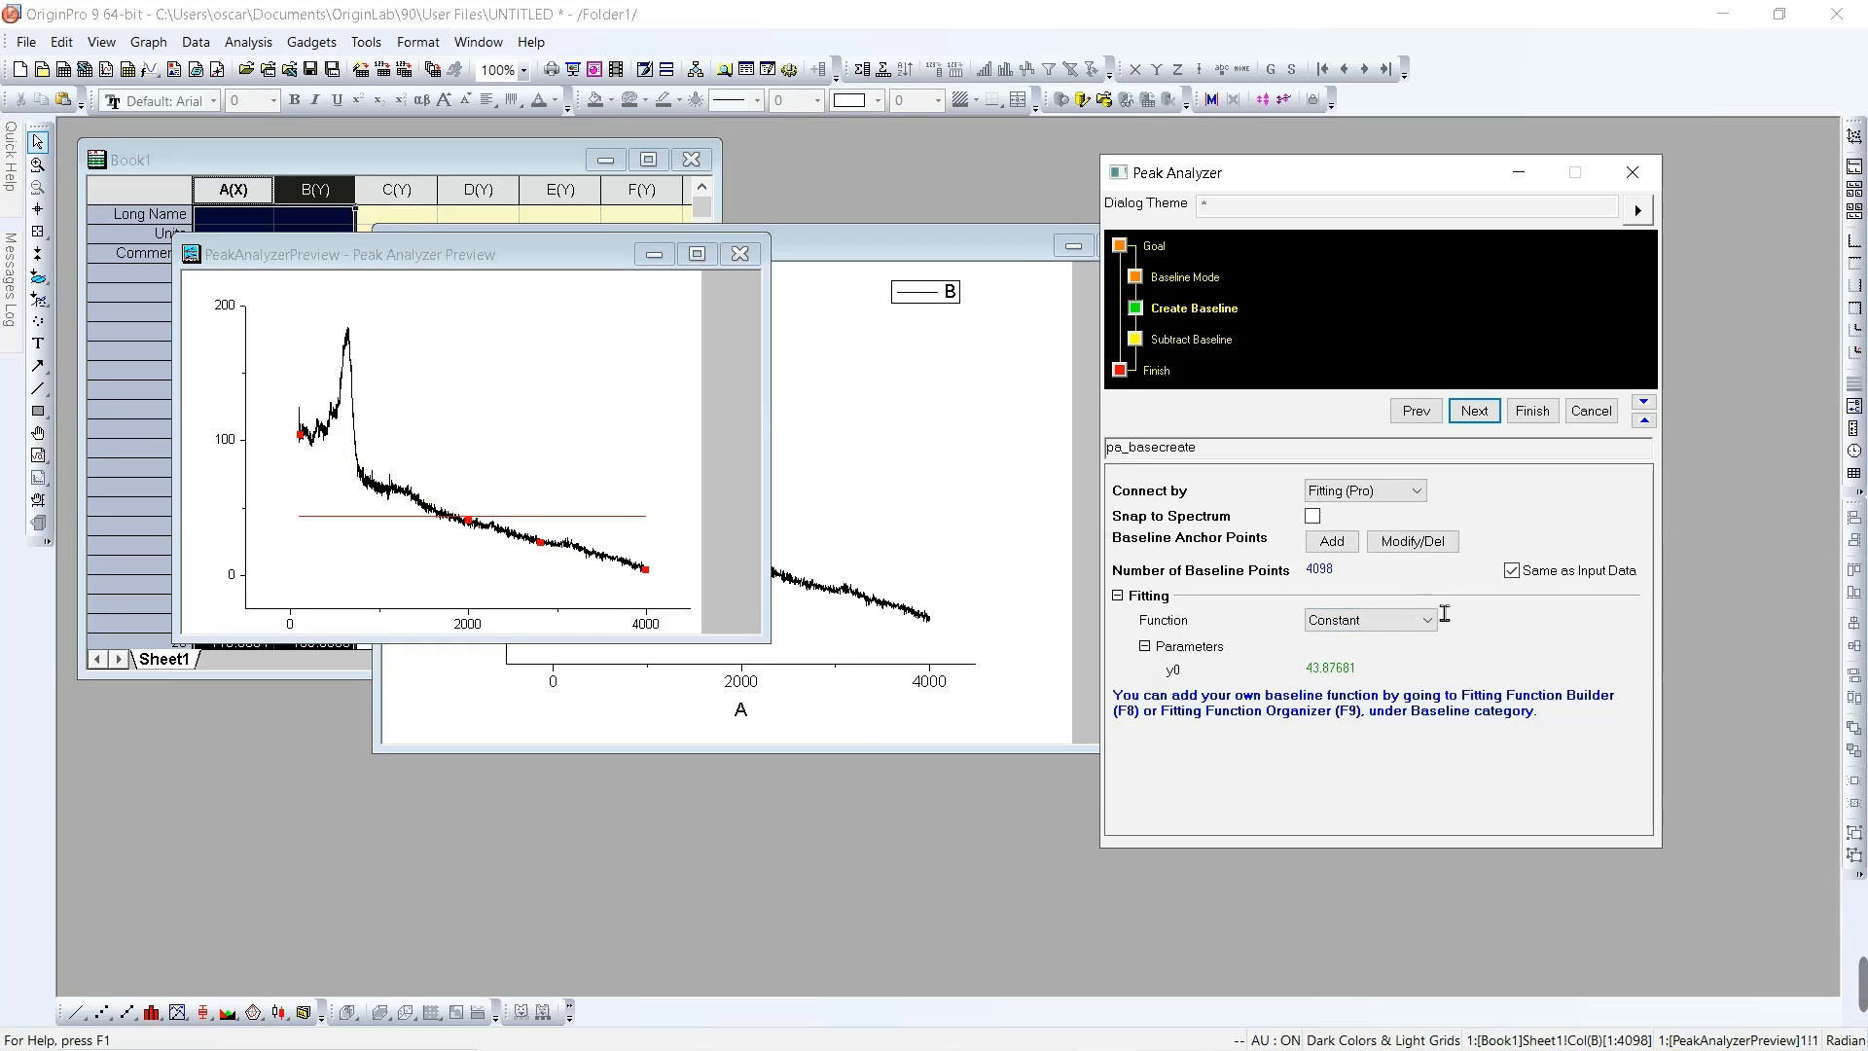
{"action": "left_click", "coordinate": [1363, 621]}
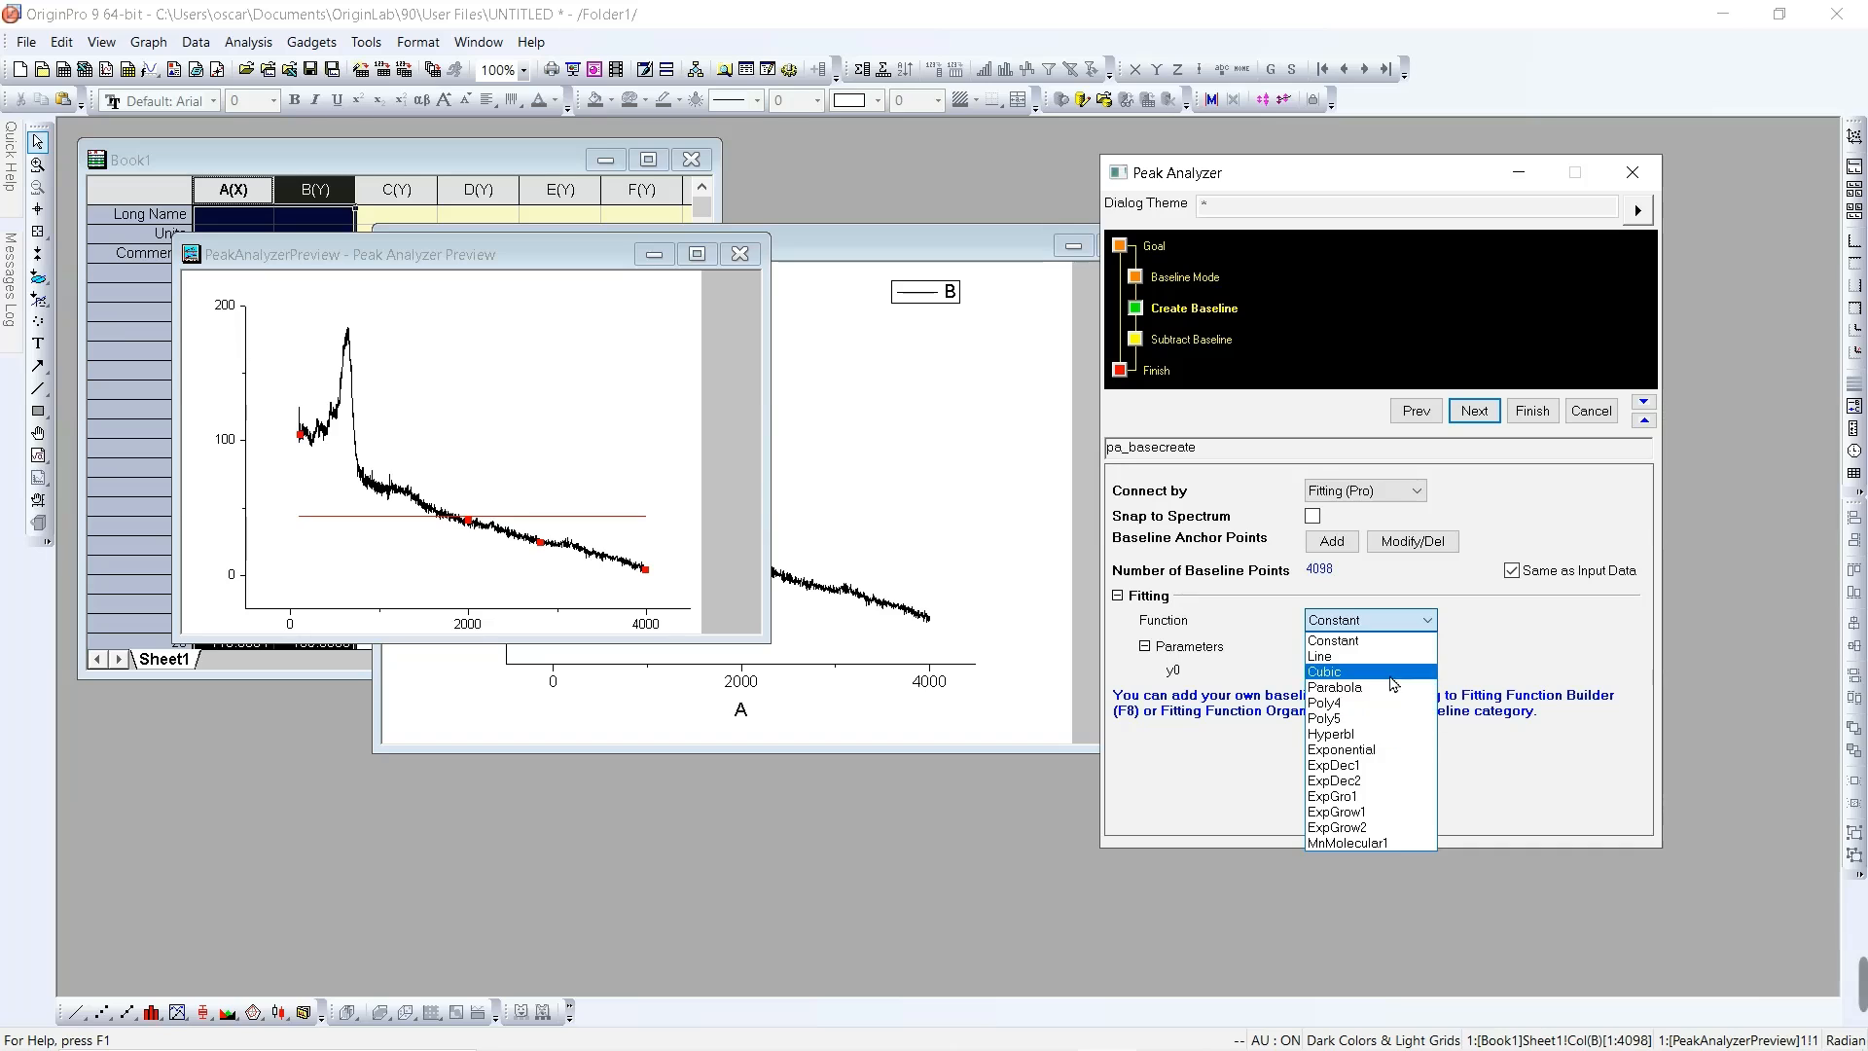
{"action": "left_click", "coordinate": [1374, 624]}
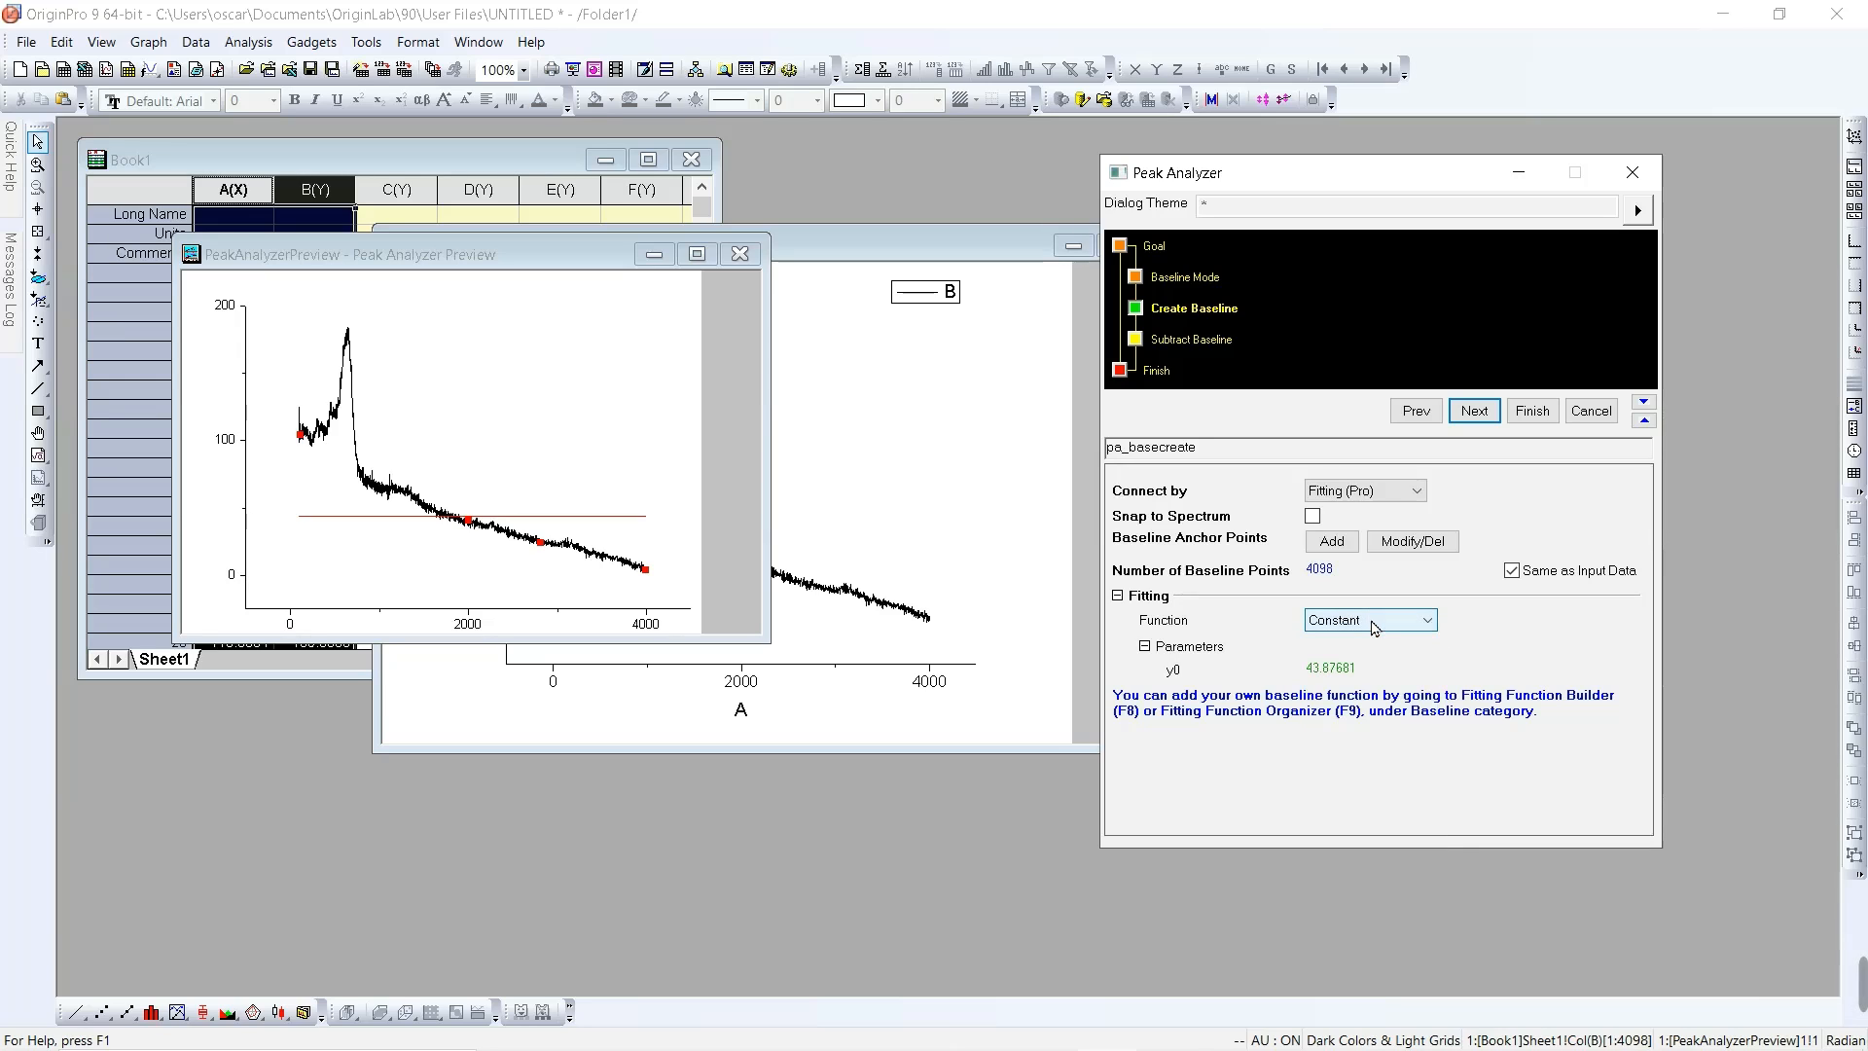
{"action": "left_click", "coordinate": [1413, 491]}
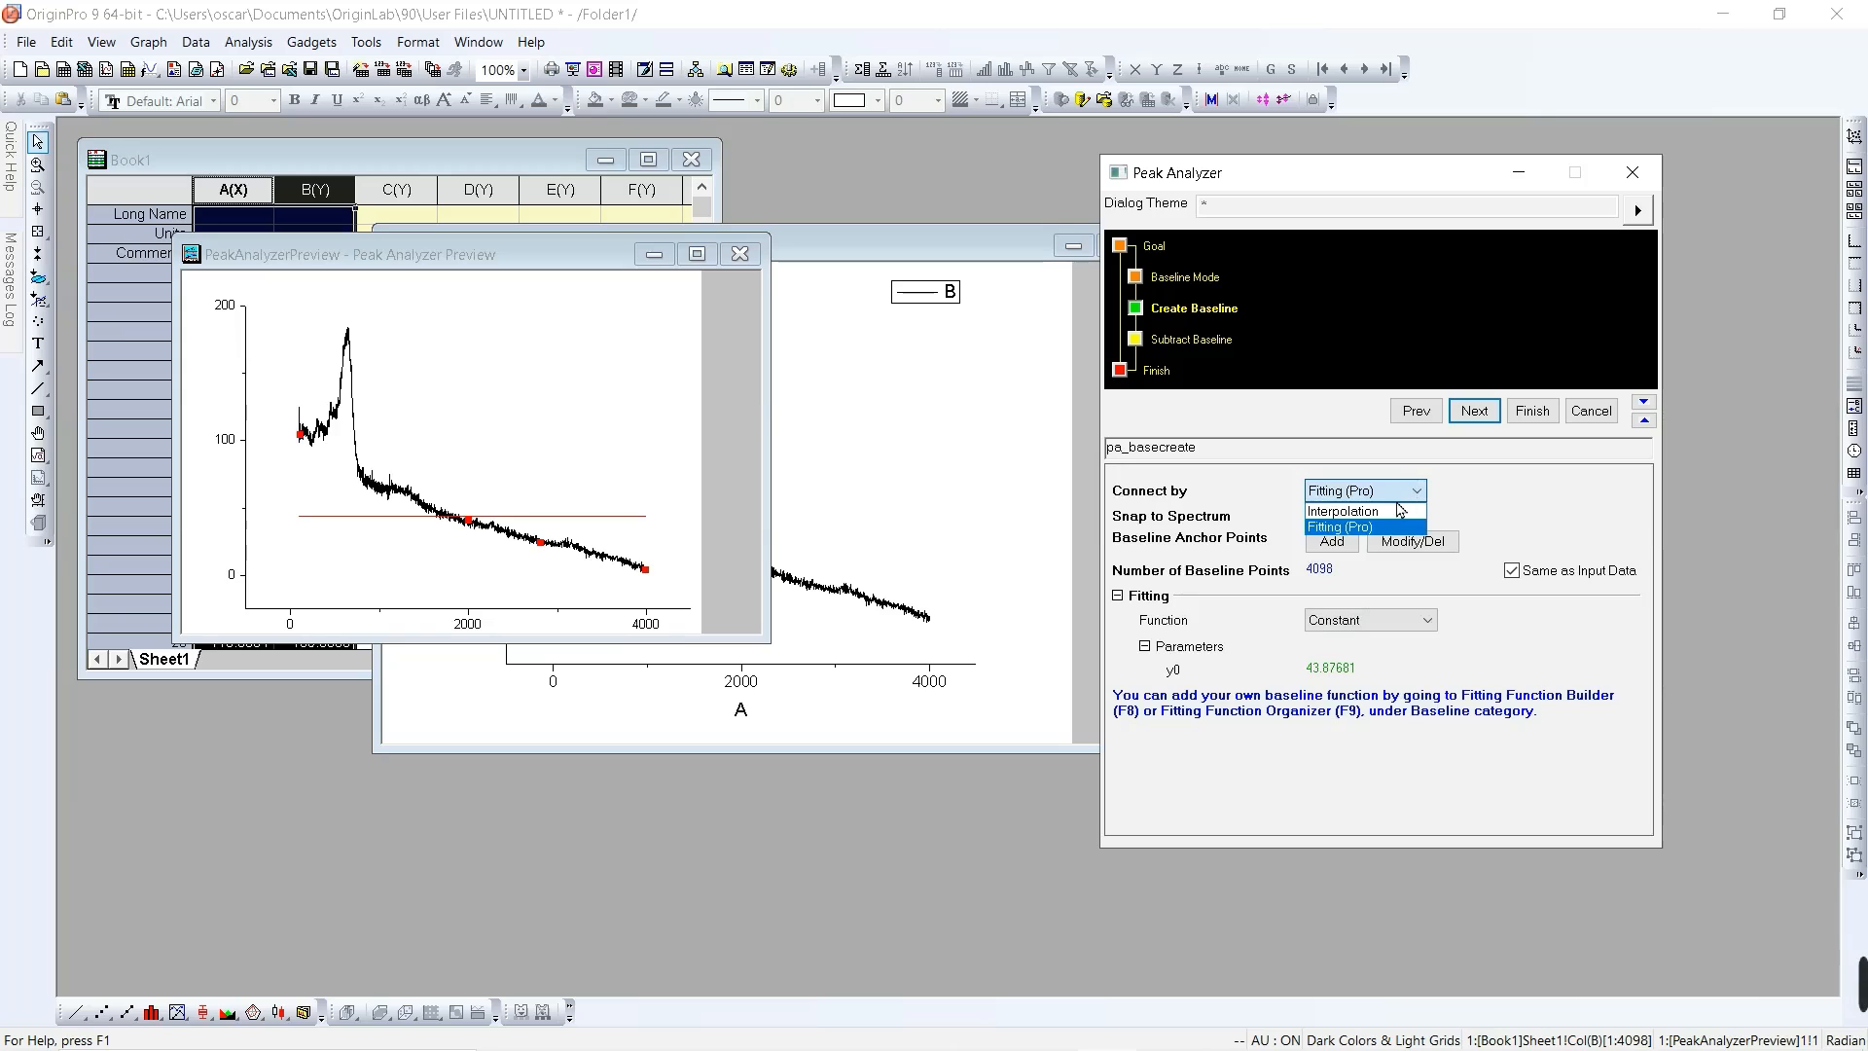
{"action": "left_click", "coordinate": [1398, 511]}
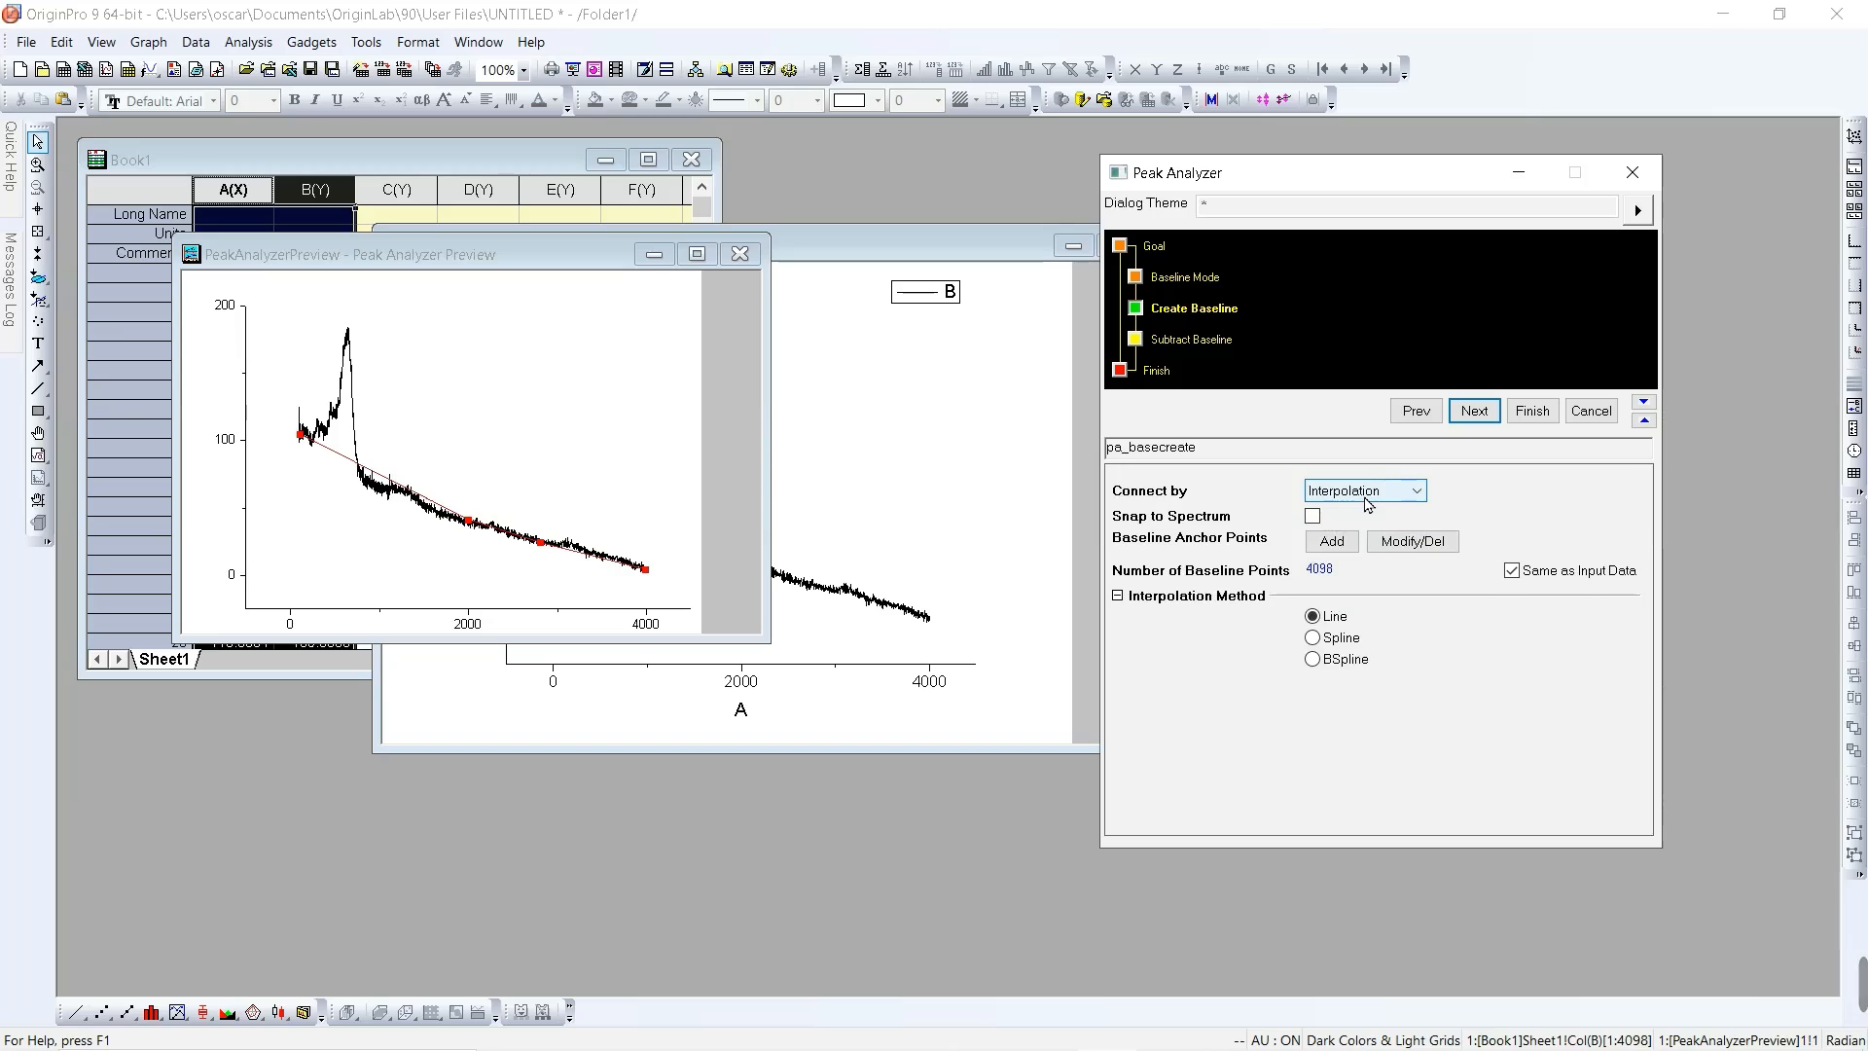
Step: Try the Spline and BSpline interpolation methods on the baseline and return to Line
{"action": "left_click", "coordinate": [1349, 646]}
{"action": "left_click", "coordinate": [1347, 660]}
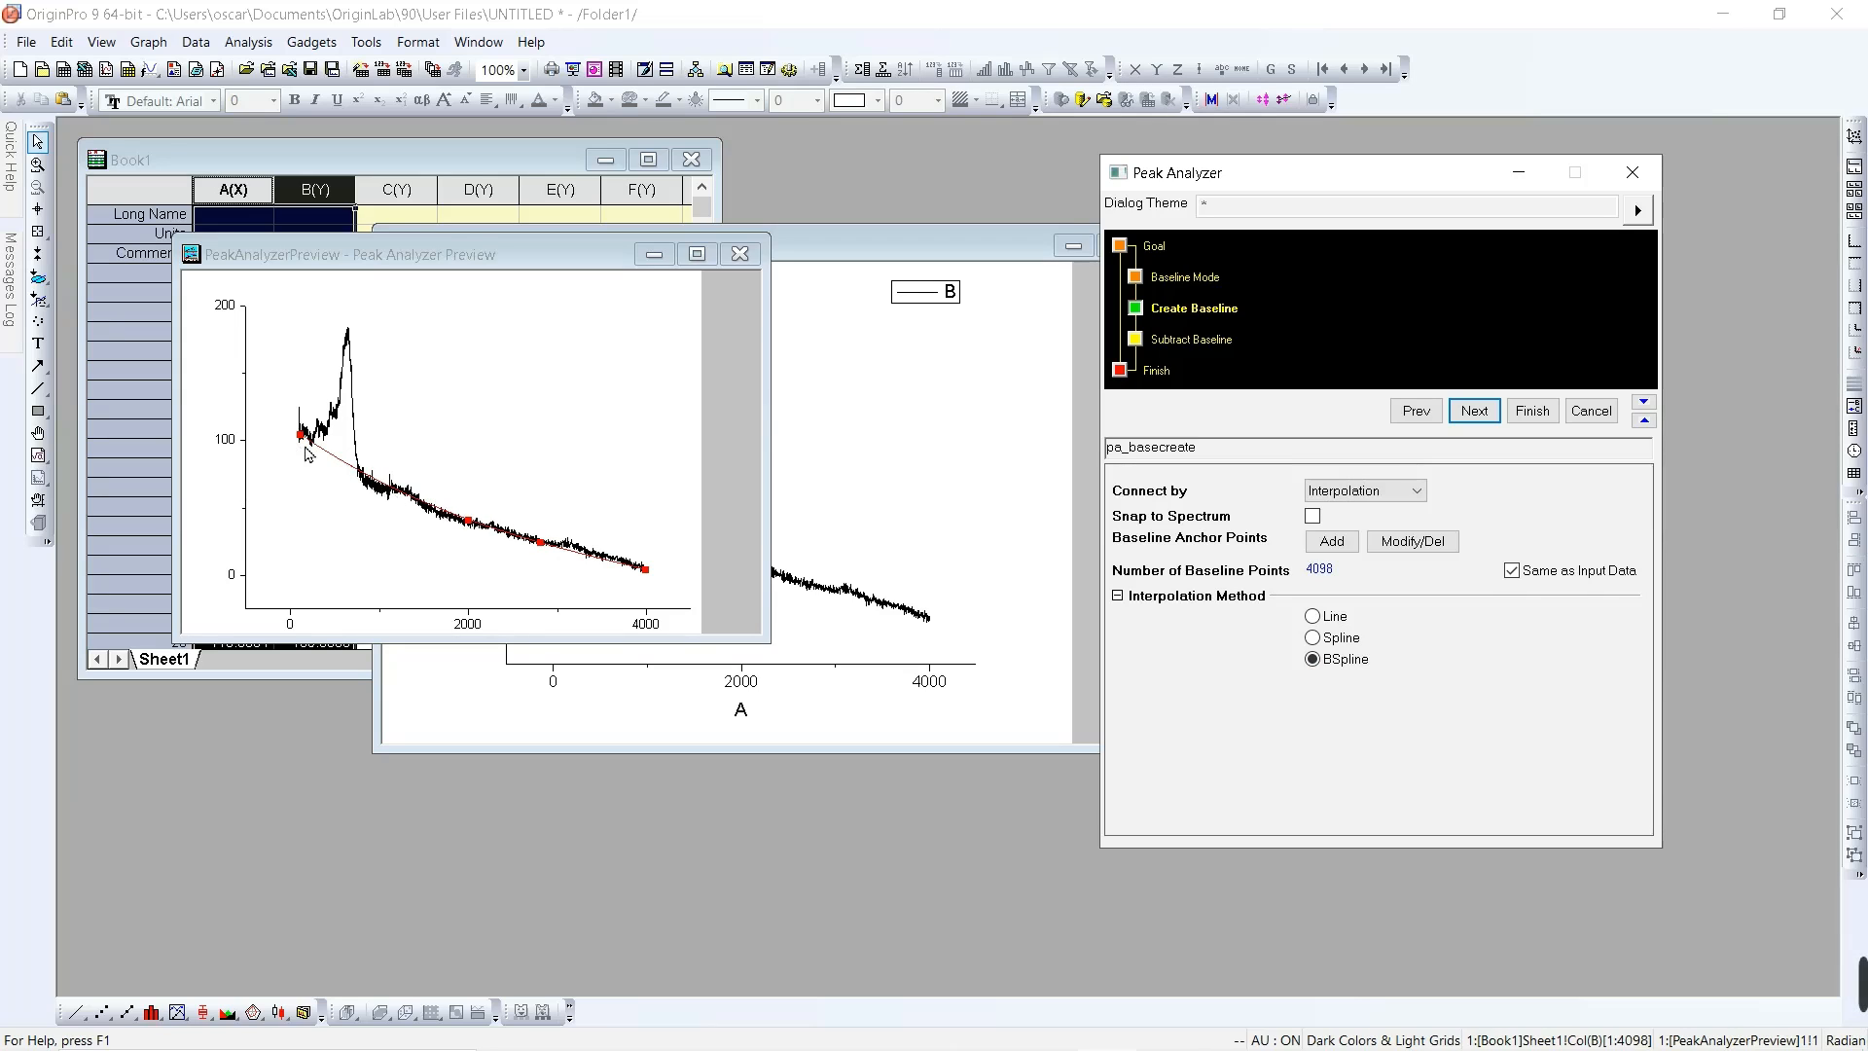
{"action": "left_click", "coordinate": [1312, 616]}
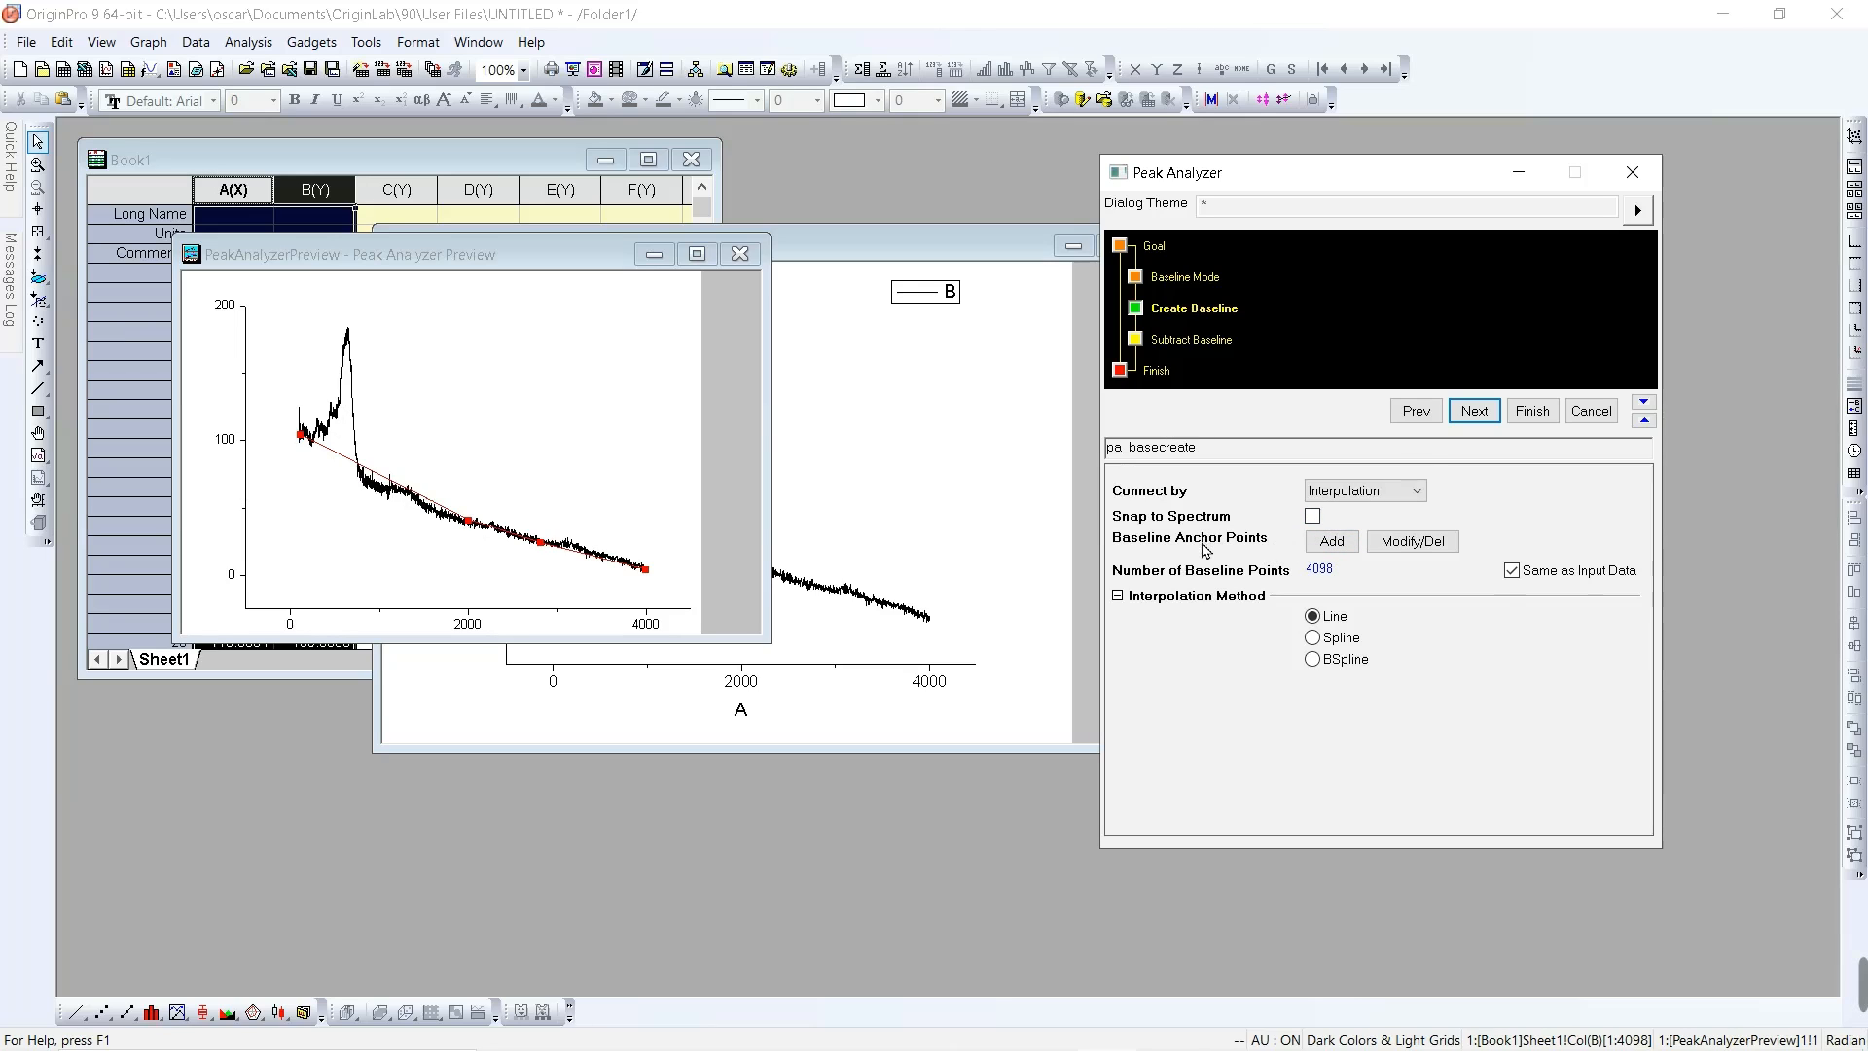
Step: Start adding anchor points in the maximized preview, placing one at the foot just after the main peak and three at the dips before it
{"action": "left_click", "coordinate": [1327, 550]}
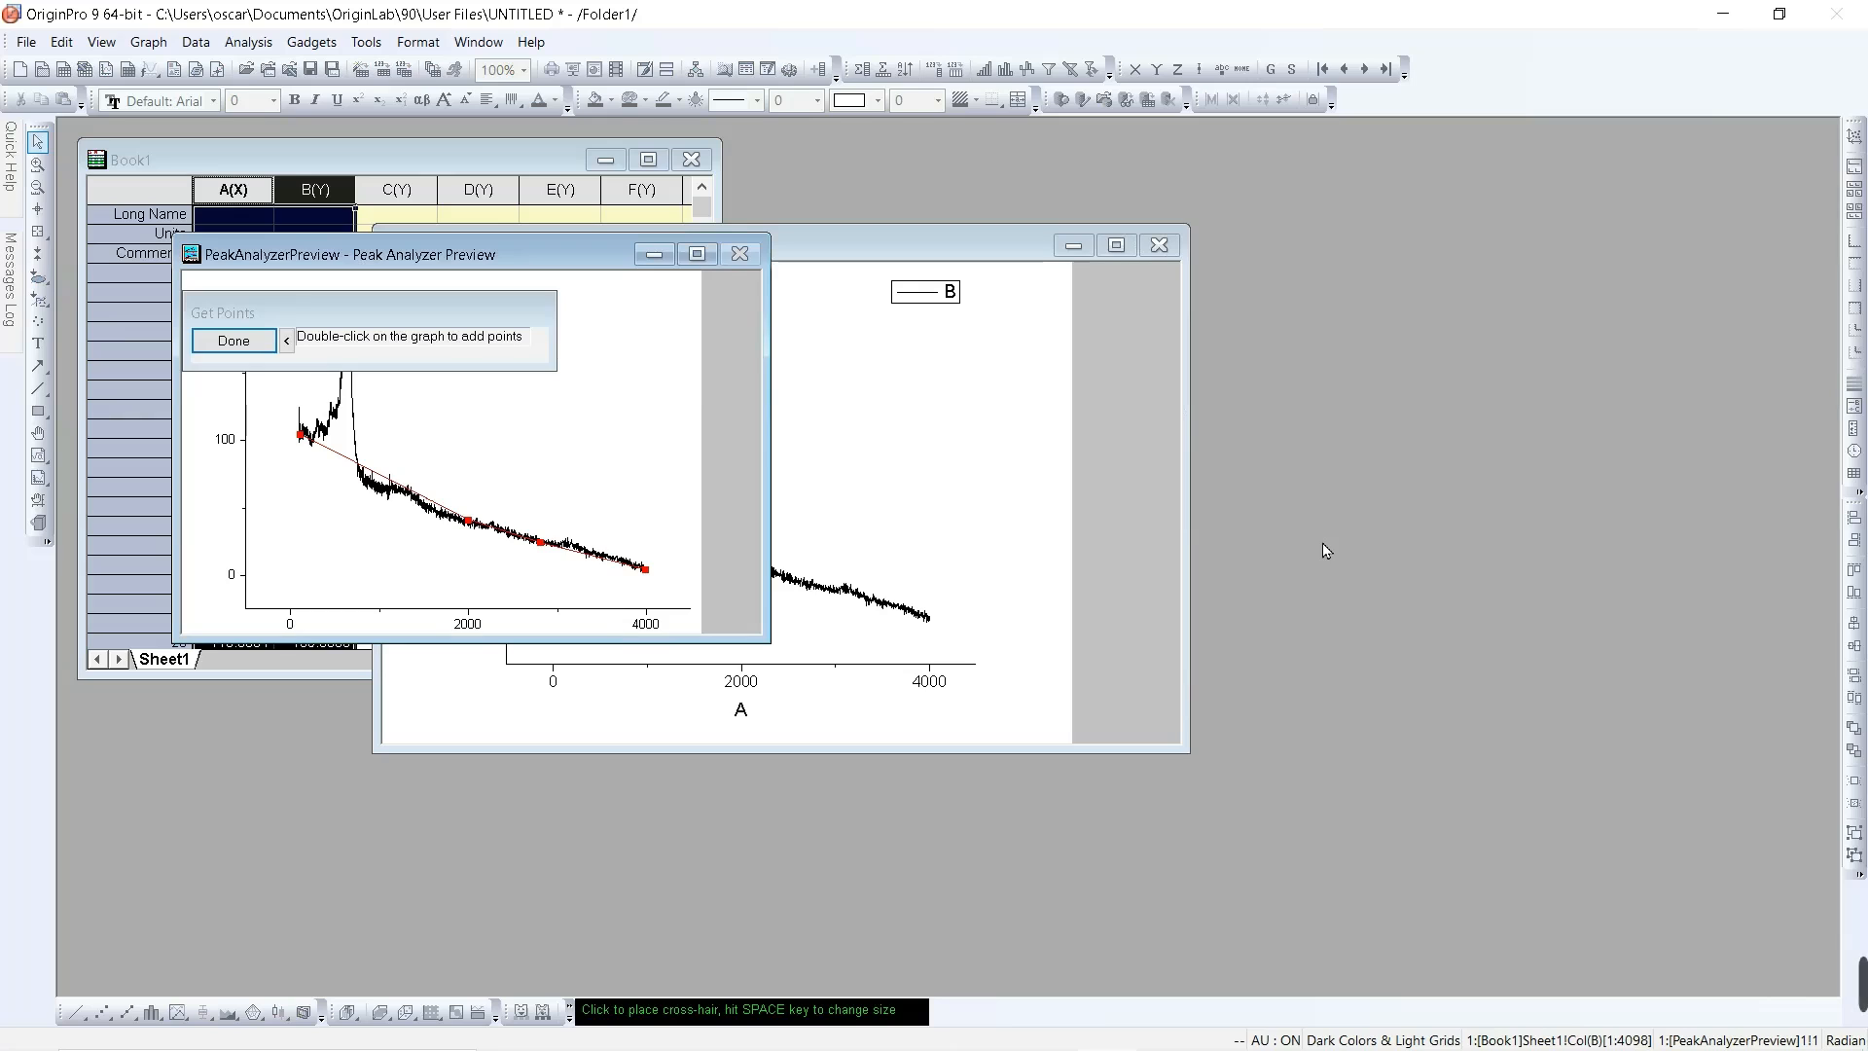
{"action": "left_click", "coordinate": [697, 254]}
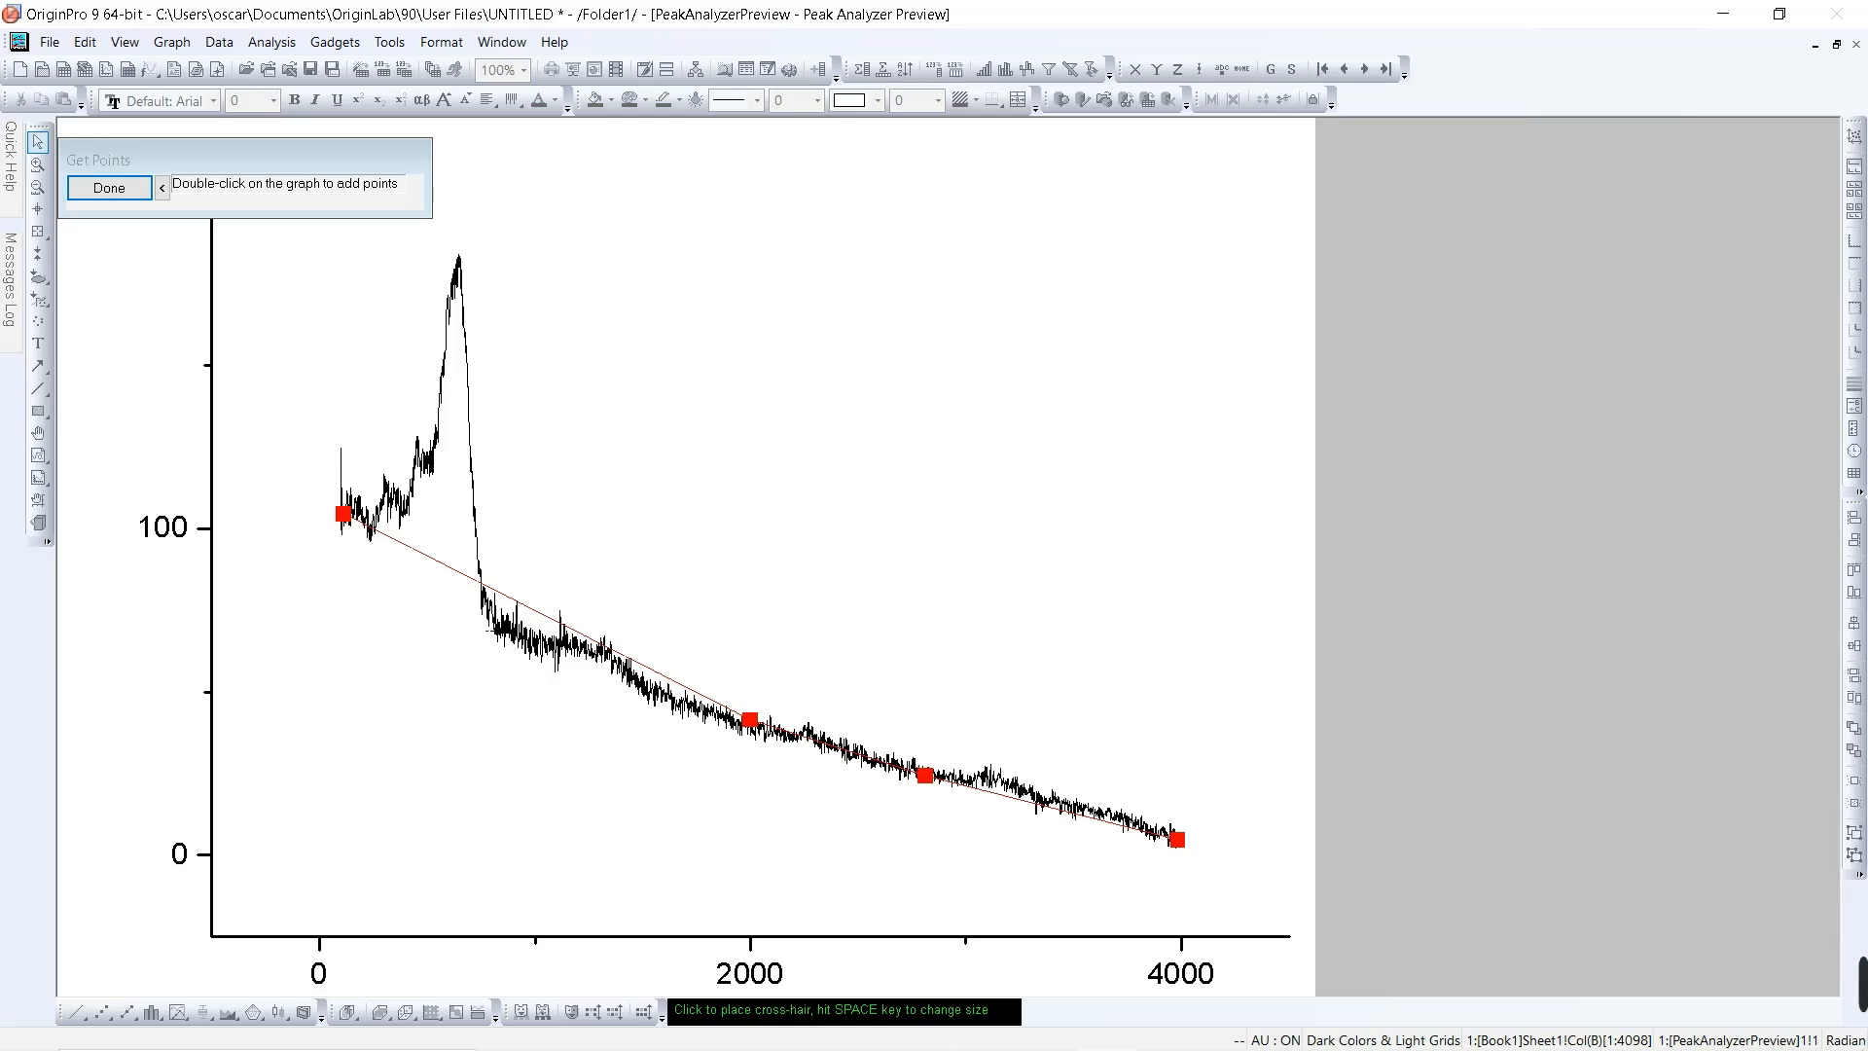
{"action": "double_click", "coordinate": [482, 617]}
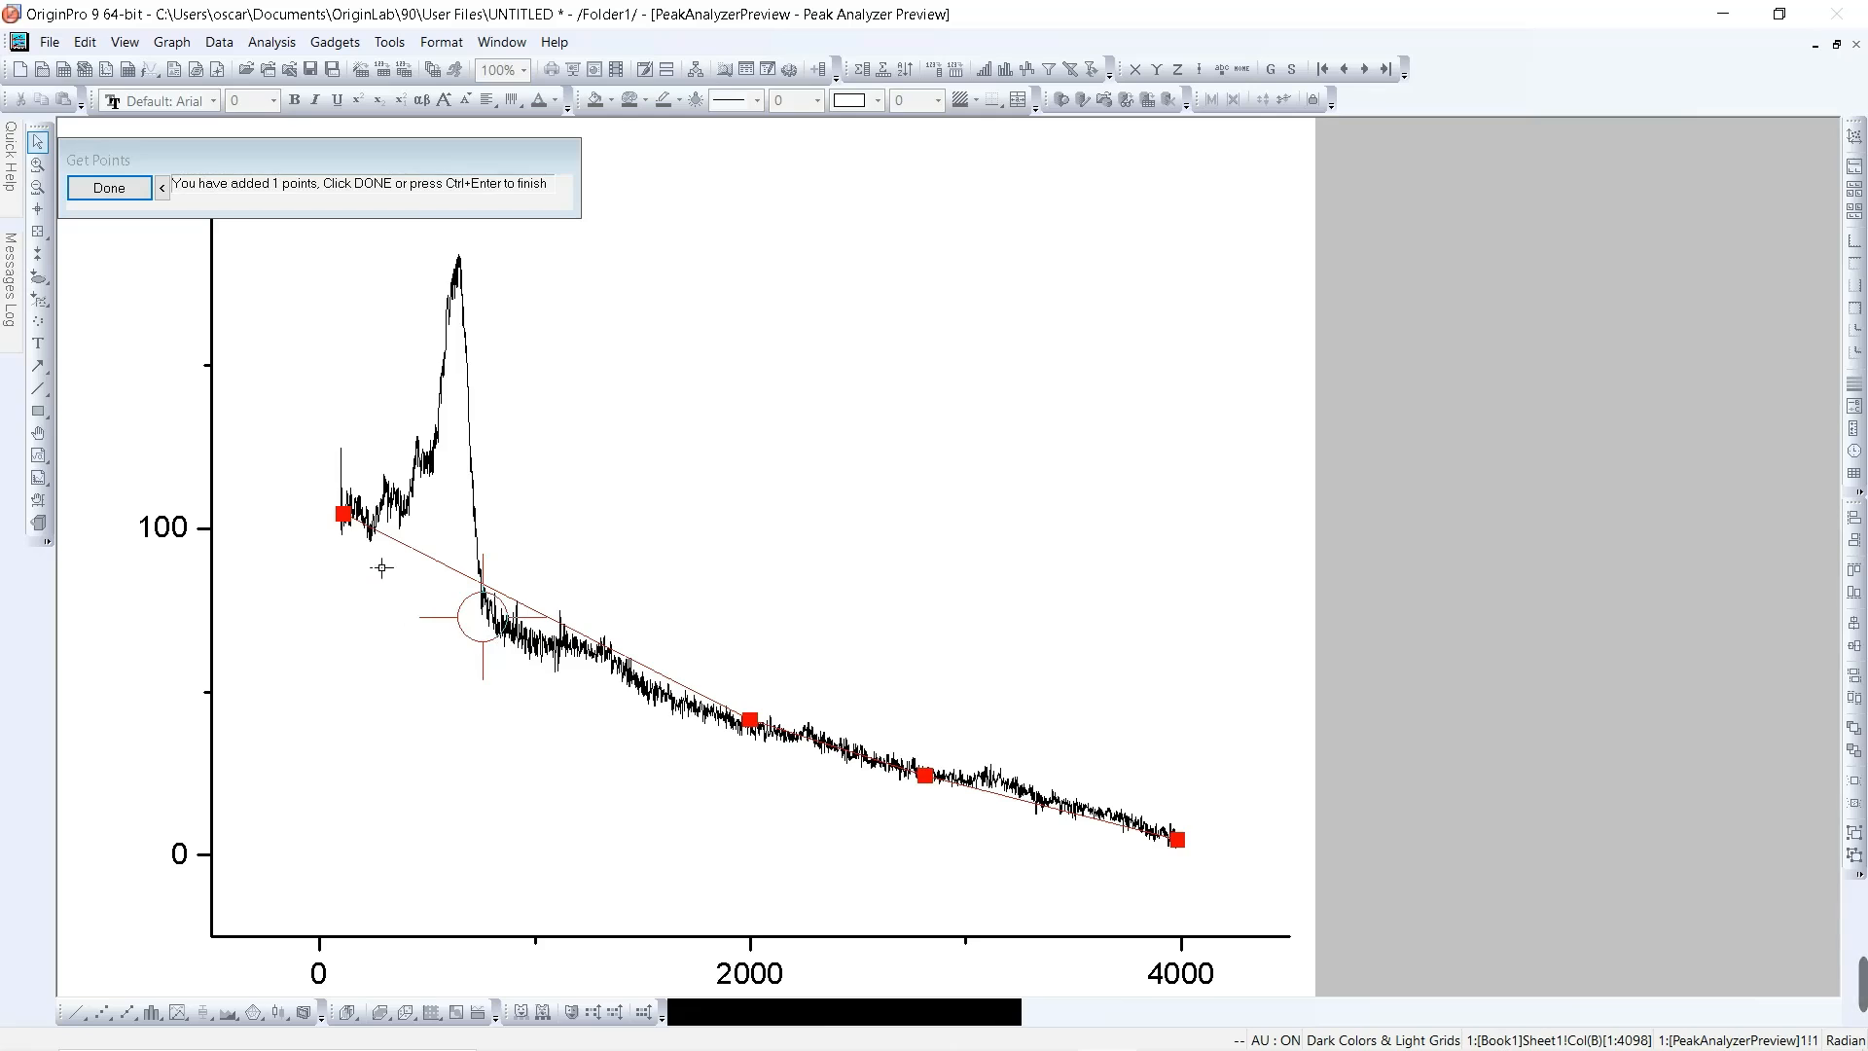
{"action": "double_click", "coordinate": [369, 540]}
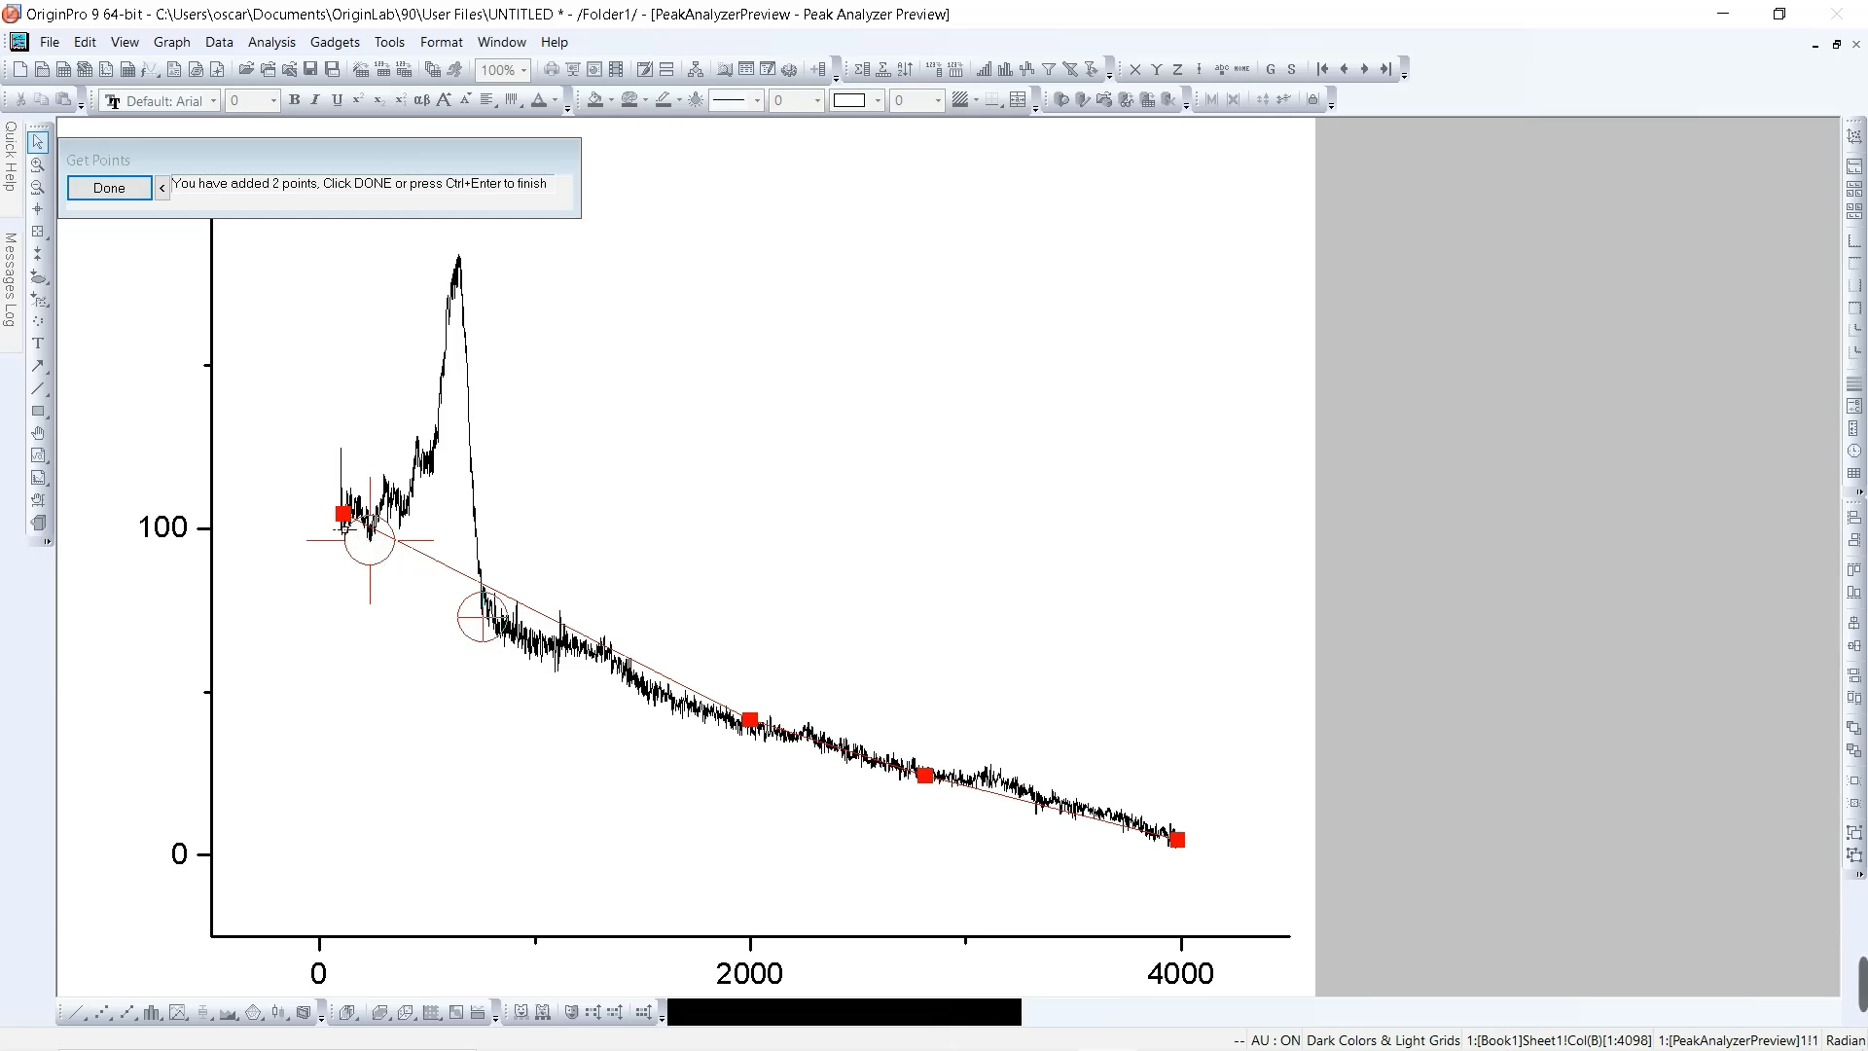
{"action": "double_click", "coordinate": [407, 515]}
{"action": "double_click", "coordinate": [435, 477]}
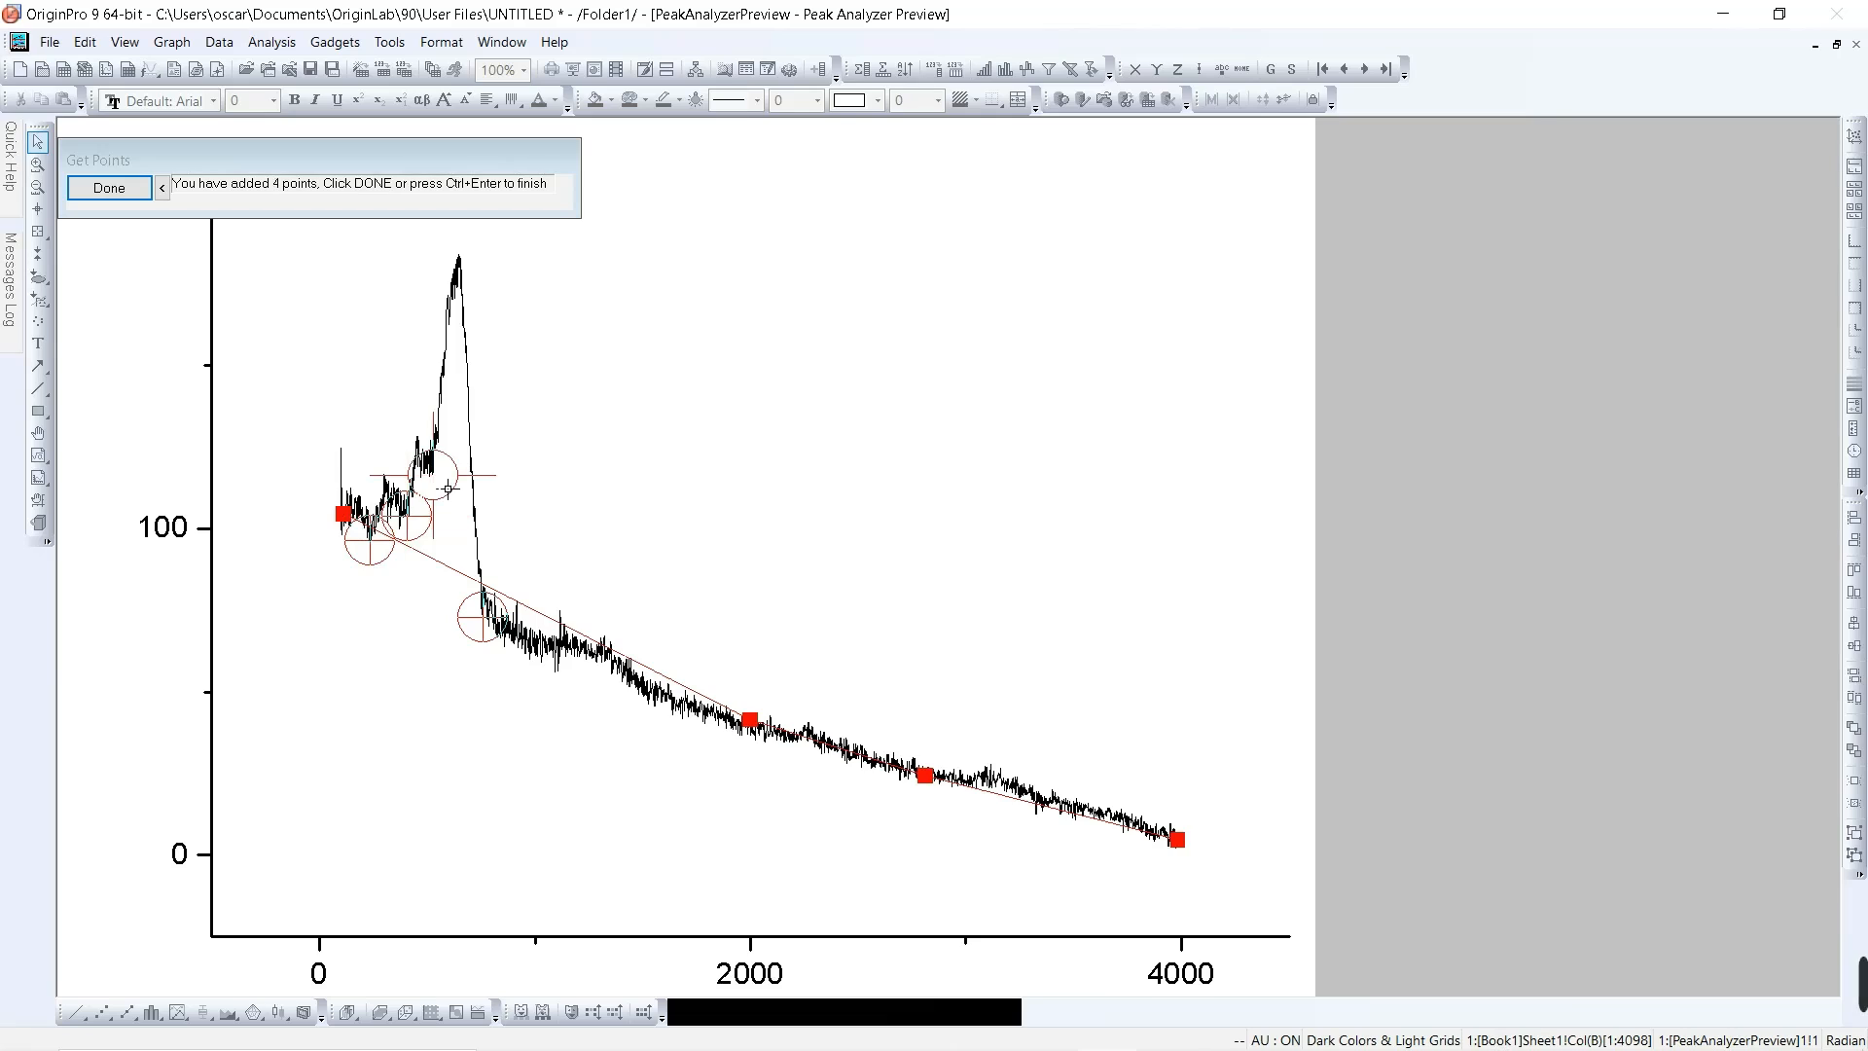
Step: Add five more anchor points under the spectrum's tail between X of about 1100 and 3400, and finish adding points
{"action": "double_click", "coordinate": [566, 673]}
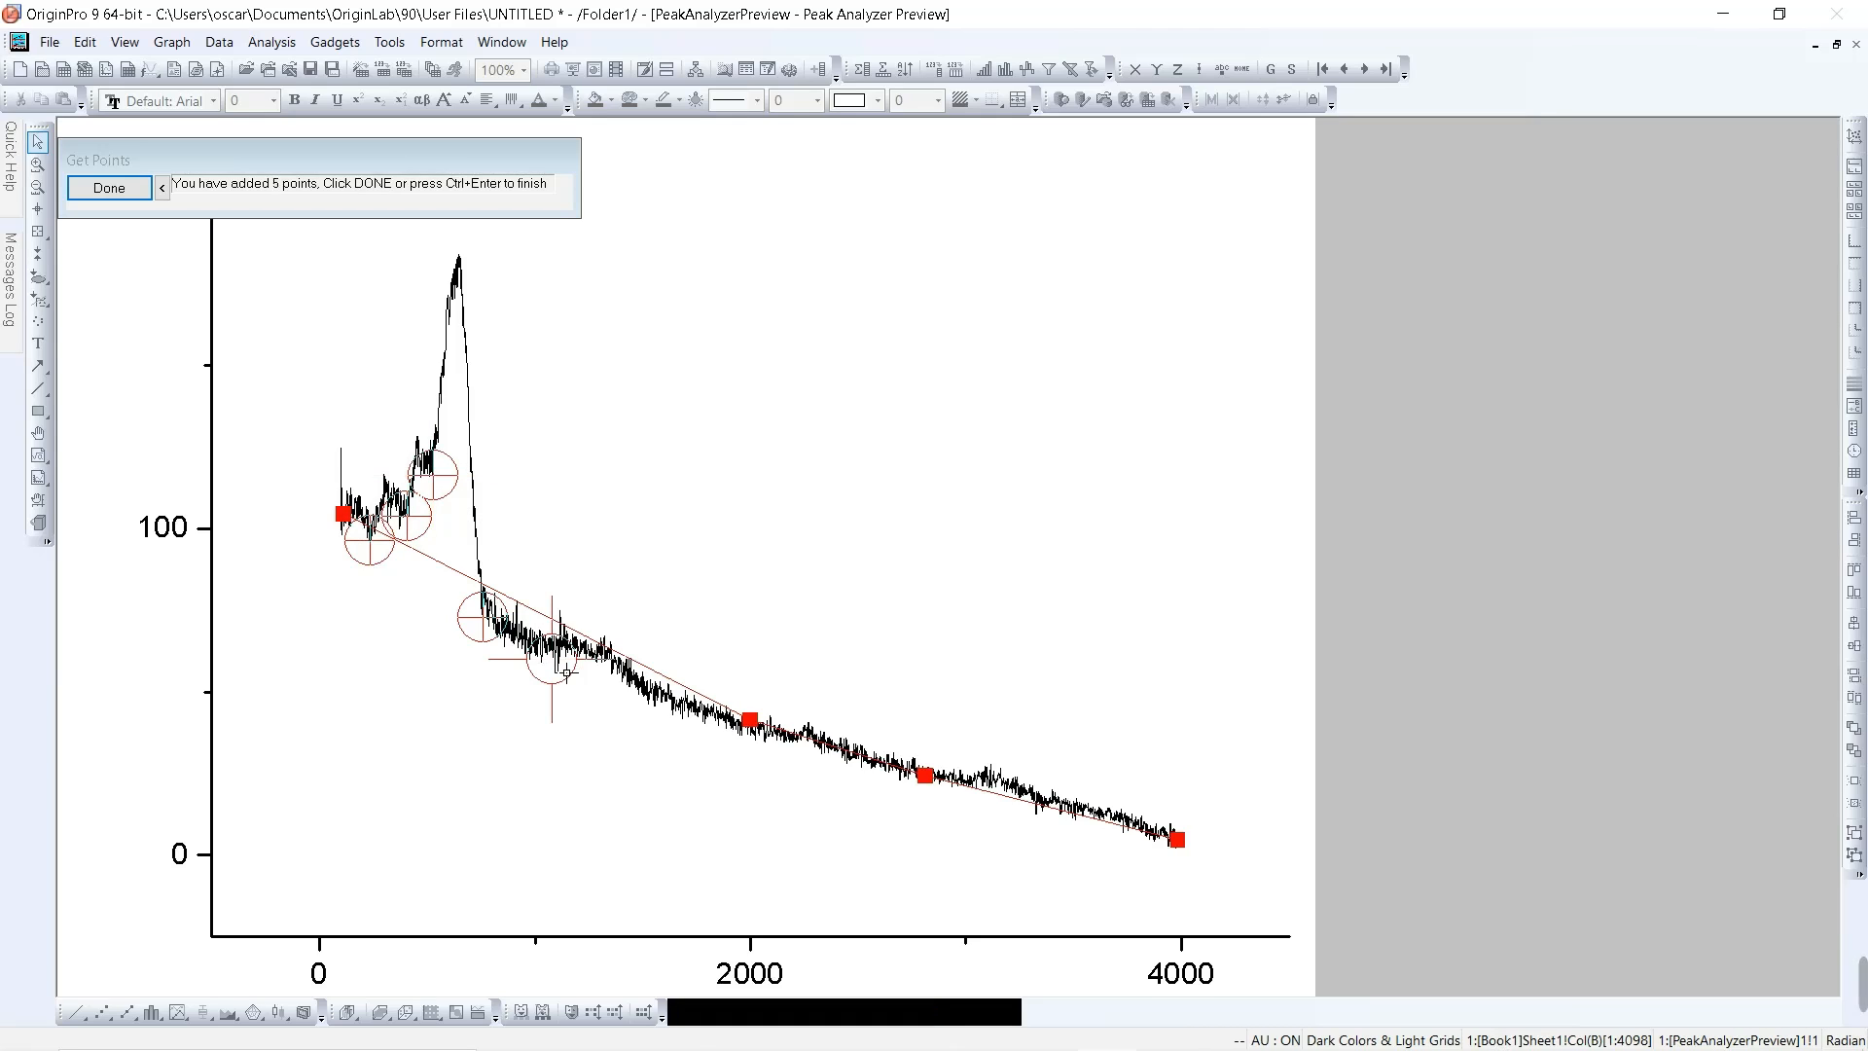
{"action": "double_click", "coordinate": [650, 700]}
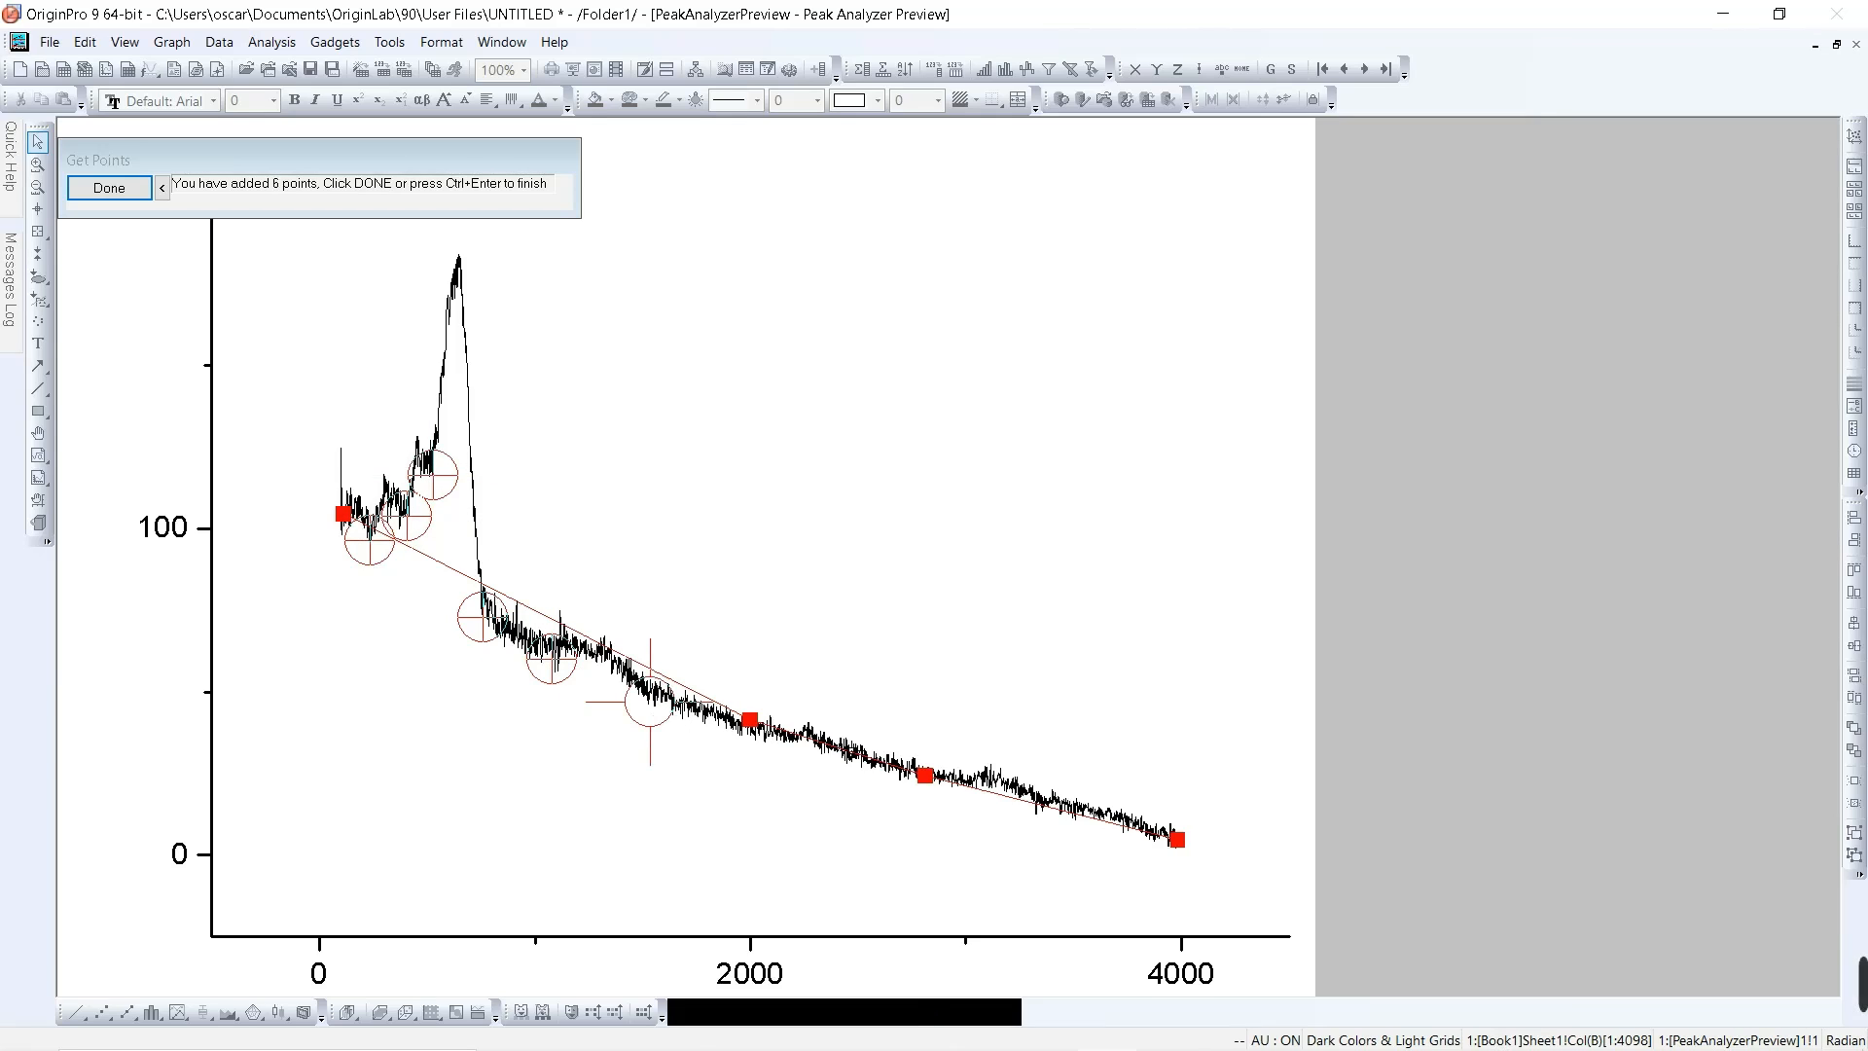
{"action": "double_click", "coordinate": [836, 764]}
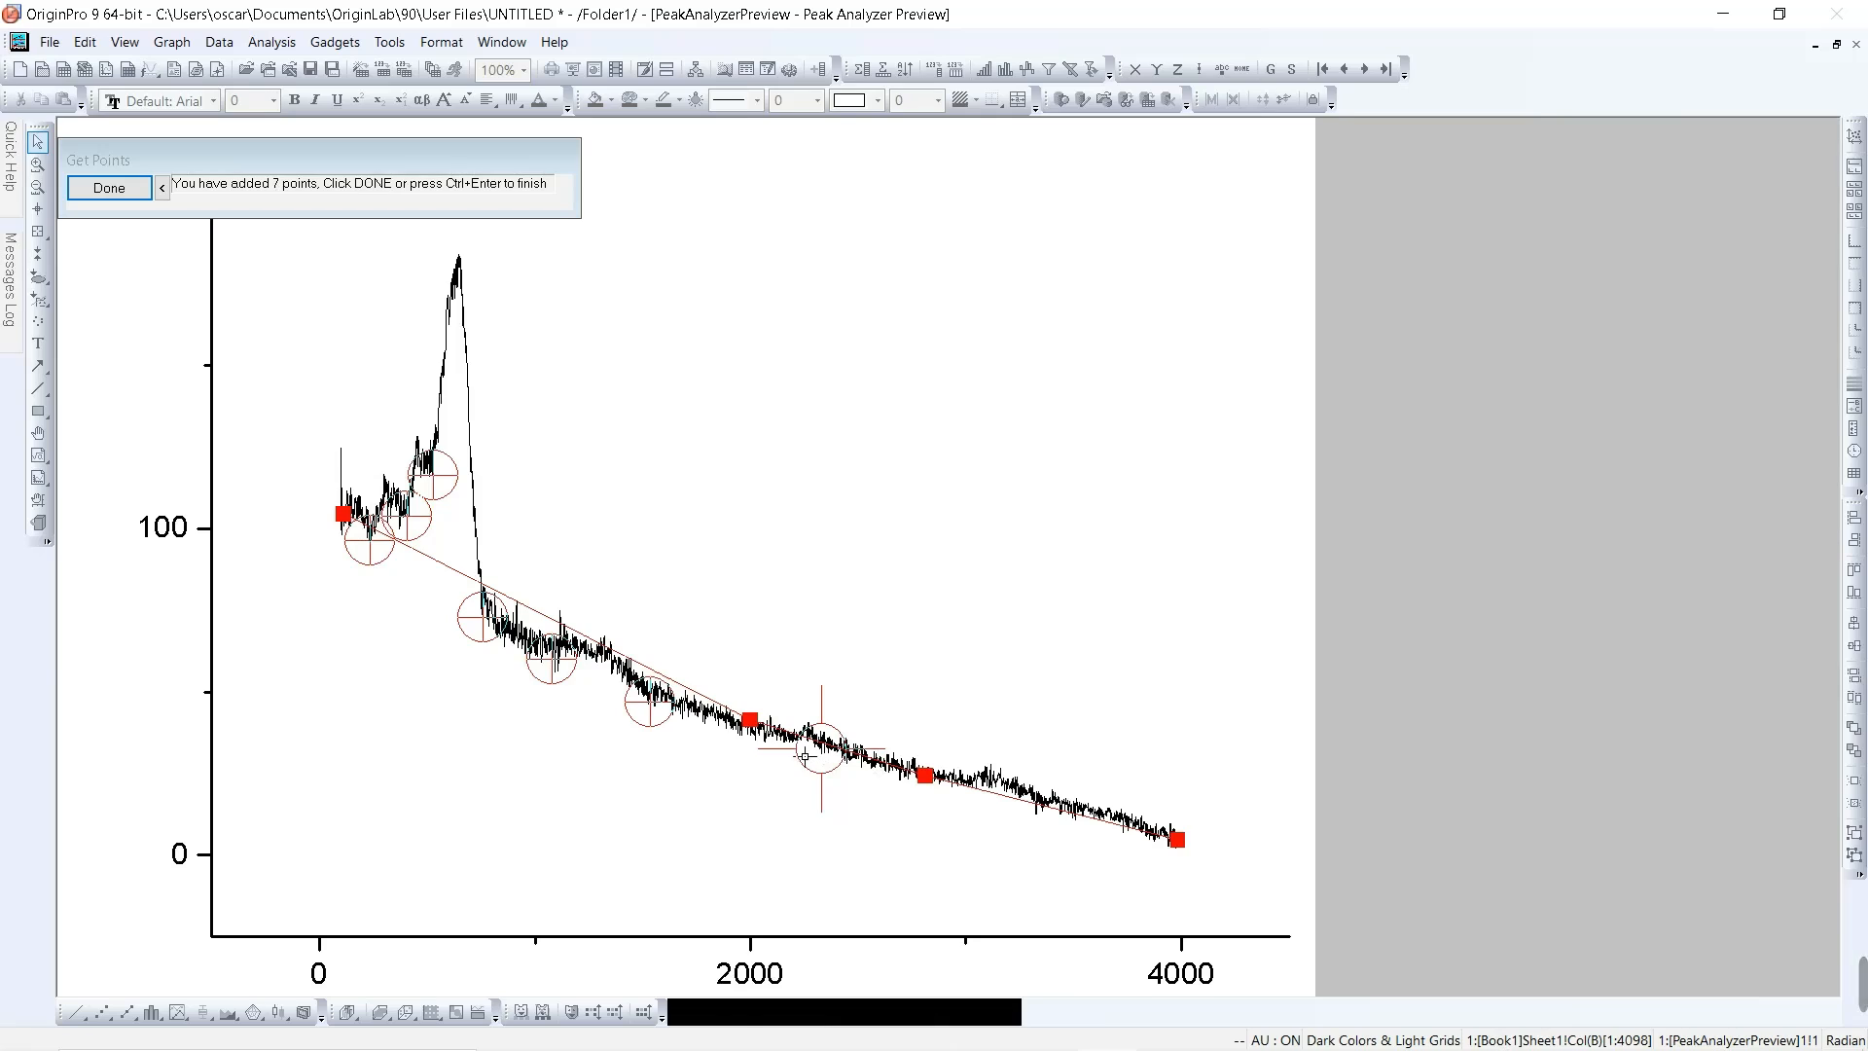
{"action": "double_click", "coordinate": [805, 755]}
{"action": "double_click", "coordinate": [1055, 816]}
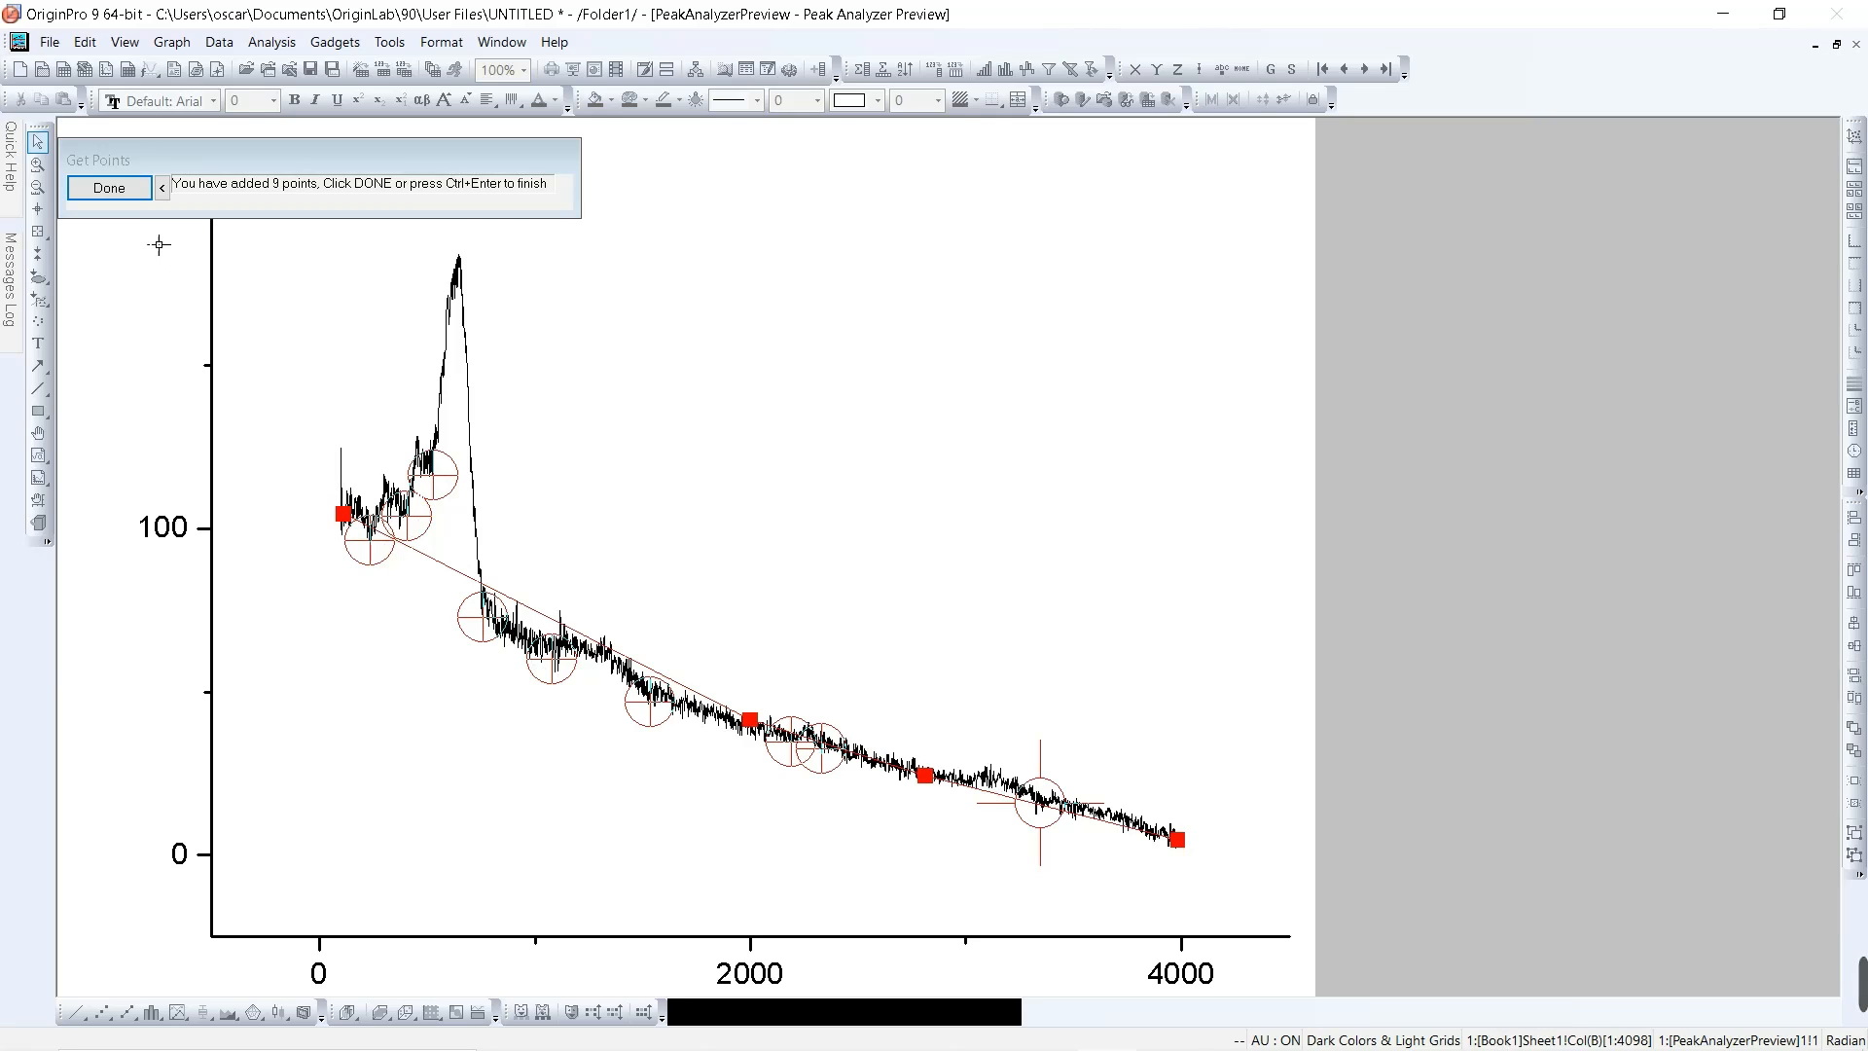
{"action": "left_click", "coordinate": [110, 188]}
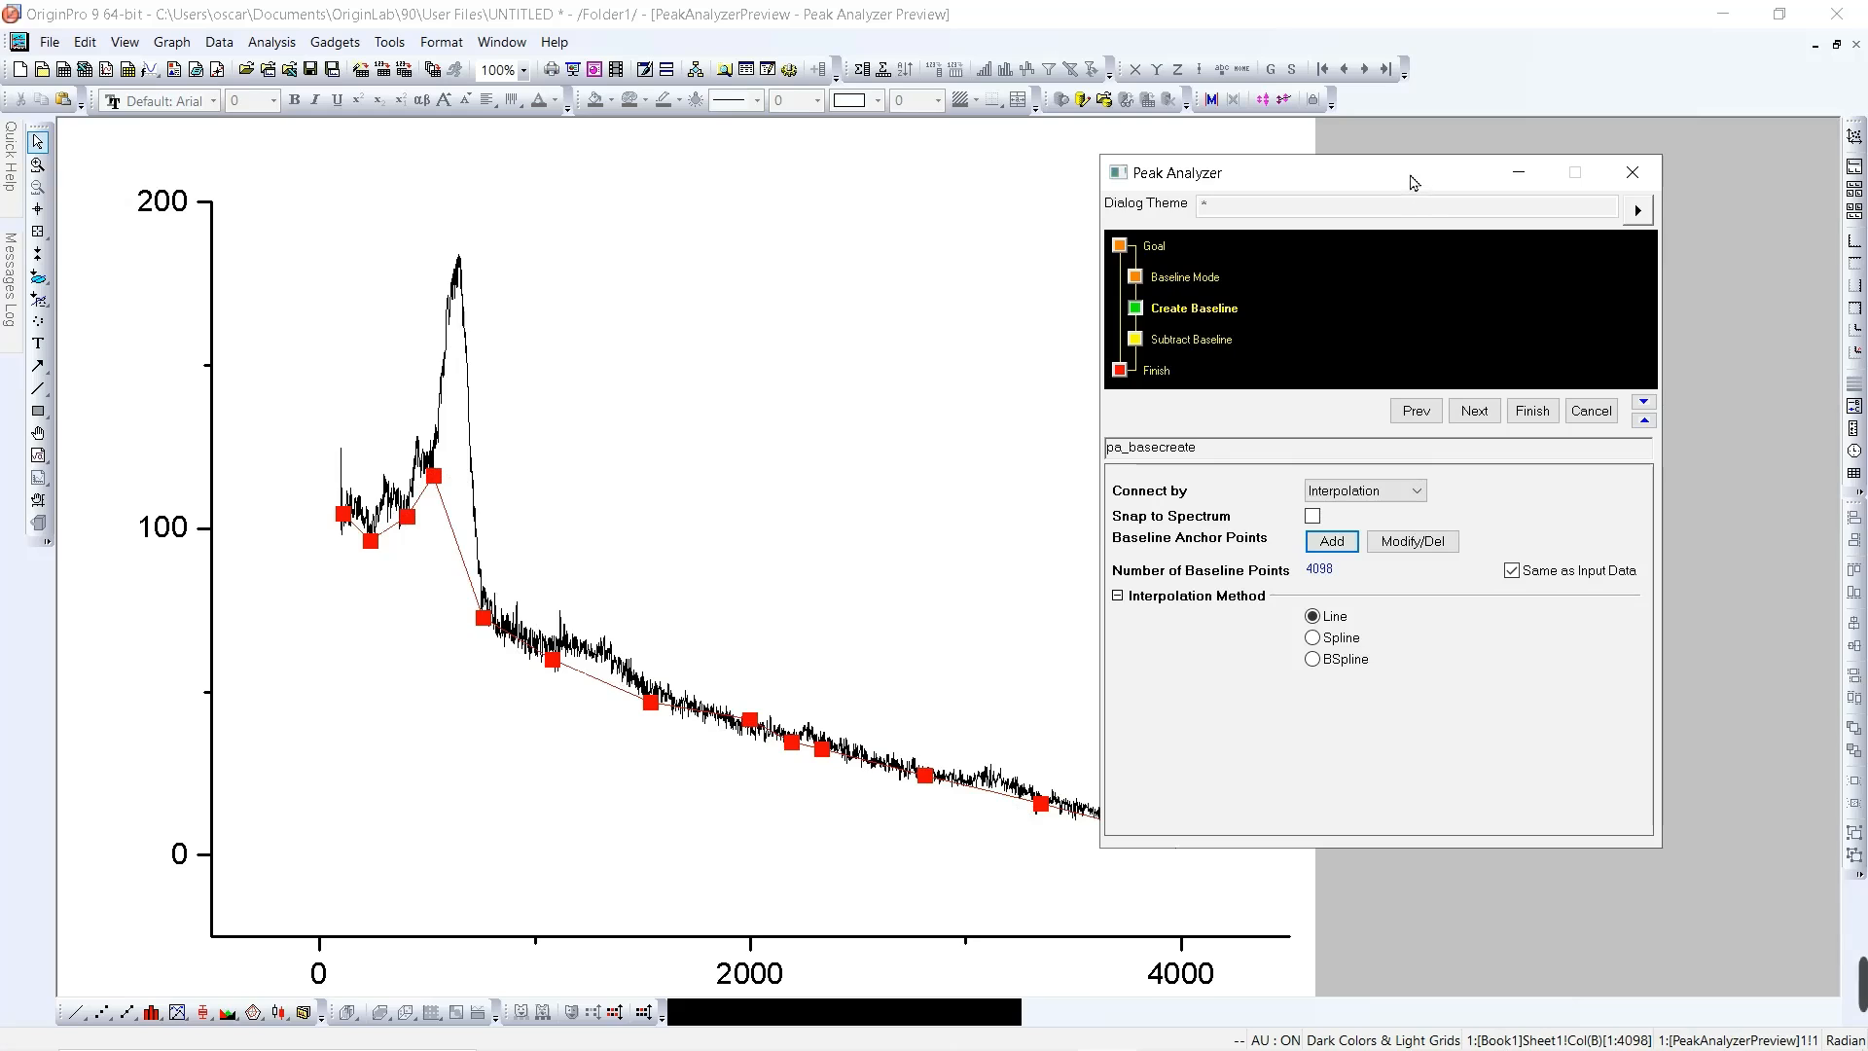
Step: Modify the anchor points: move the one near X 2000 below the curve and lower the first one to Y of about 99.6
{"action": "left_click_drag", "start_coordinate": [1414, 182], "coordinate": [1439, 162]}
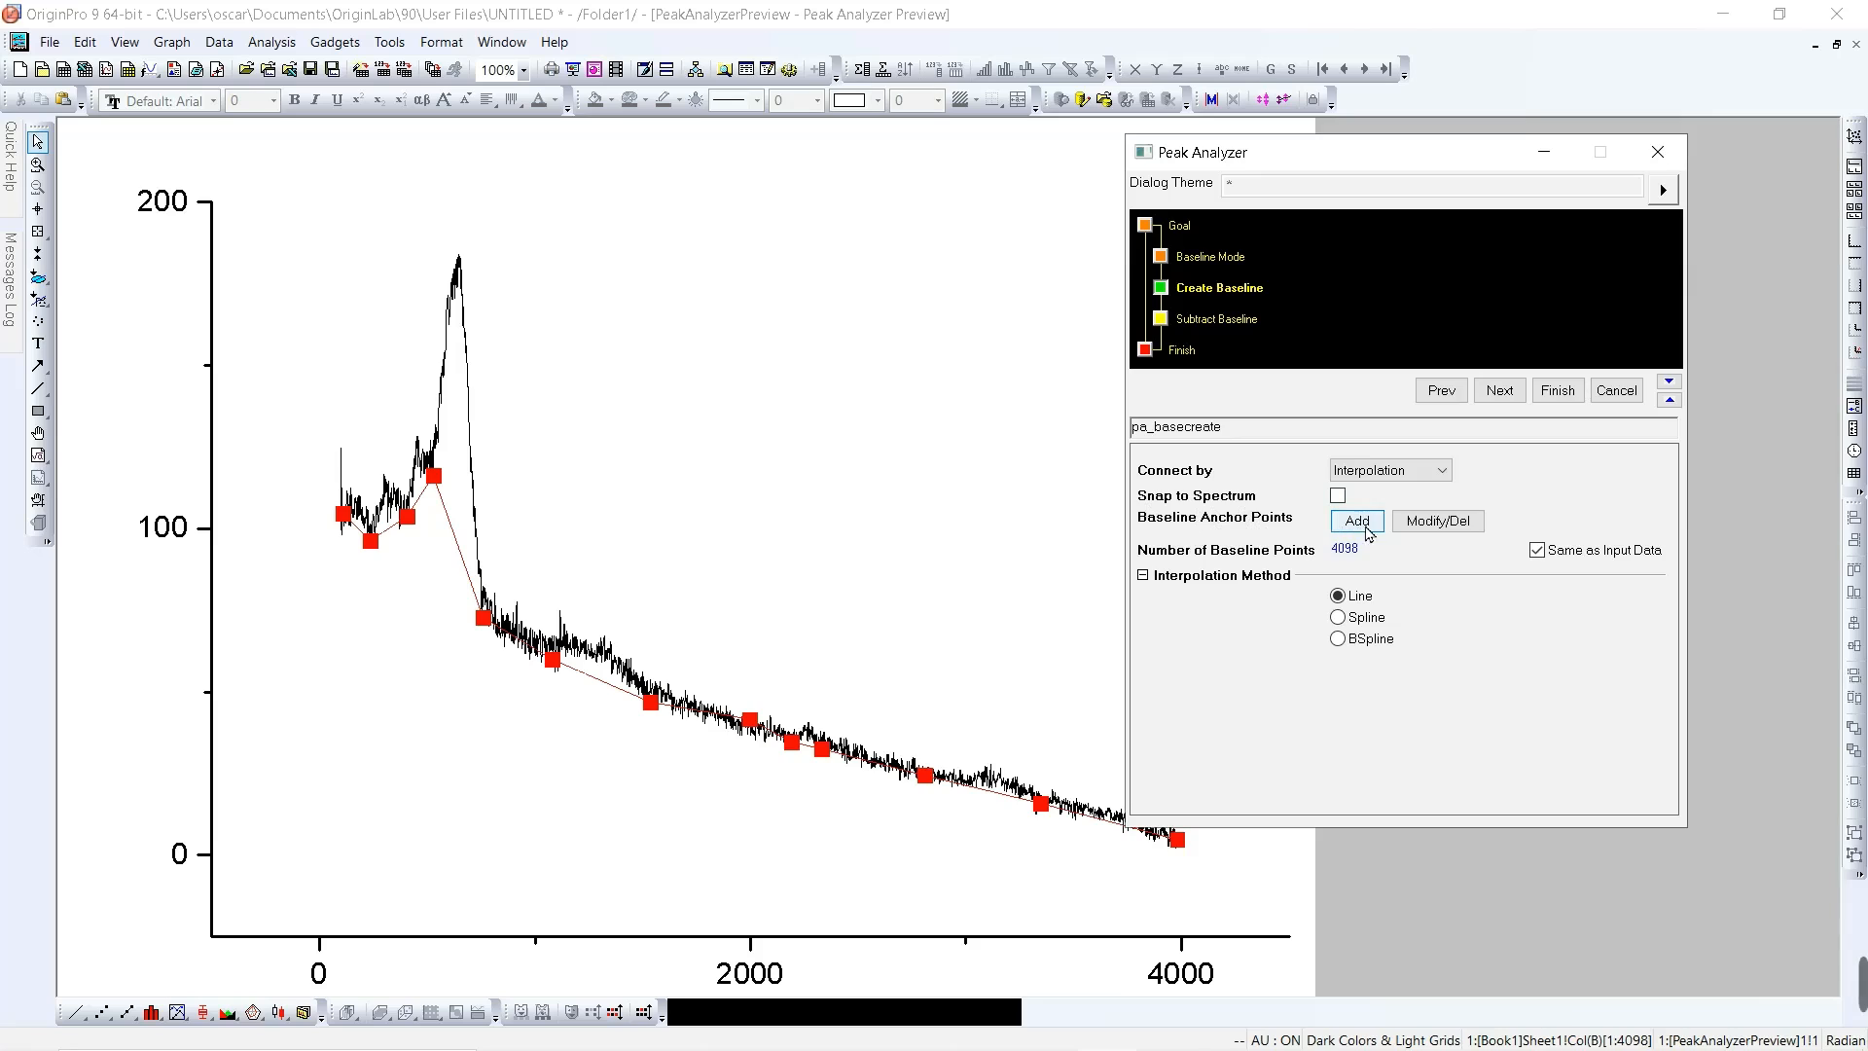
{"action": "left_click", "coordinate": [1431, 524]}
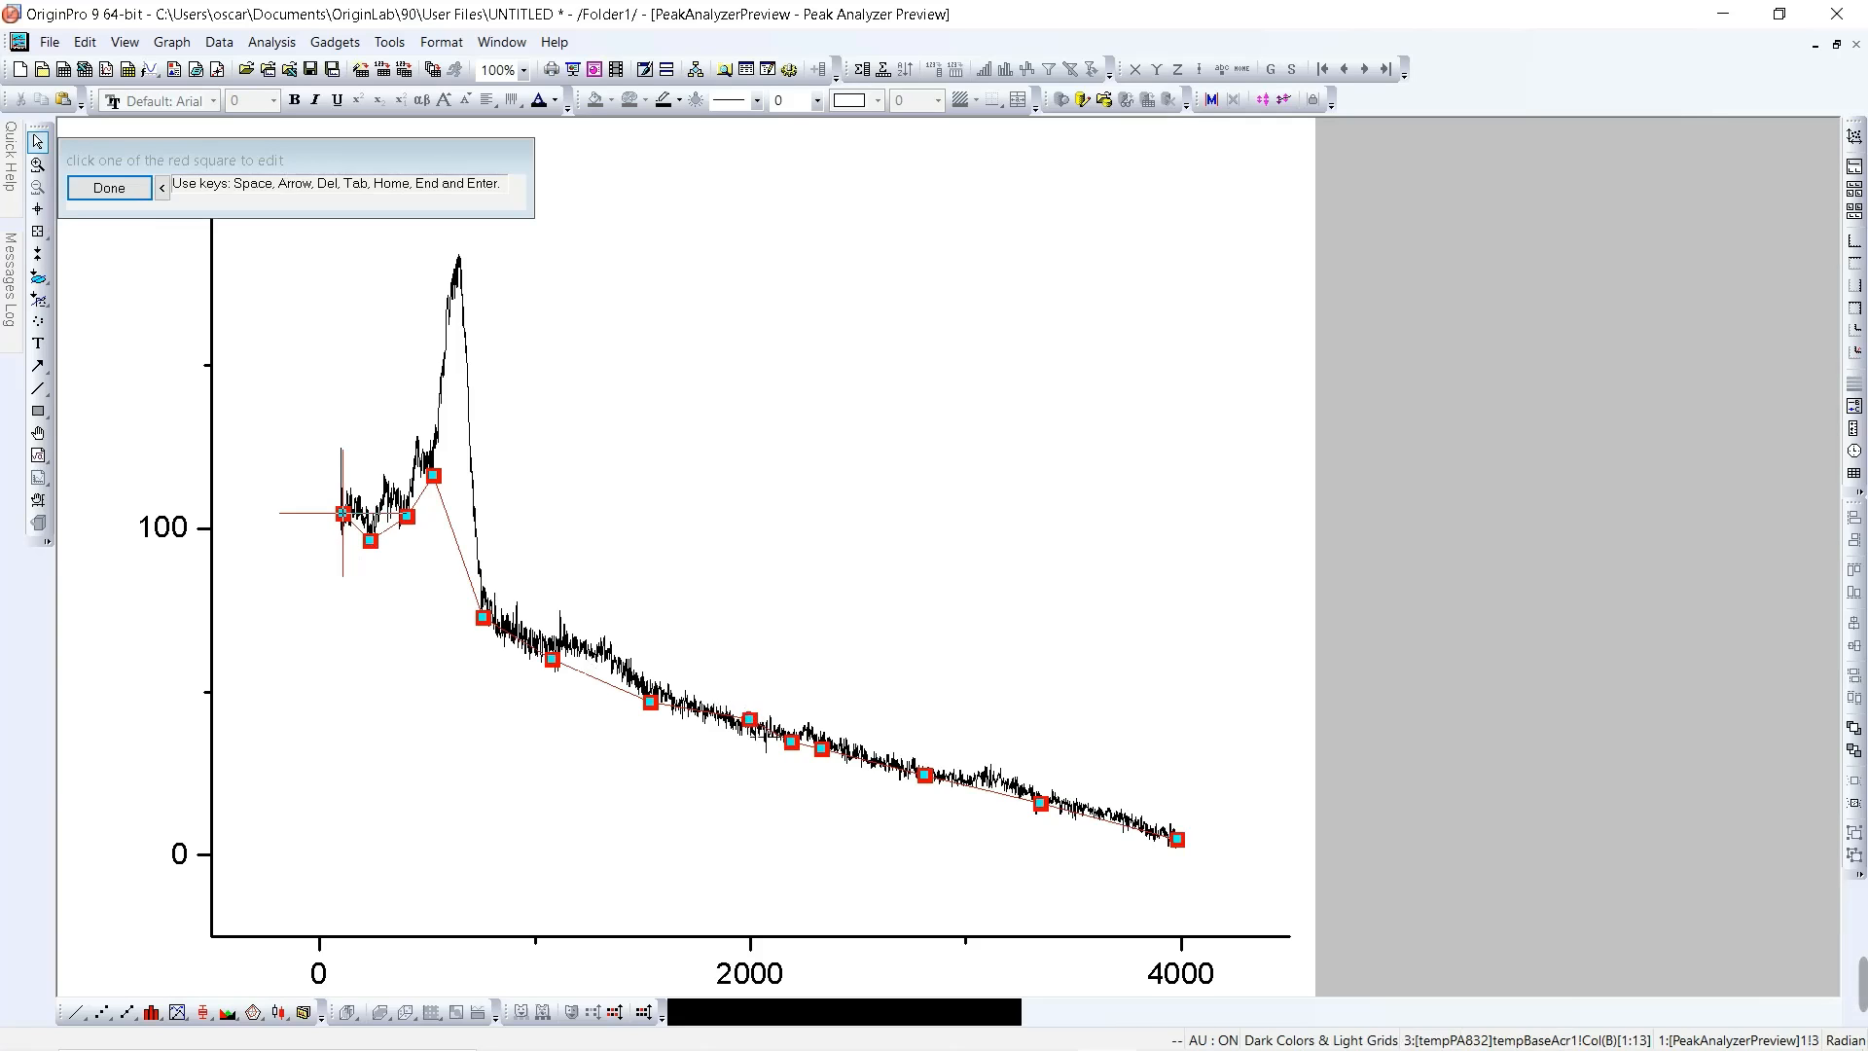
{"action": "left_click", "coordinate": [749, 720]}
{"action": "left_click_drag", "start_coordinate": [733, 763], "coordinate": [763, 737]}
{"action": "left_click", "coordinate": [750, 728]}
{"action": "left_click", "coordinate": [753, 749]}
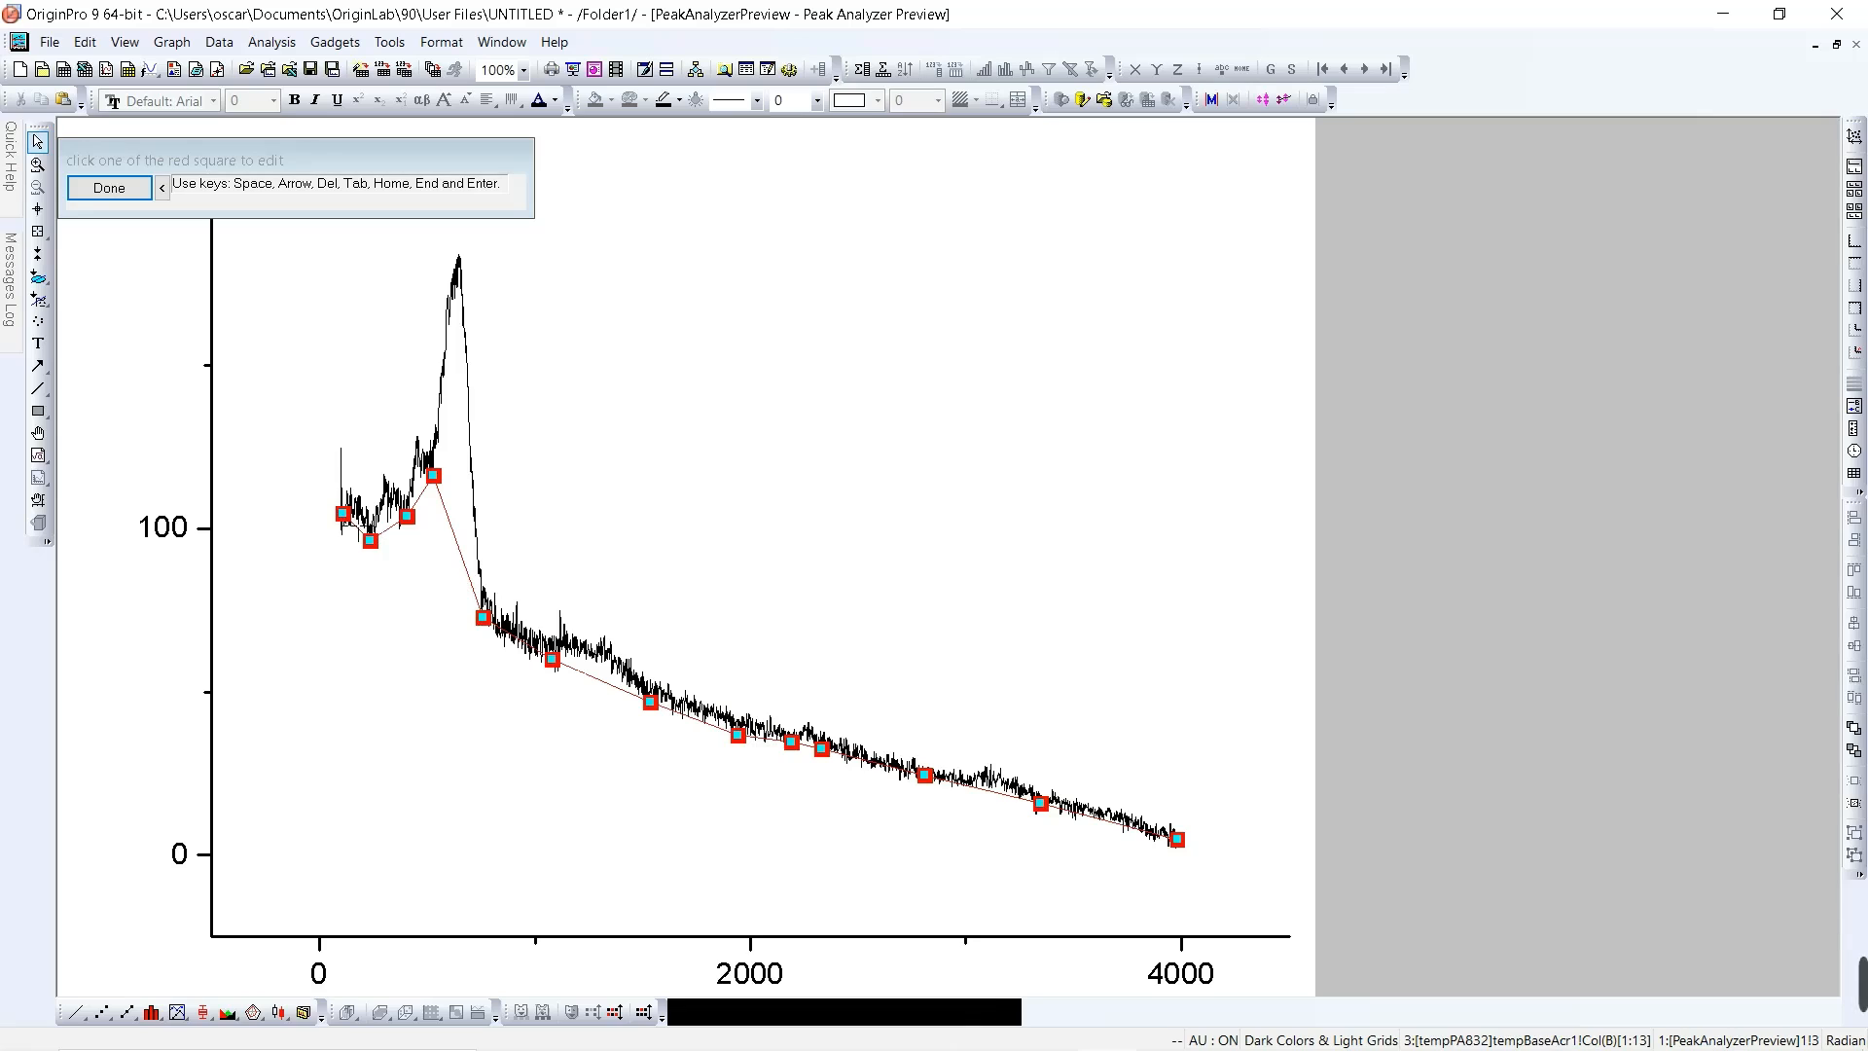
{"action": "left_click", "coordinate": [344, 520]}
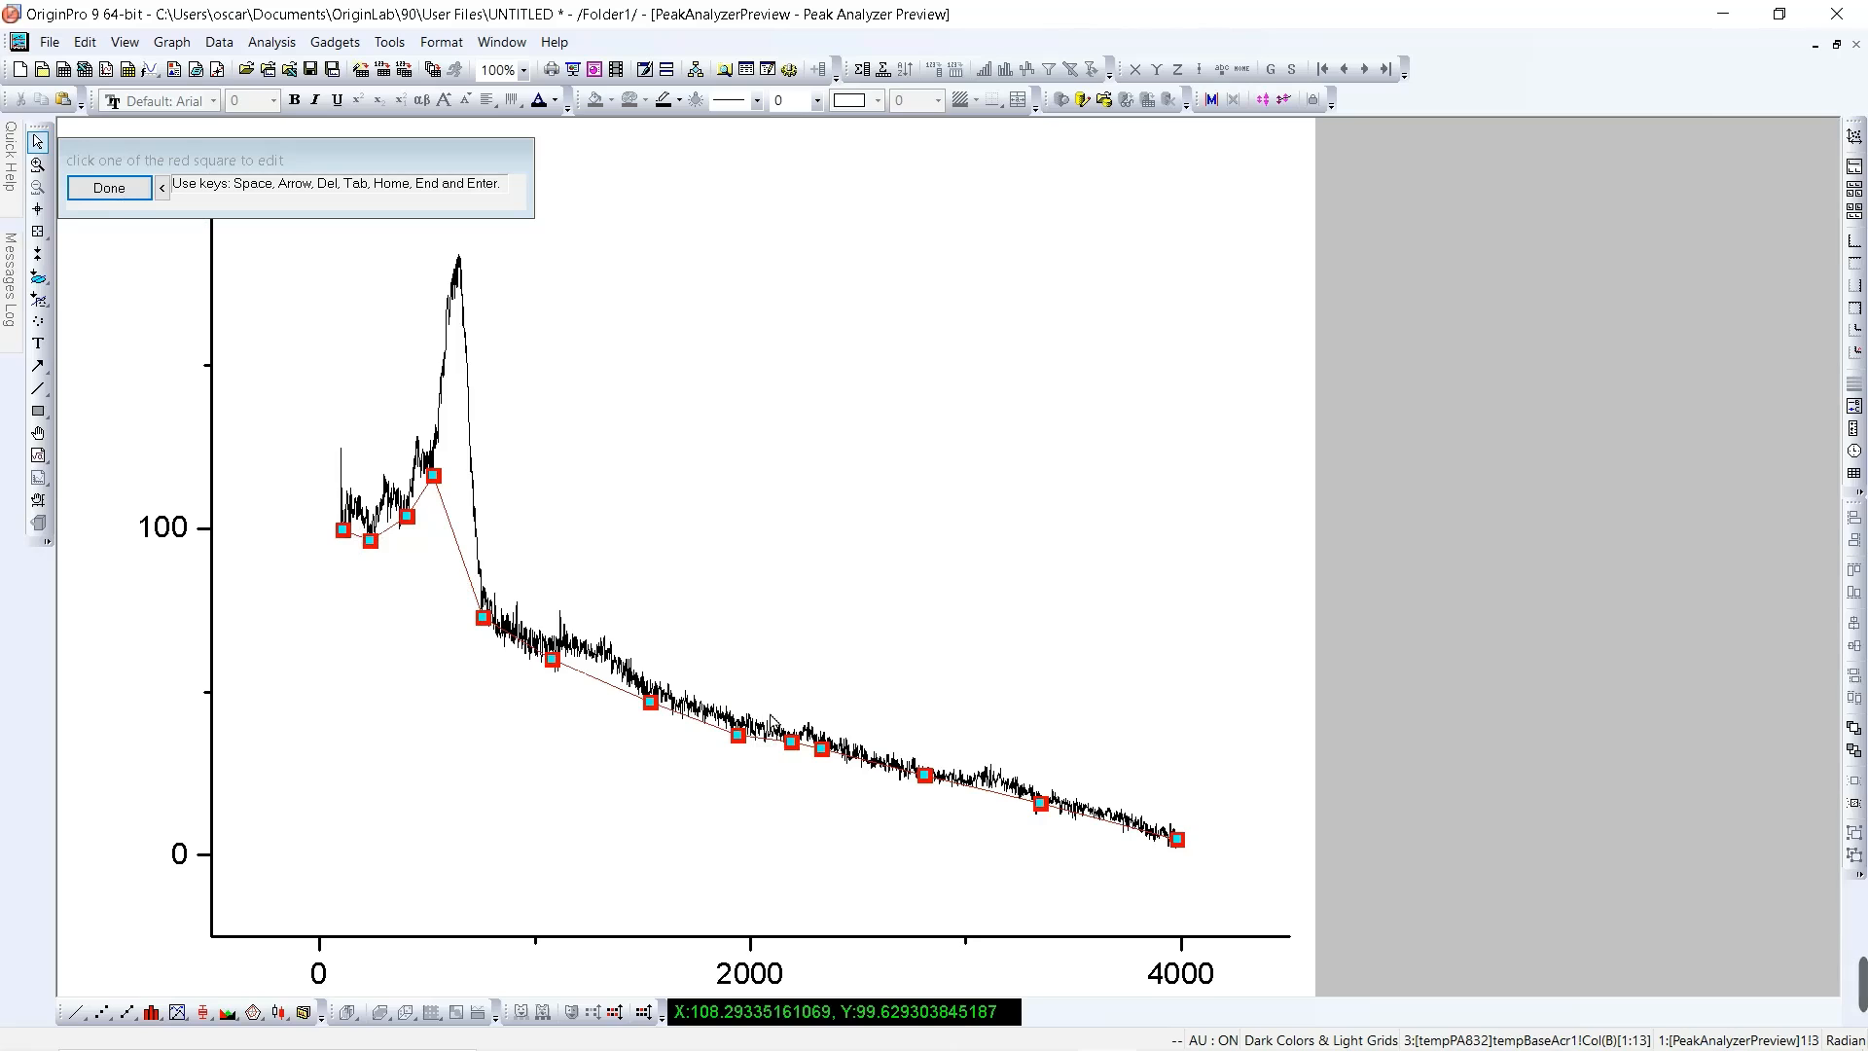
{"action": "left_click", "coordinate": [100, 190]}
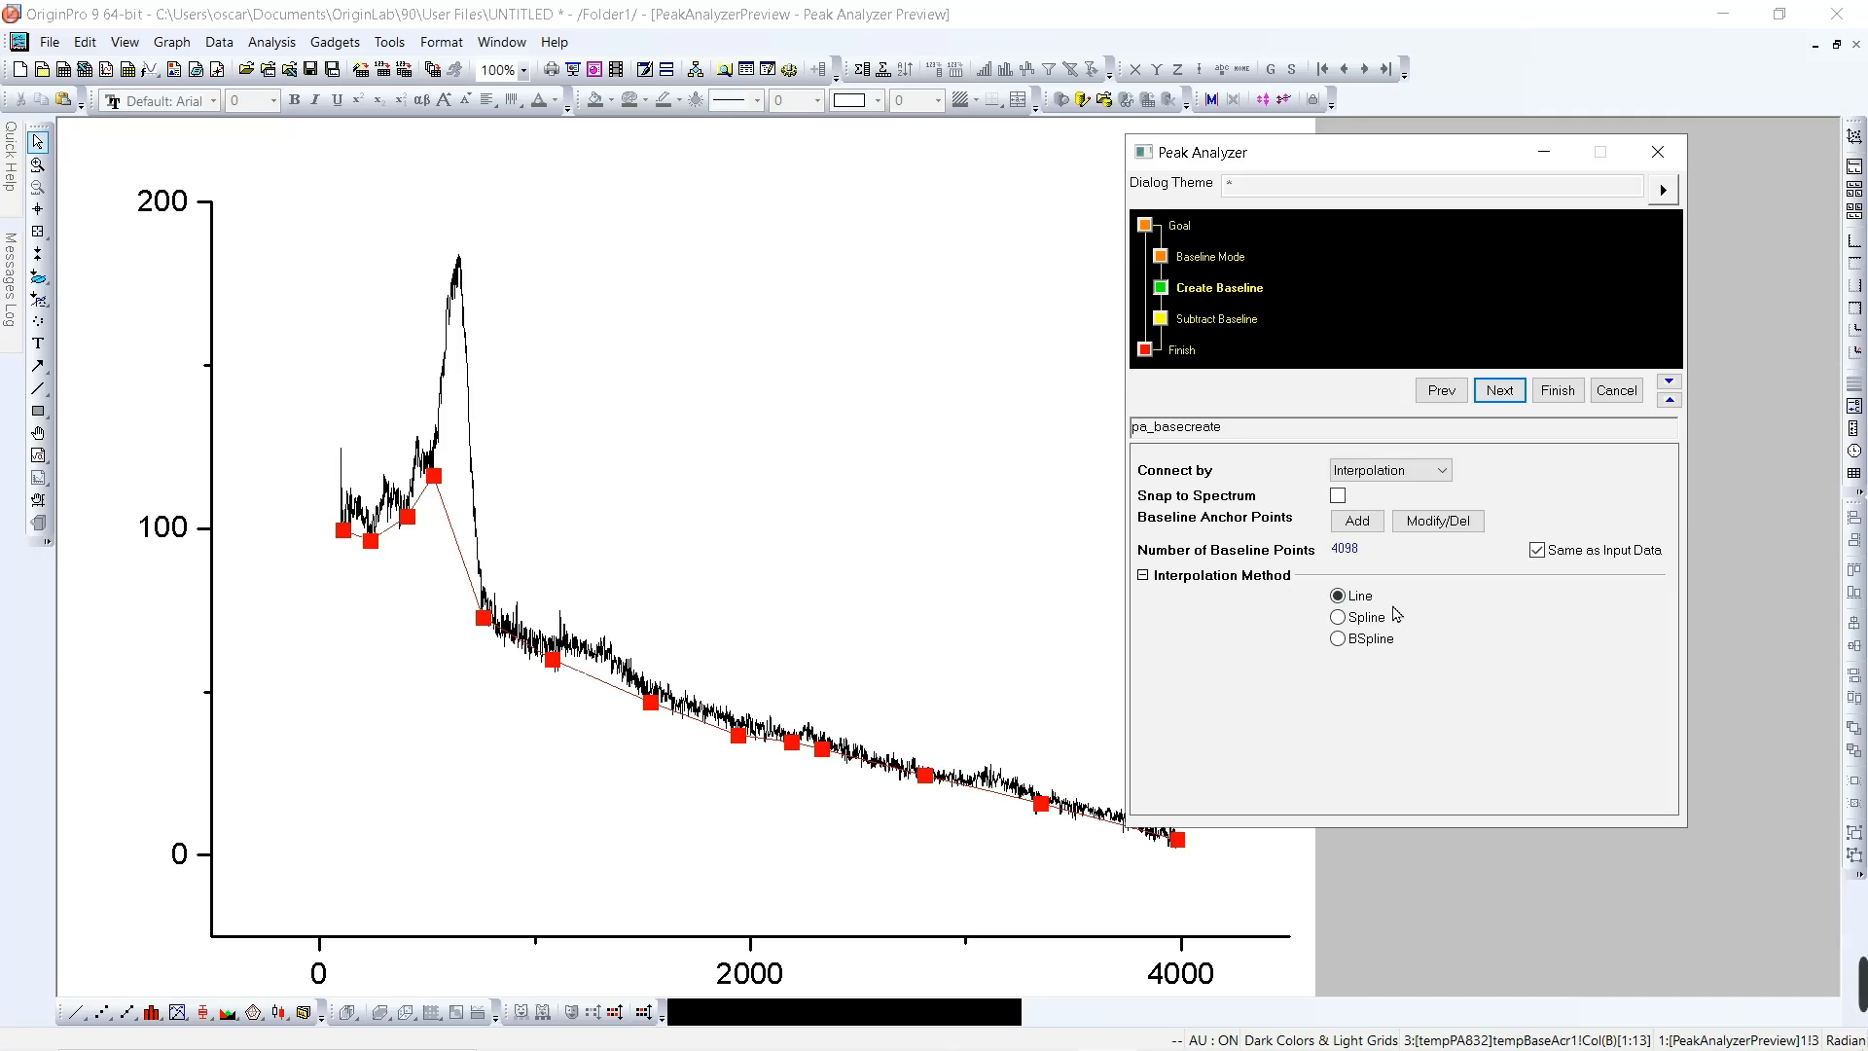
Step: Advance to the Subtract Baseline page, restore the preview window and move it clear of worksheet columns A and B
{"action": "left_click", "coordinate": [1499, 404]}
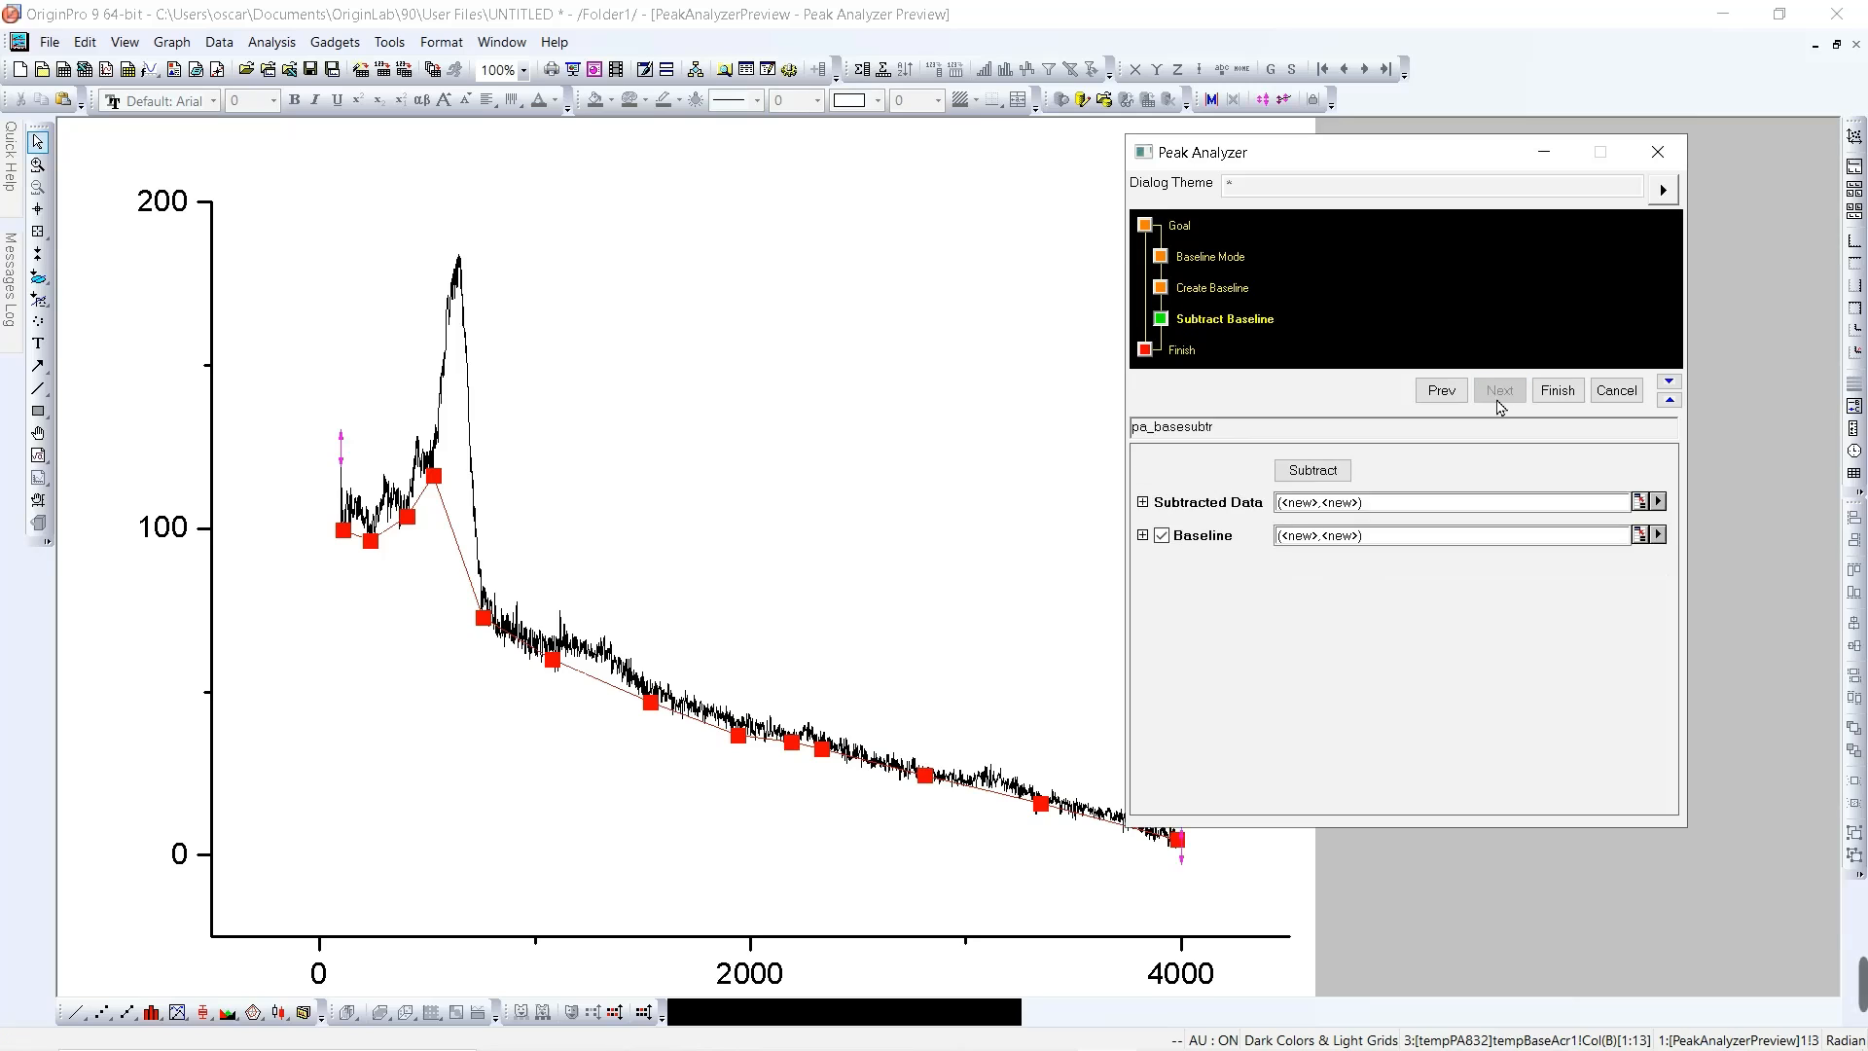
{"action": "left_click", "coordinate": [1836, 45]}
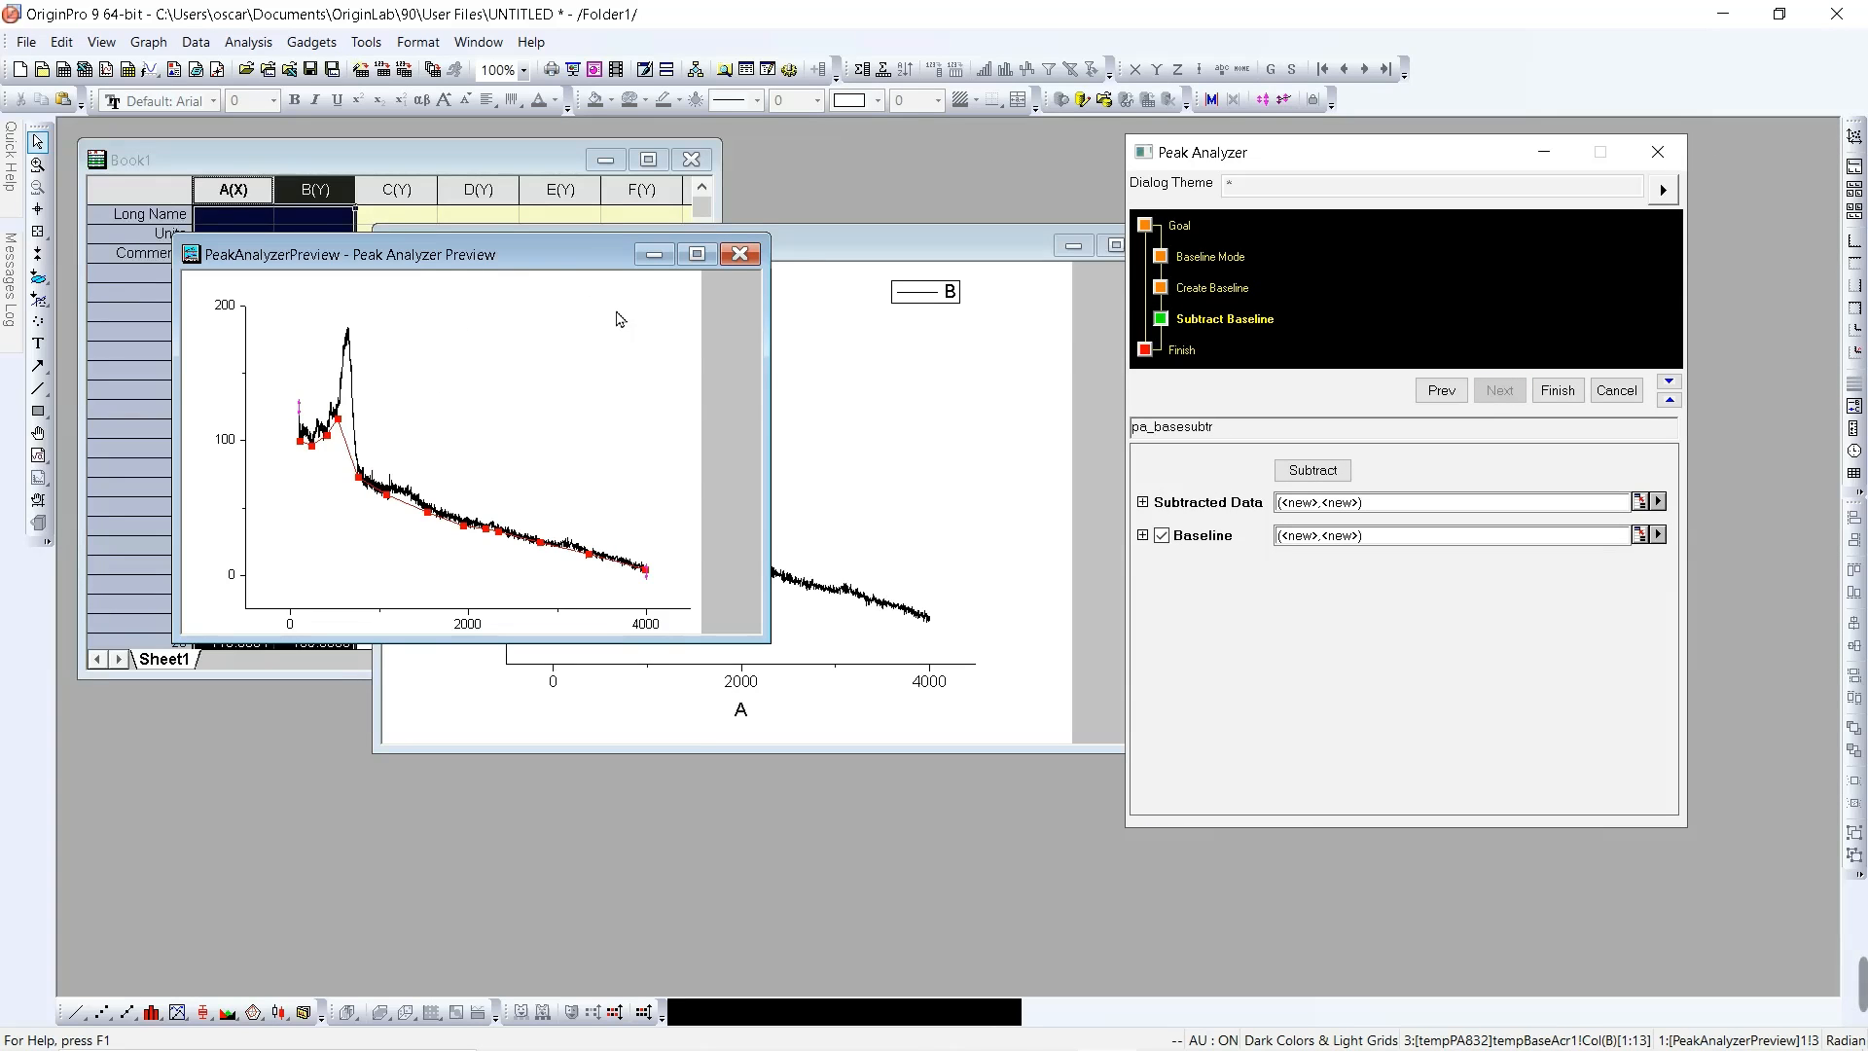
{"action": "left_click_drag", "start_coordinate": [576, 261], "coordinate": [897, 399]}
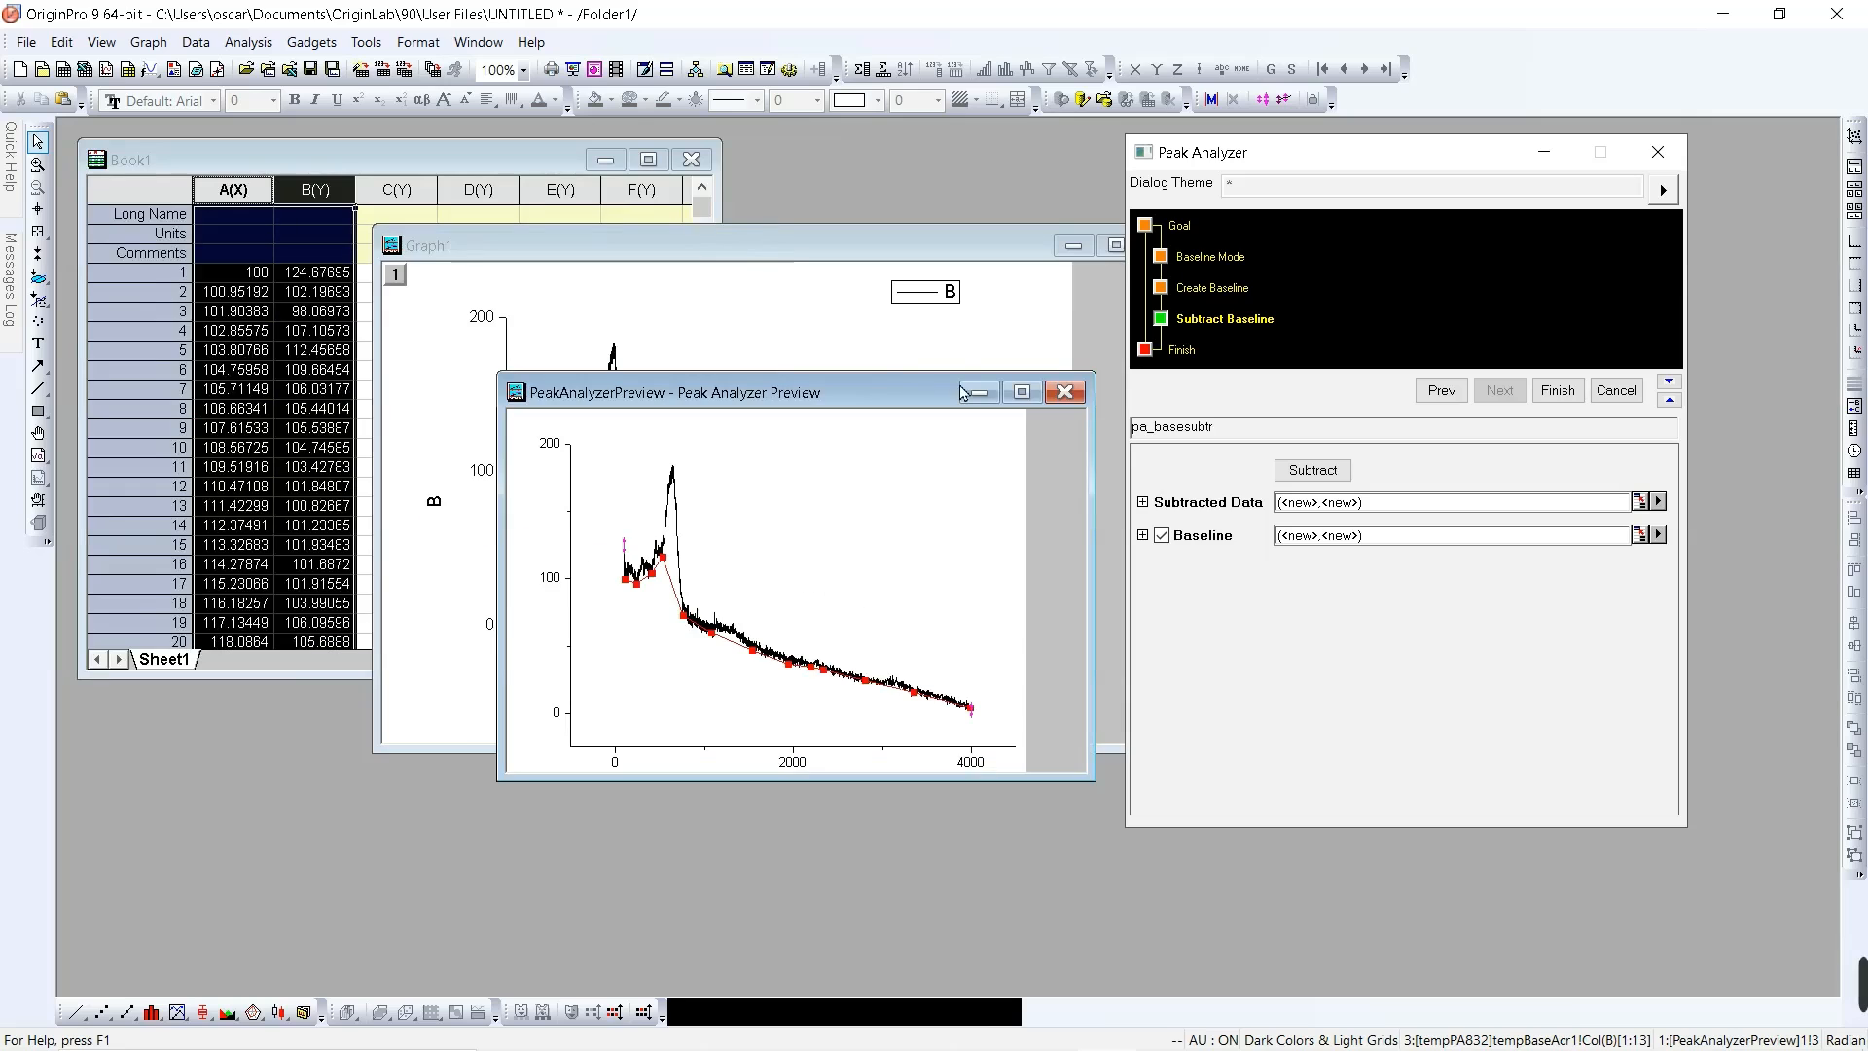
{"action": "left_click", "coordinate": [534, 168]}
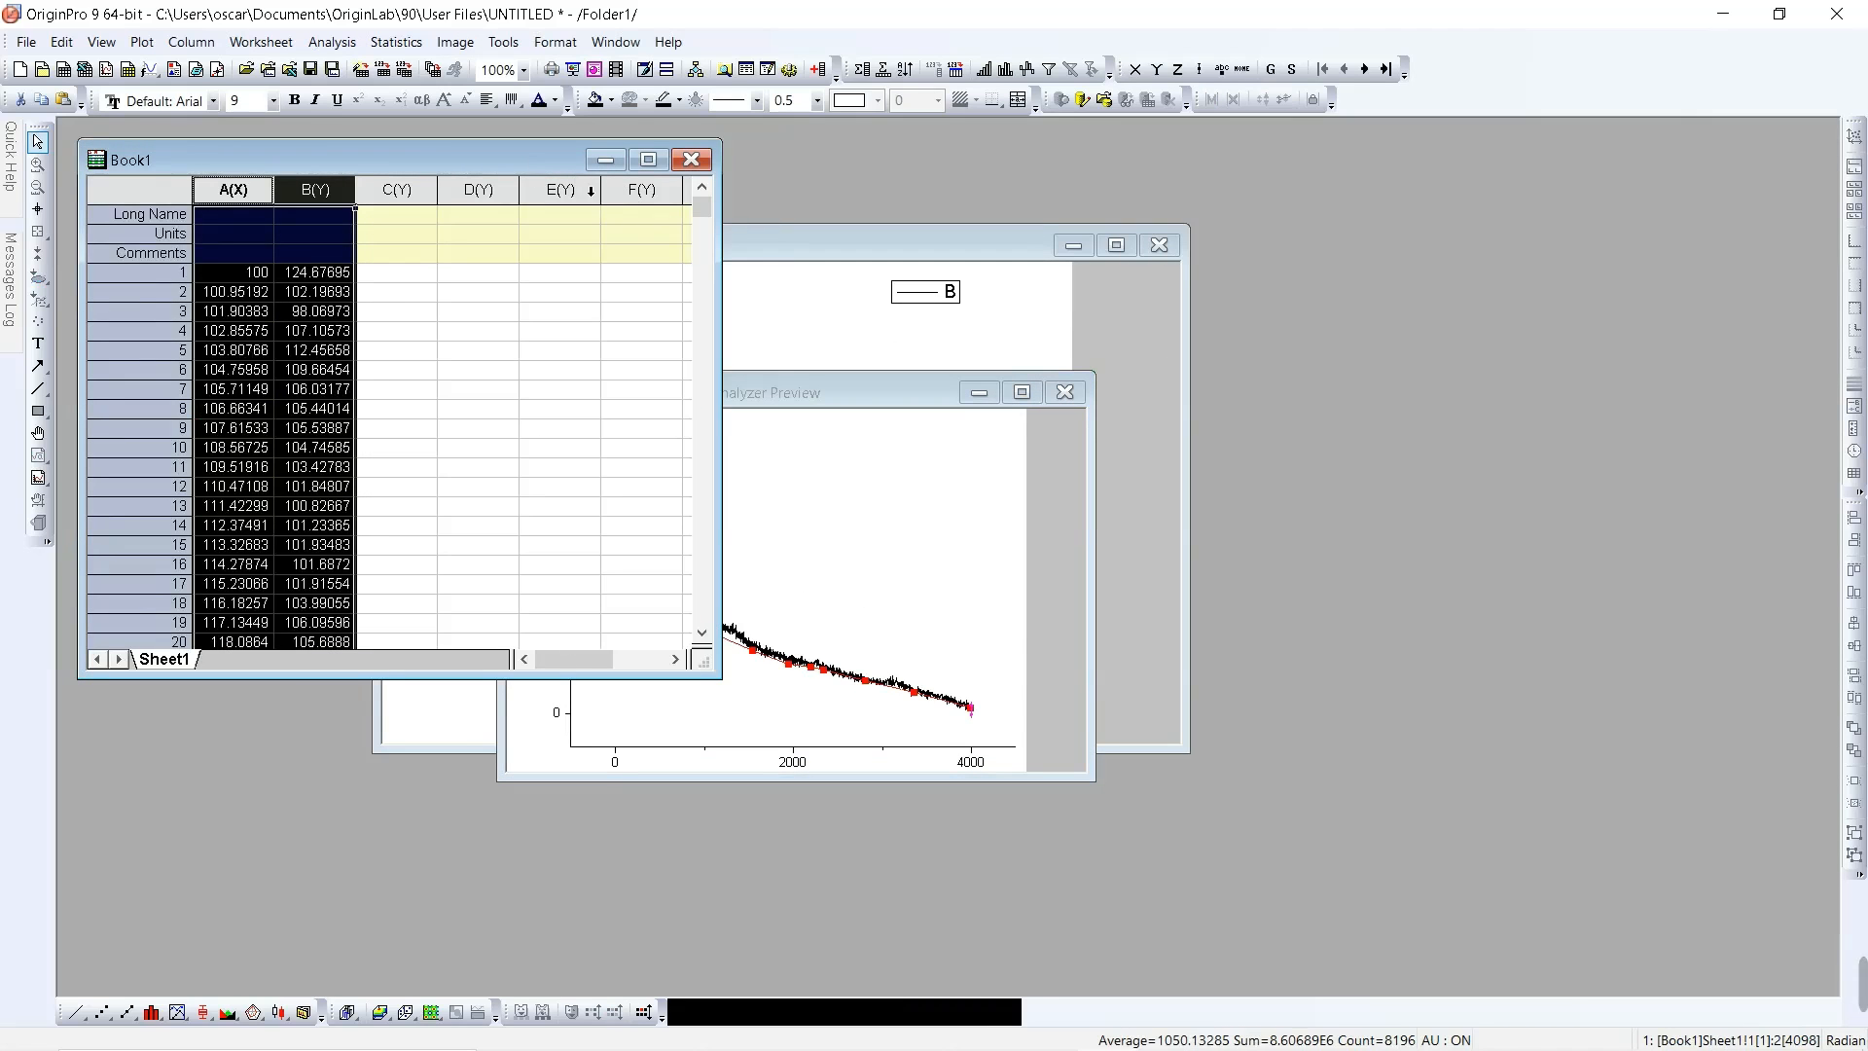
{"action": "left_click", "coordinate": [958, 591]}
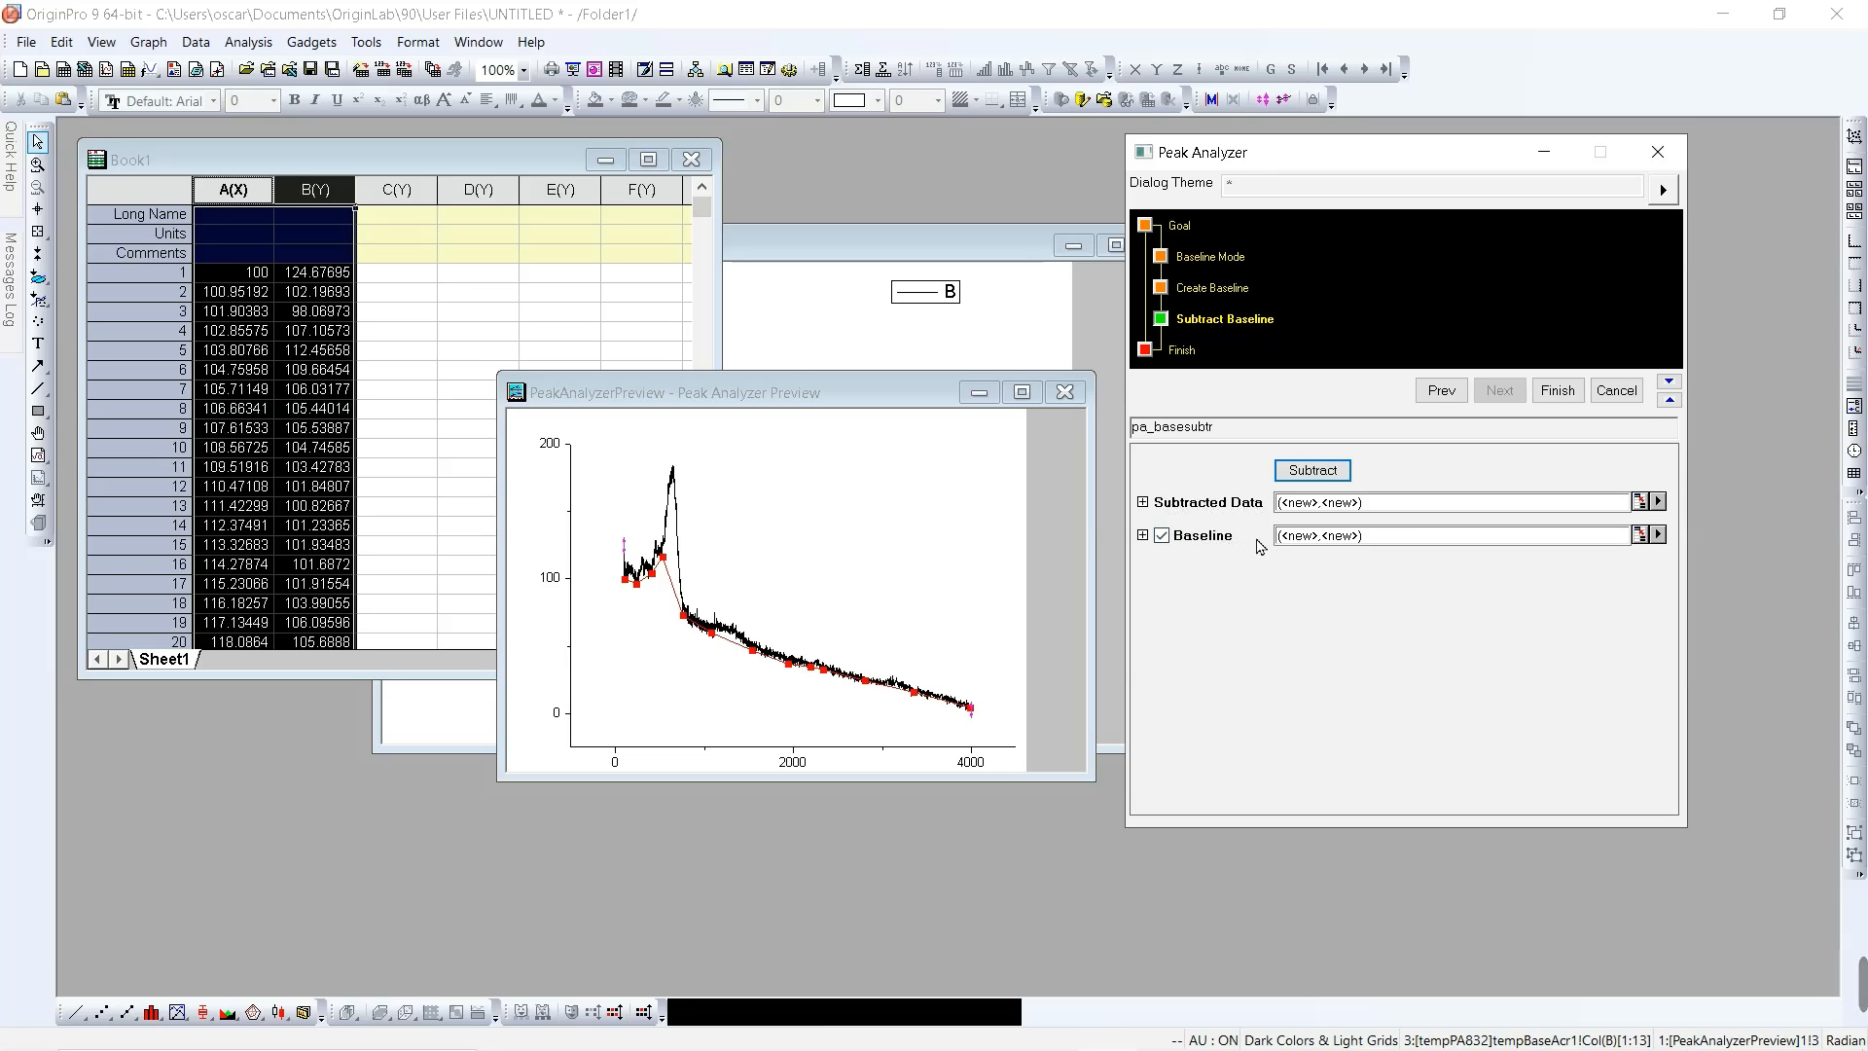
Step: Set the Baseline output range to columns A and D of Book1 Sheet1
{"action": "left_click", "coordinate": [1640, 536]}
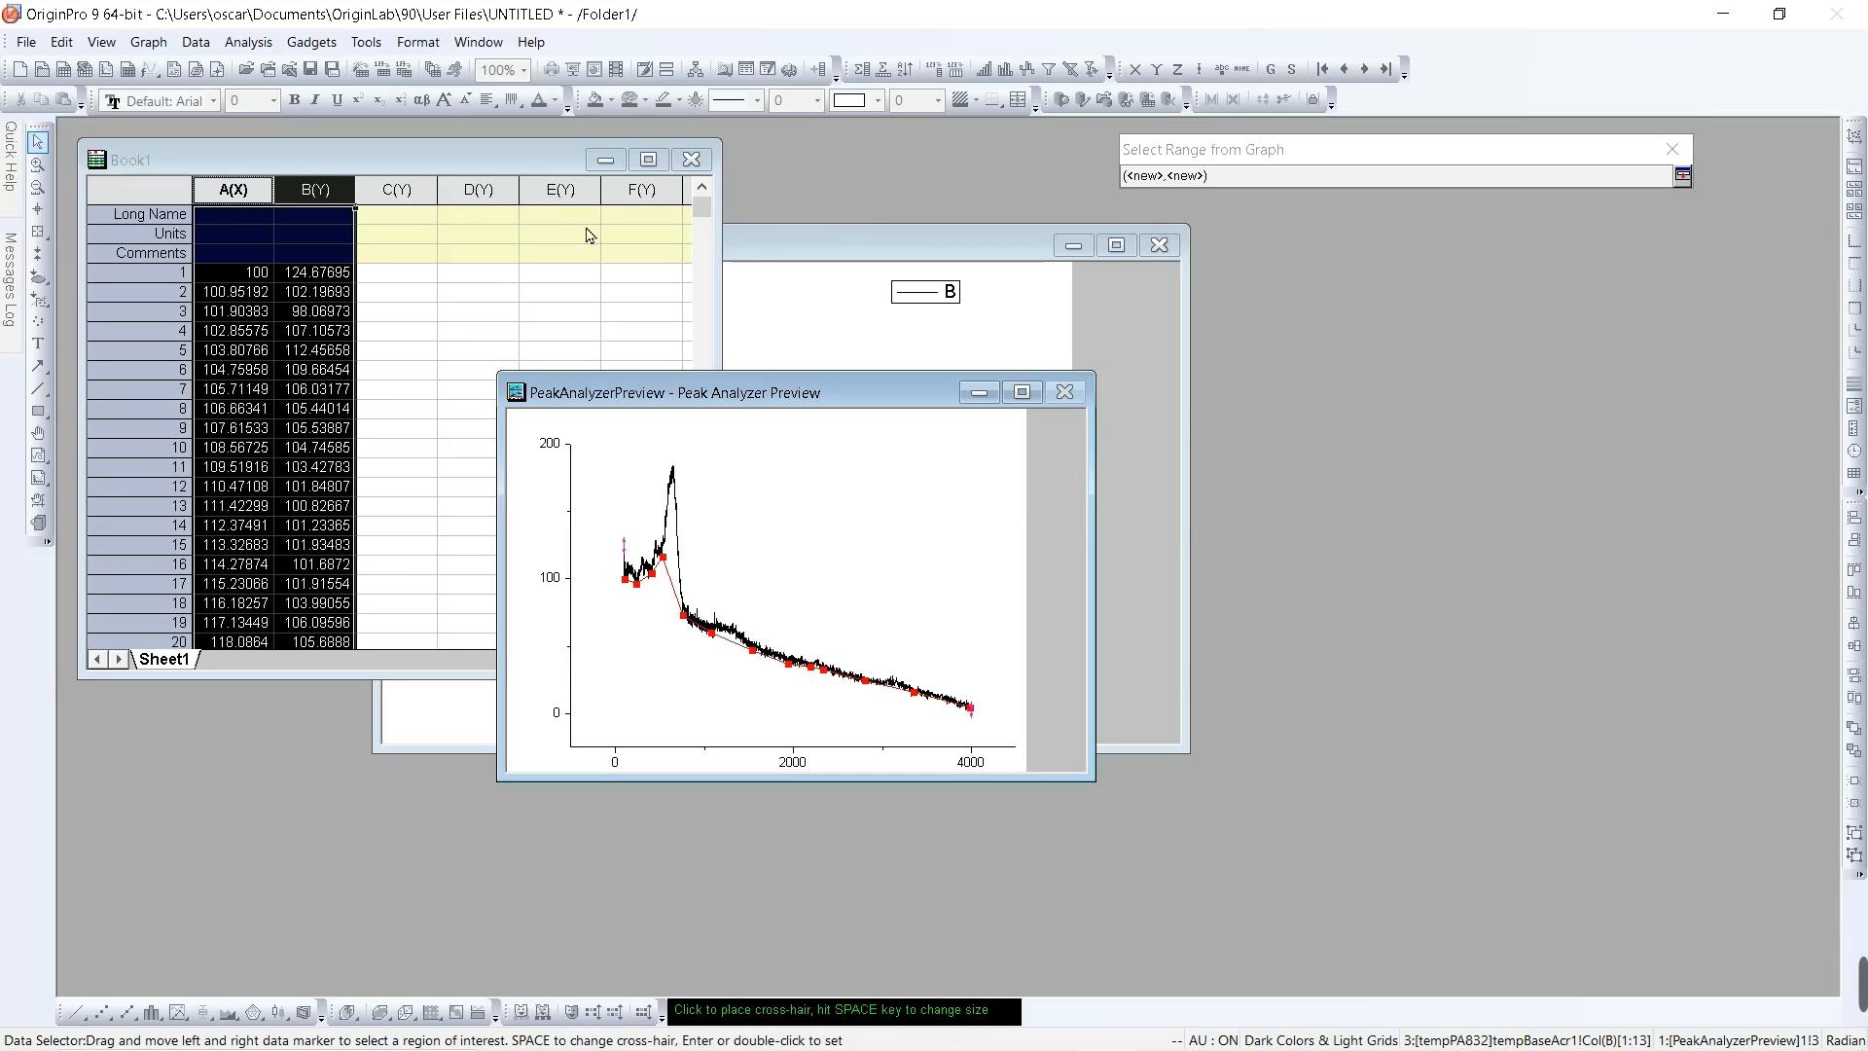
{"action": "left_click", "coordinate": [487, 199]}
{"action": "left_click", "coordinate": [486, 199]}
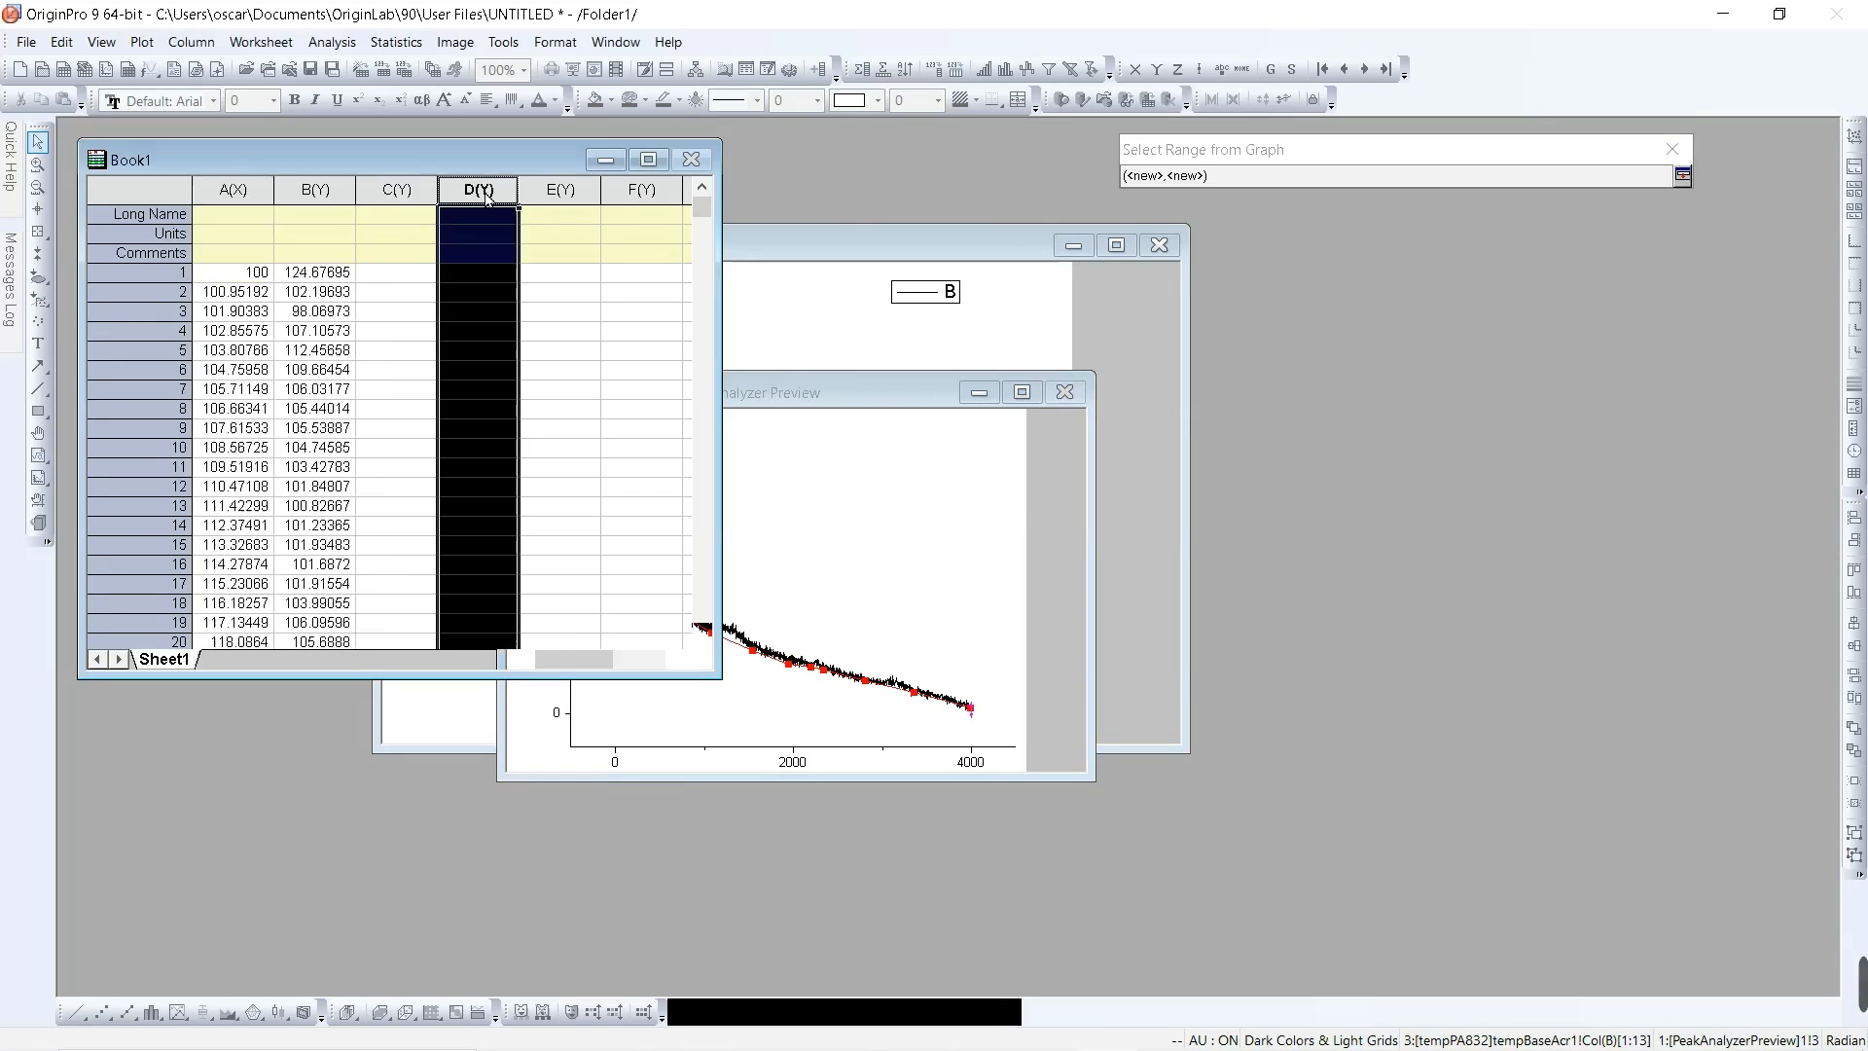
{"action": "left_click", "coordinate": [1683, 175]}
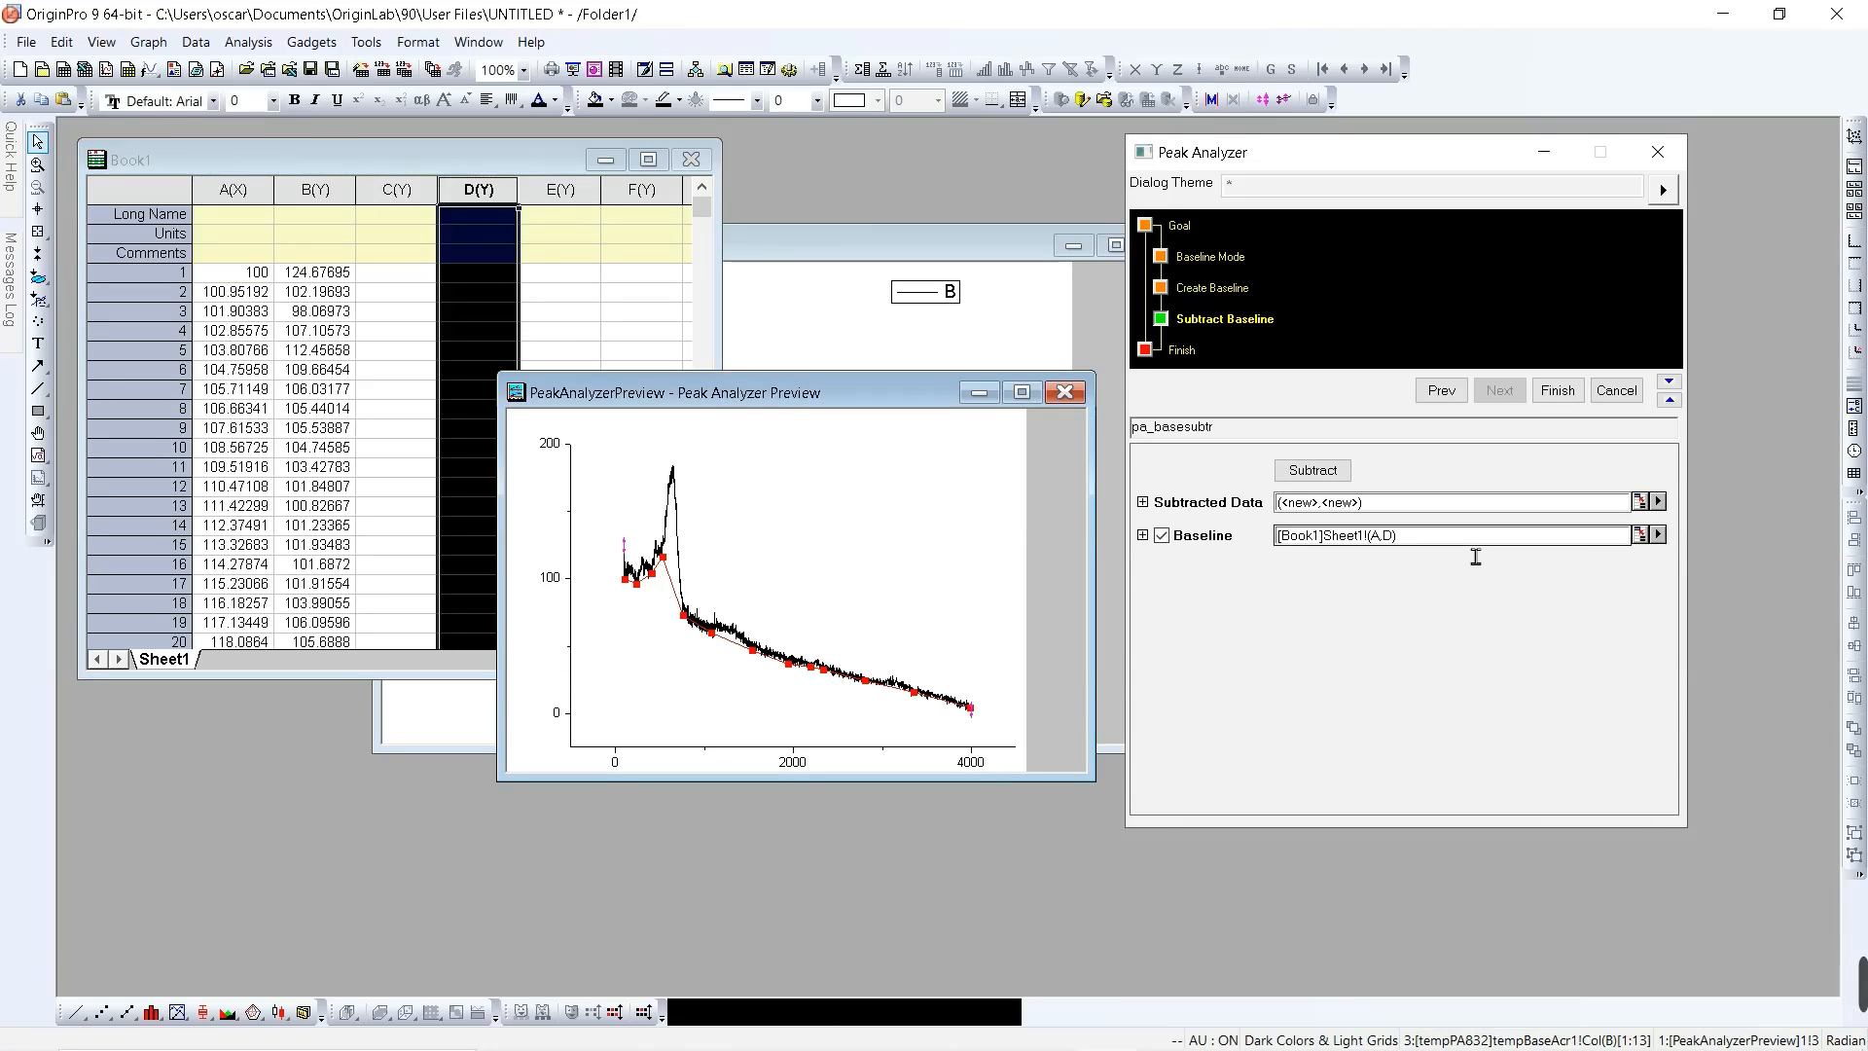
{"action": "left_click", "coordinate": [1640, 536]}
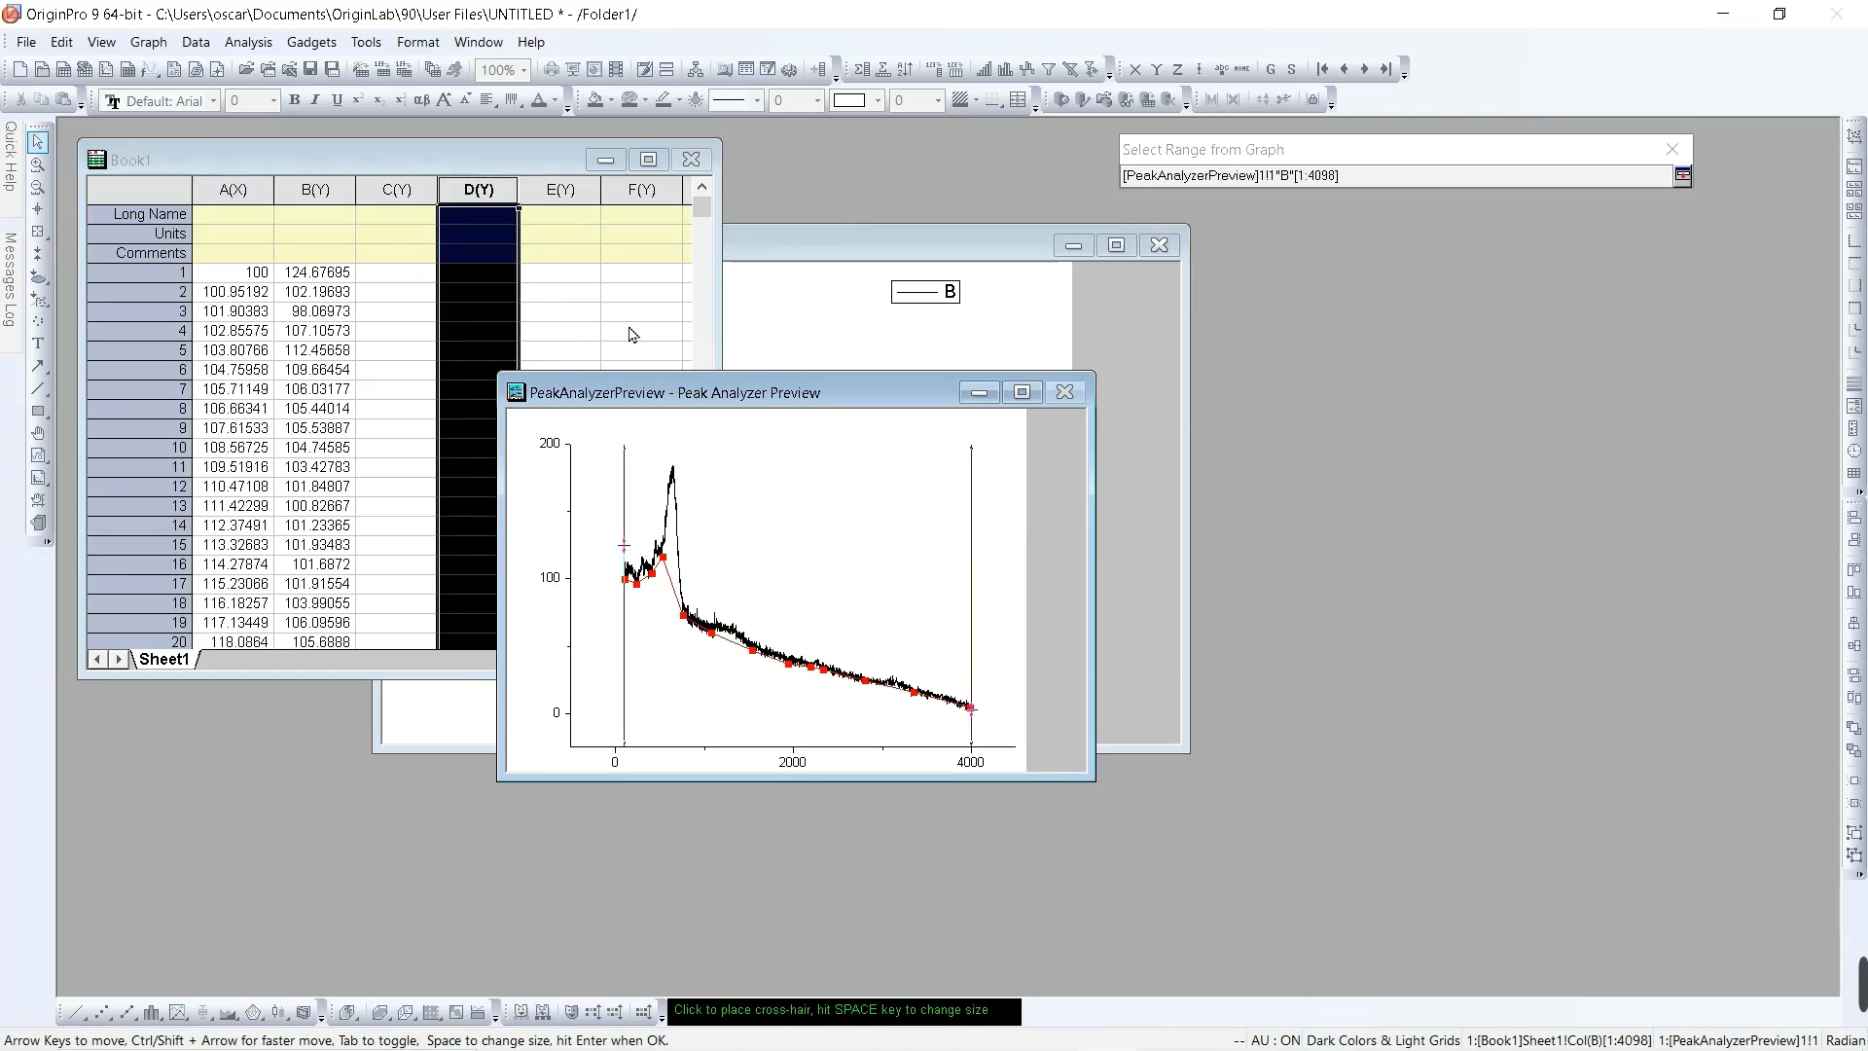
{"action": "left_click", "coordinate": [535, 166]}
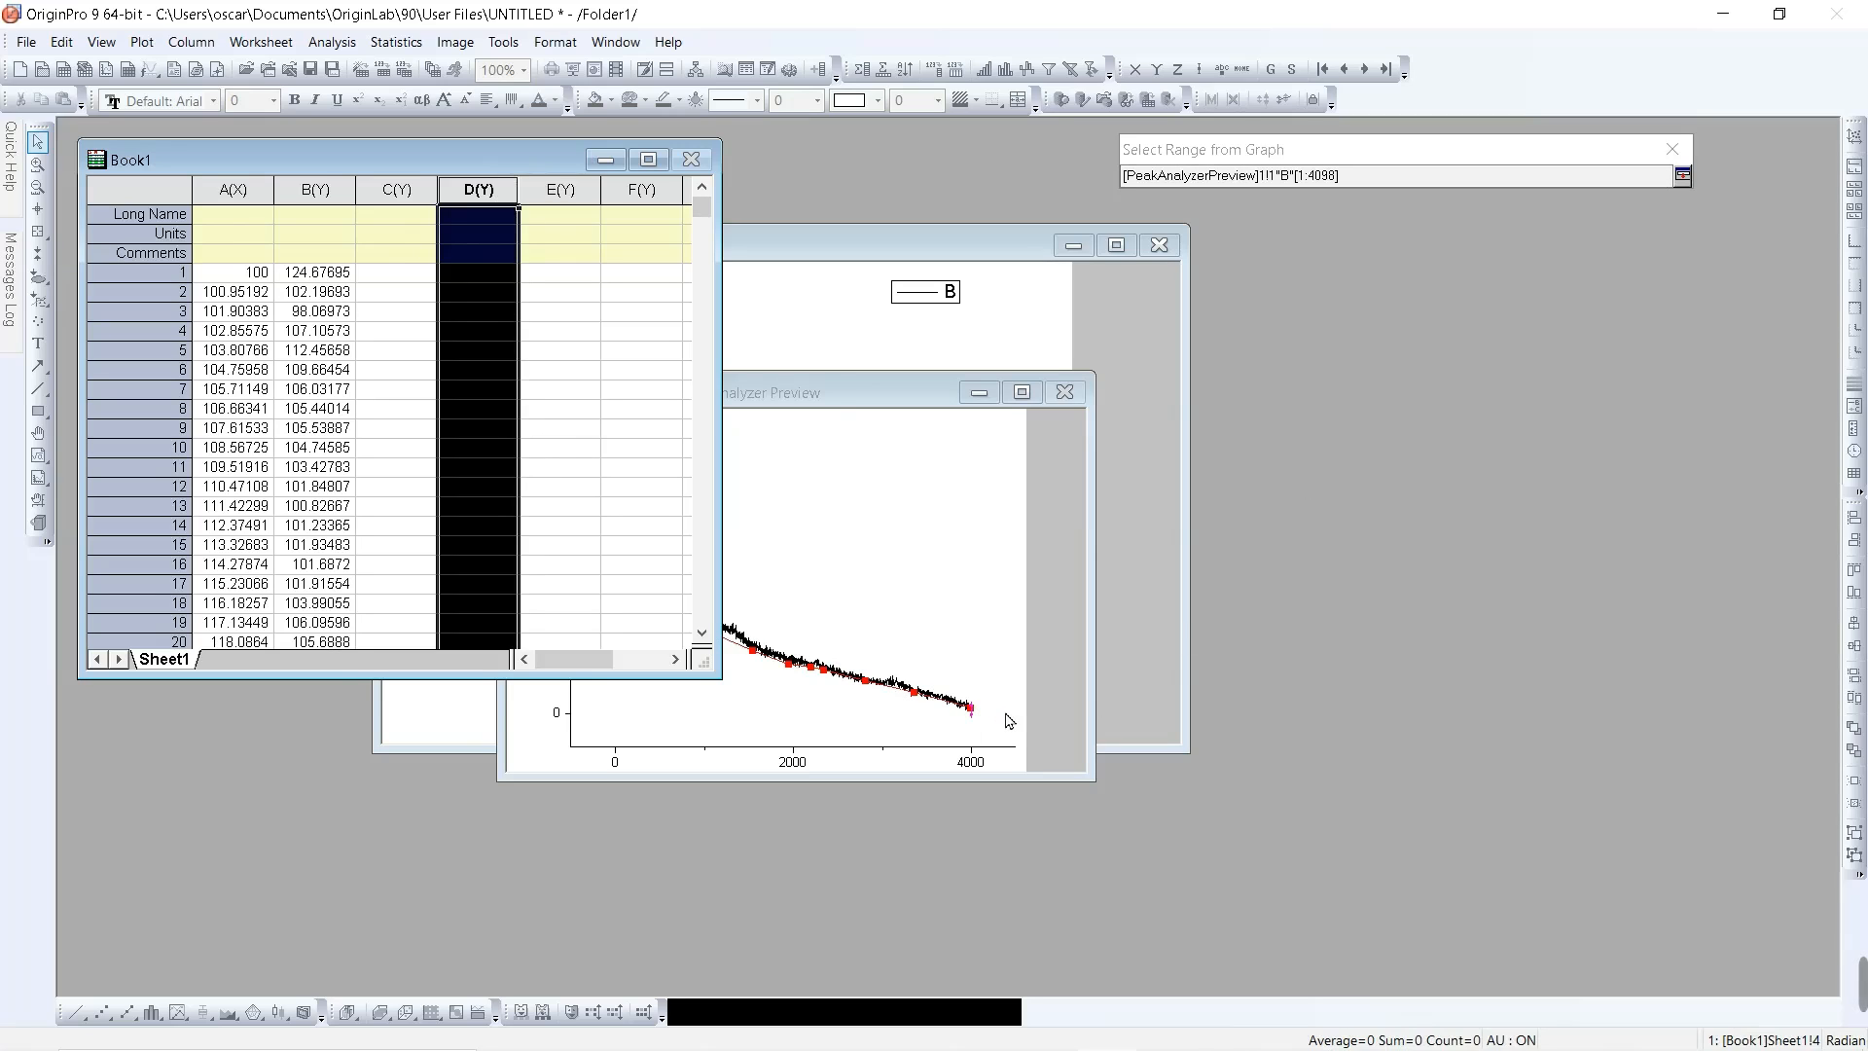
{"action": "left_click", "coordinate": [507, 204]}
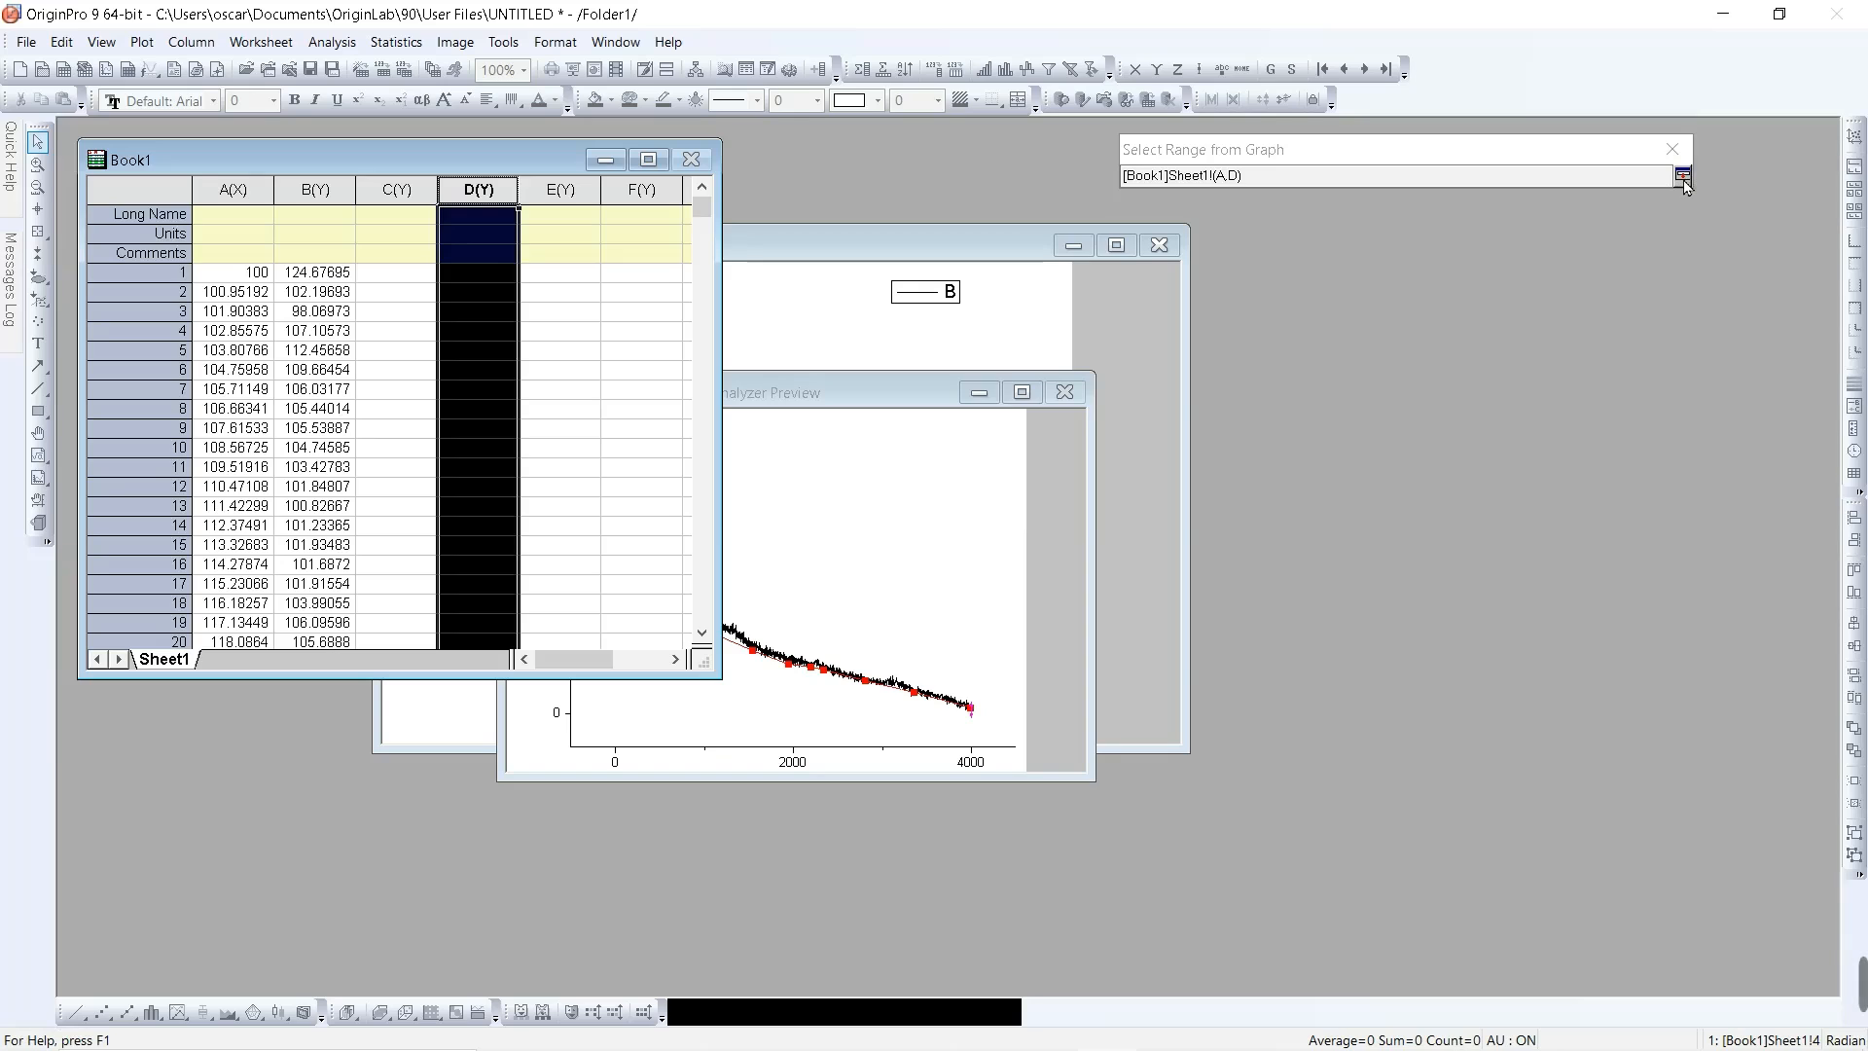
{"action": "left_click", "coordinate": [1683, 175]}
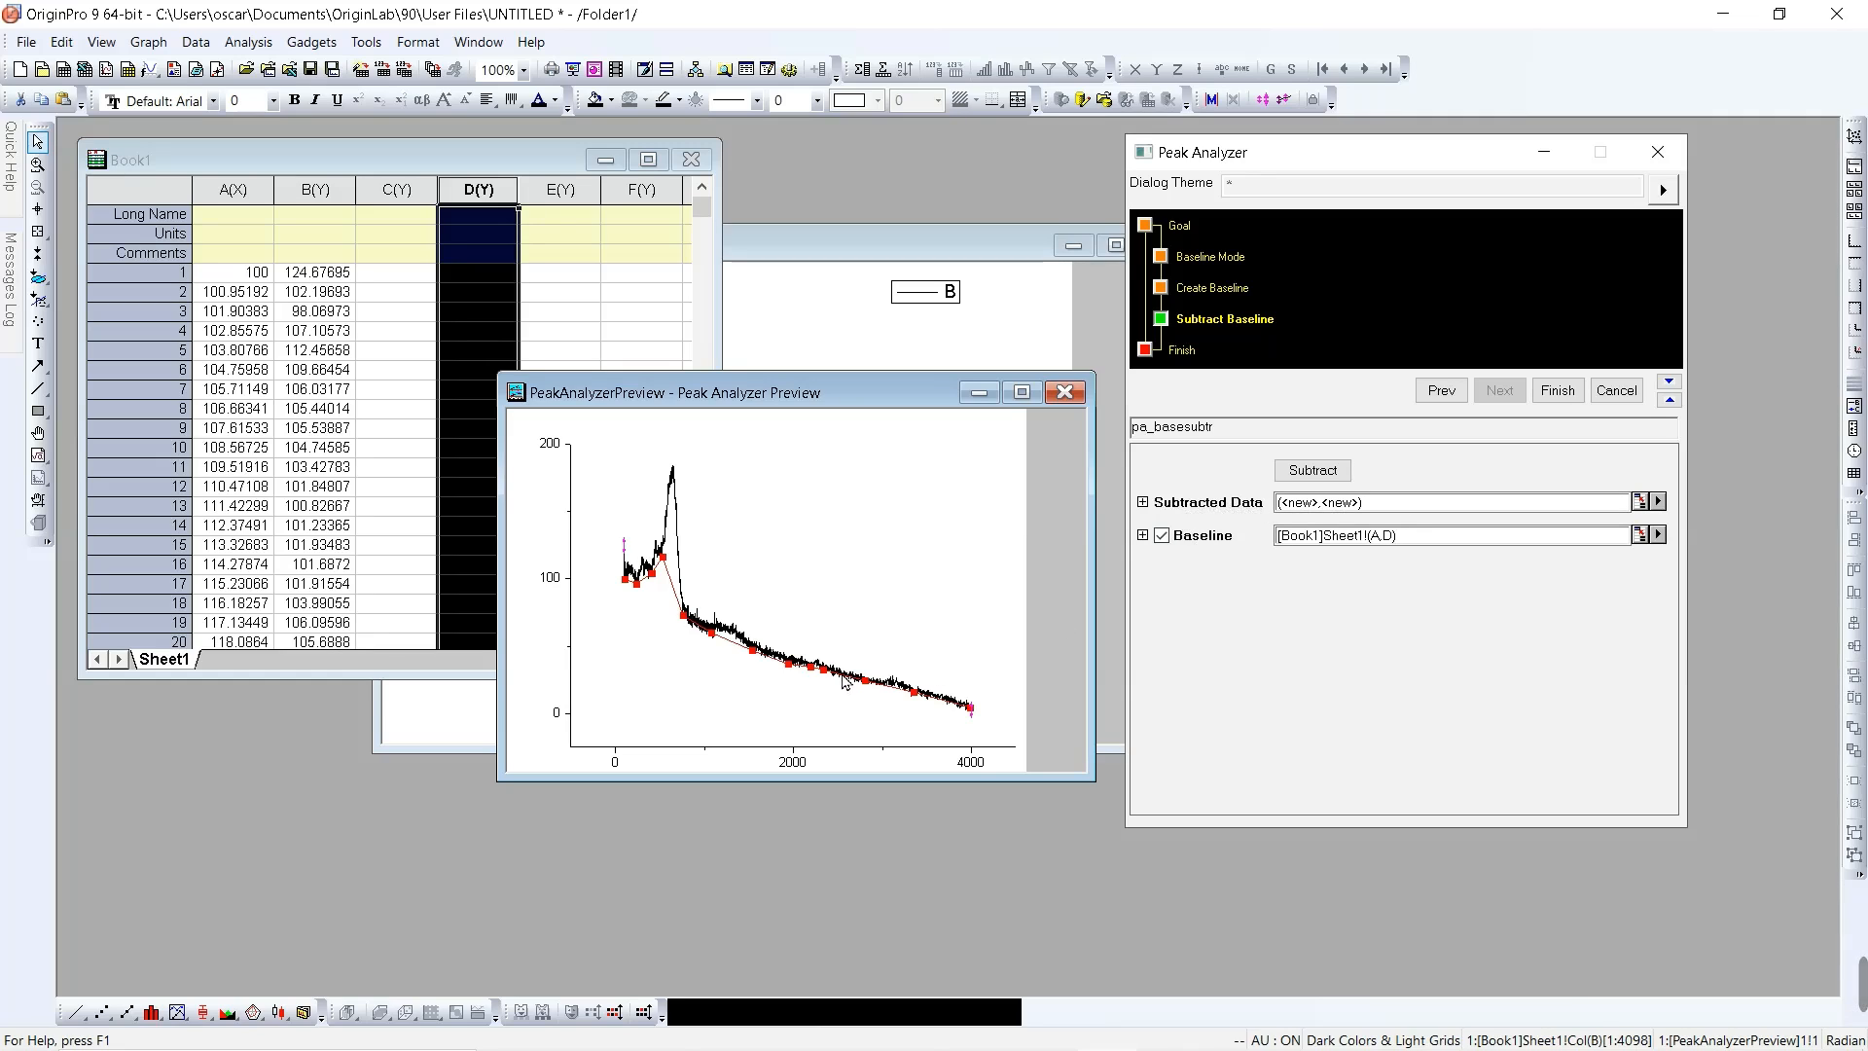
Step: Set the Subtracted Data output to columns A and E of Book1 Sheet1 and finish the peak analysis
{"action": "left_click", "coordinate": [1641, 502]}
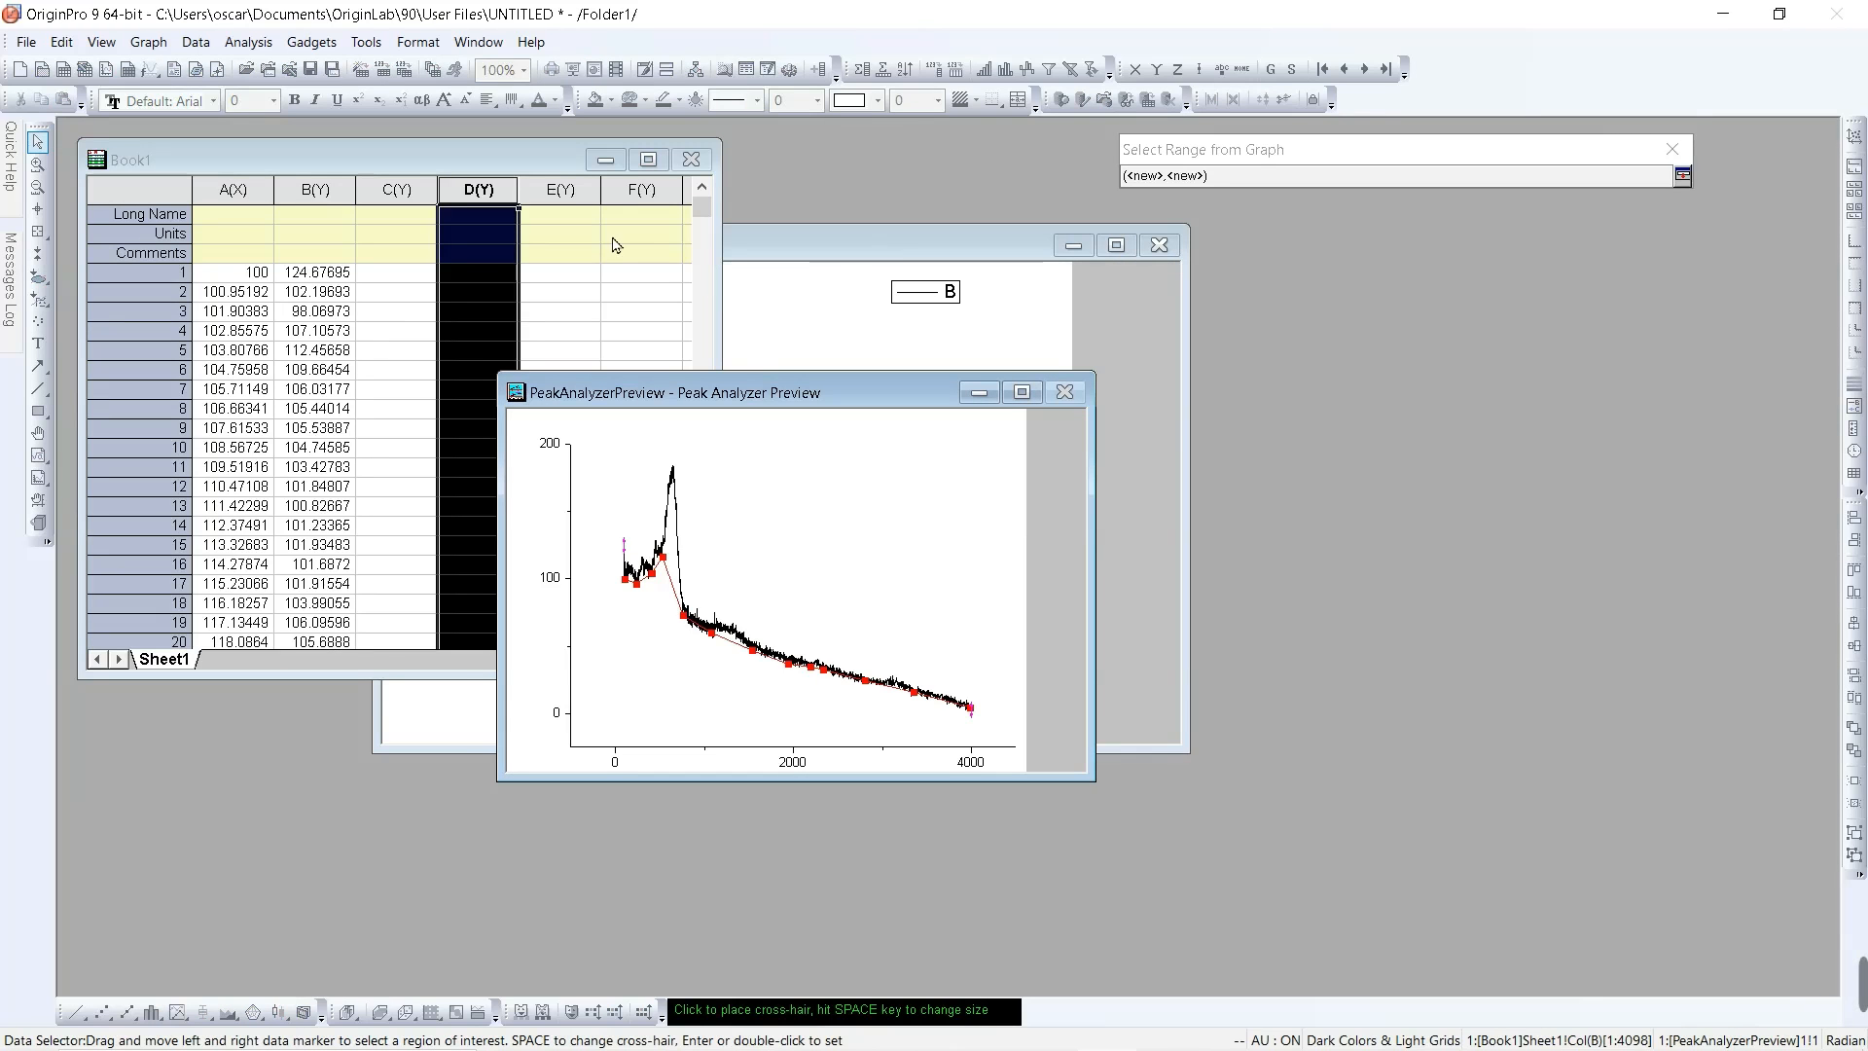
{"action": "left_click", "coordinate": [542, 163]}
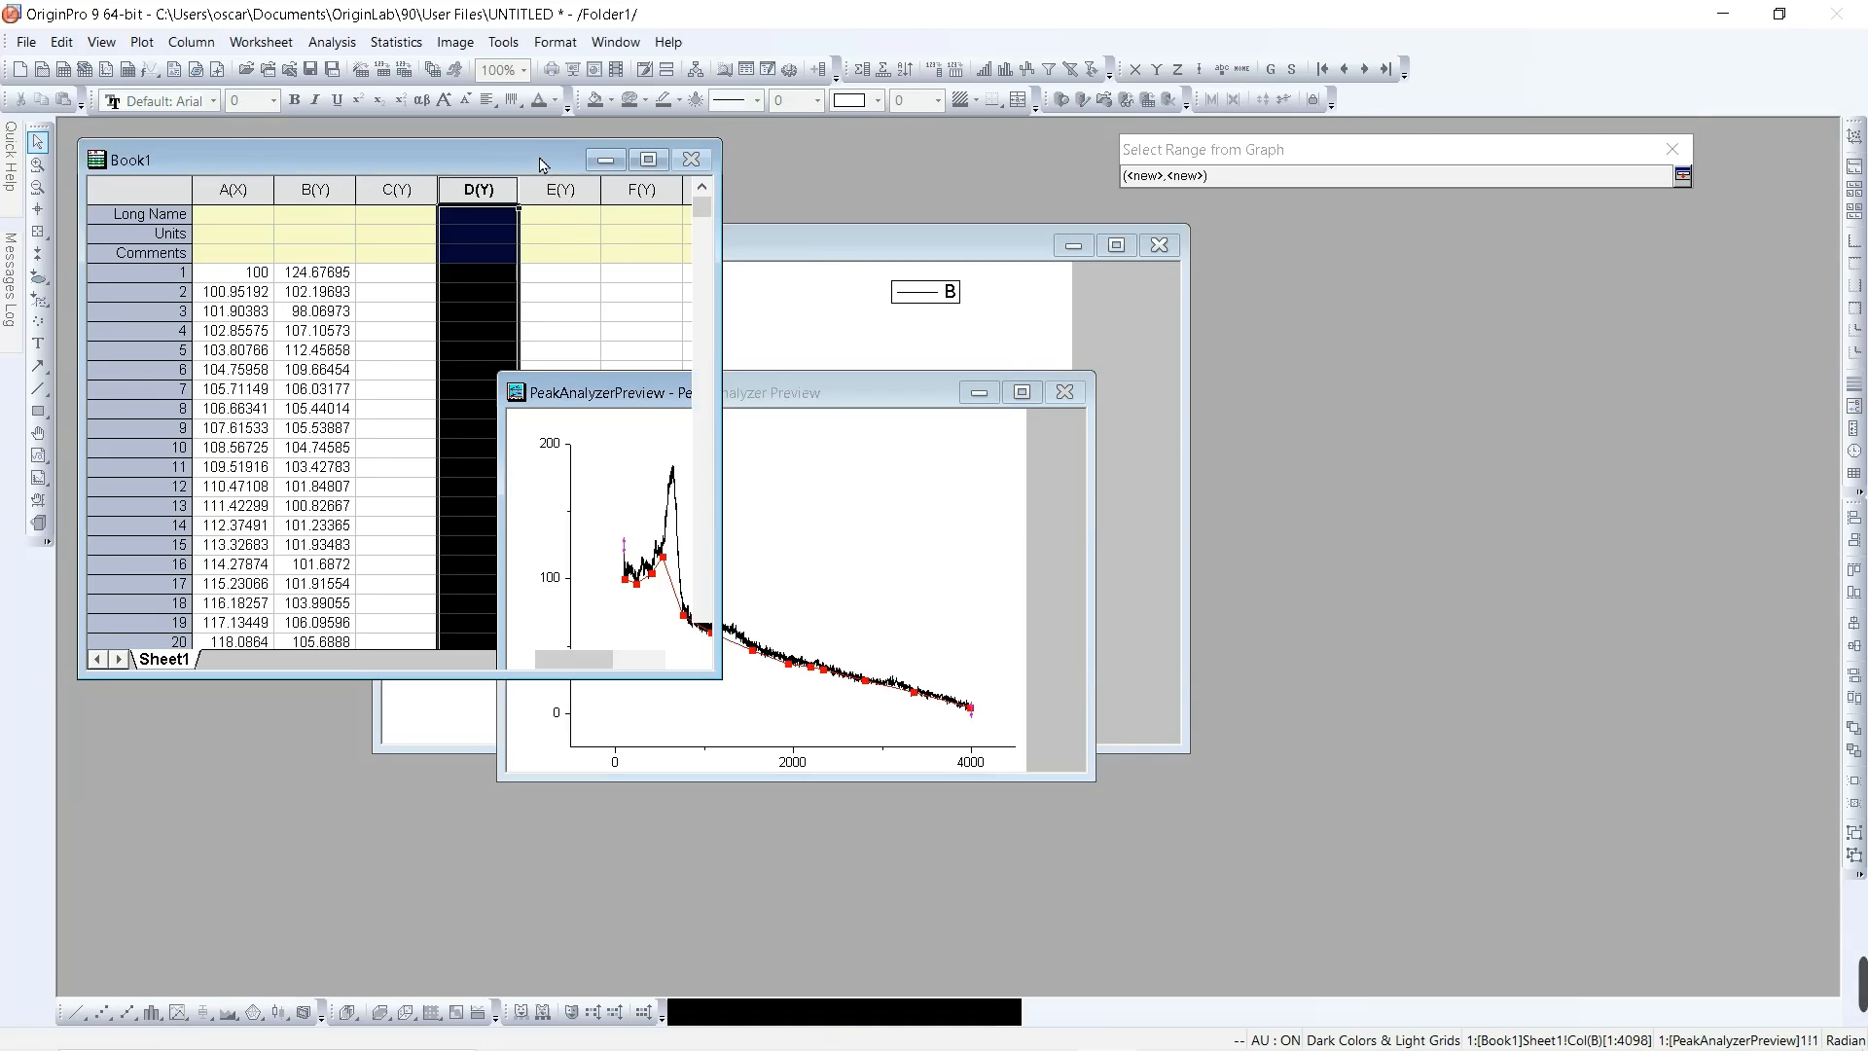
{"action": "left_click", "coordinate": [573, 201]}
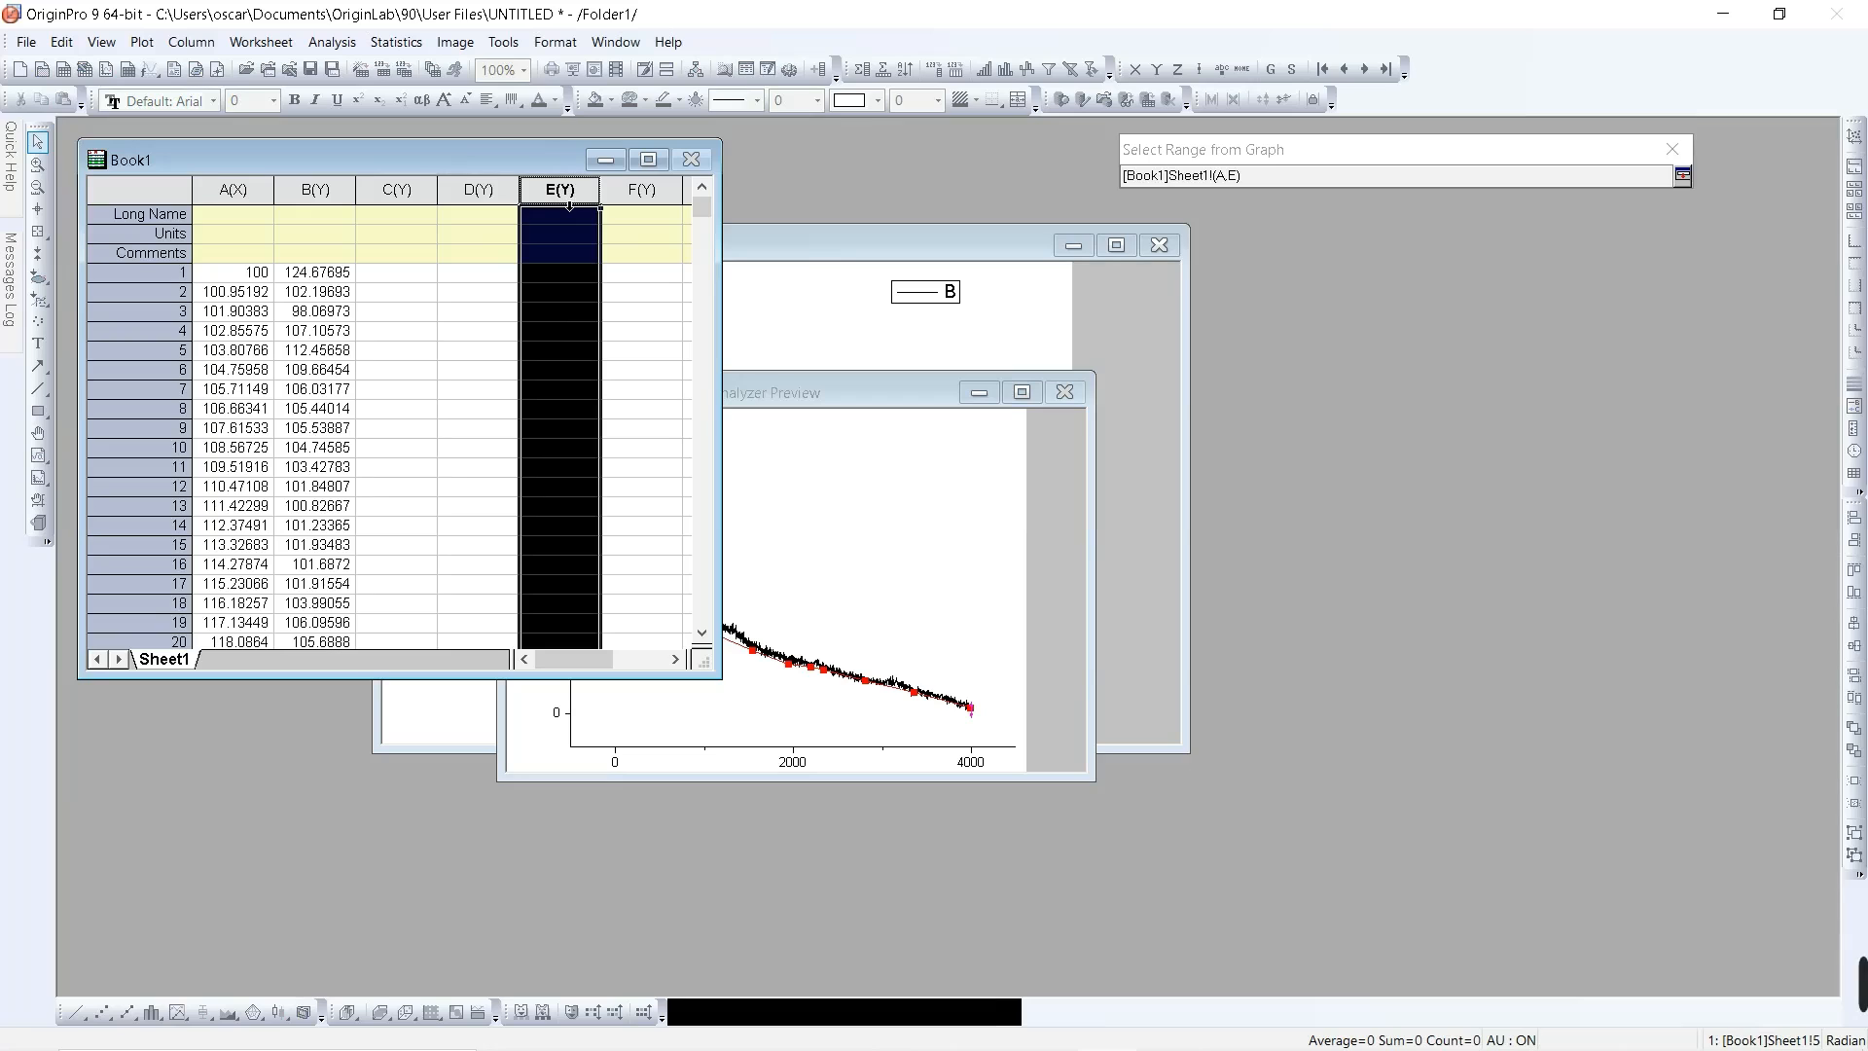
{"action": "left_click", "coordinate": [1682, 175]}
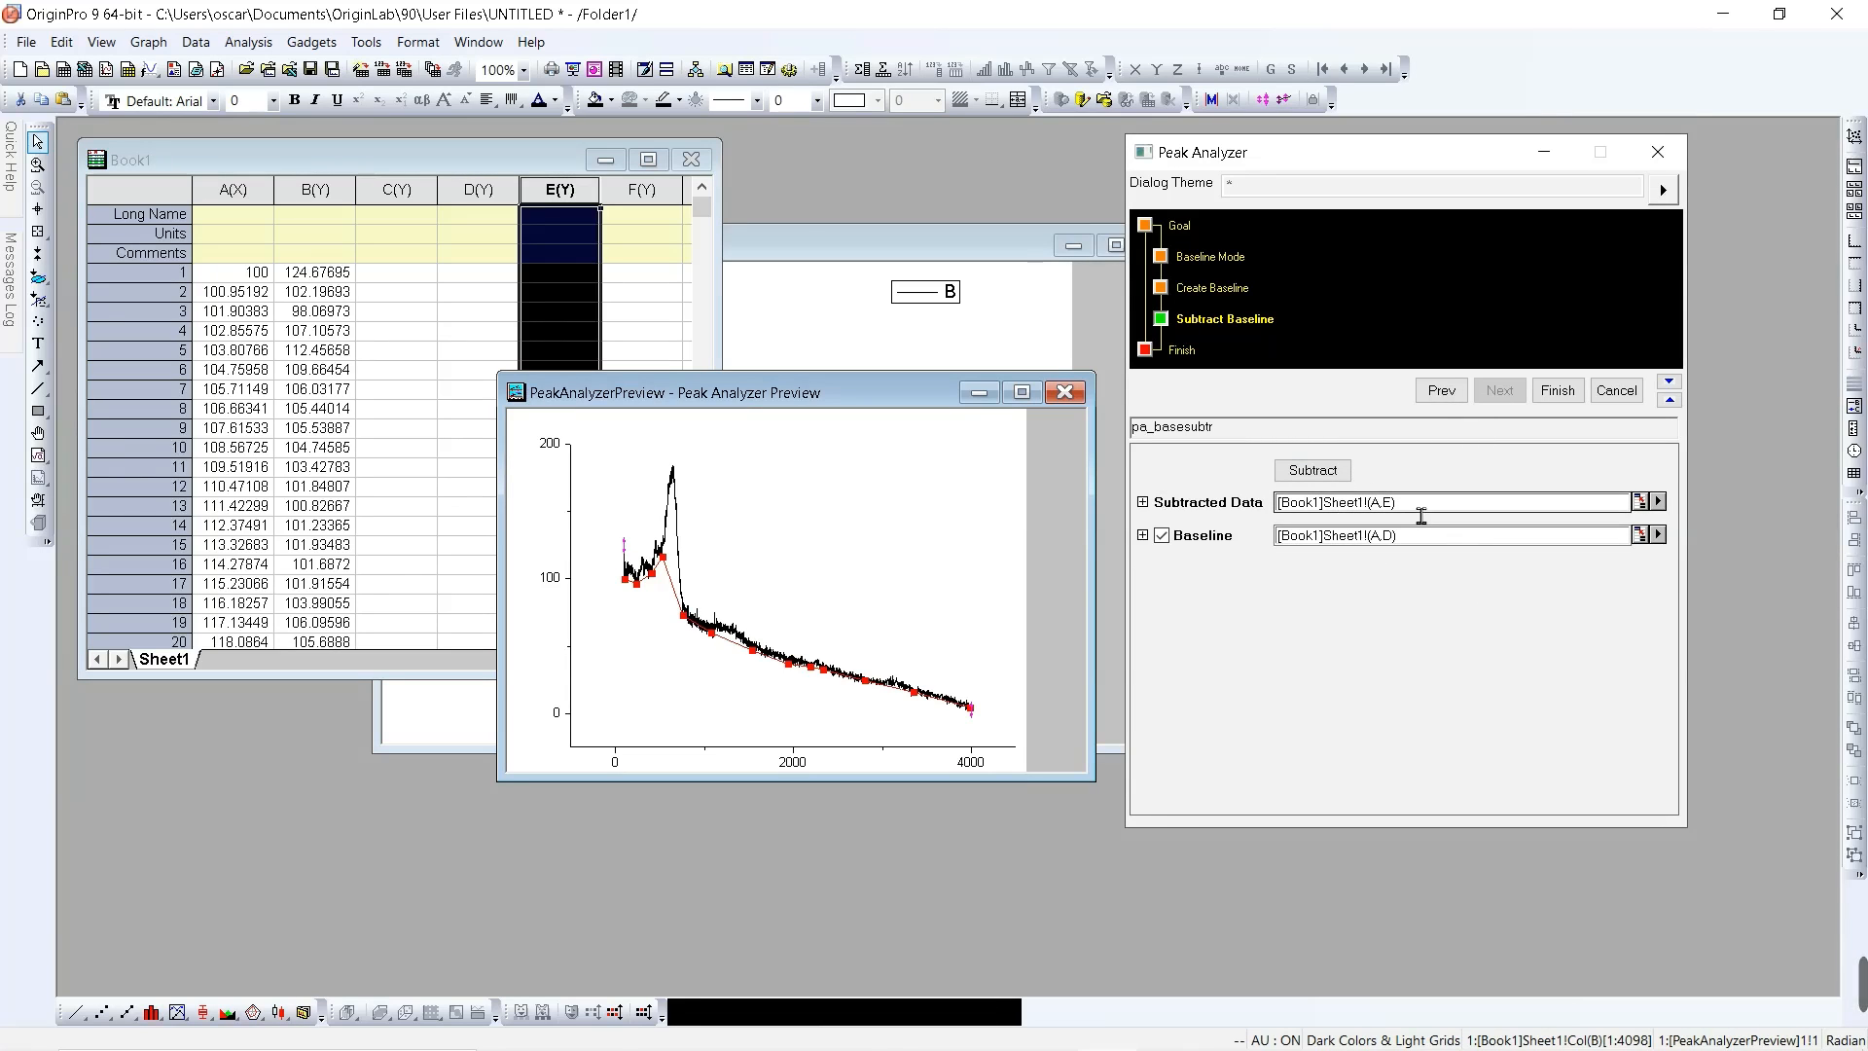
{"action": "left_click", "coordinate": [1570, 397]}
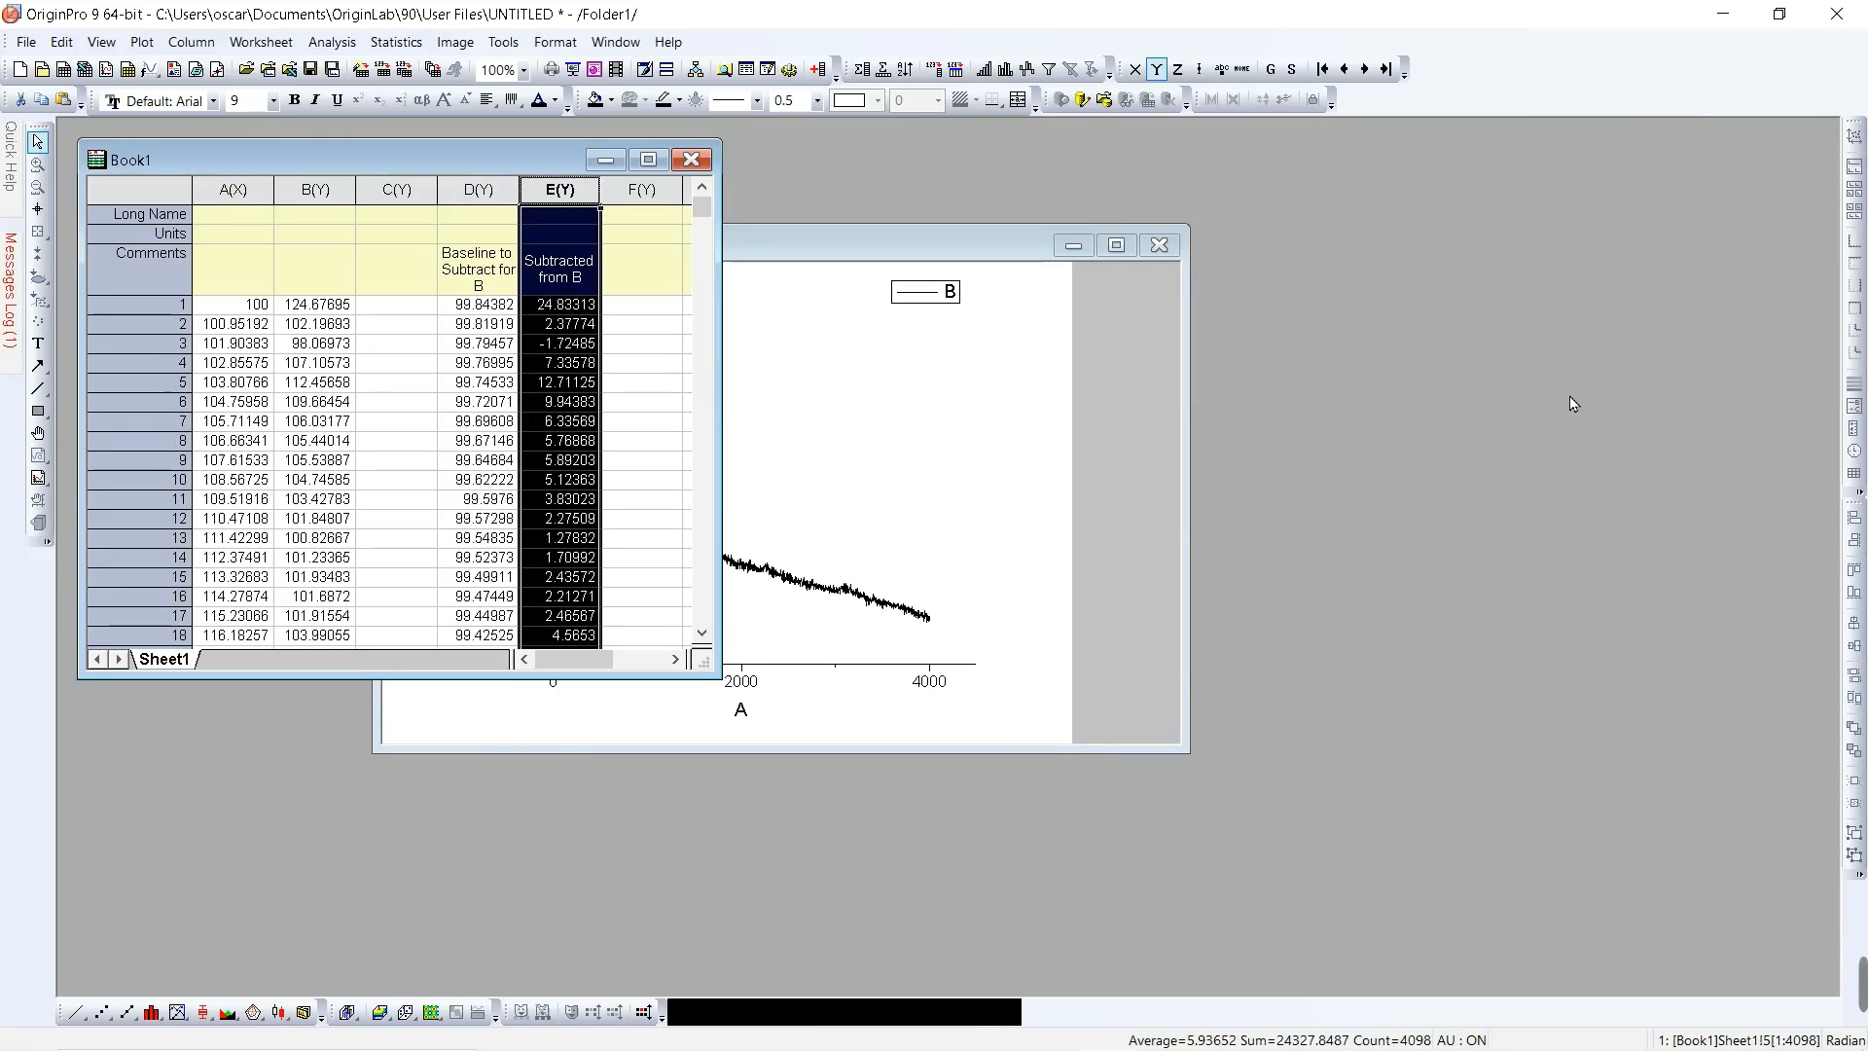
Step: Move Graph1 clear of the worksheet and select the subtracted data in column E
{"action": "left_click_drag", "start_coordinate": [820, 242], "coordinate": [1451, 270]}
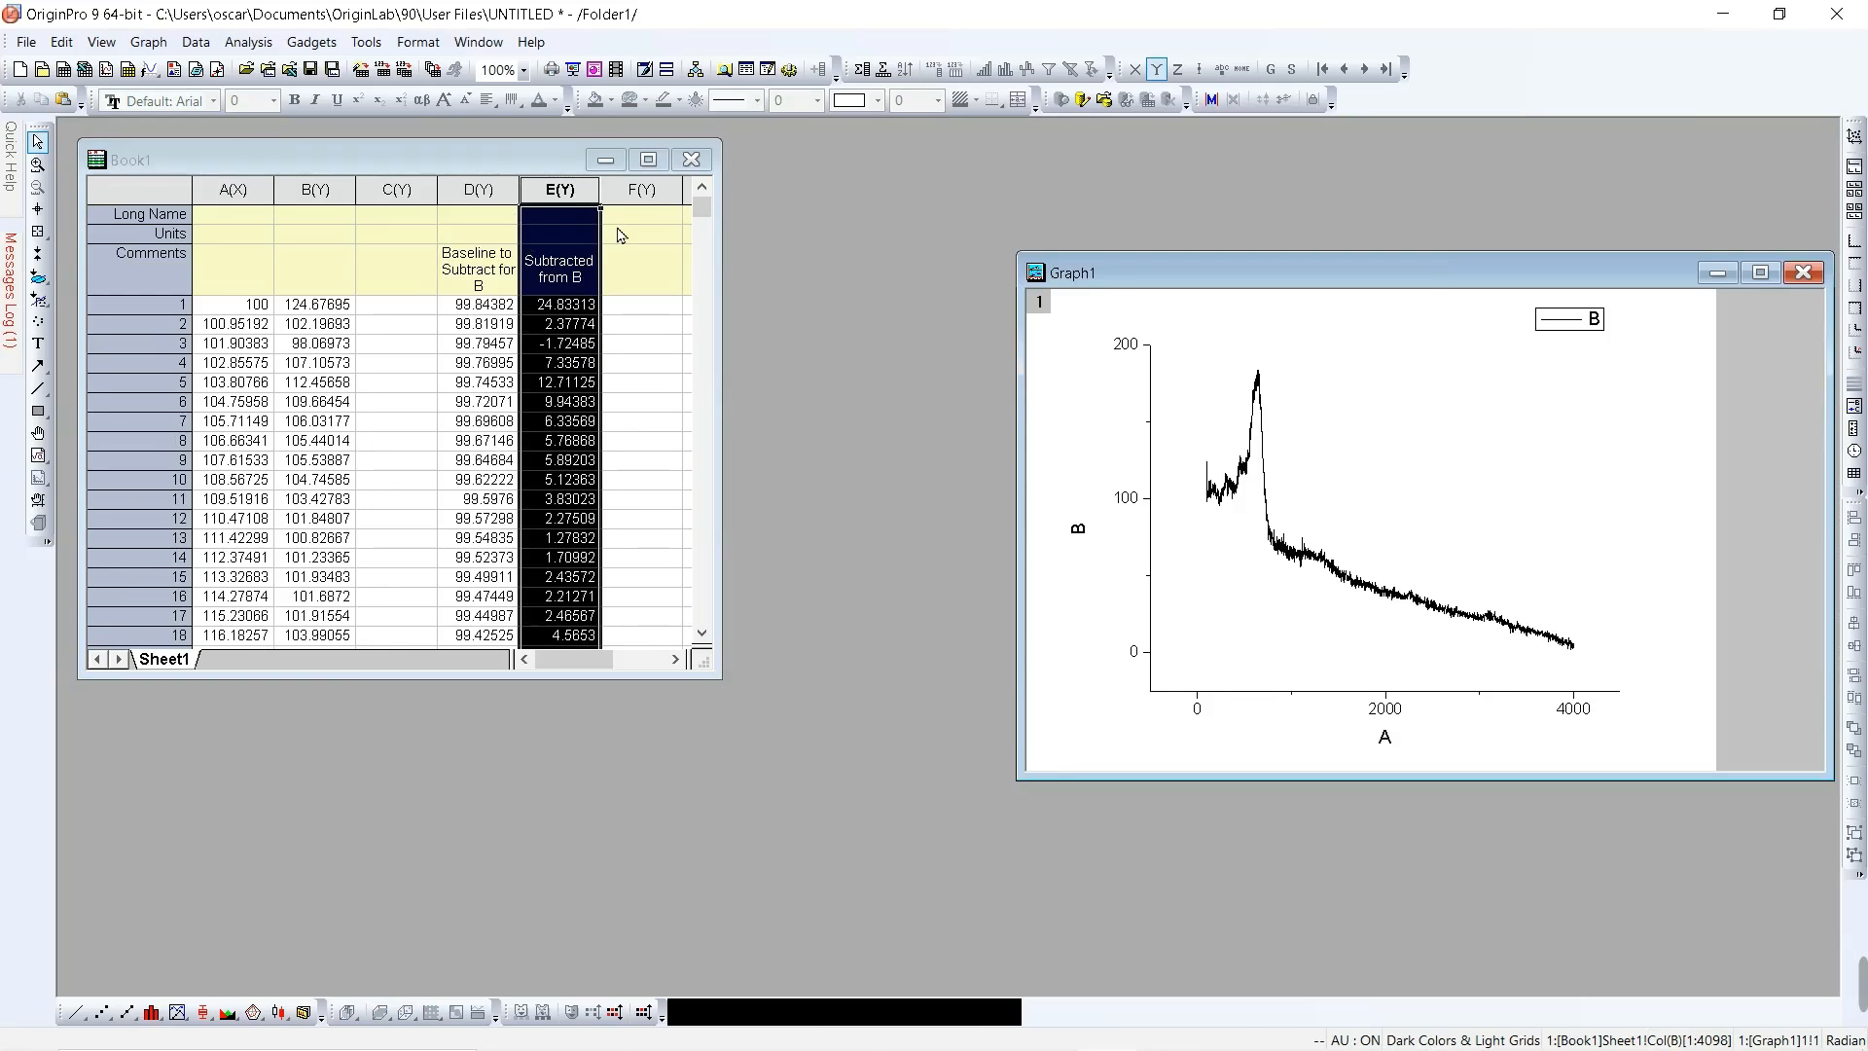
{"action": "left_click", "coordinate": [623, 355]}
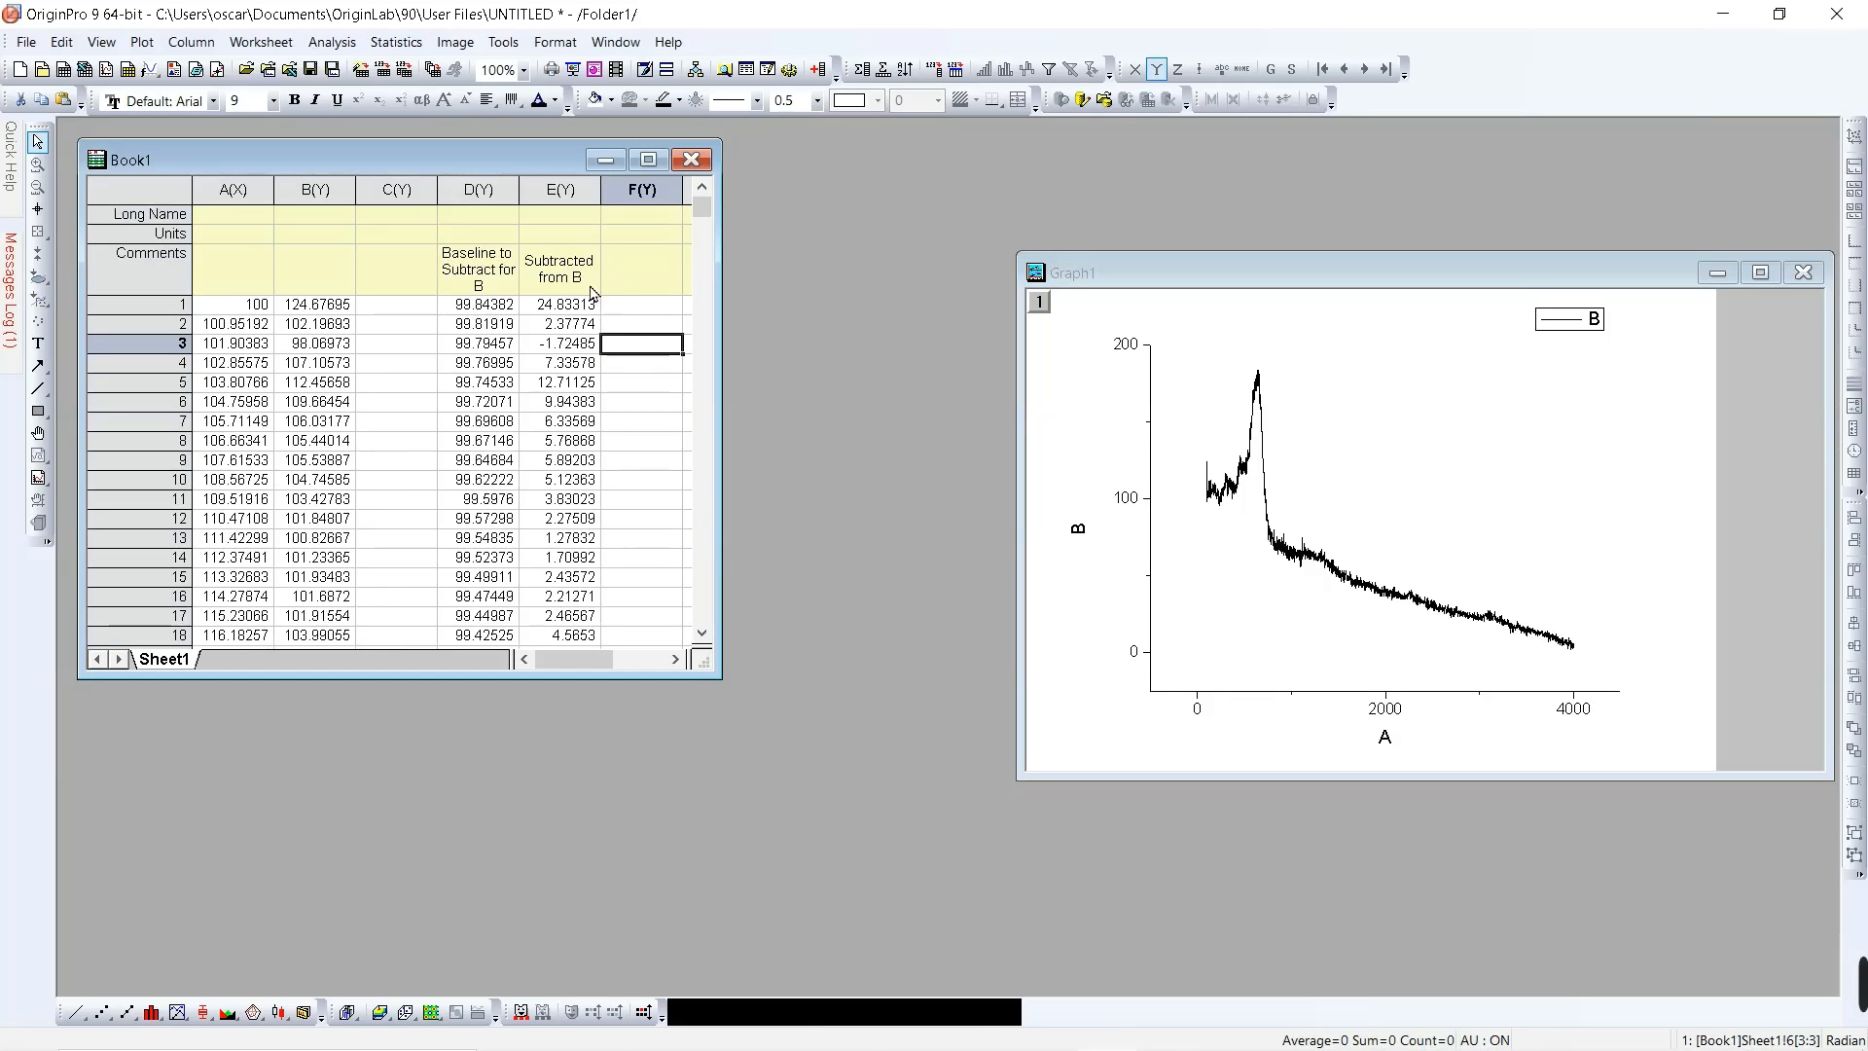
{"action": "left_click", "coordinate": [563, 191]}
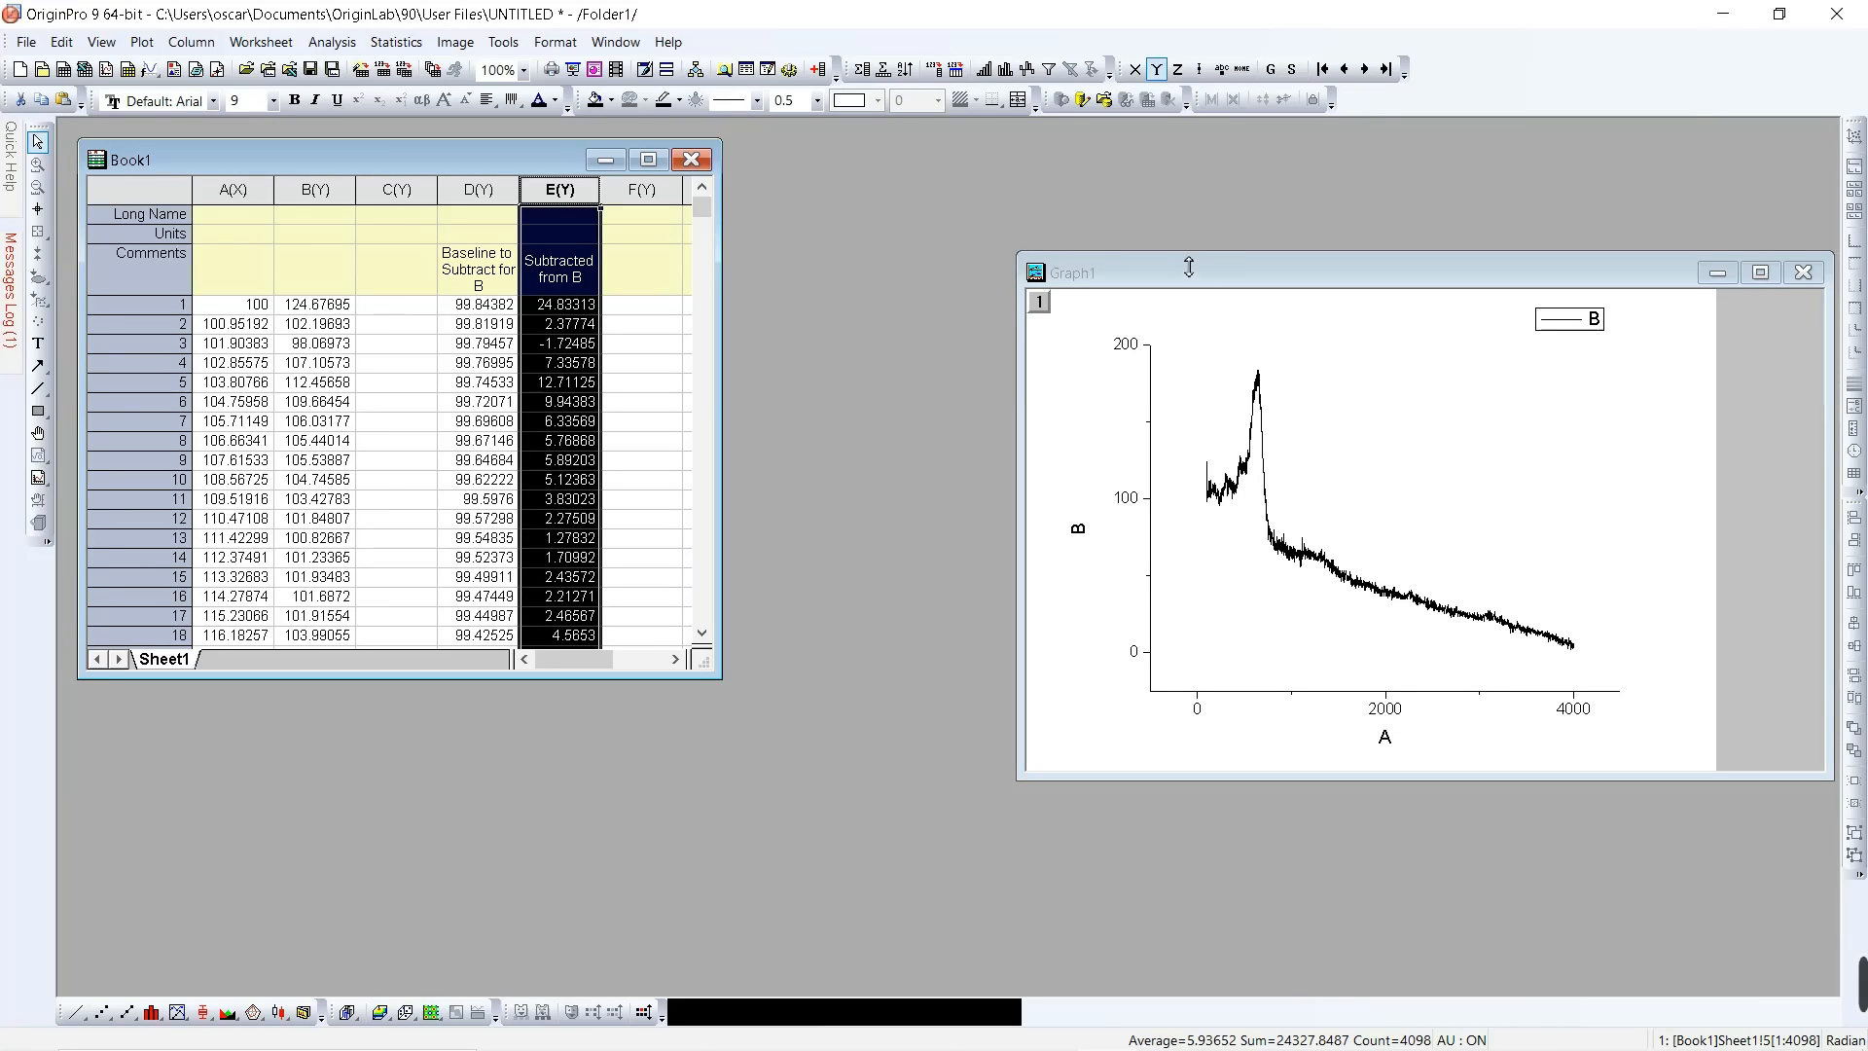
{"action": "left_click_drag", "start_coordinate": [1189, 272], "coordinate": [1091, 206]}
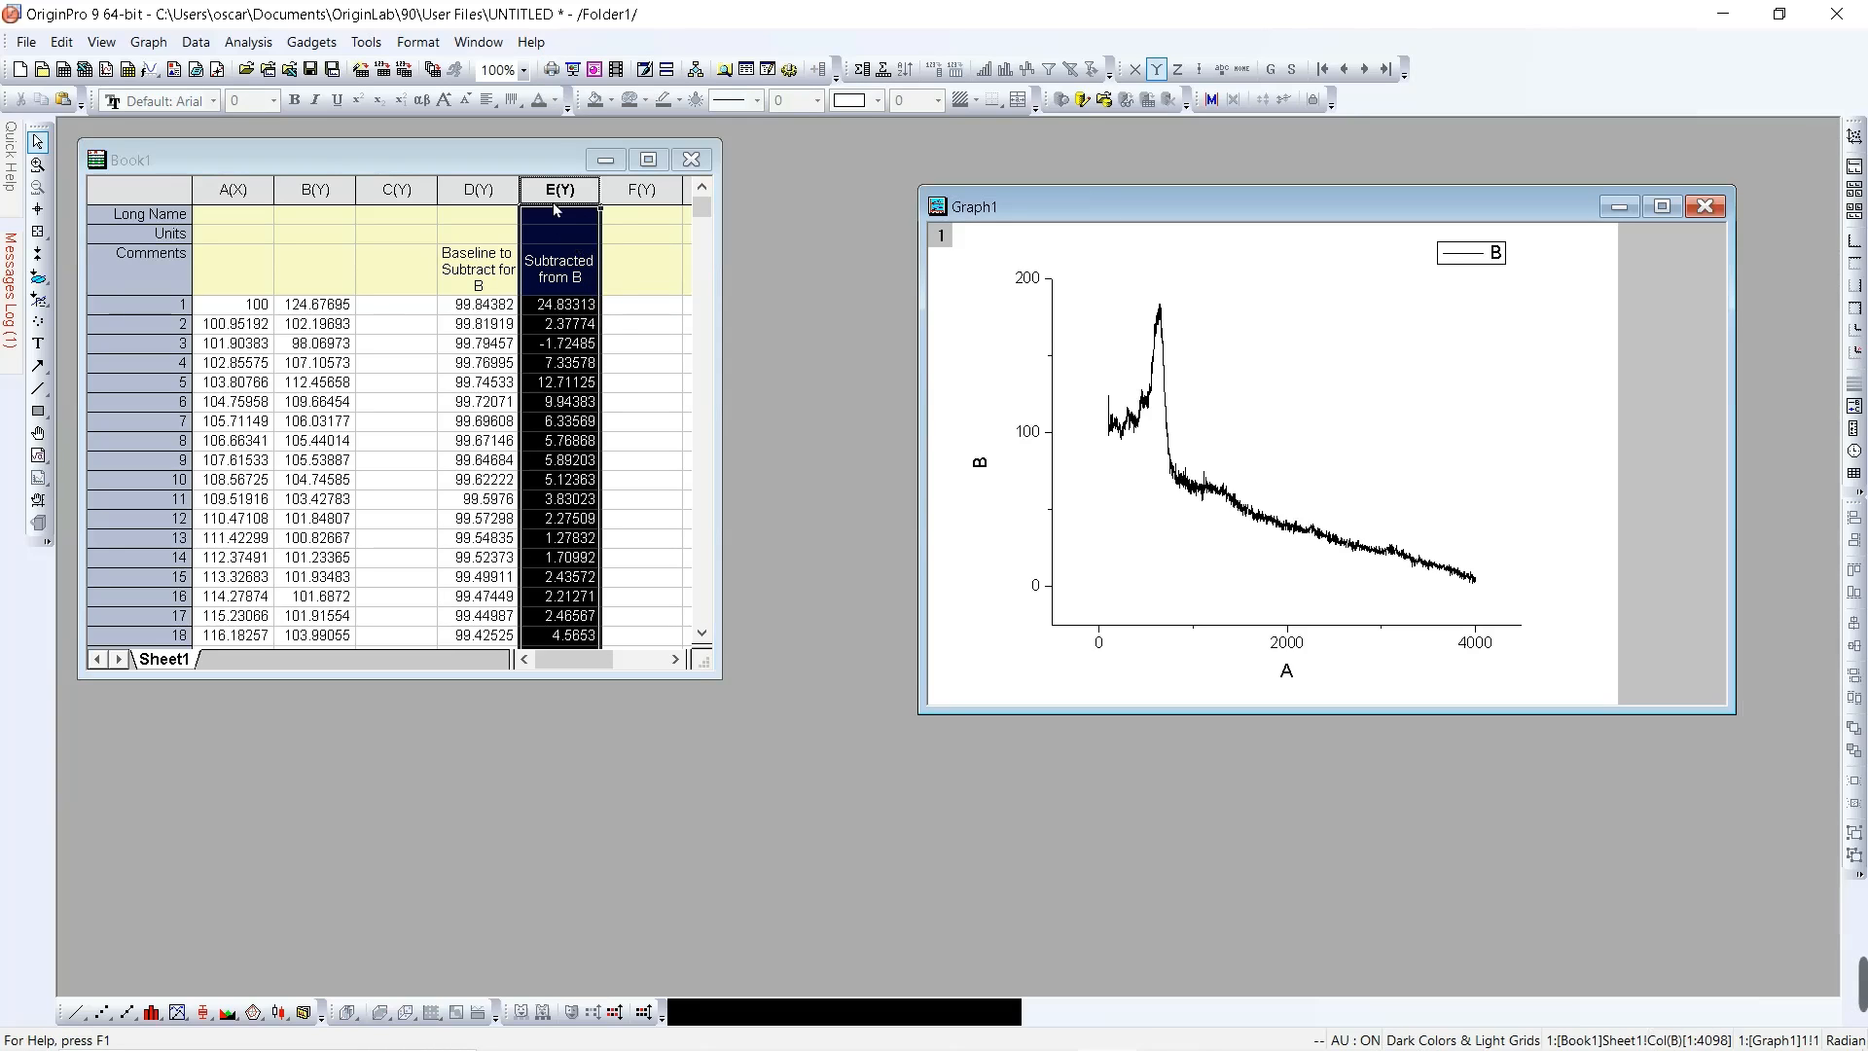
Step: Plot the subtracted data in column E against column A as a line graph and dismiss the template reminder
{"action": "left_click", "coordinate": [250, 194]}
{"action": "left_click", "coordinate": [256, 198]}
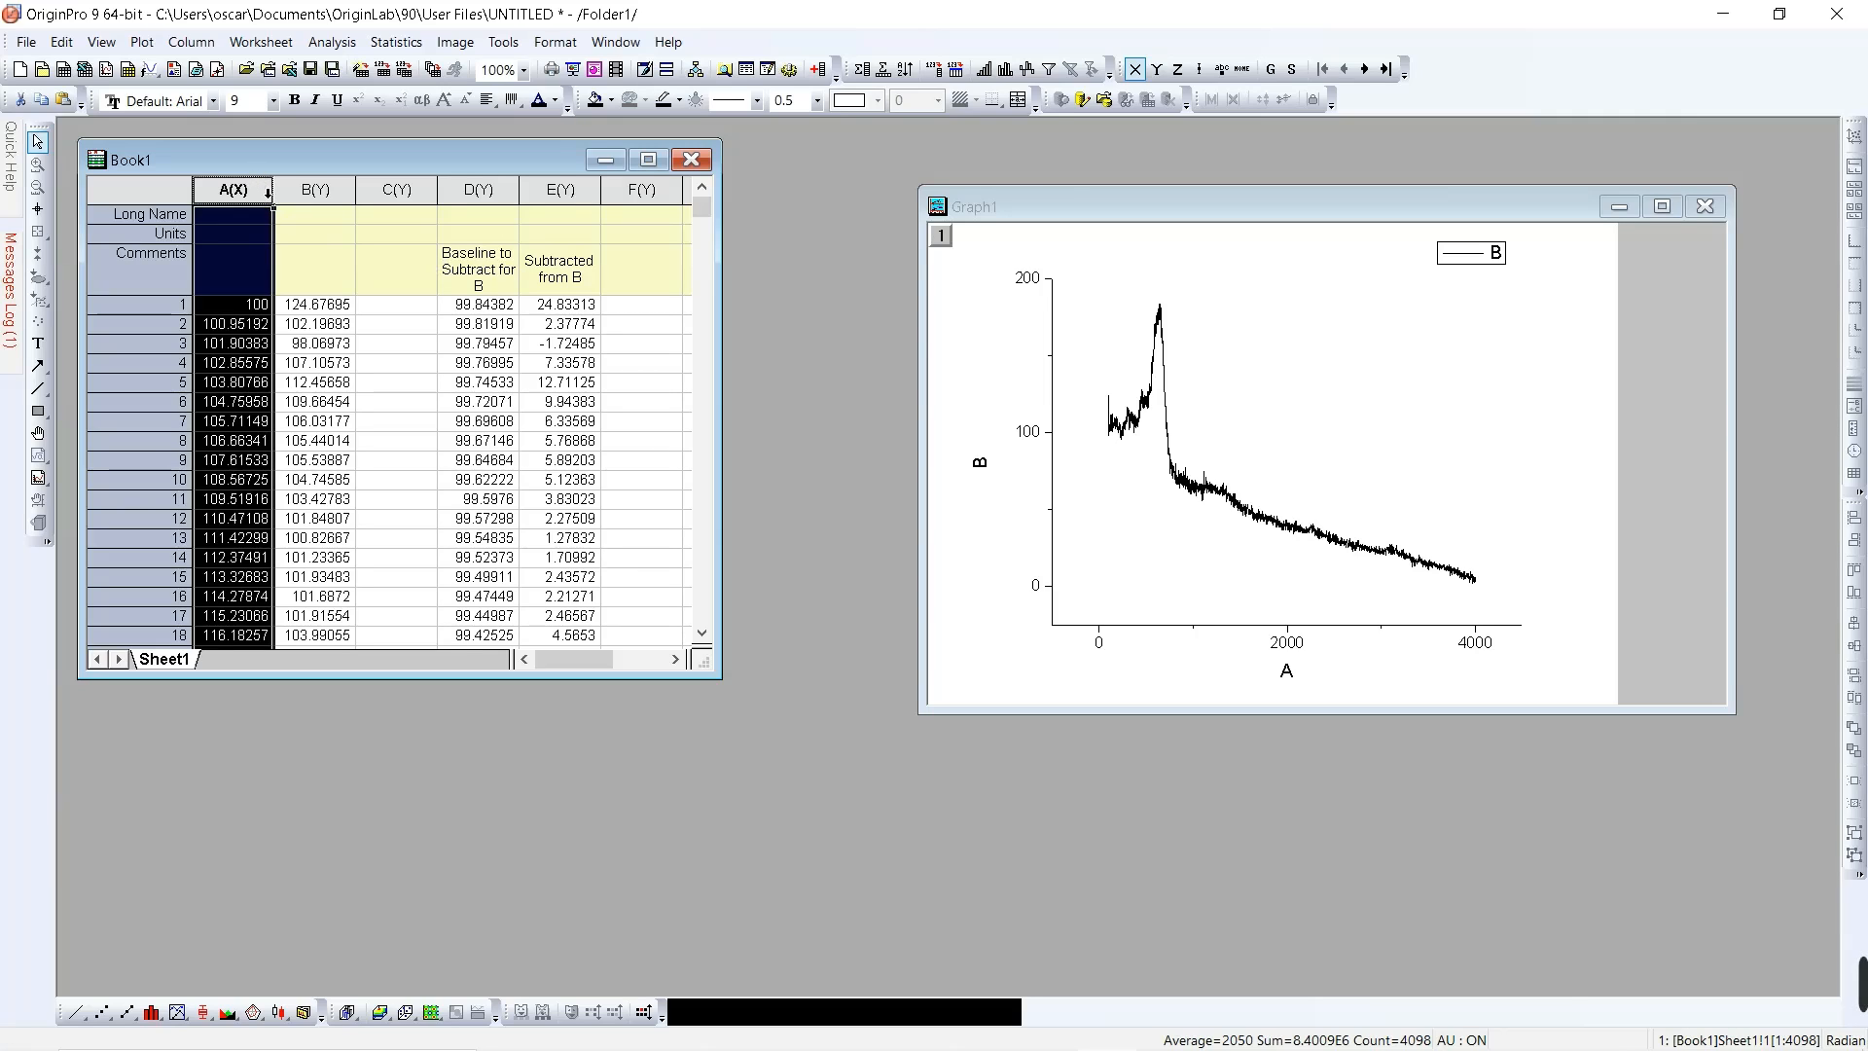
{"action": "left_click", "coordinate": [589, 207], "text": "ctrl"}
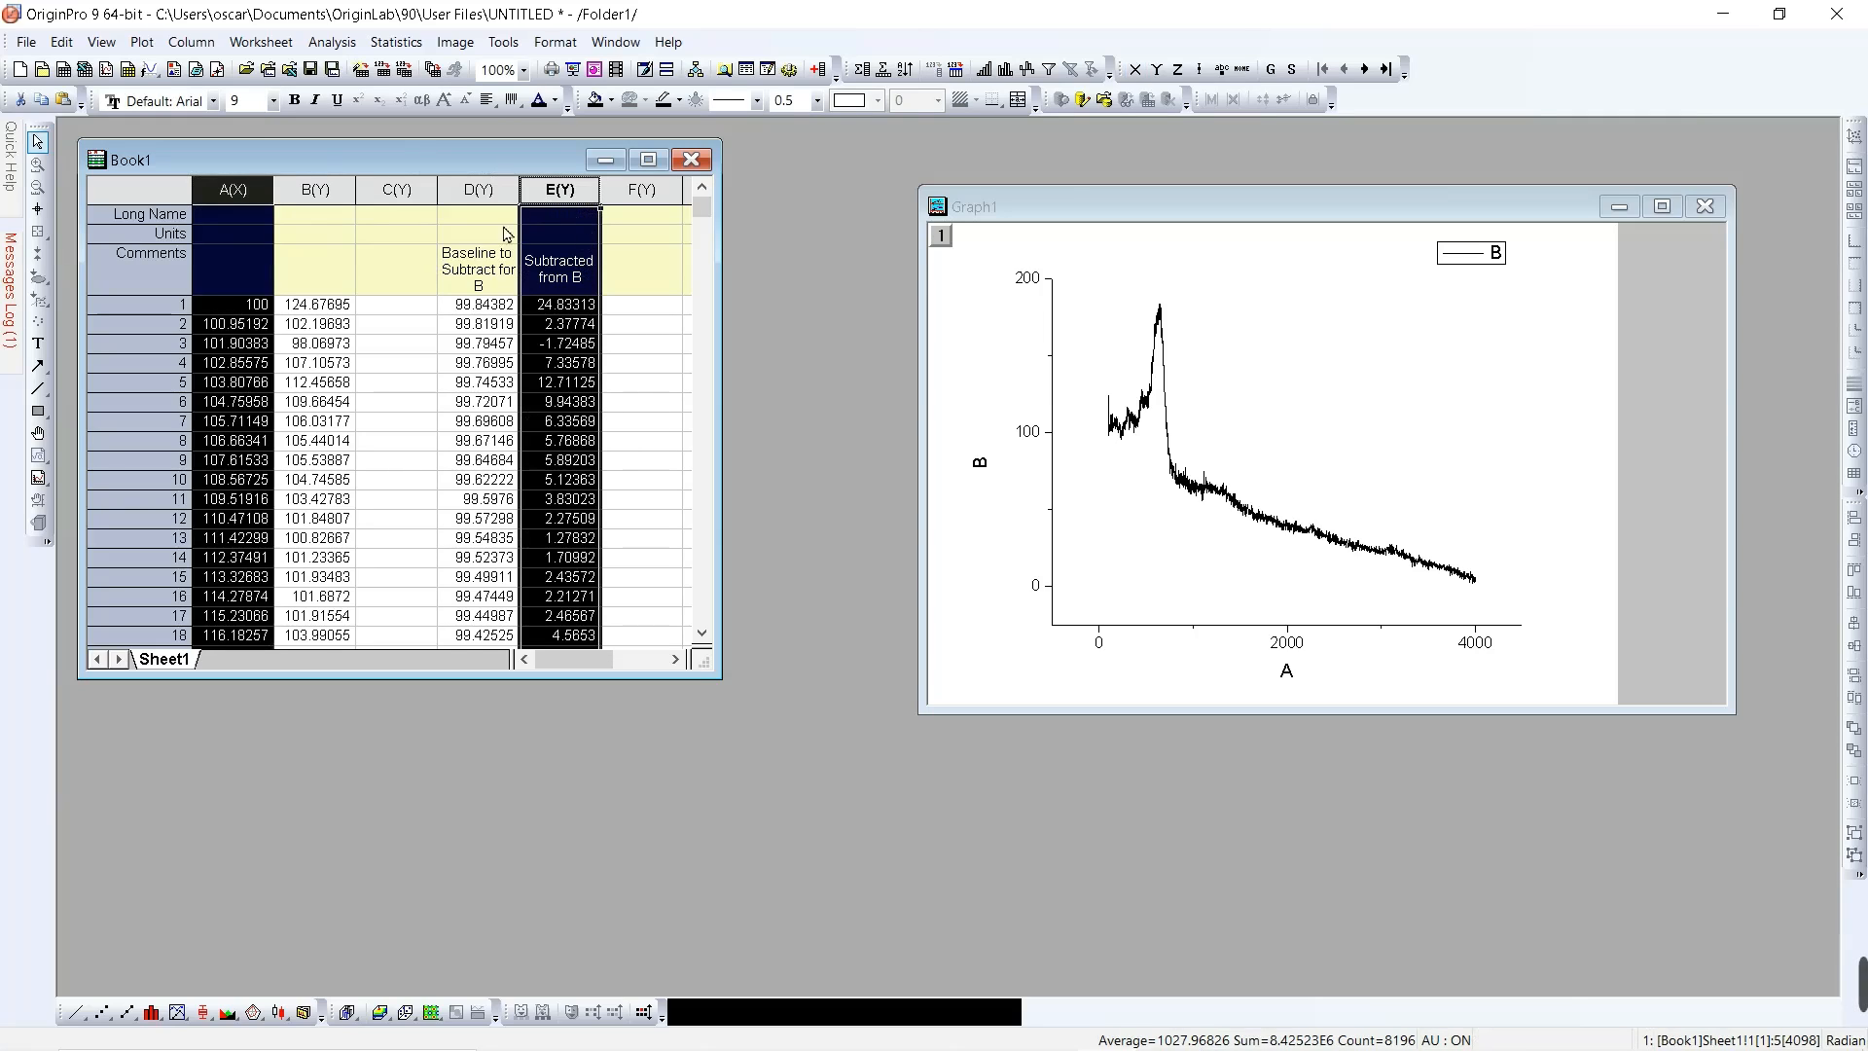
{"action": "left_click", "coordinate": [144, 54]}
{"action": "mouse_move", "coordinate": [166, 67]}
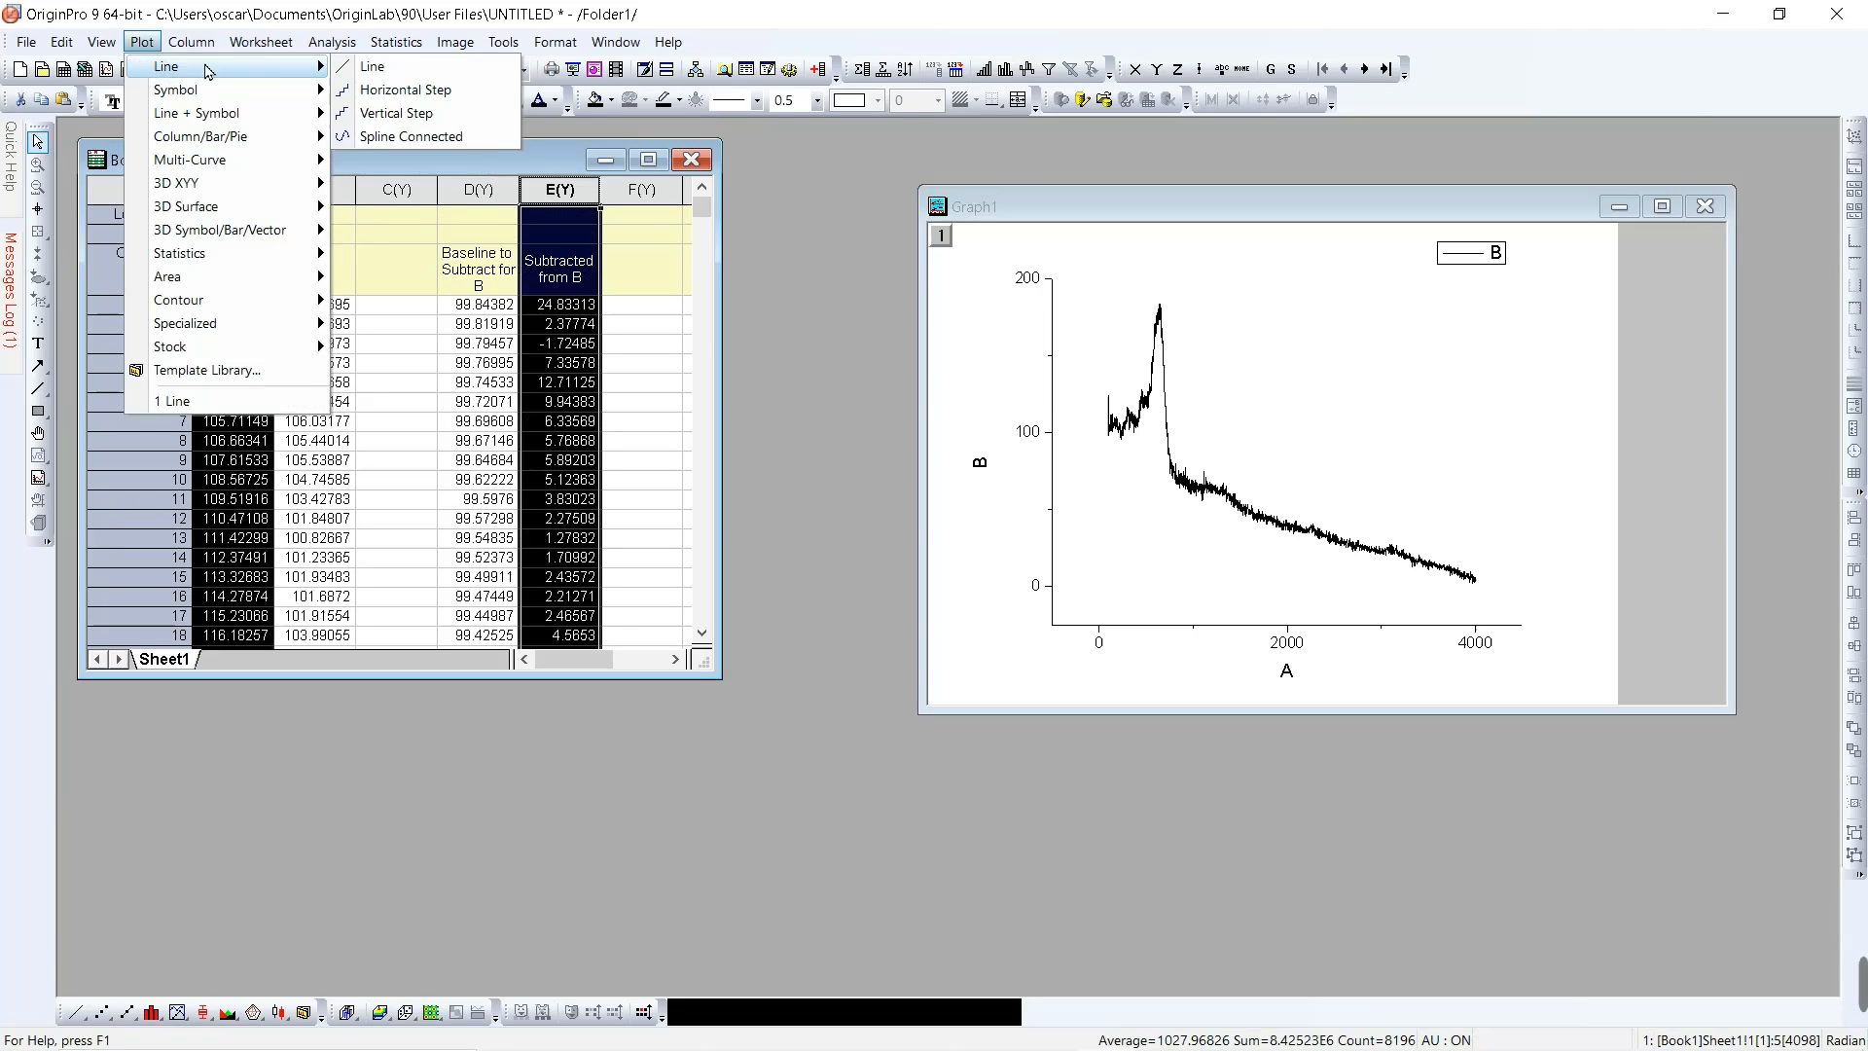
{"action": "left_click", "coordinate": [426, 70]}
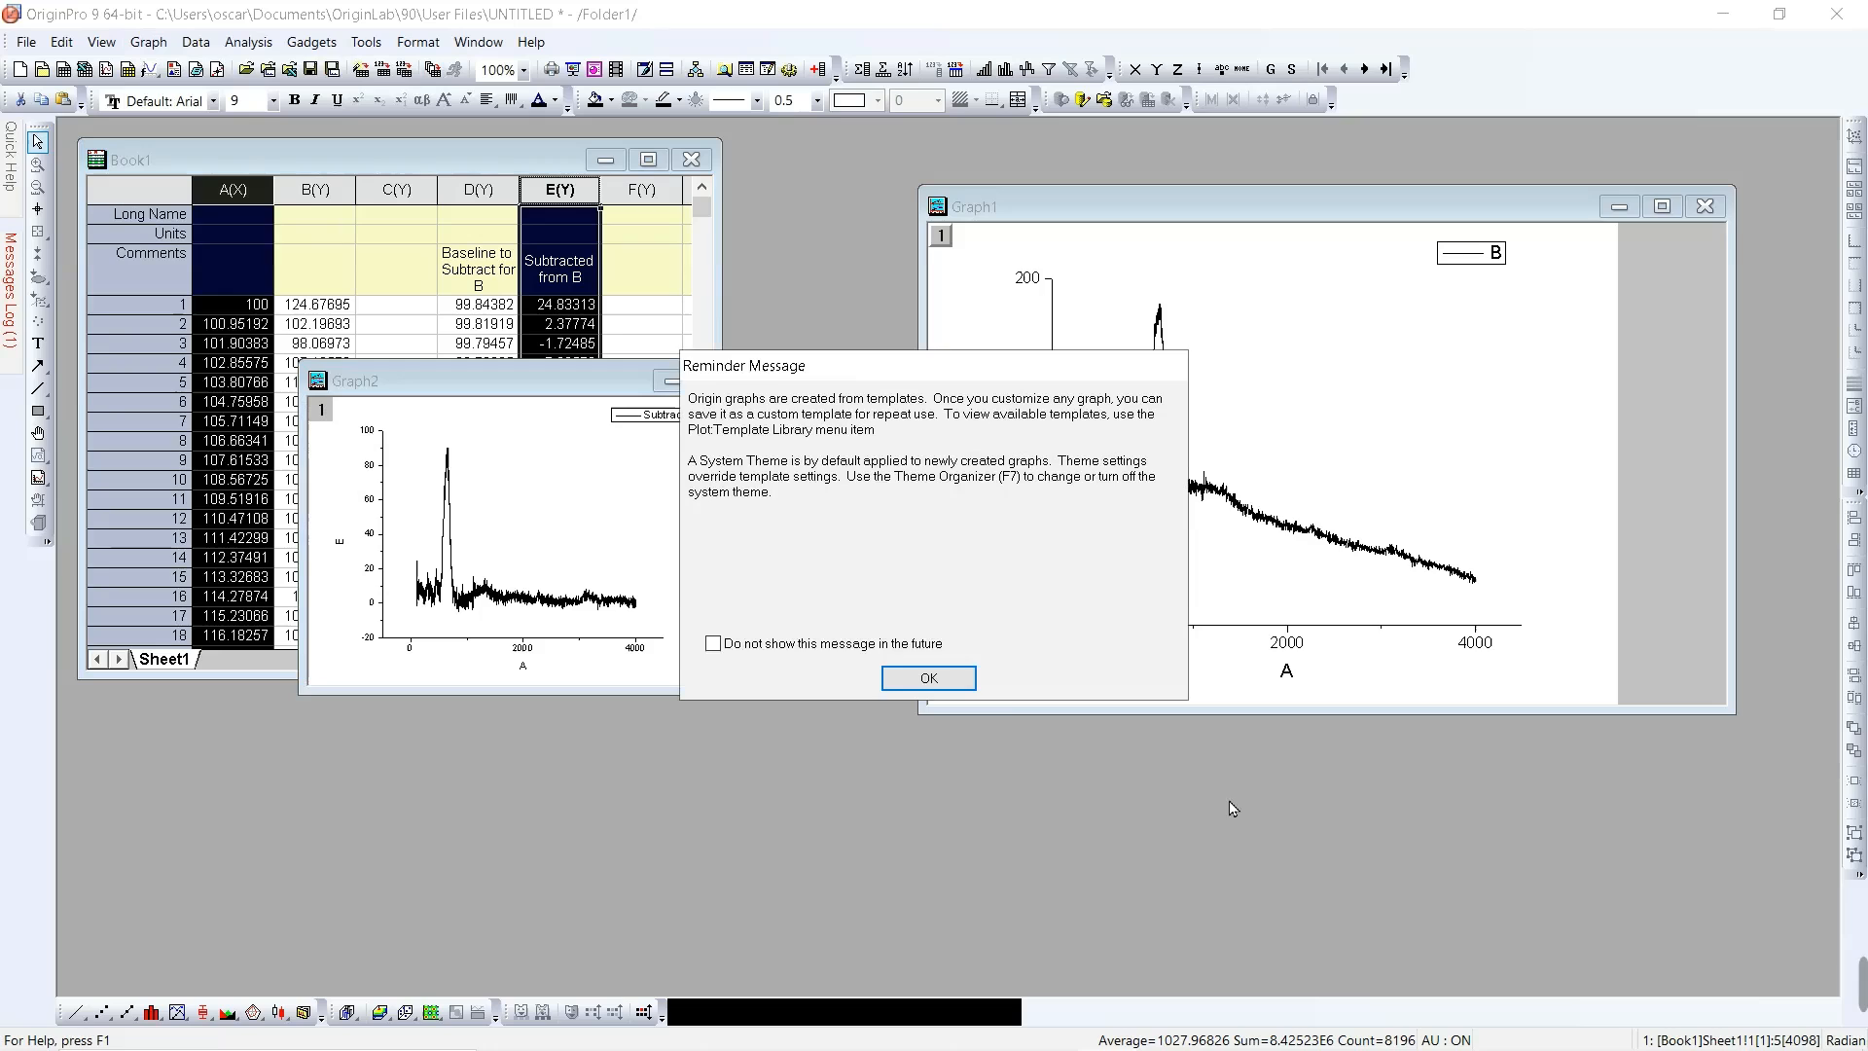
{"action": "left_click", "coordinate": [951, 681]}
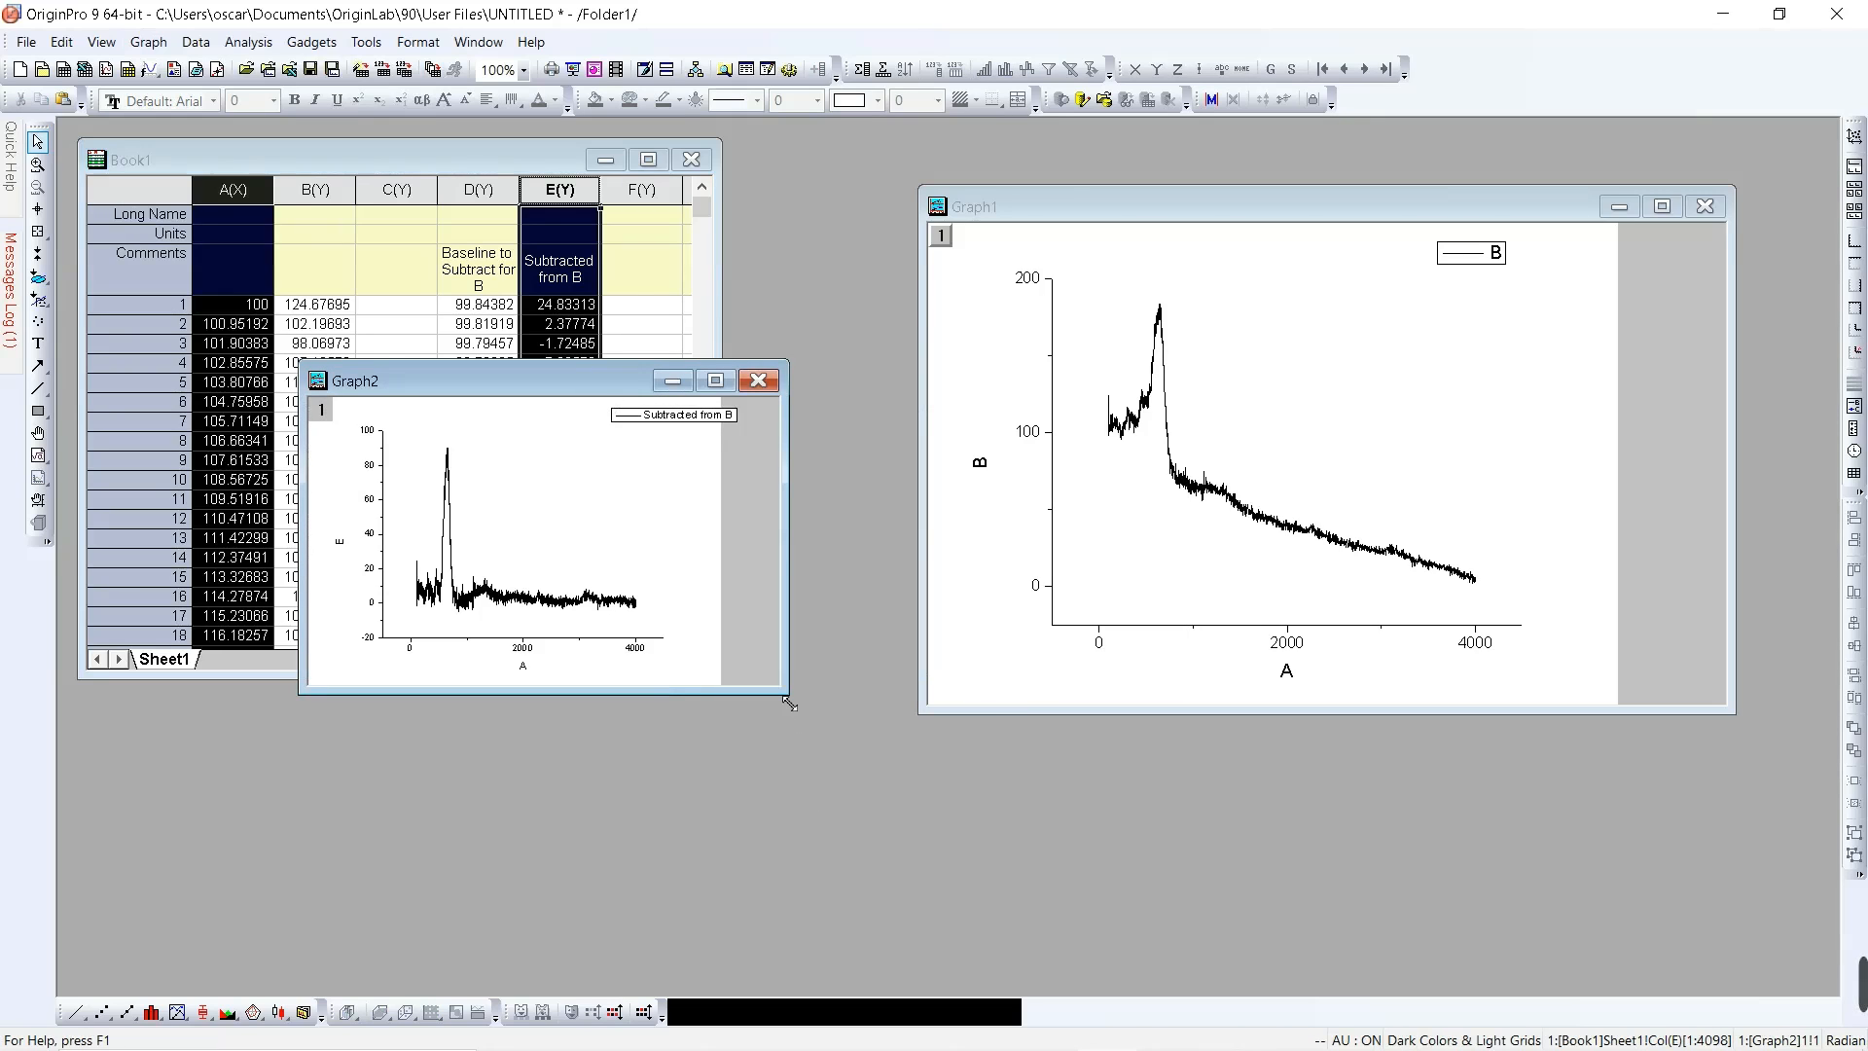
Step: Enlarge the subtracted-data graph and place it side by side with the original spectrum graph for comparison
{"action": "left_click_drag", "start_coordinate": [787, 693], "coordinate": [1248, 966]}
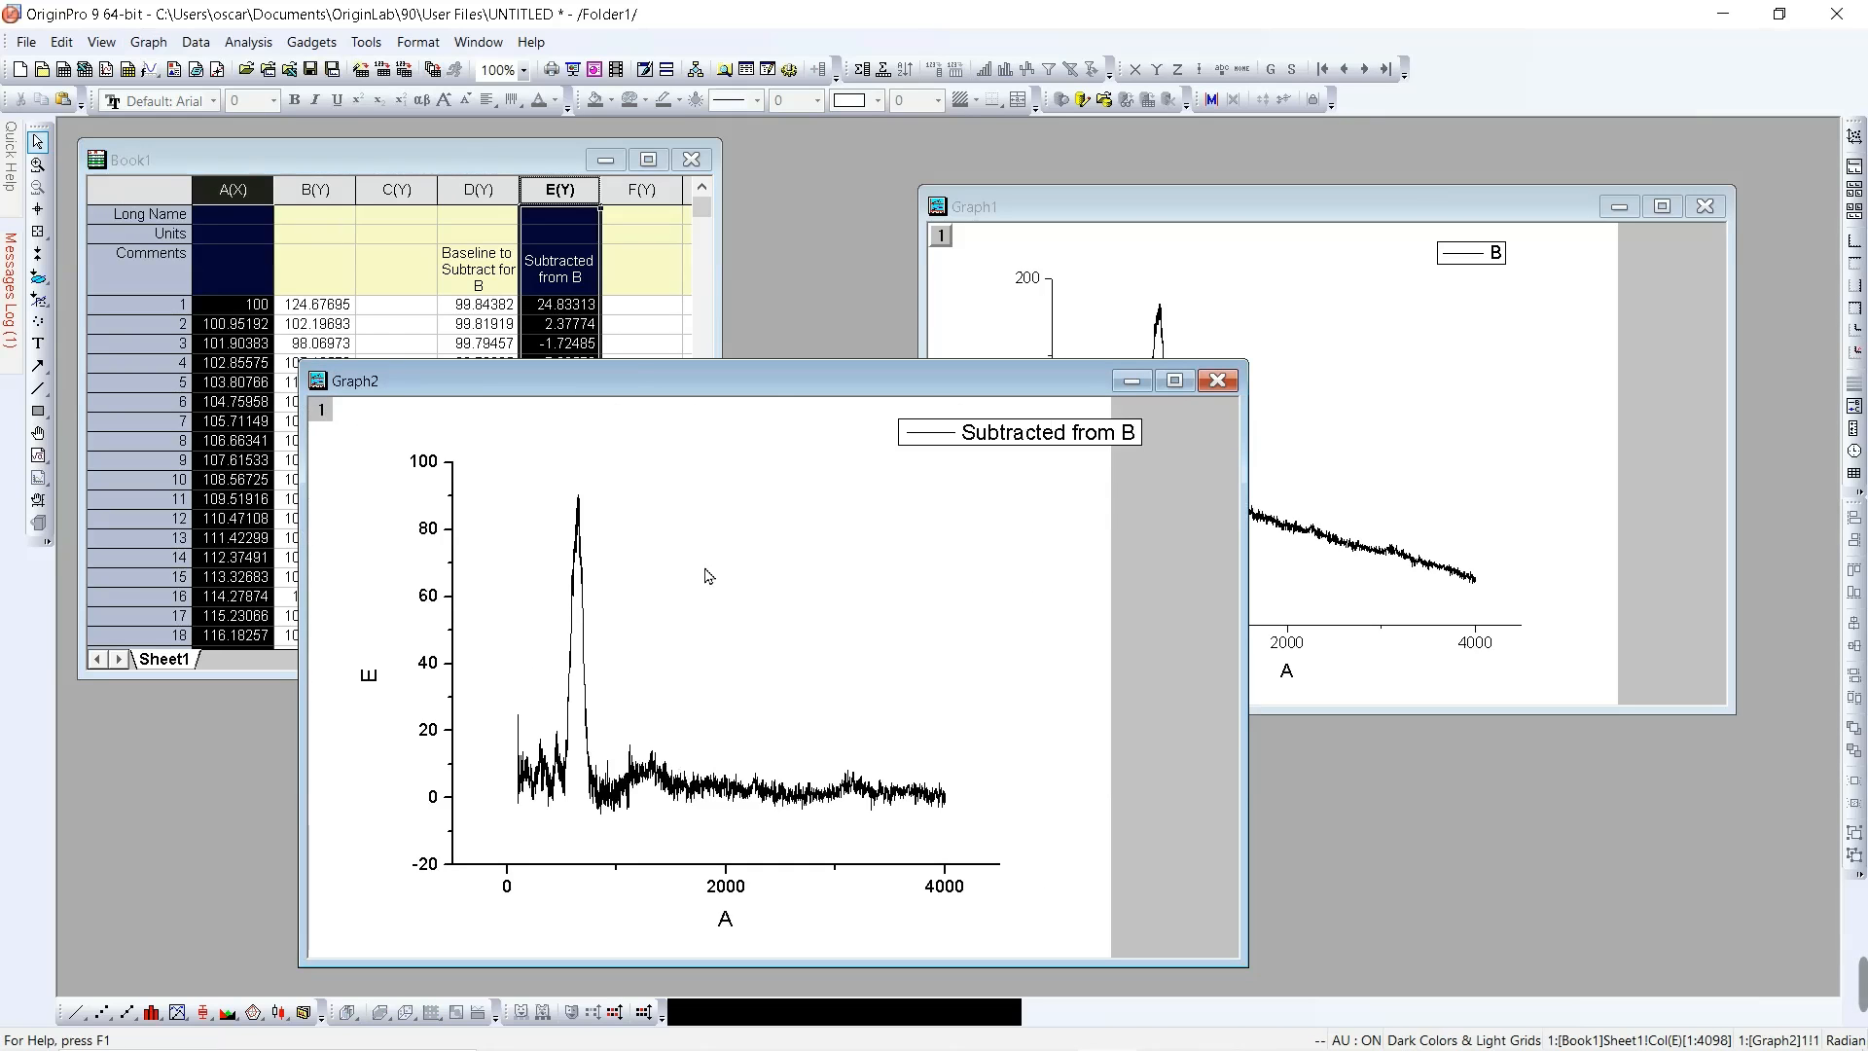
{"action": "left_click_drag", "start_coordinate": [775, 384], "coordinate": [1275, 511]}
{"action": "left_click", "coordinate": [1089, 224]}
{"action": "left_click_drag", "start_coordinate": [1088, 224], "coordinate": [247, 319]}
{"action": "left_click_drag", "start_coordinate": [1047, 506], "coordinate": [1179, 291]}
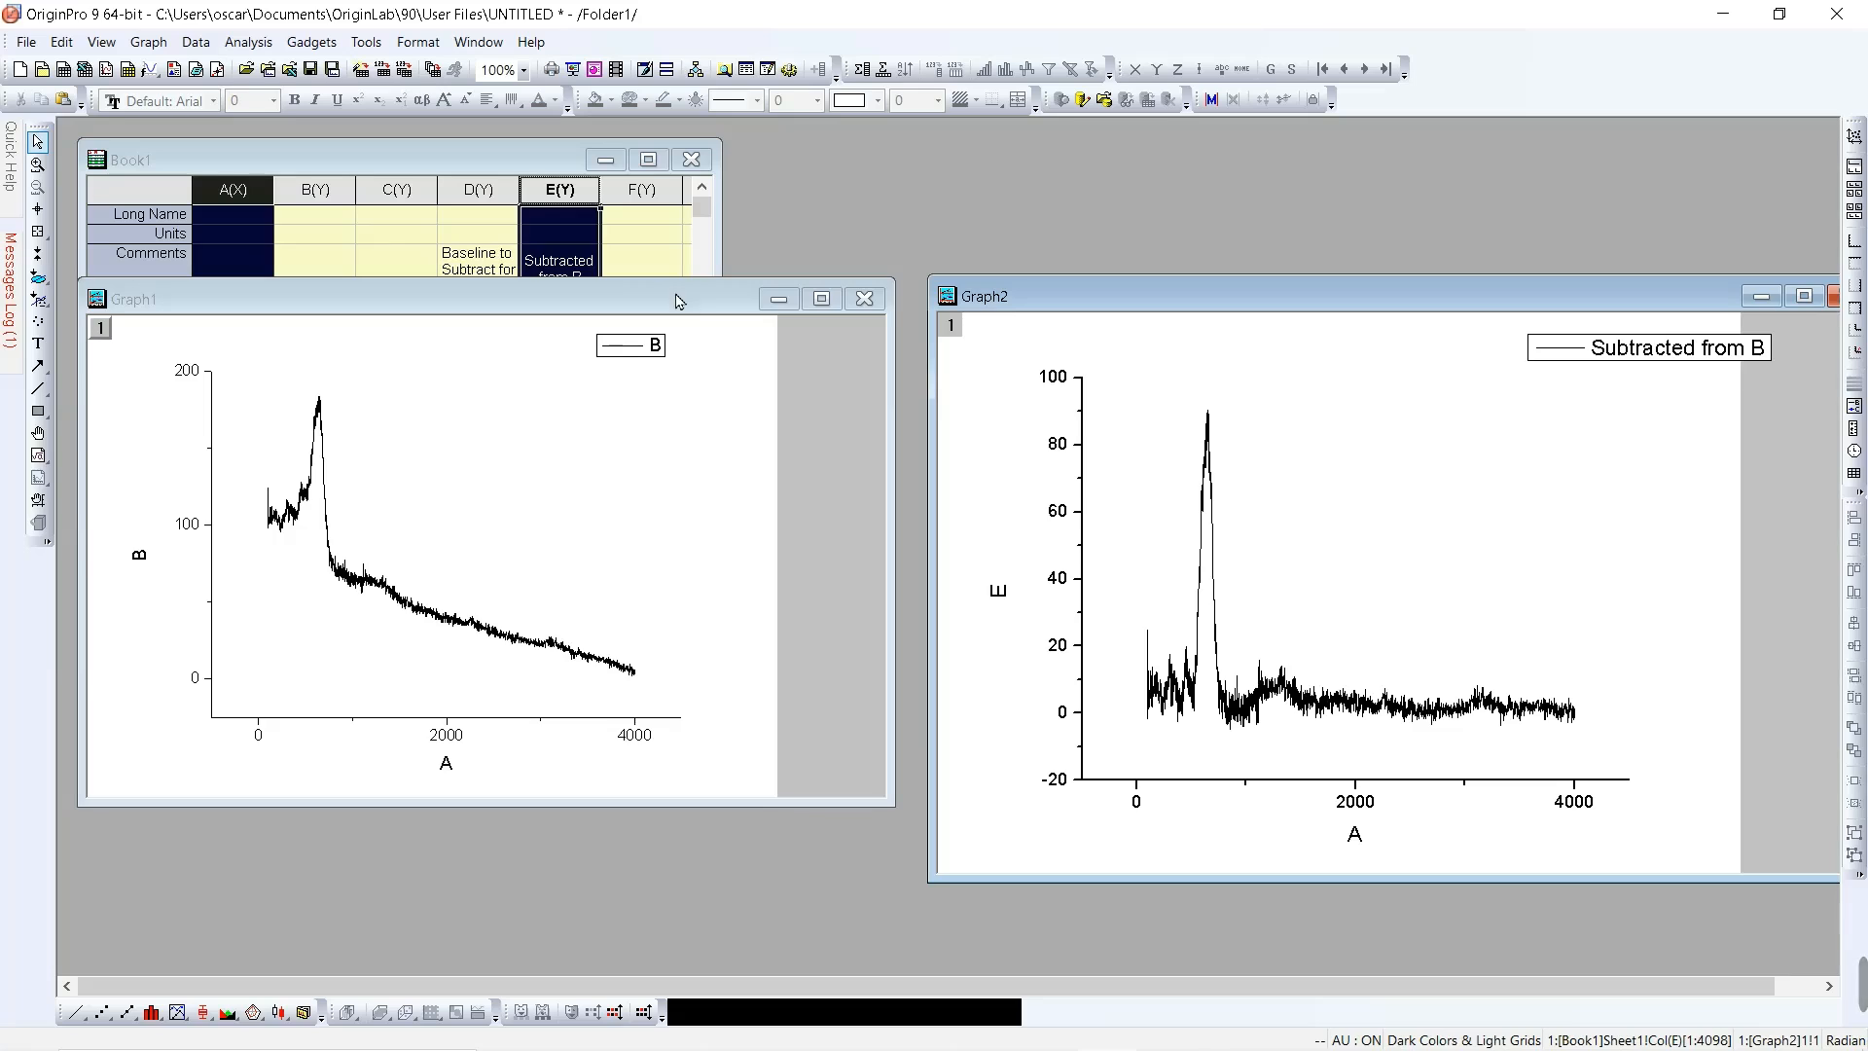
Step: Shrink the subtracted-data graph to about the height of the original graph and align the two windows
{"action": "left_click_drag", "start_coordinate": [678, 297], "coordinate": [703, 297]}
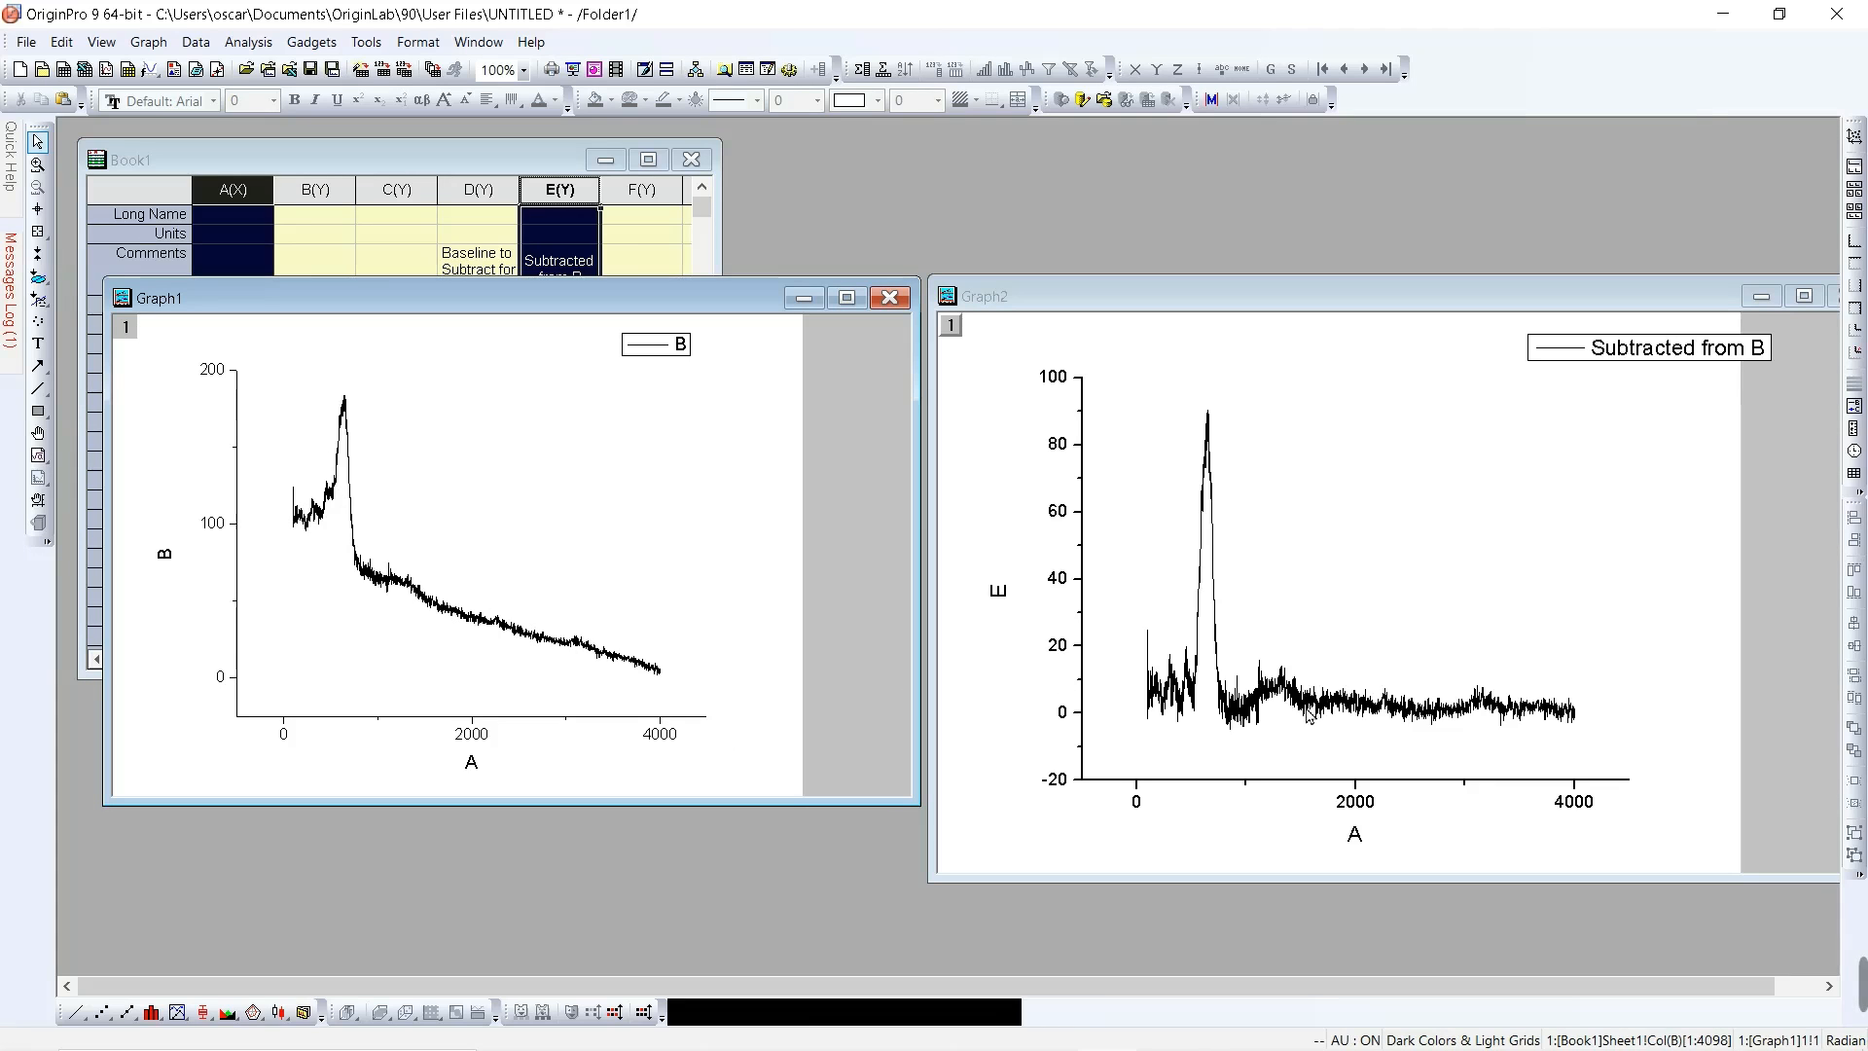
{"action": "left_click_drag", "start_coordinate": [1248, 298], "coordinate": [1239, 305]}
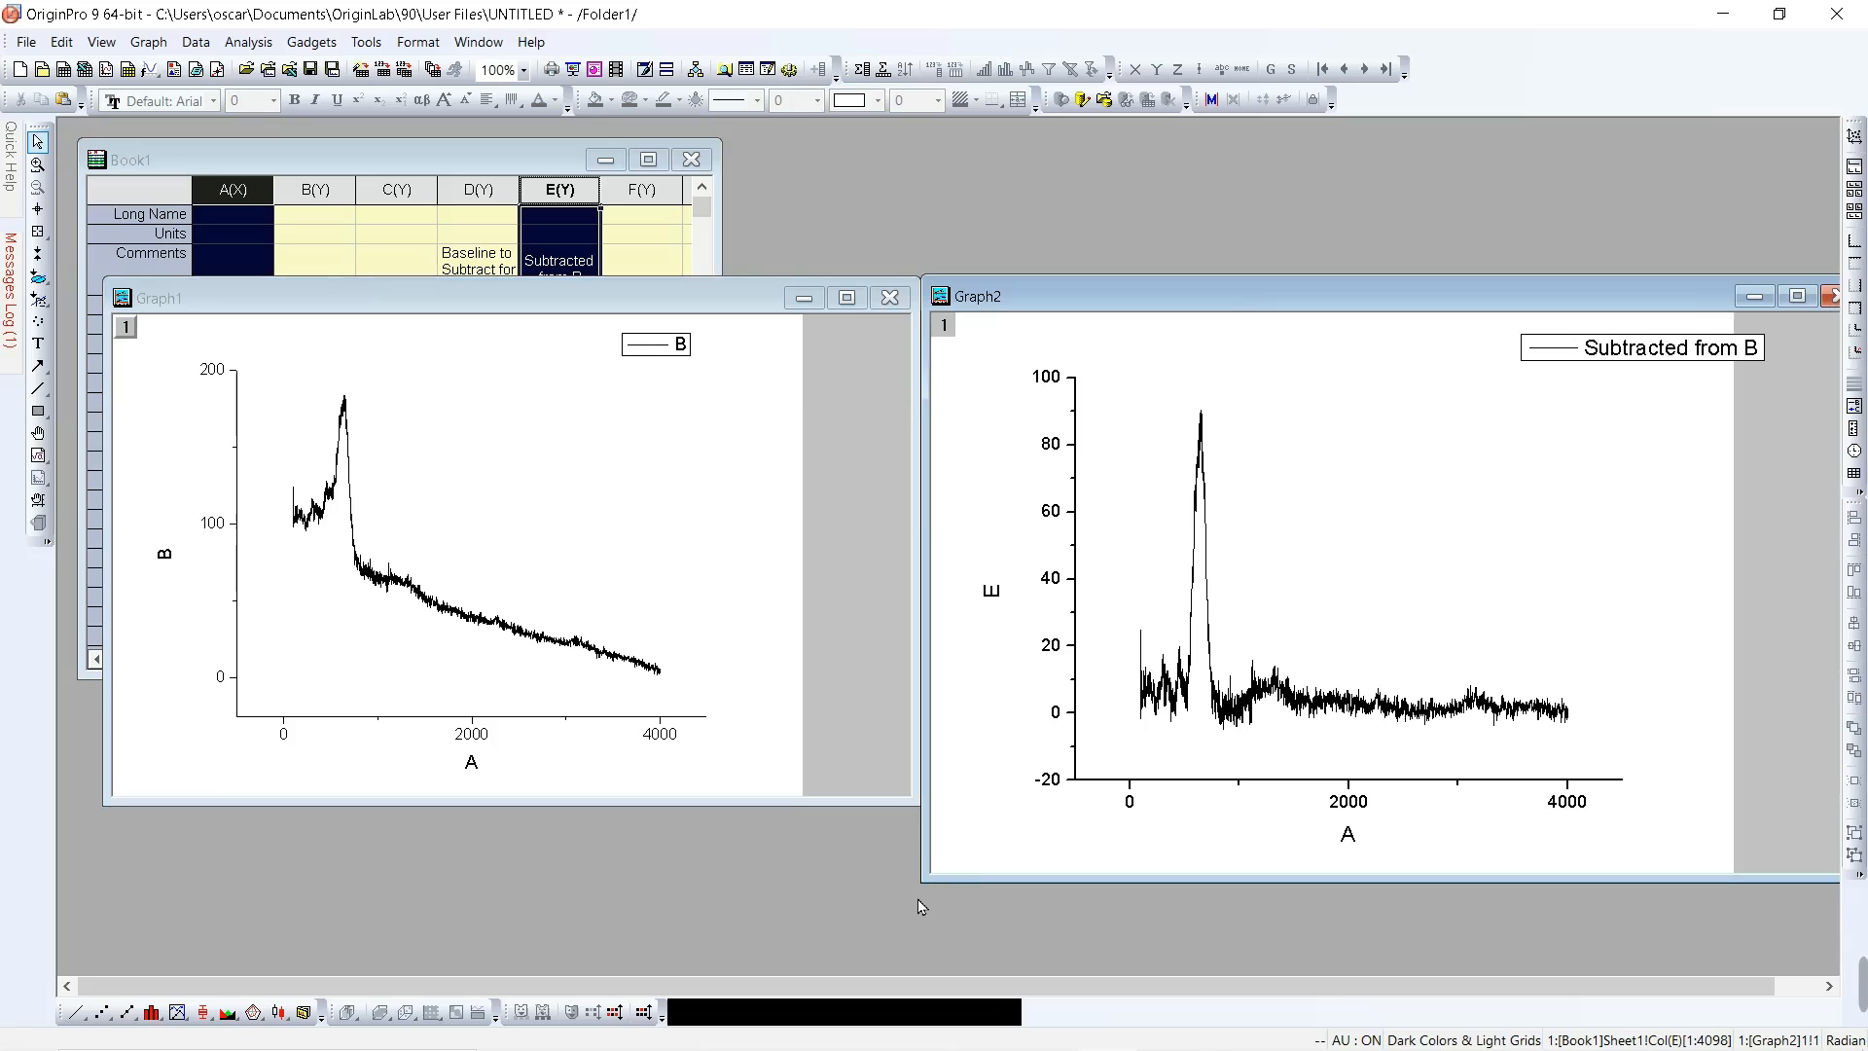
{"action": "left_click_drag", "start_coordinate": [925, 882], "coordinate": [961, 802]}
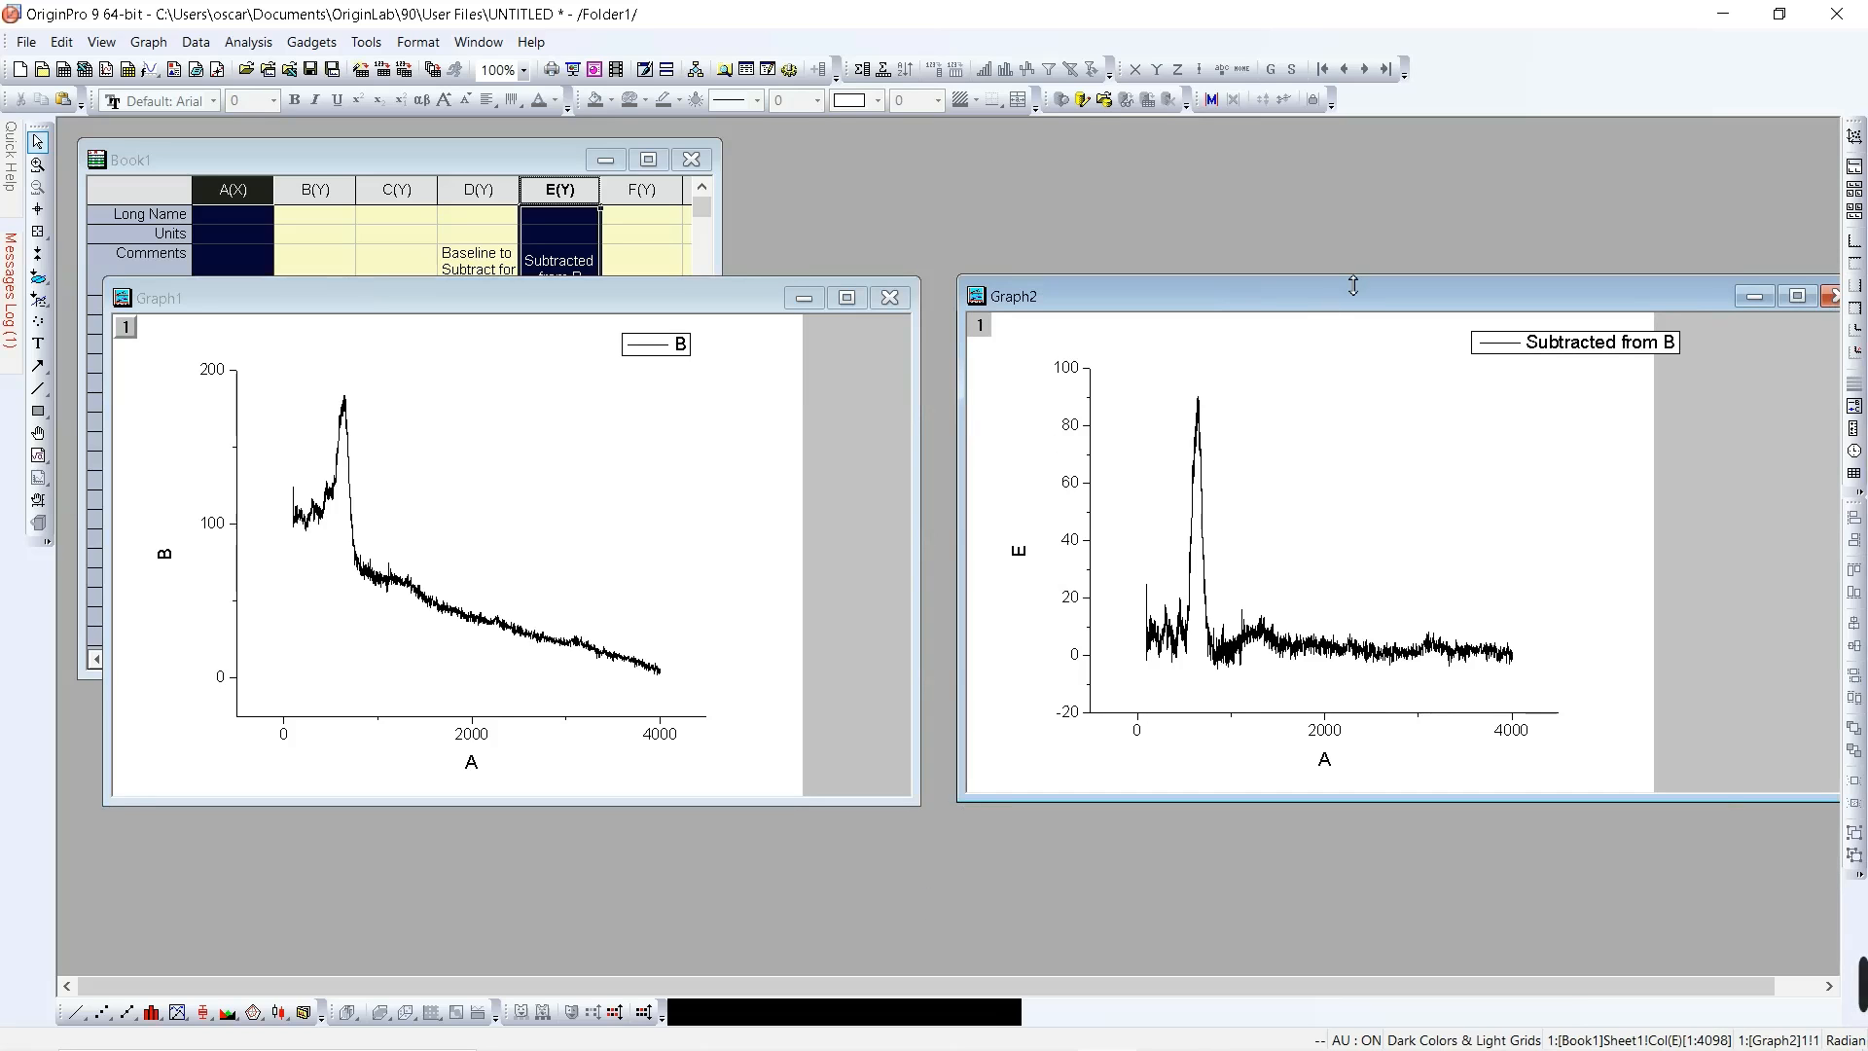
{"action": "left_click_drag", "start_coordinate": [1355, 296], "coordinate": [1327, 304]}
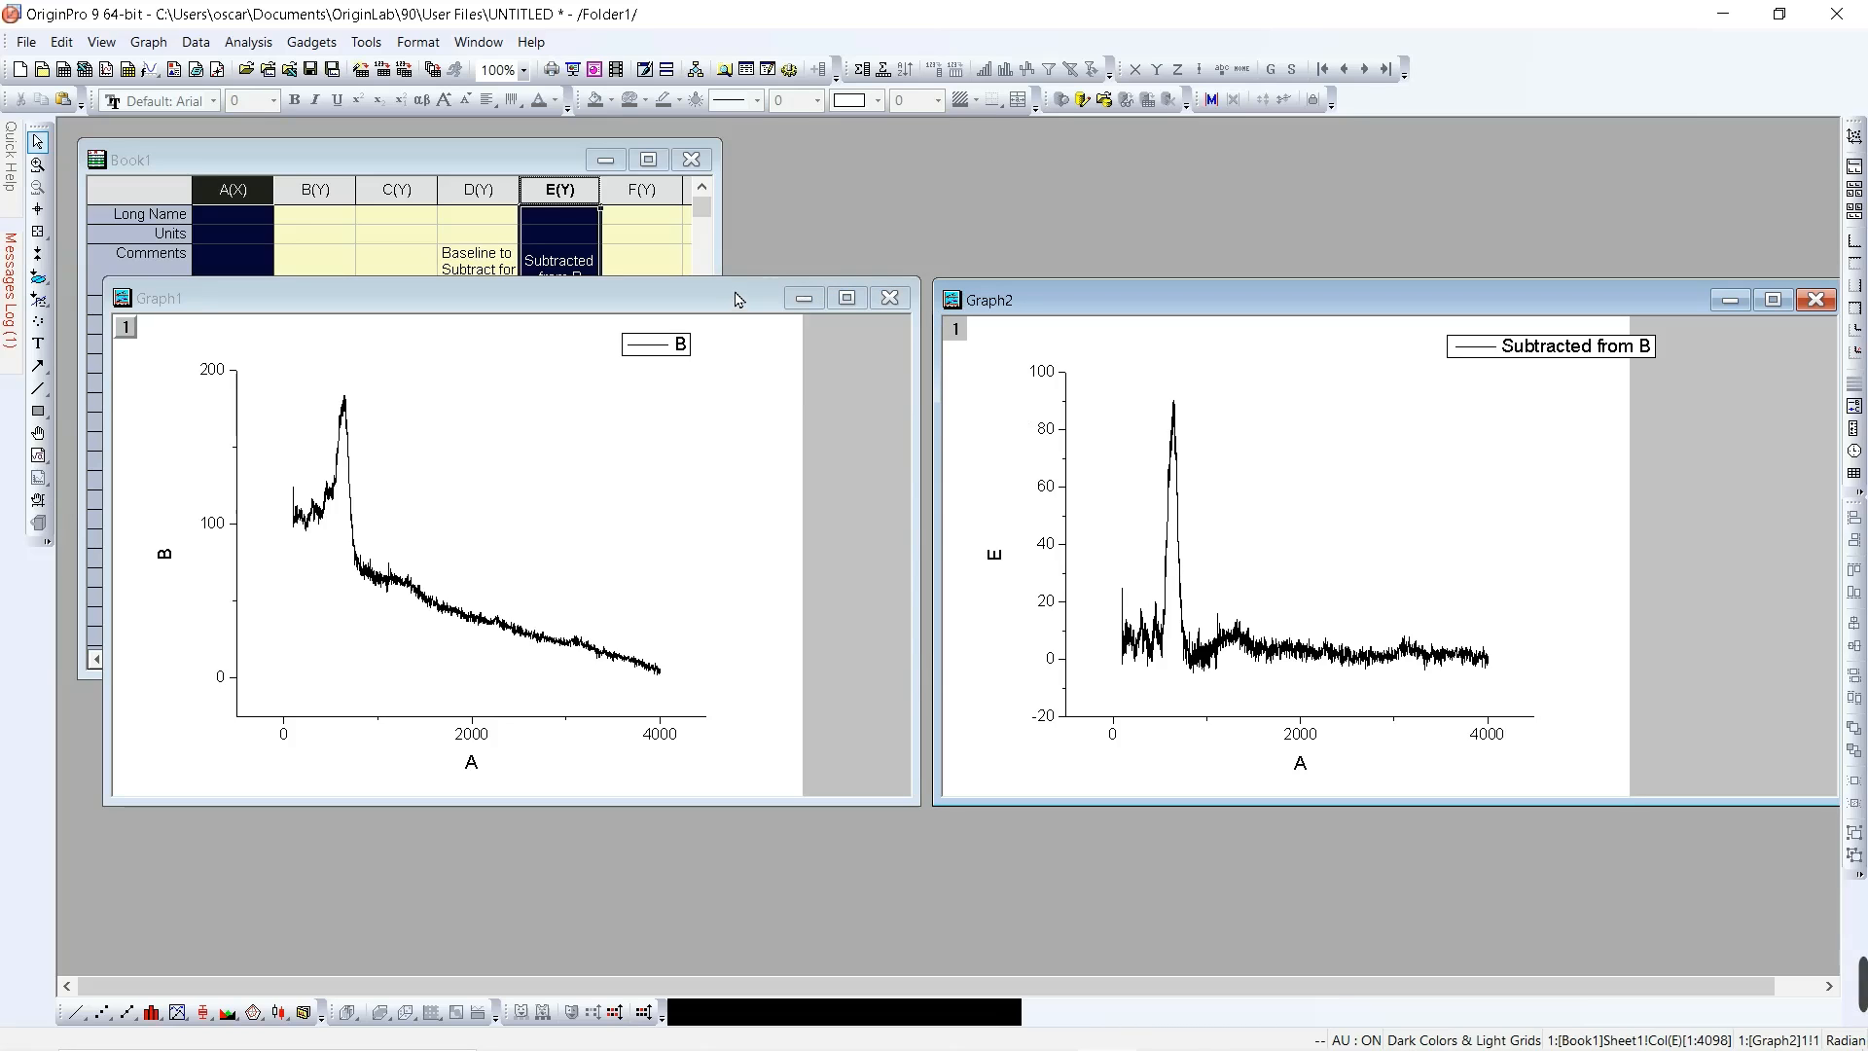
Step: Delete both graph windows, Graph1 and Graph2, leaving only the worksheet
{"action": "left_click_drag", "start_coordinate": [736, 301], "coordinate": [757, 311]}
{"action": "left_click", "coordinate": [910, 309]}
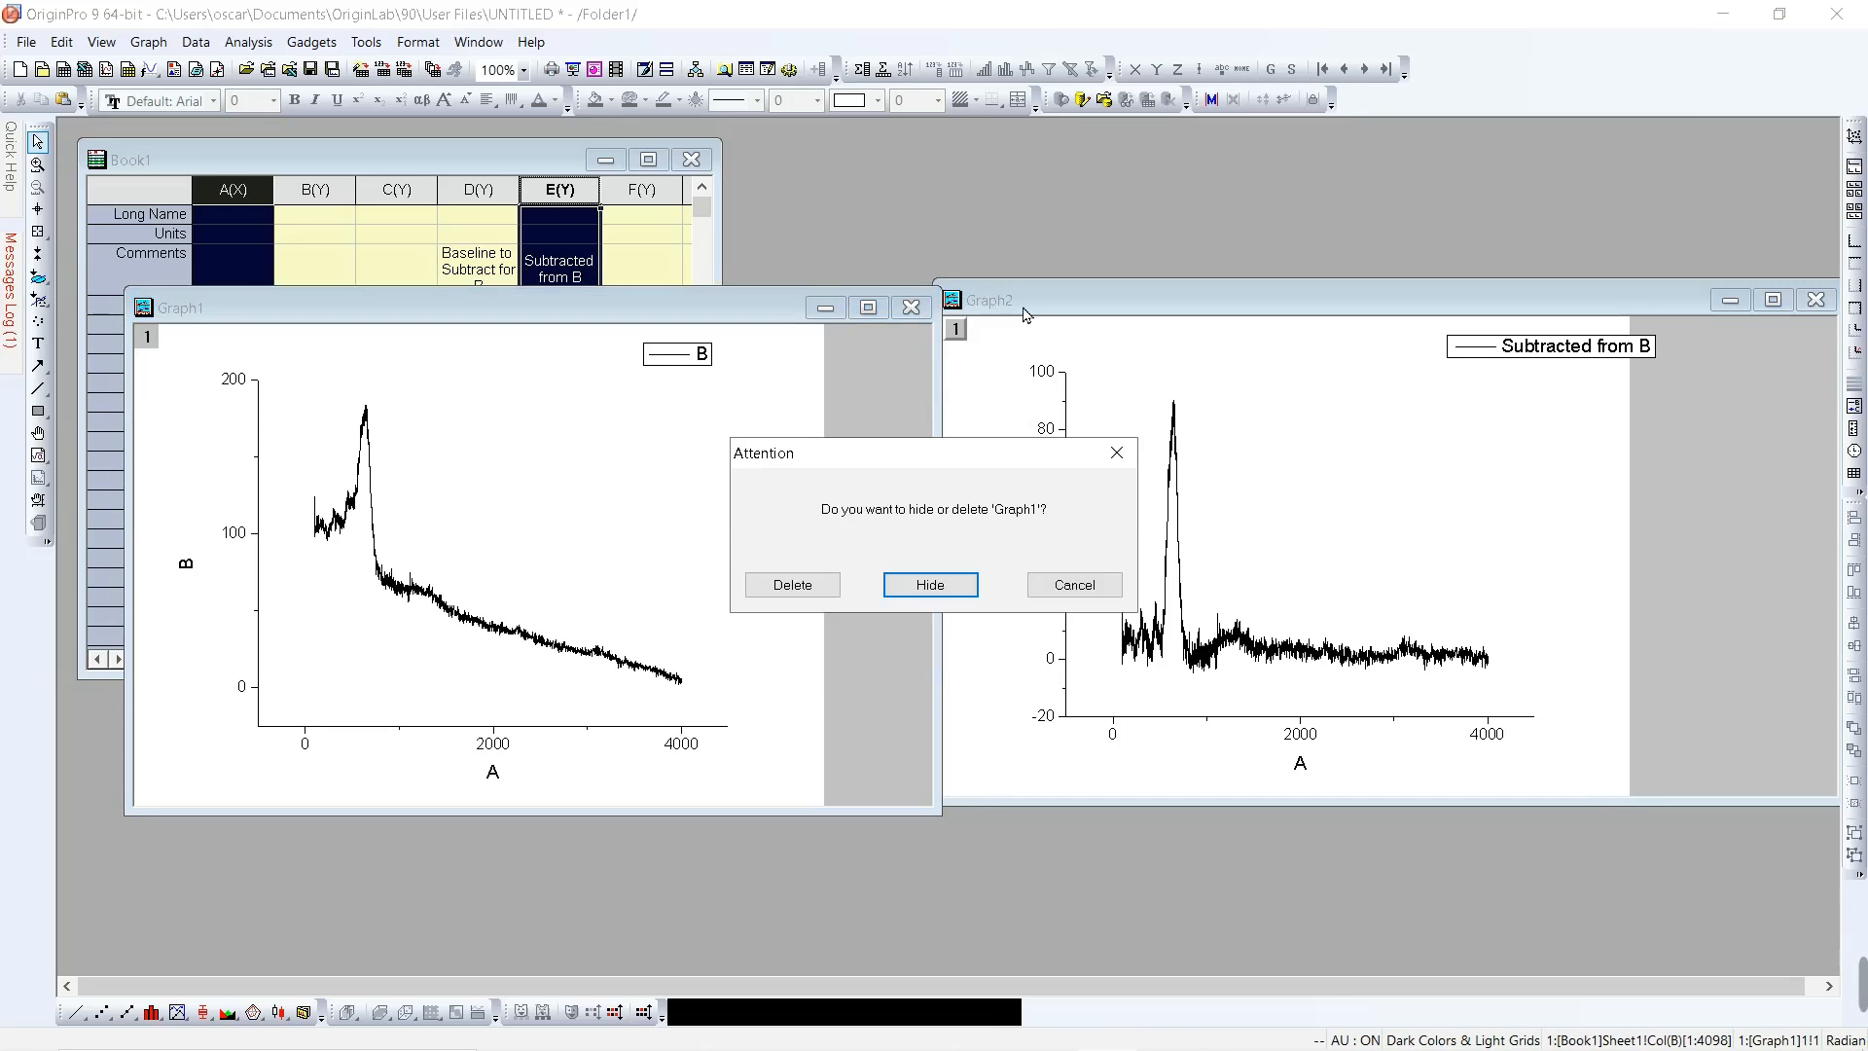
{"action": "left_click", "coordinate": [835, 584]}
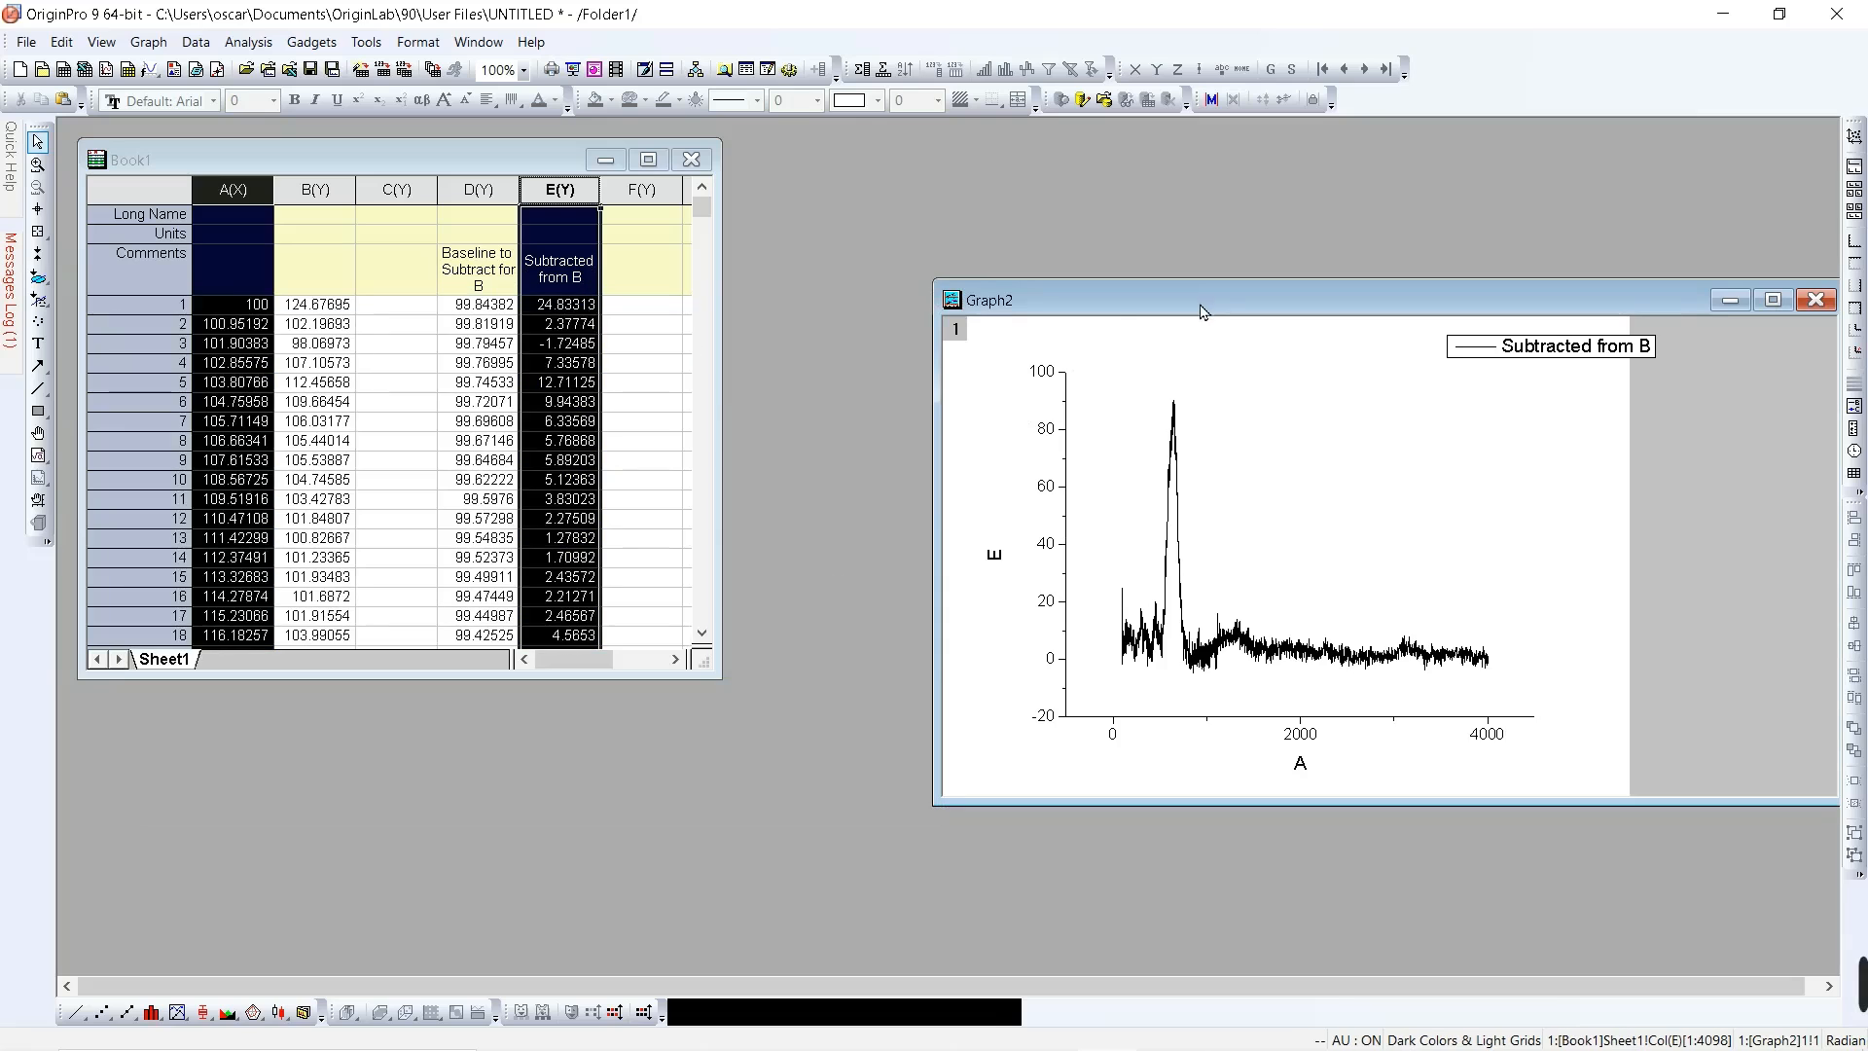
{"action": "left_click_drag", "start_coordinate": [1205, 311], "coordinate": [778, 341]}
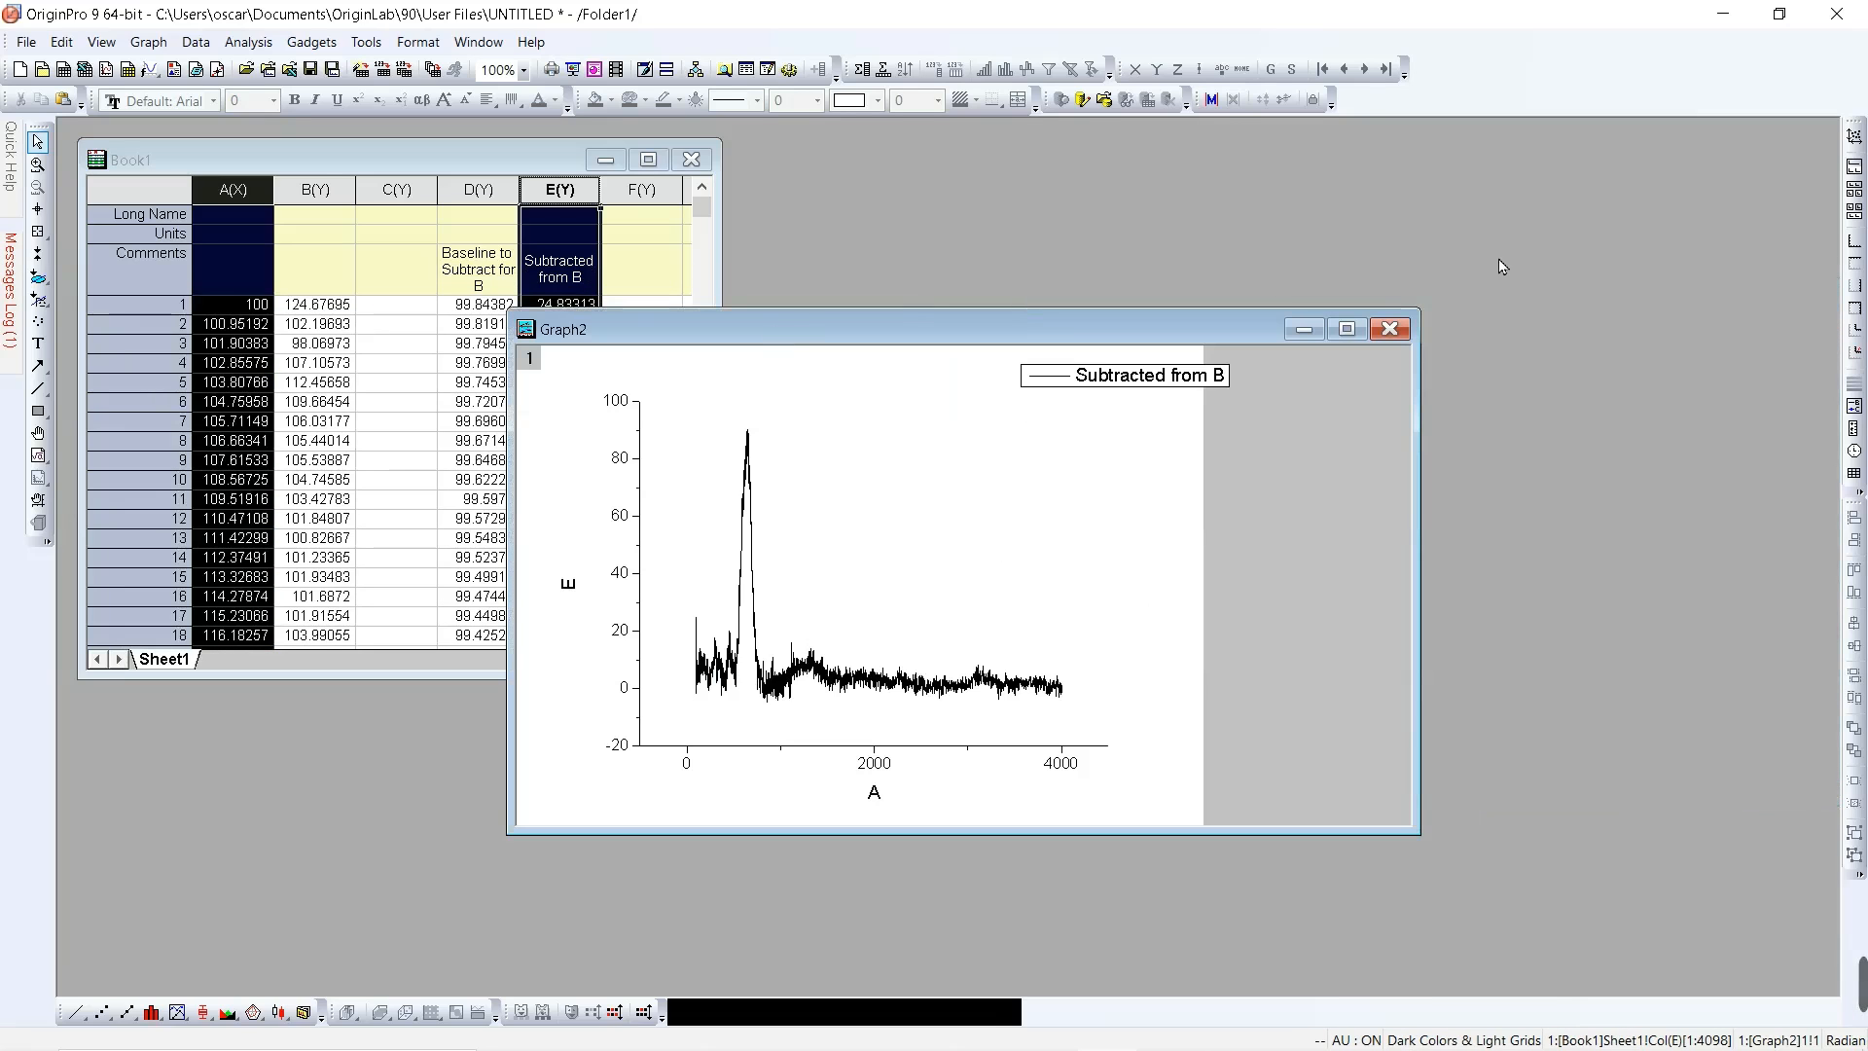
{"action": "left_click", "coordinate": [1389, 329]}
{"action": "left_click", "coordinate": [775, 577]}
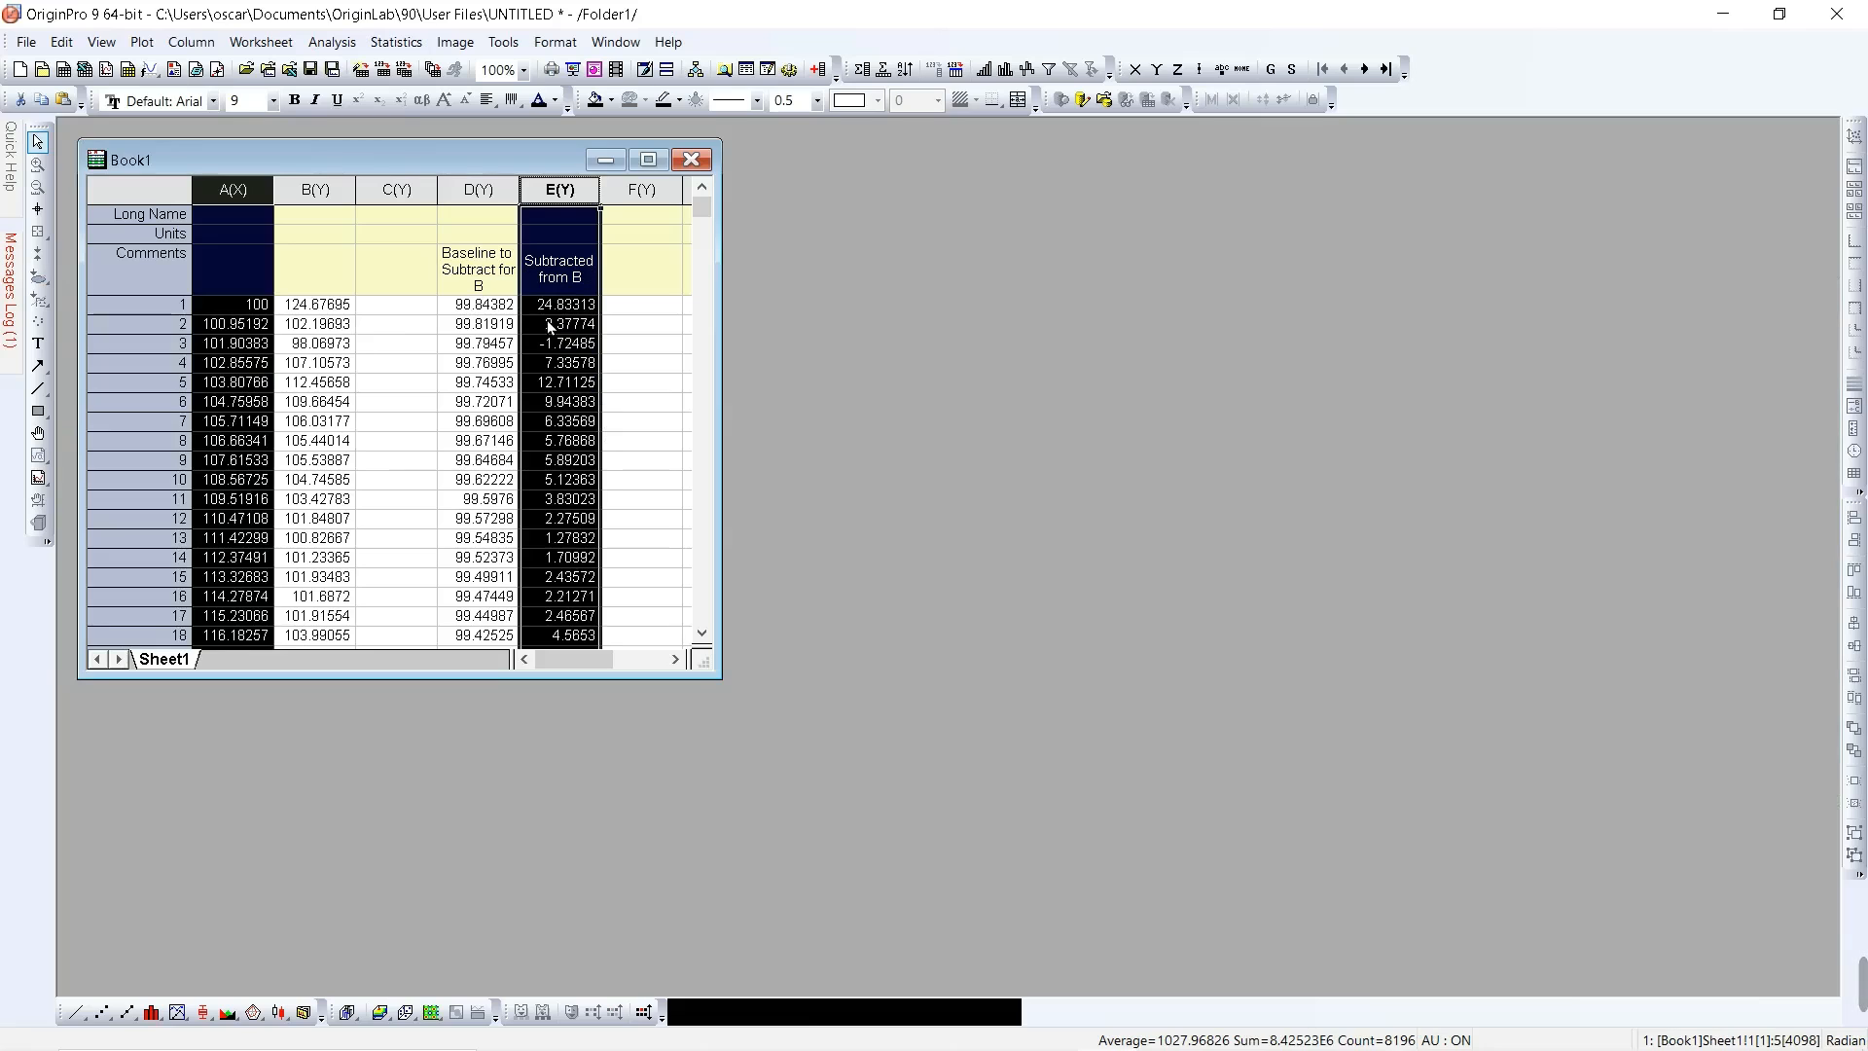
Step: Copy the values of column A into the empty column C and select column C
{"action": "left_click", "coordinate": [418, 346]}
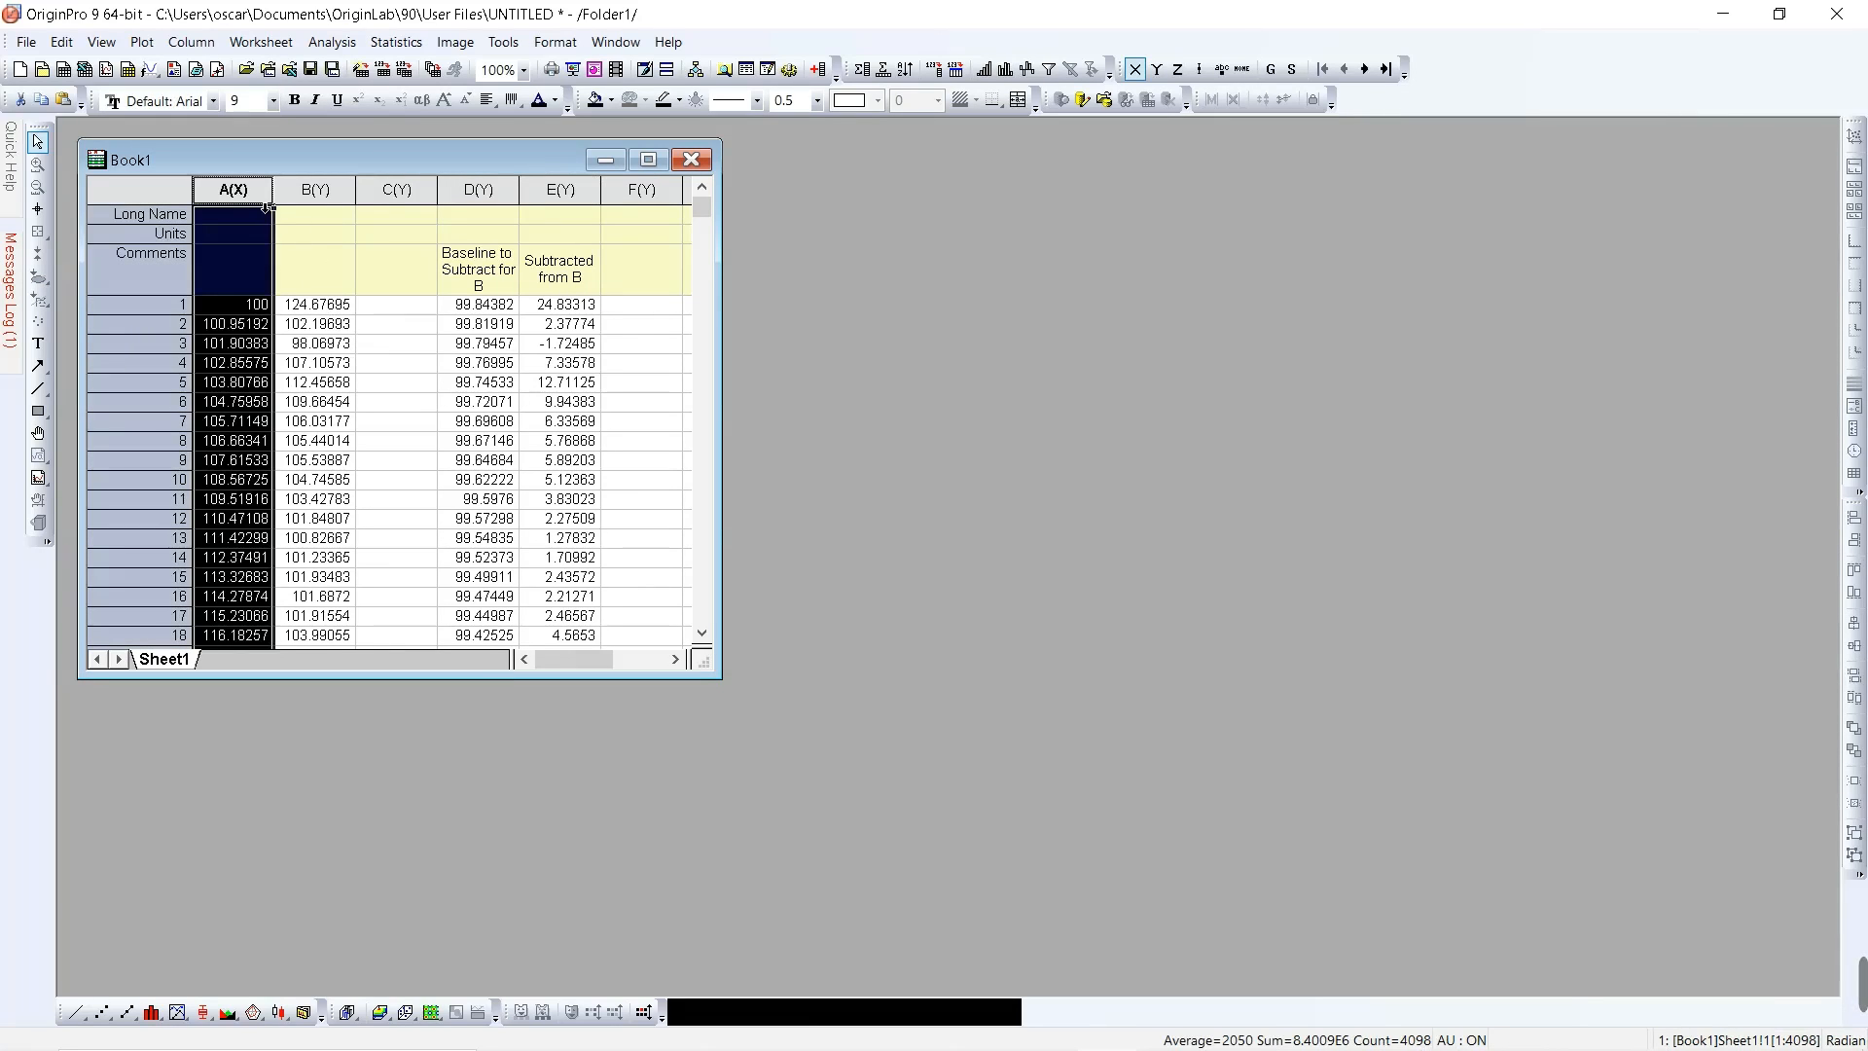
{"action": "left_click", "coordinate": [411, 206]}
{"action": "key", "text": "ctrl+v"}
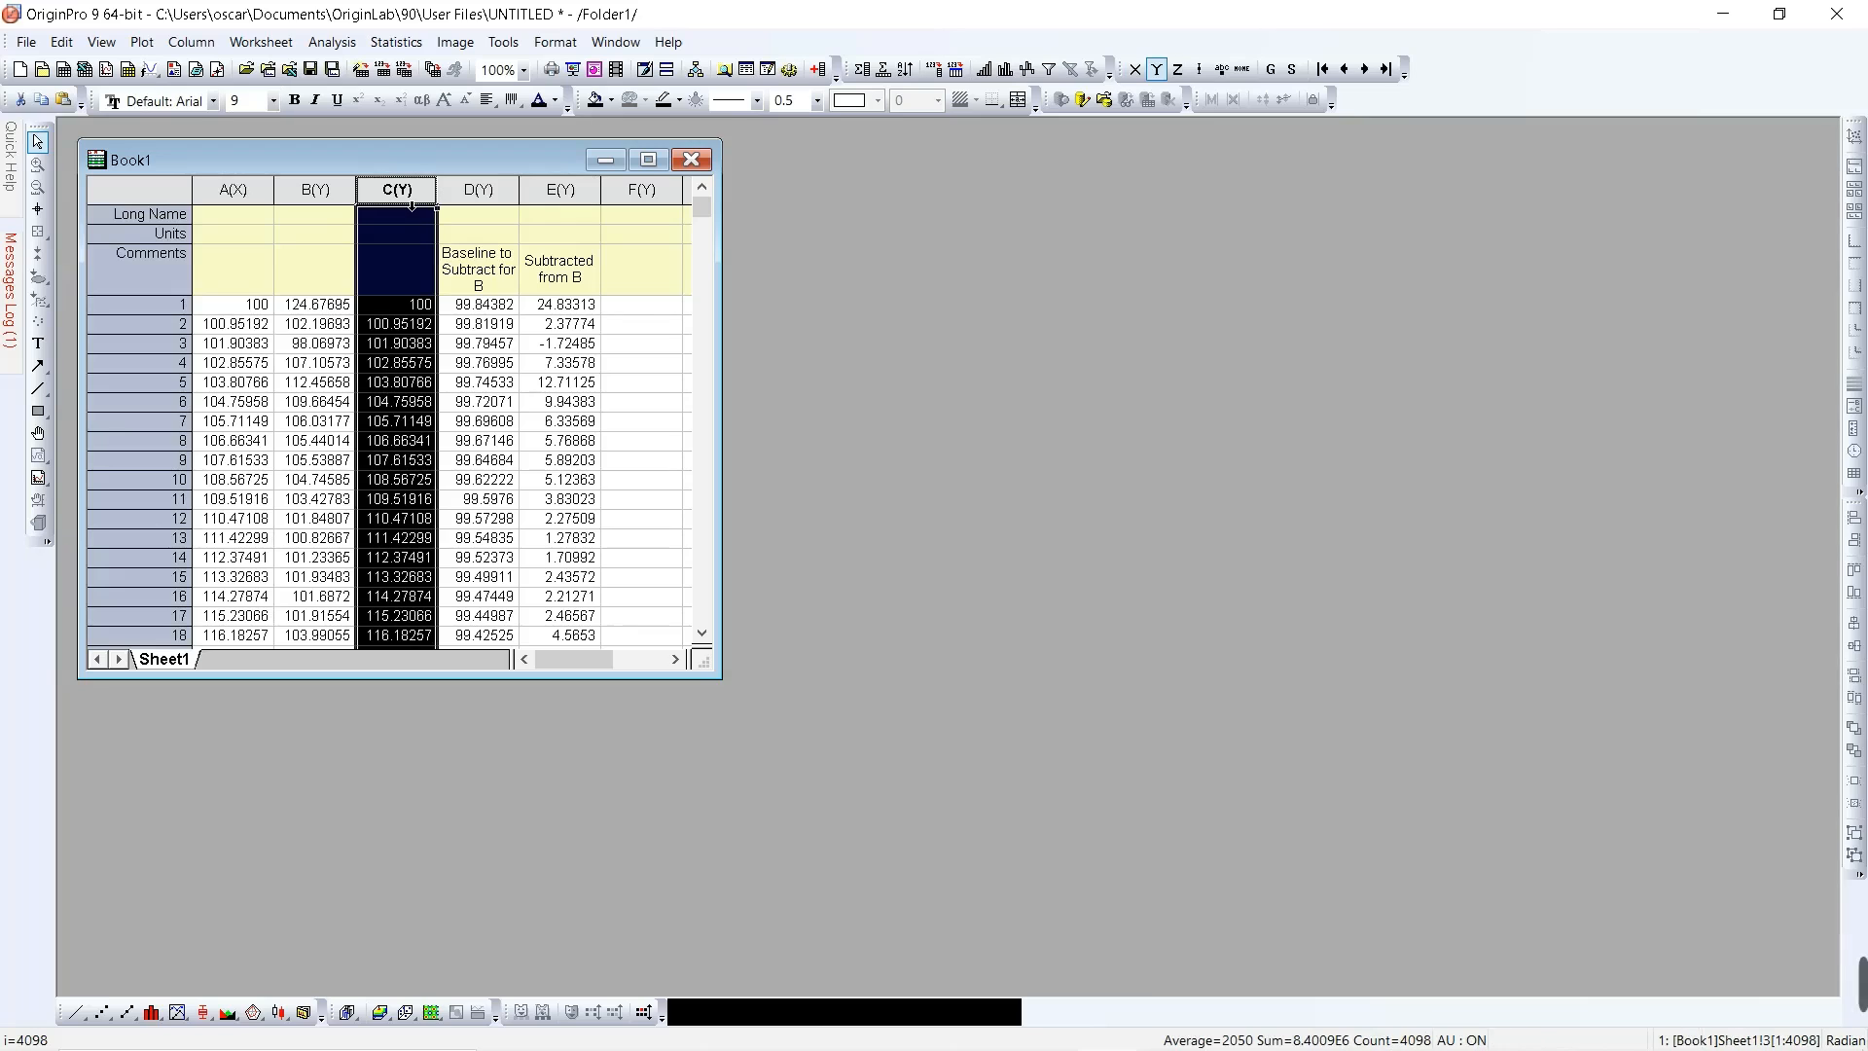
{"action": "left_click", "coordinate": [642, 363]}
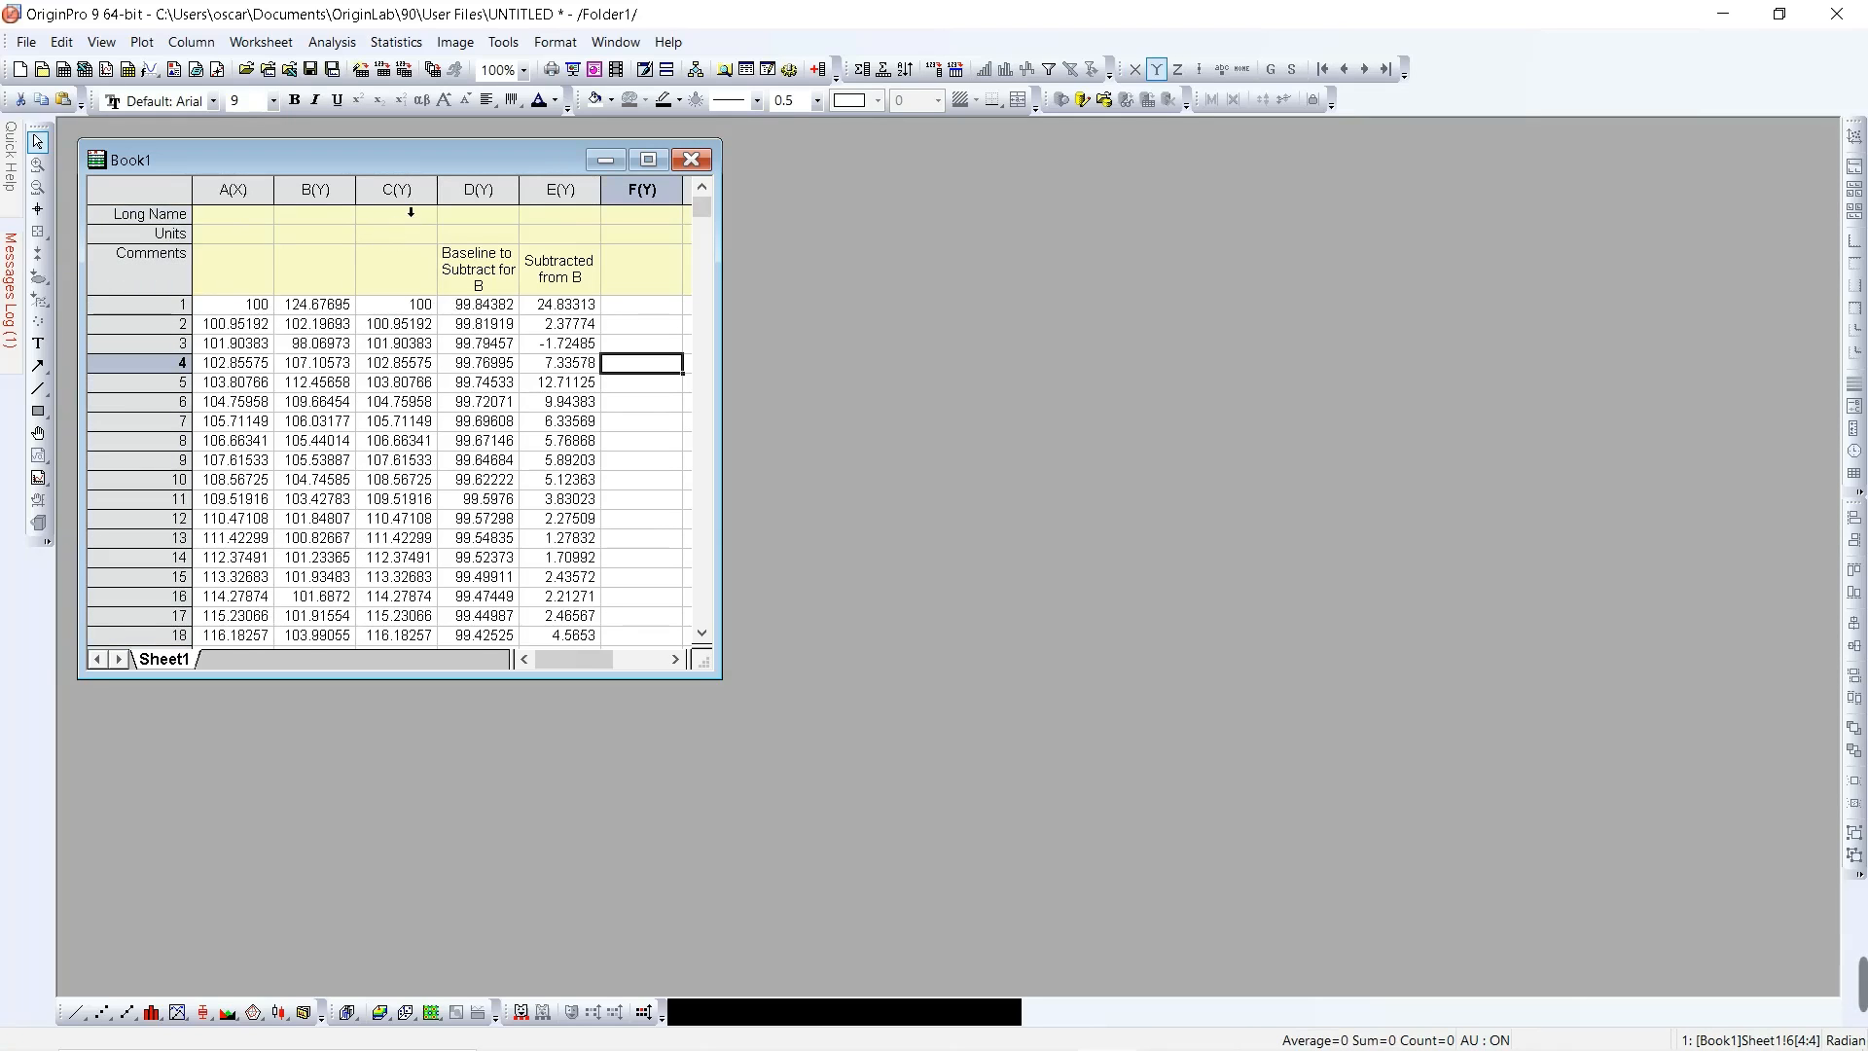
{"action": "left_click", "coordinate": [411, 210]}
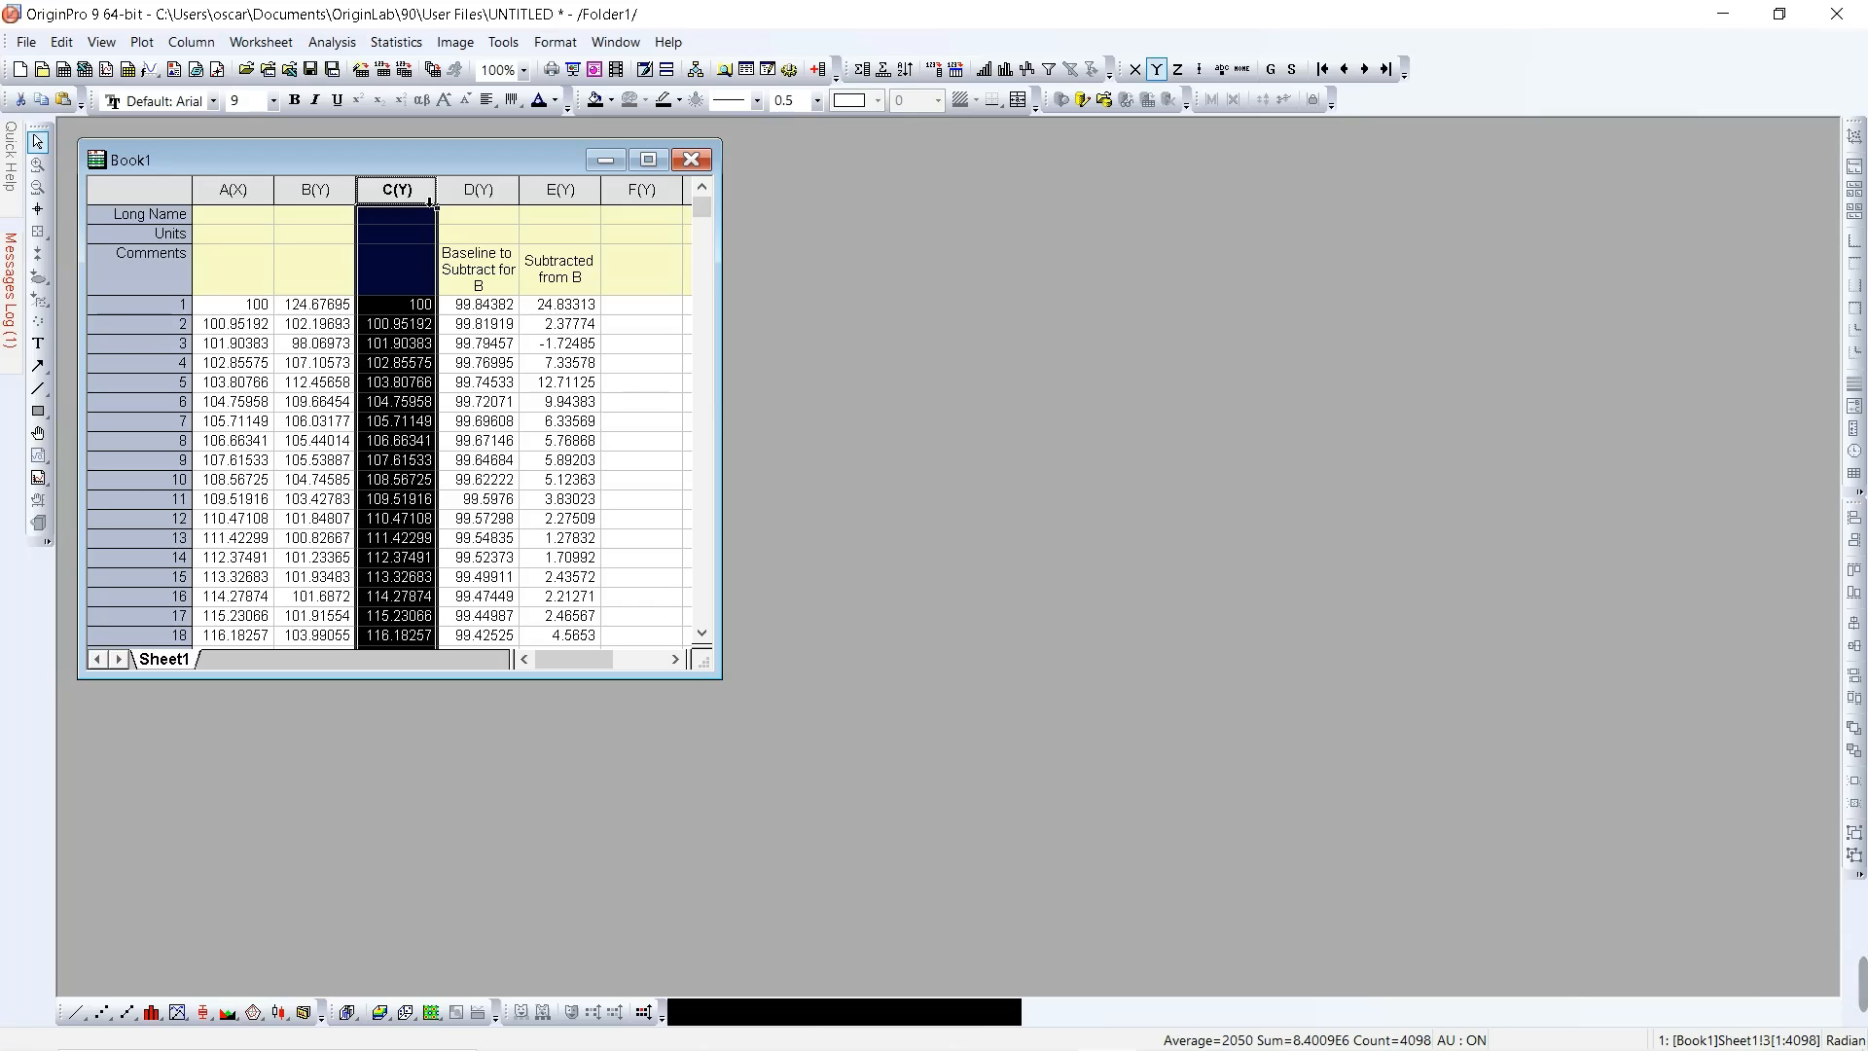
Step: Change the plot designation of column C to X
{"action": "double_click", "coordinate": [431, 200]}
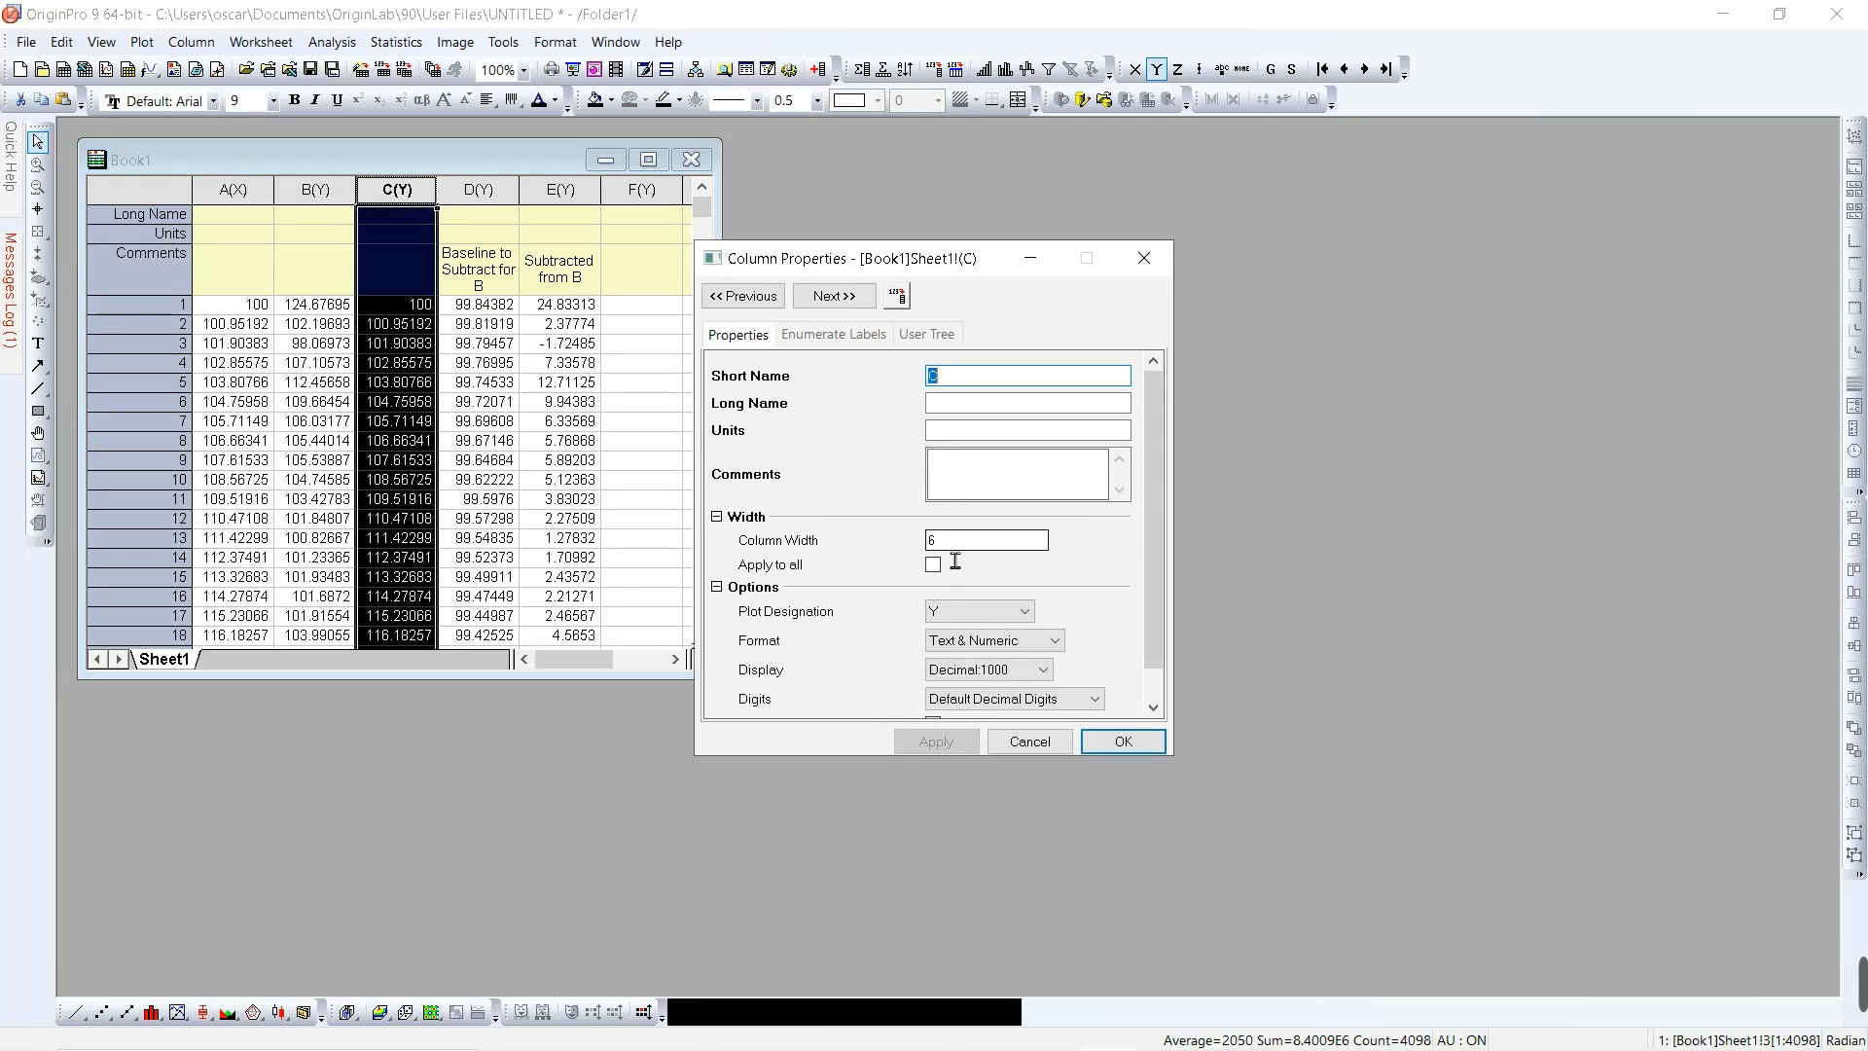
{"action": "left_click", "coordinate": [1020, 613]}
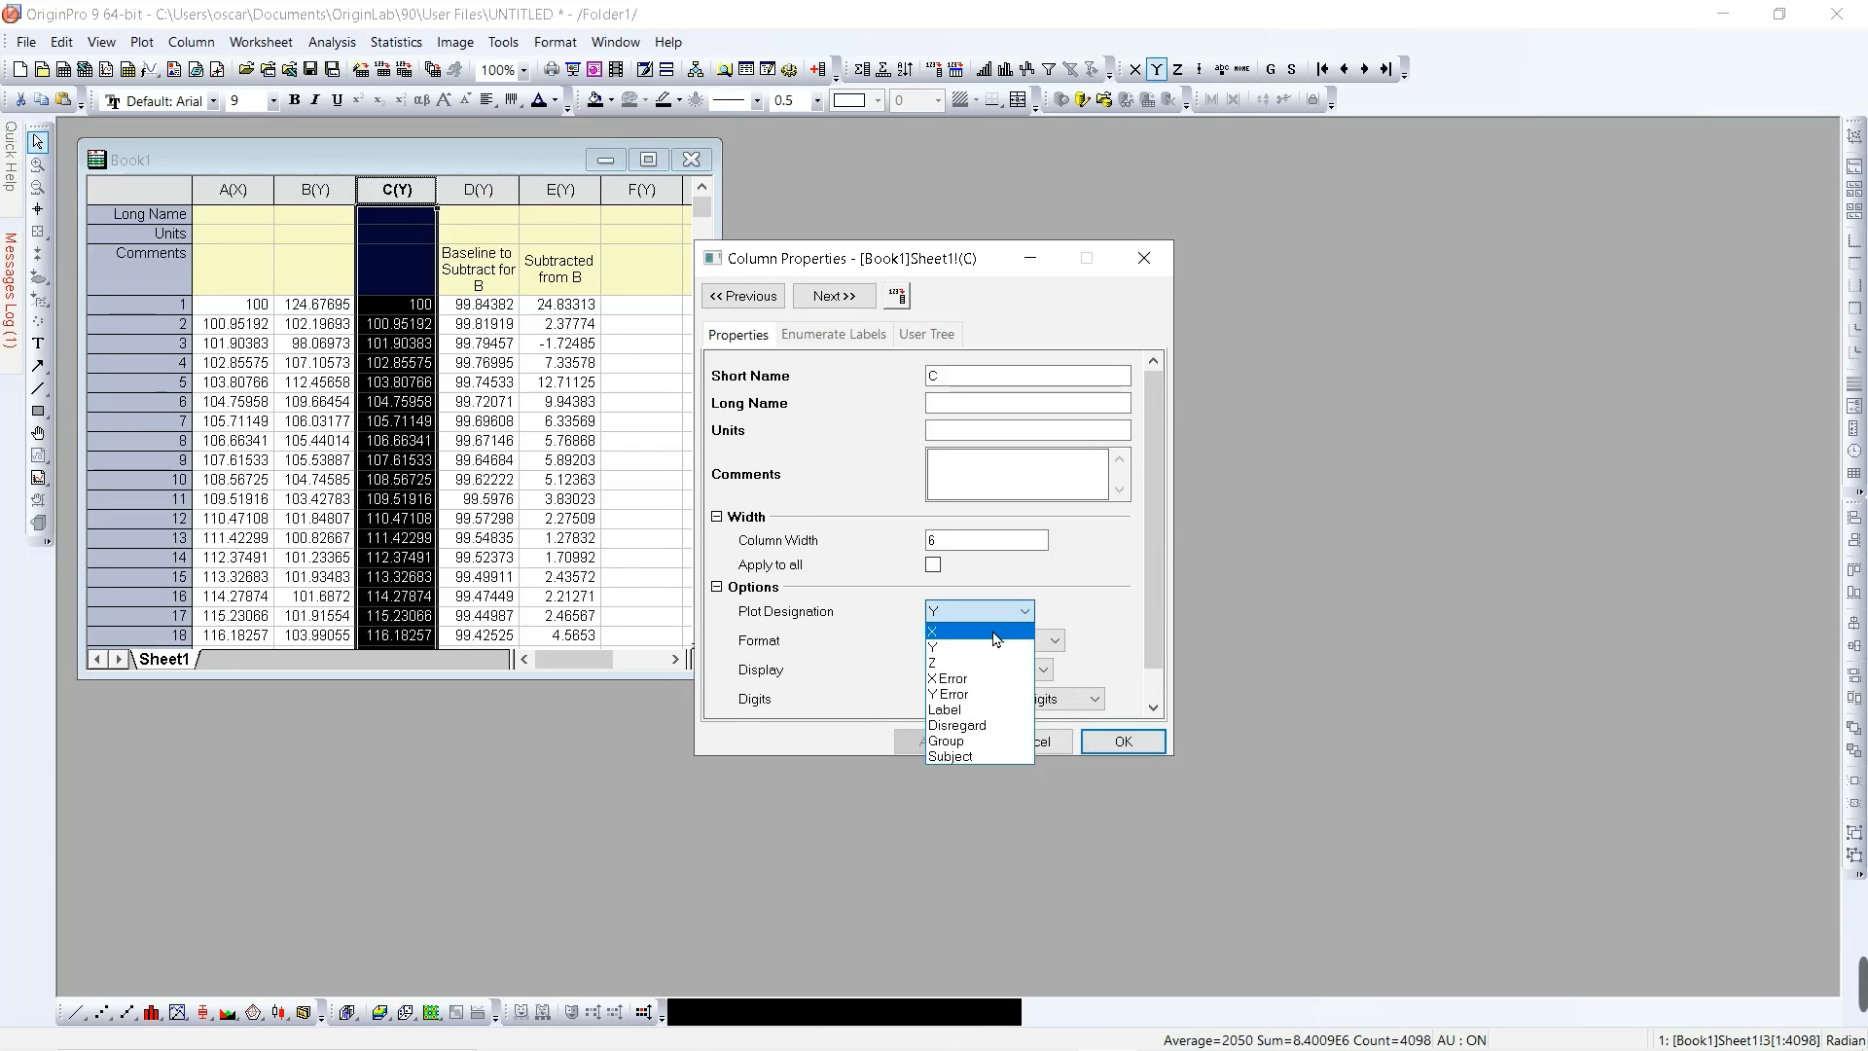
{"action": "left_click", "coordinate": [936, 630]}
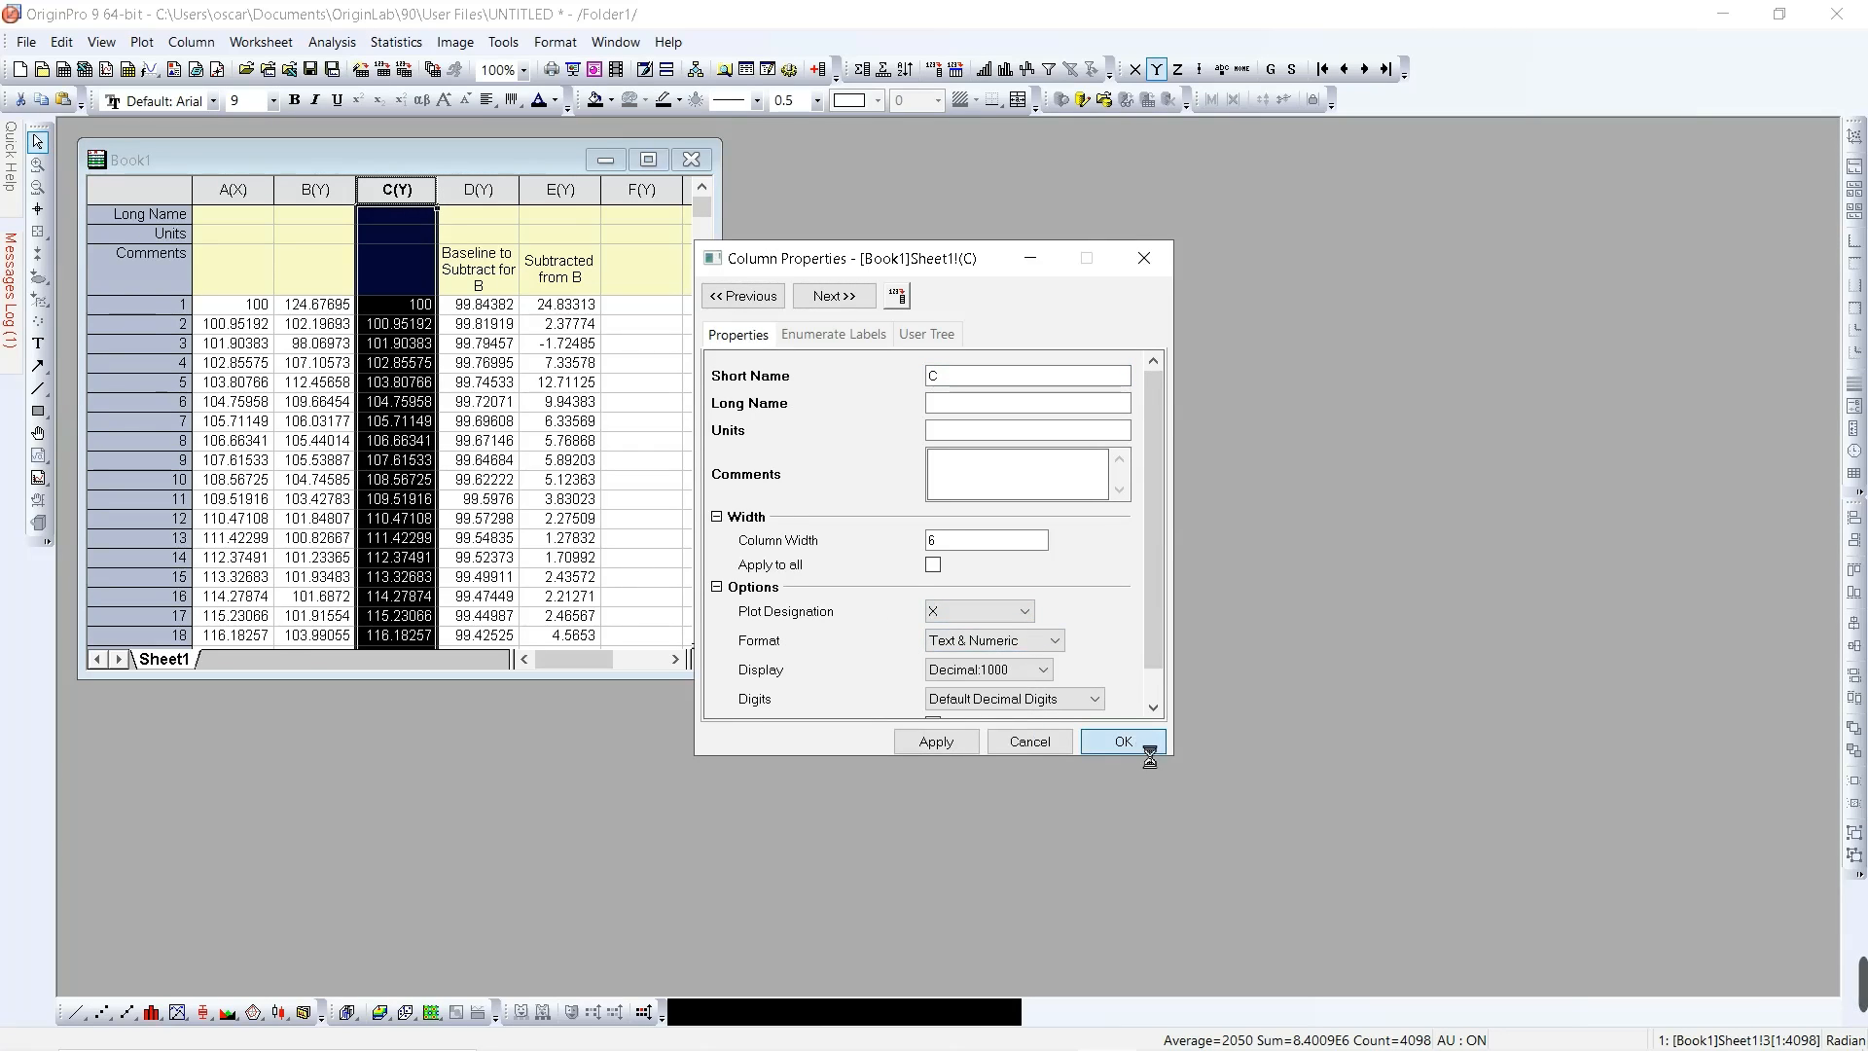
{"action": "left_click", "coordinate": [1124, 743]}
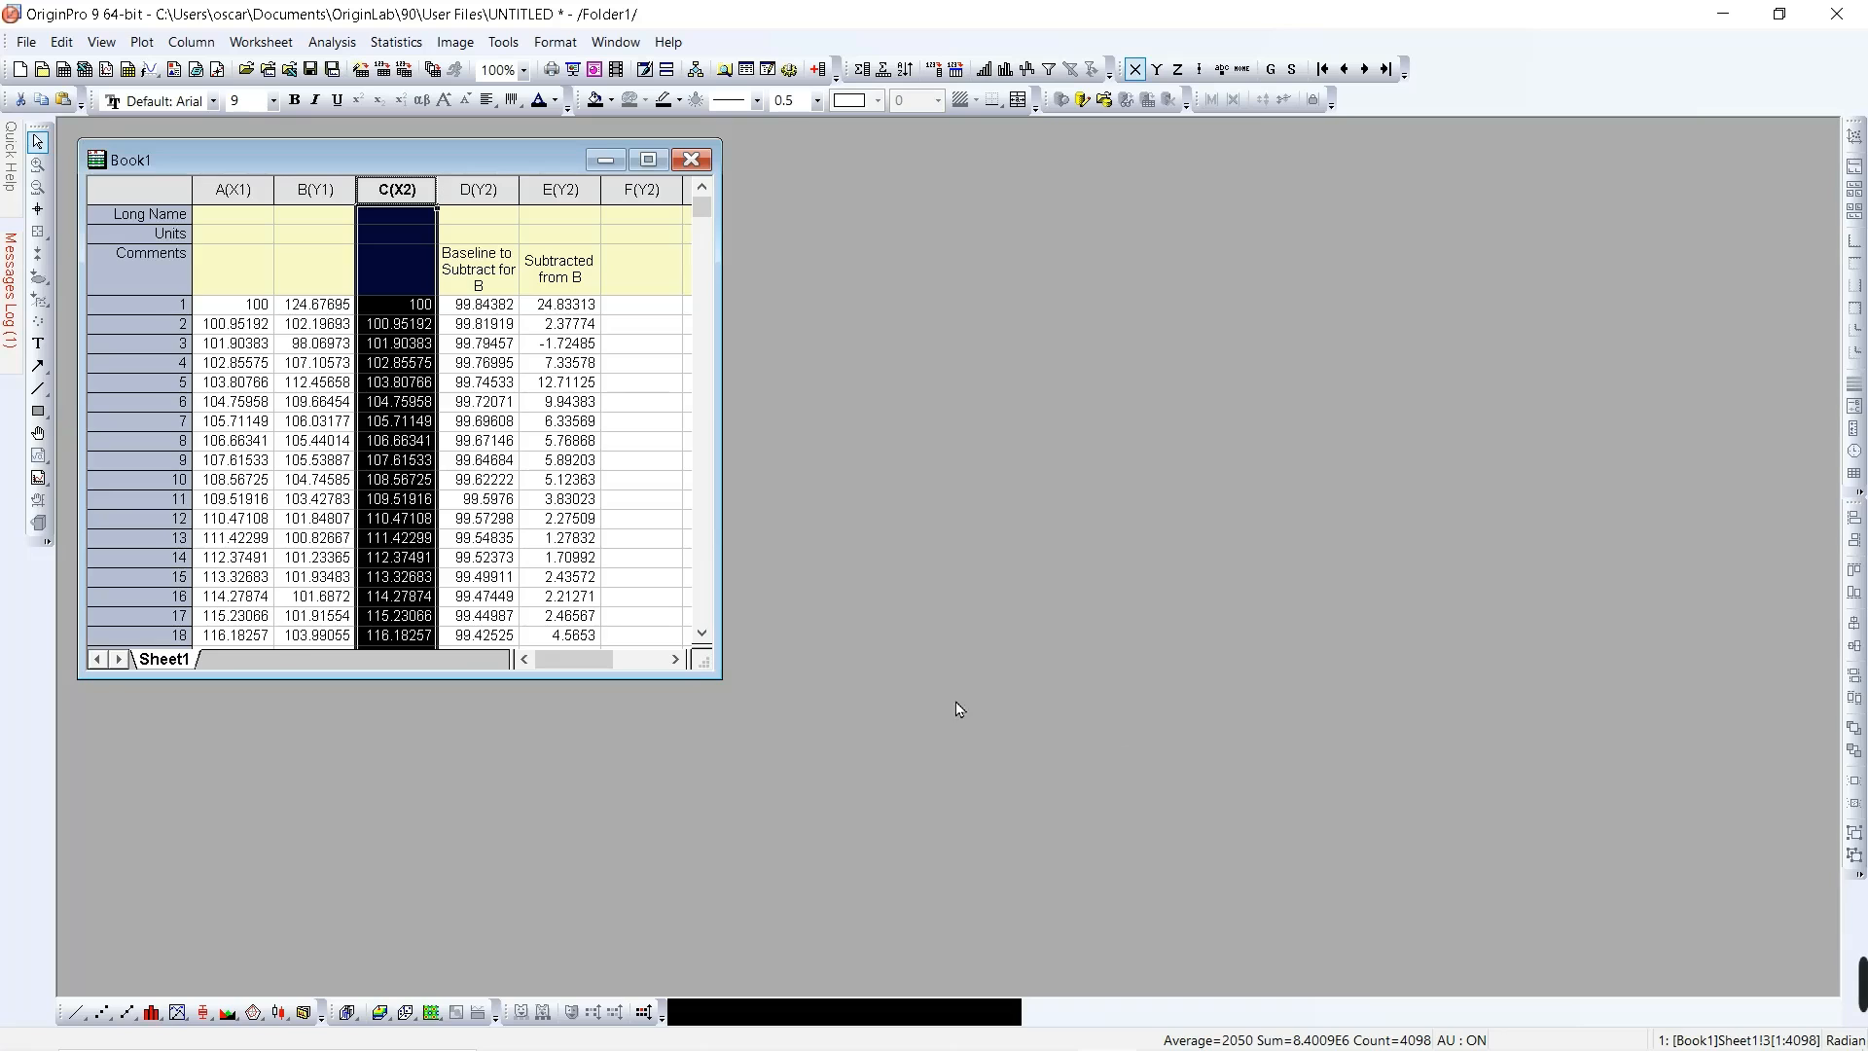
Step: Plot columns A, B, C and E together as a line graph, leaving out baseline column D, and maximize the graph window
{"action": "left_click", "coordinate": [264, 202]}
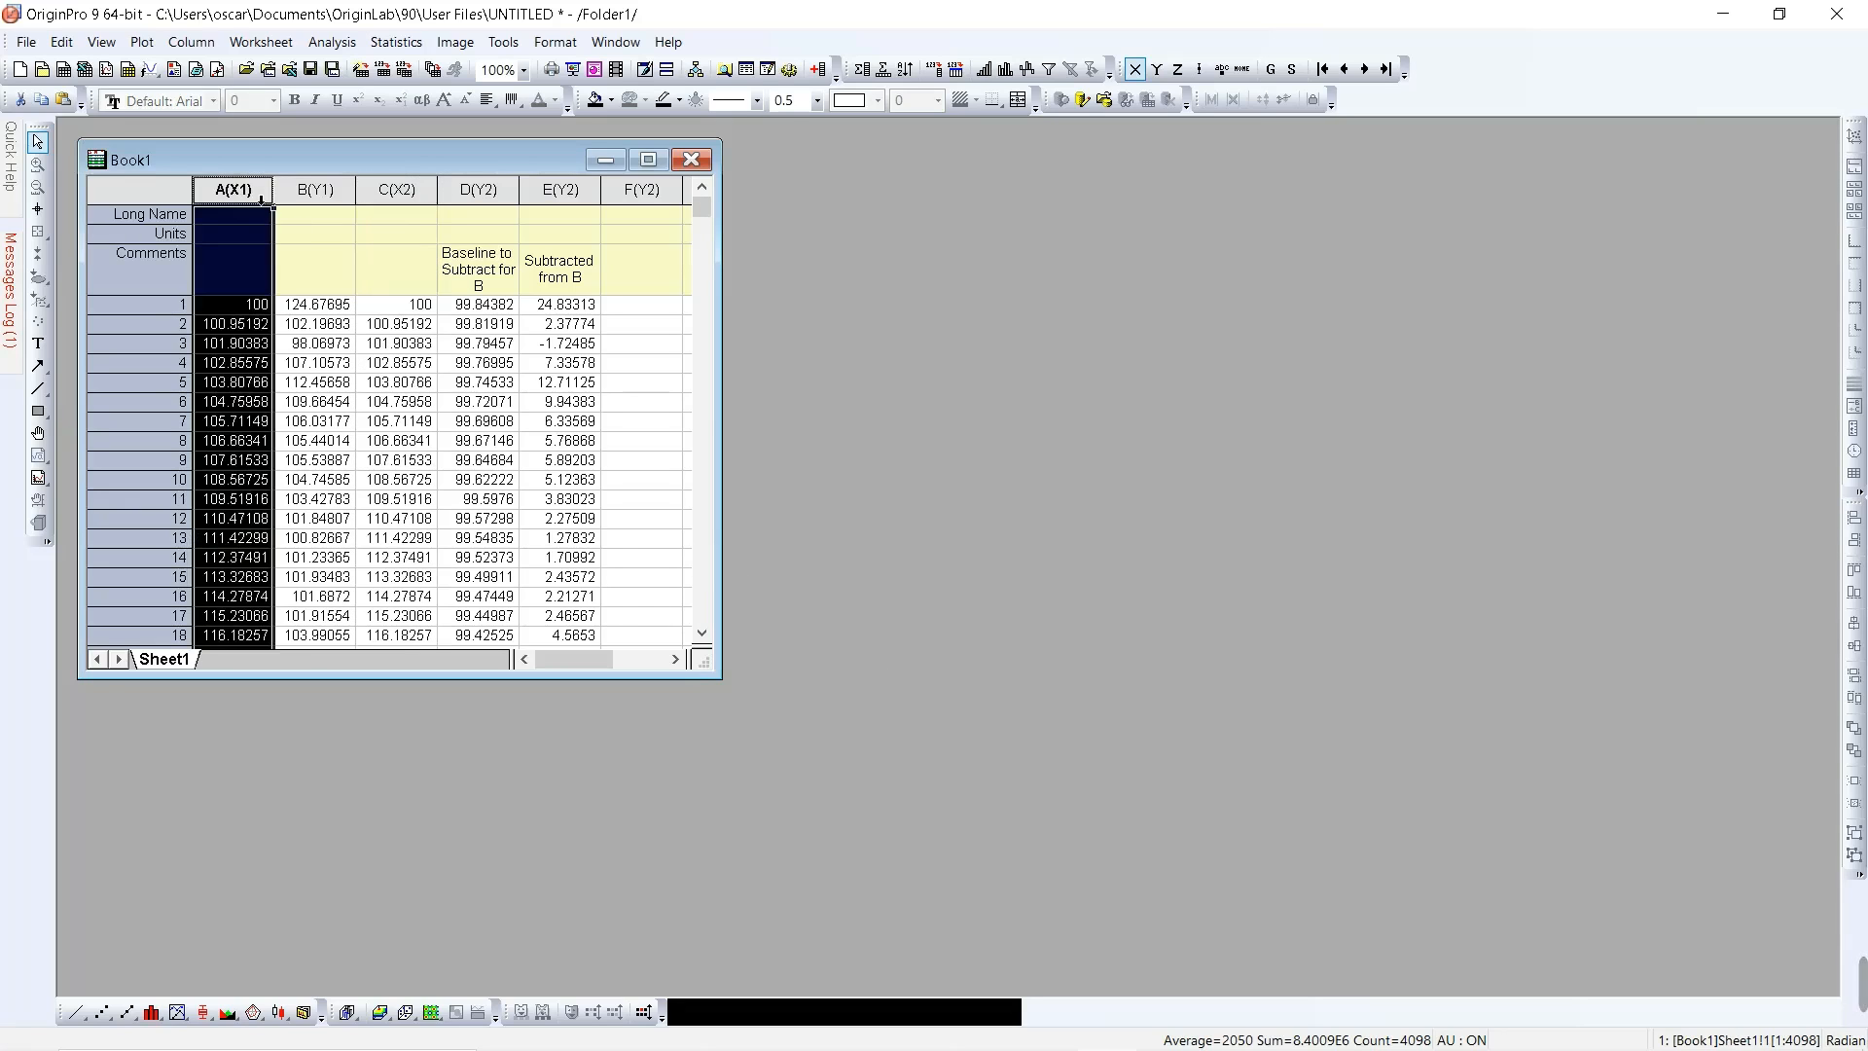
{"action": "left_click", "coordinate": [331, 202], "text": "shift"}
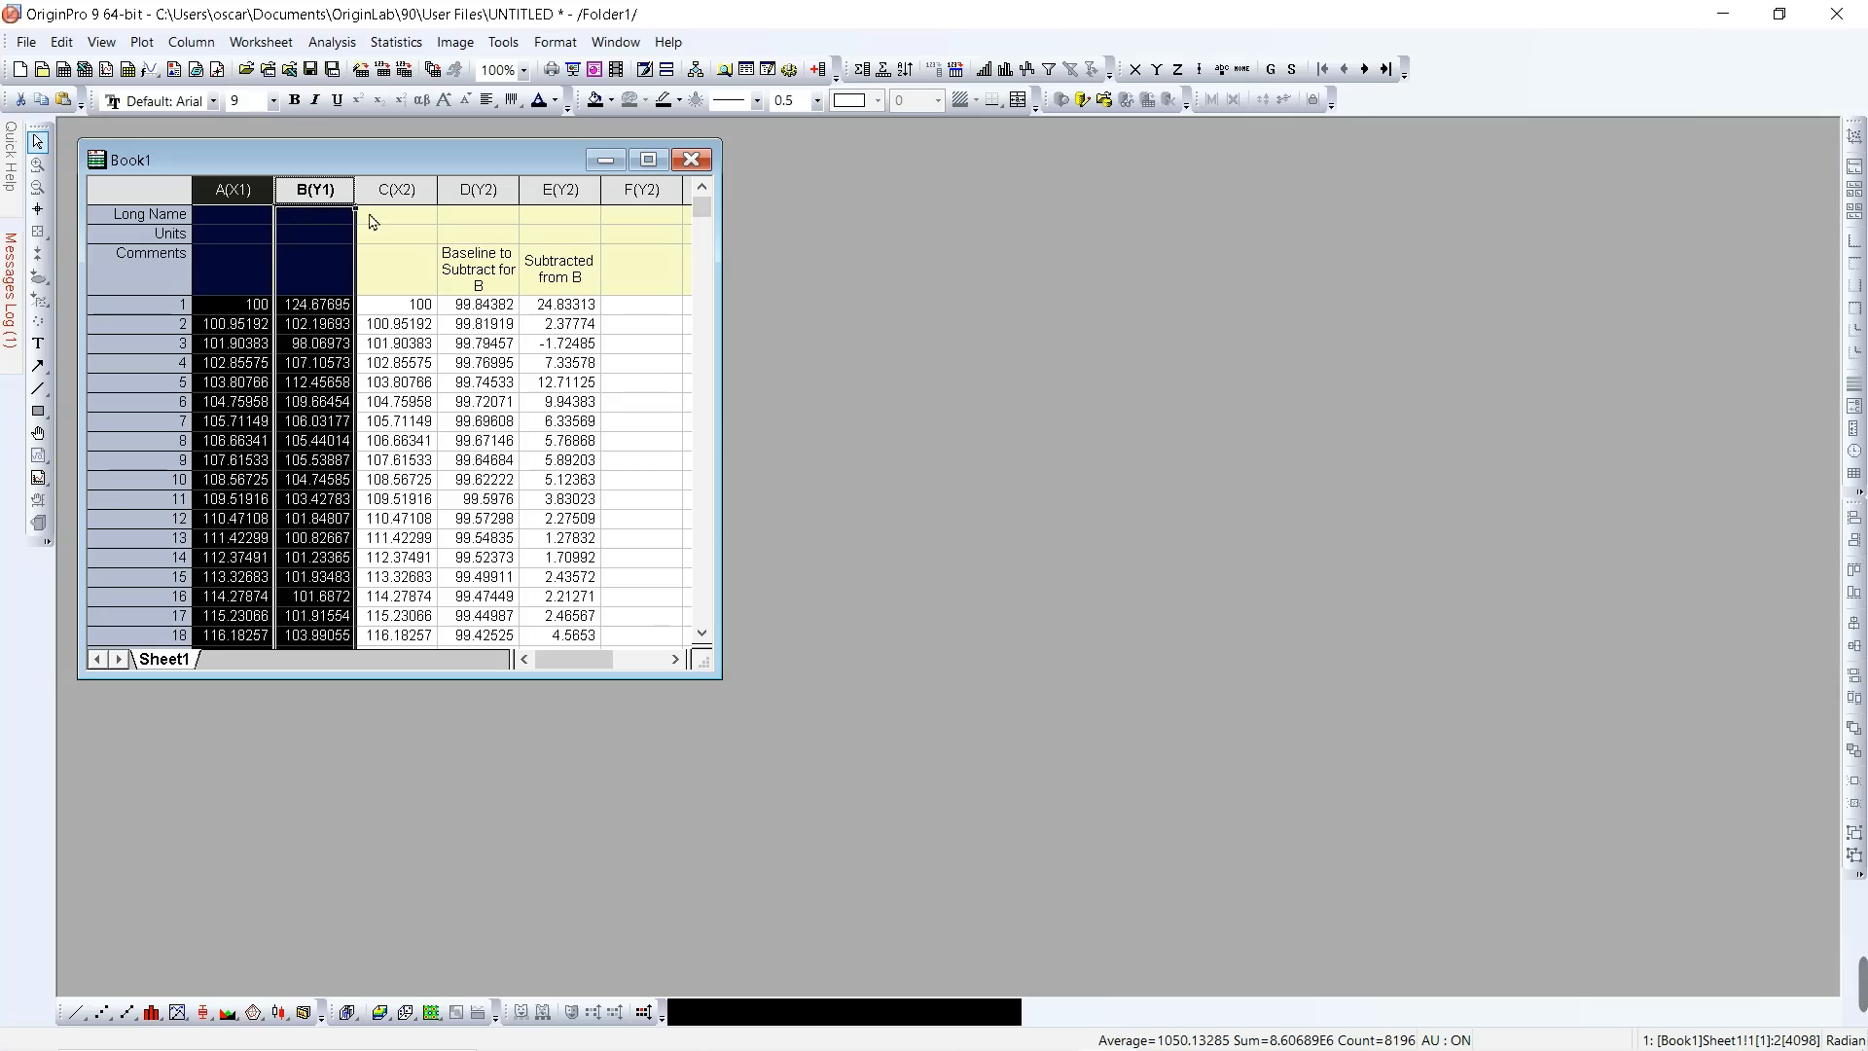
{"action": "left_click", "coordinate": [424, 207], "text": "shift"}
{"action": "left_click", "coordinate": [554, 206], "text": "ctrl"}
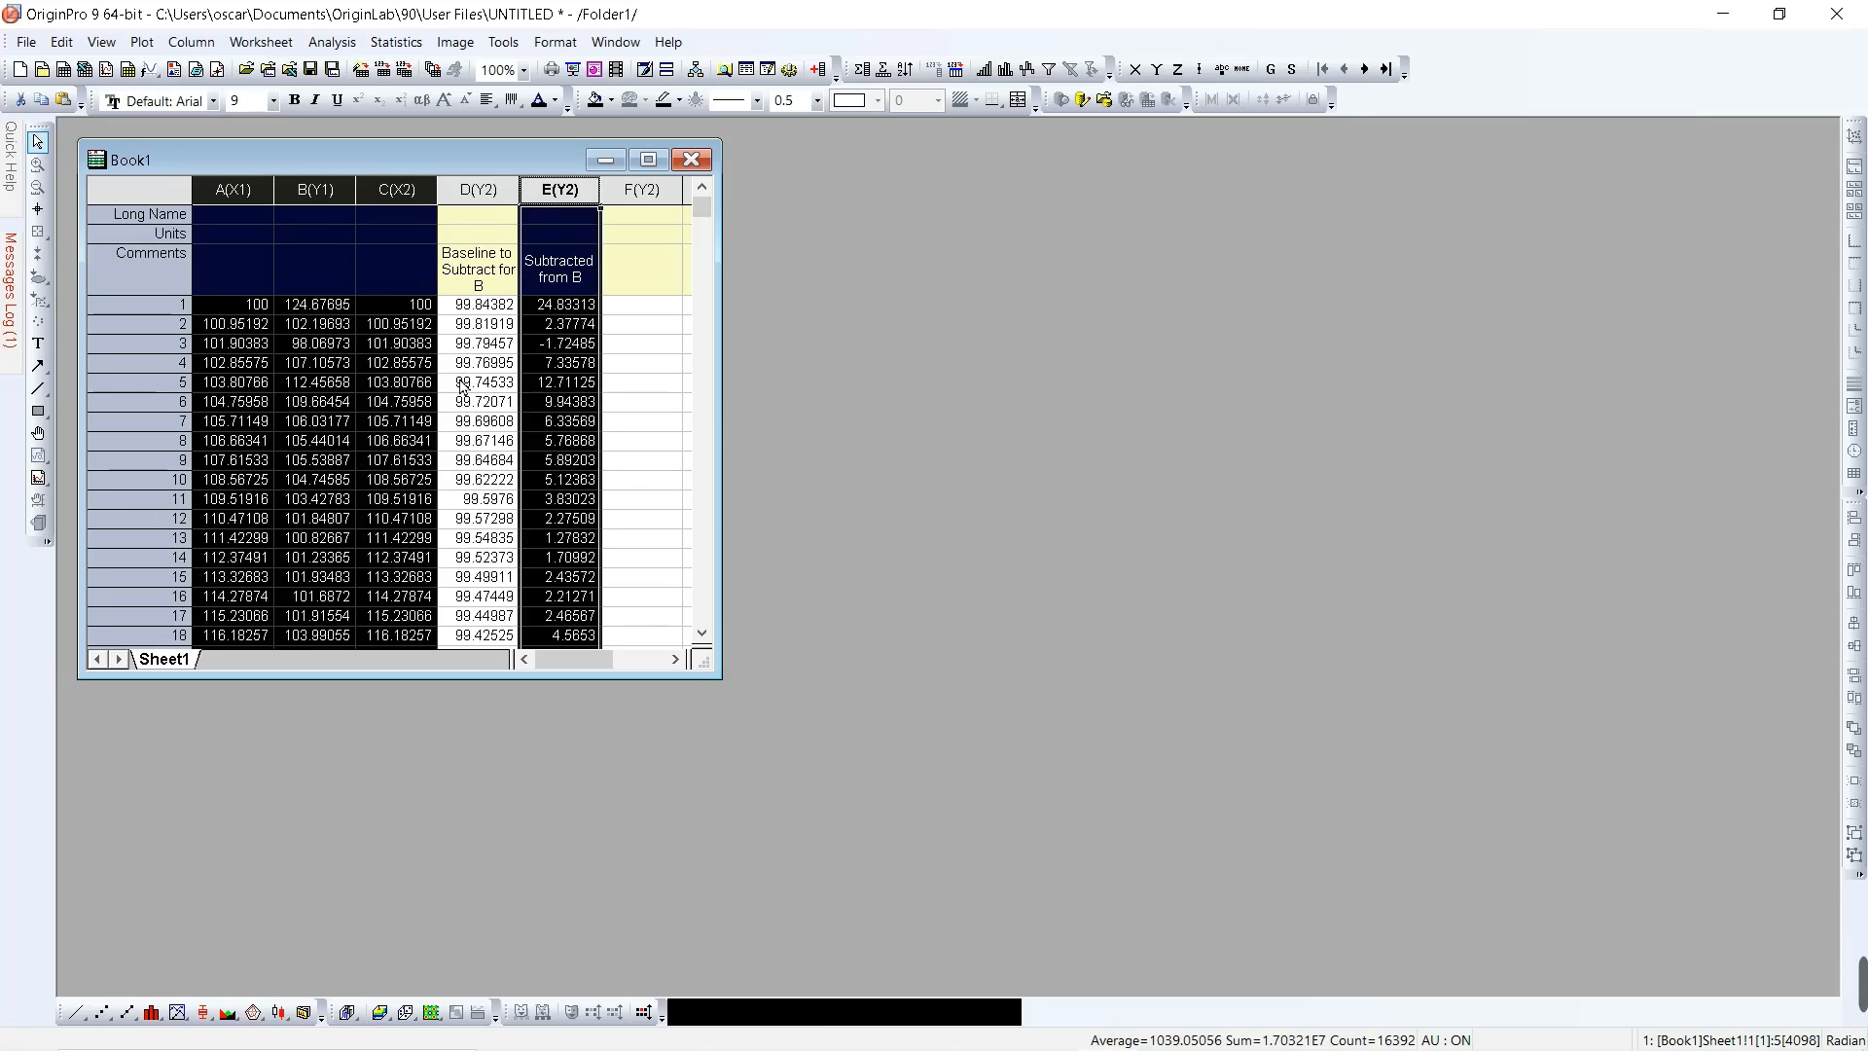
{"action": "left_click", "coordinate": [142, 41]}
{"action": "mouse_move", "coordinate": [162, 76]}
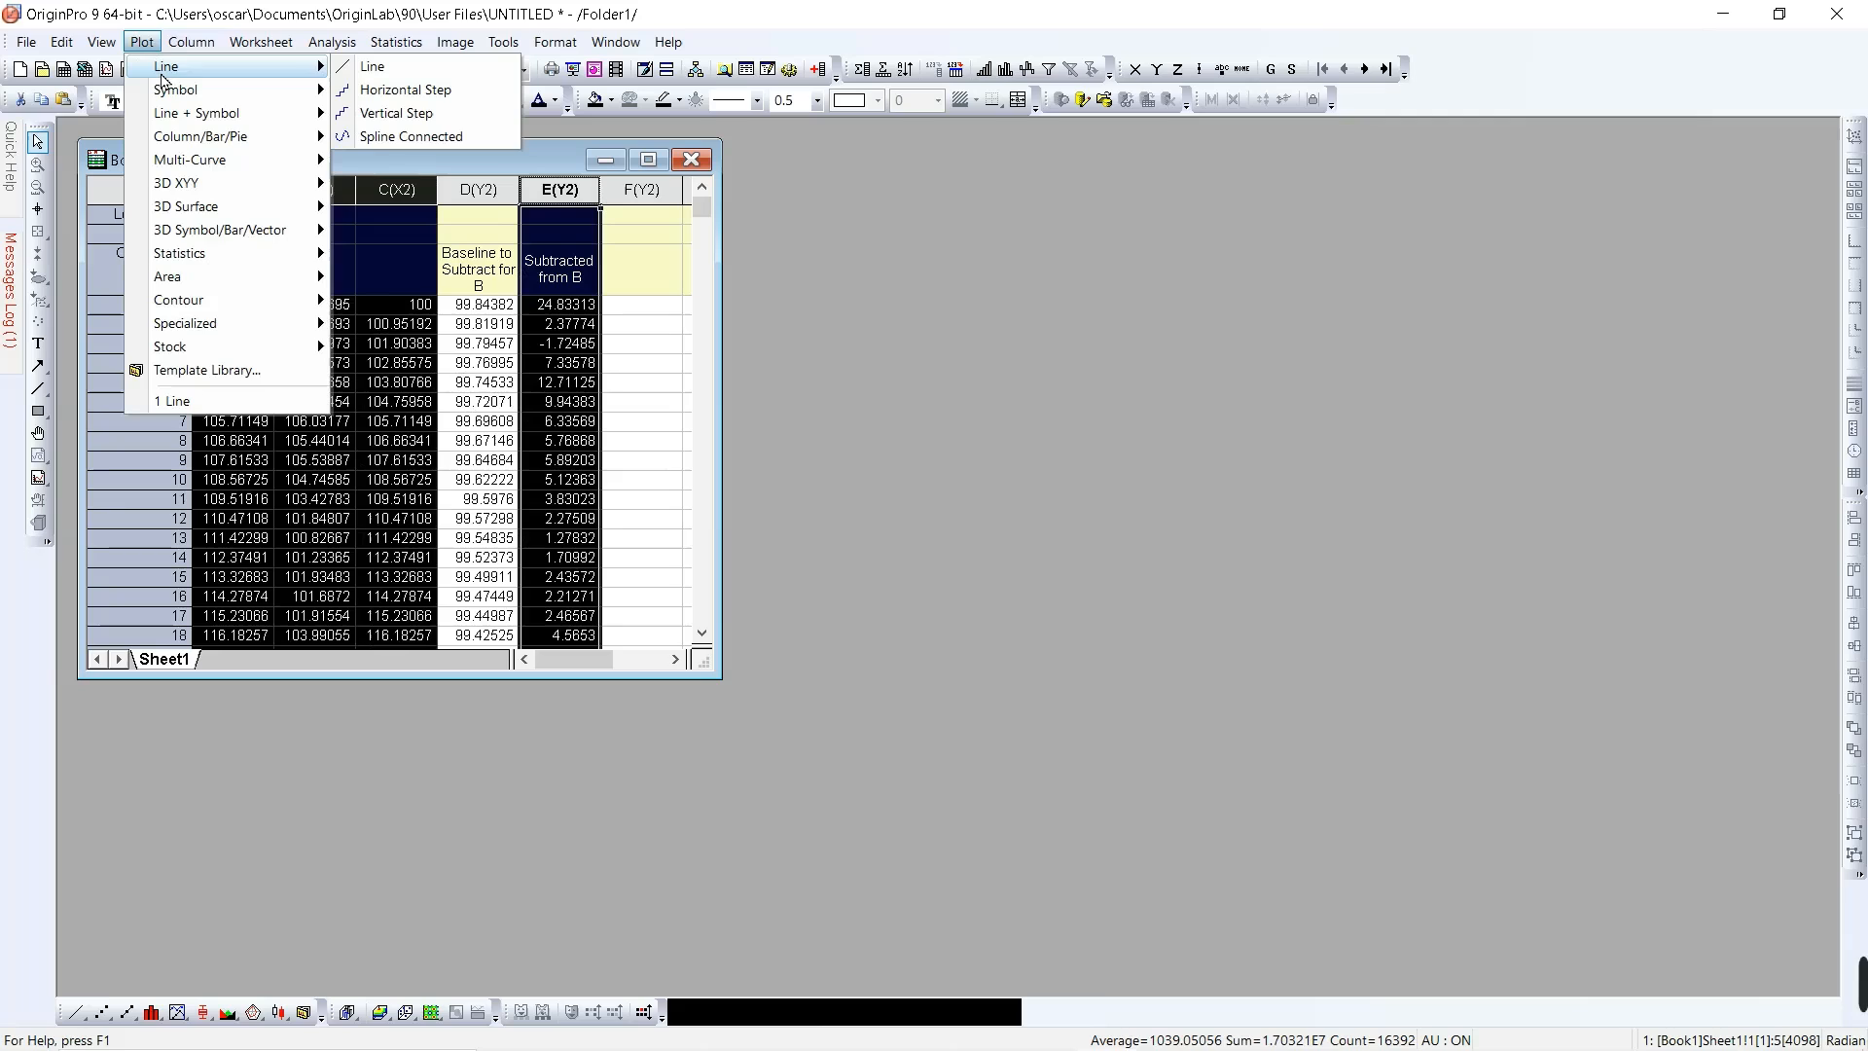
{"action": "left_click", "coordinate": [360, 70]}
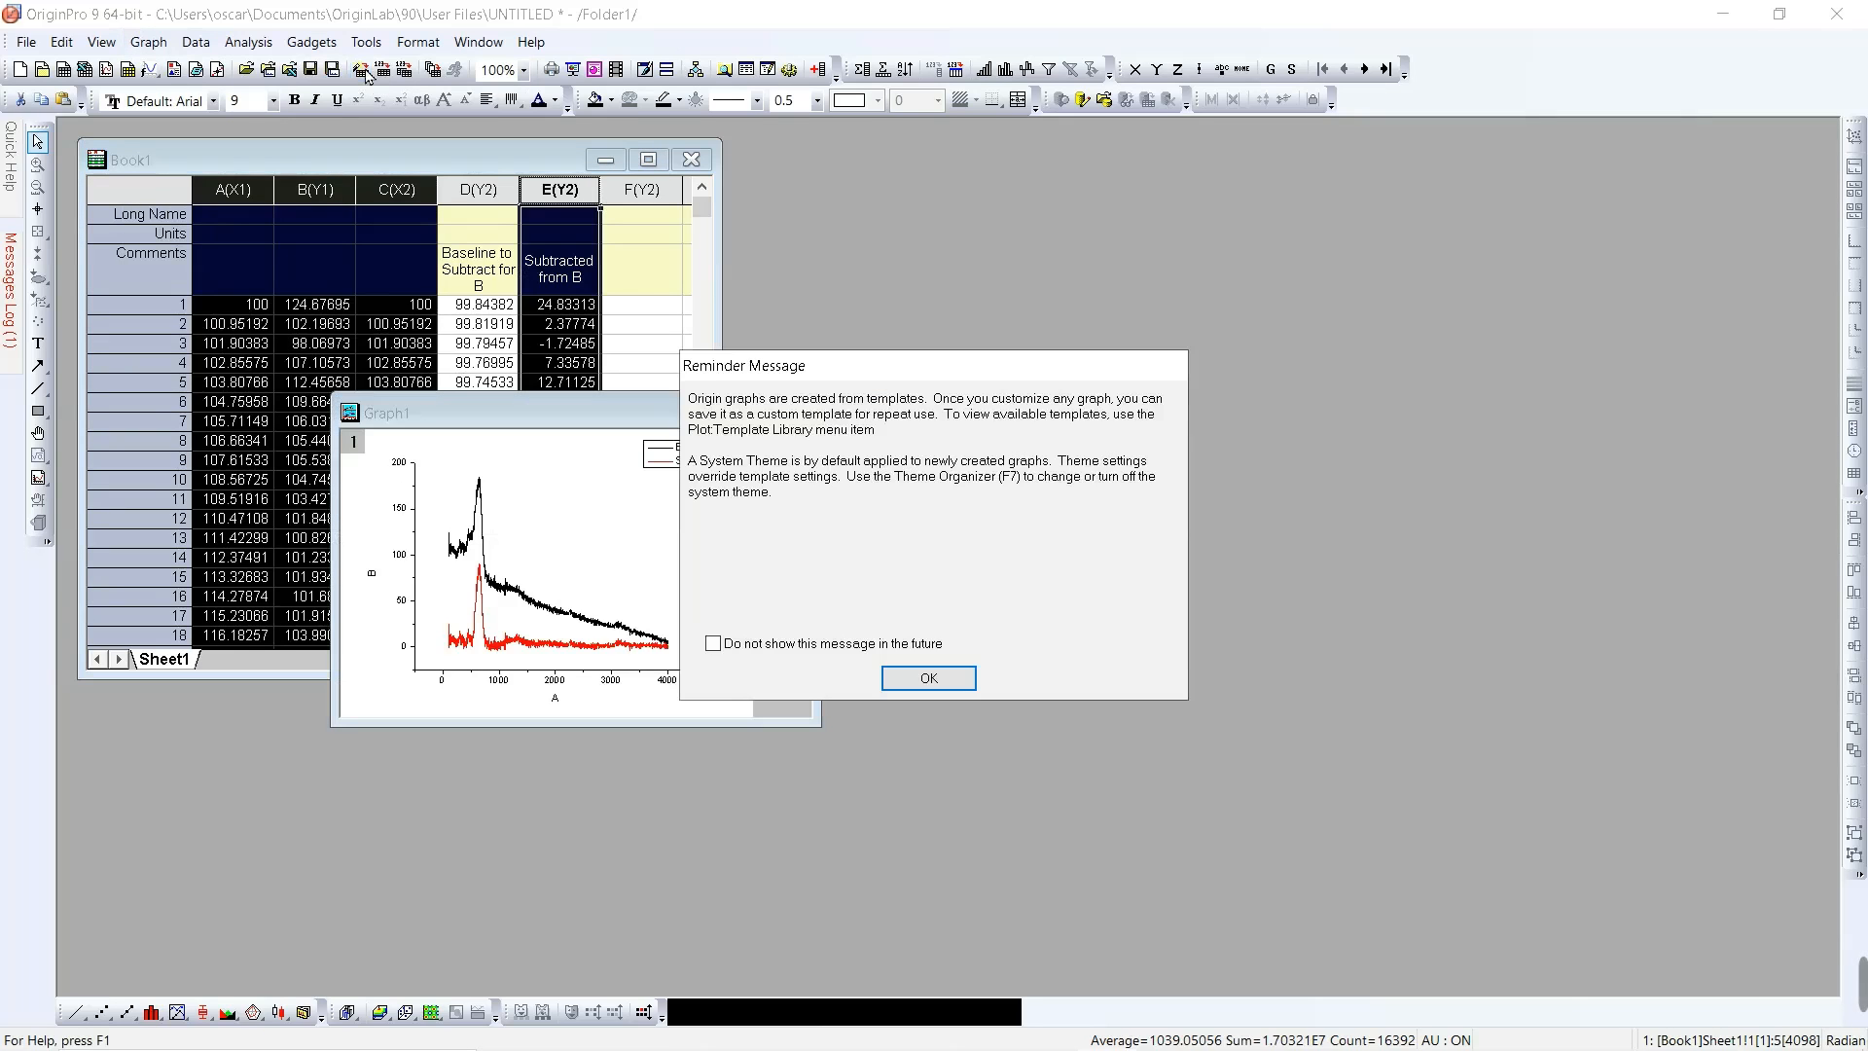
{"action": "left_click", "coordinate": [928, 678]}
{"action": "left_click", "coordinate": [748, 414]}
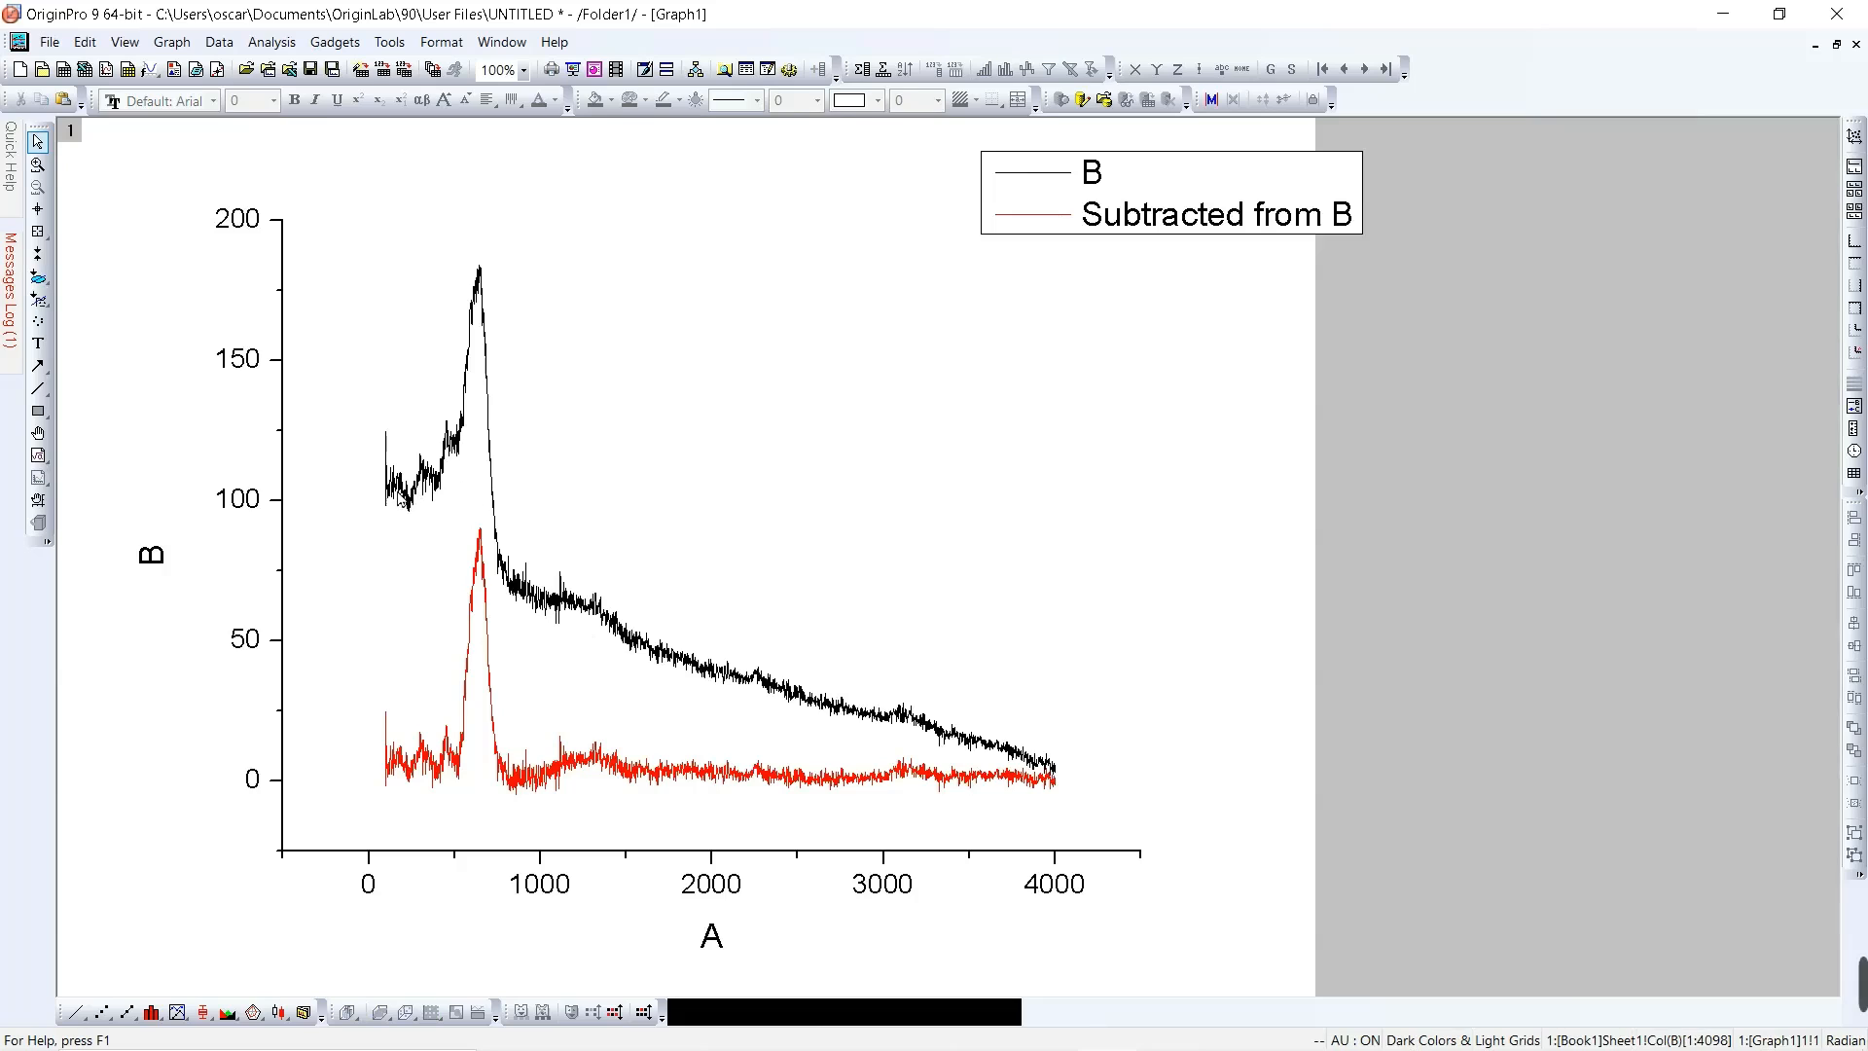
Step: Set the graph's X axis scale from 0 to 4000 with a major tick increment of 500
{"action": "double_click", "coordinate": [553, 888]}
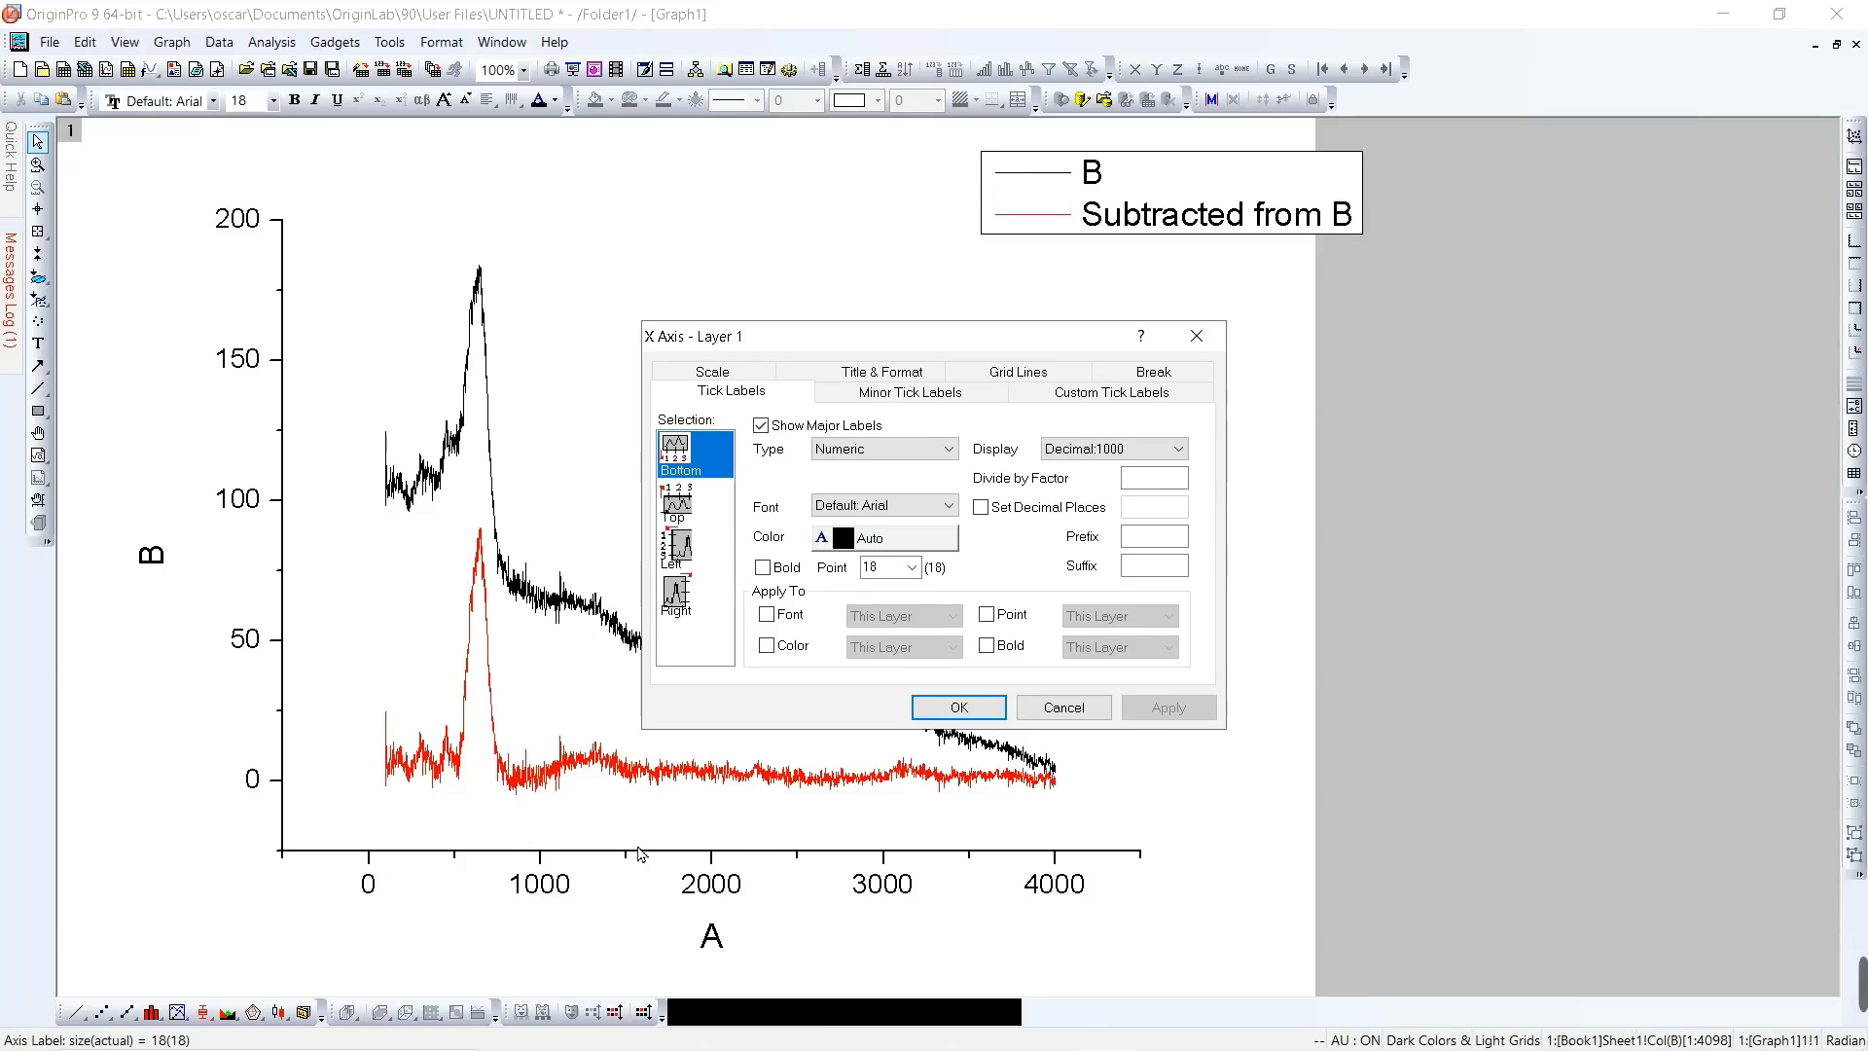
{"action": "left_click", "coordinate": [750, 365]}
{"action": "type", "text": "0"}
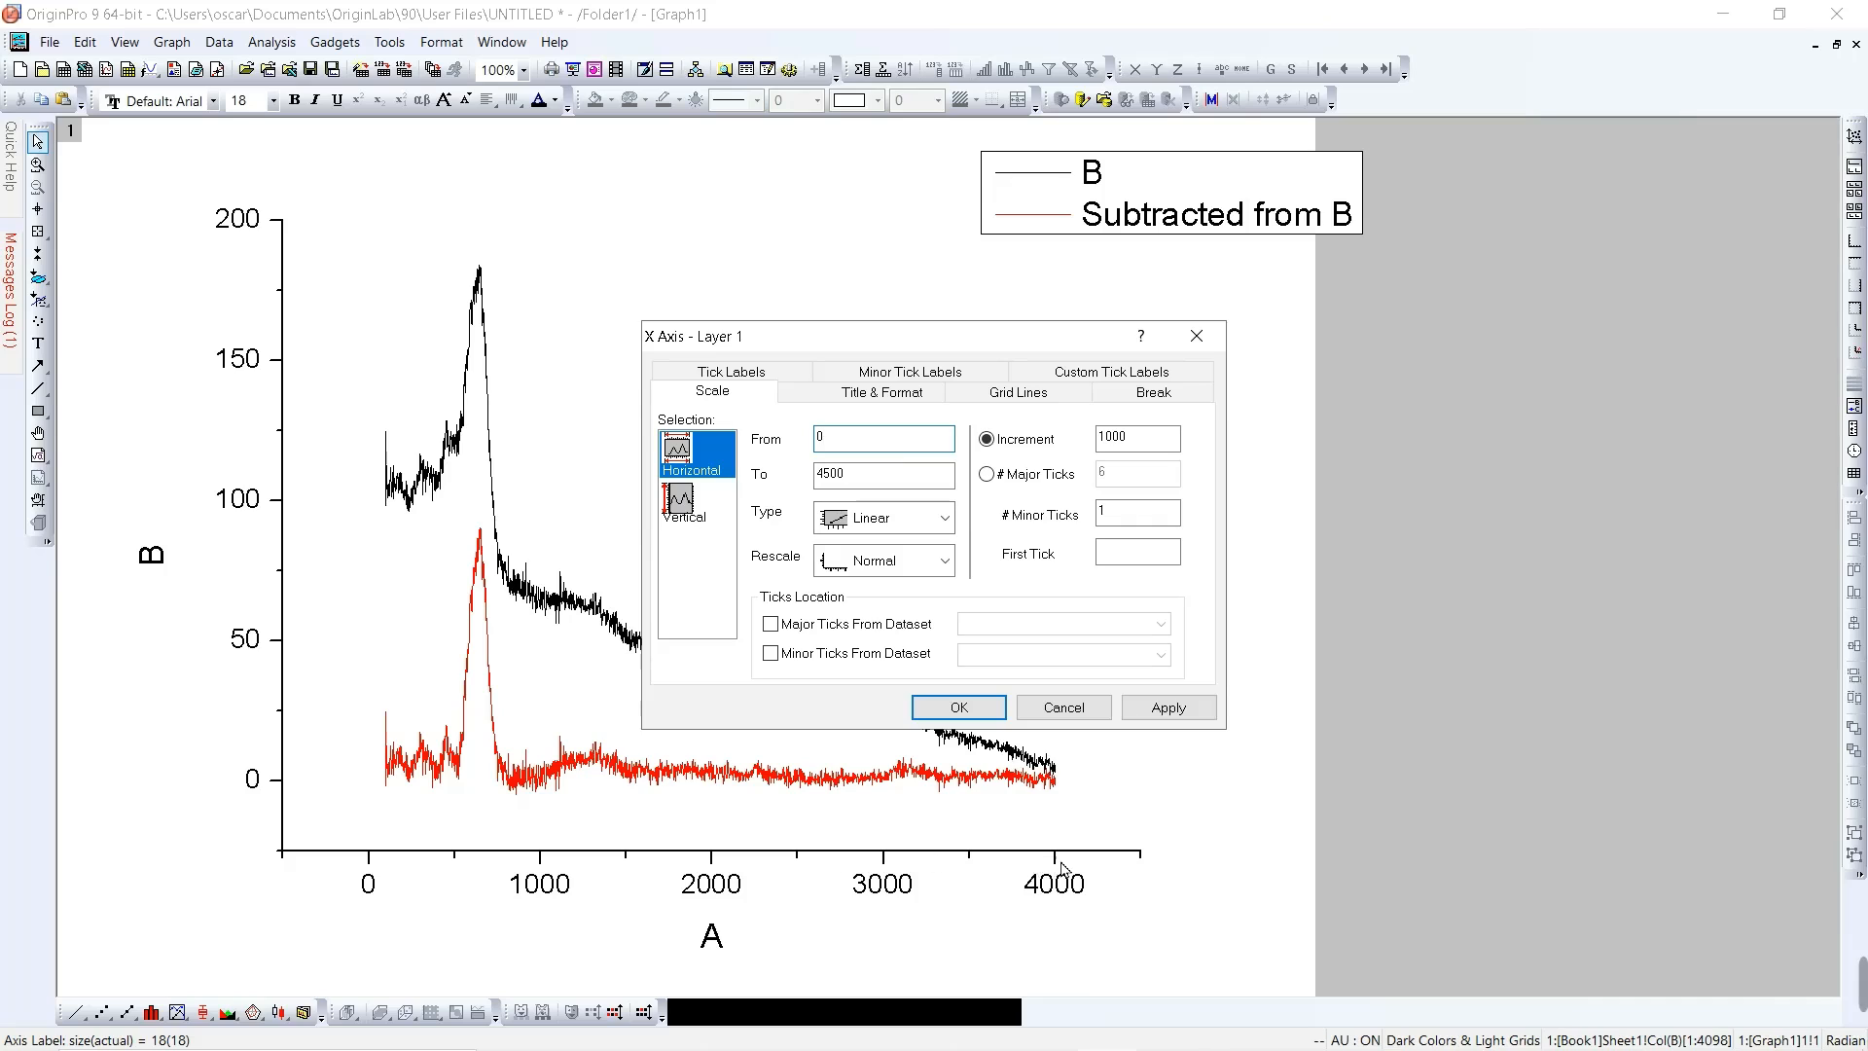
{"action": "double_click", "coordinate": [925, 479]}
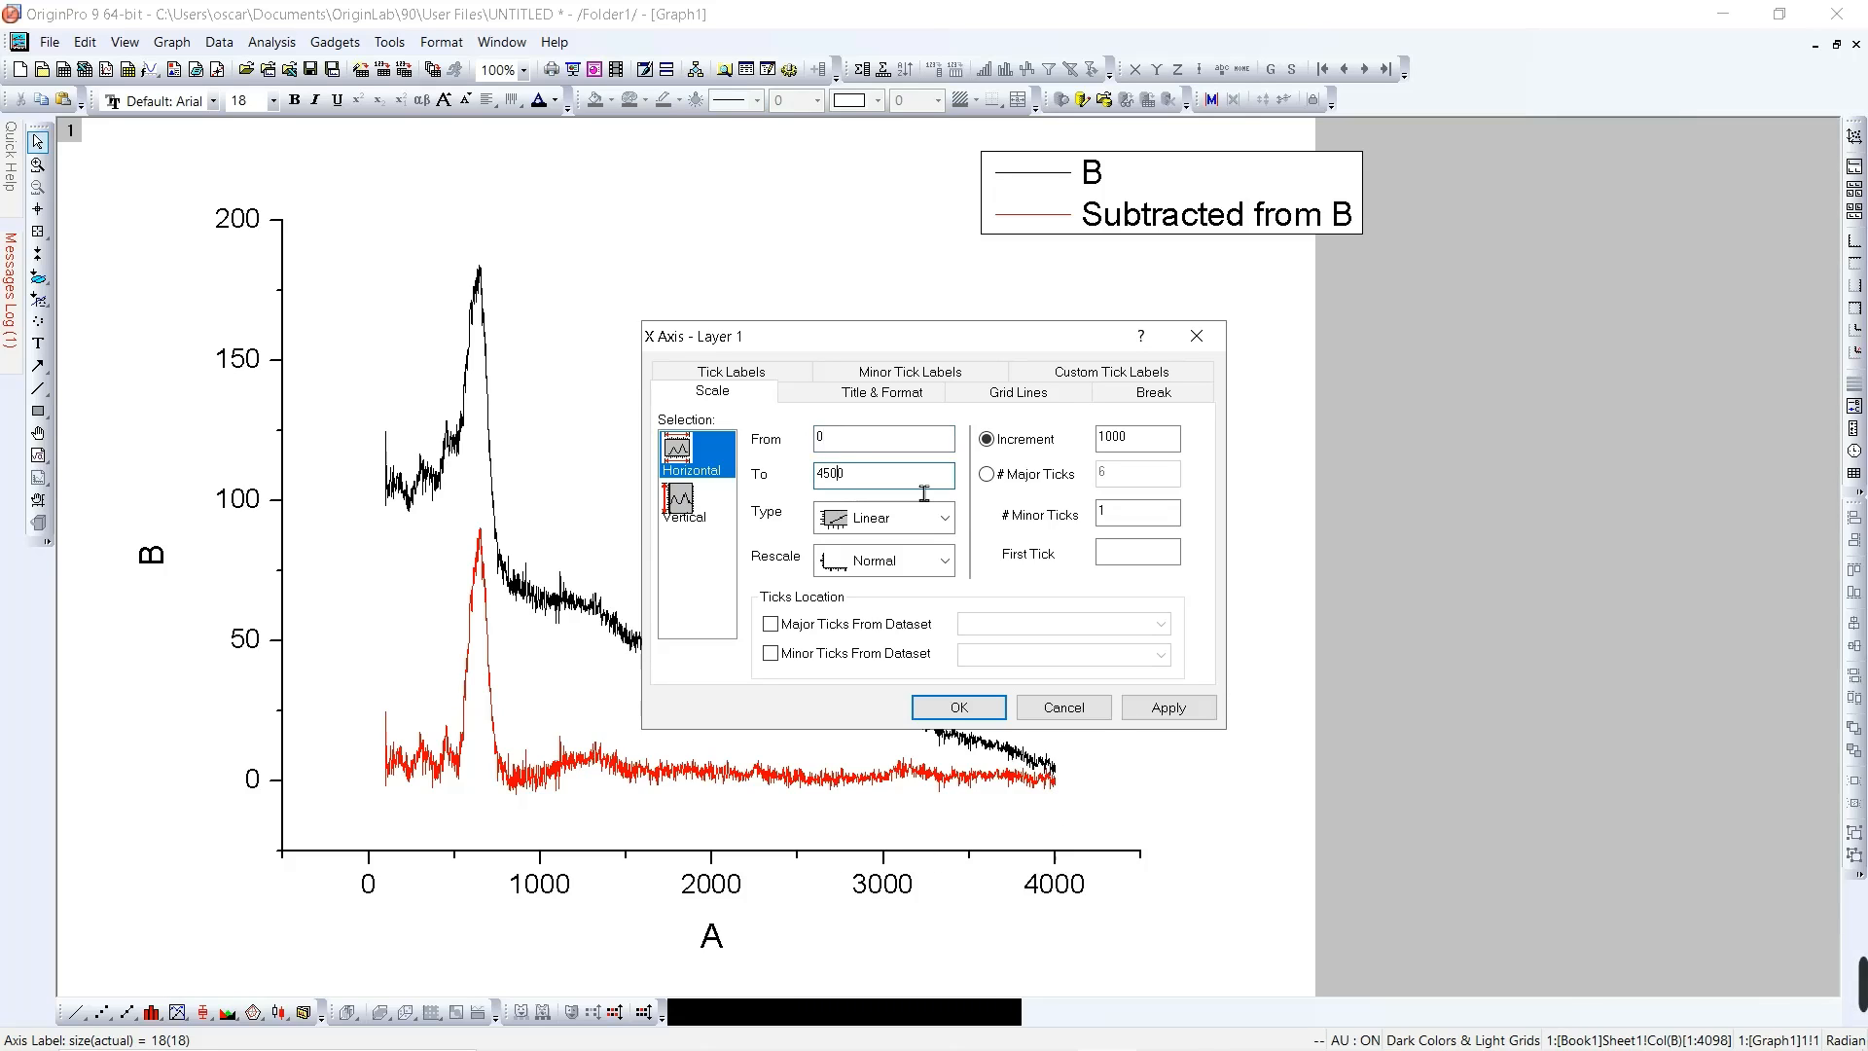
{"action": "type", "text": "4000"}
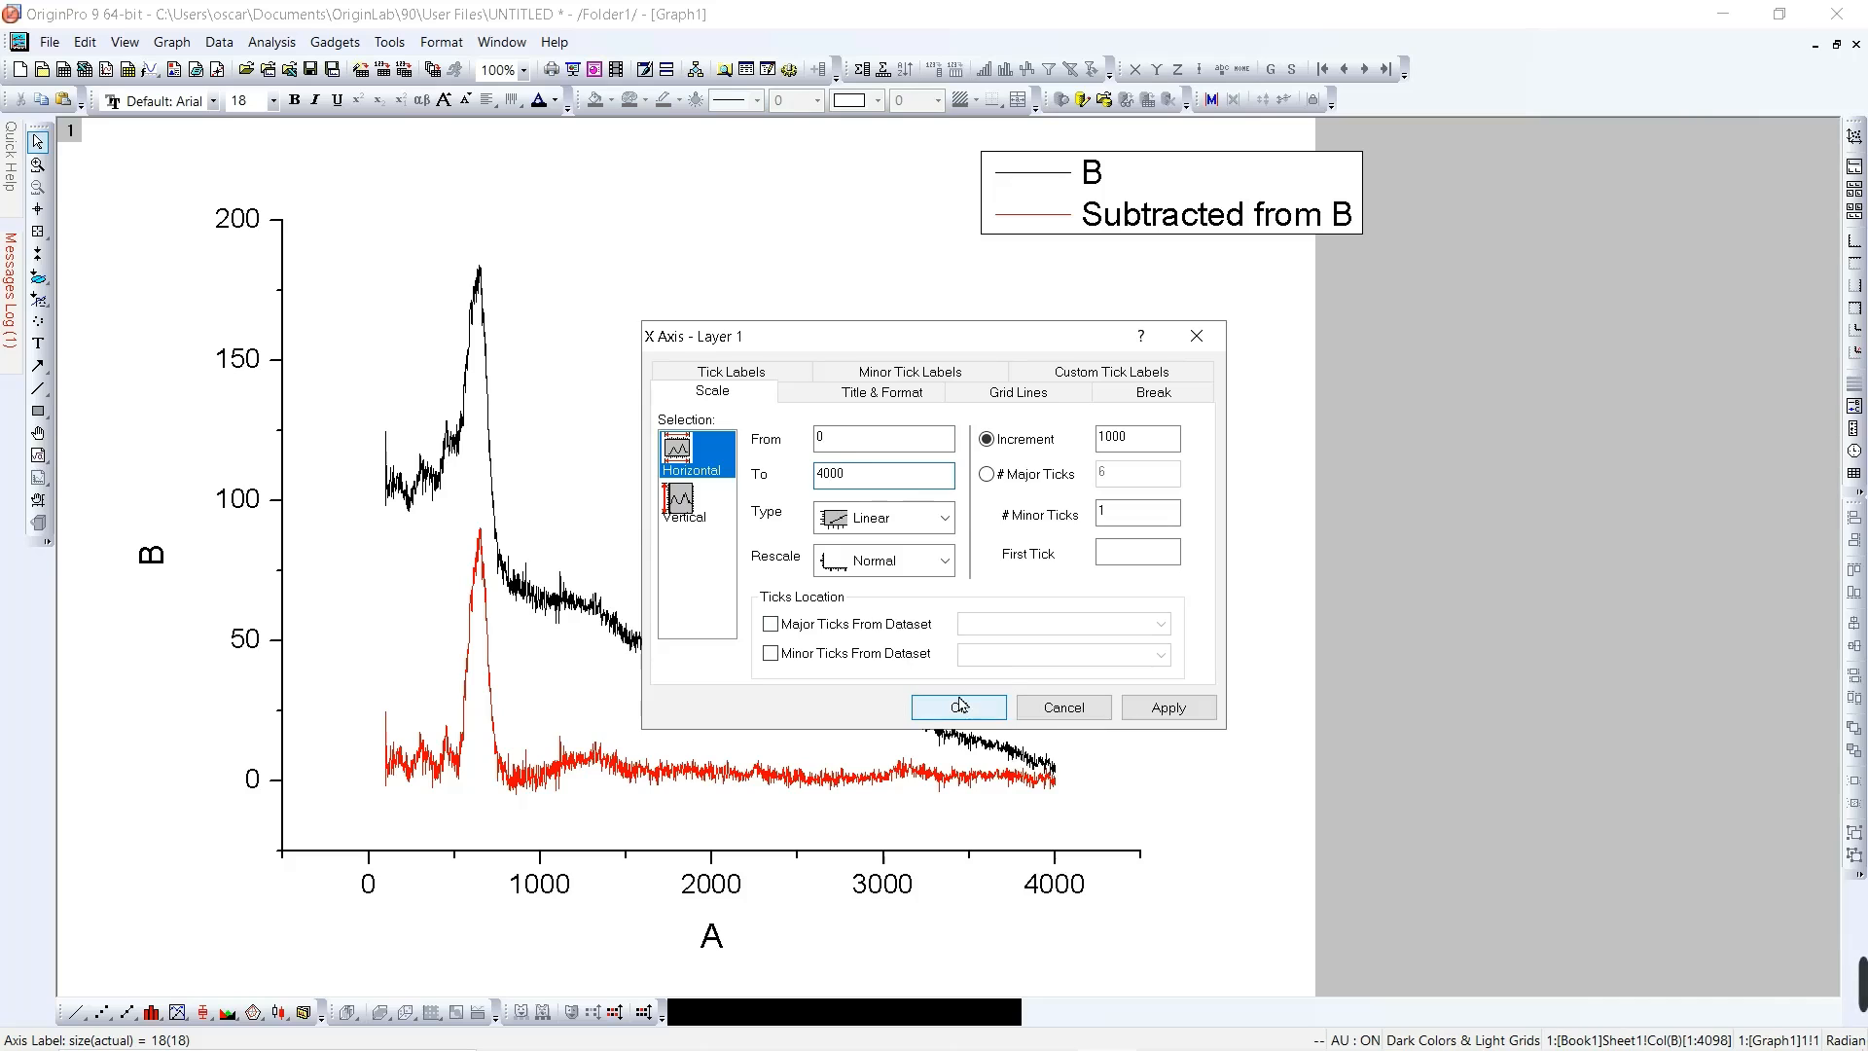
{"action": "left_click", "coordinate": [1167, 717]}
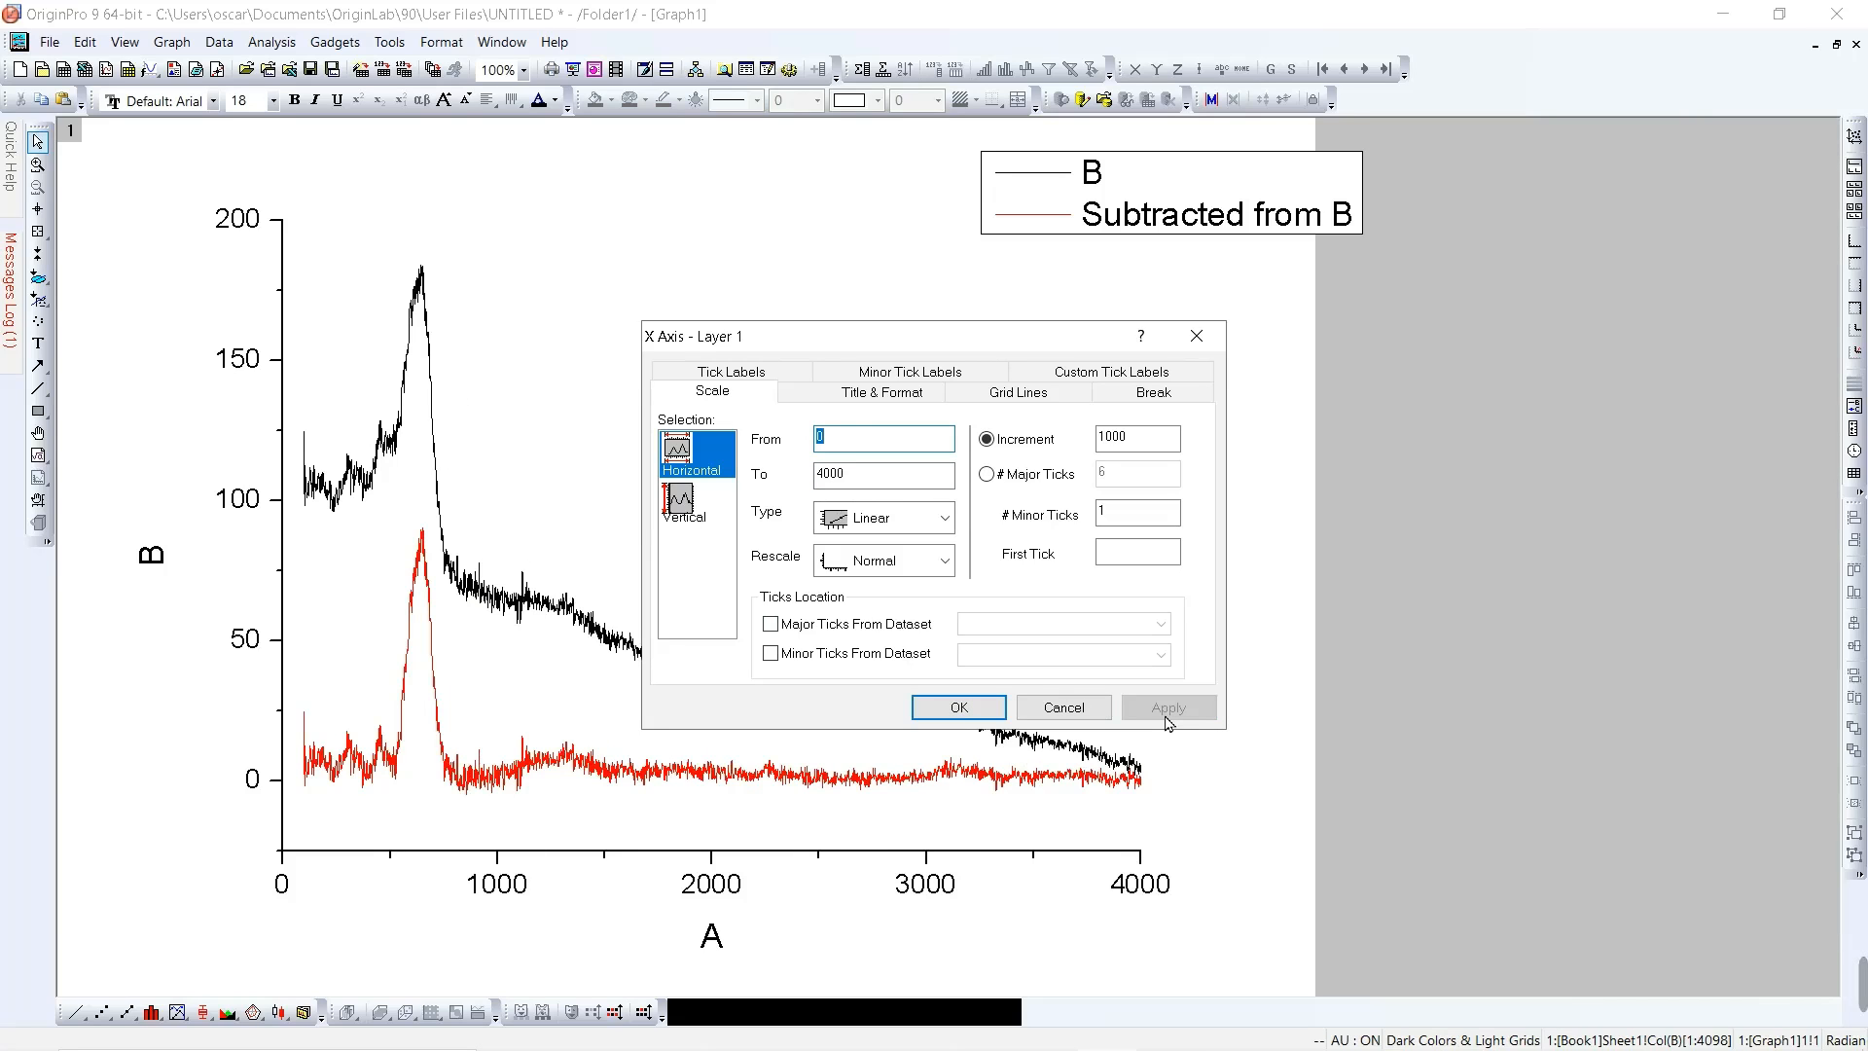
{"action": "double_click", "coordinate": [1112, 437]}
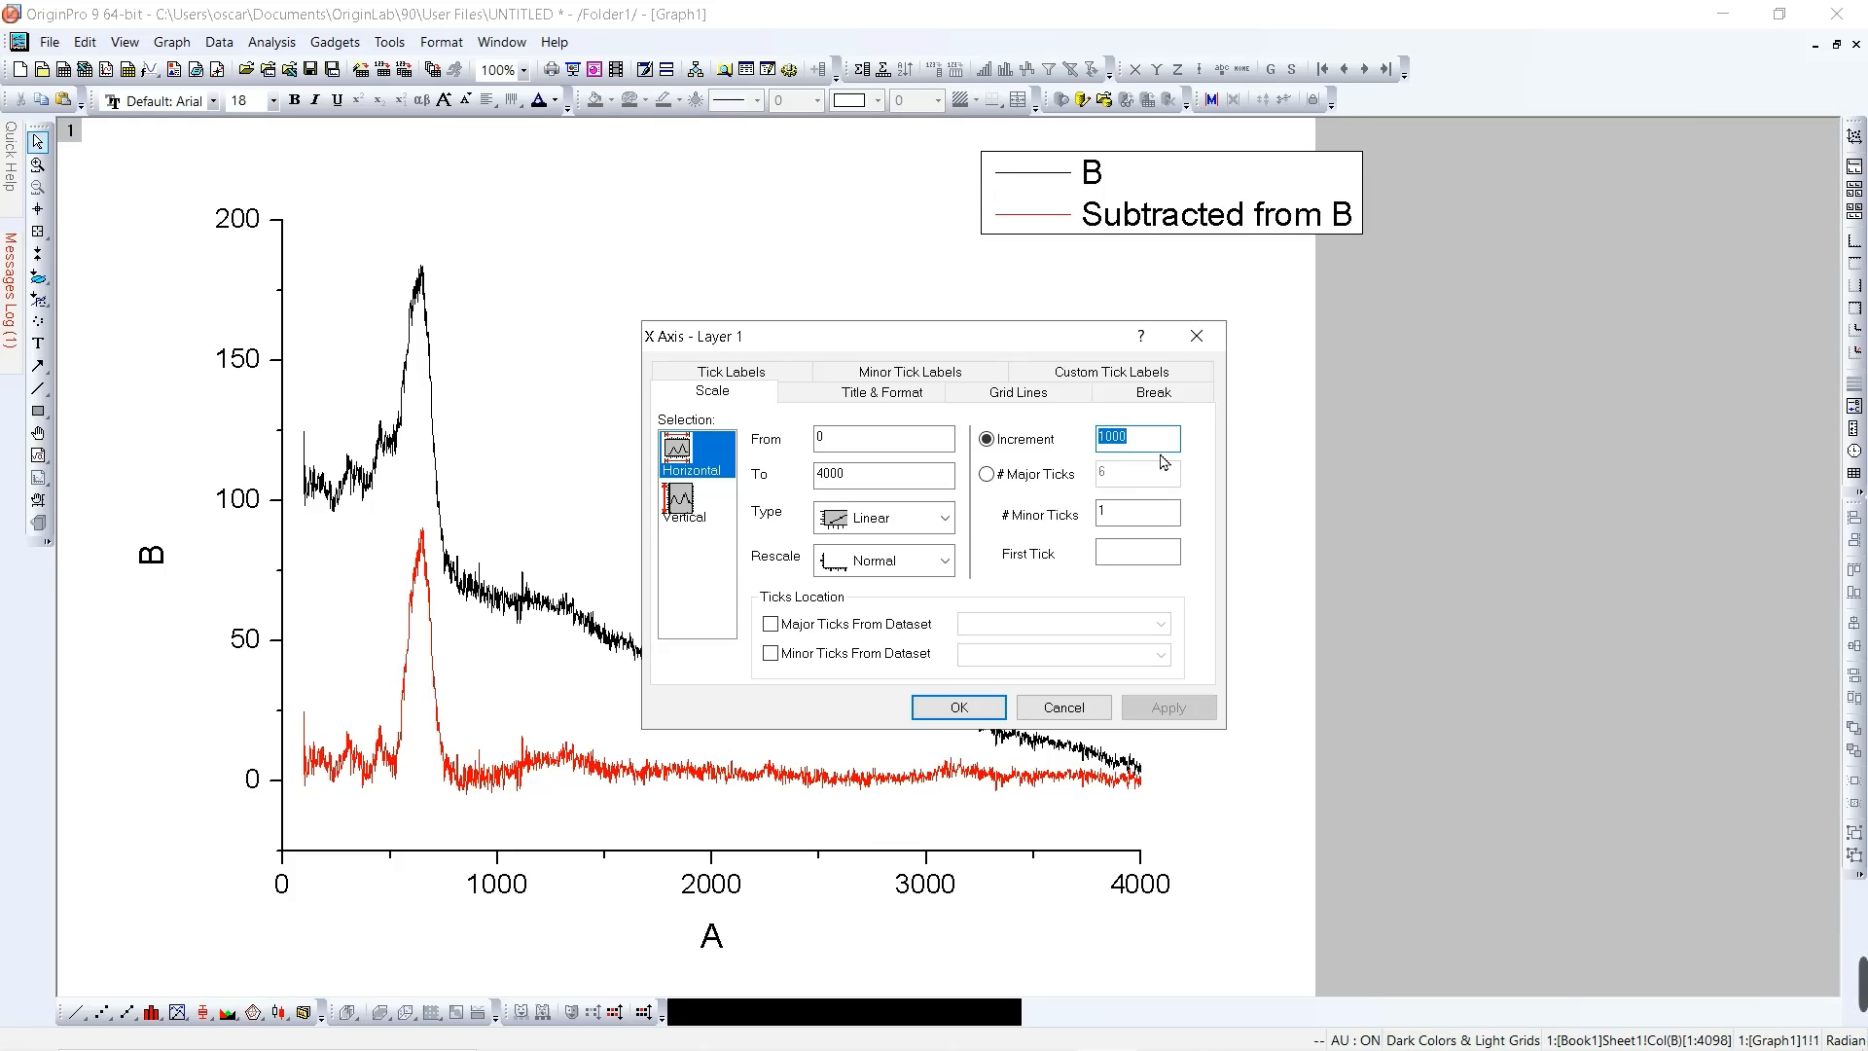
{"action": "type", "text": "500"}
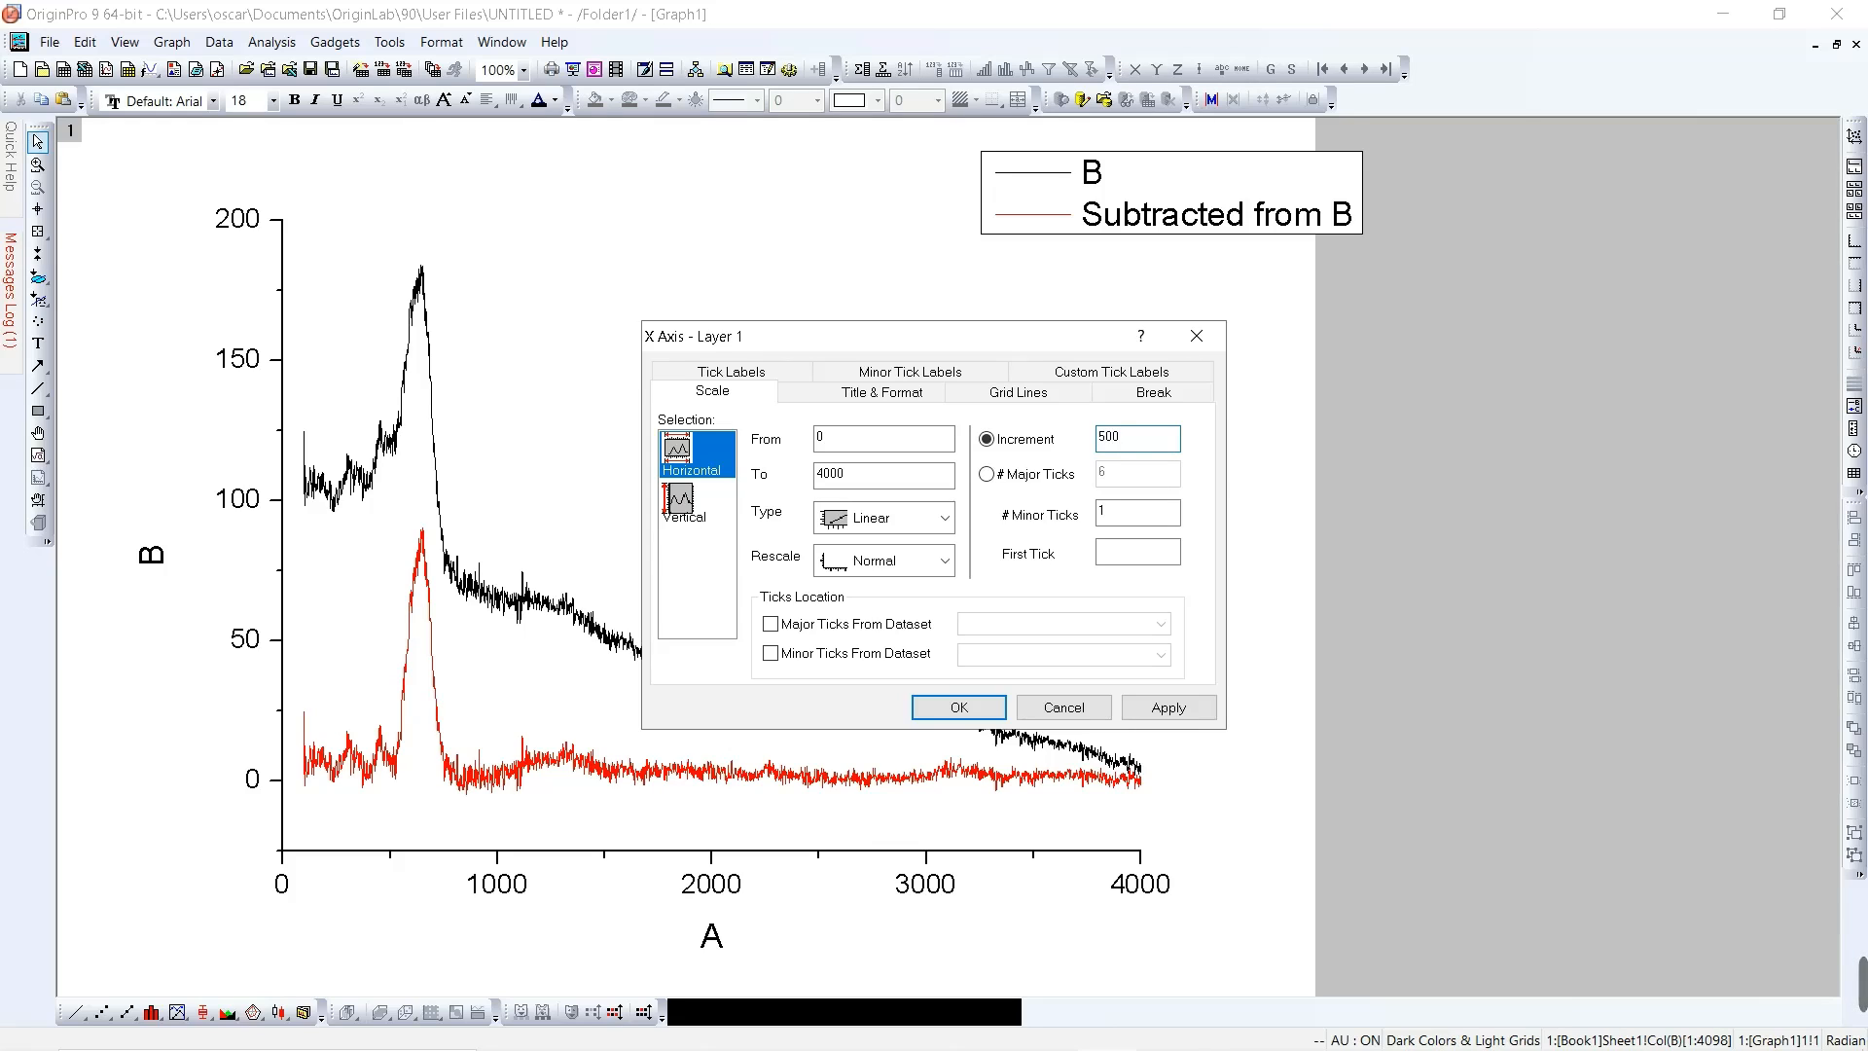
{"action": "left_click", "coordinate": [1193, 718]}
{"action": "left_click", "coordinate": [972, 710]}
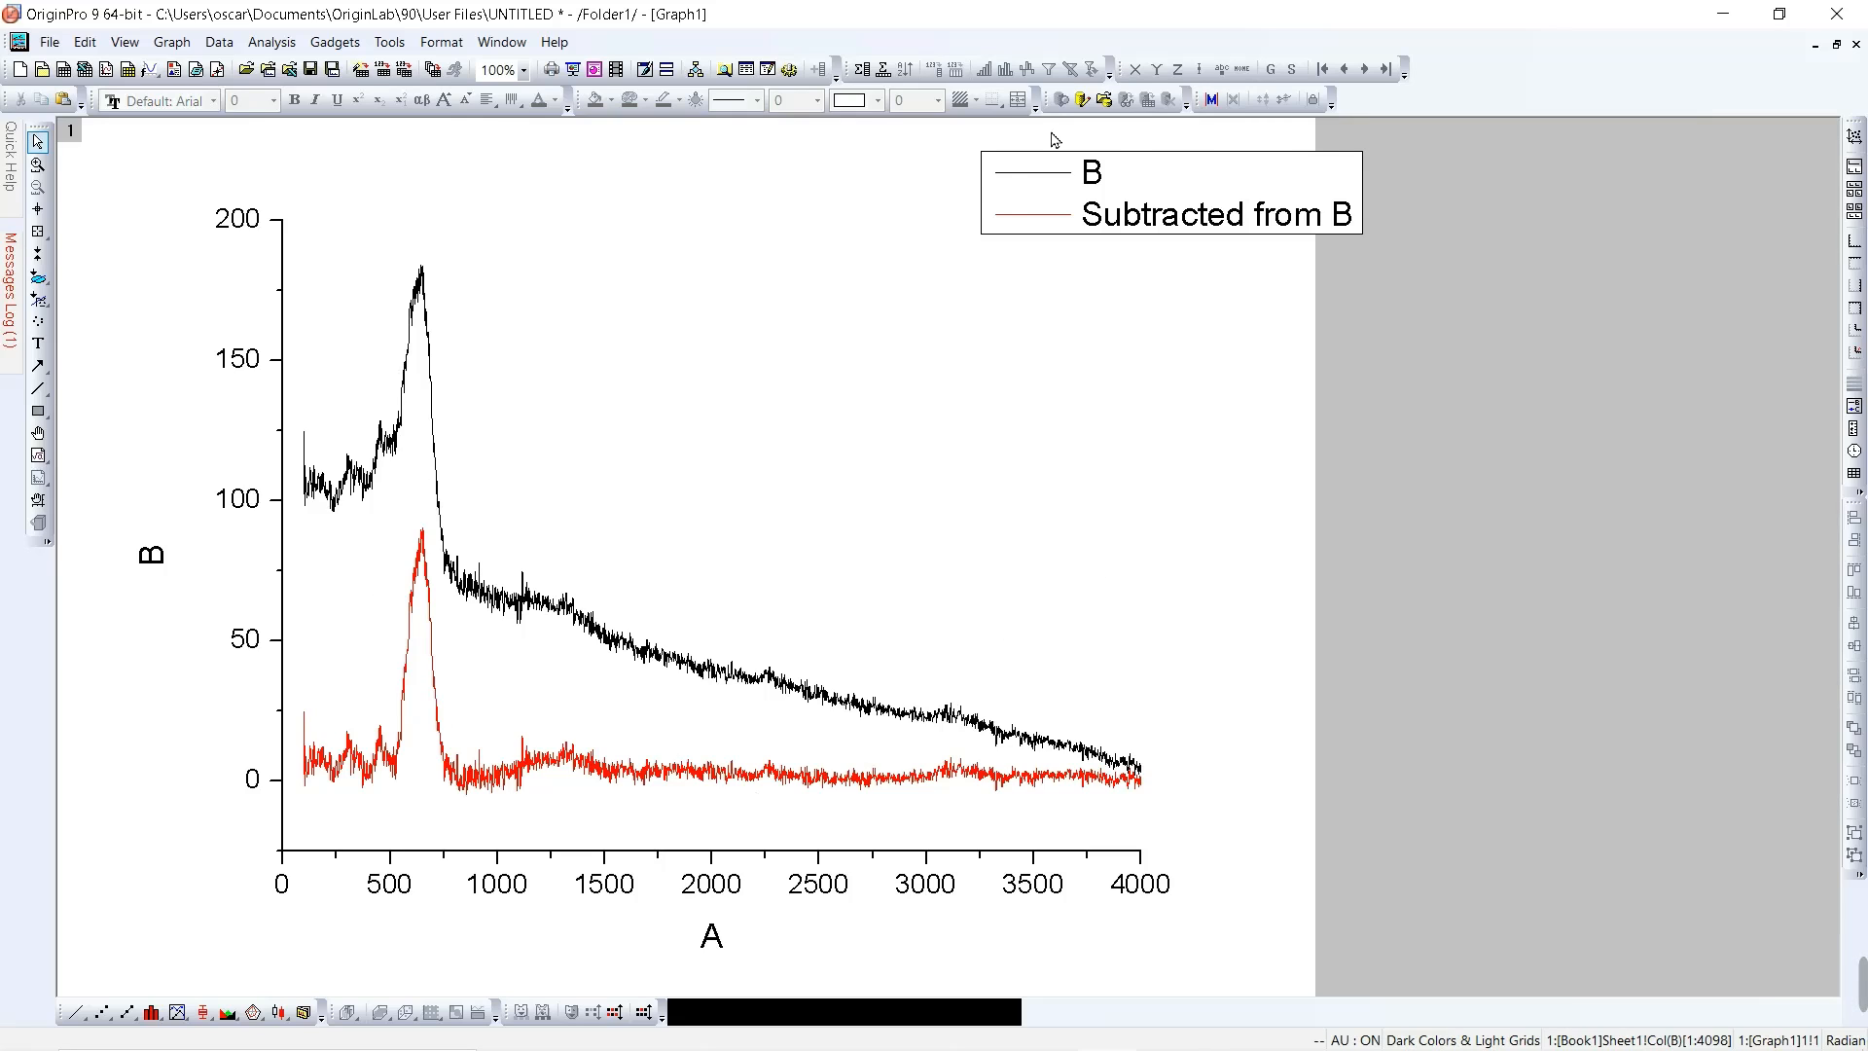
Step: Move the legend down into the empty upper area of the plot and rename its first entry "Muestra"
{"action": "left_click_drag", "start_coordinate": [1196, 232], "coordinate": [985, 312]}
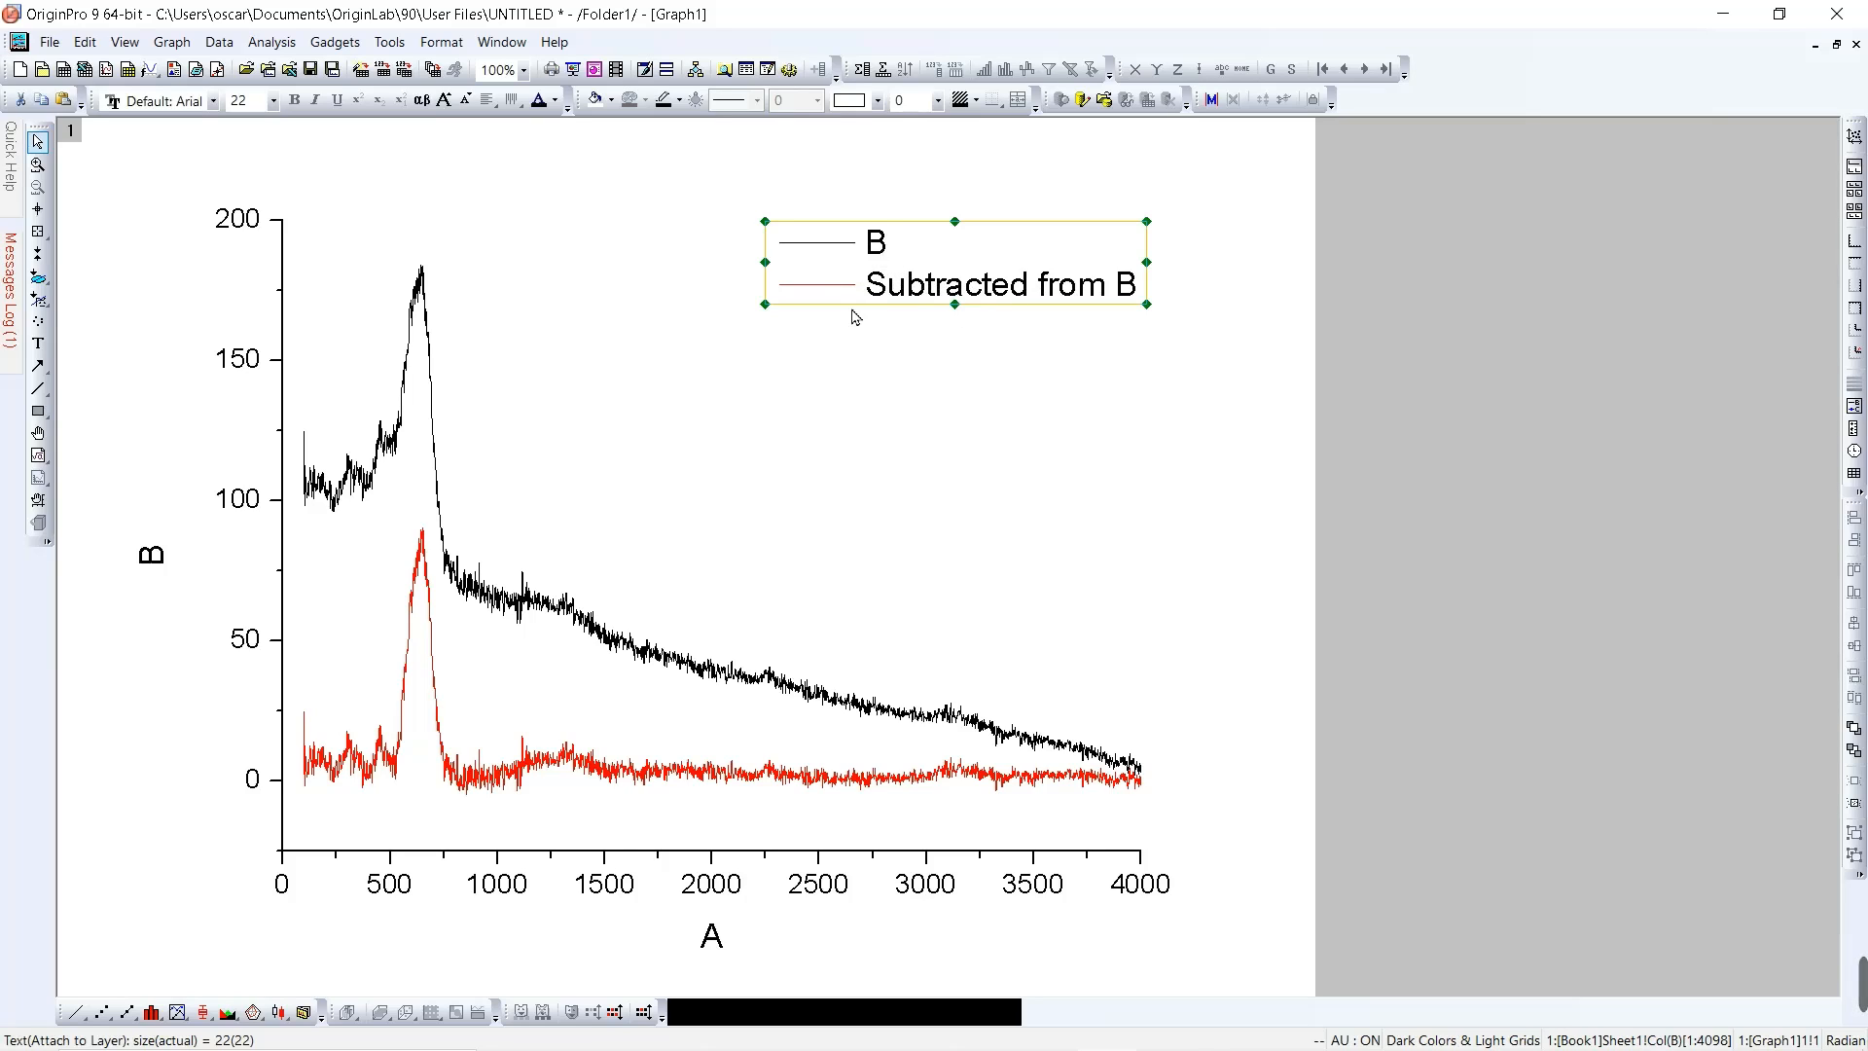
{"action": "left_click", "coordinate": [876, 262]}
{"action": "double_click", "coordinate": [875, 261]}
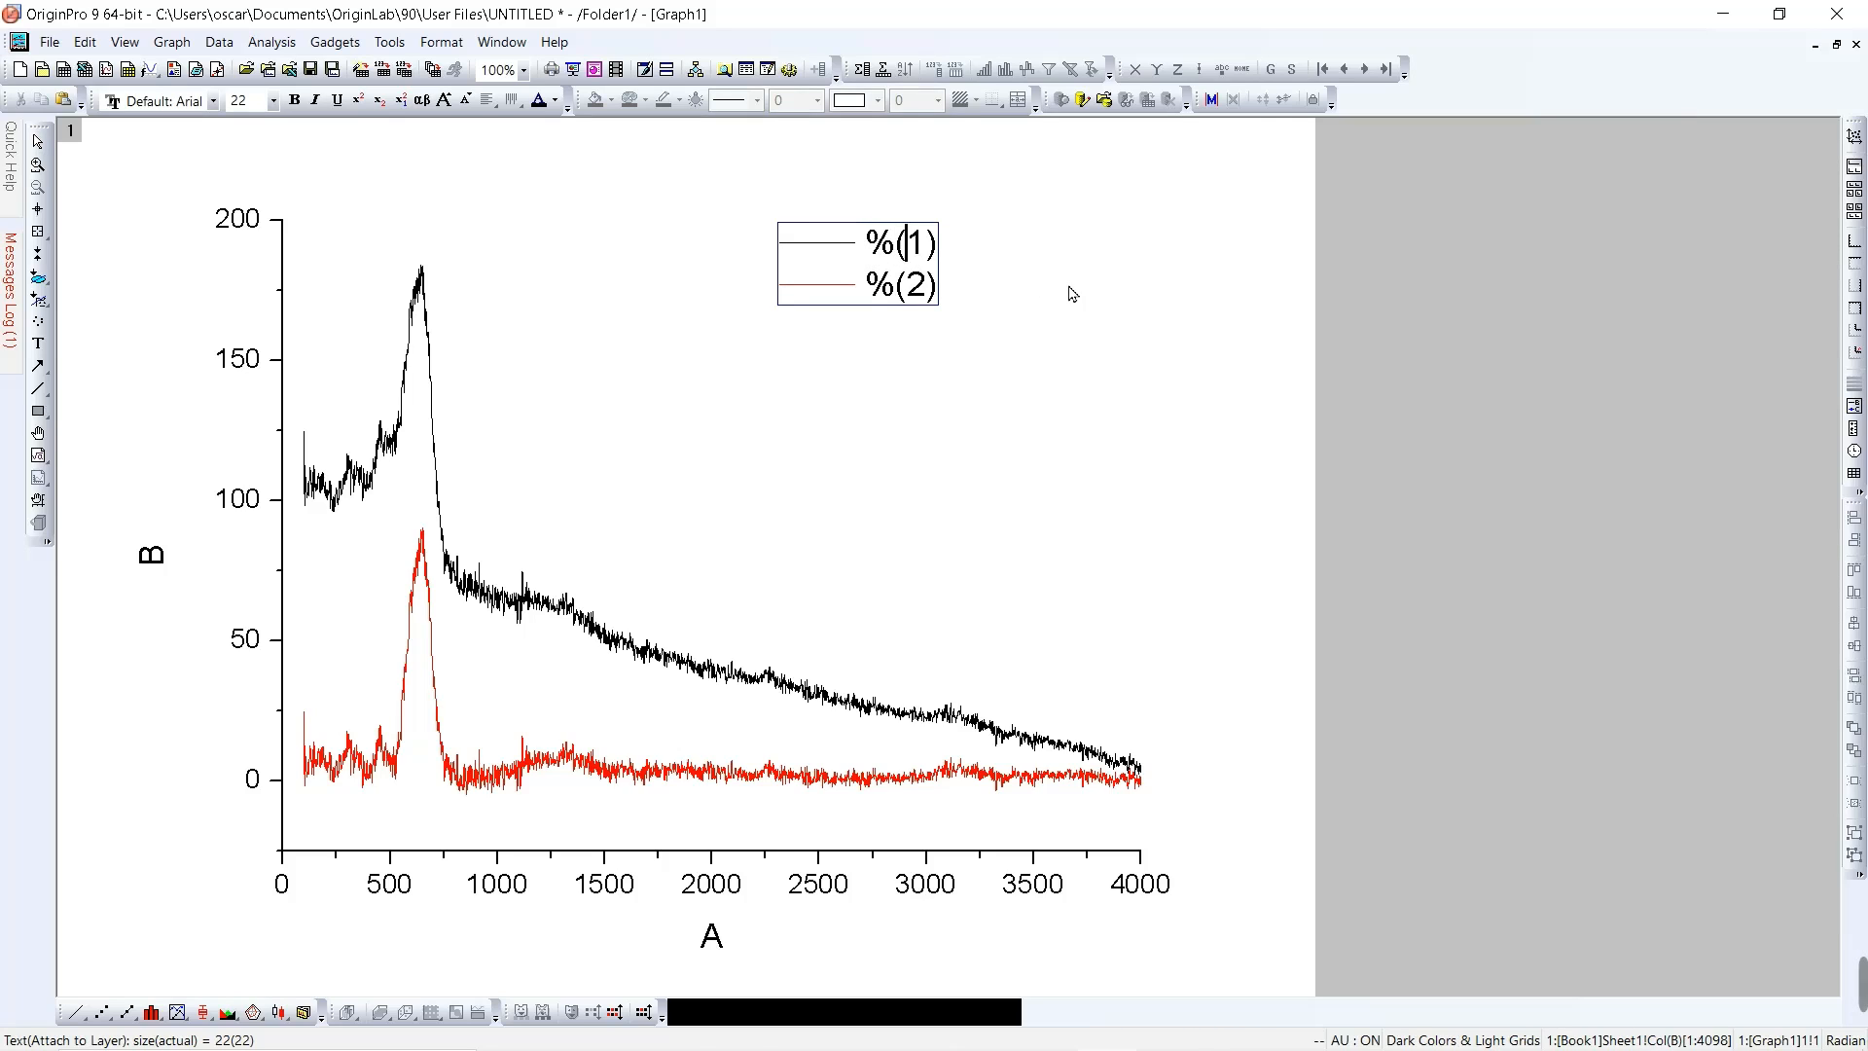
{"action": "key", "text": "Right"}
{"action": "key", "text": "Right"}
{"action": "key", "text": "BackSpace"}
{"action": "key", "text": "BackSpace"}
{"action": "type", "text": "Muestra"}
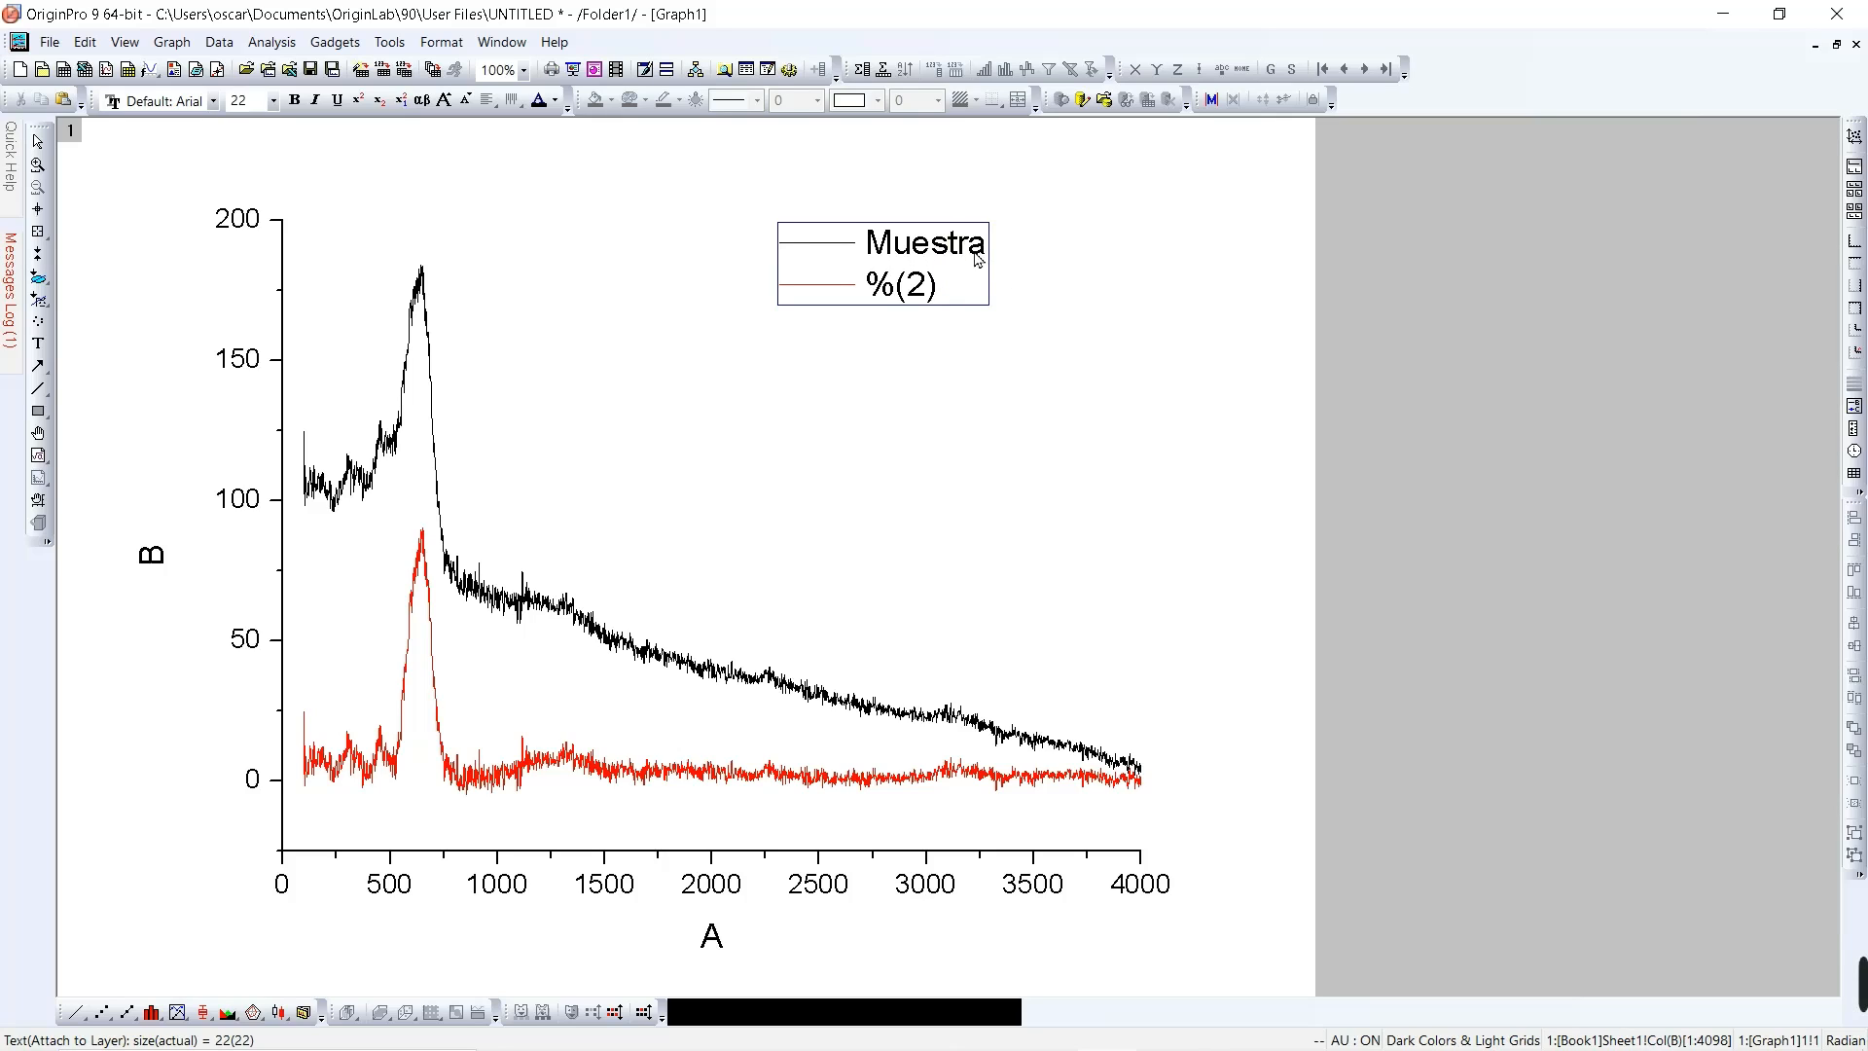
Step: Rename the legend's second entry, for the red curve, "Muestra si fondo"
{"action": "left_click", "coordinate": [939, 292]}
{"action": "key", "text": "BackSpace"}
{"action": "key", "text": "BackSpace"}
{"action": "key", "text": "BackSpace"}
{"action": "key", "text": "BackSpace"}
{"action": "type", "text": "M"}
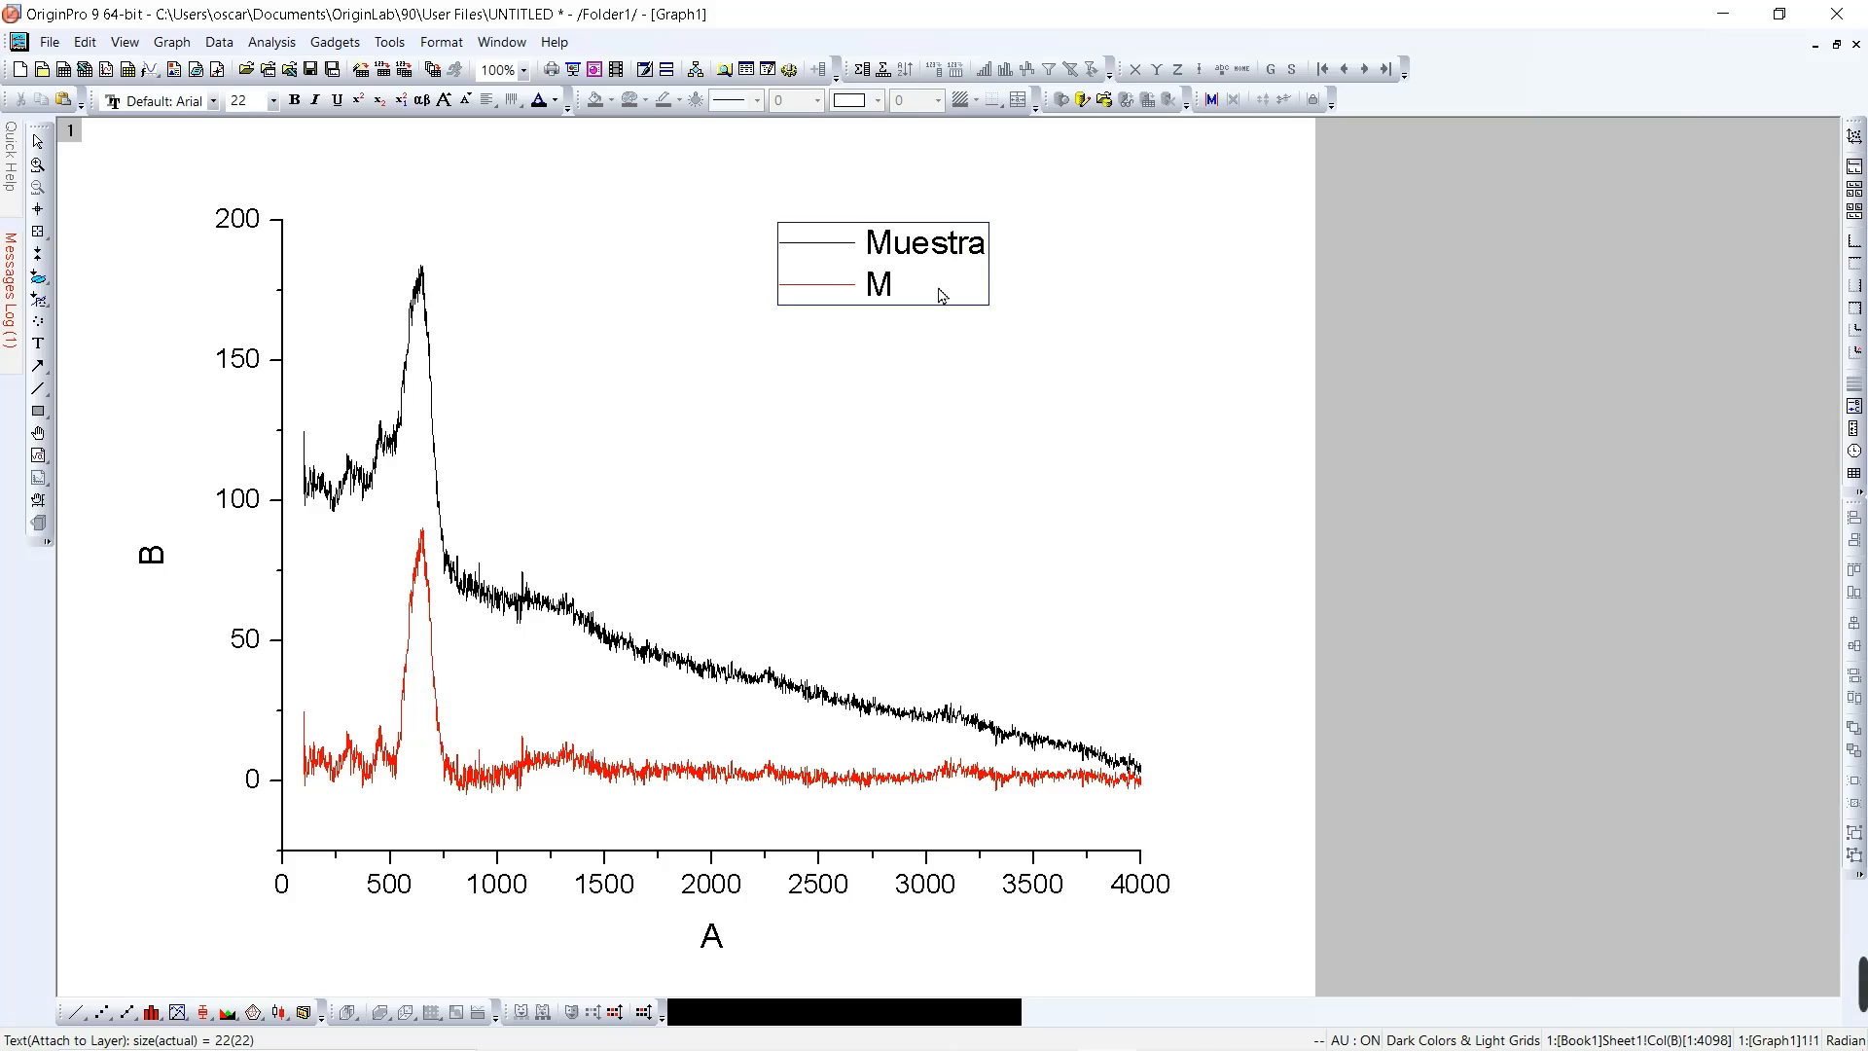
{"action": "type", "text": "uestra si"}
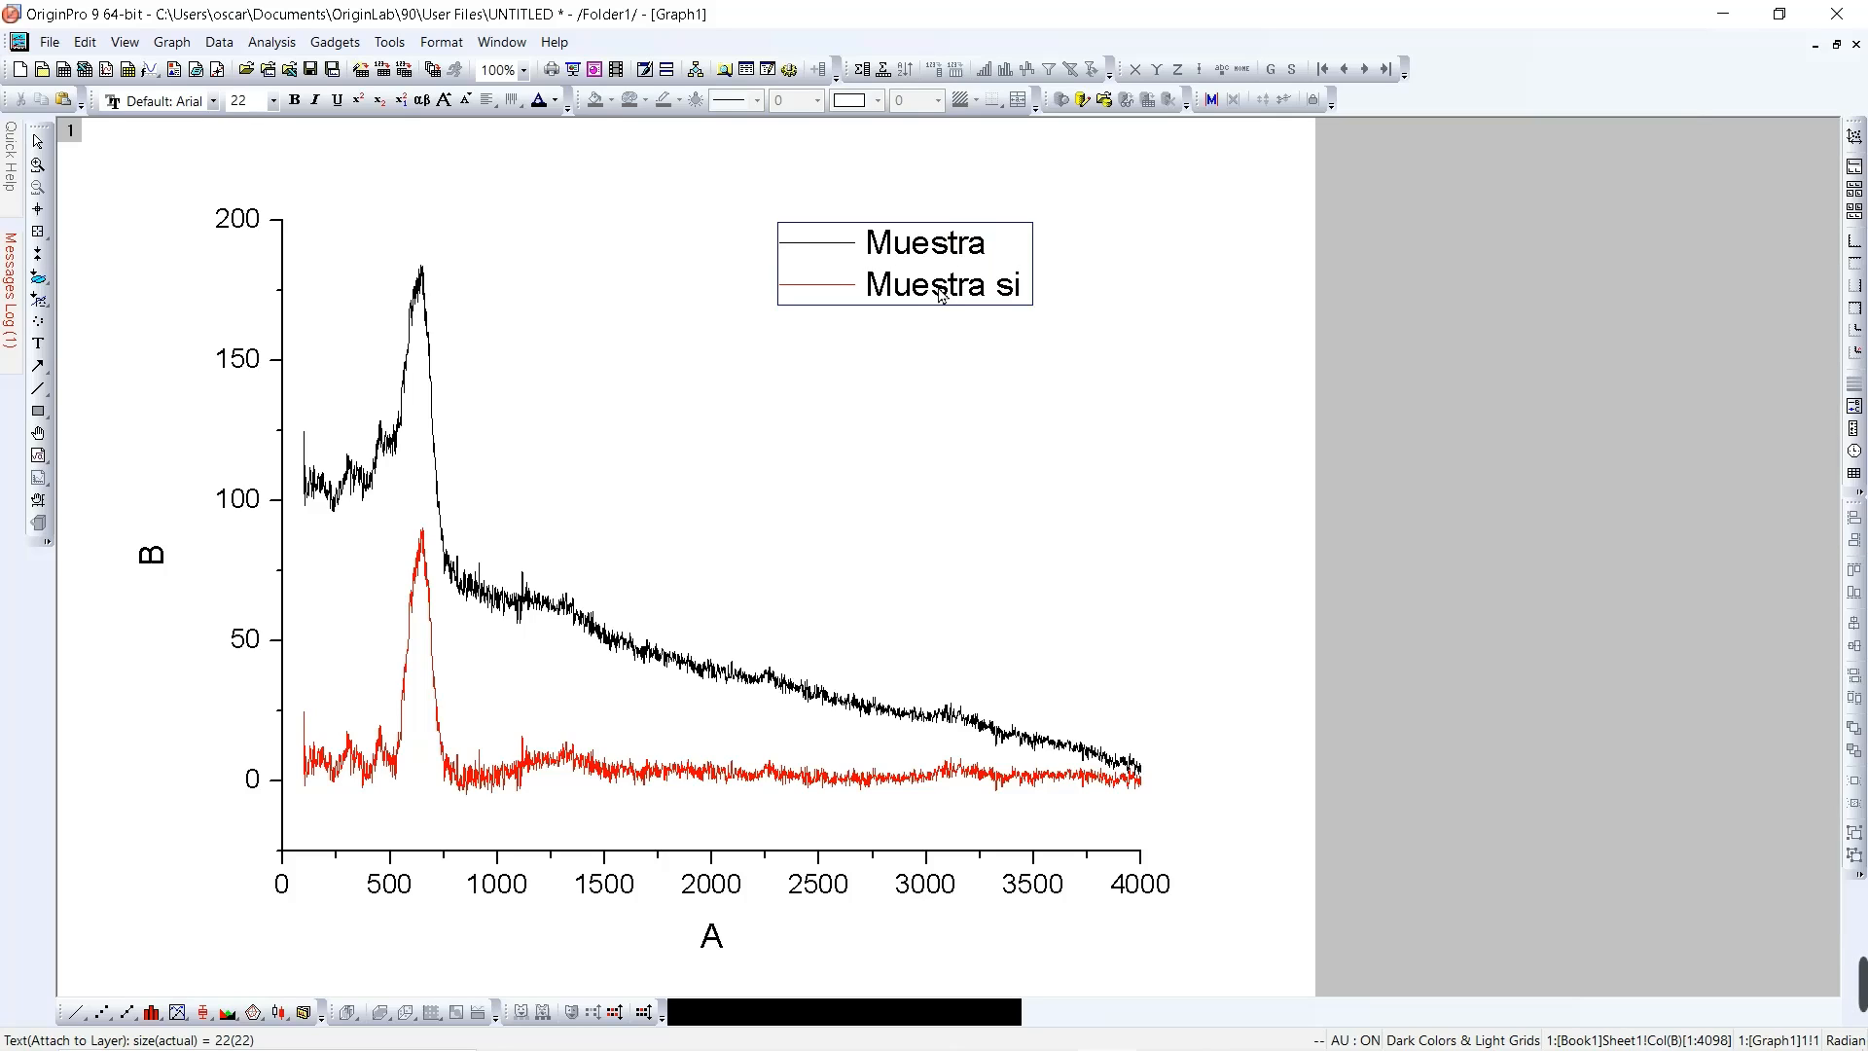
{"action": "type", "text": " fon"}
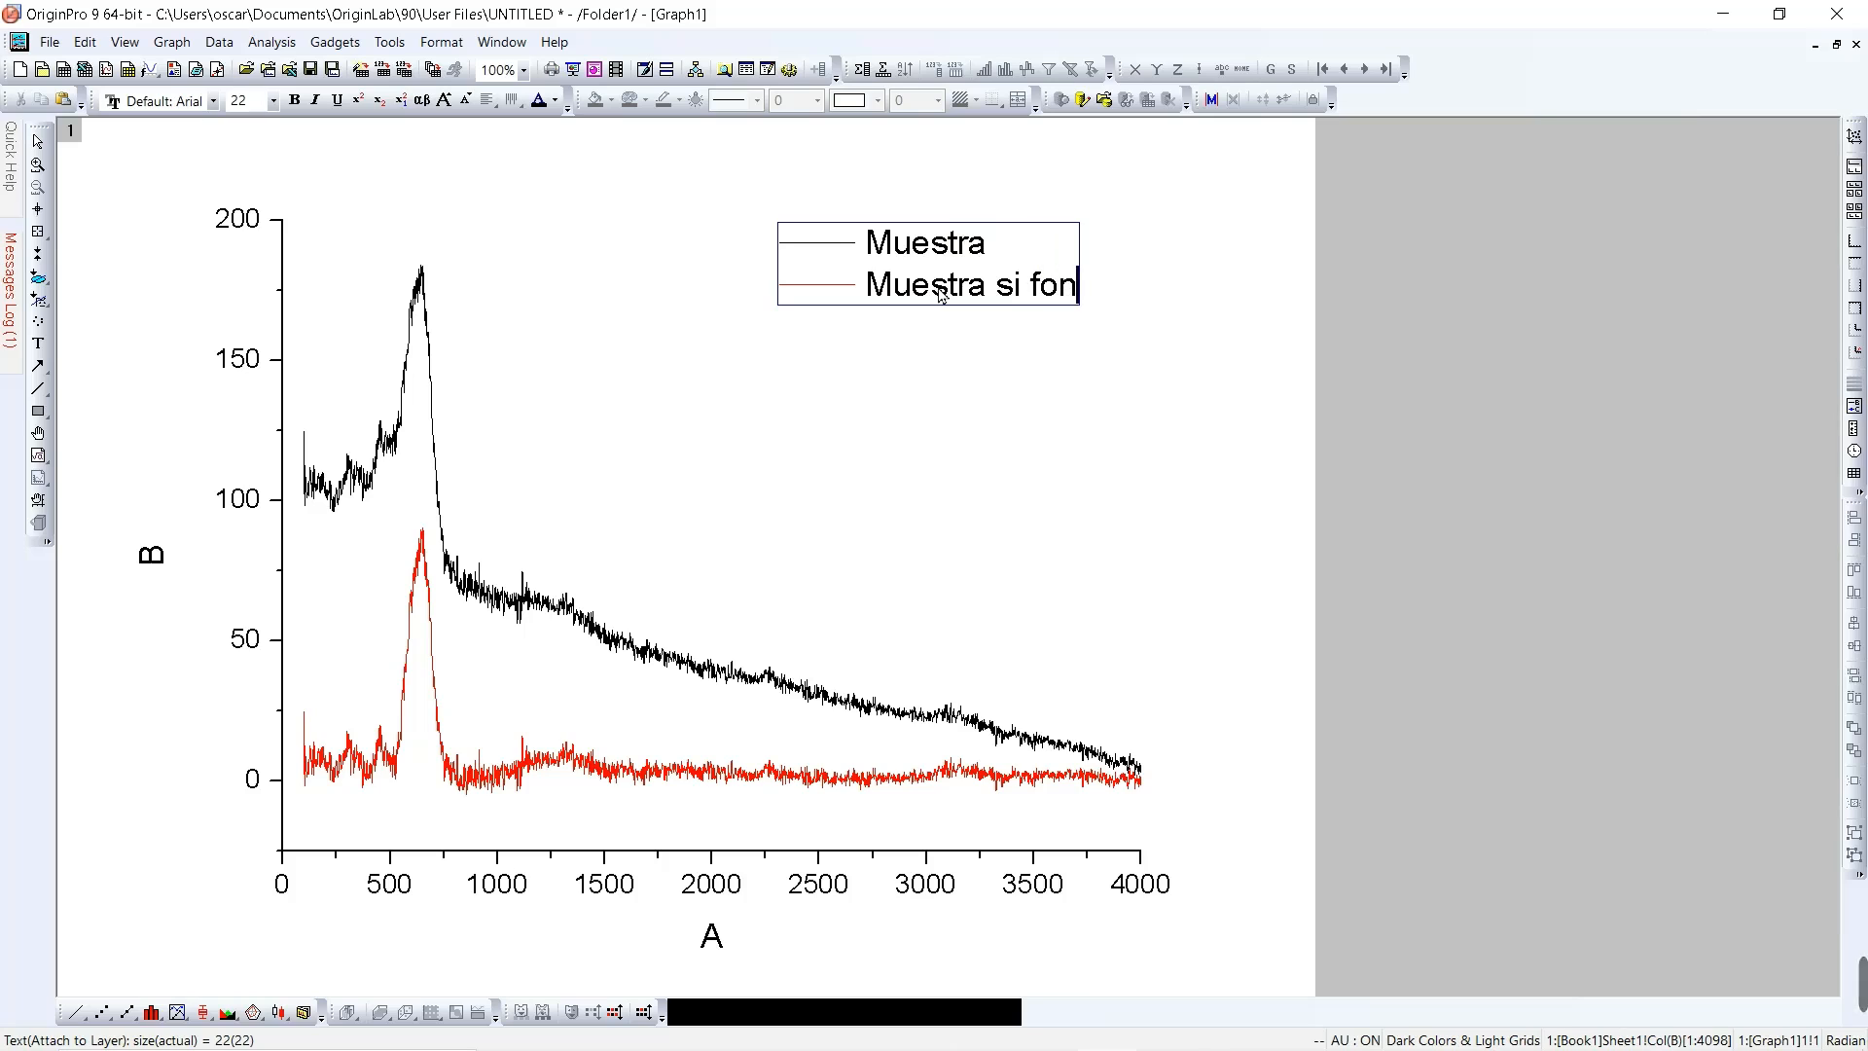
{"action": "type", "text": "do"}
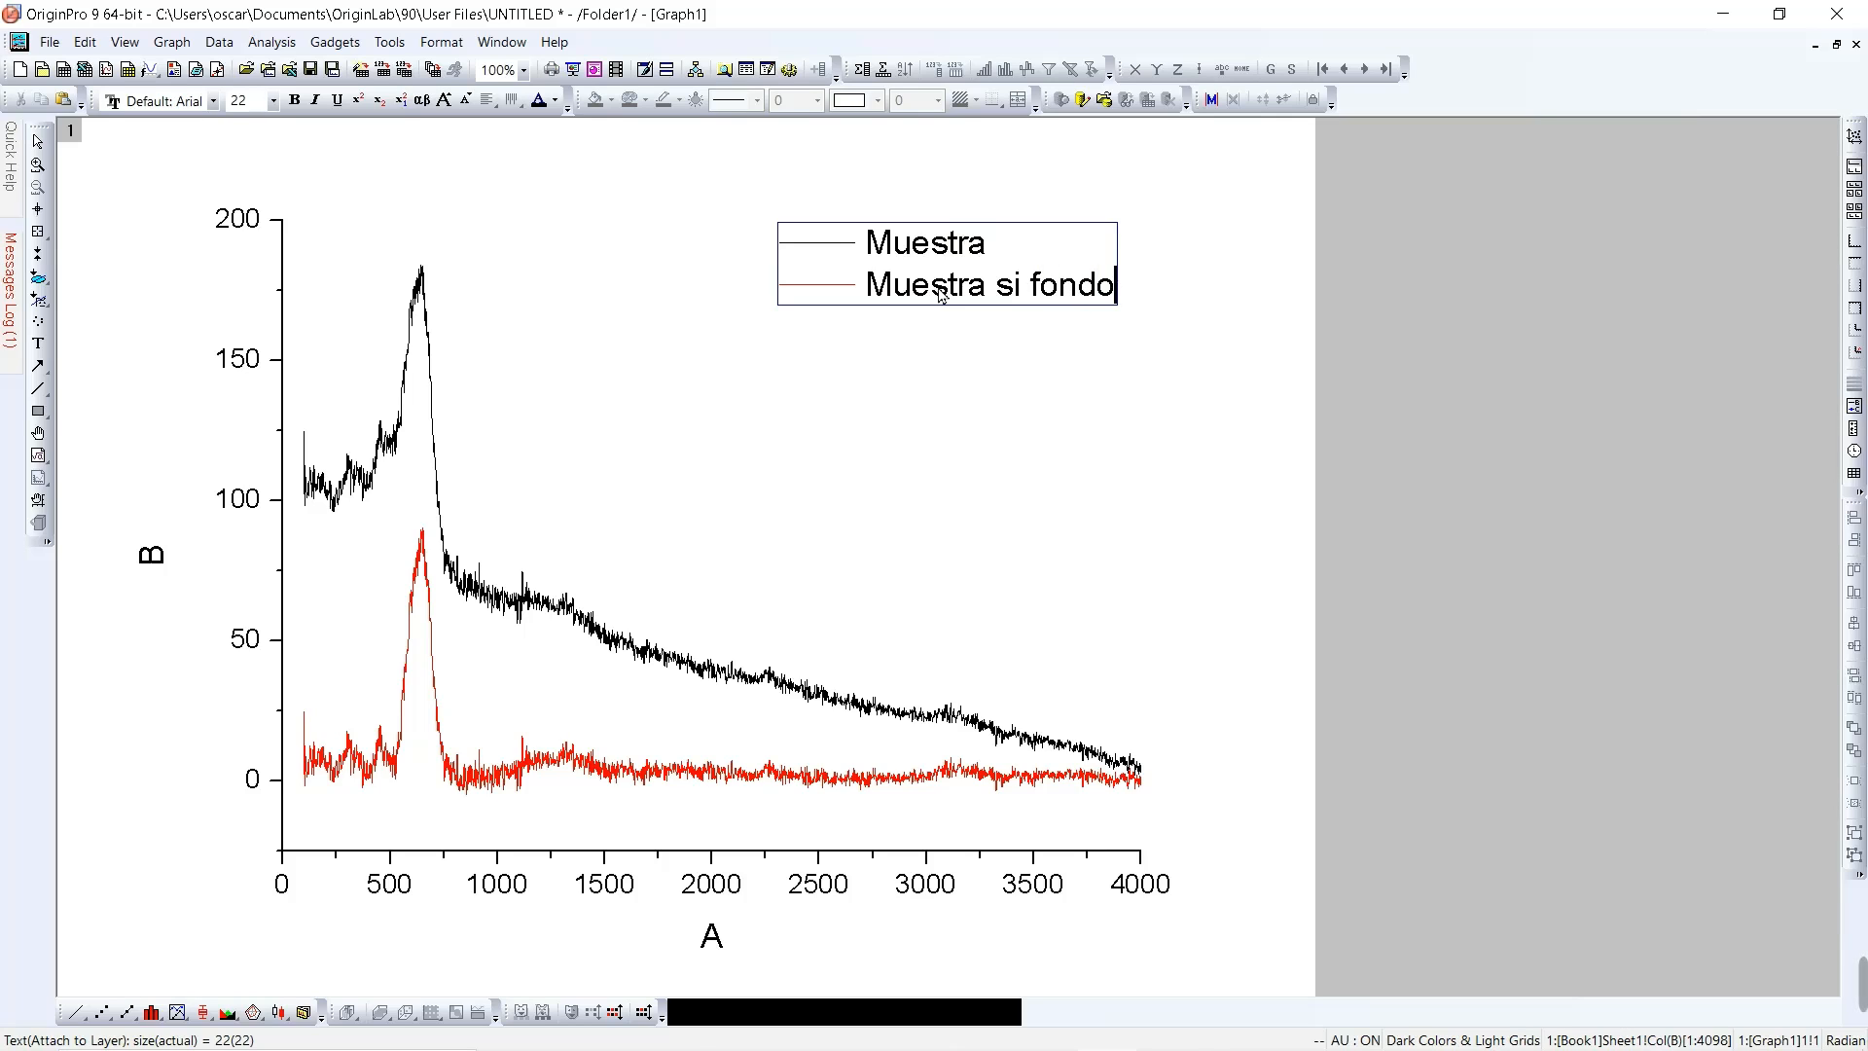
{"action": "double_click", "coordinate": [1192, 337]}
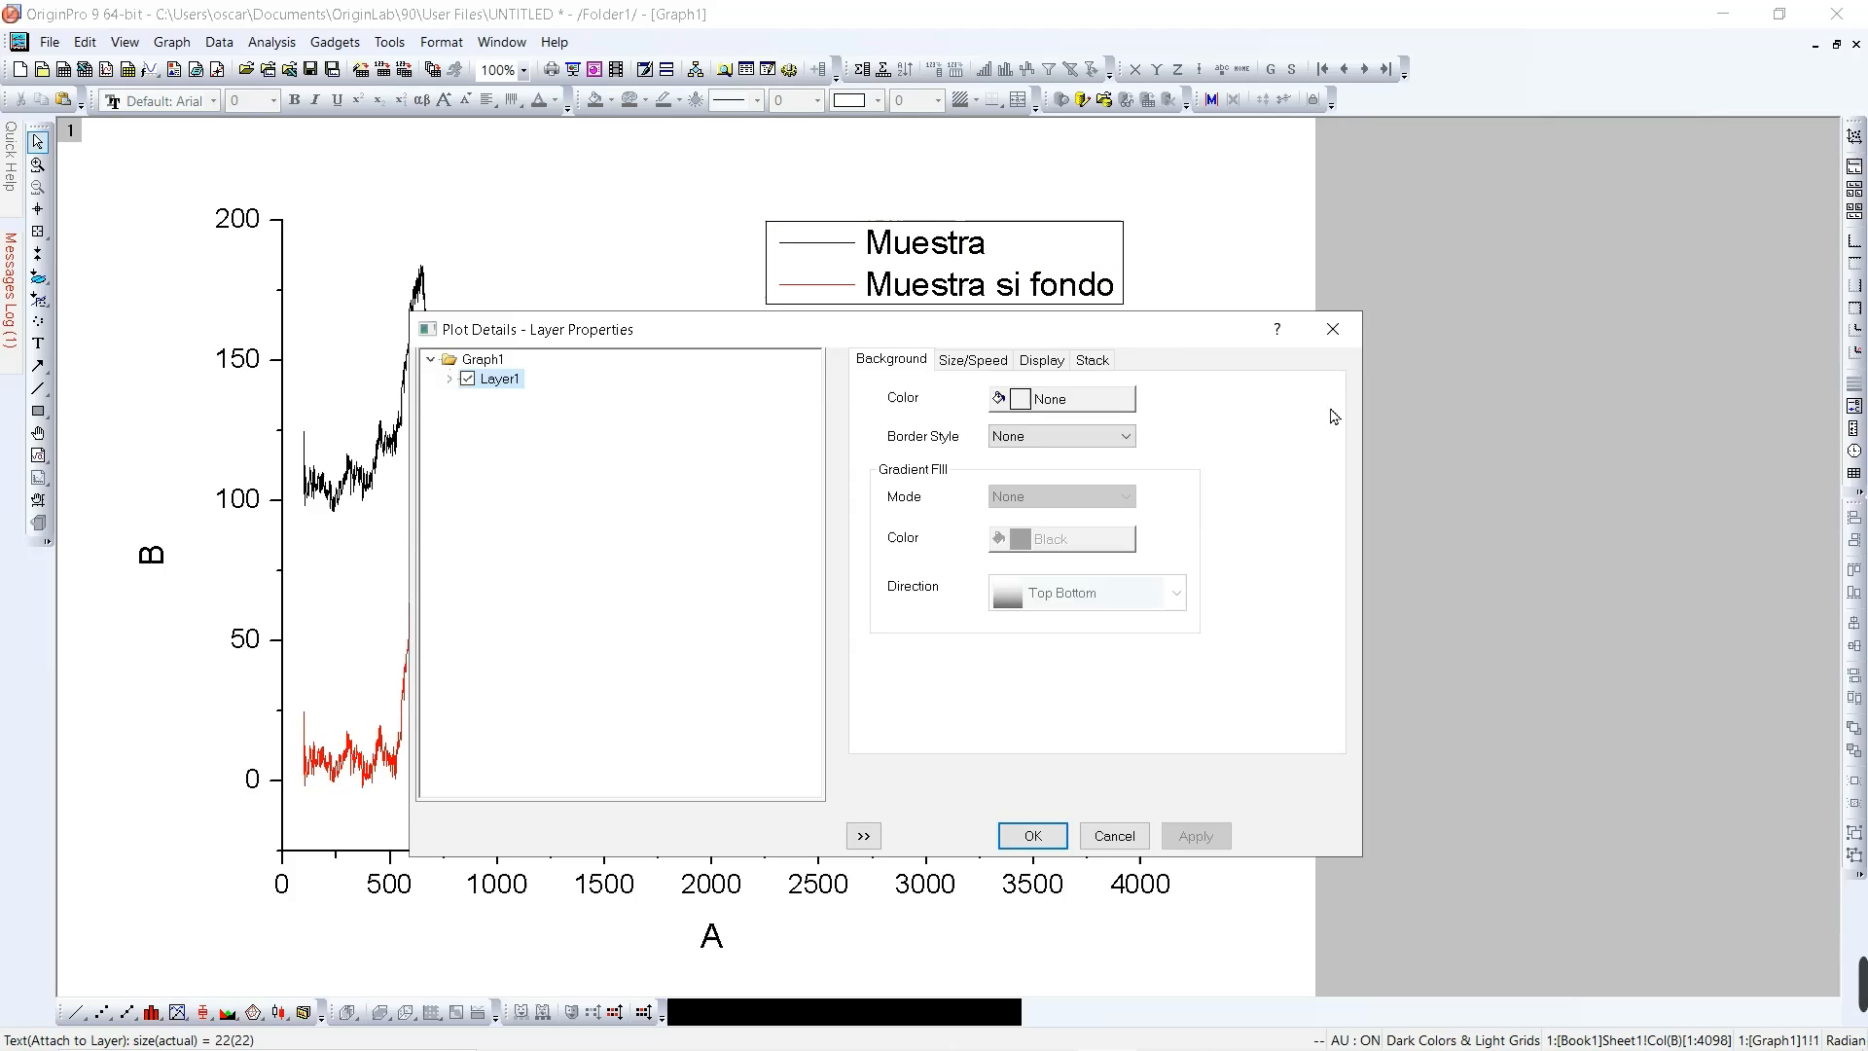
{"action": "left_click", "coordinate": [1332, 329]}
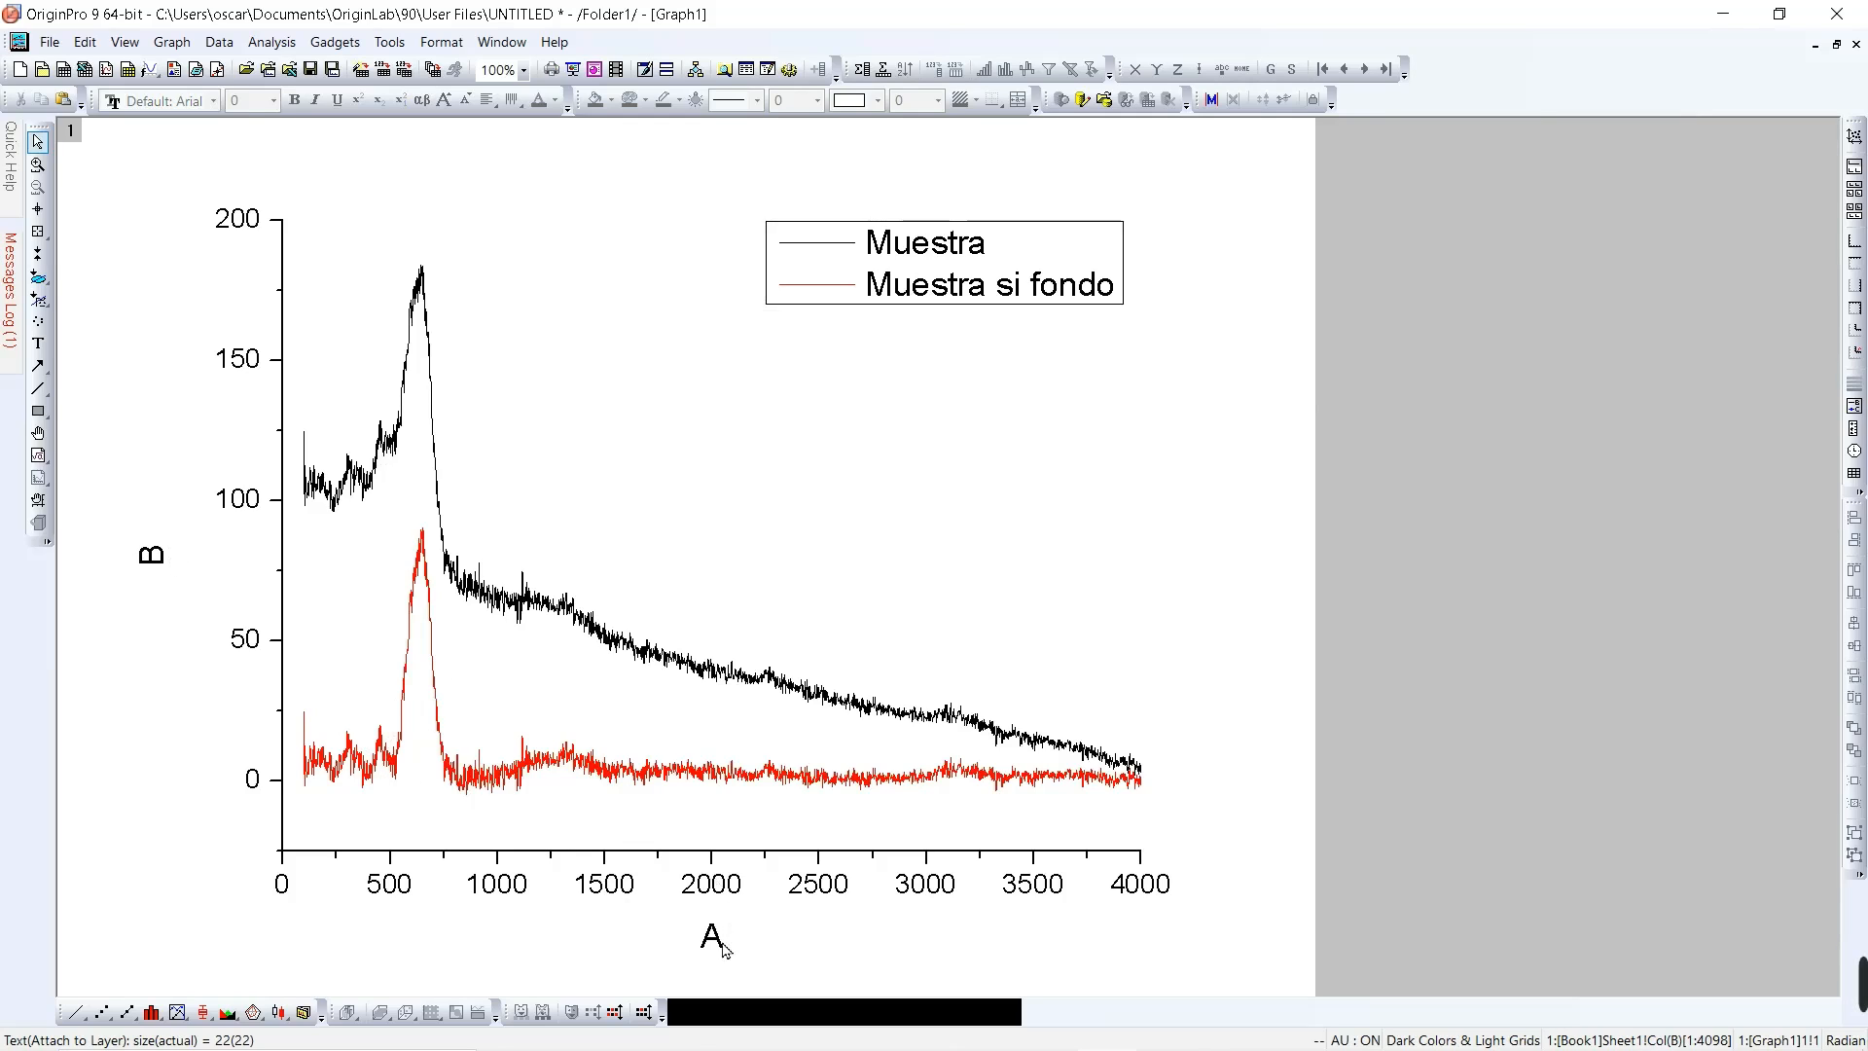
Step: Replace the Y axis title with "Intensidad Relativa (u. a.)"
{"action": "double_click", "coordinate": [154, 563]}
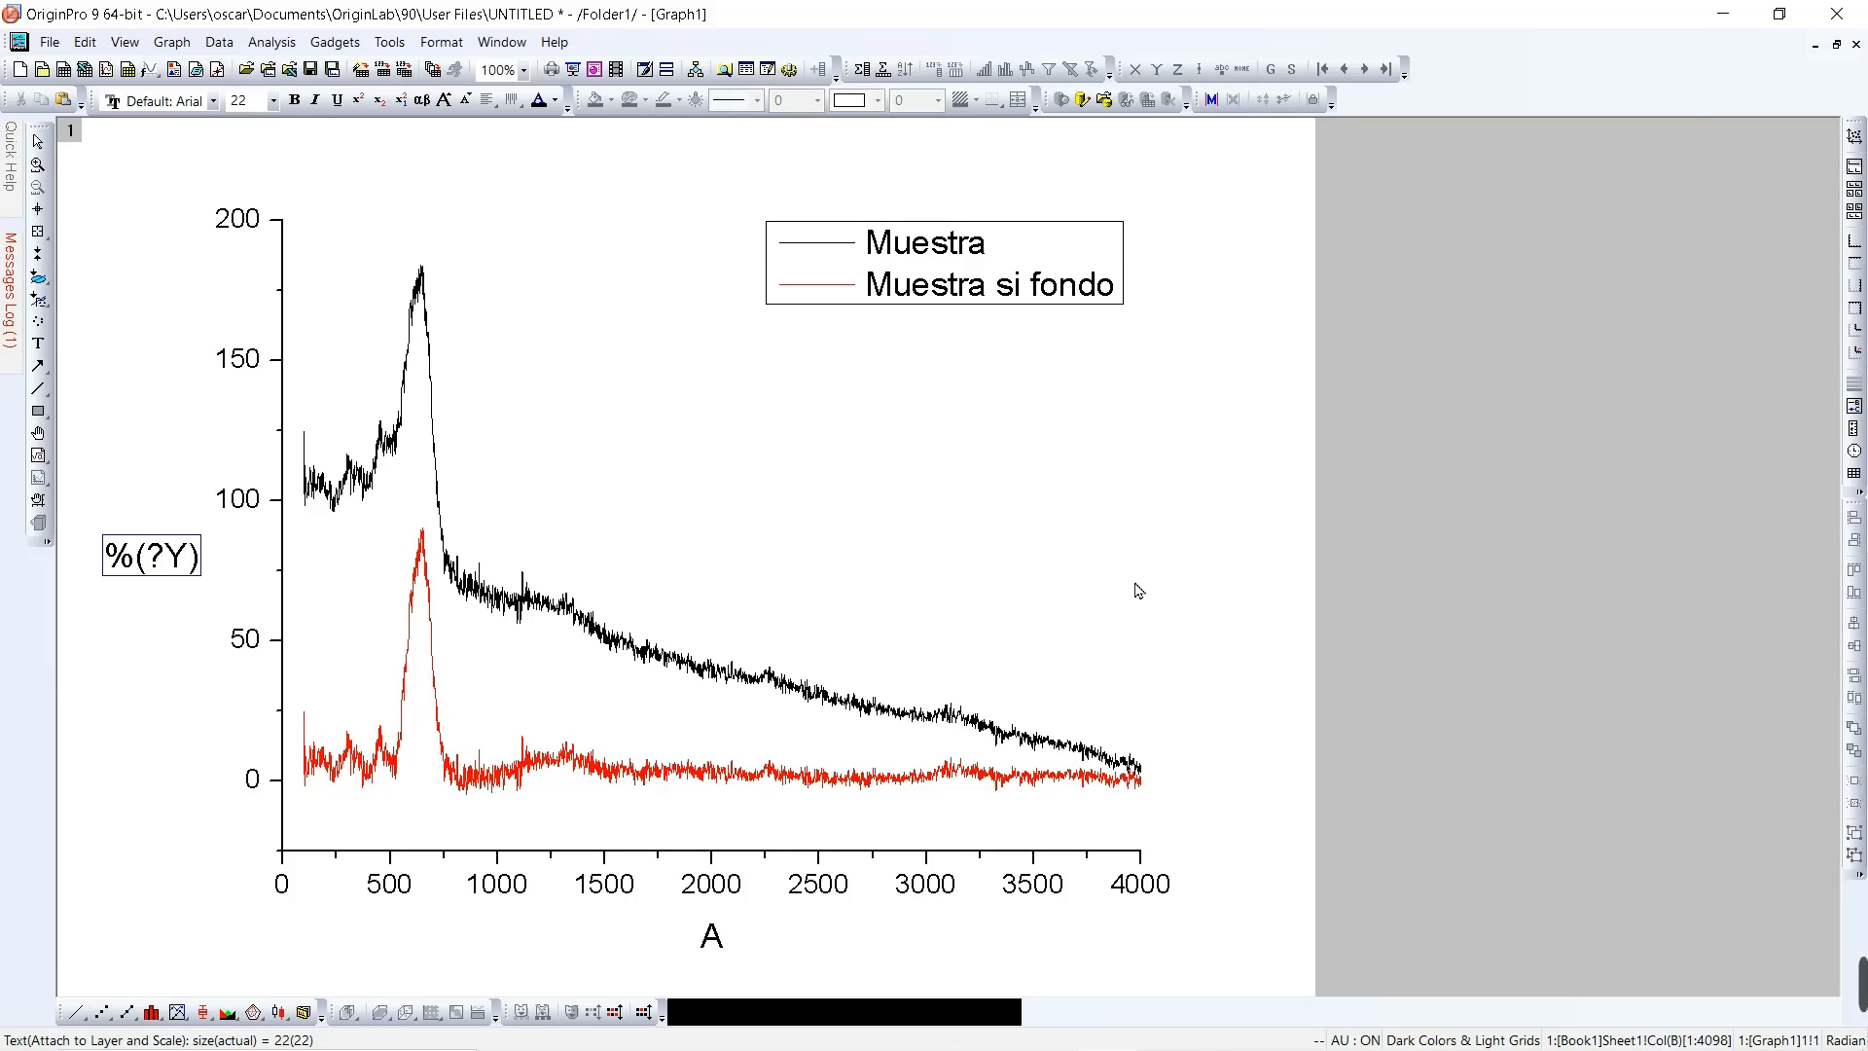
{"action": "key", "text": "Right"}
{"action": "key", "text": "Right"}
{"action": "key", "text": "BackSpace"}
{"action": "key", "text": "BackSpace"}
{"action": "key", "text": "BackSpace"}
{"action": "key", "text": "BackSpace"}
{"action": "key", "text": "BackSpace"}
{"action": "type", "text": "Intens"}
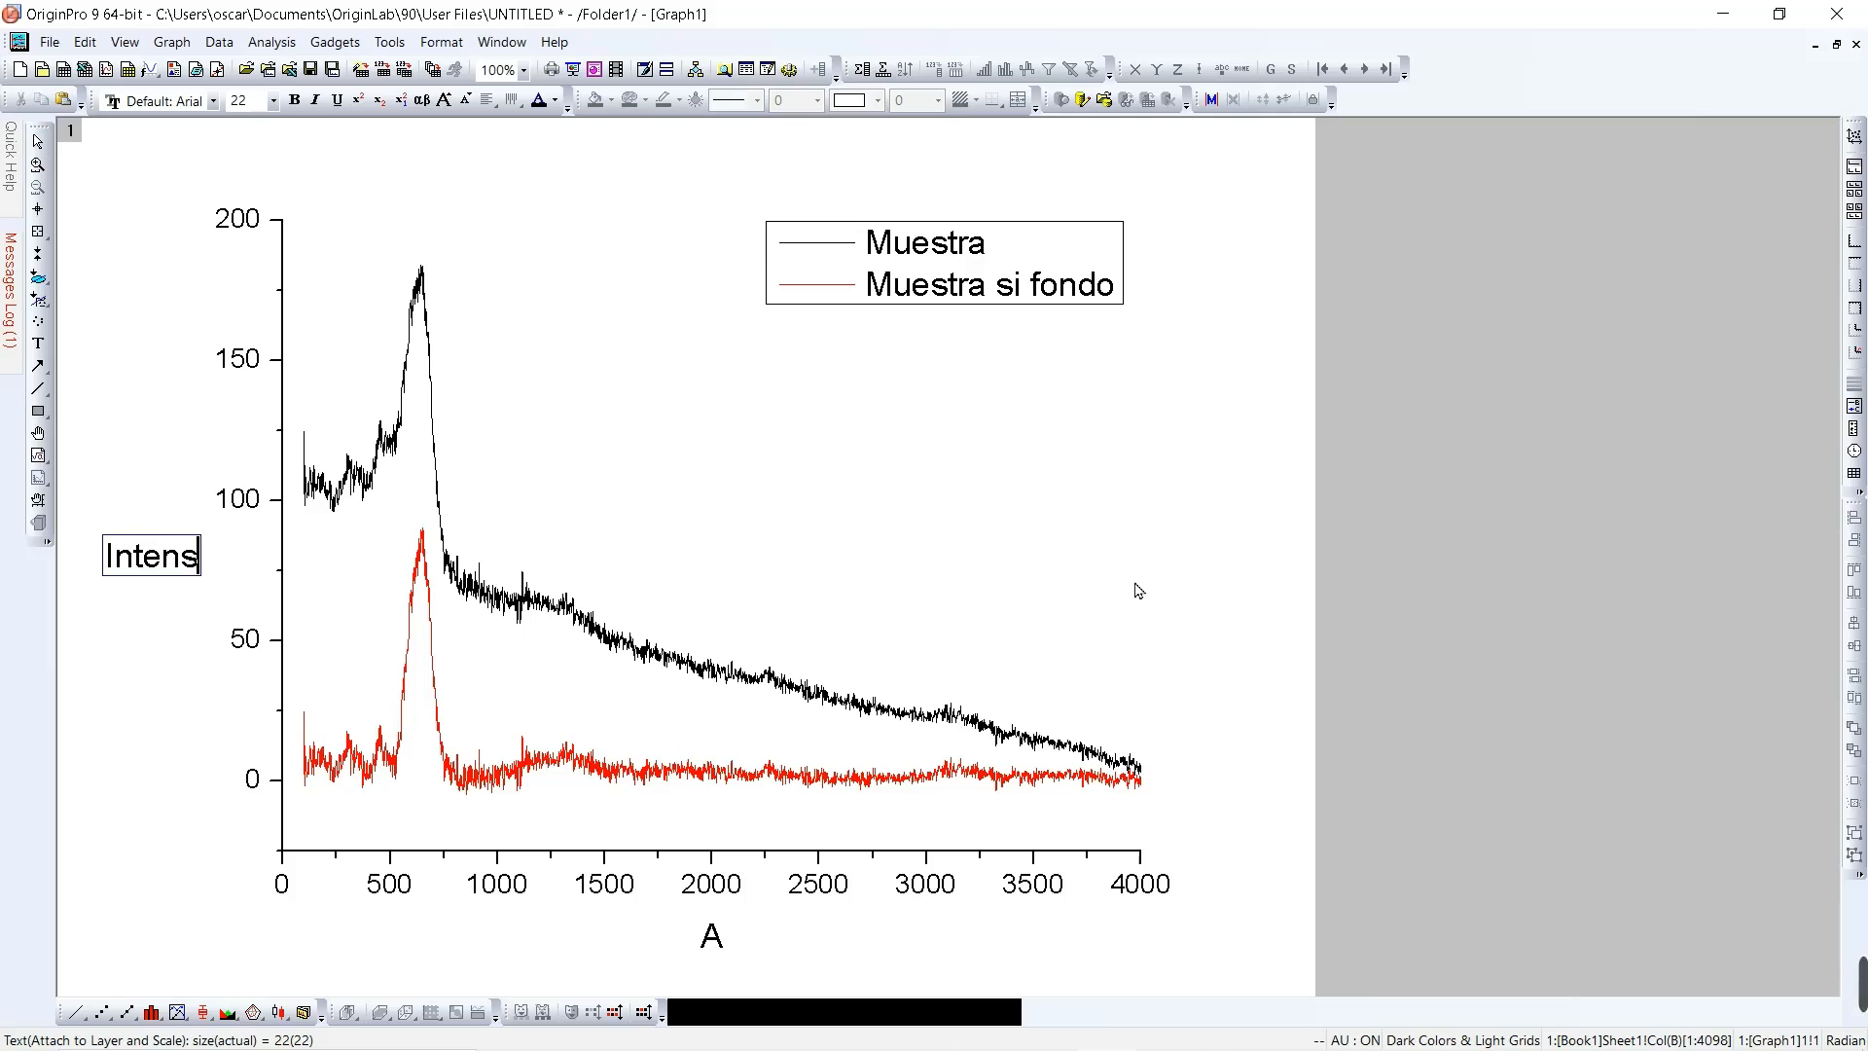
{"action": "type", "text": "idad "}
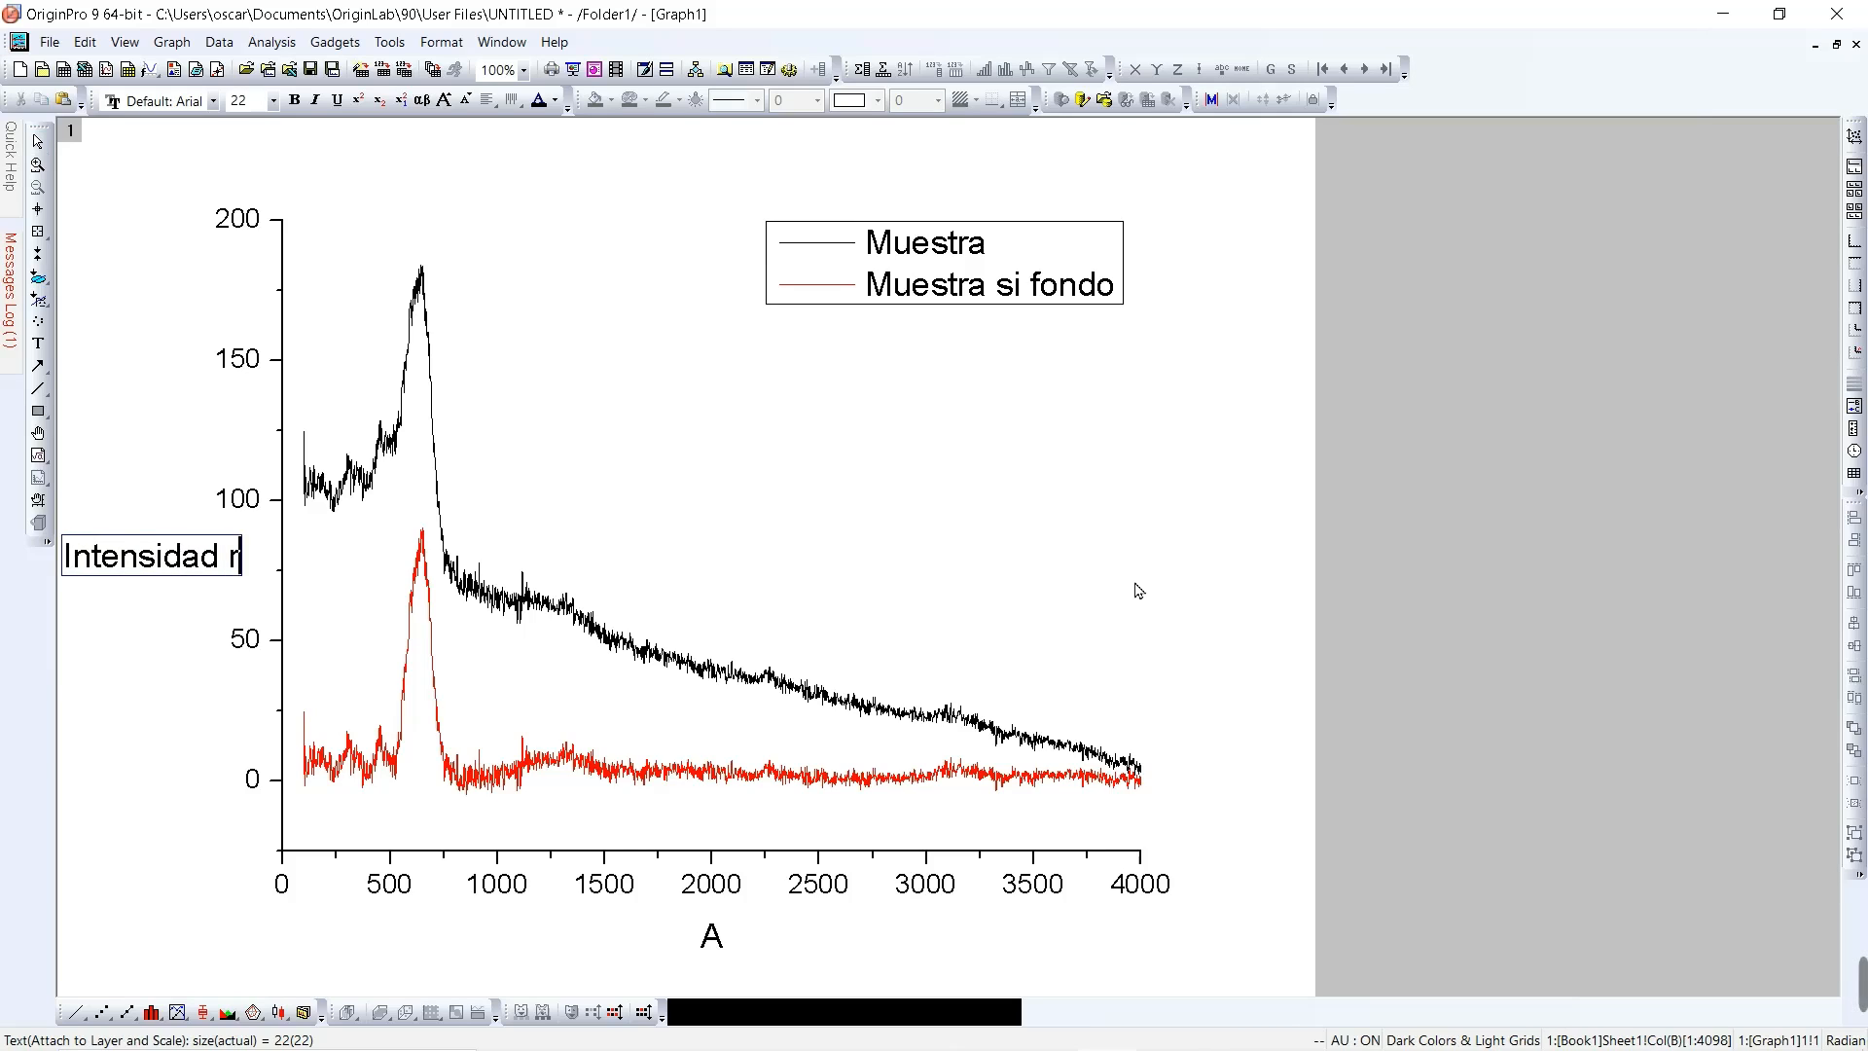
{"action": "type", "text": "Relati"}
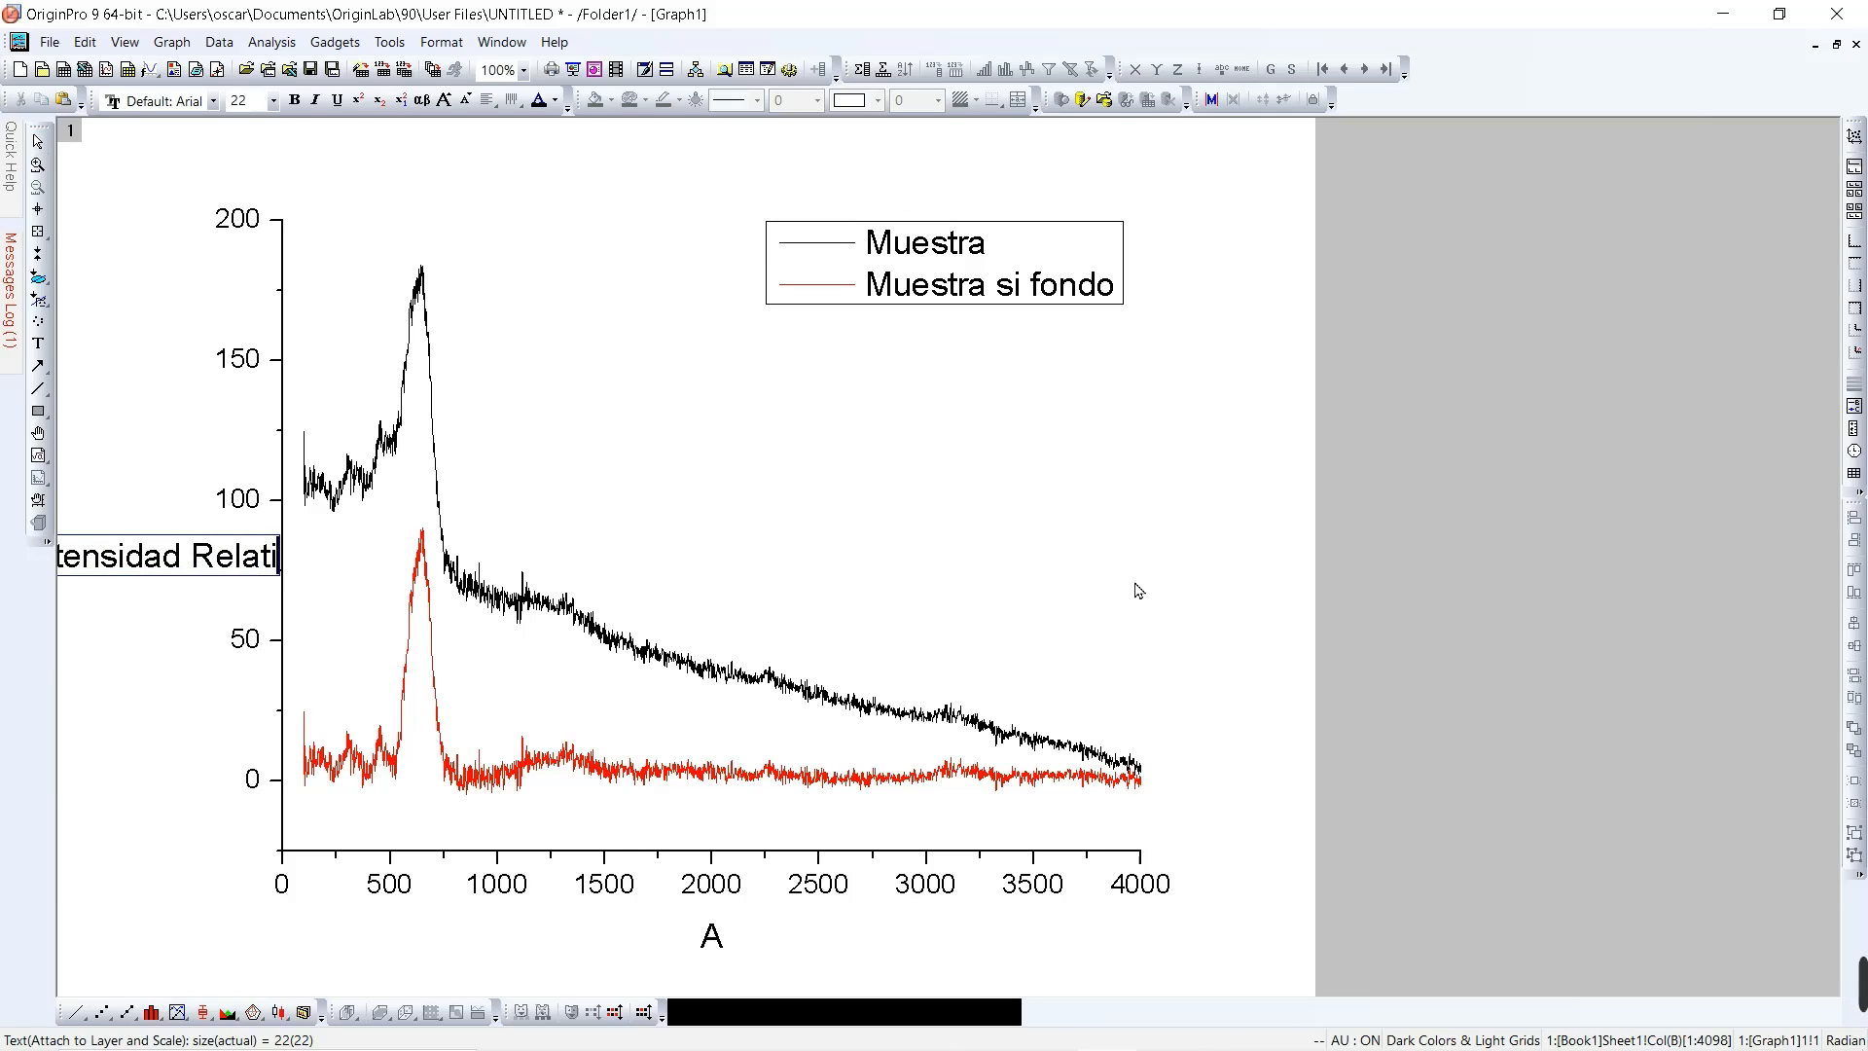
{"action": "type", "text": "va ()"}
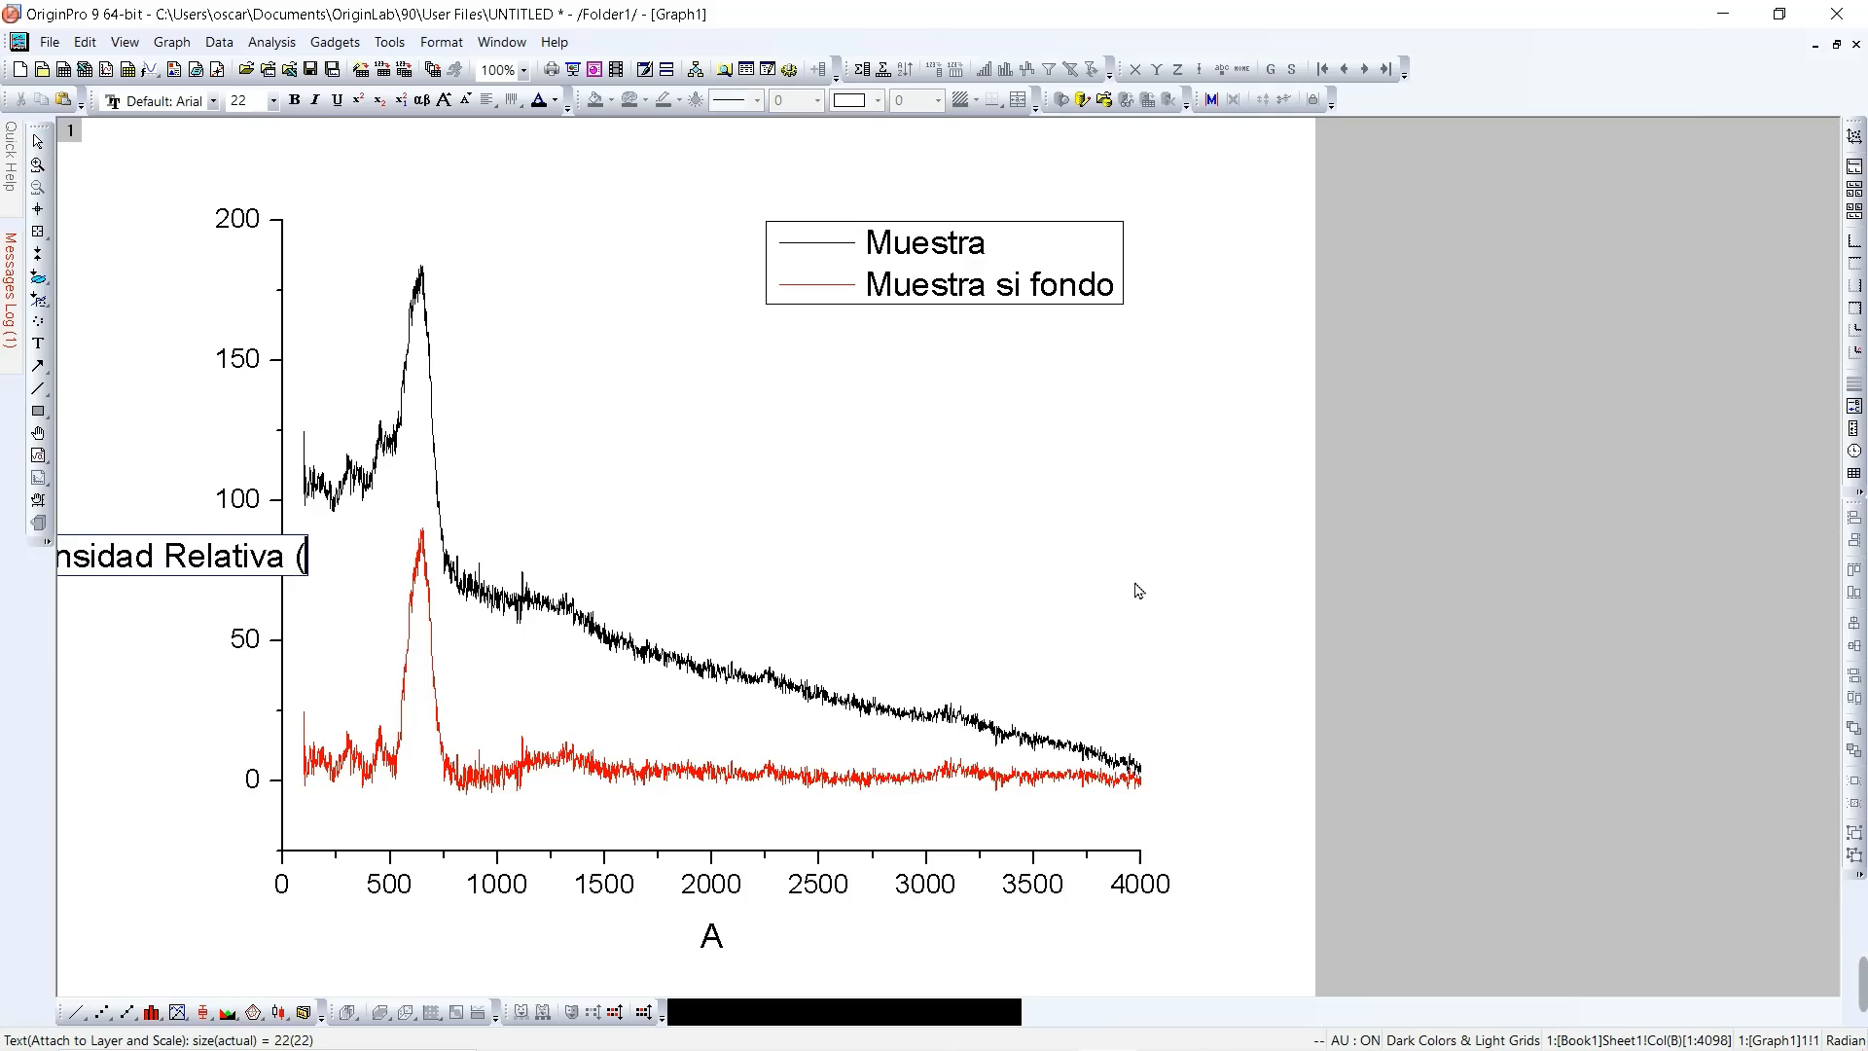
{"action": "key", "text": "Left"}
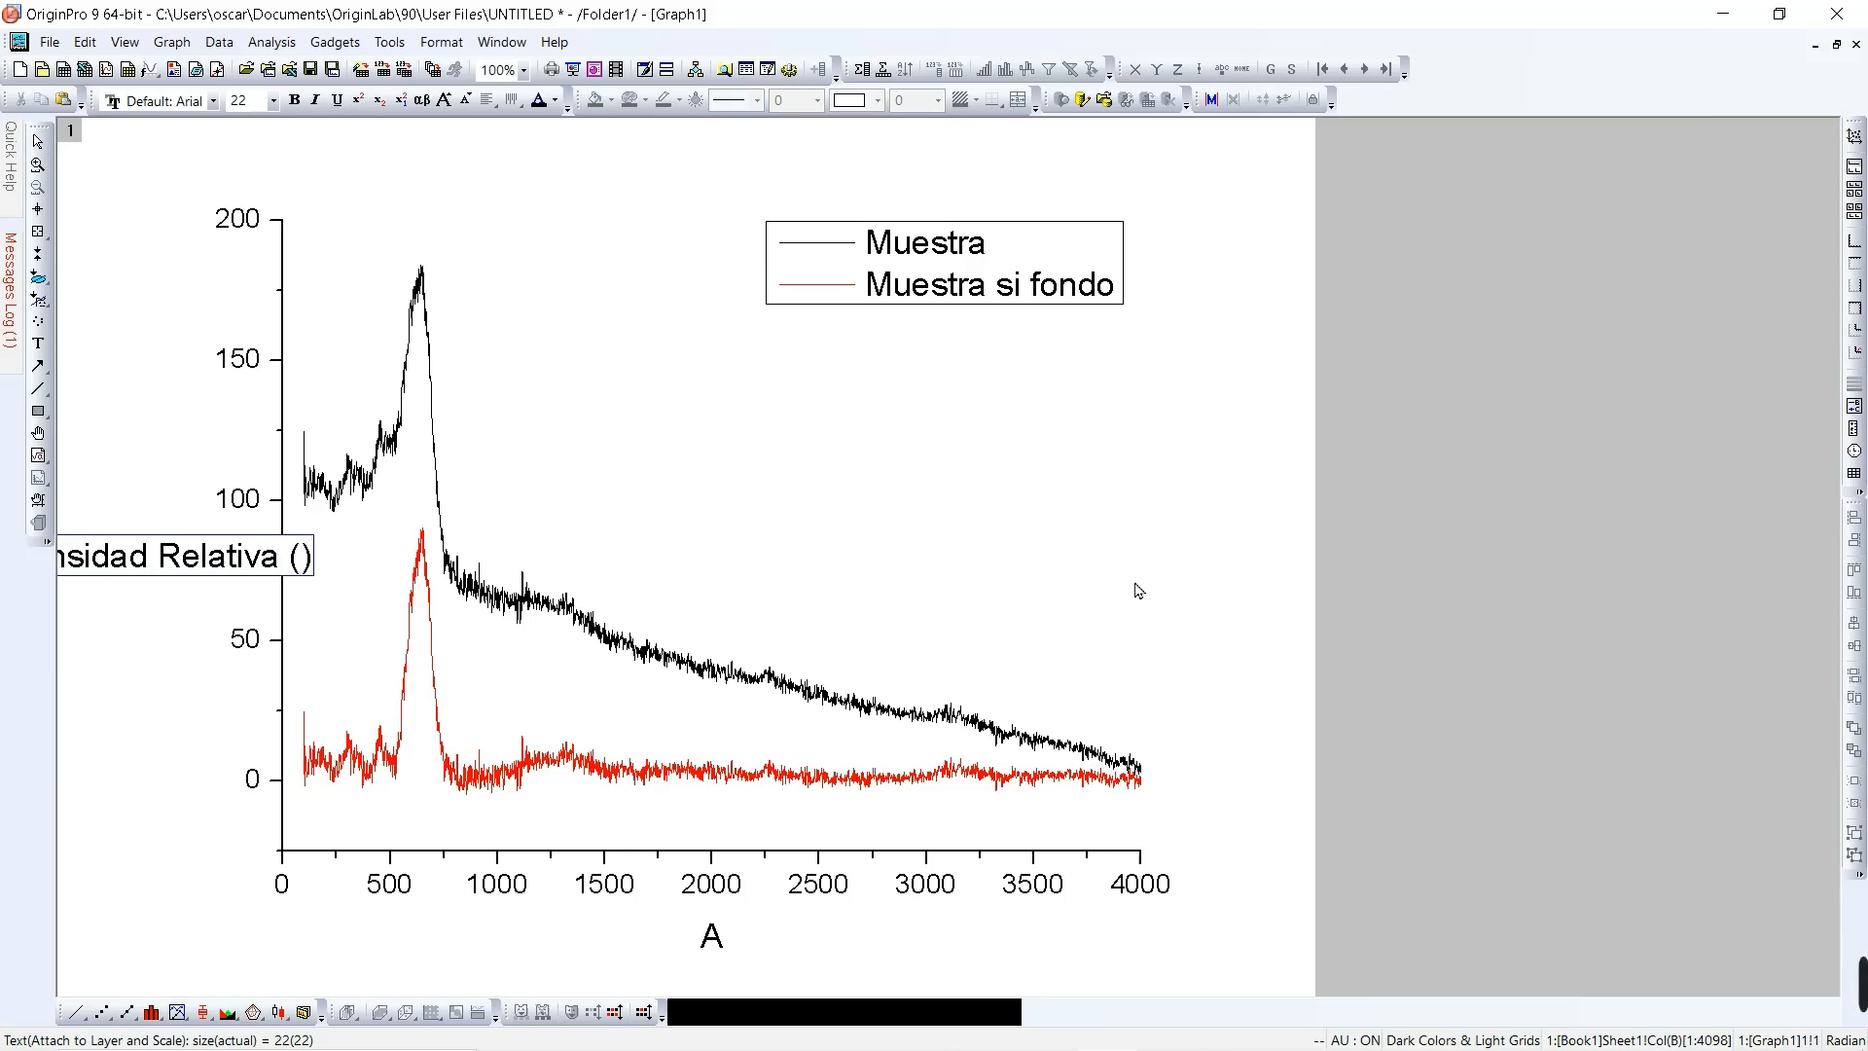
{"action": "type", "text": "u. a."}
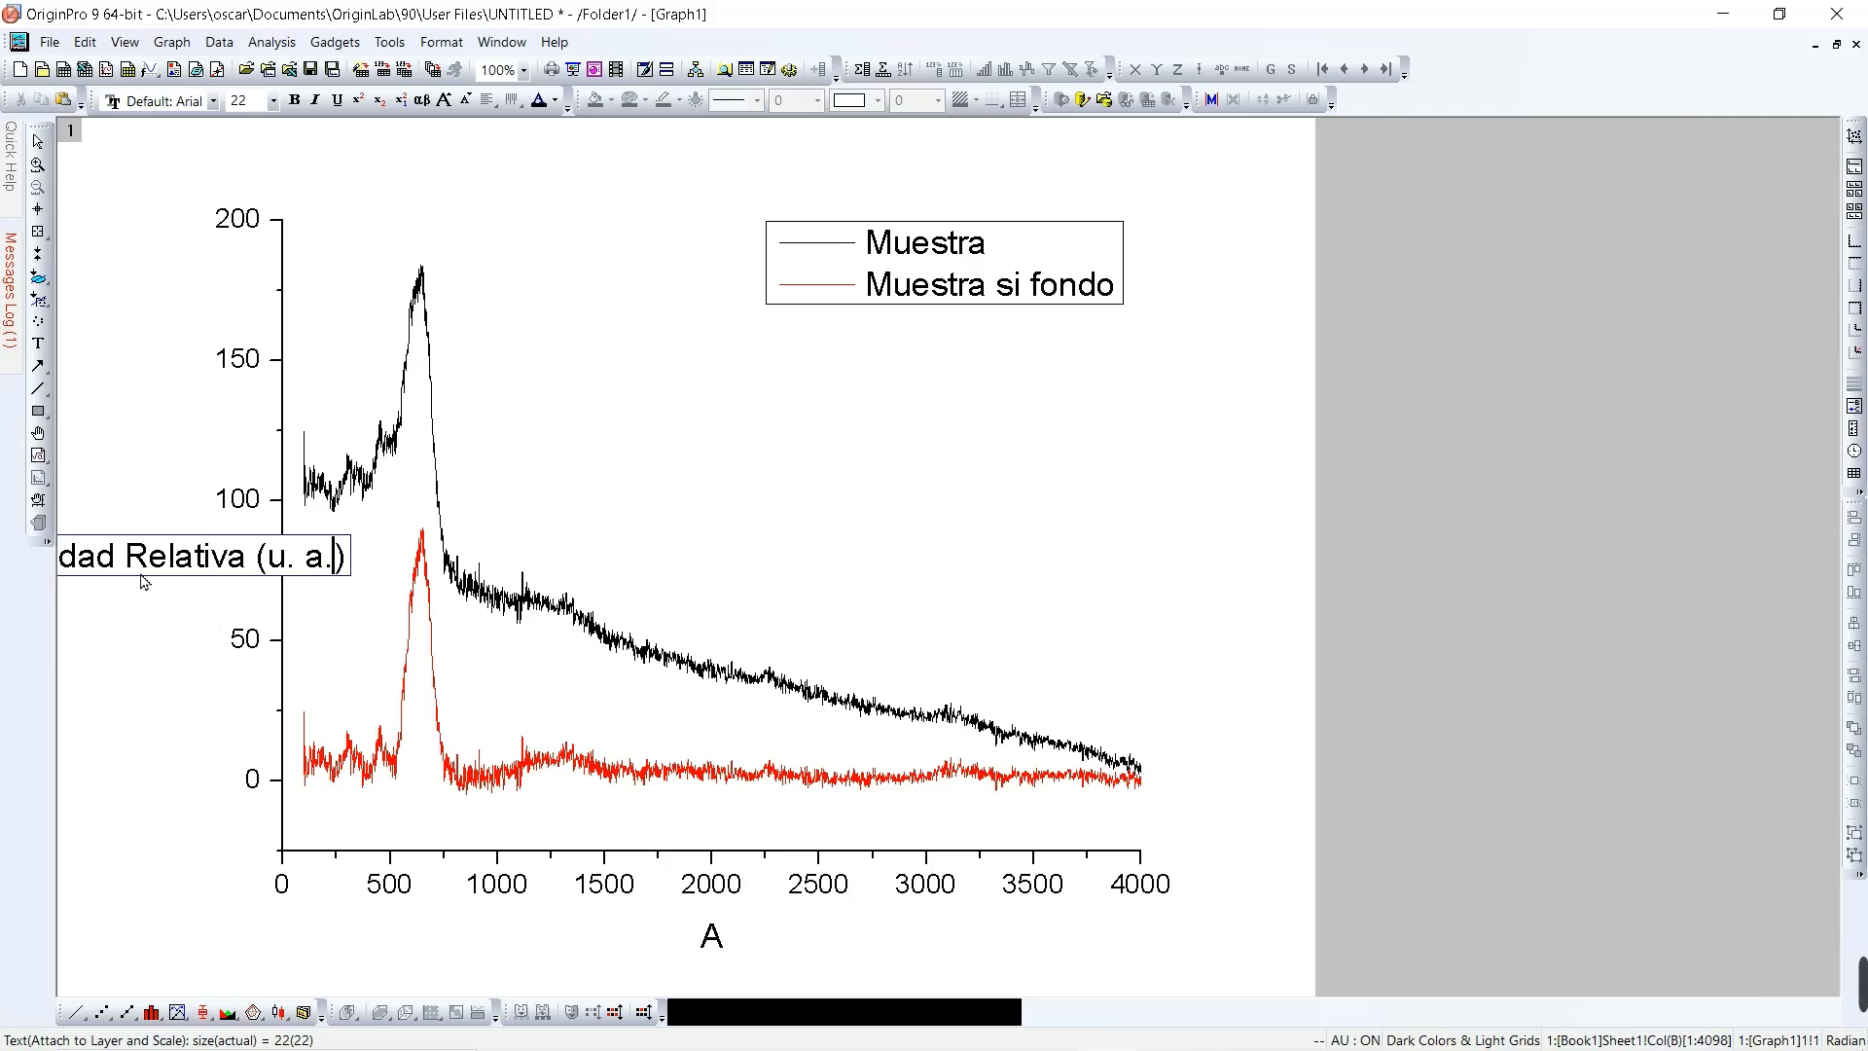
{"action": "left_click", "coordinate": [1245, 545]}
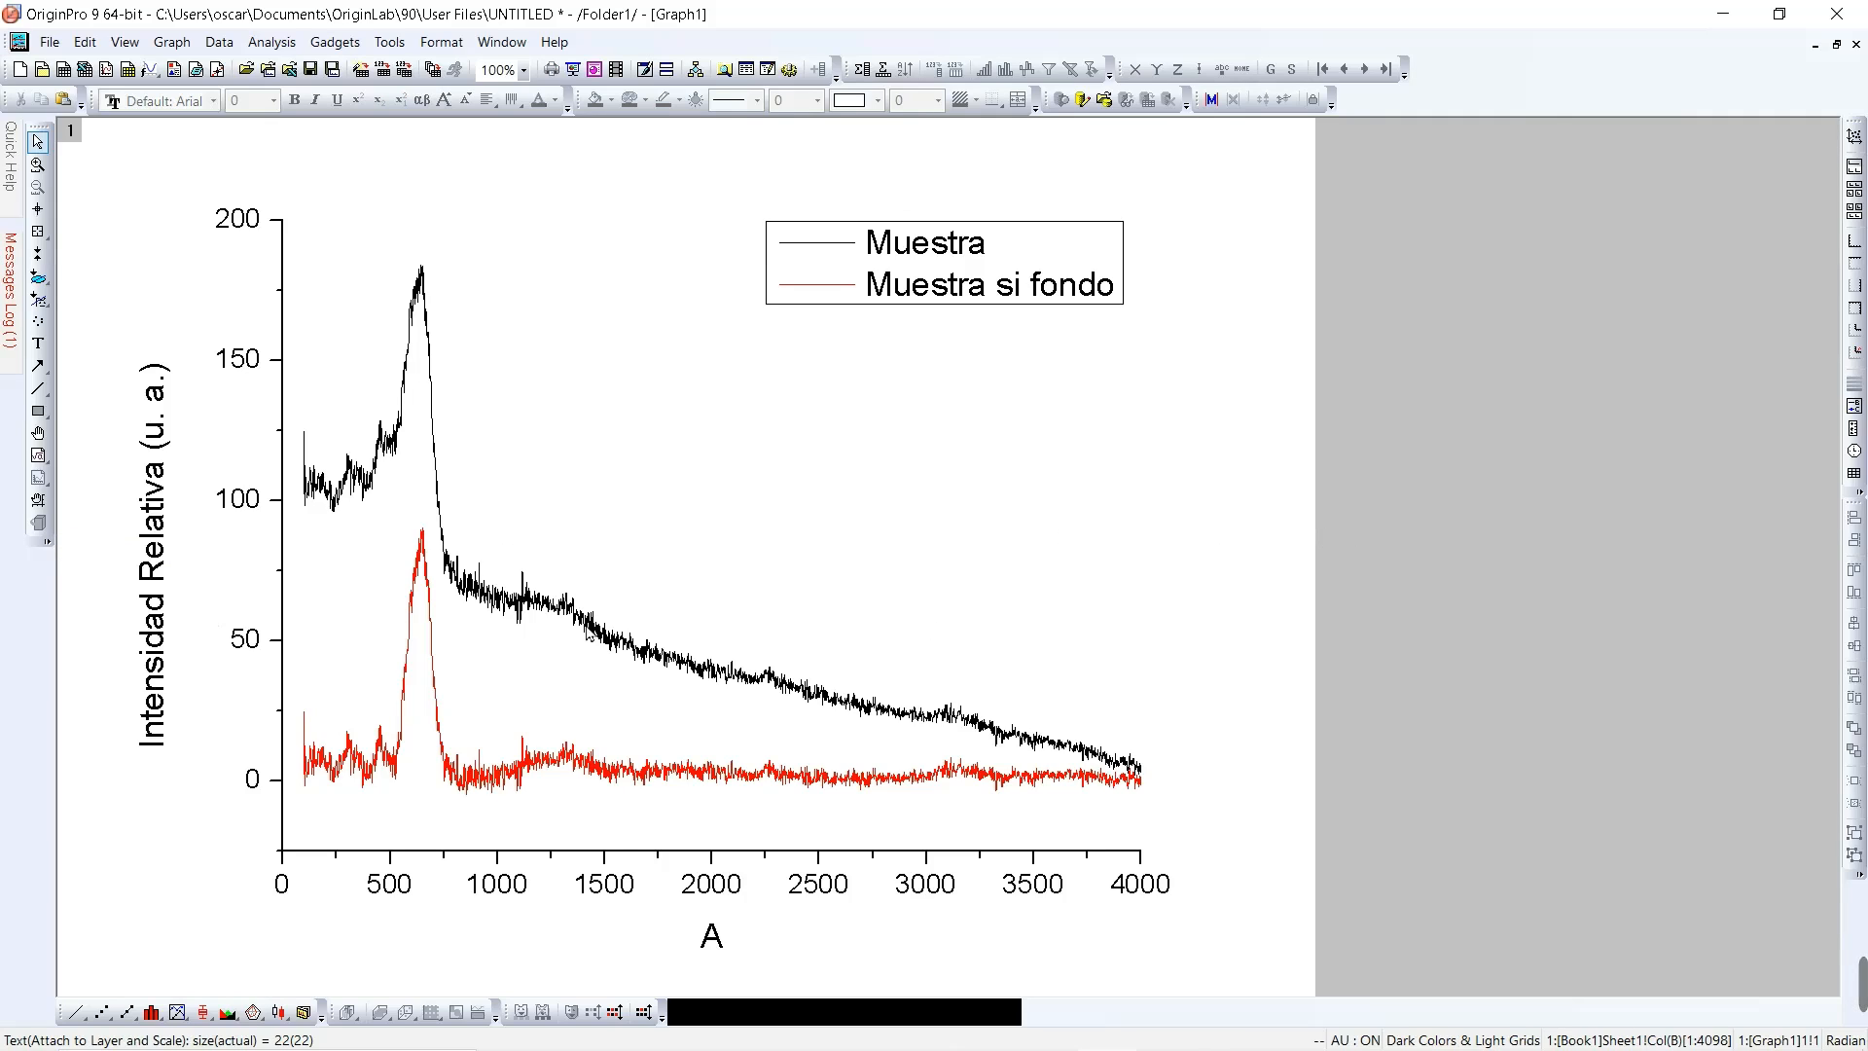
Step: Replace the X axis title with "Corrimiento Raman (cm-1)"
{"action": "double_click", "coordinate": [718, 939]}
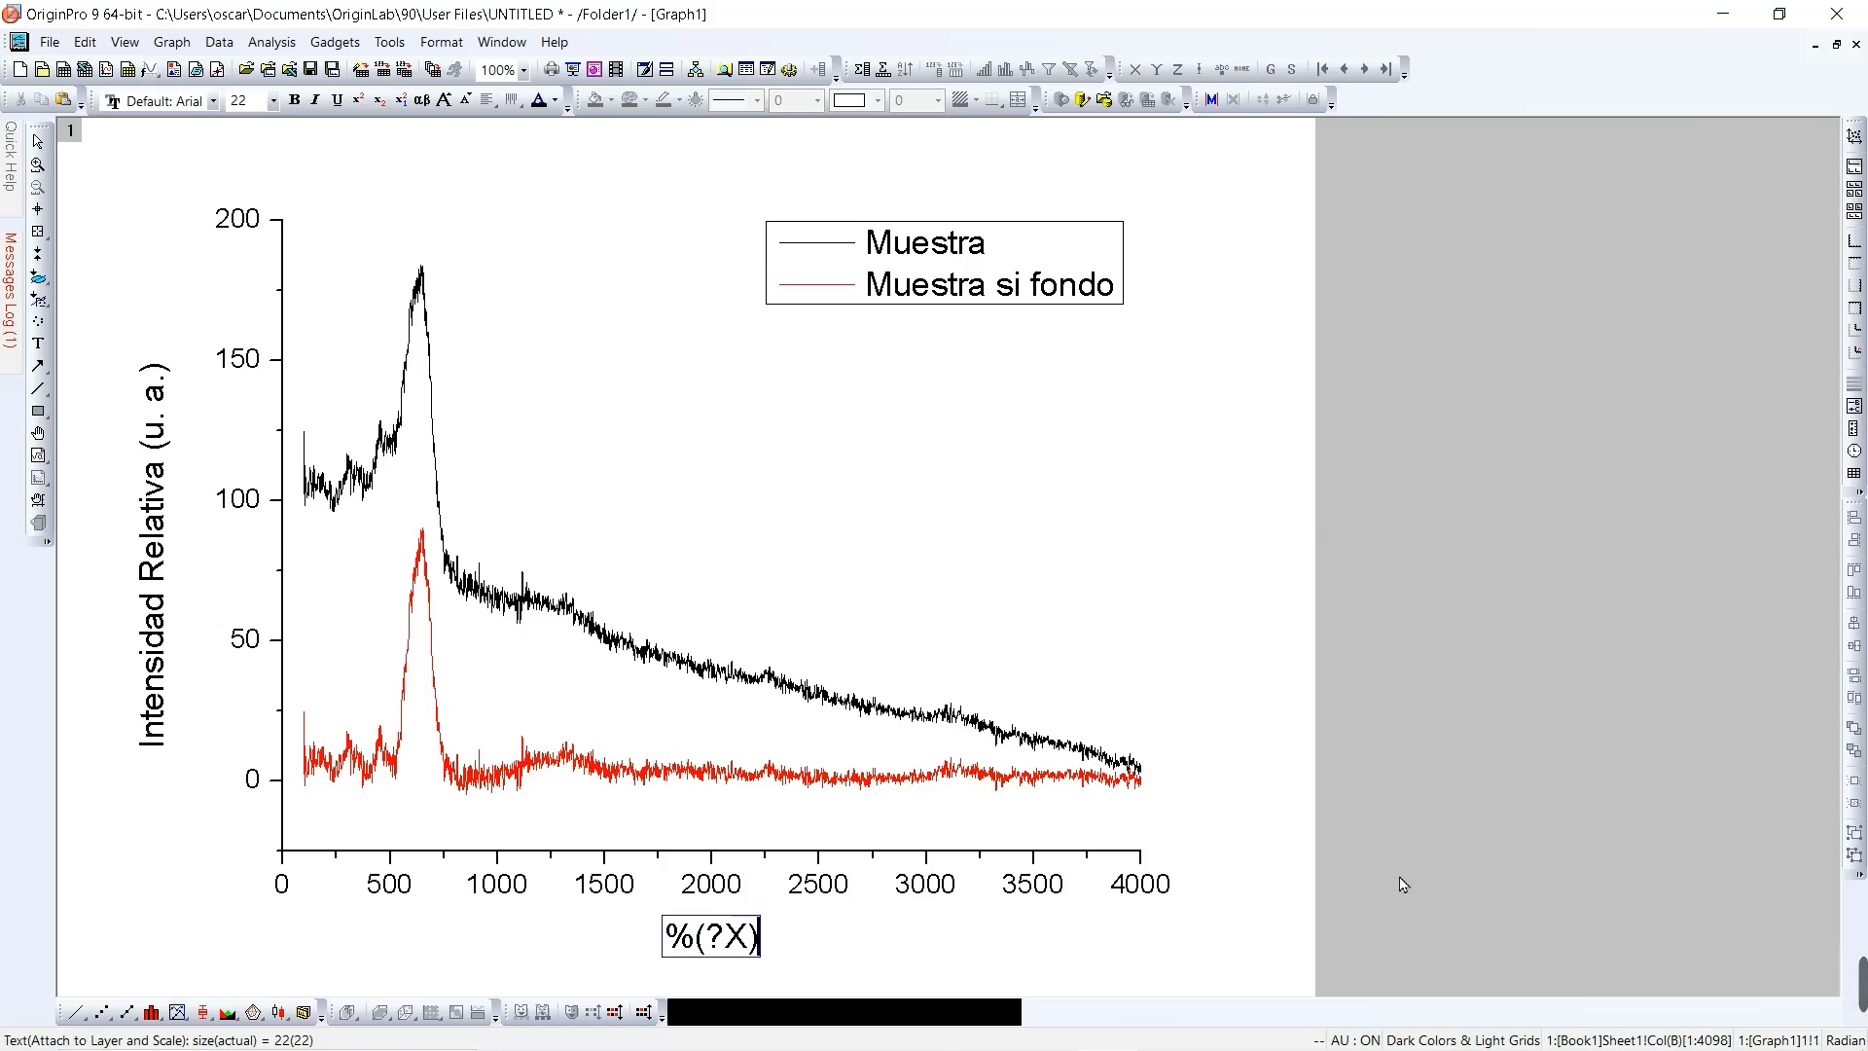
{"action": "key", "text": "shift+Left"}
{"action": "key", "text": "shift+Left"}
{"action": "key", "text": "shift+Left"}
{"action": "key", "text": "shift+Left"}
{"action": "key", "text": "shift+Left"}
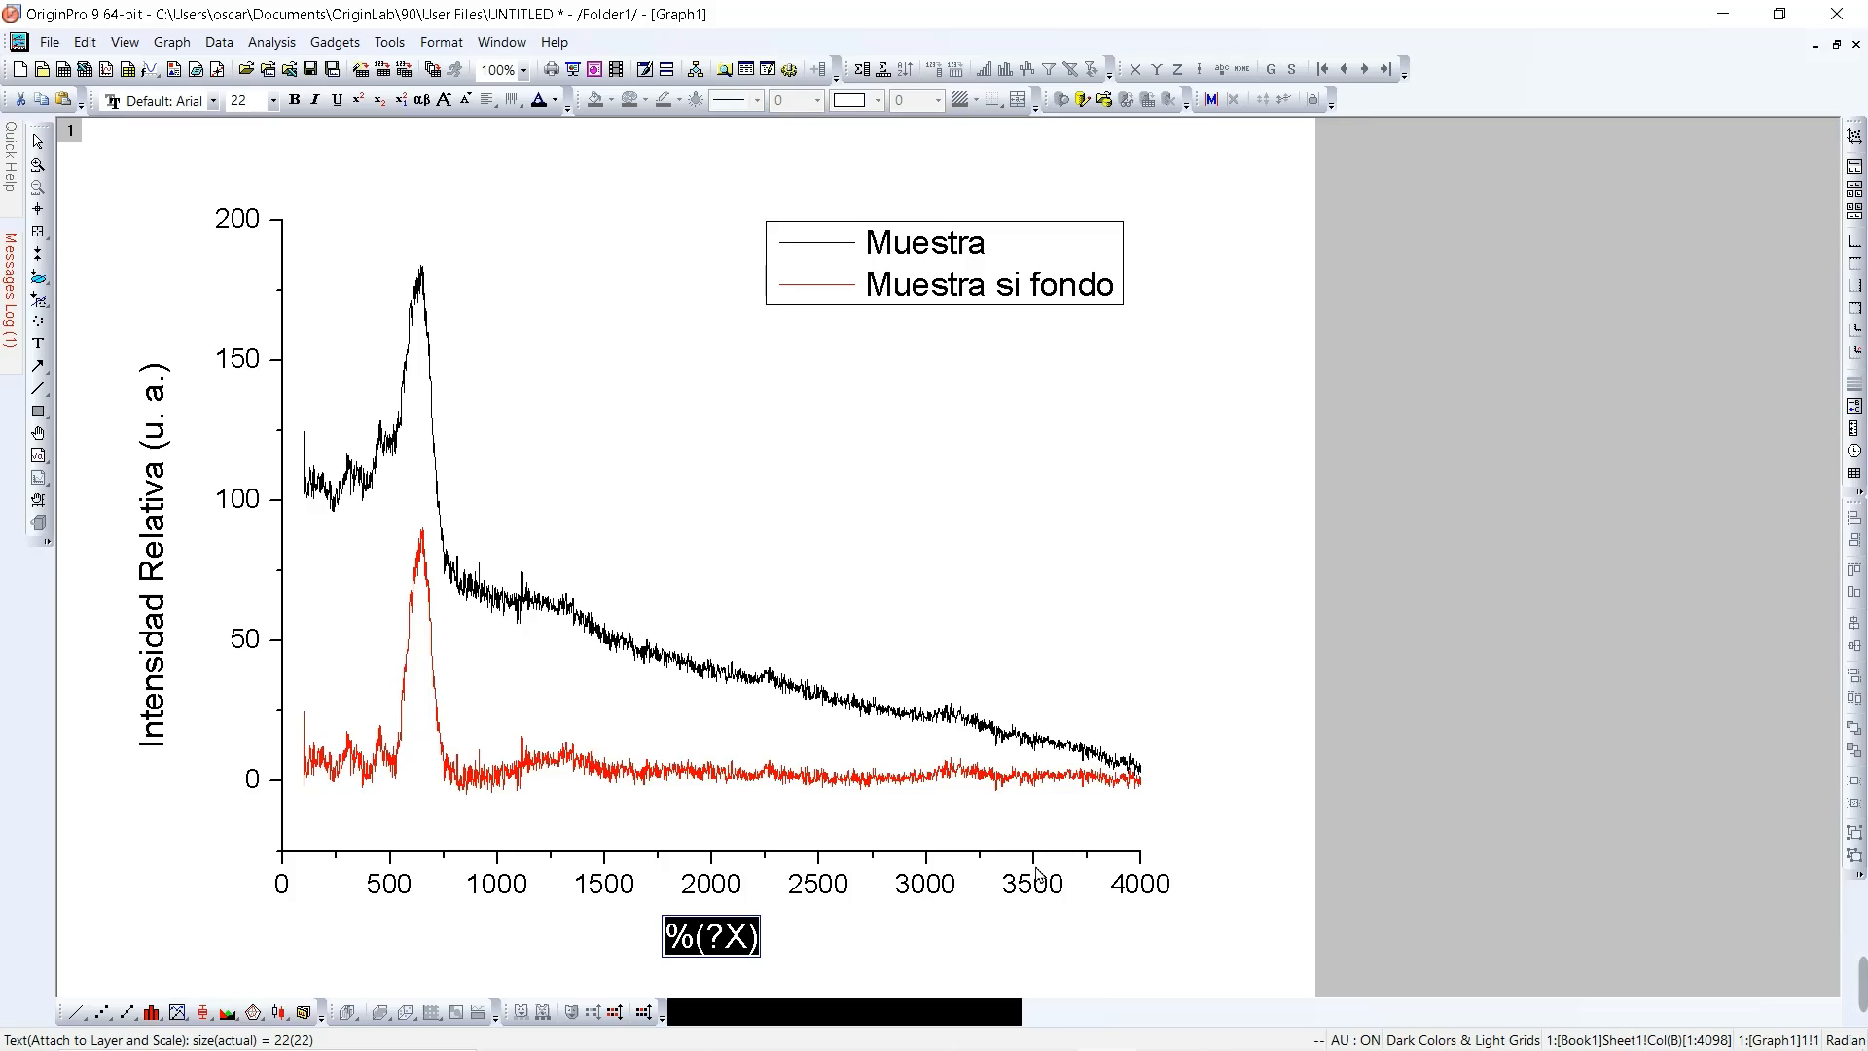
{"action": "type", "text": "C"}
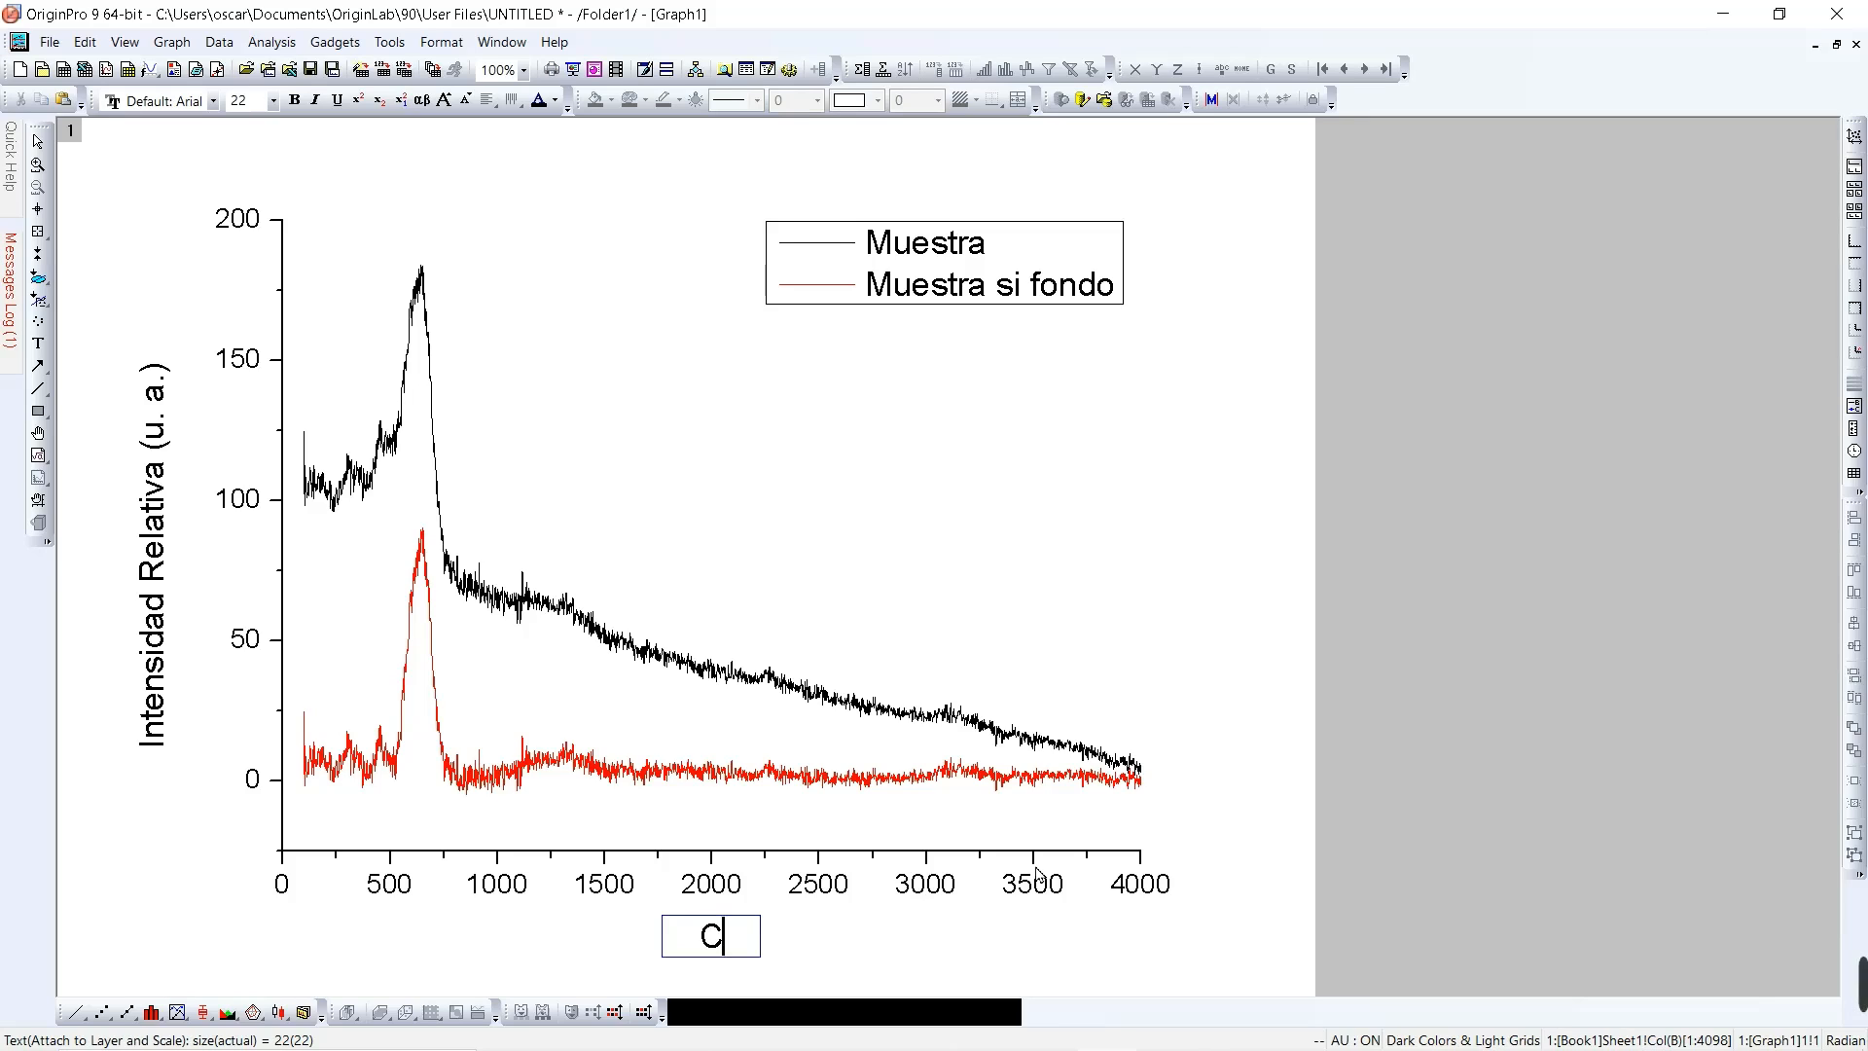
{"action": "type", "text": "orrimiento "}
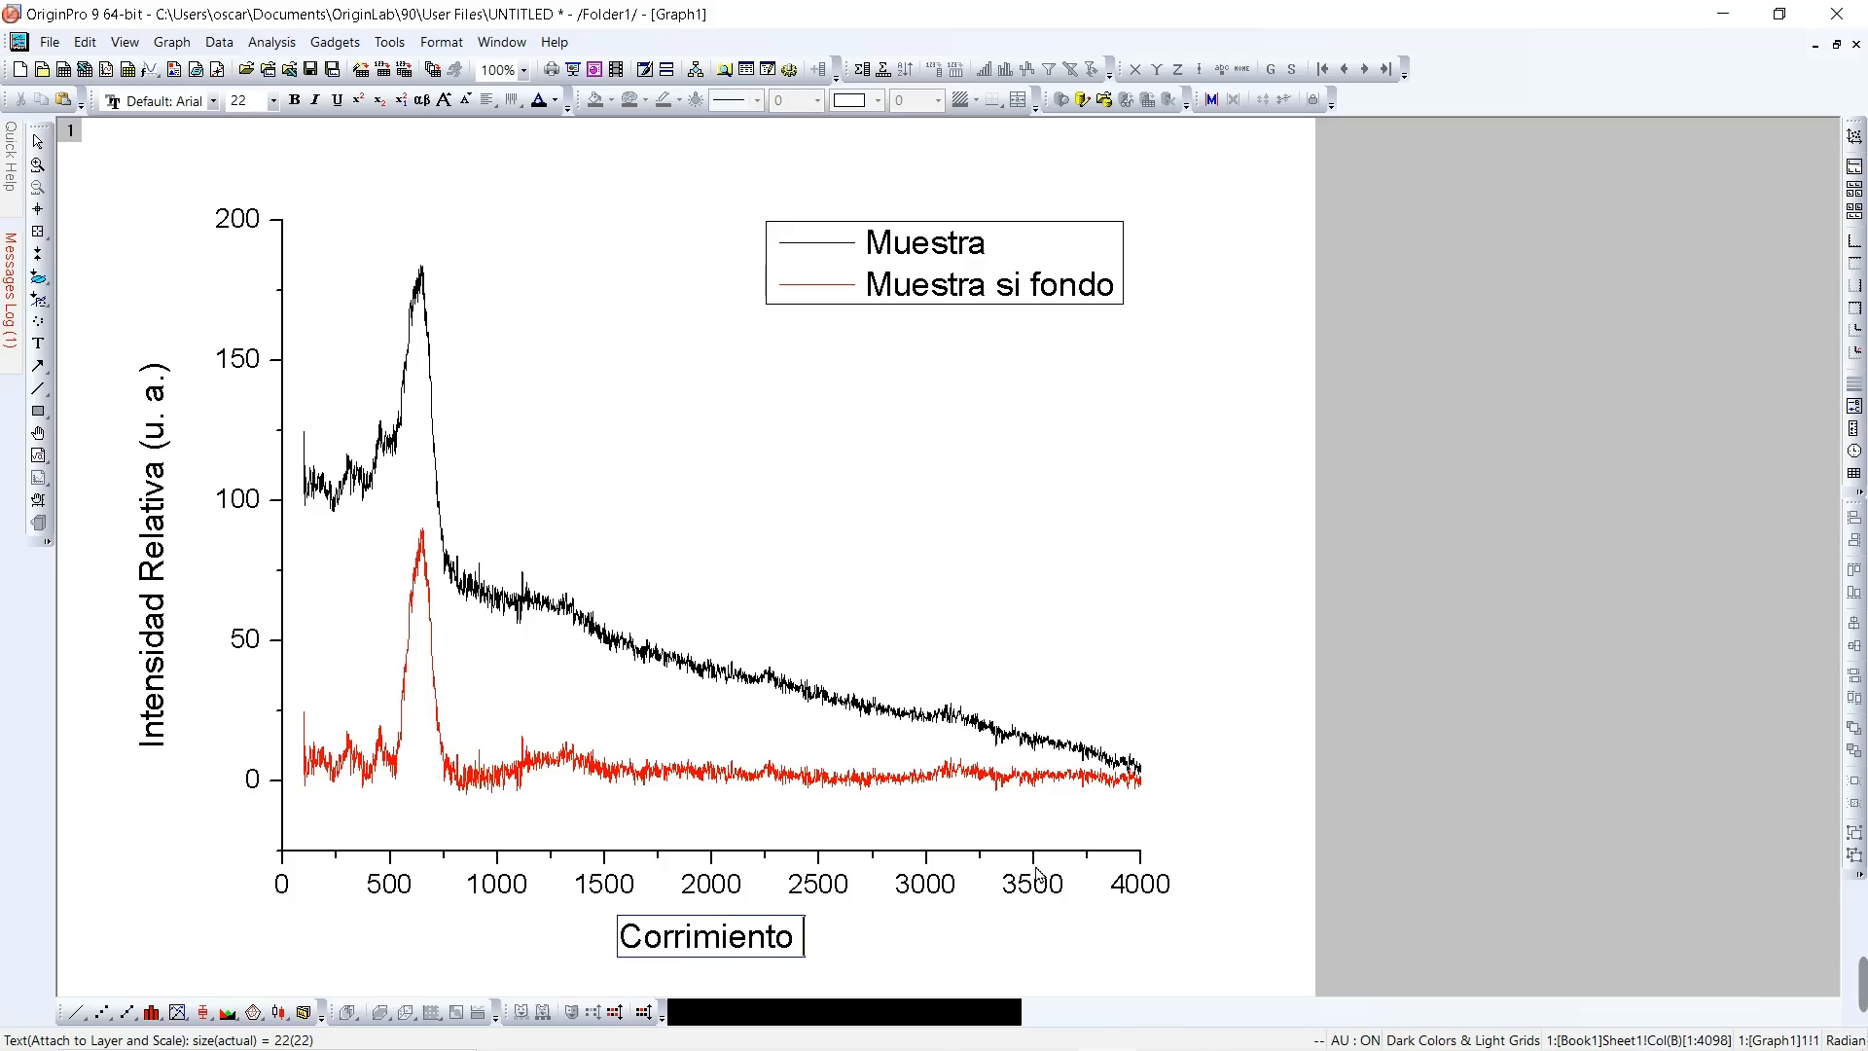
{"action": "type", "text": "Raman ()"}
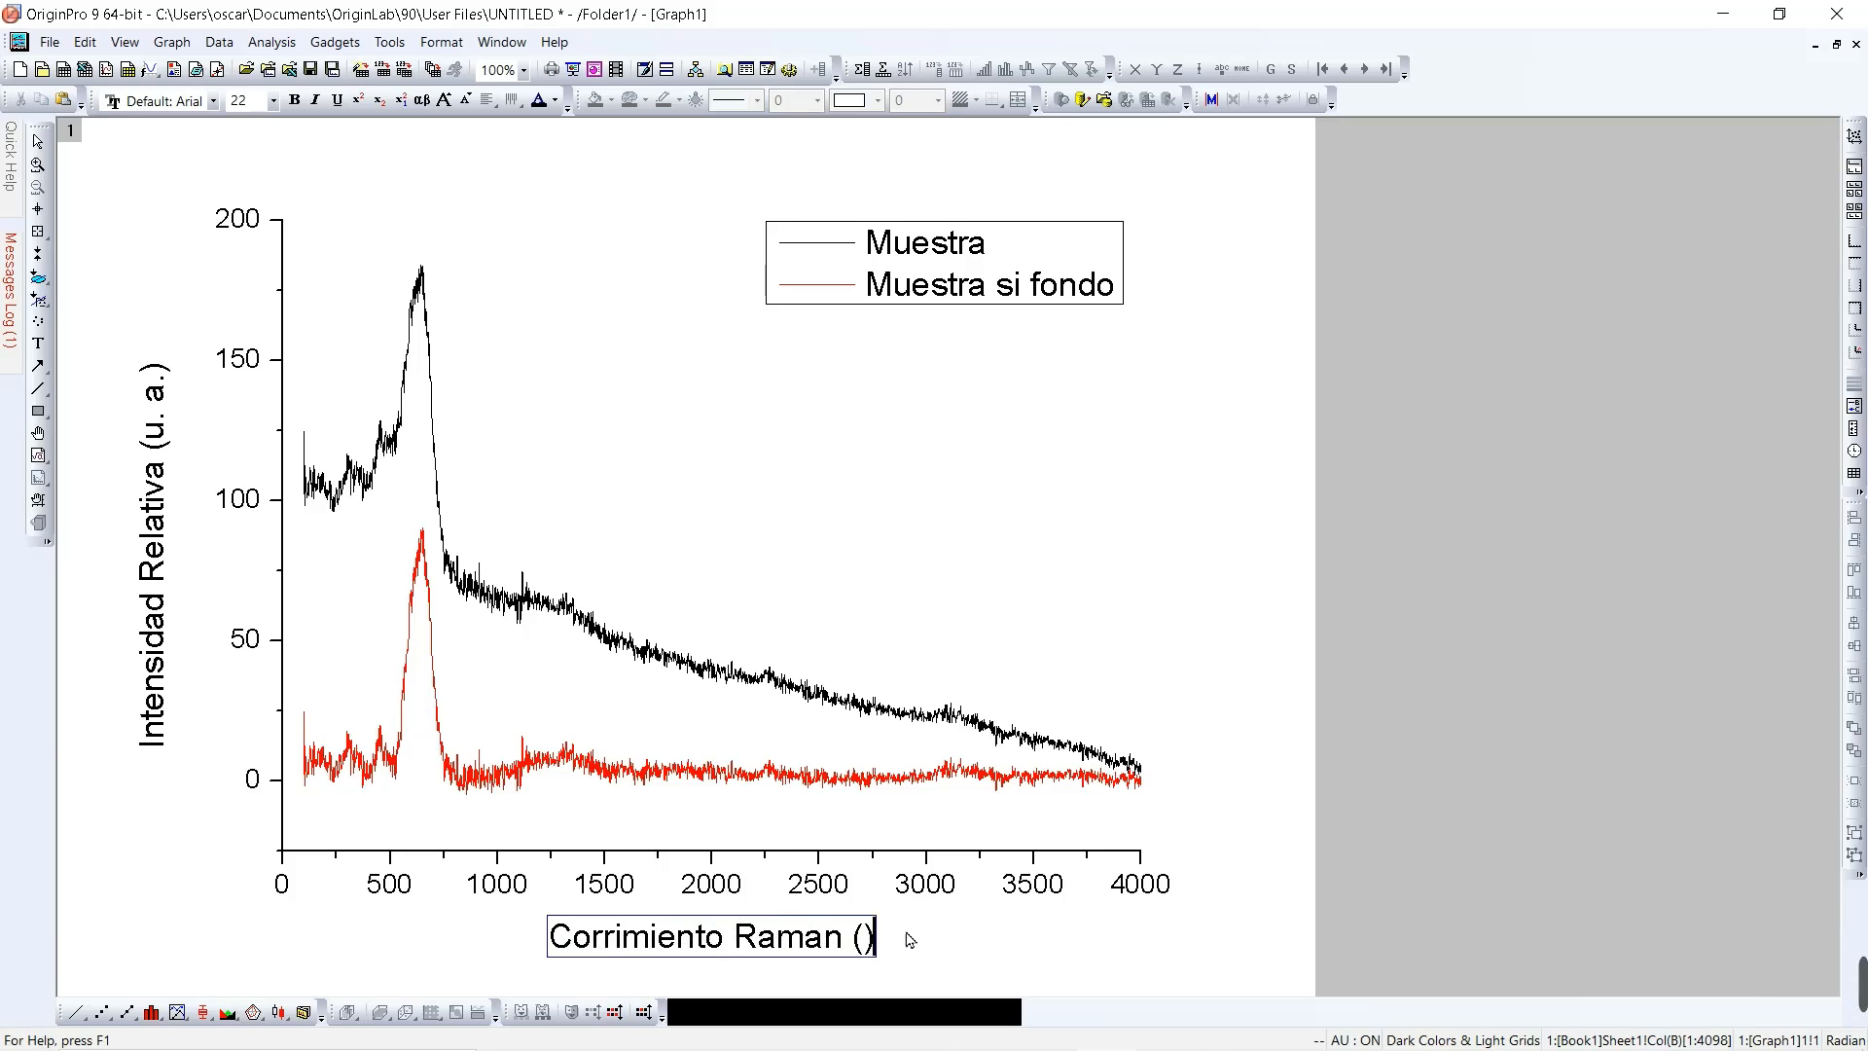
{"action": "key", "text": "Left"}
{"action": "type", "text": "cm"}
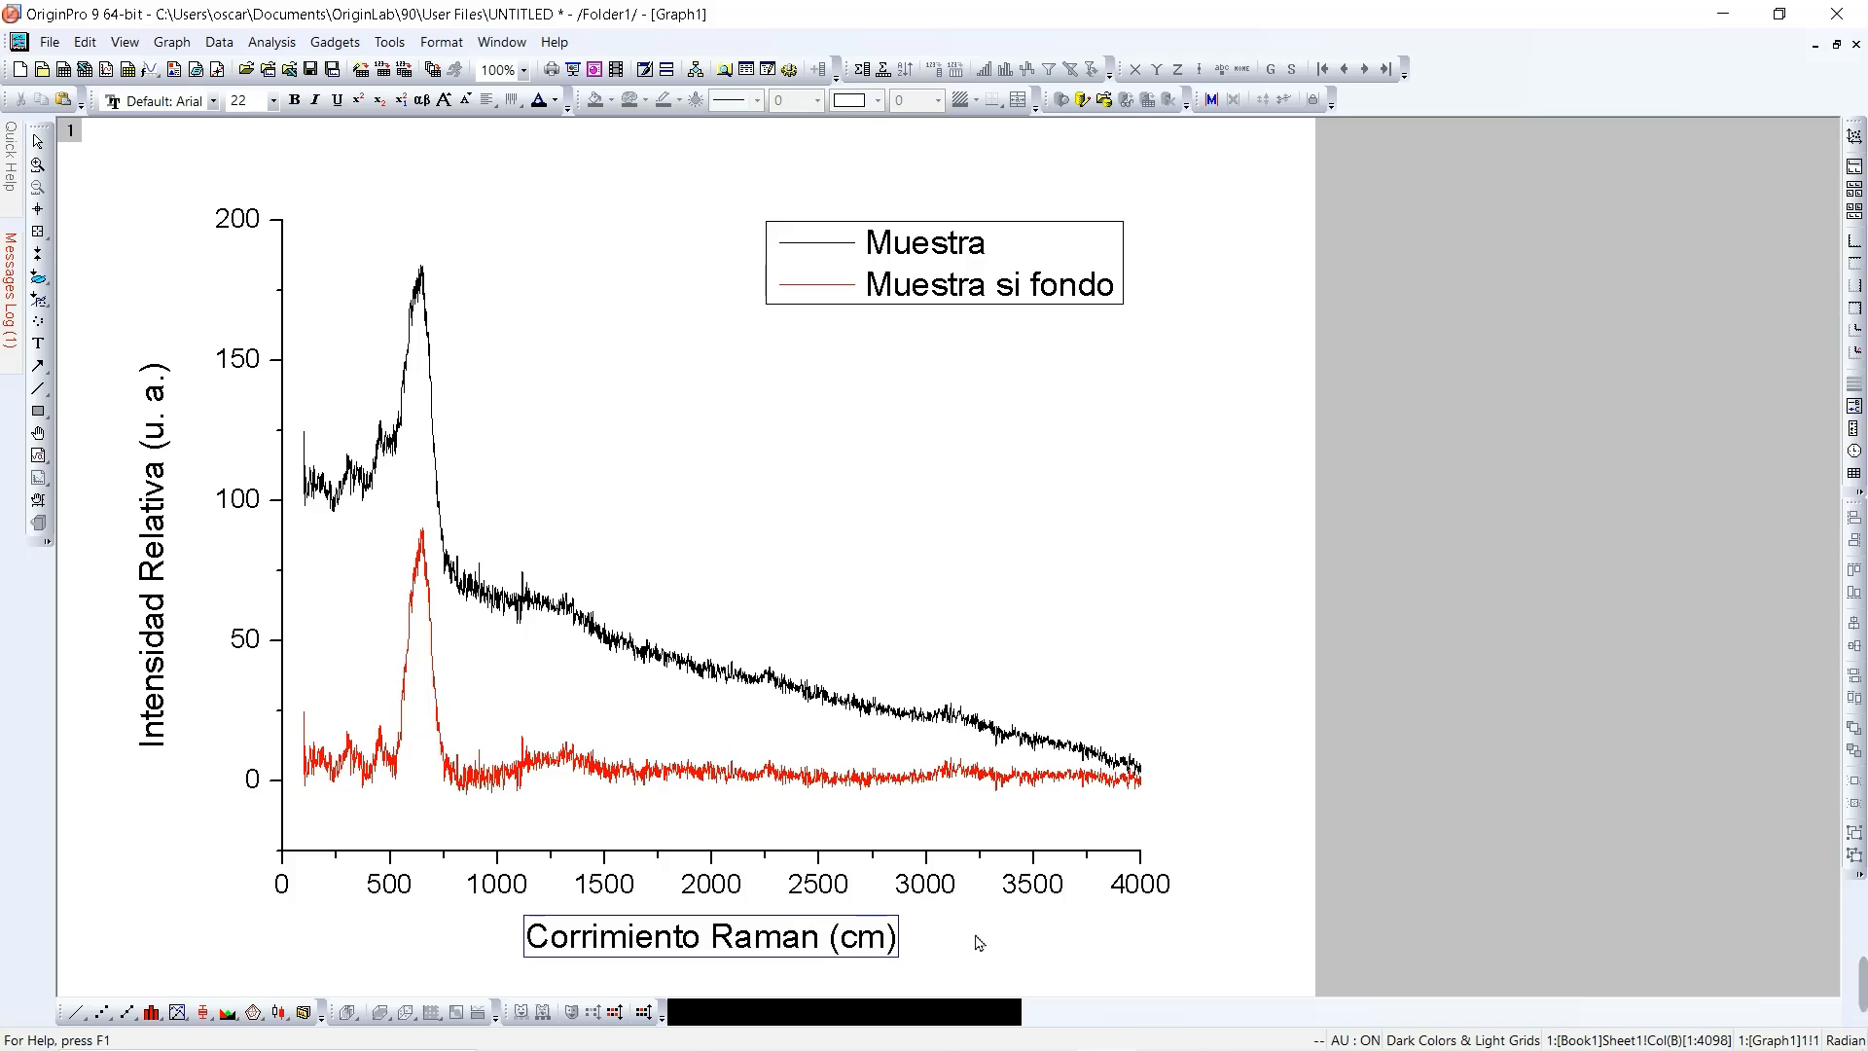
{"action": "type", "text": "-1"}
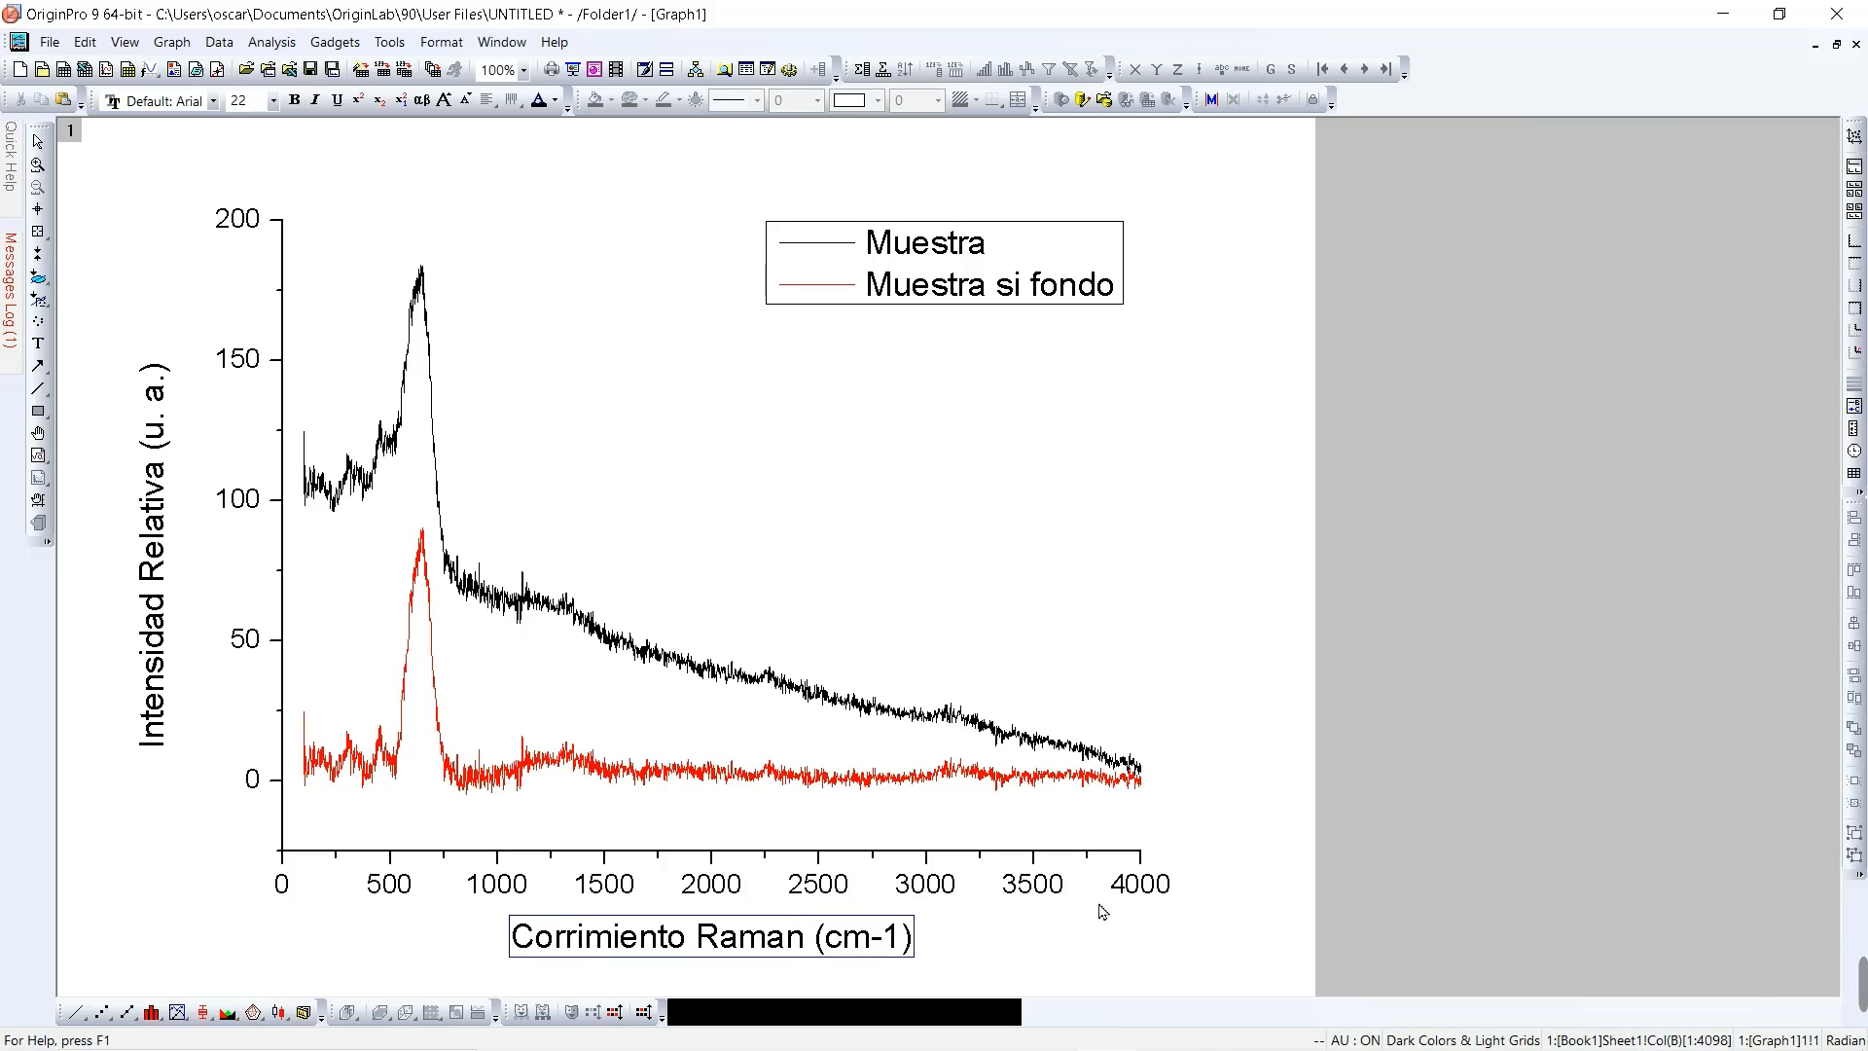
{"action": "left_click", "coordinate": [1249, 861]}
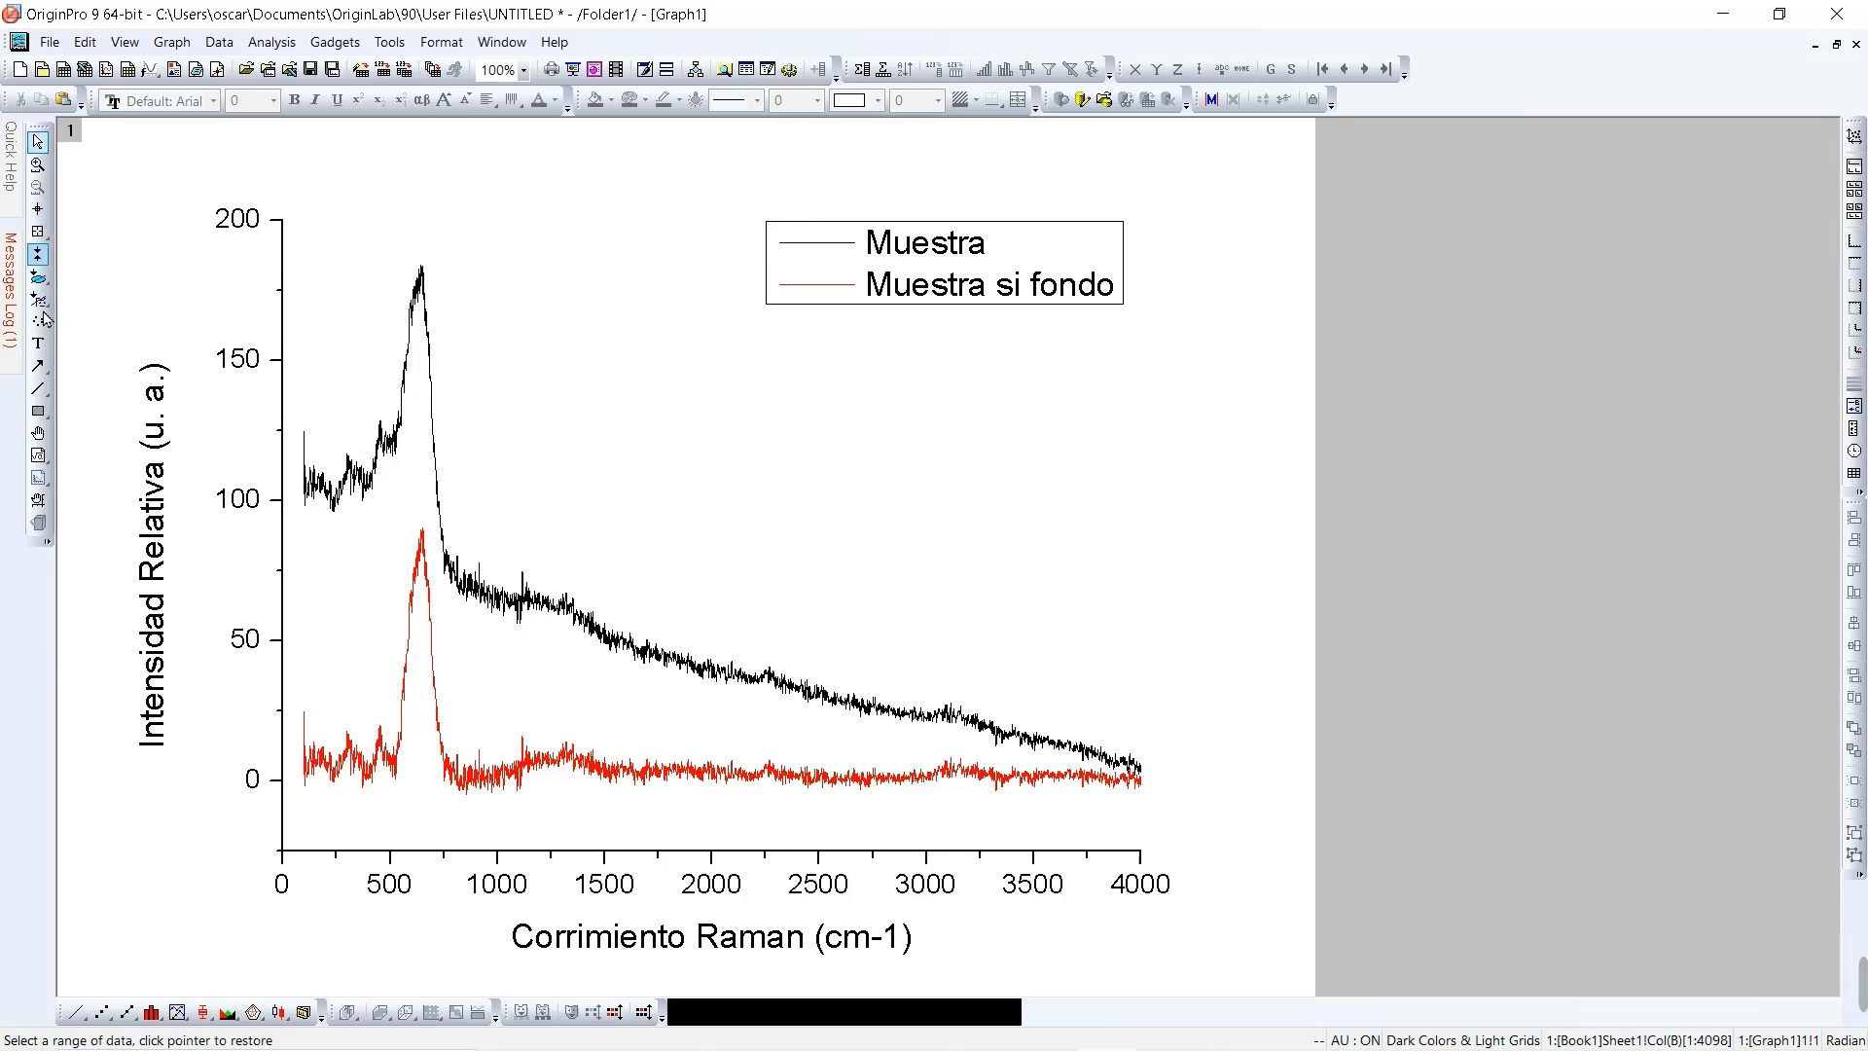
Step: Draw a rectangle covering the whole plot area between the axes and set its fill color to None
{"action": "left_click", "coordinate": [39, 413]}
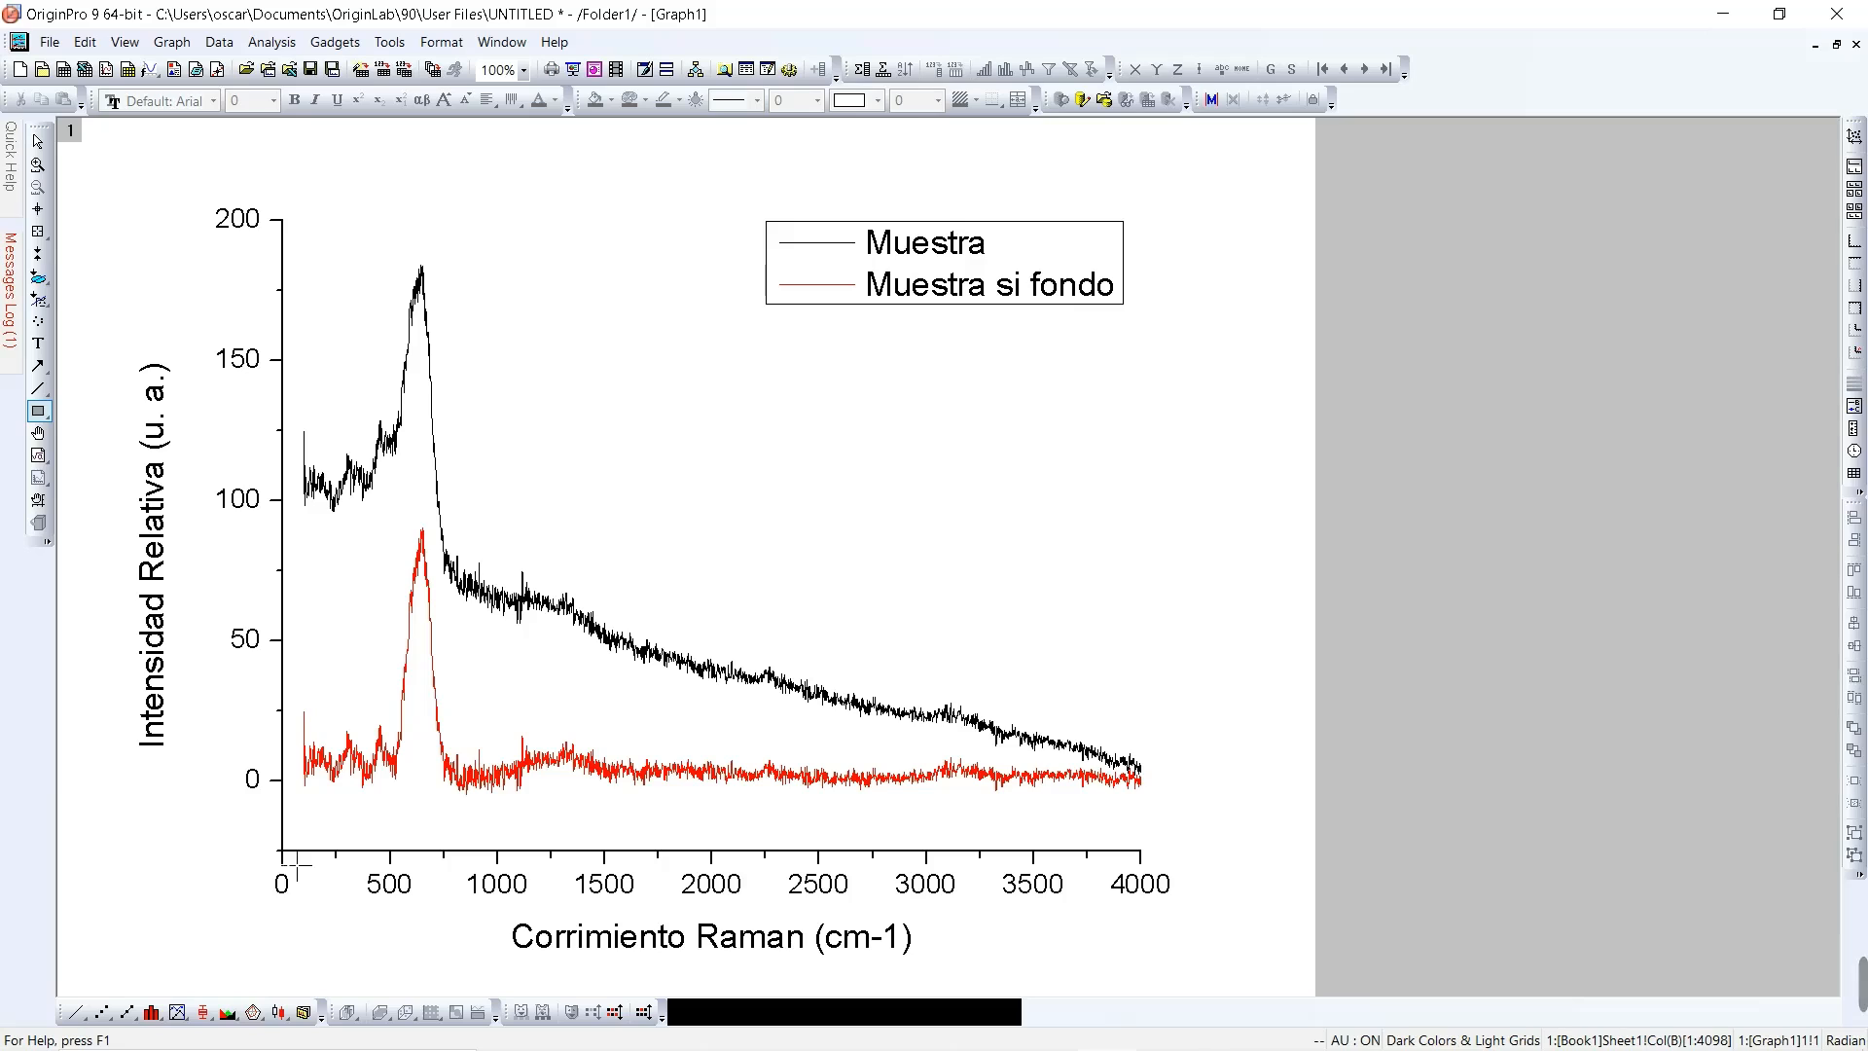
{"action": "left_click_drag", "start_coordinate": [296, 866], "coordinate": [1158, 231]}
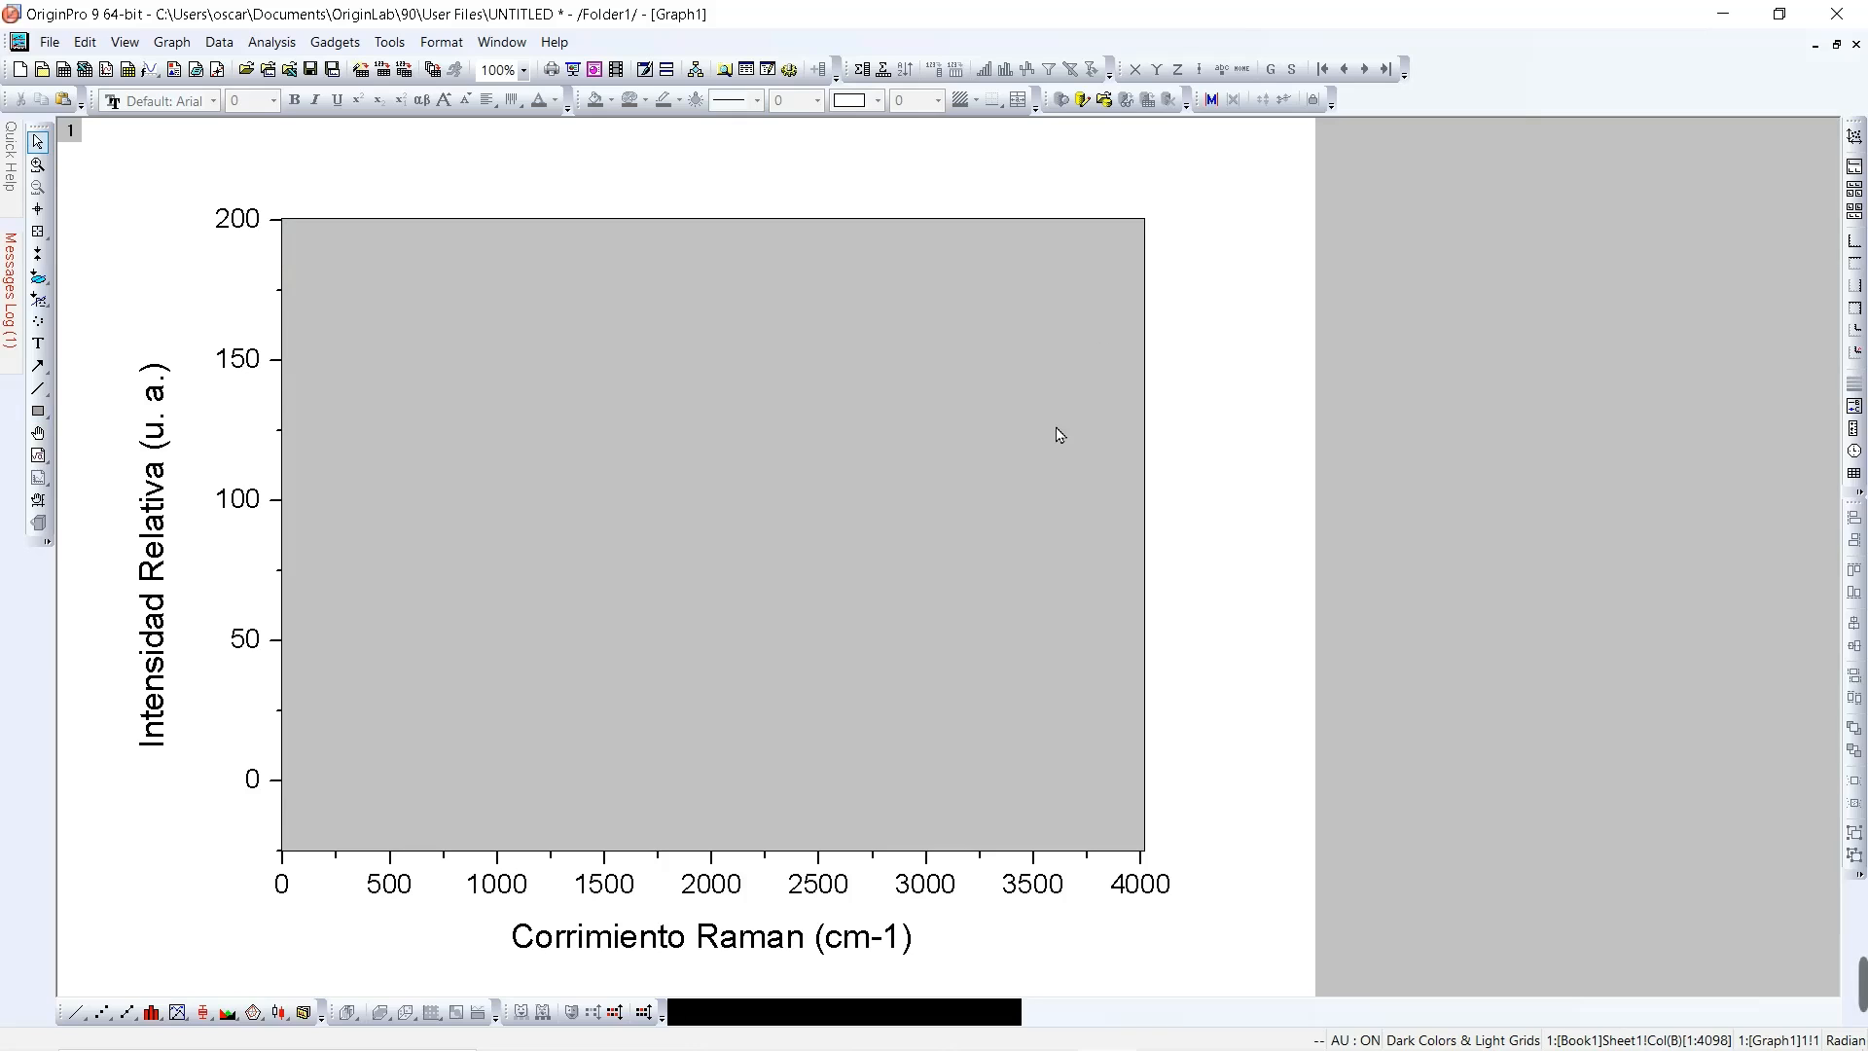
{"action": "double_click", "coordinate": [942, 547]}
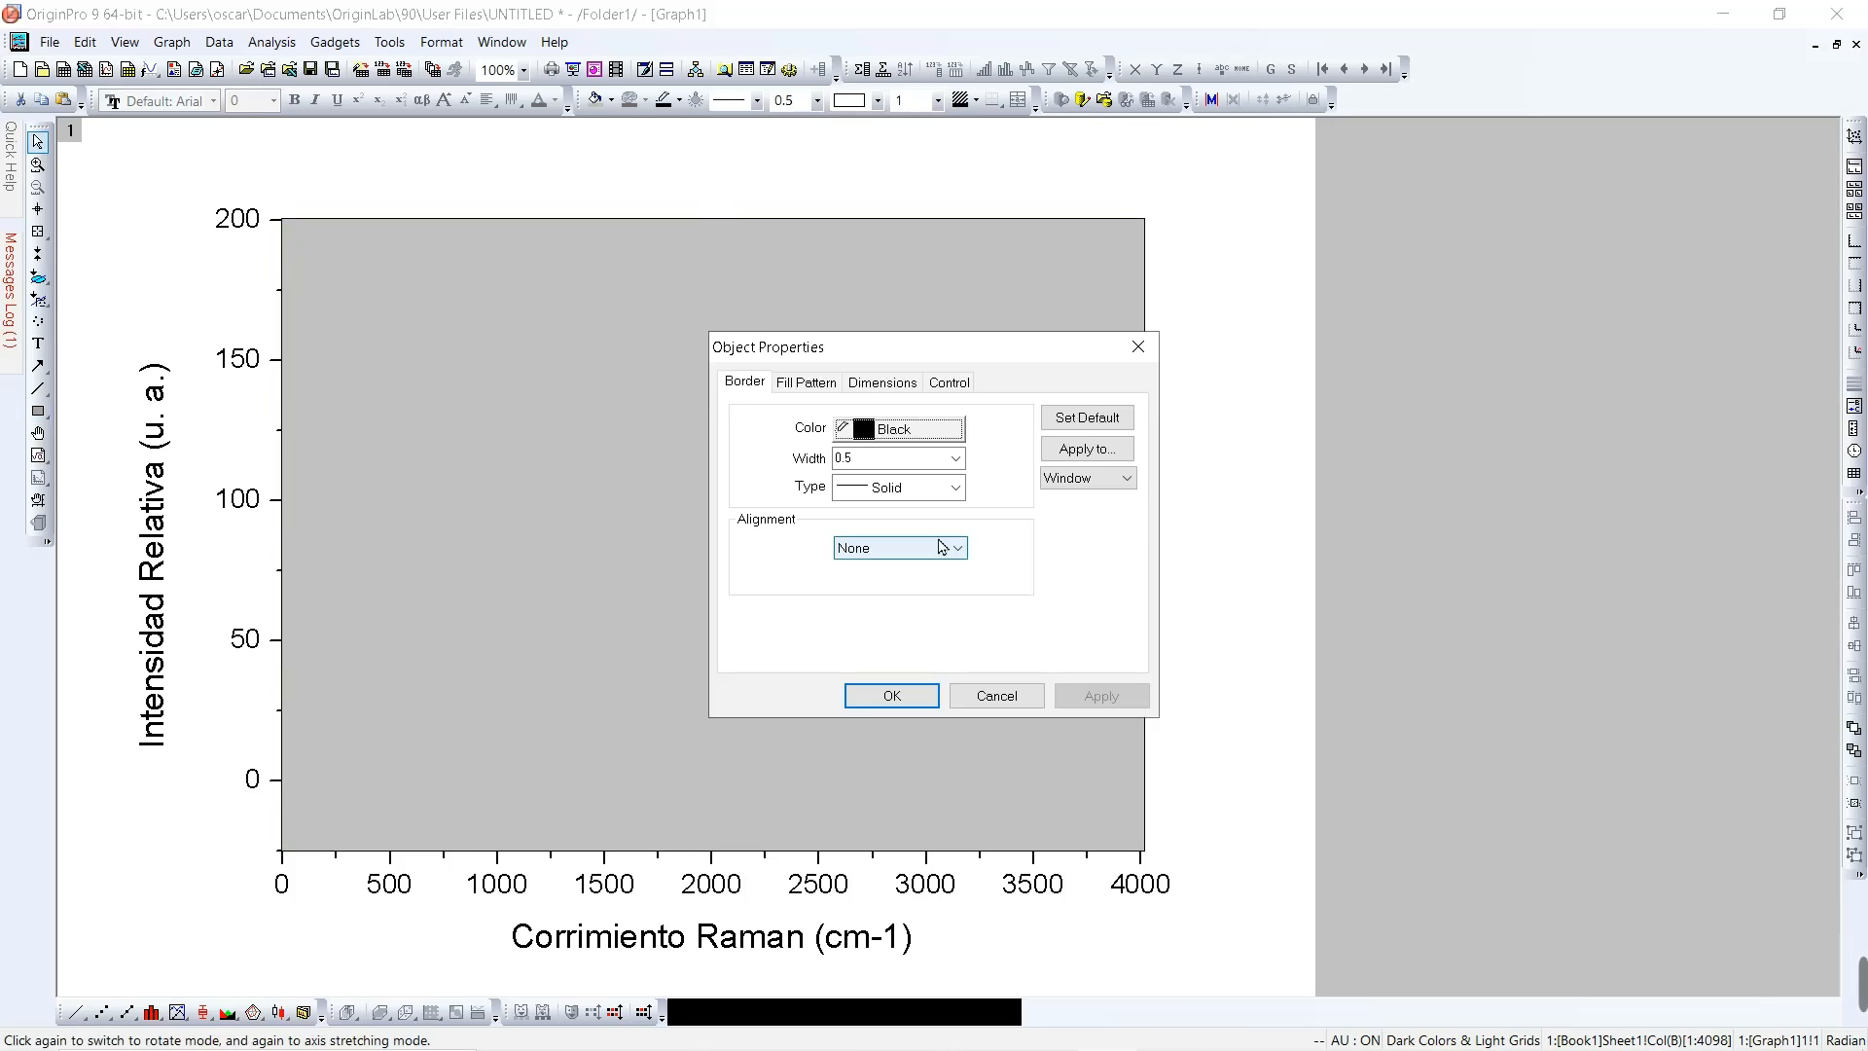
{"action": "left_click", "coordinate": [814, 387]}
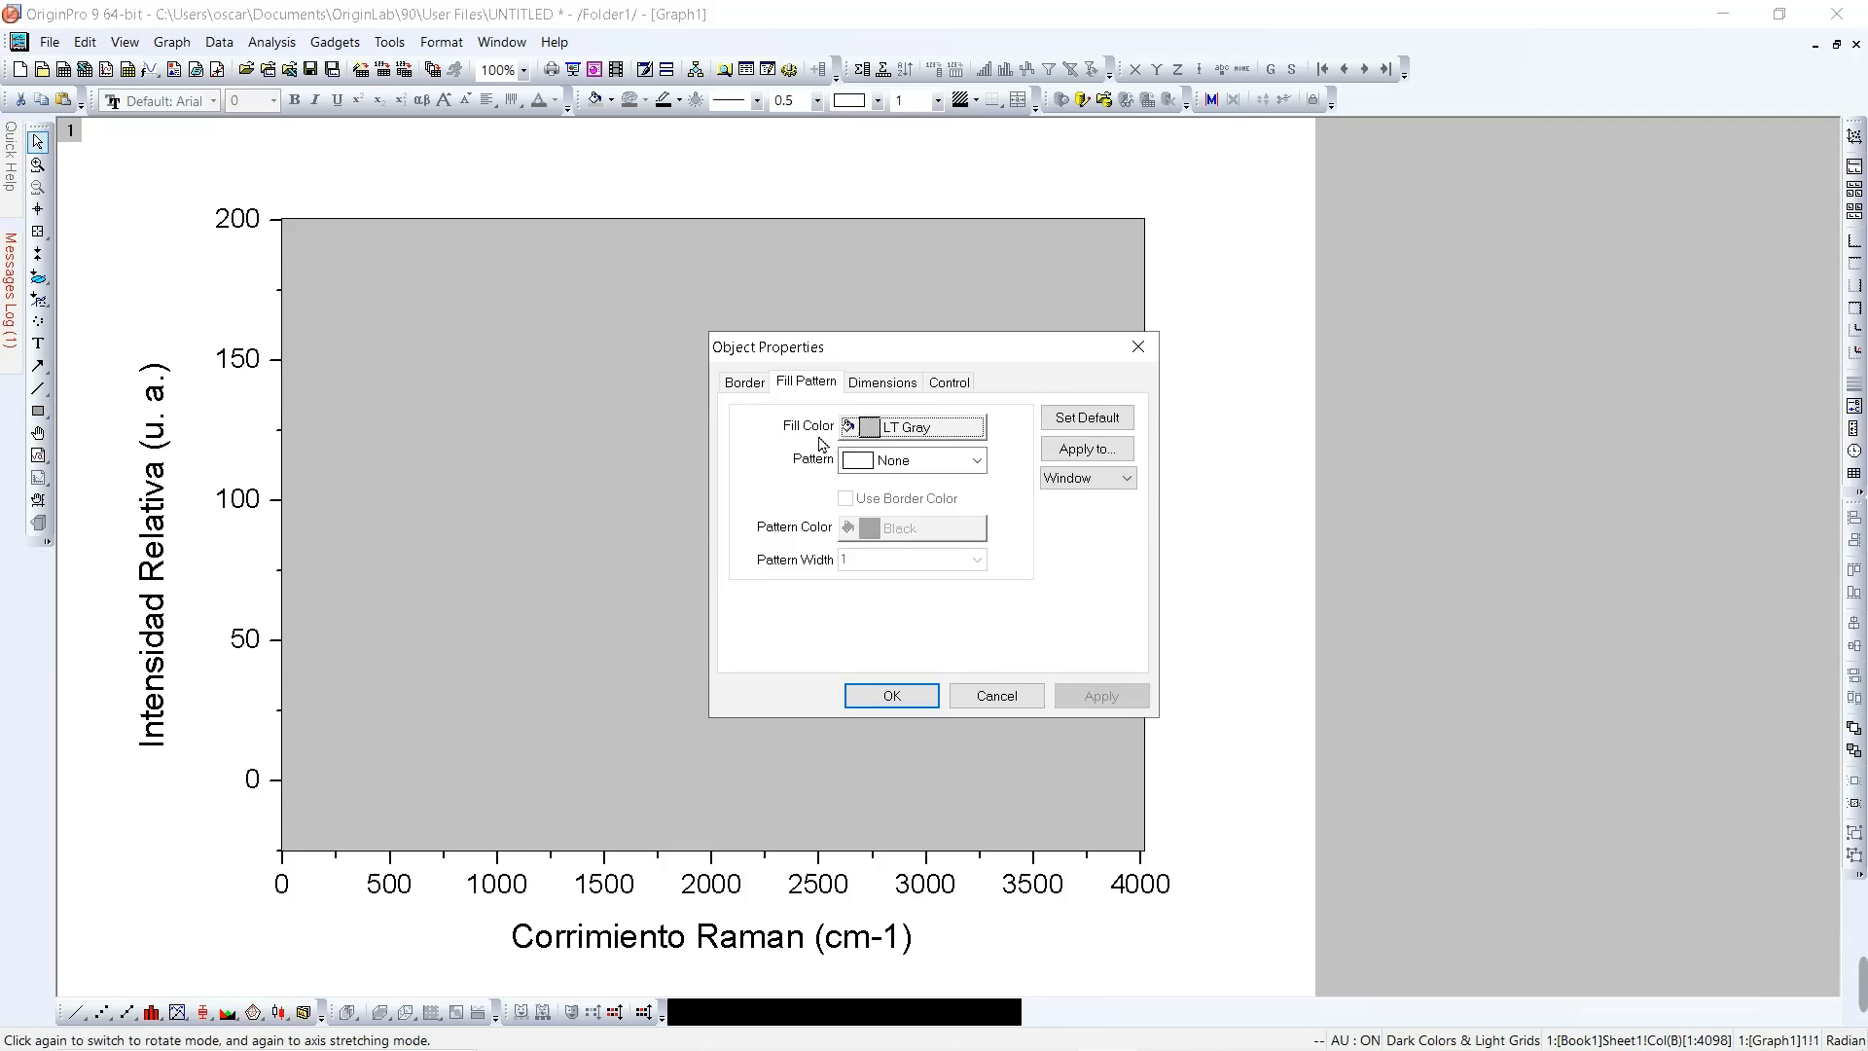
{"action": "left_click", "coordinate": [899, 438]}
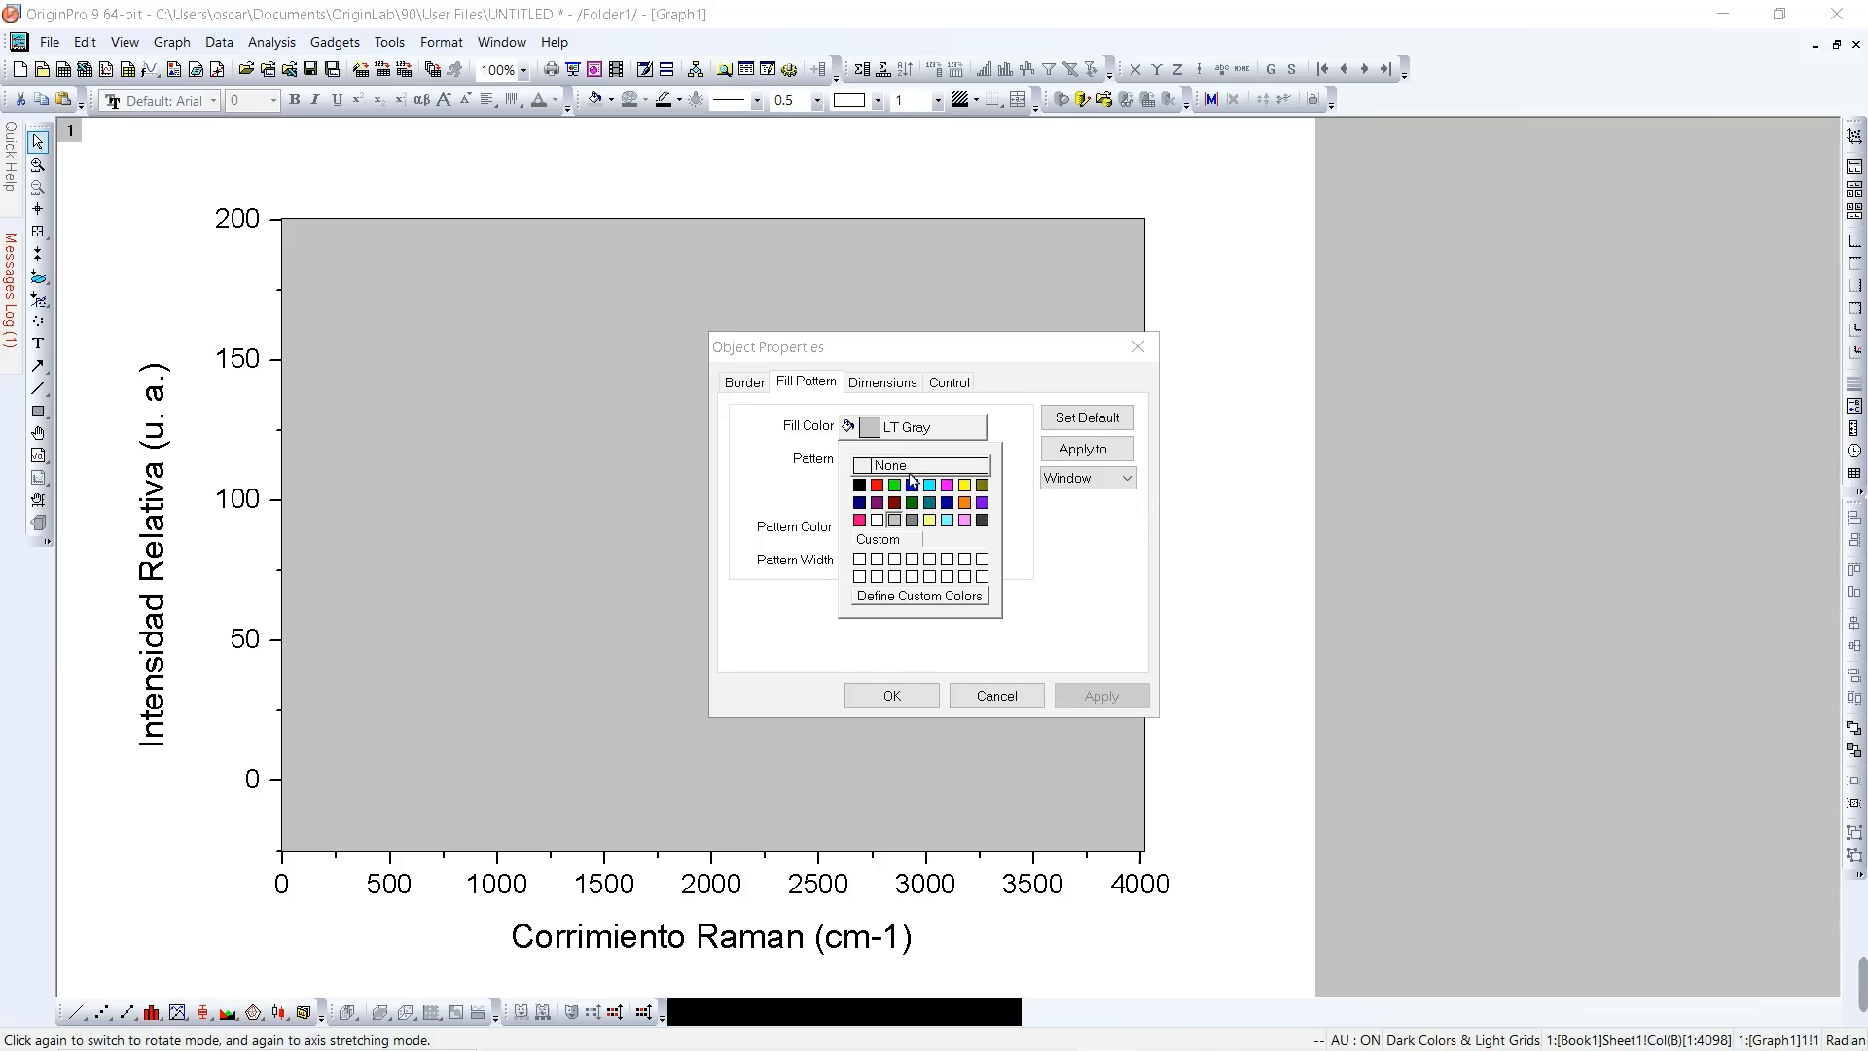
{"action": "left_click", "coordinate": [905, 467]}
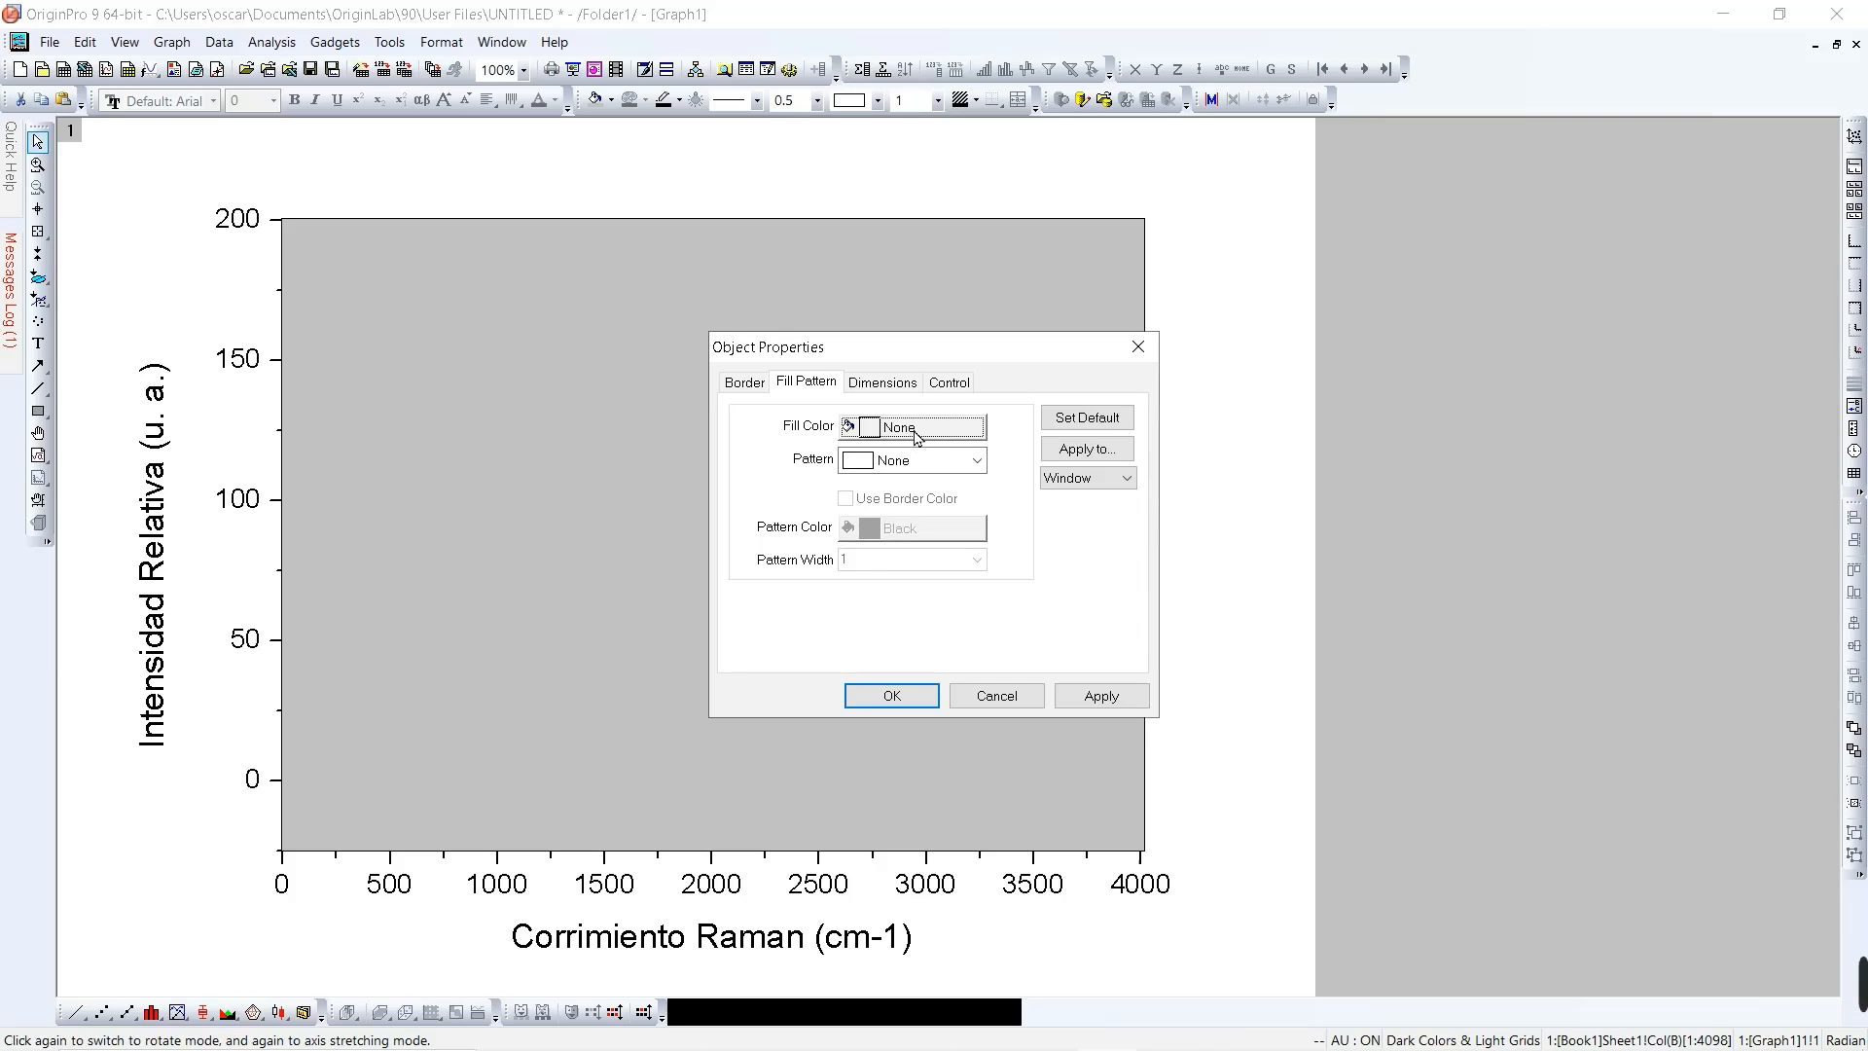
{"action": "left_click", "coordinate": [1123, 697]}
{"action": "left_click", "coordinate": [1123, 697]}
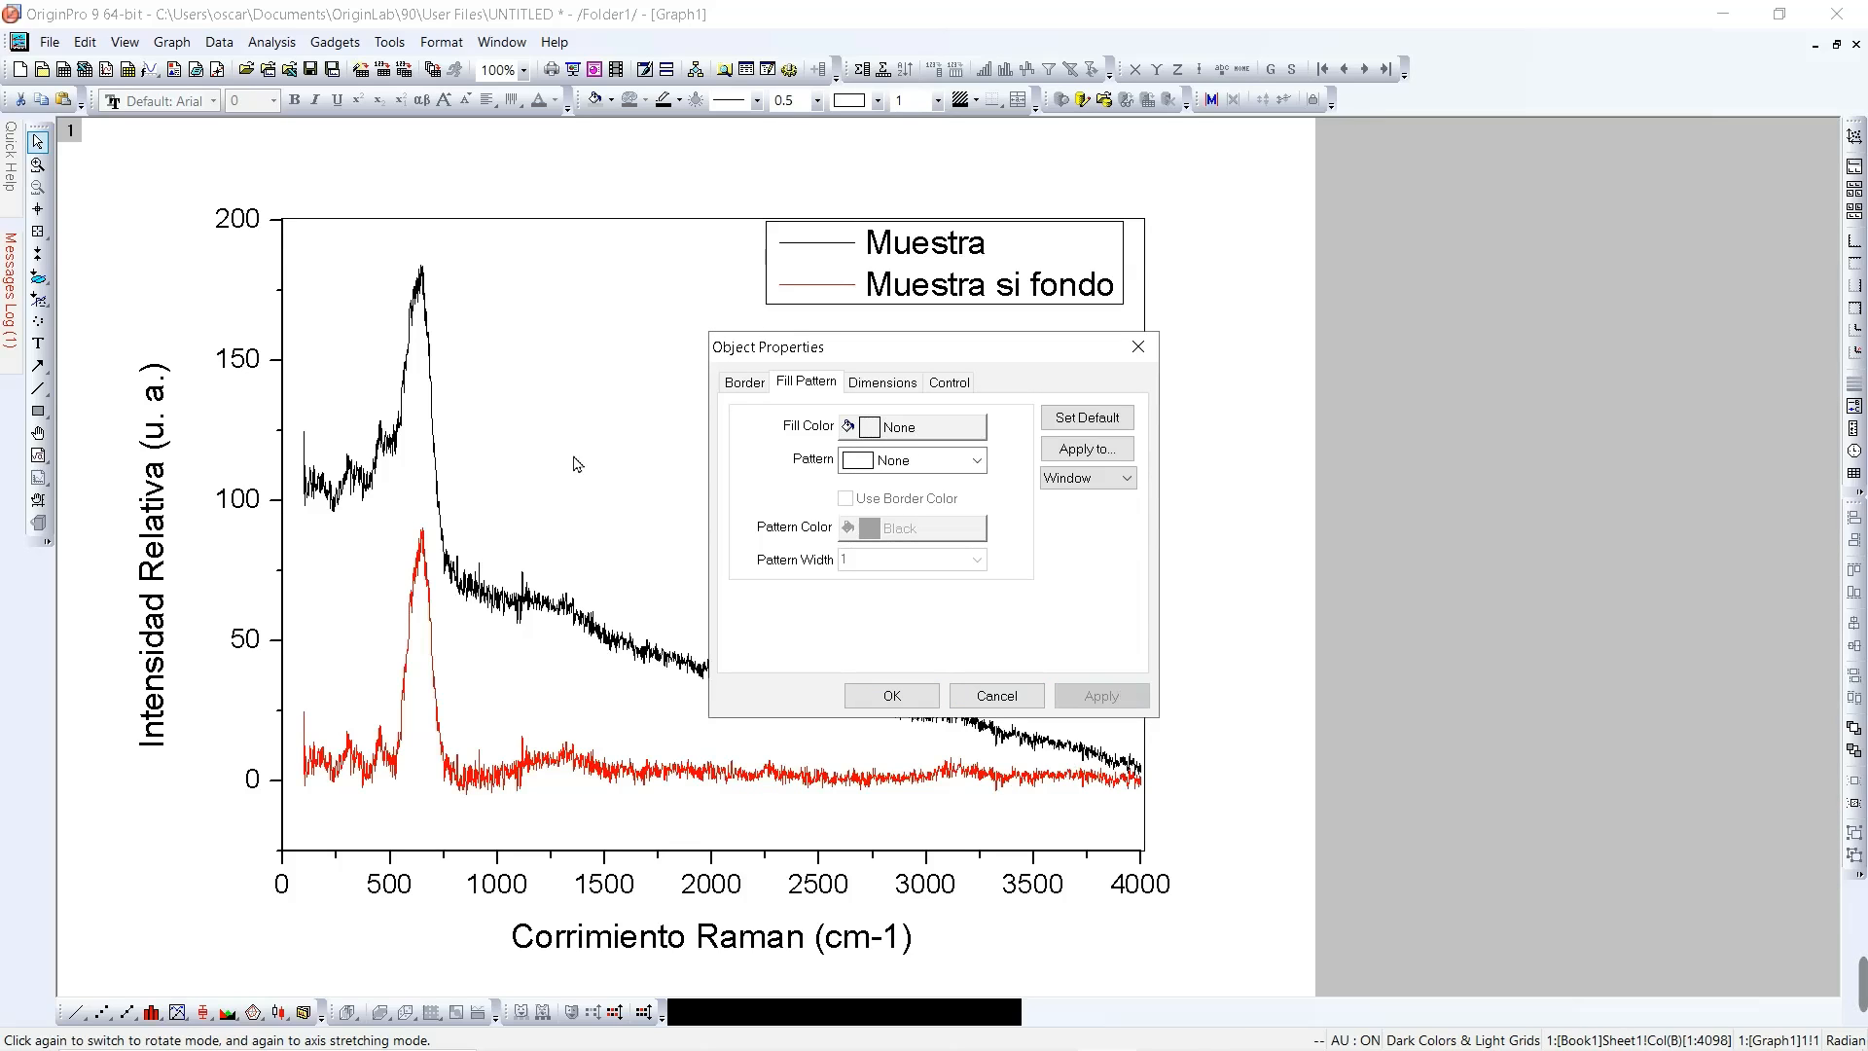
Step: Set the rectangle's border width to 1.5, keeping the line black and solid
{"action": "left_click", "coordinate": [739, 389]}
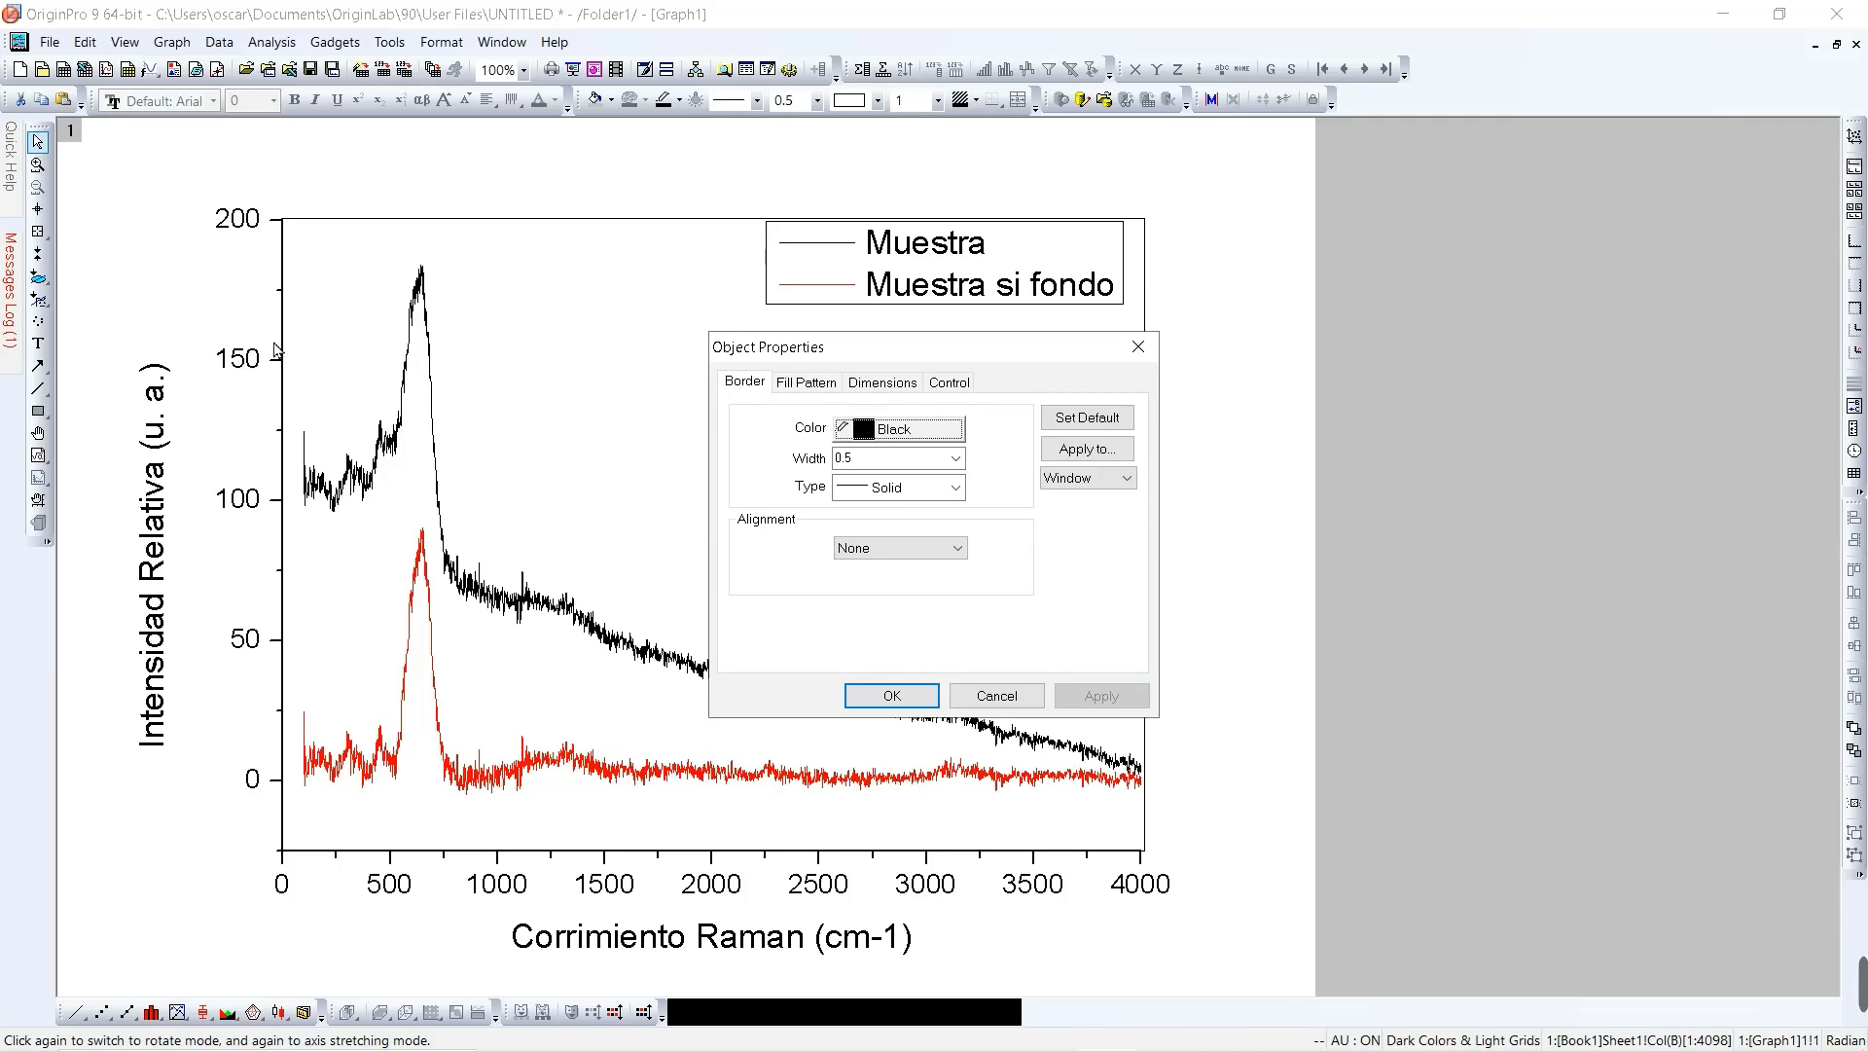
{"action": "left_click", "coordinate": [955, 459]}
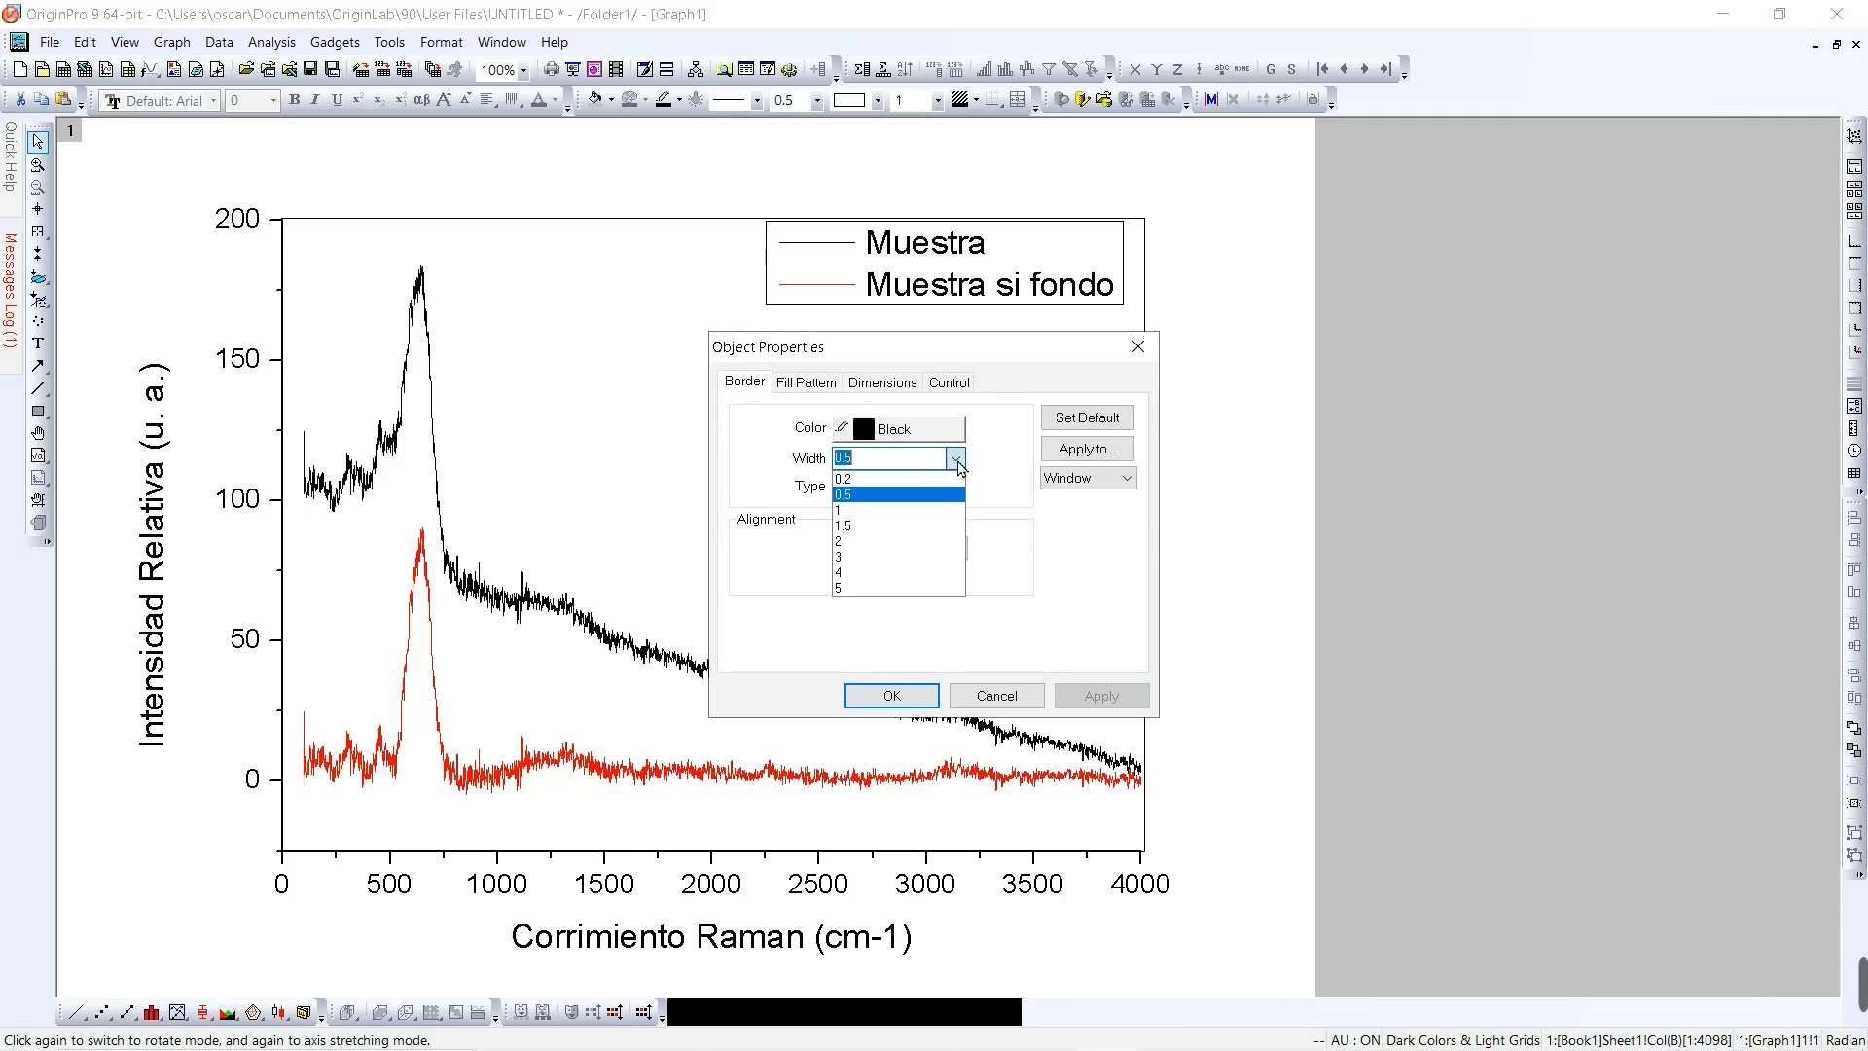
{"action": "left_click", "coordinate": [900, 525]}
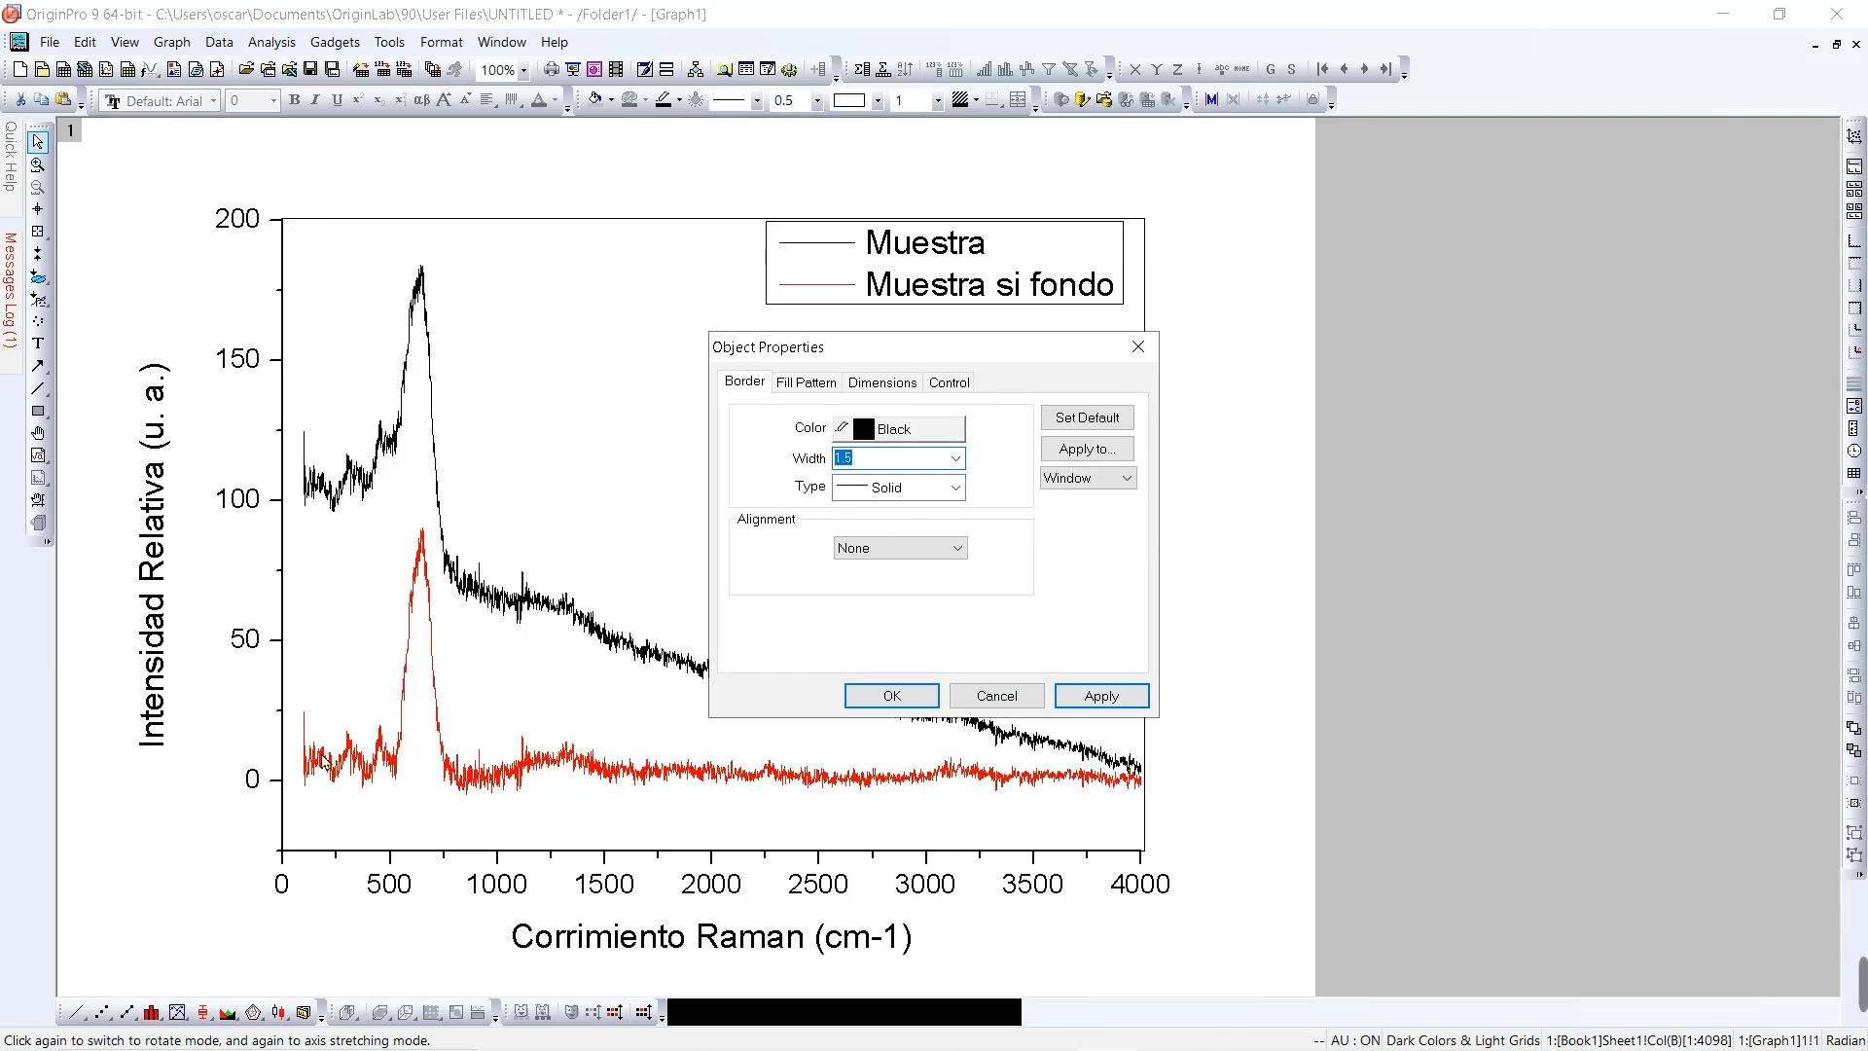
{"action": "left_click", "coordinate": [1101, 694]}
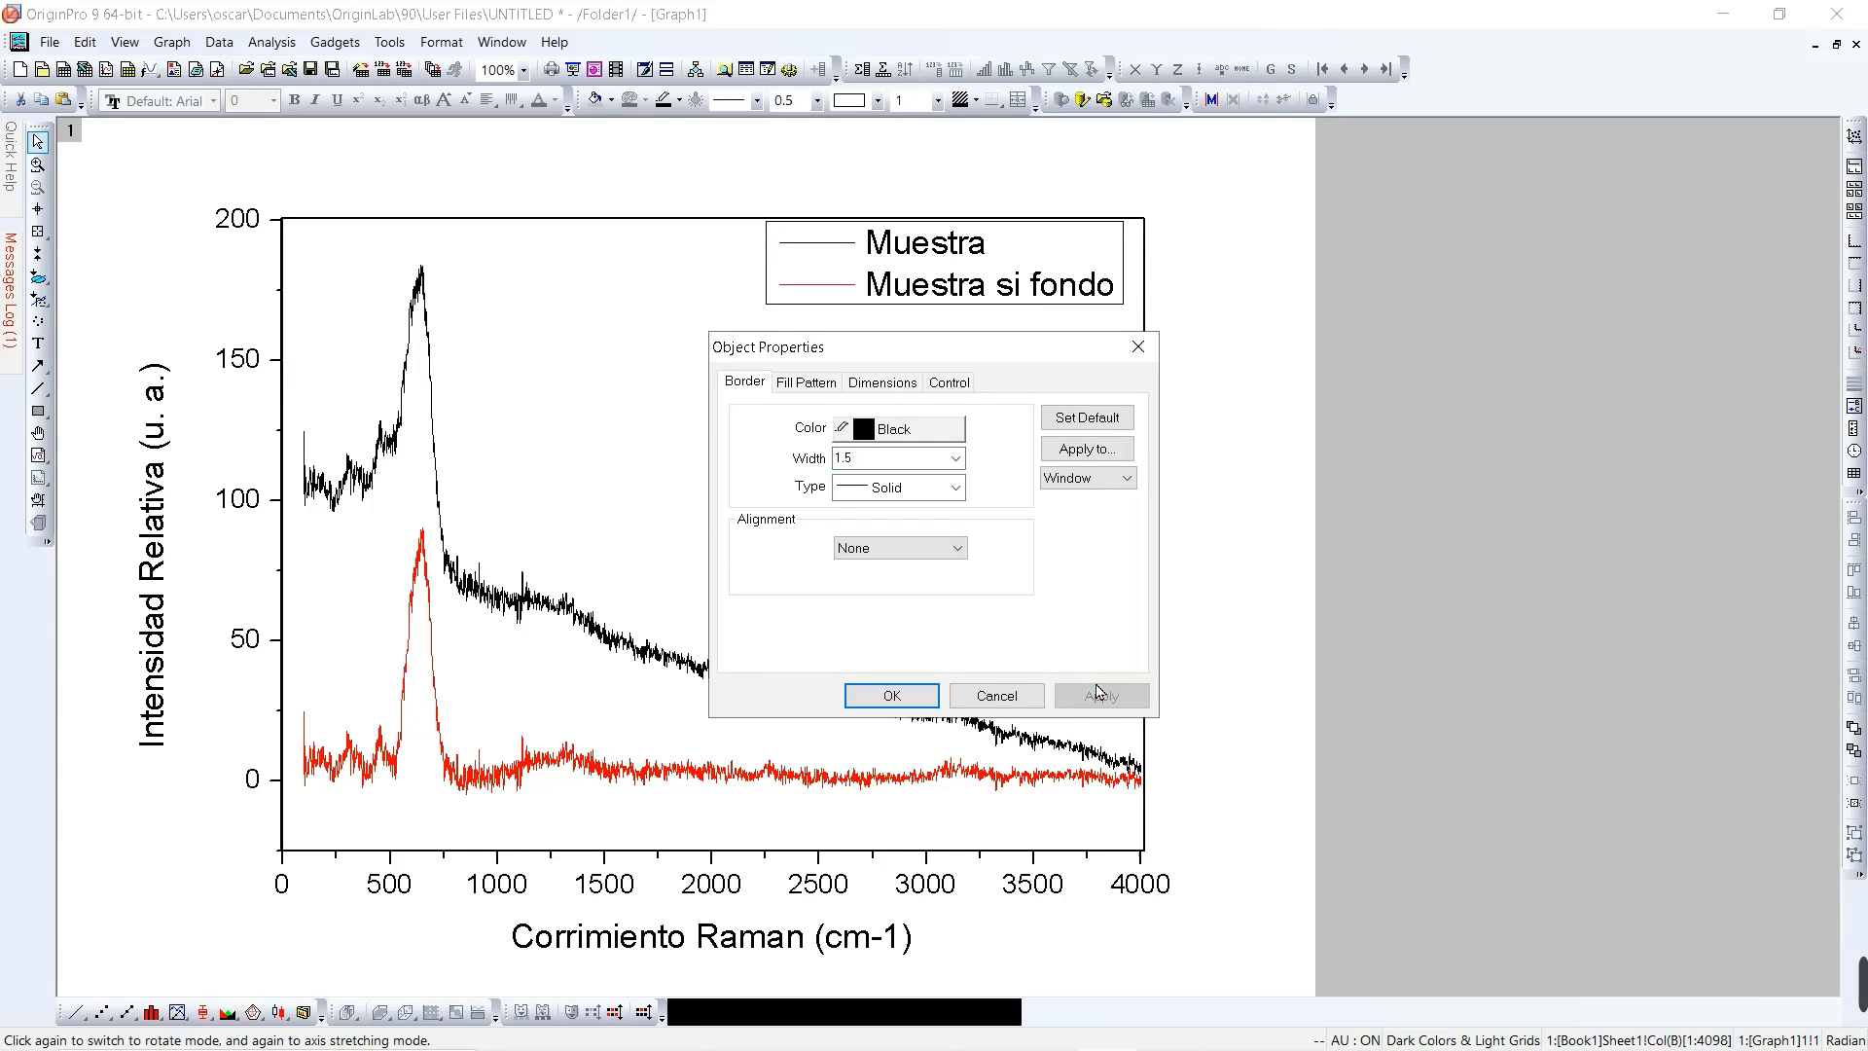
{"action": "left_click", "coordinate": [904, 696]}
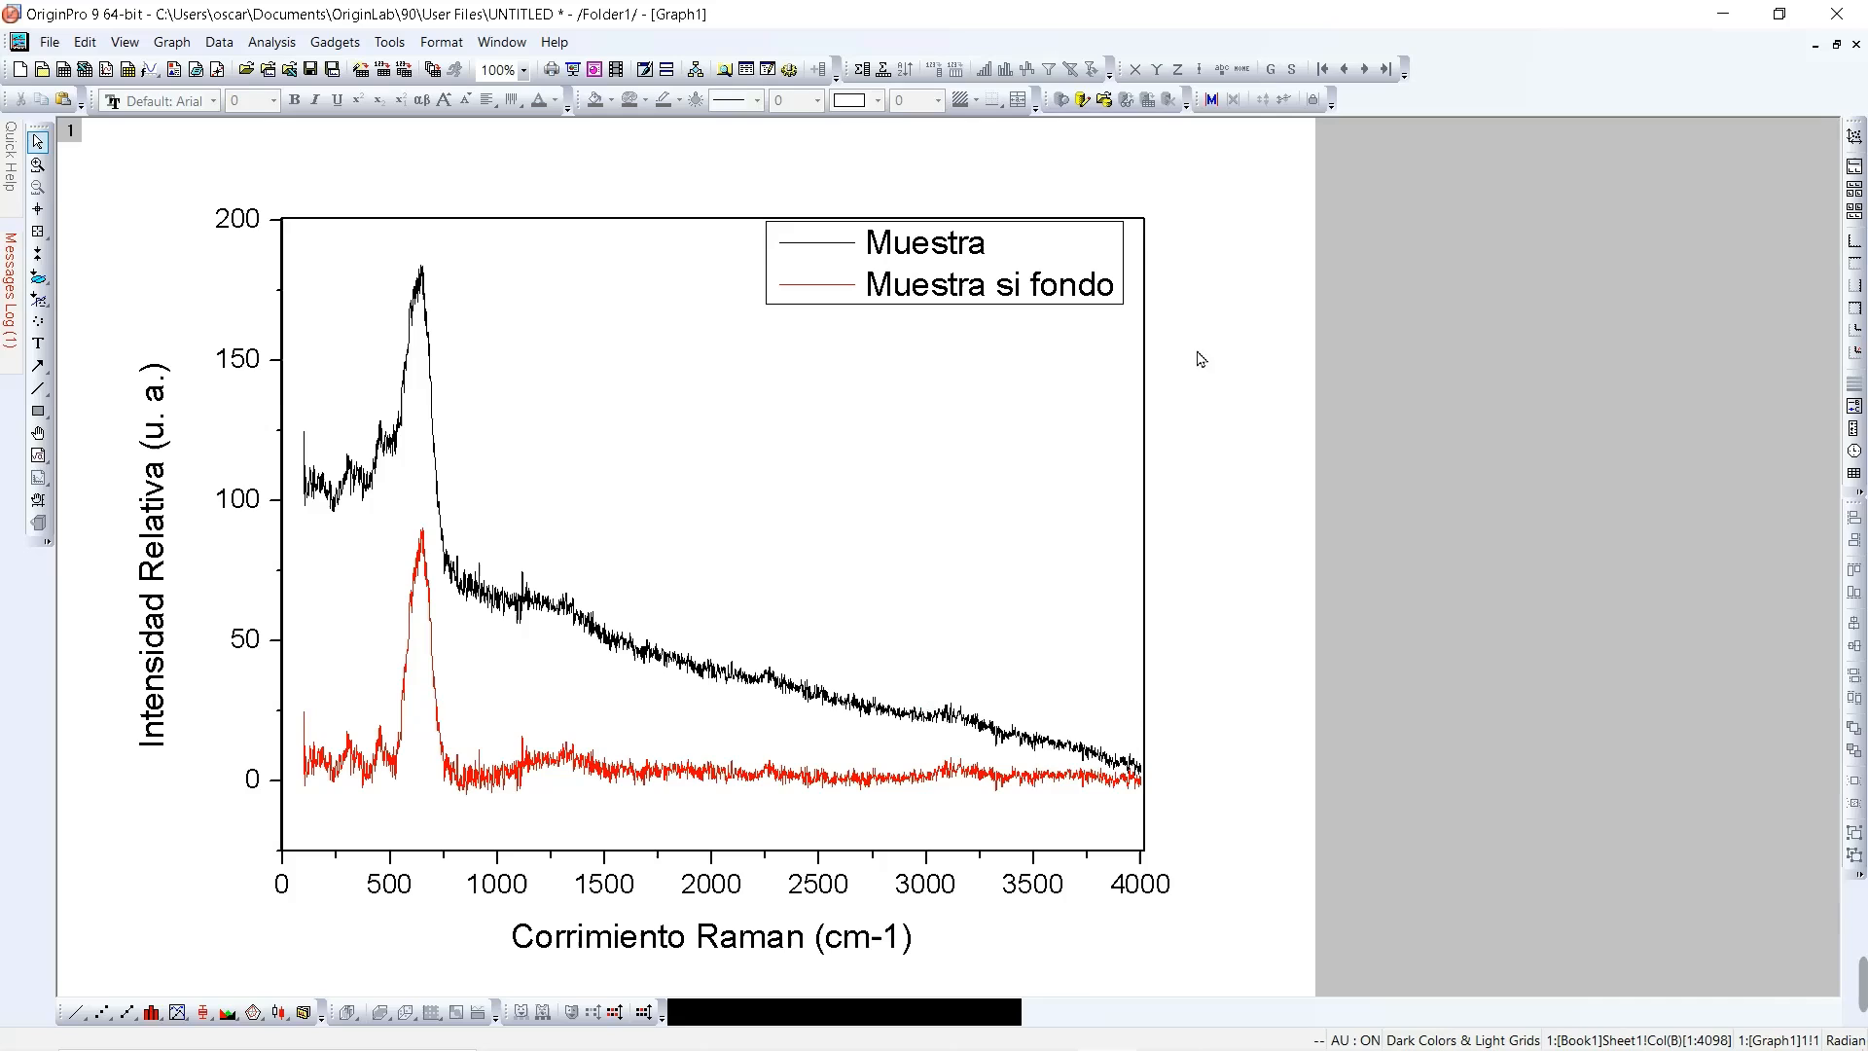
Step: Move the legend slightly down so it sits clear of the frame's upper edge
{"action": "left_click", "coordinate": [1148, 365]}
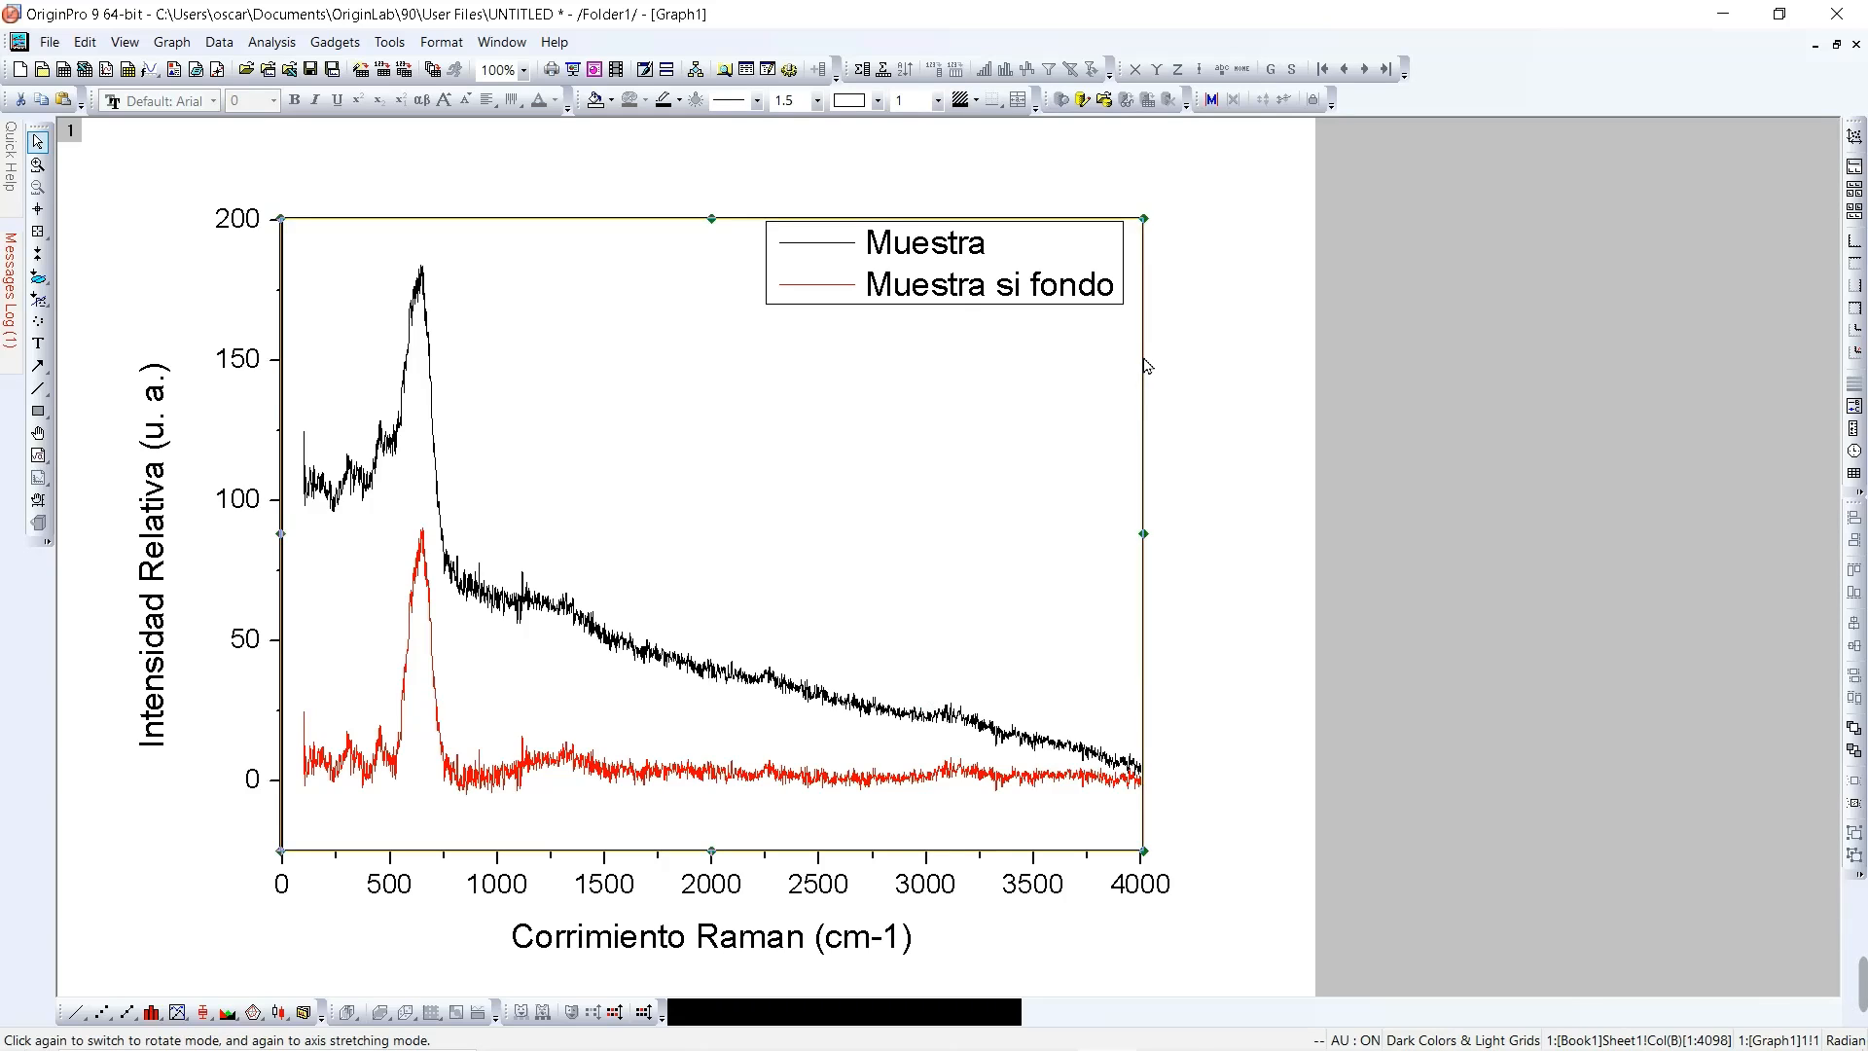
{"action": "left_click", "coordinate": [1303, 310]}
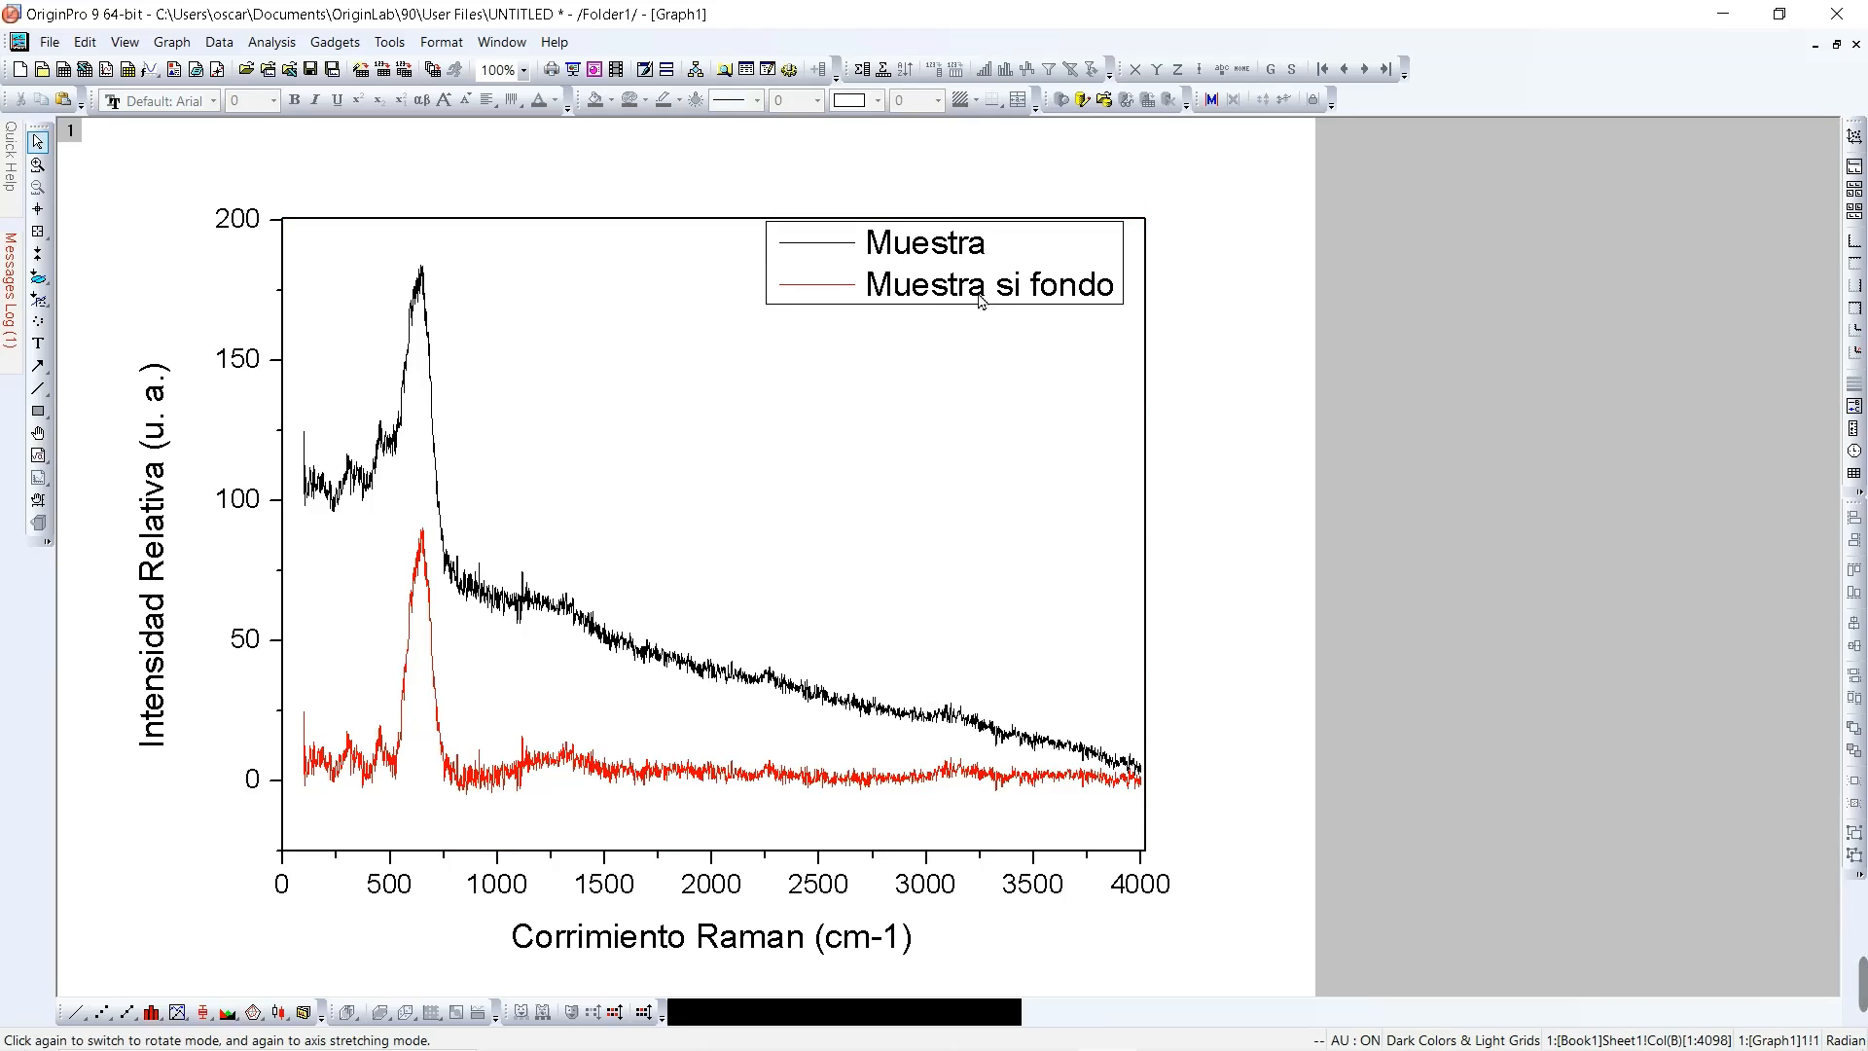
{"action": "mouse_move", "coordinate": [984, 300]}
{"action": "left_mouse_down"}
{"action": "mouse_move", "coordinate": [989, 367]}
{"action": "mouse_move", "coordinate": [989, 329]}
{"action": "mouse_move", "coordinate": [925, 333]}
{"action": "mouse_move", "coordinate": [988, 324]}
{"action": "left_mouse_up"}
{"action": "left_click", "coordinate": [1216, 427]}
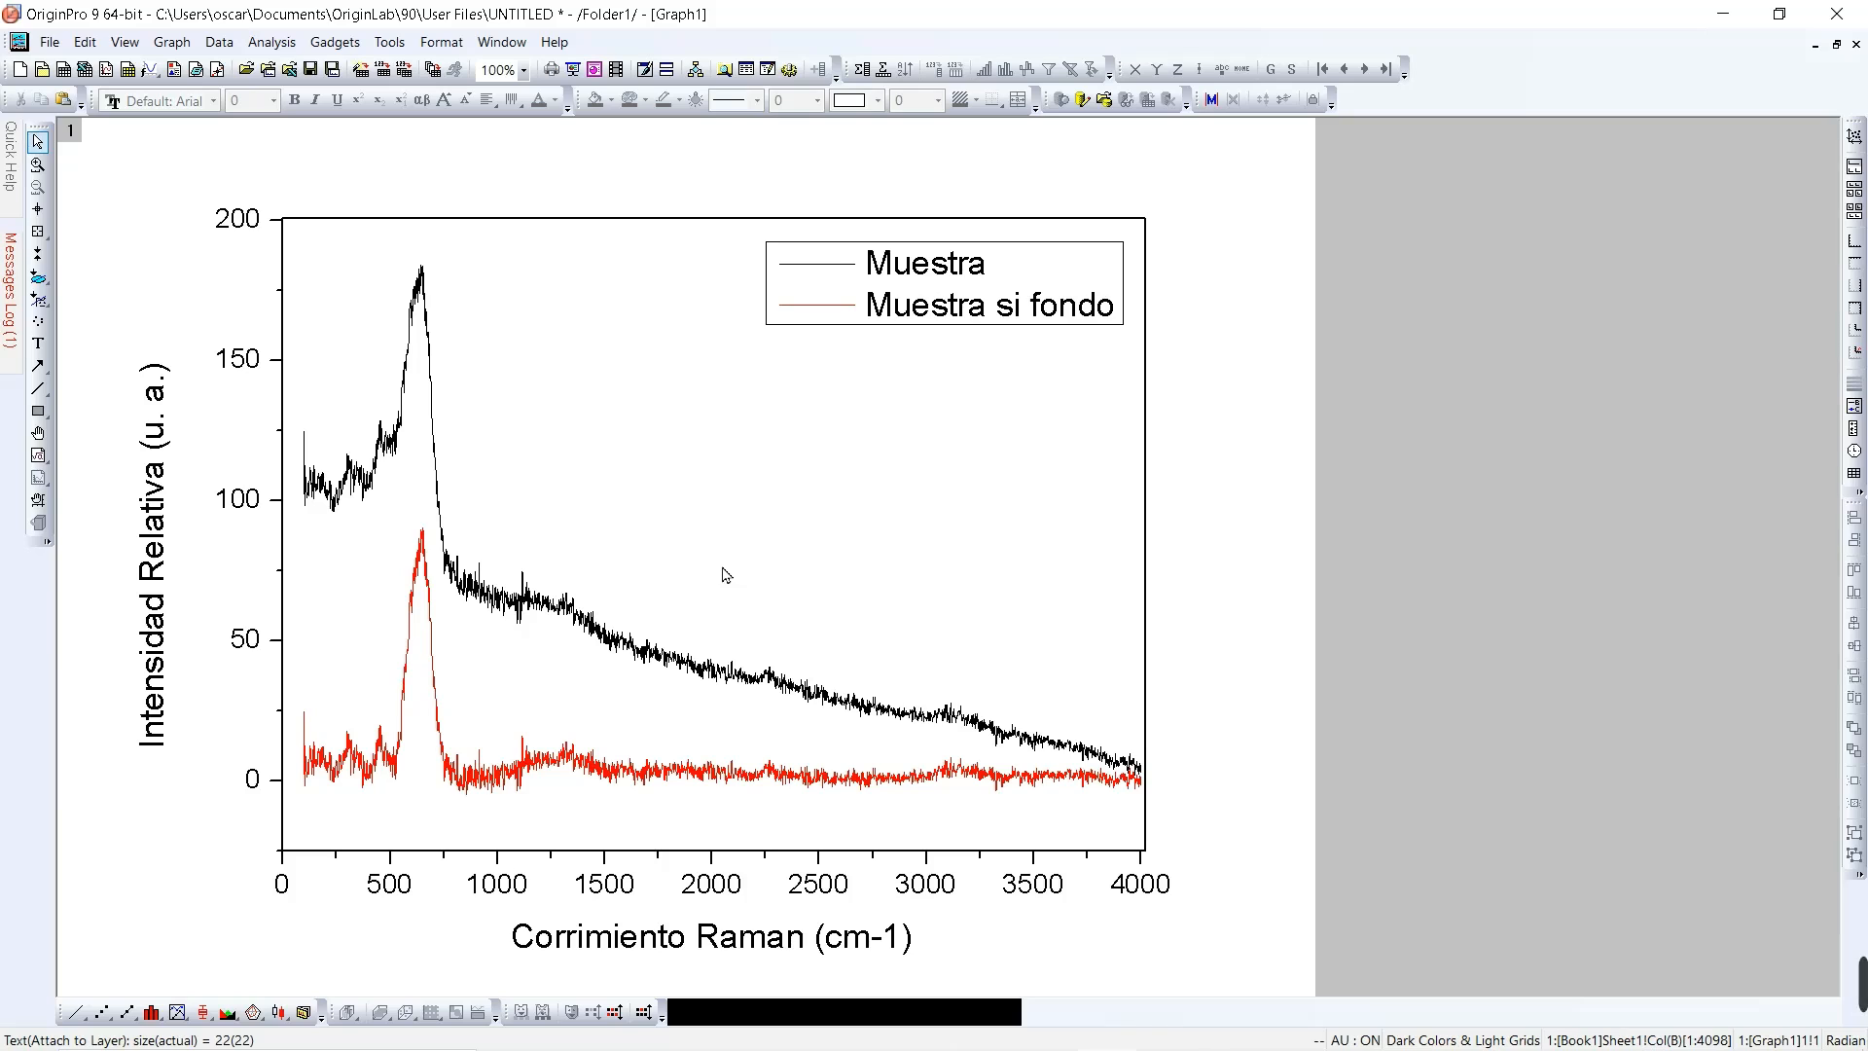
Step: Set up a graph export as Joint Photographic Experts Group (*.jpg) with the file name "Muestra"
{"action": "left_click", "coordinate": [50, 43]}
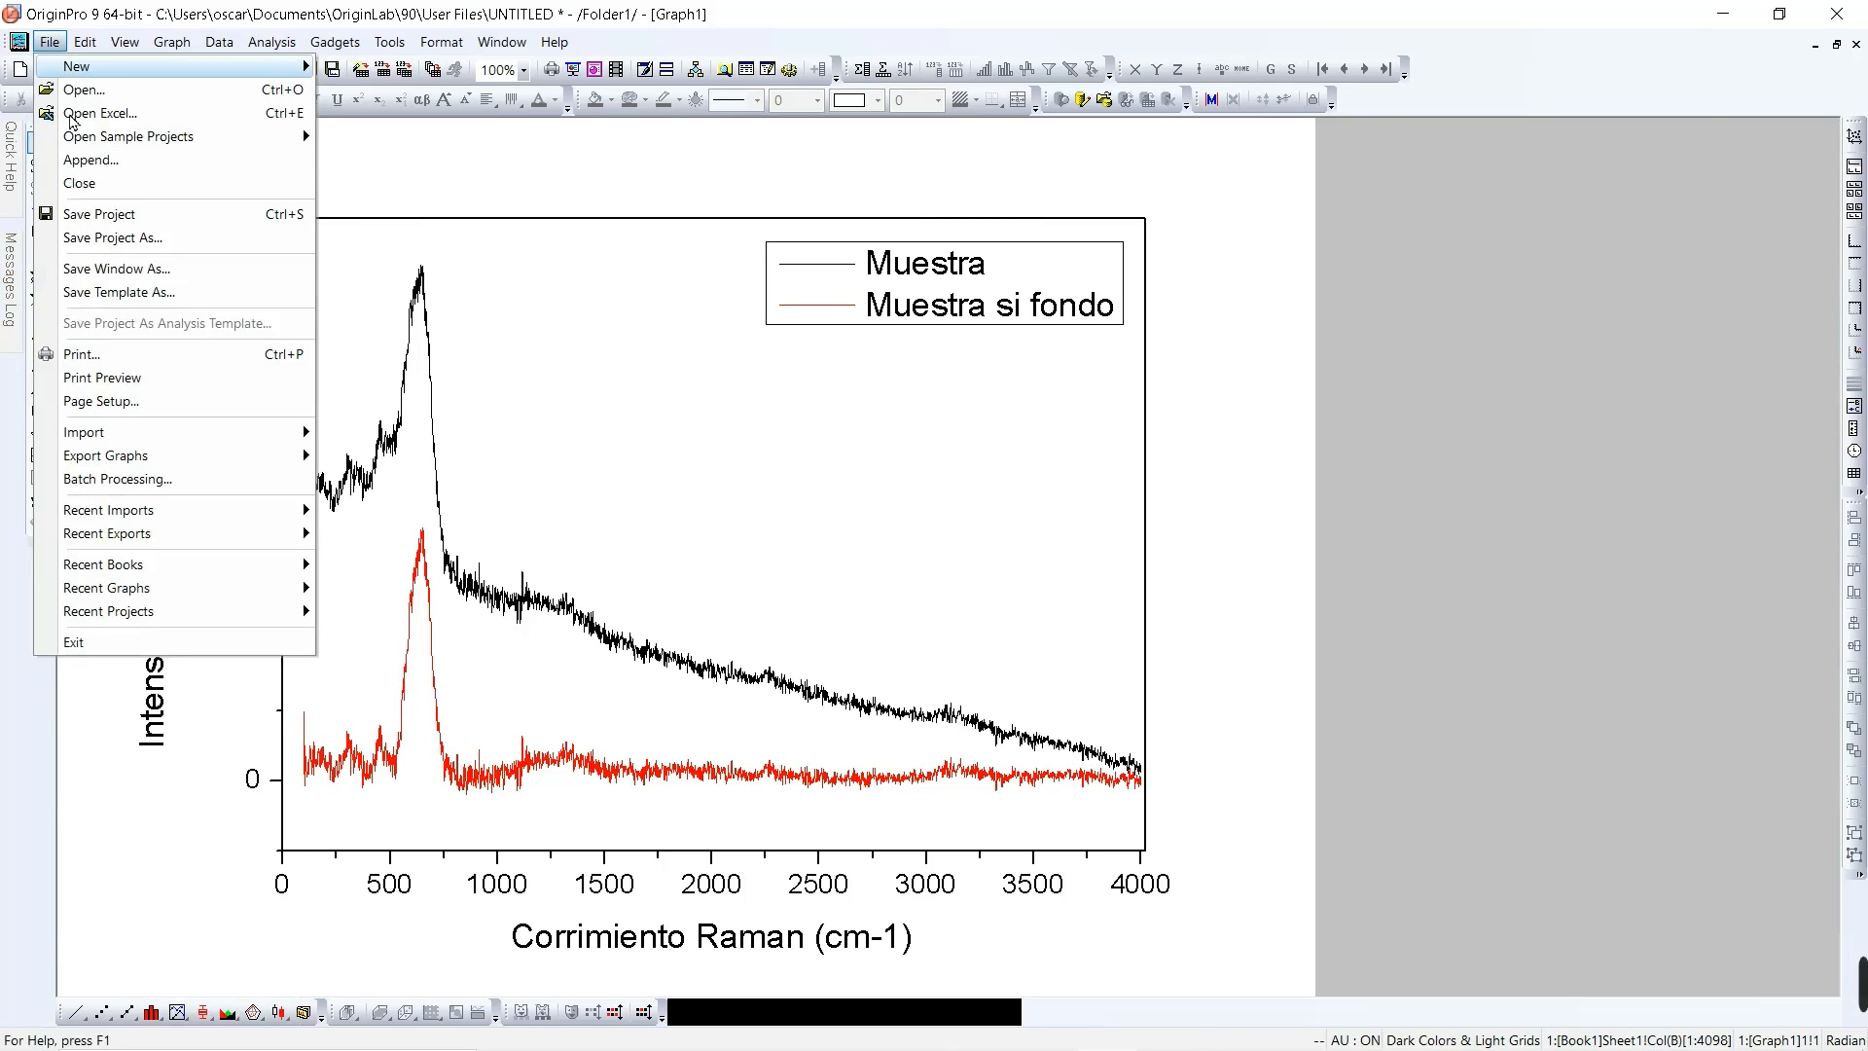
{"action": "mouse_move", "coordinate": [147, 463]}
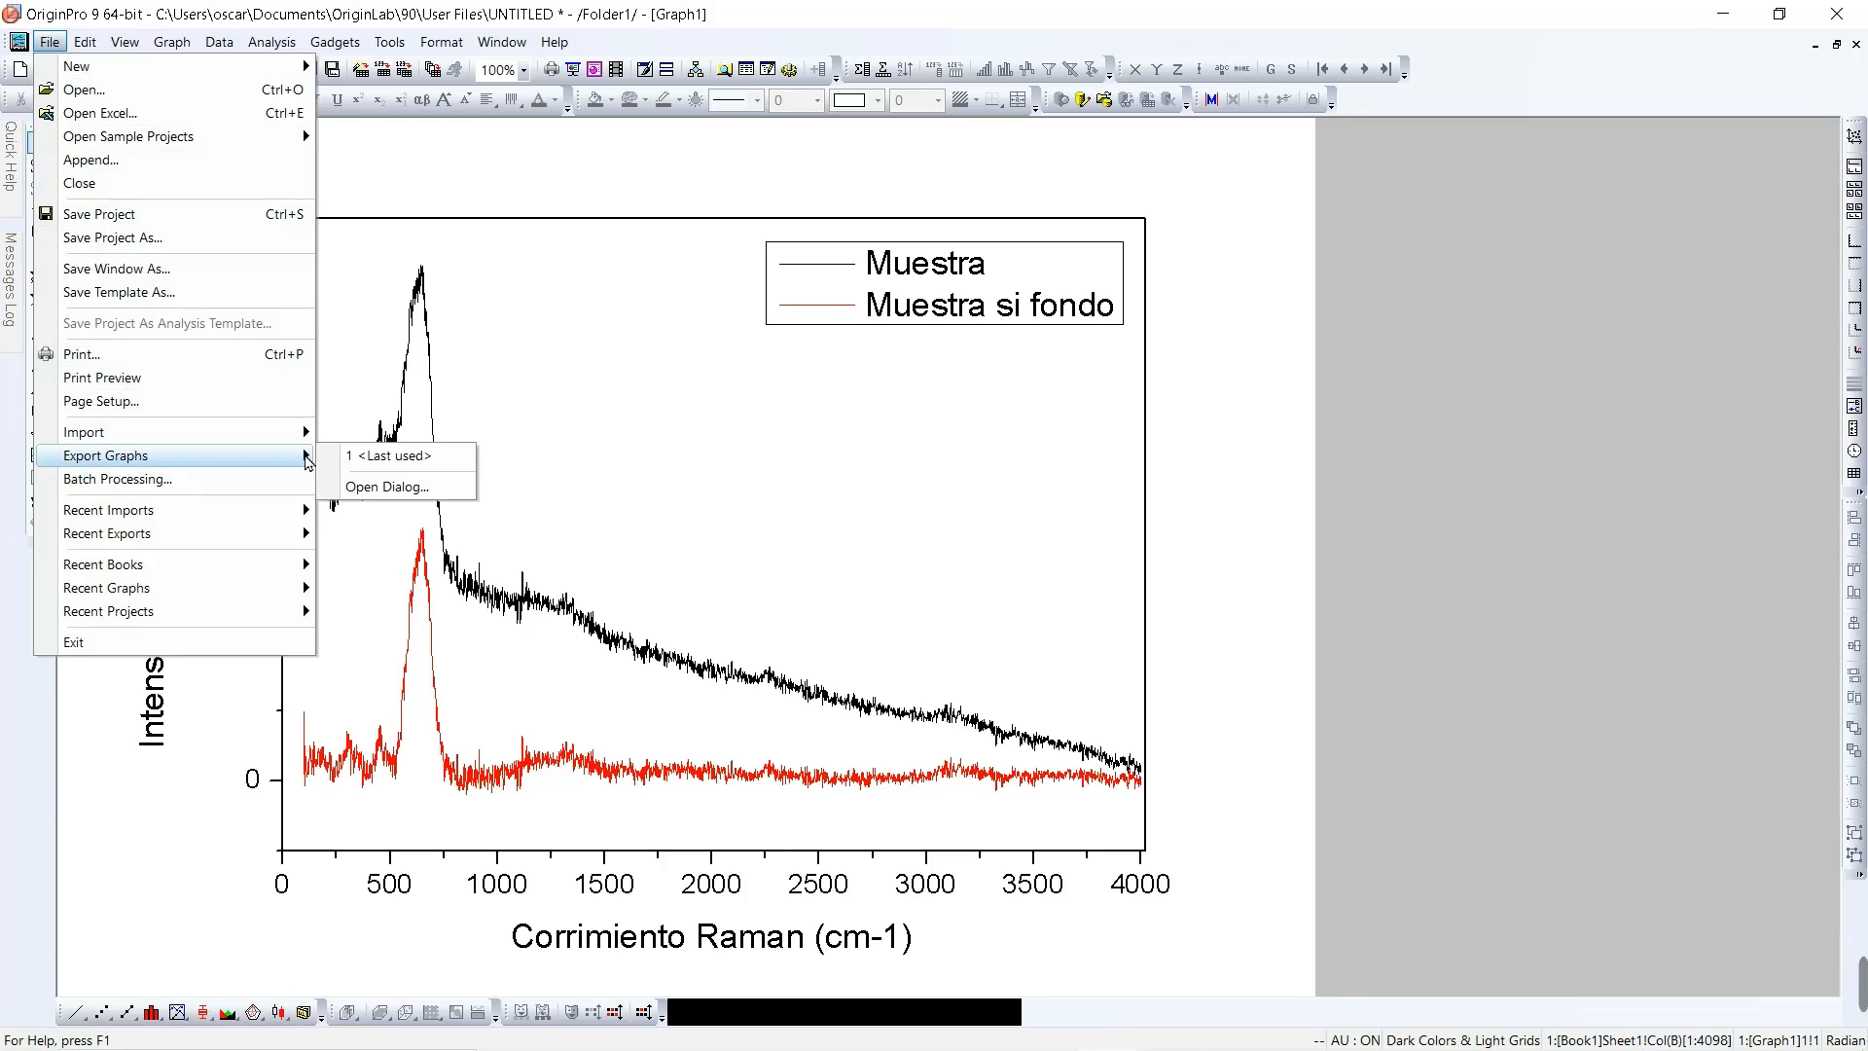
{"action": "left_click", "coordinate": [390, 487]}
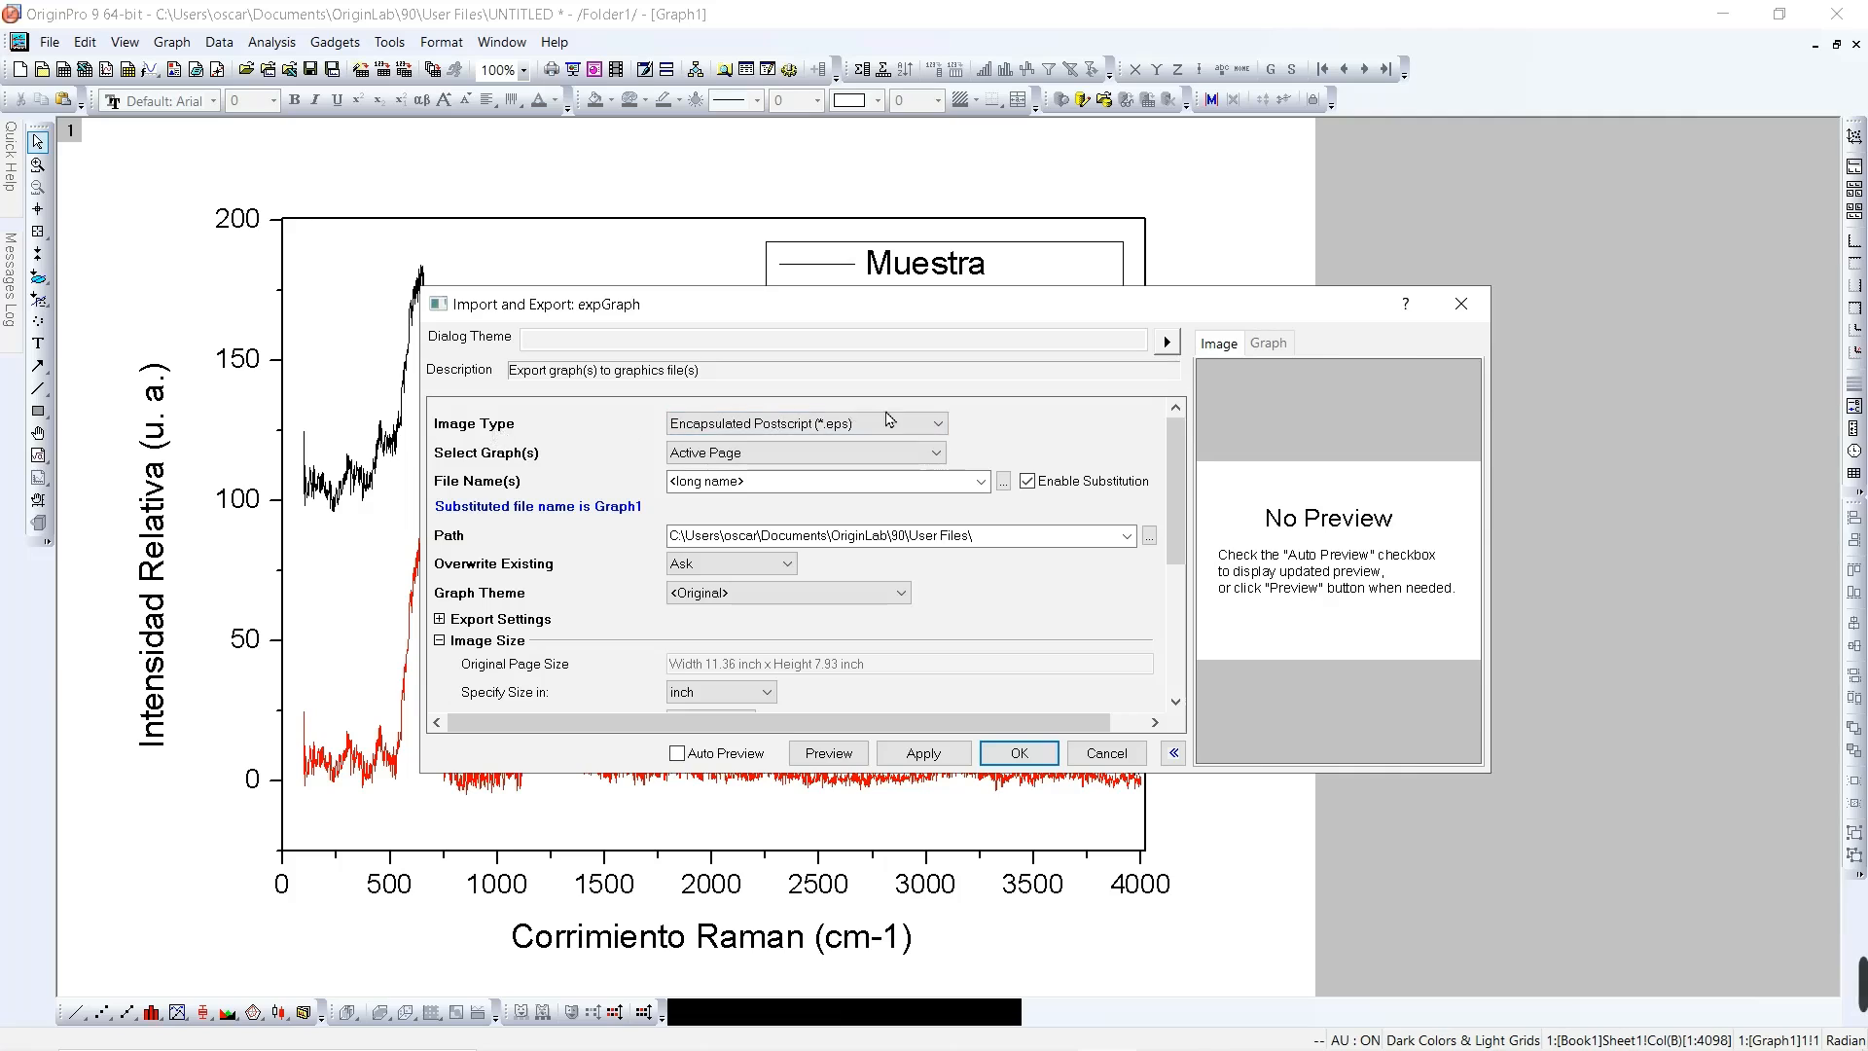
{"action": "left_click", "coordinate": [940, 425]}
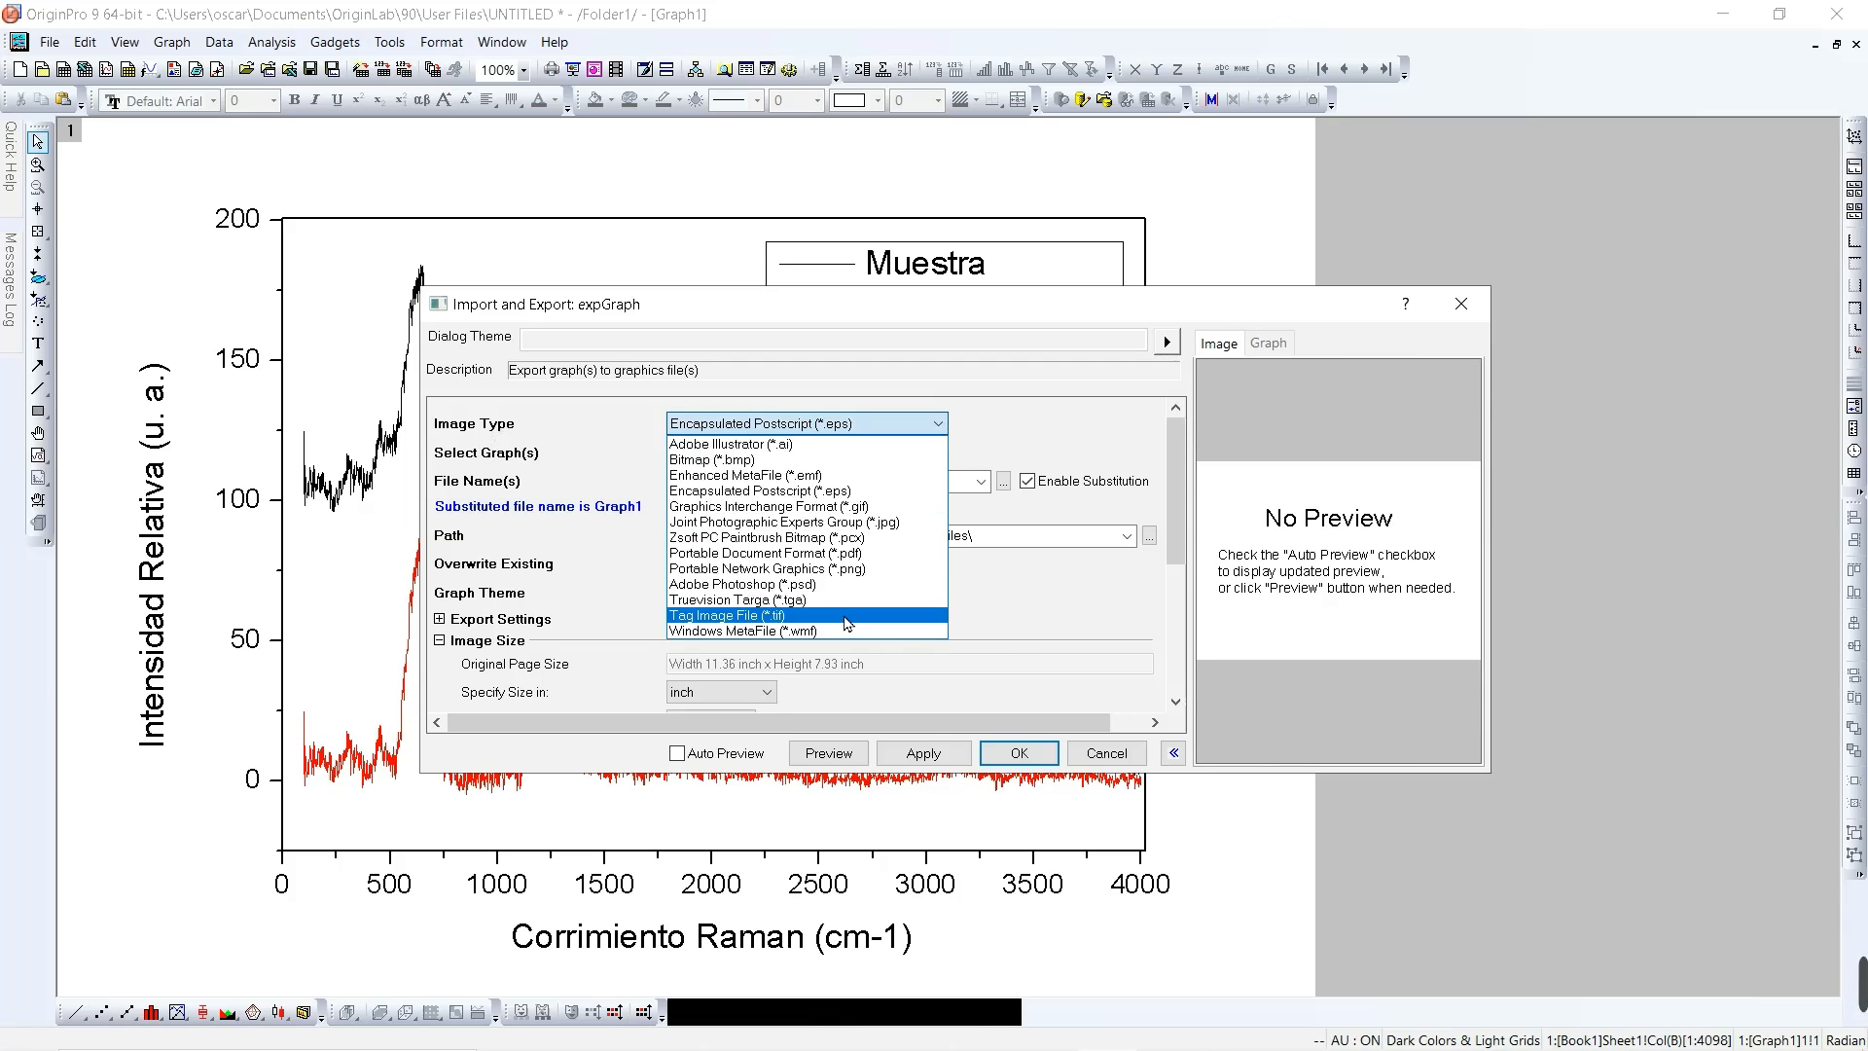
{"action": "left_click", "coordinate": [915, 522]}
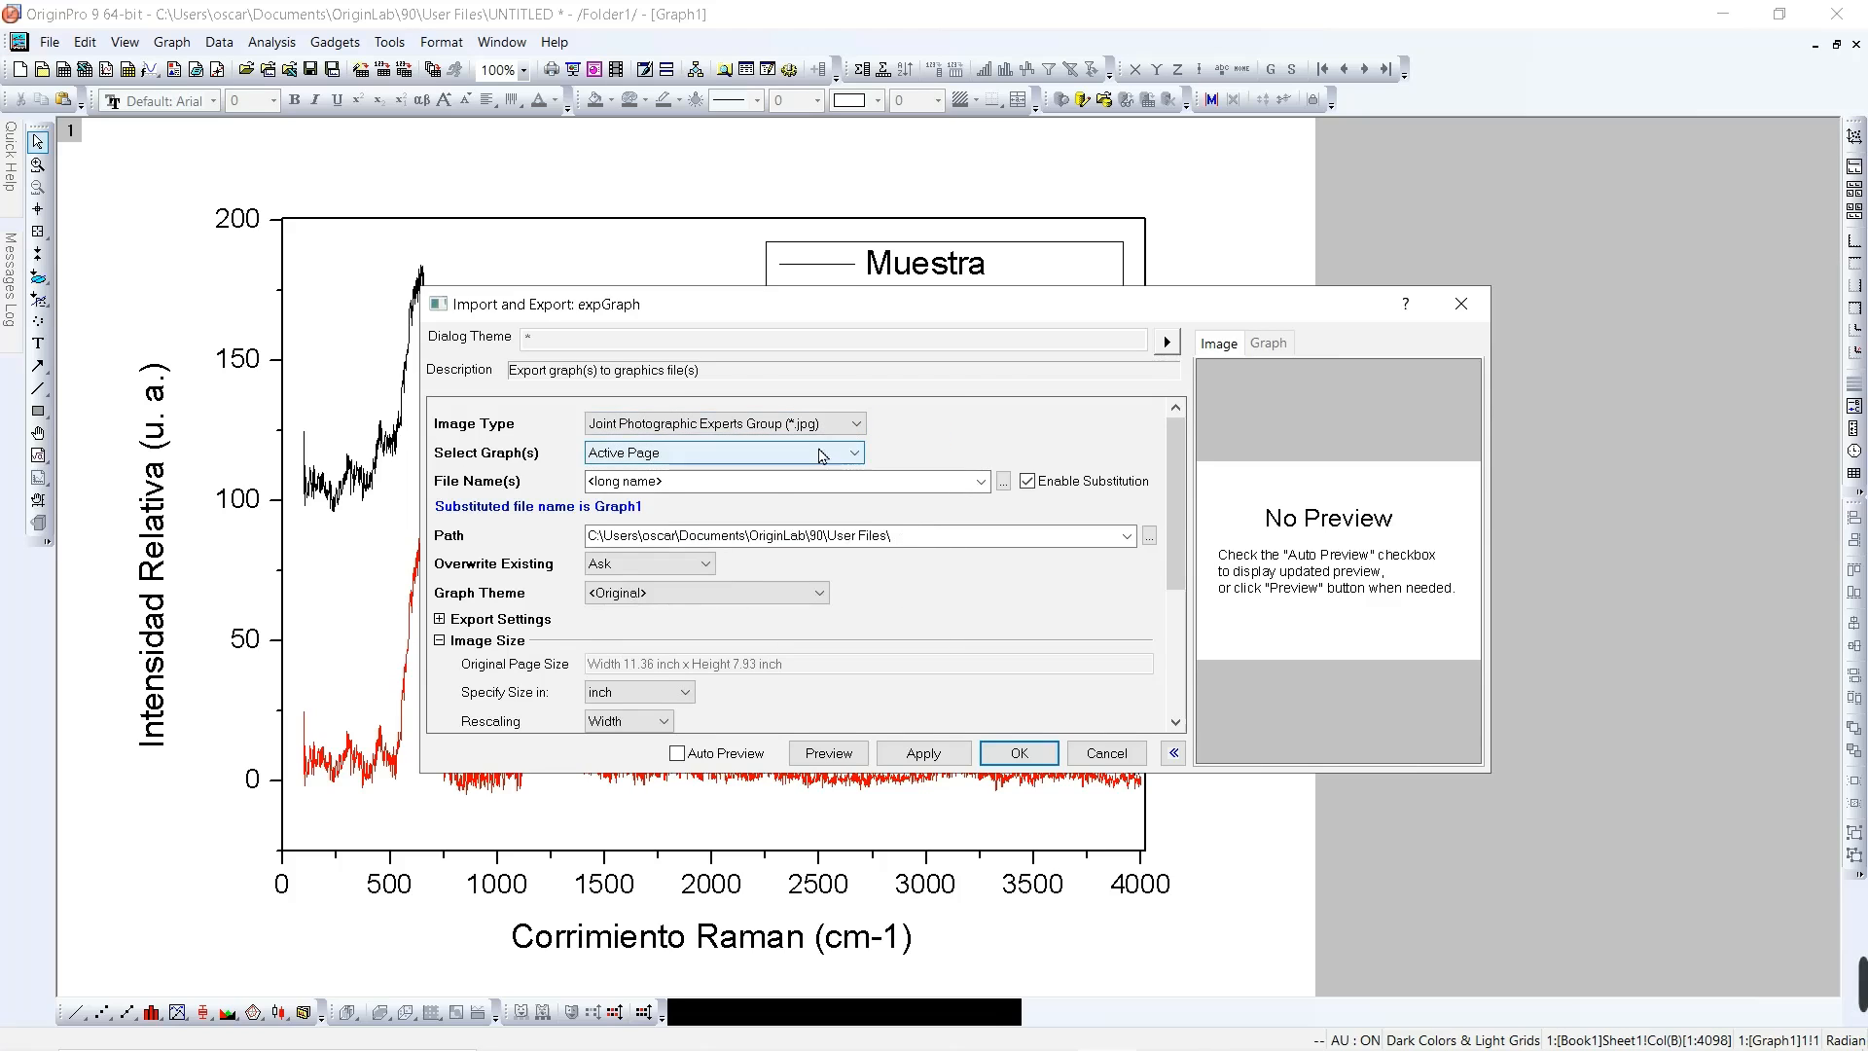
{"action": "left_click", "coordinate": [766, 492]}
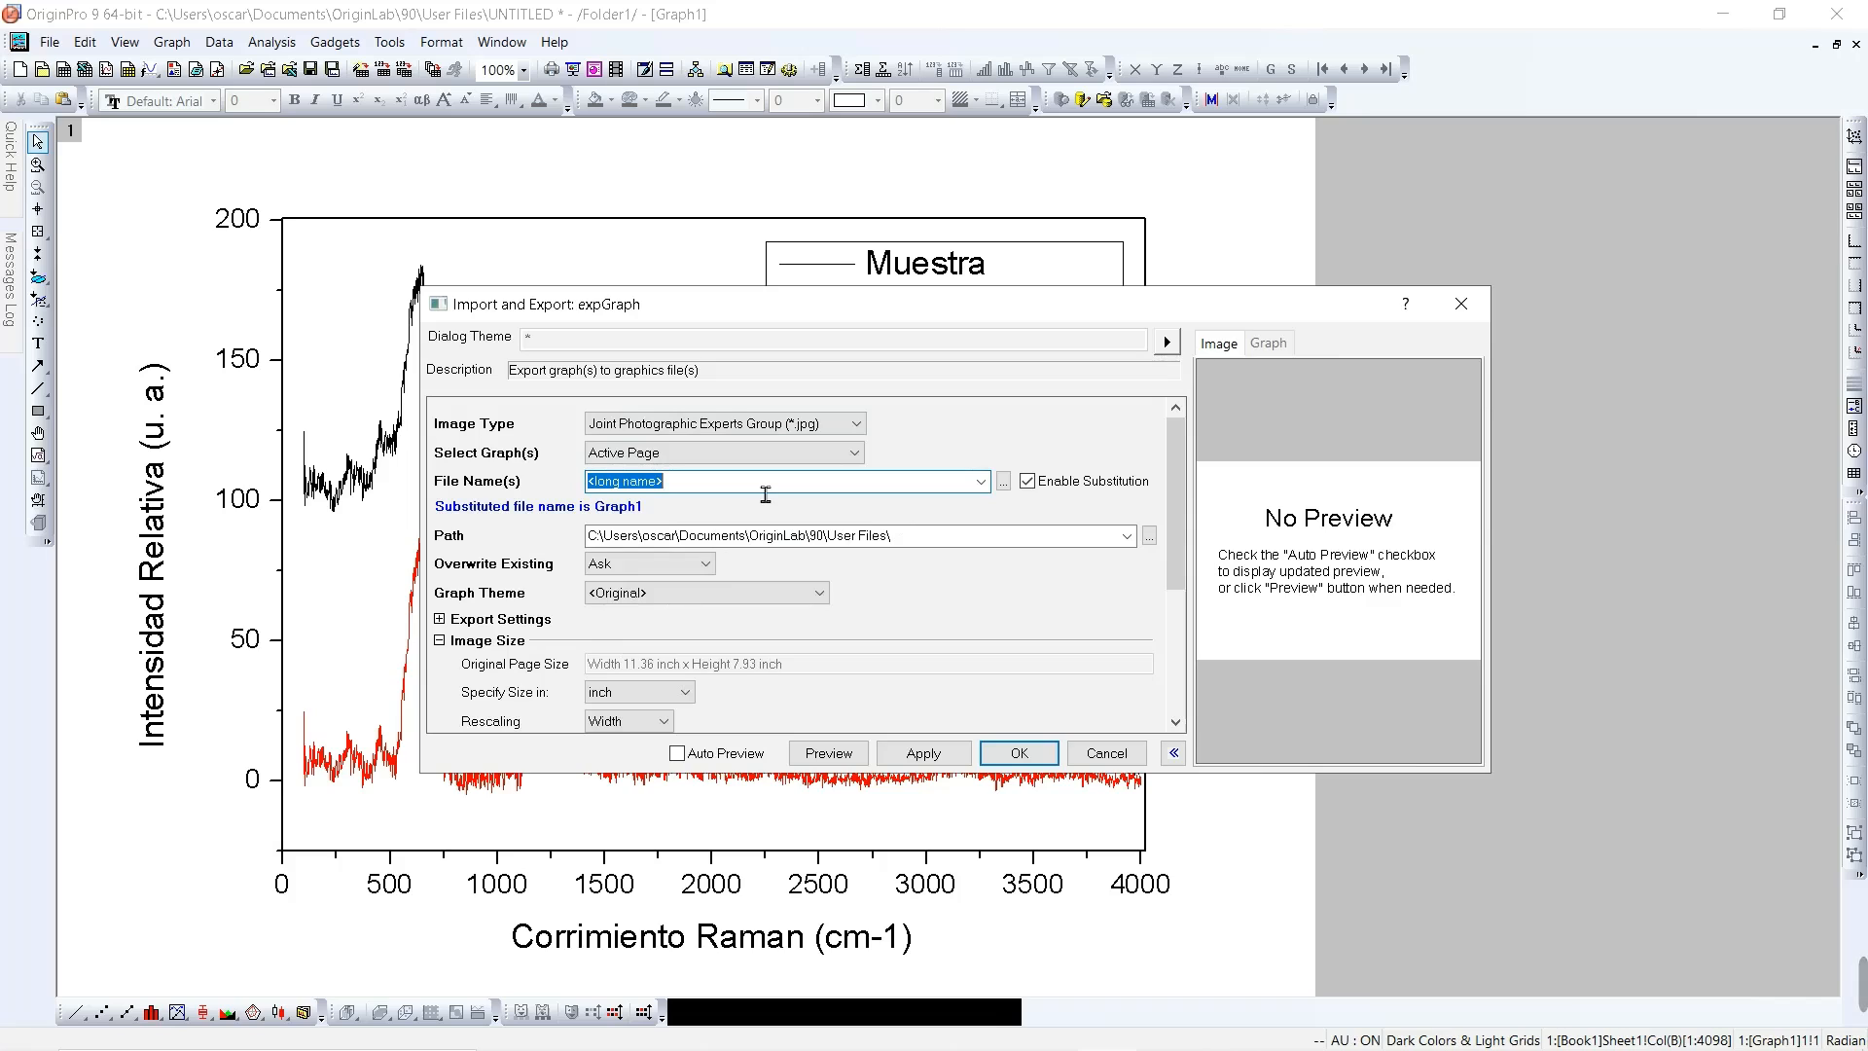
{"action": "type", "text": "Muestra"}
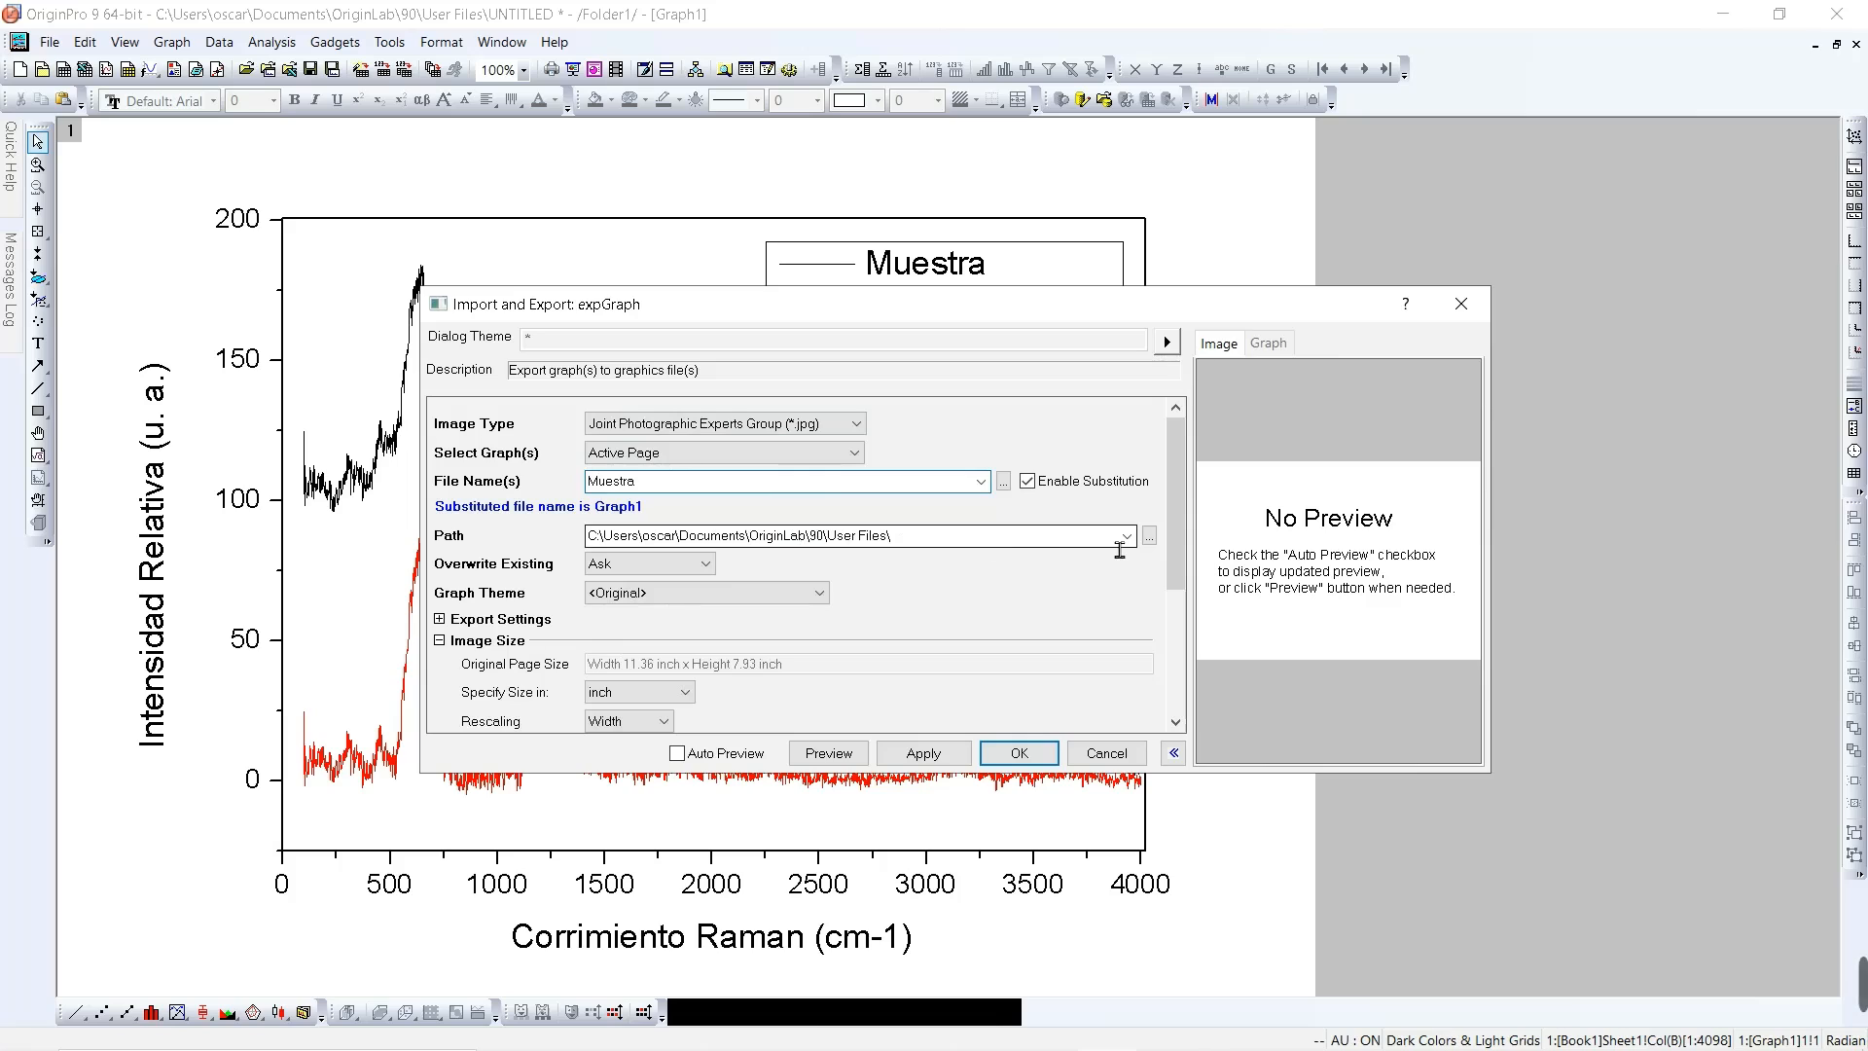
Step: Set the export path to the user's Desktop folder and check the image size and JPG options
{"action": "left_click", "coordinate": [1151, 538]}
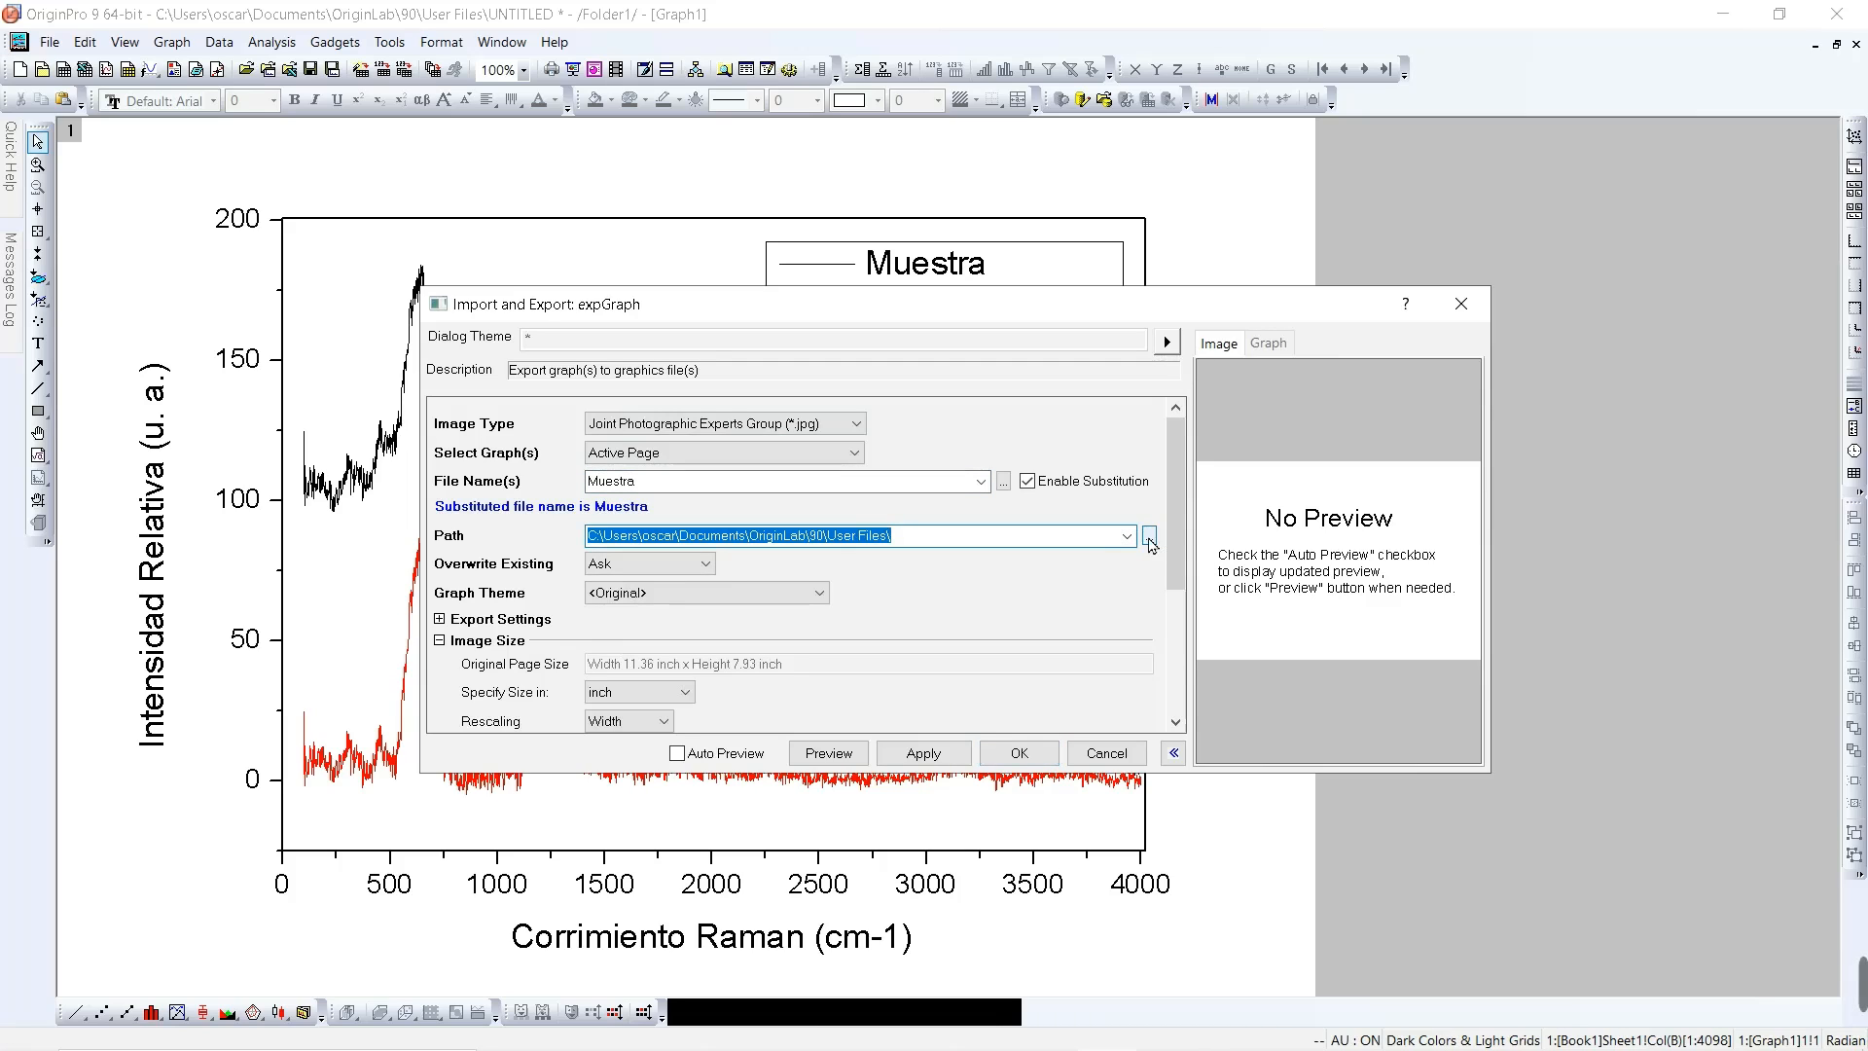
{"action": "left_click", "coordinate": [1125, 538]}
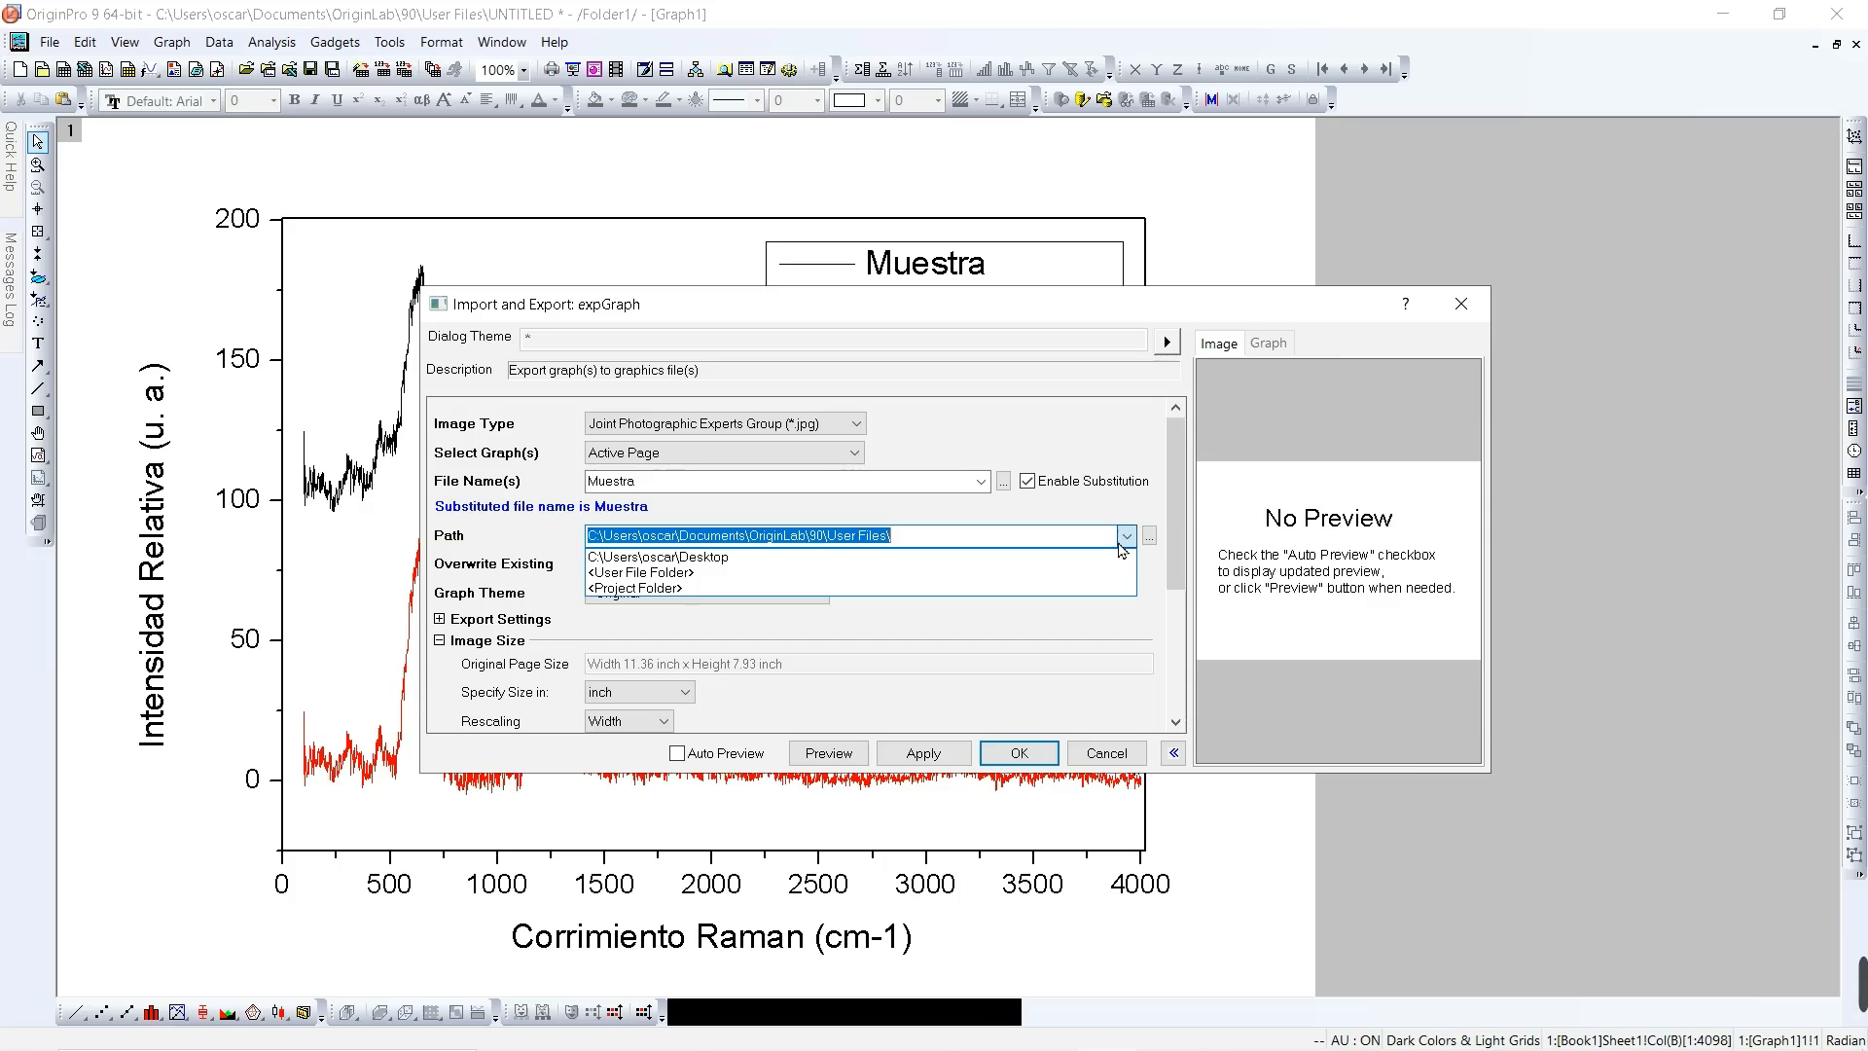
{"action": "left_click", "coordinate": [739, 563]}
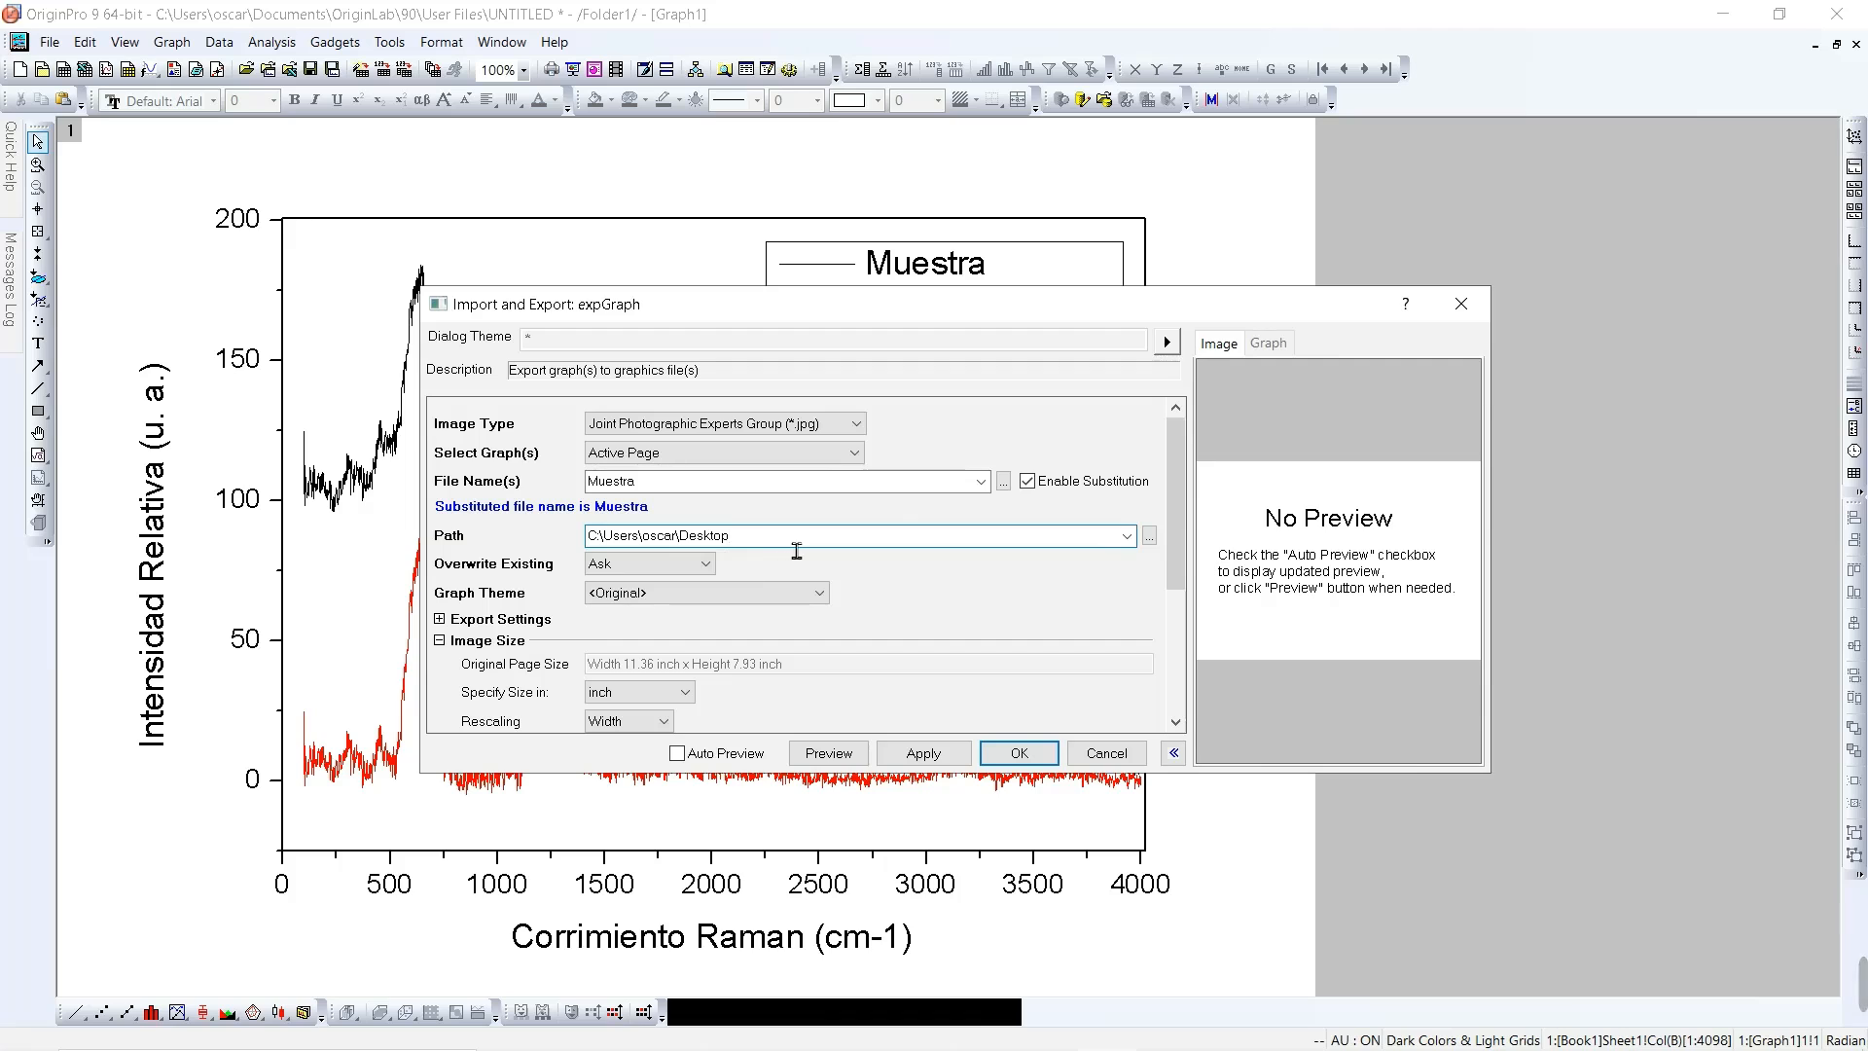
{"action": "left_click_drag", "start_coordinate": [1187, 515], "coordinate": [1174, 630]}
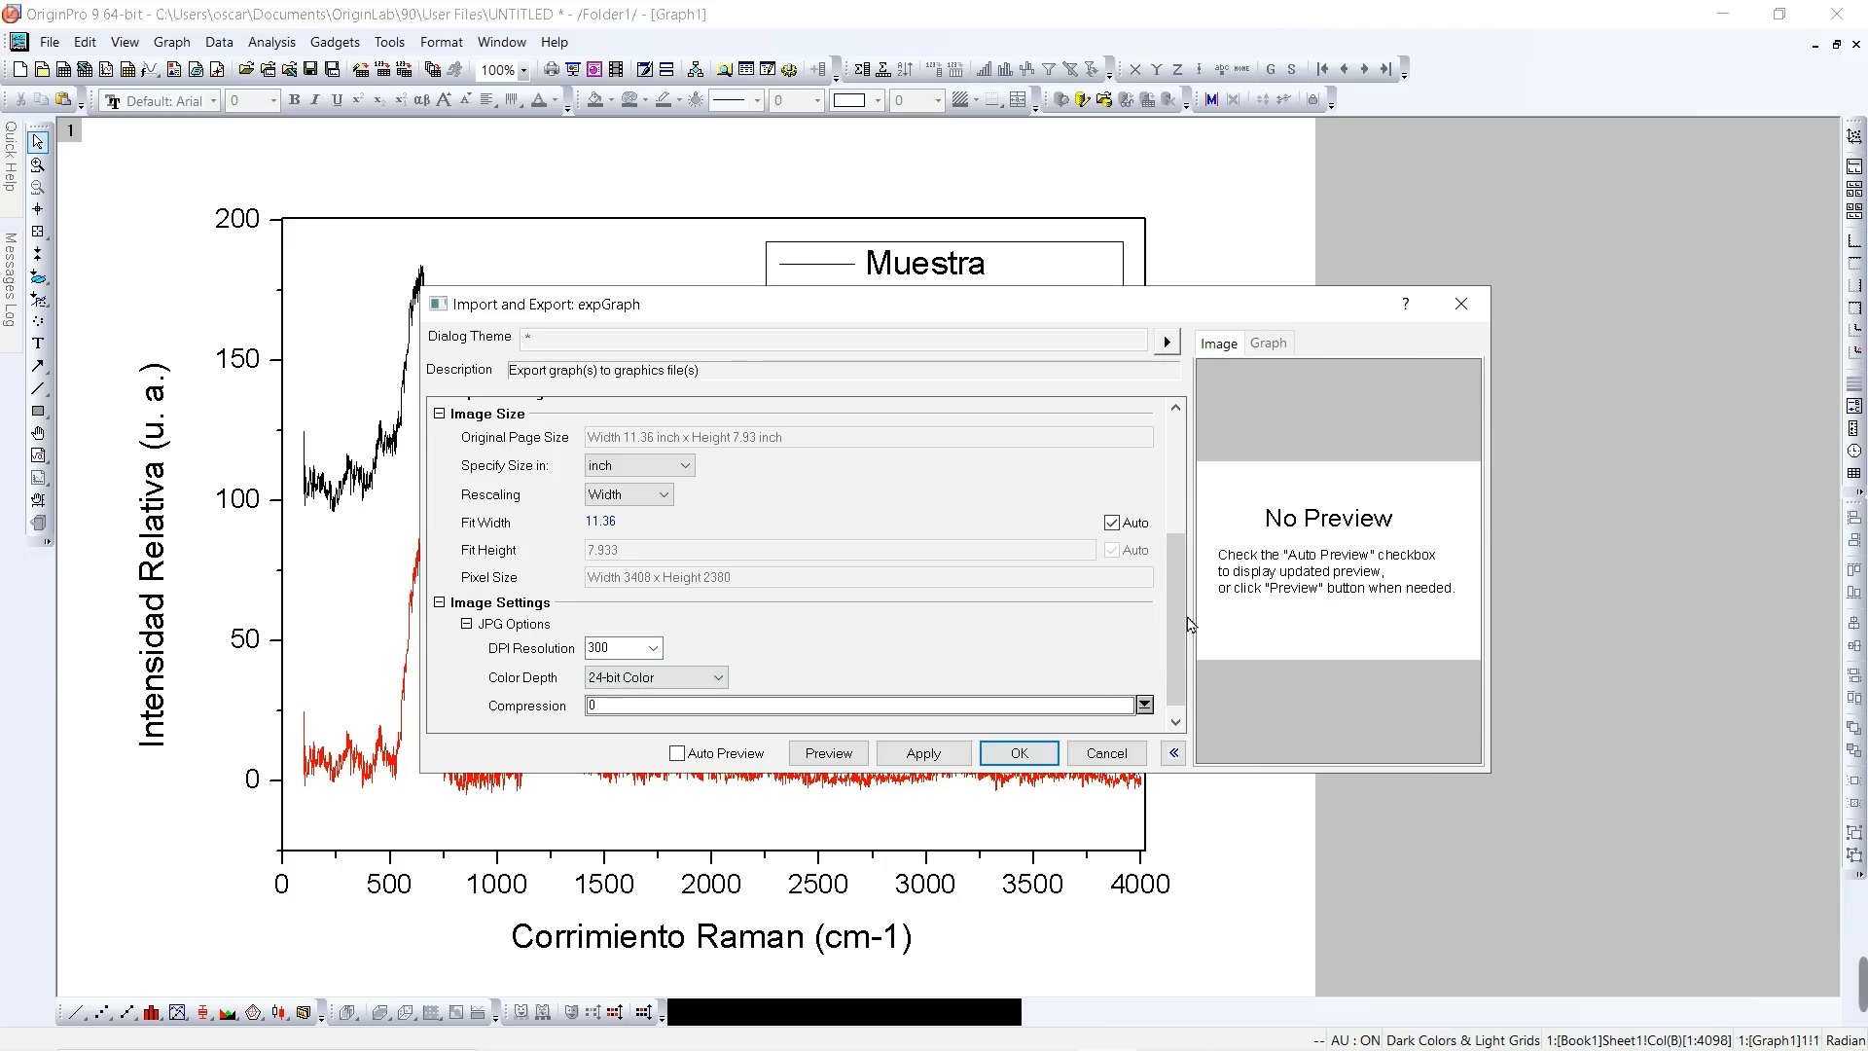
{"action": "left_click_drag", "start_coordinate": [1176, 599], "coordinate": [1160, 481]}
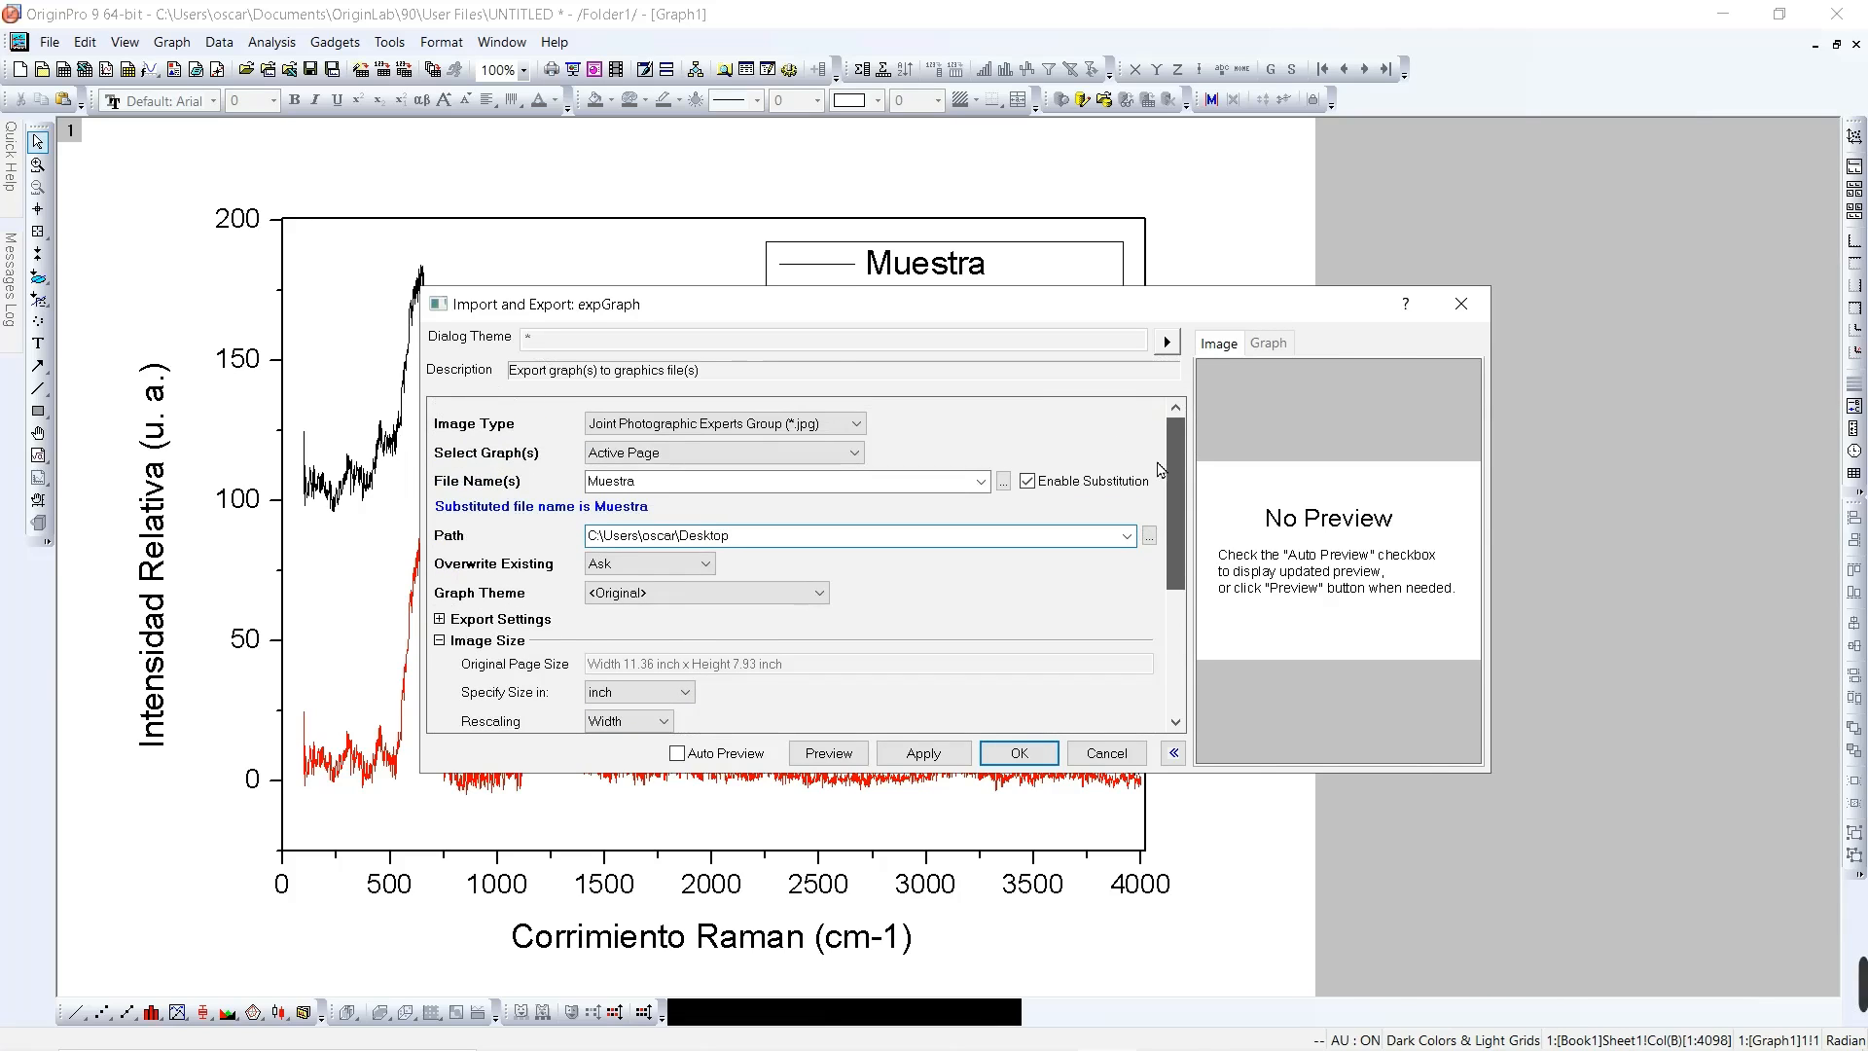
Step: Run the export of the active graph page as Muestra.jpg with the current image size, then deselect the plot curves
{"action": "scroll", "coordinate": [514, 654], "scroll_direction": "down", "scroll_amount": 2}
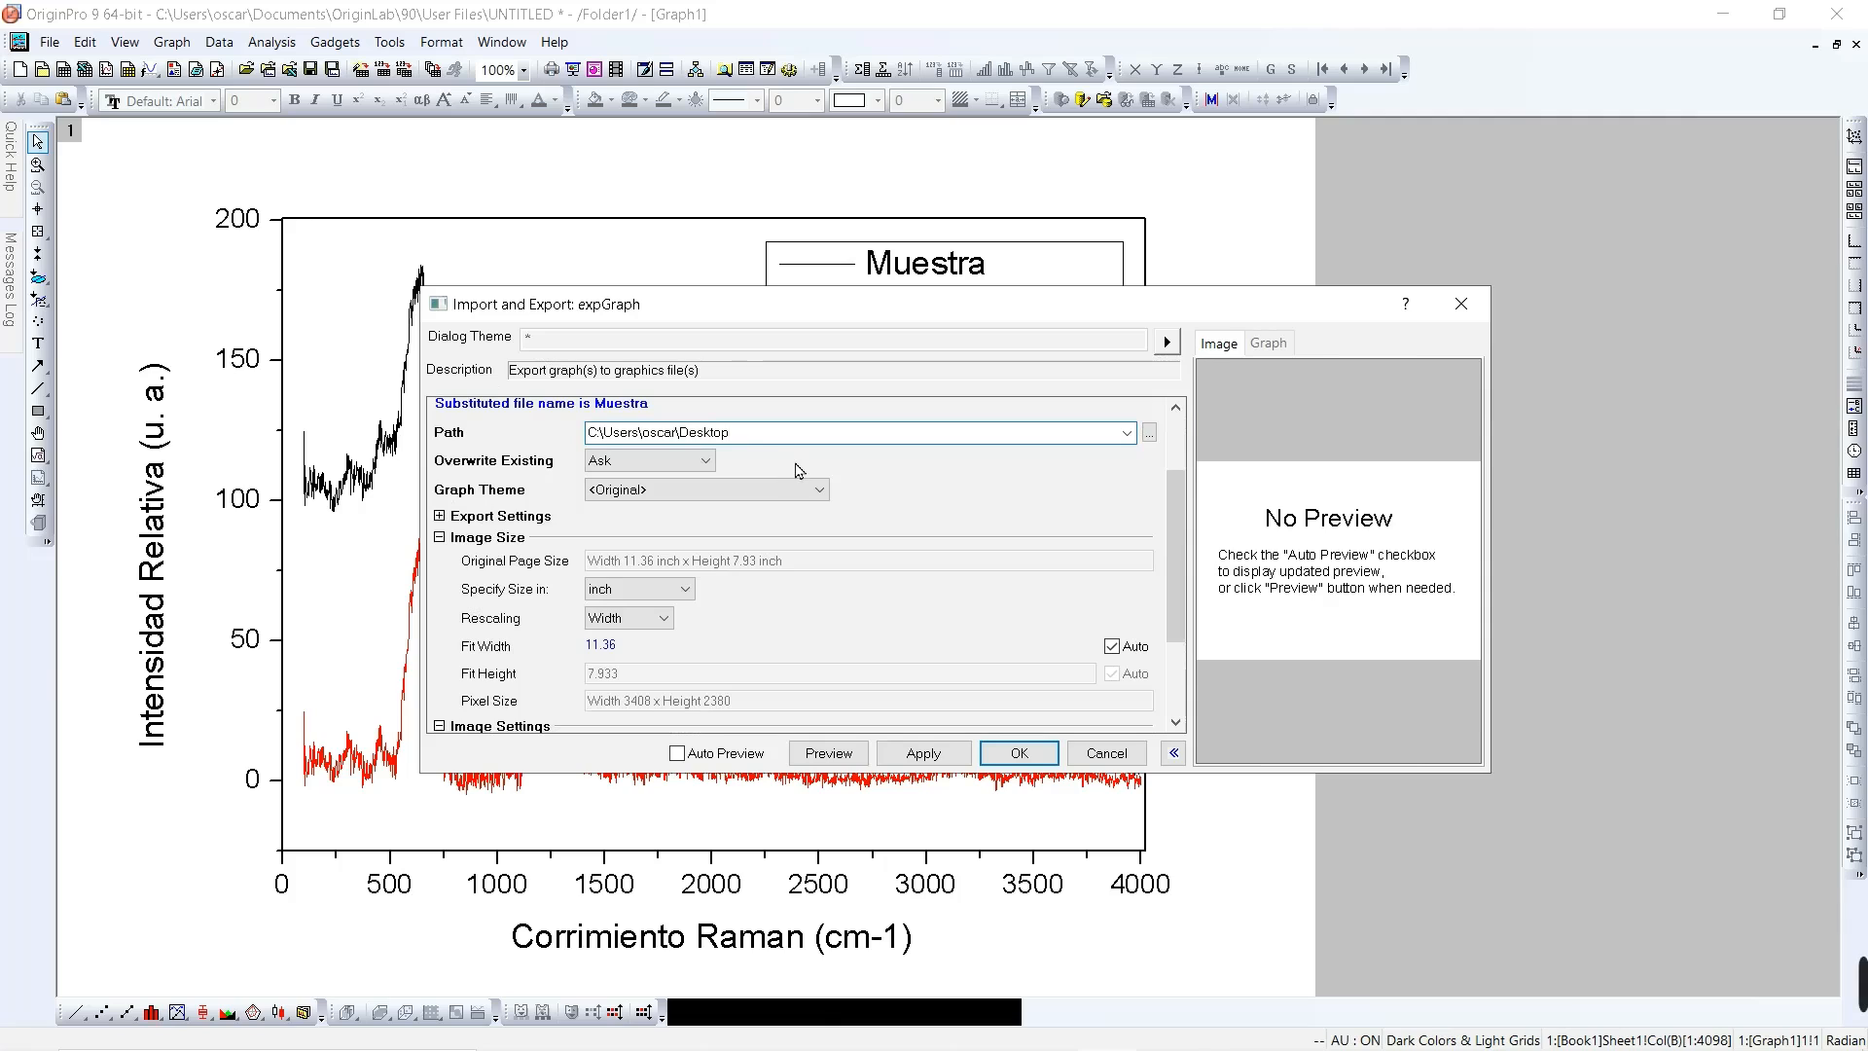
{"action": "left_click_drag", "start_coordinate": [1176, 530], "coordinate": [1171, 479]}
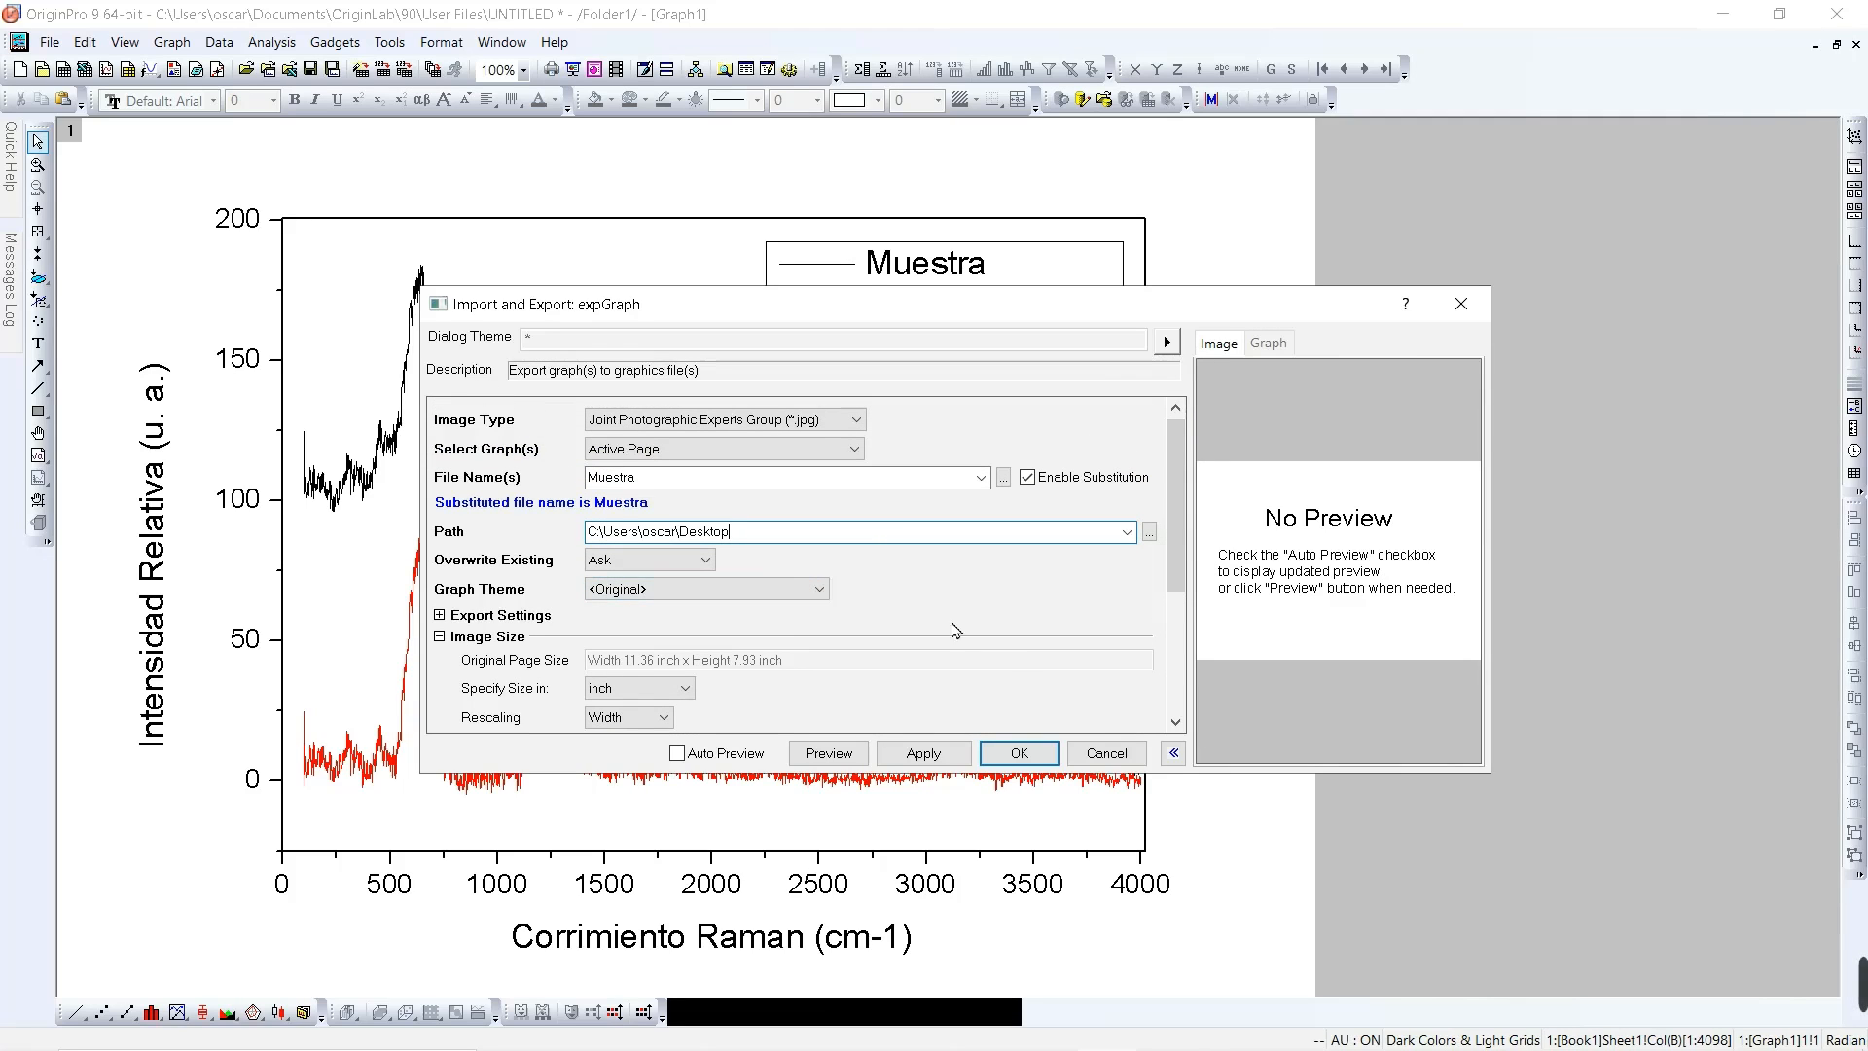
{"action": "left_click", "coordinate": [1033, 759]}
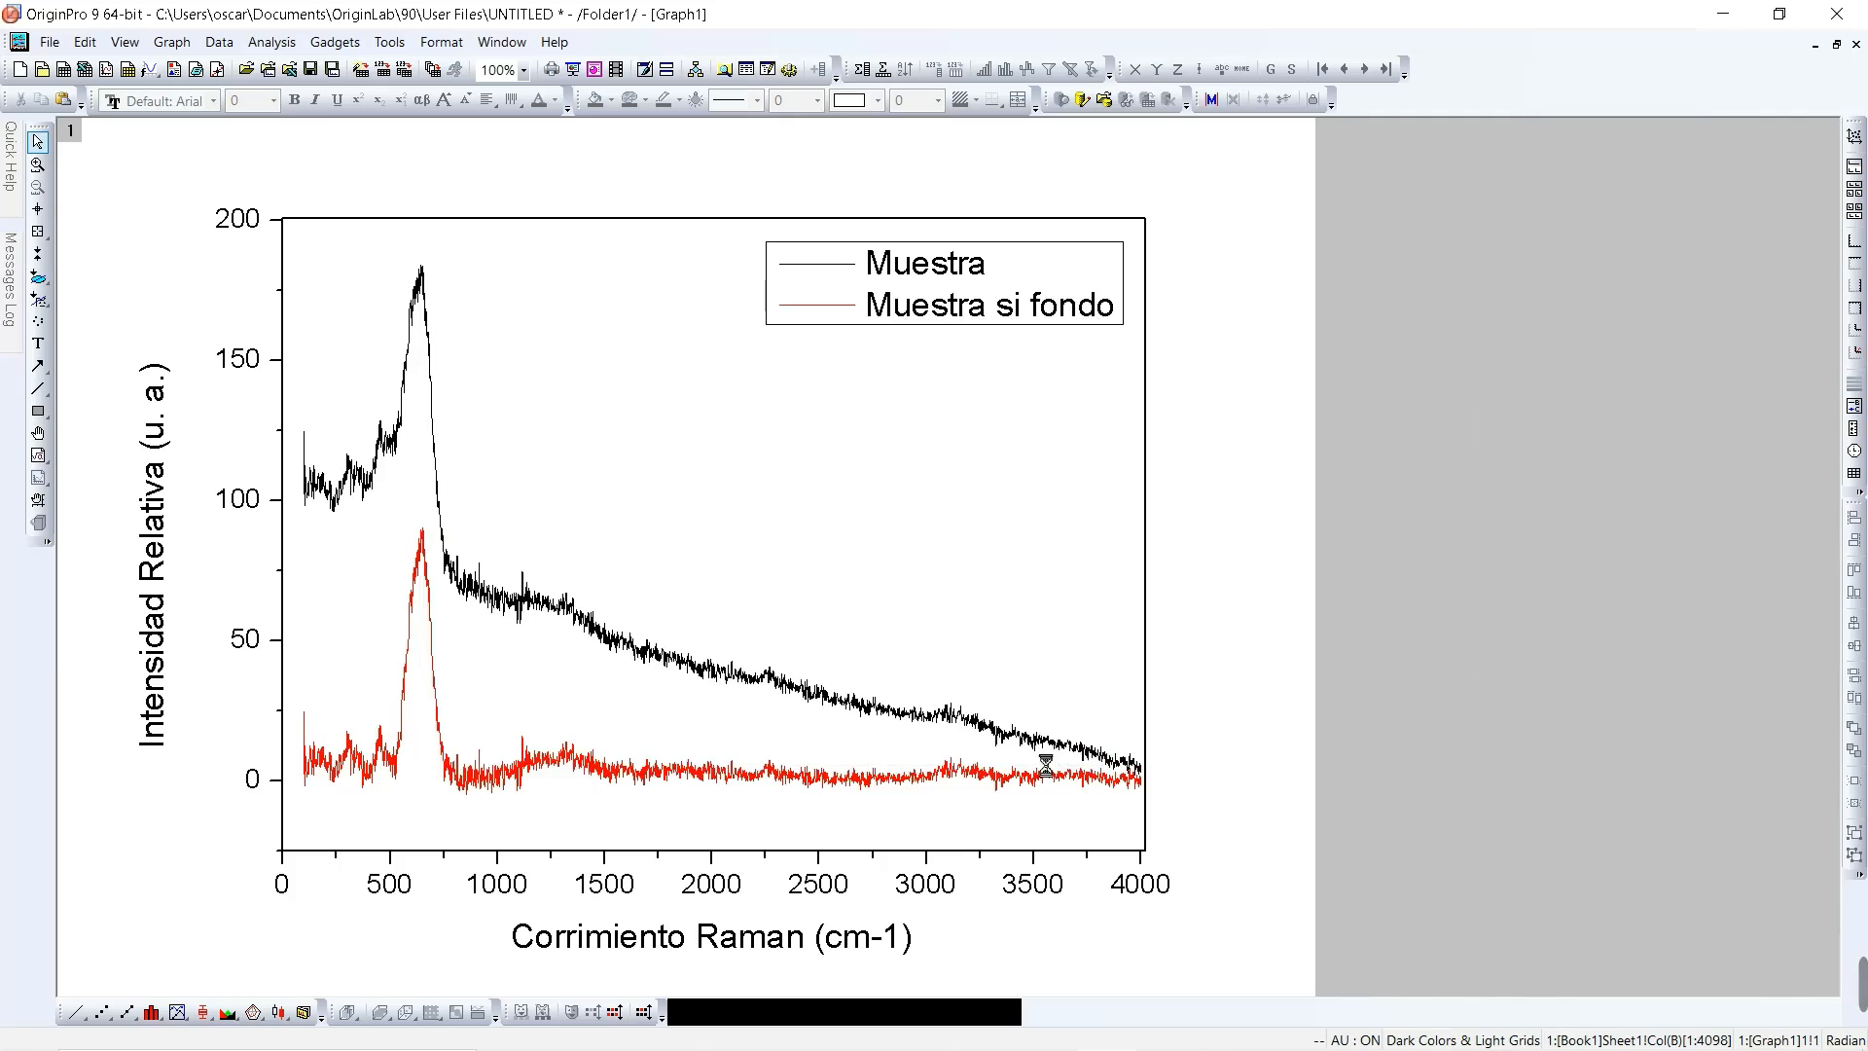
{"action": "left_click", "coordinate": [1034, 759]}
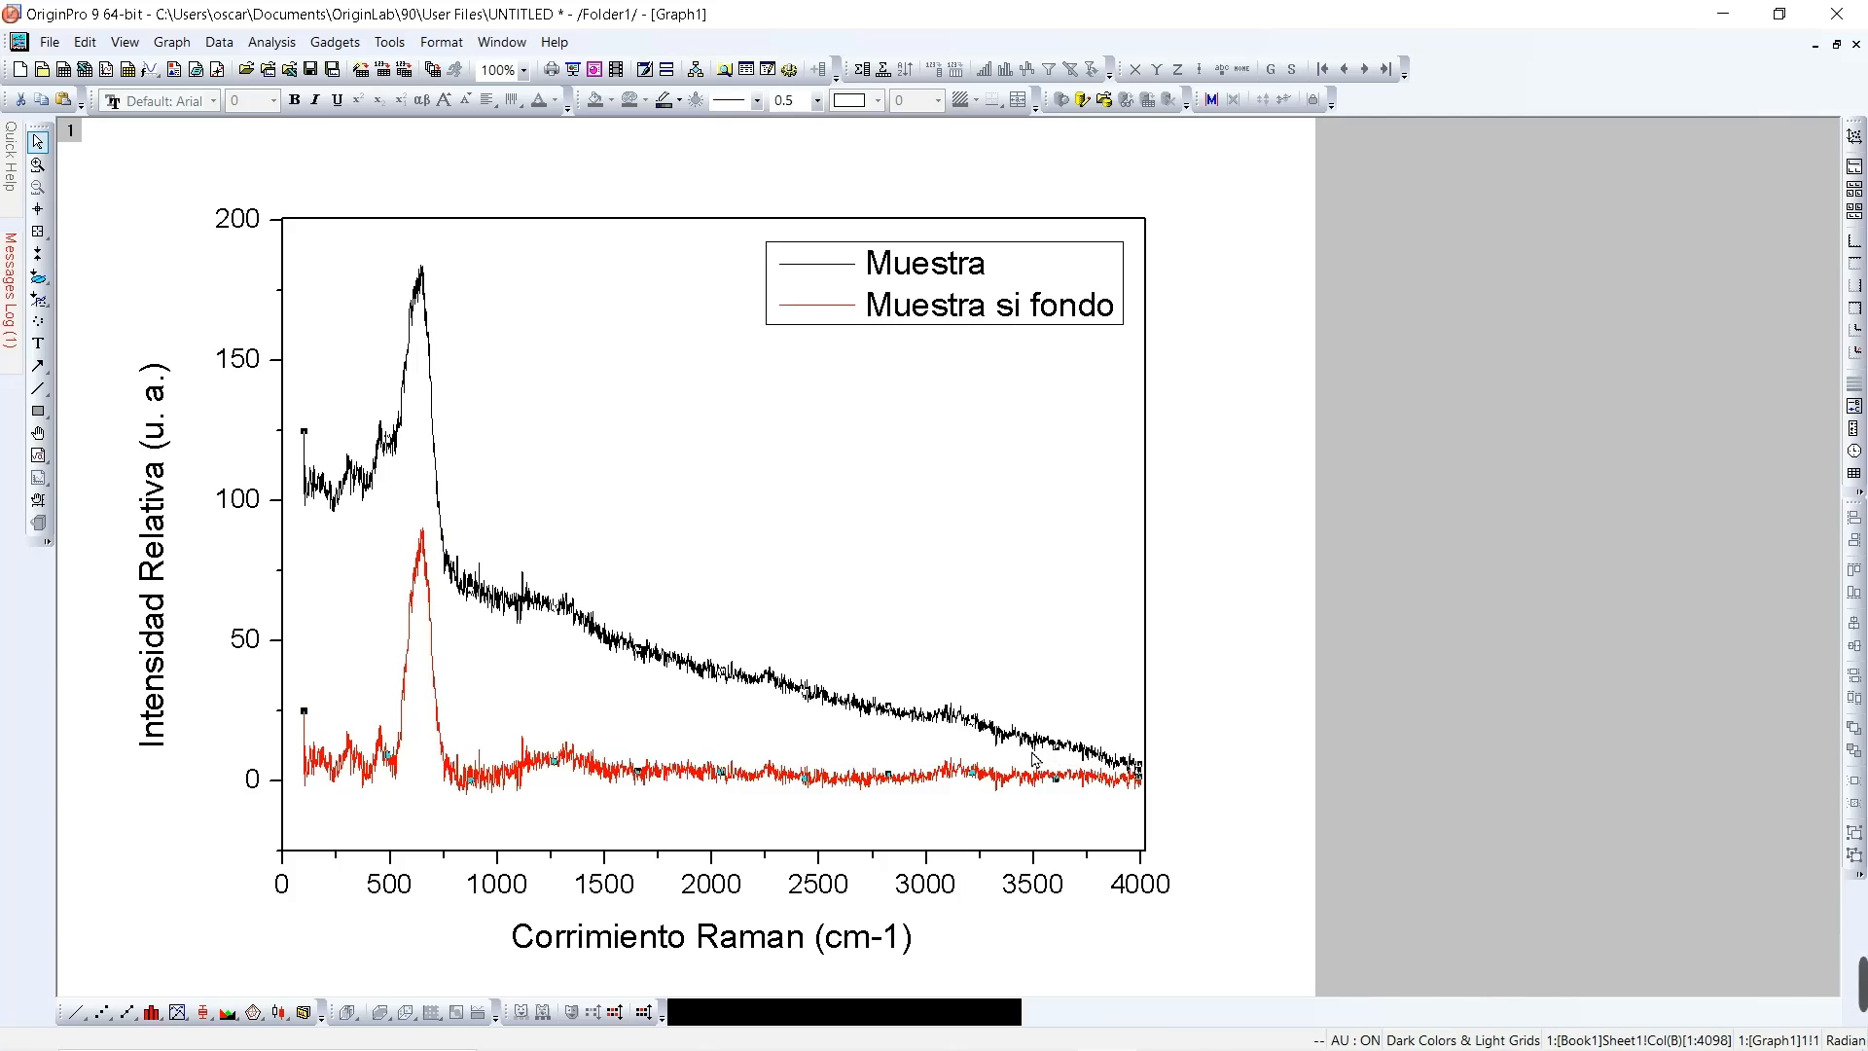
{"action": "left_click", "coordinate": [1347, 584]}
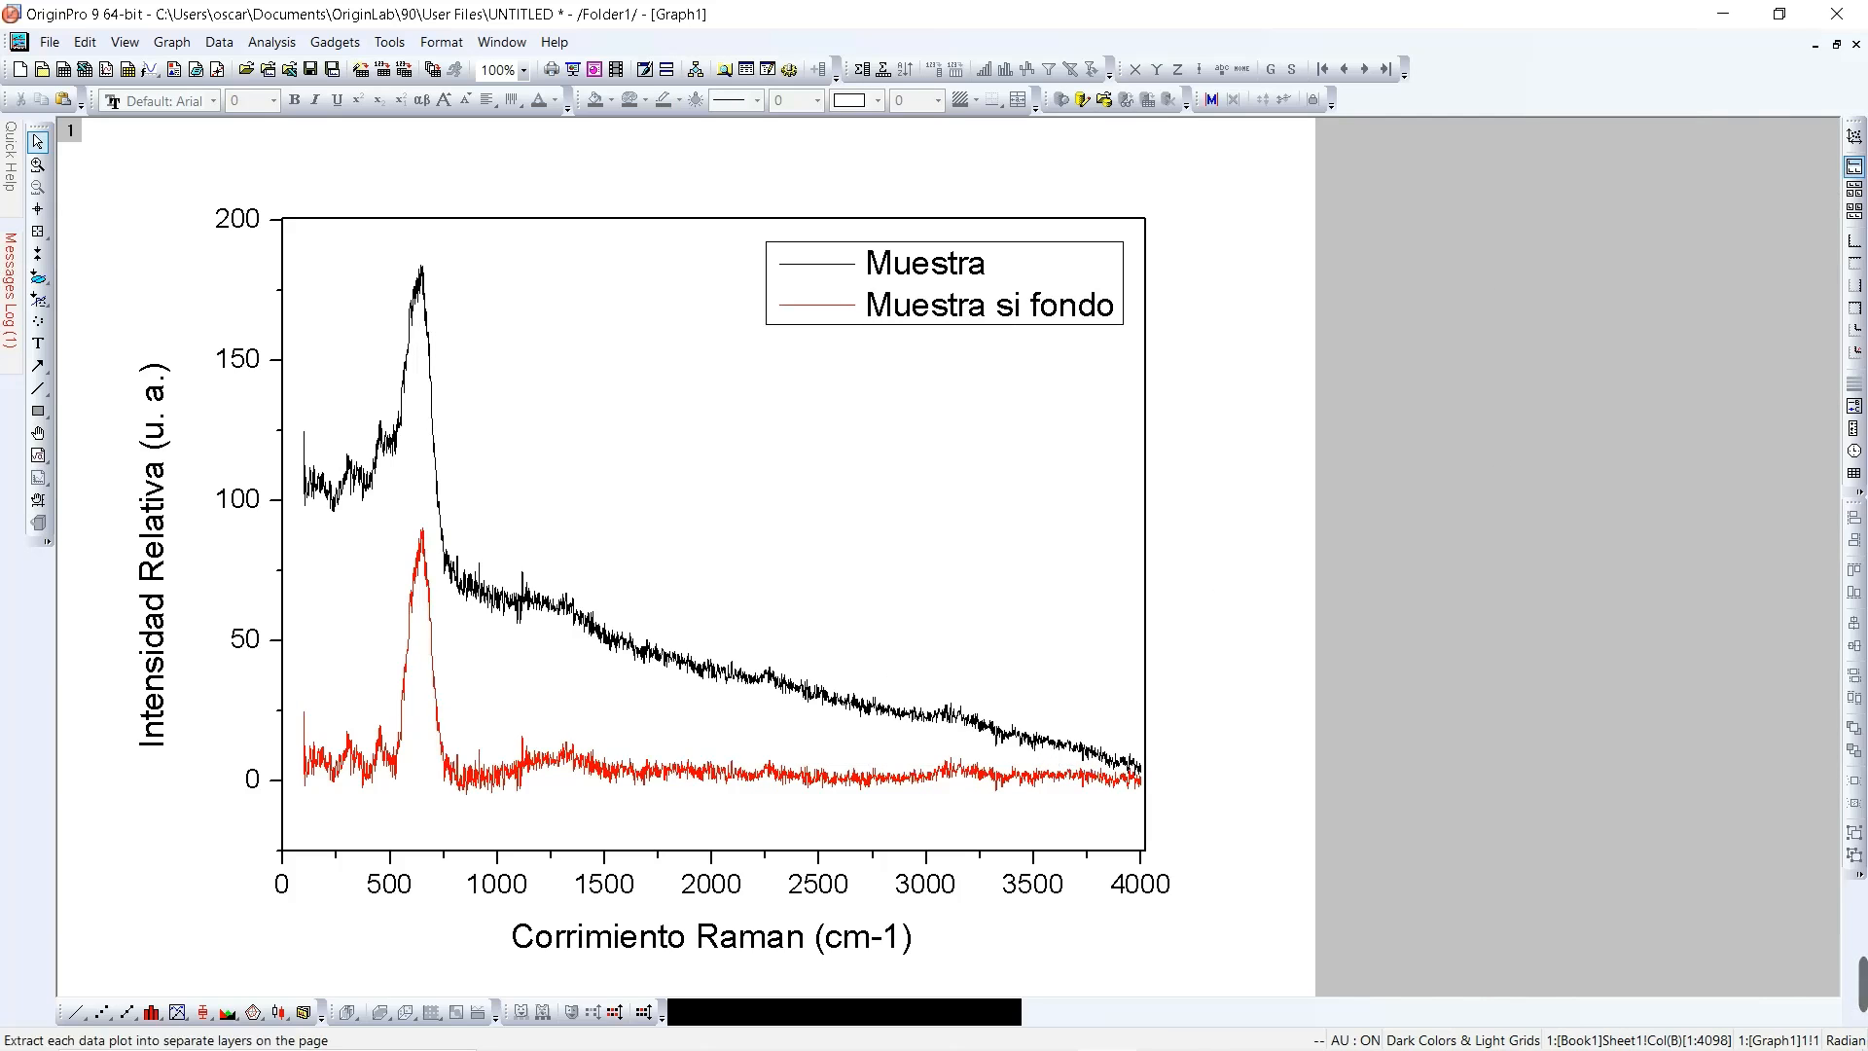
Step: Minimize the open windows to reach the desktop and open the exported Muestra.jpg image for viewing
{"action": "left_click", "coordinate": [1723, 17]}
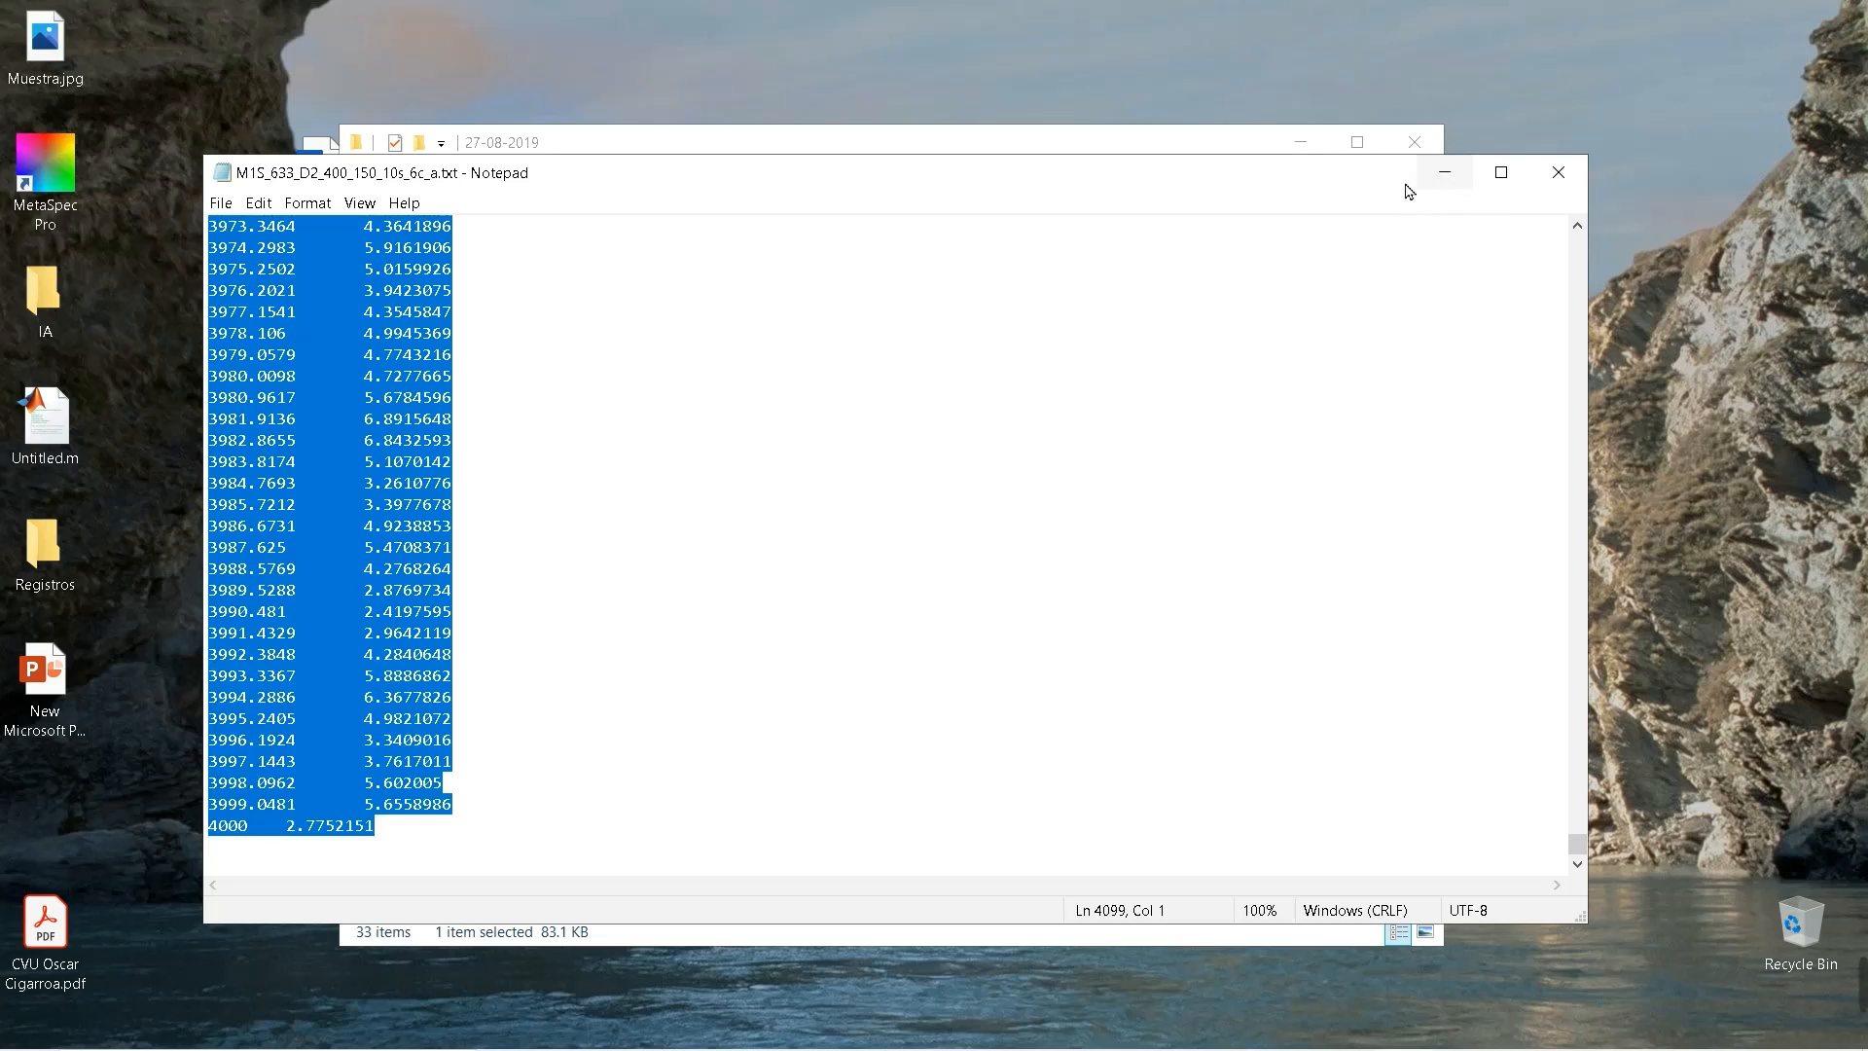
{"action": "left_click", "coordinate": [1303, 148]}
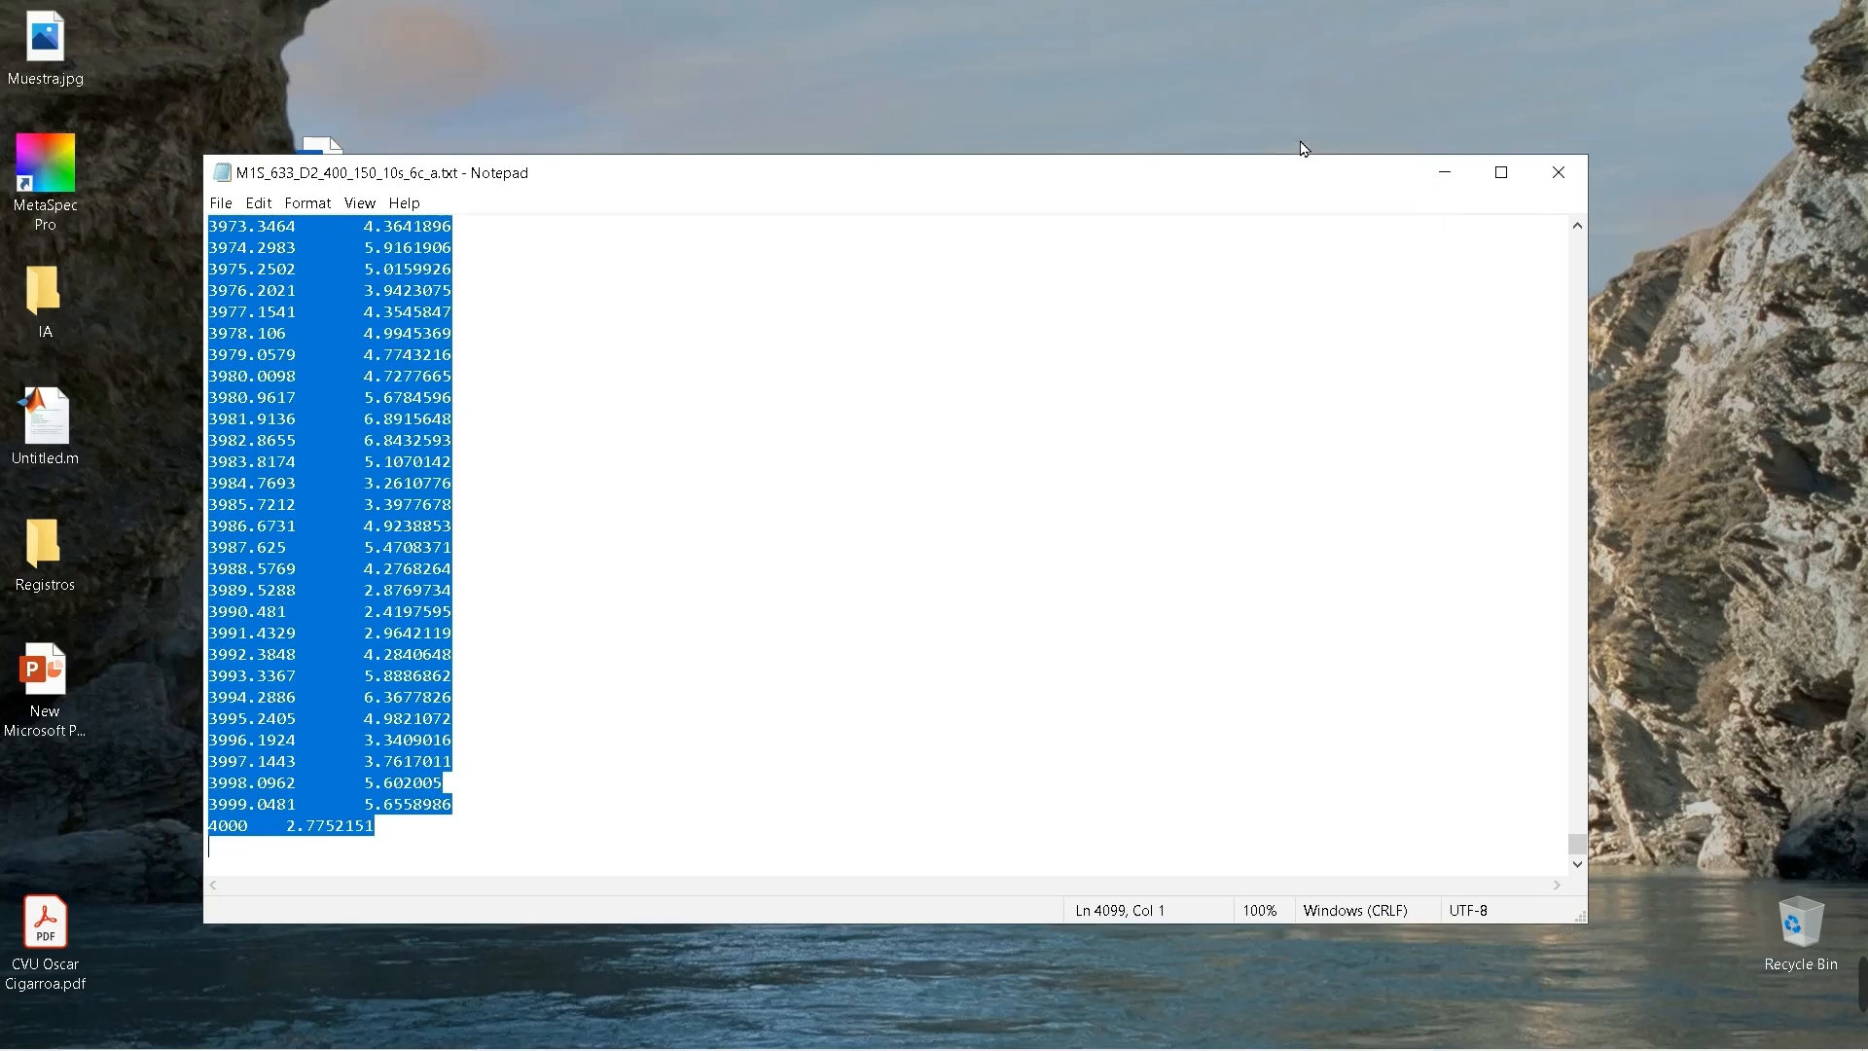
{"action": "left_click", "coordinate": [1442, 175]}
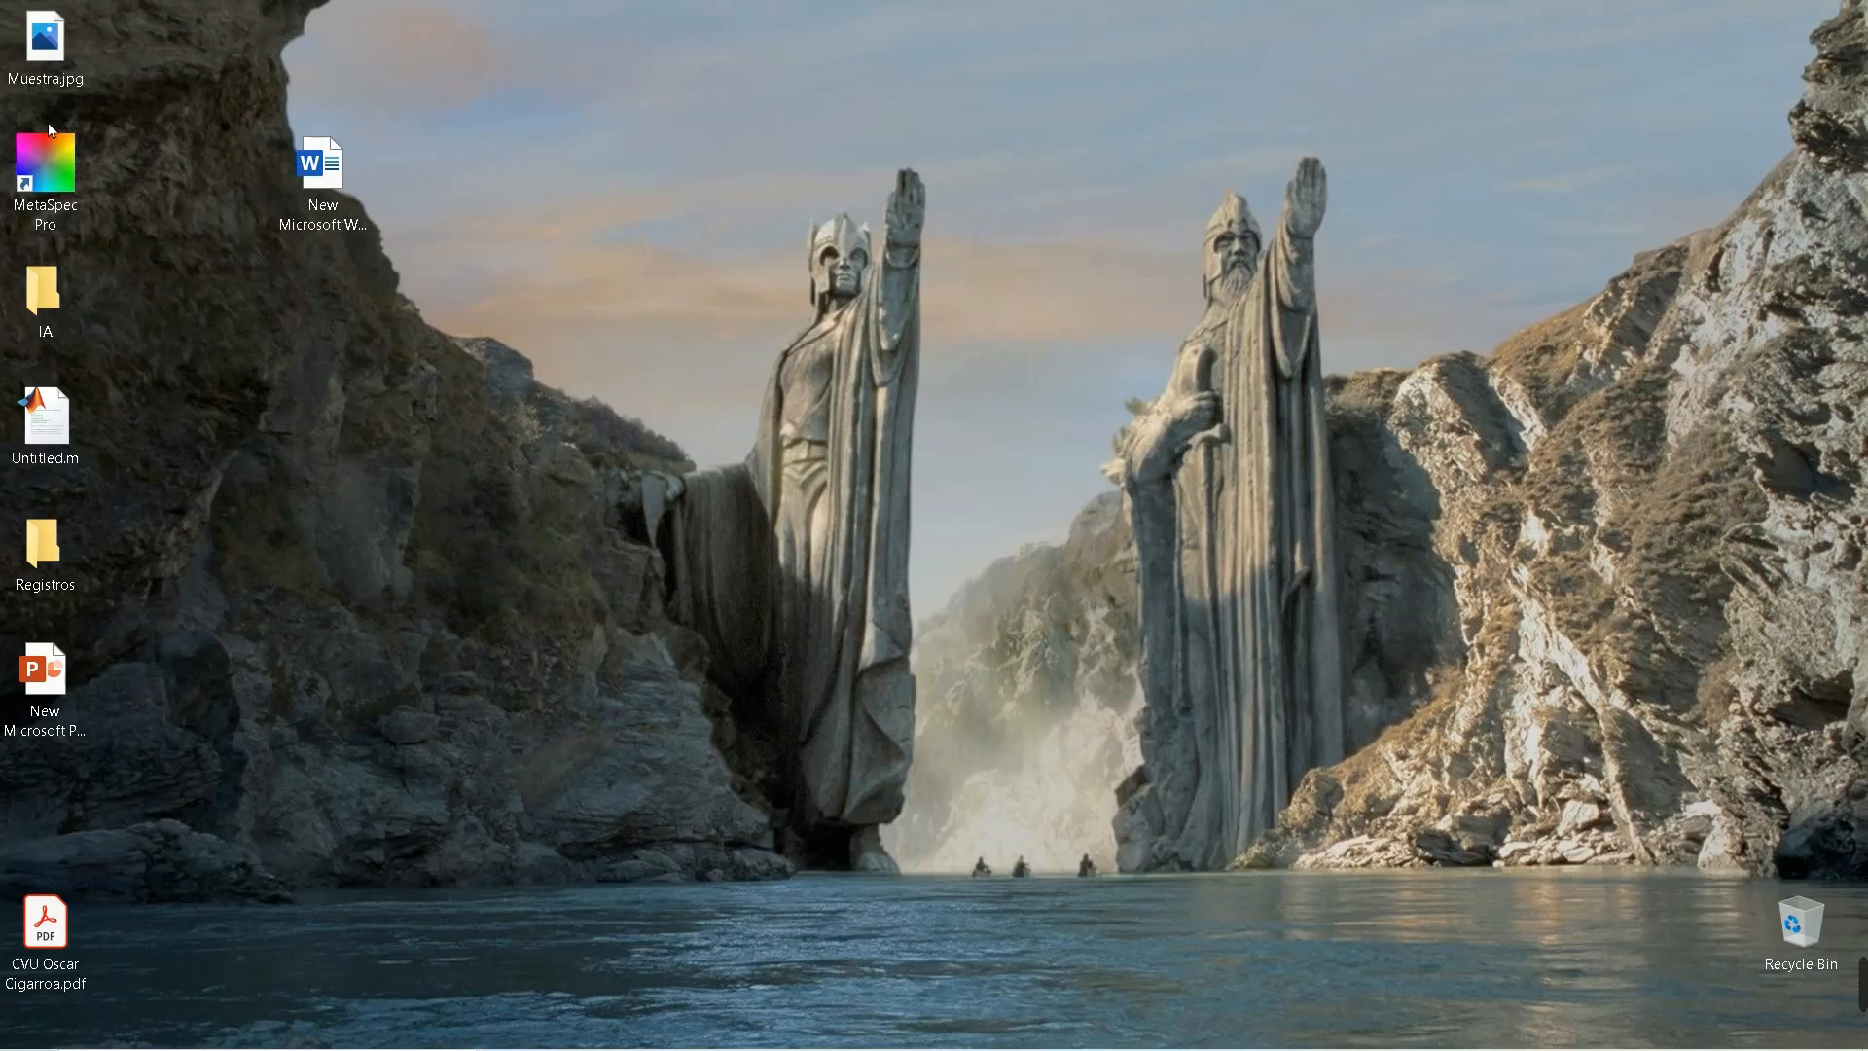
{"action": "left_click", "coordinate": [47, 48]}
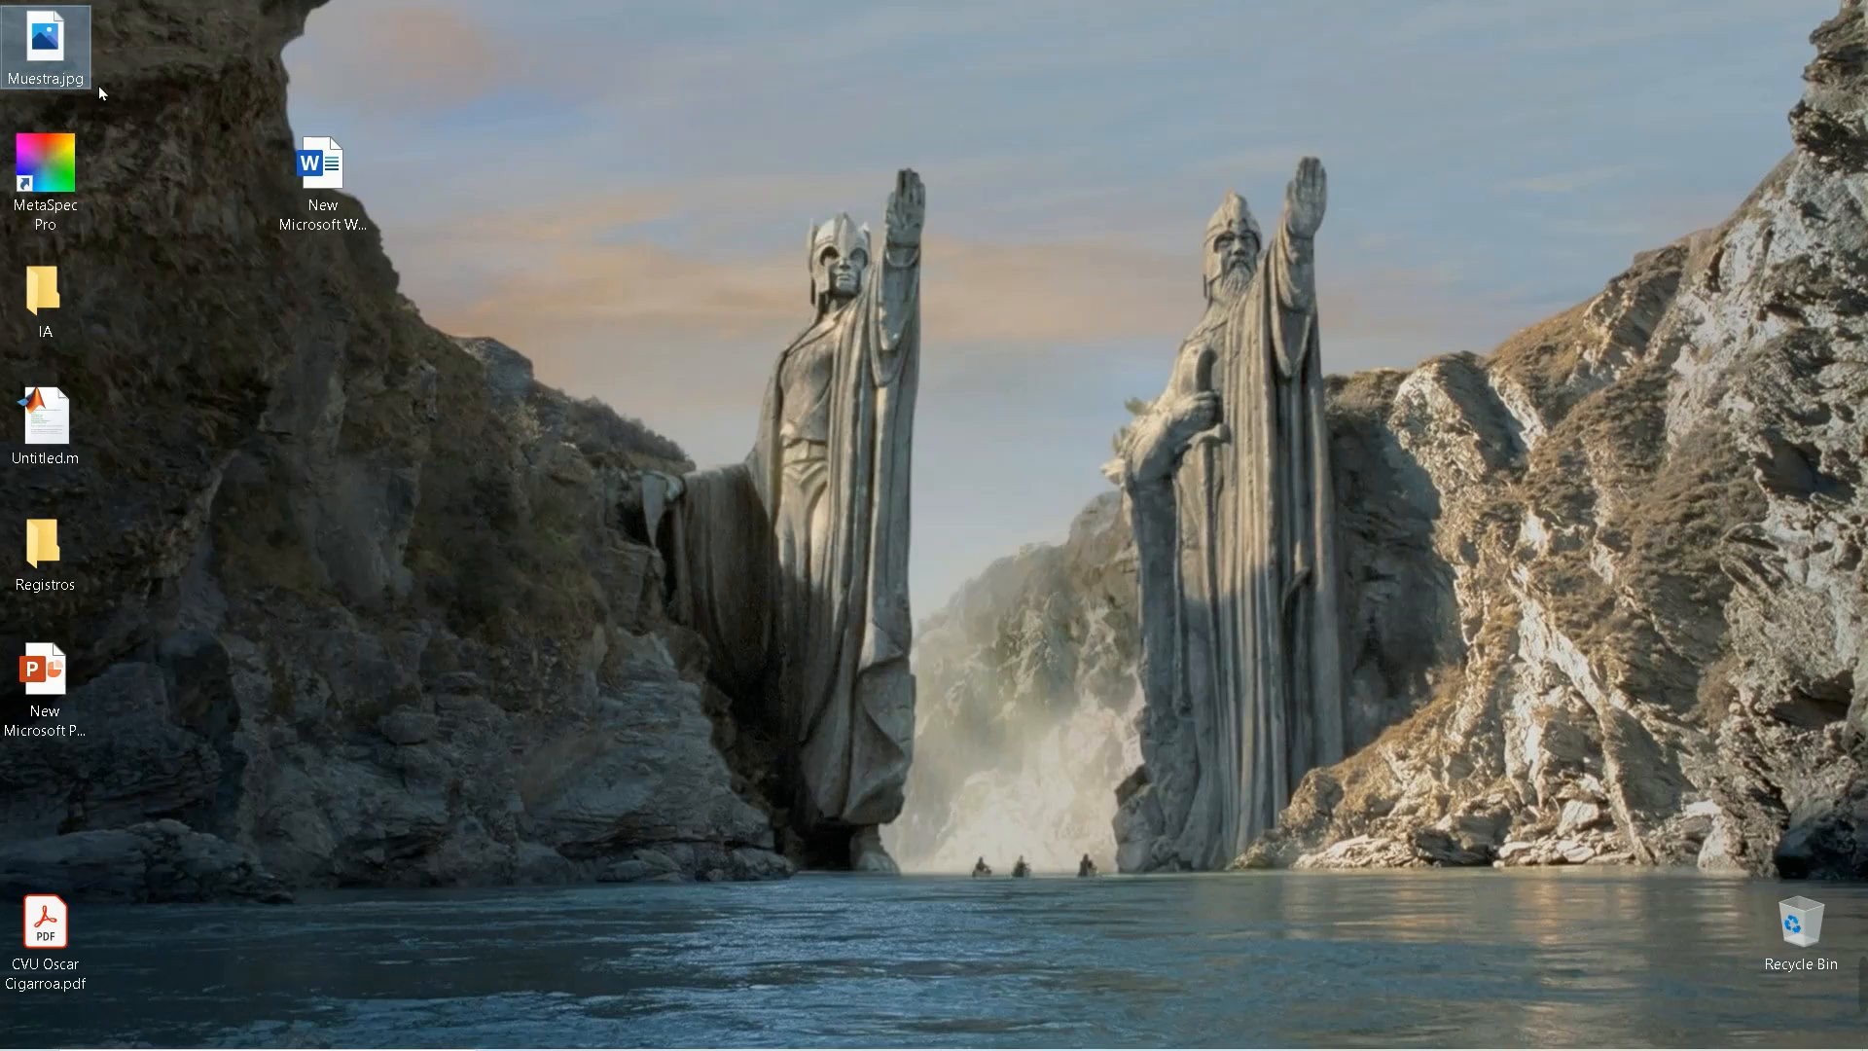
{"action": "double_click", "coordinate": [65, 63]}
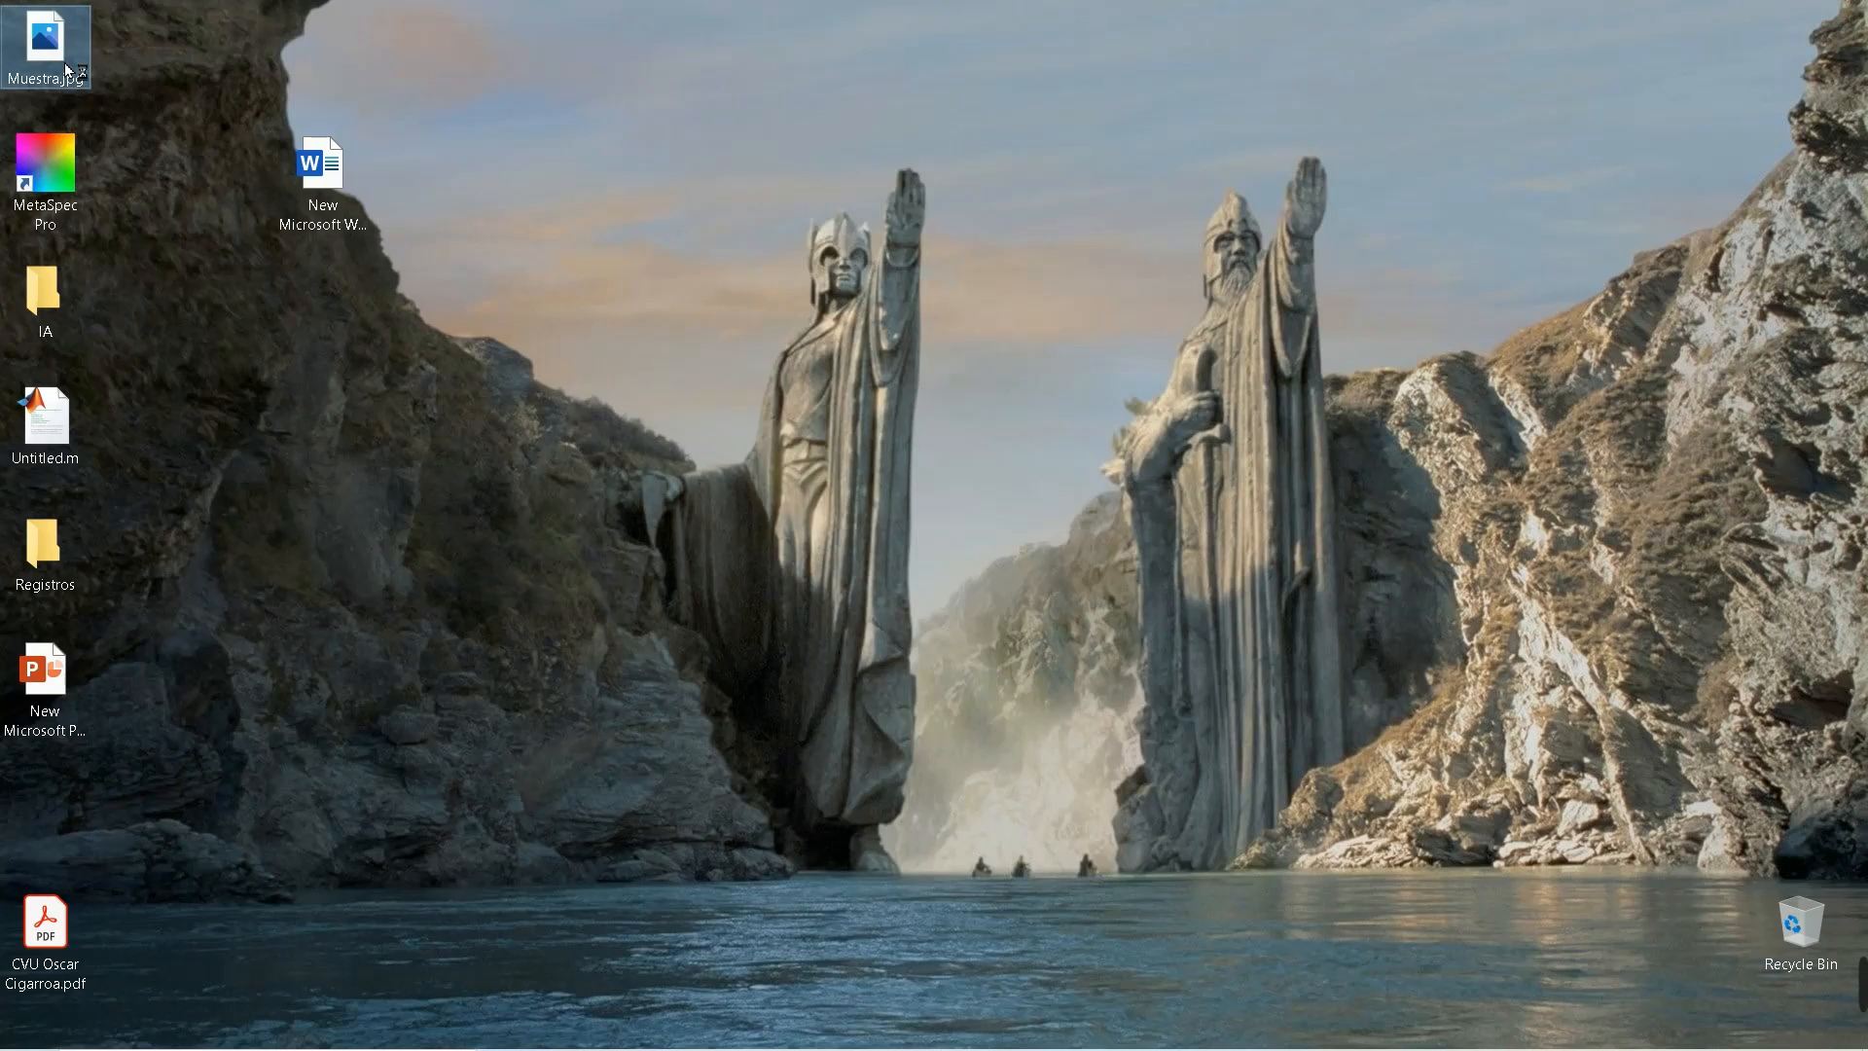